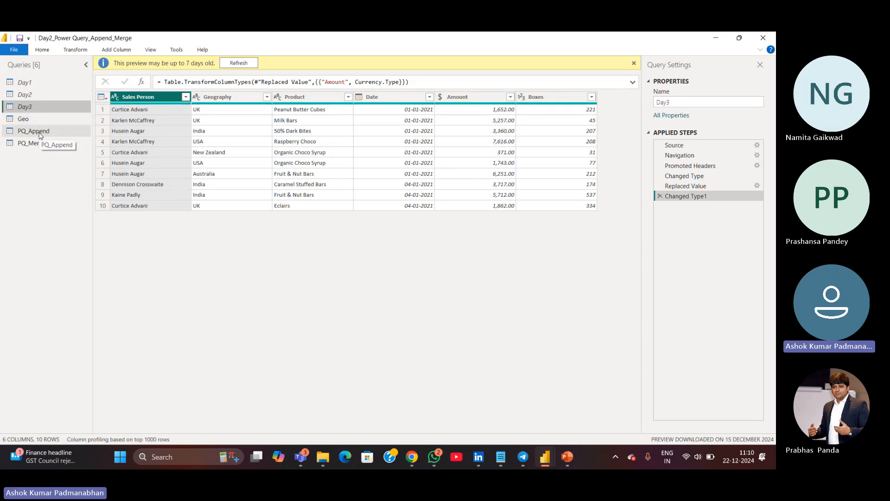
Review the PQ_Append, PQ_Merge and Geo queries in the query list
left_click(40, 134)
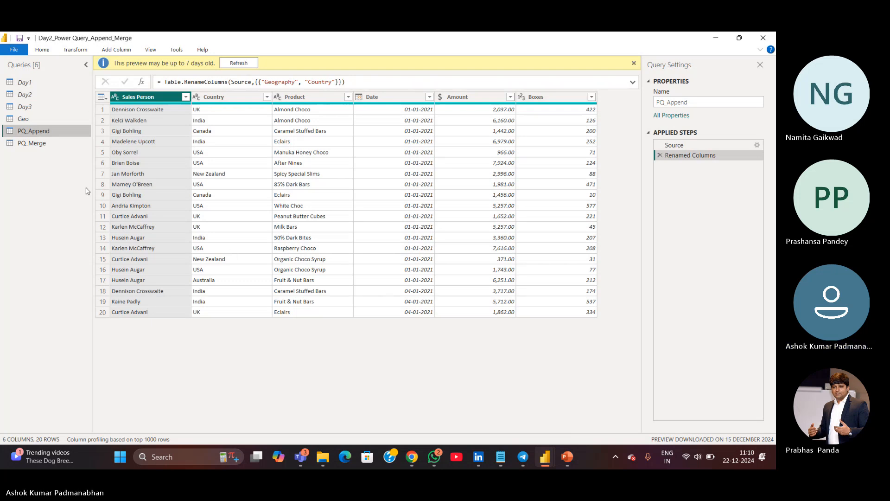
left_click(51, 148)
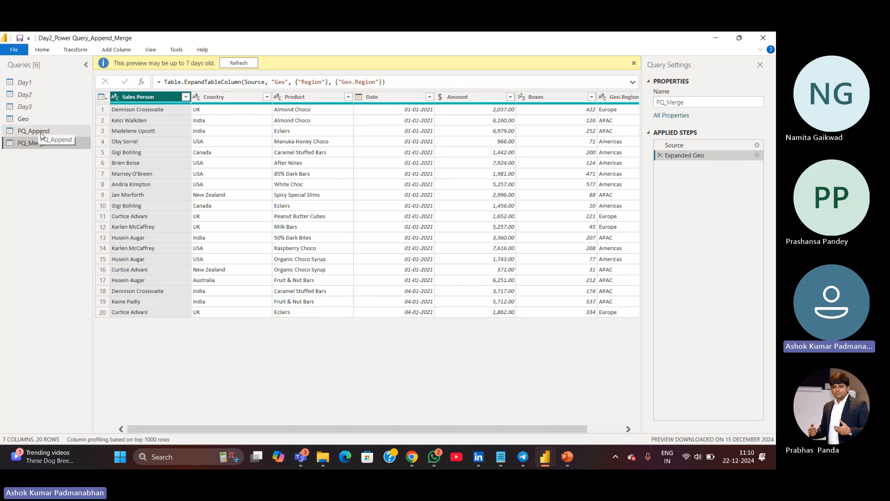
left_click(38, 125)
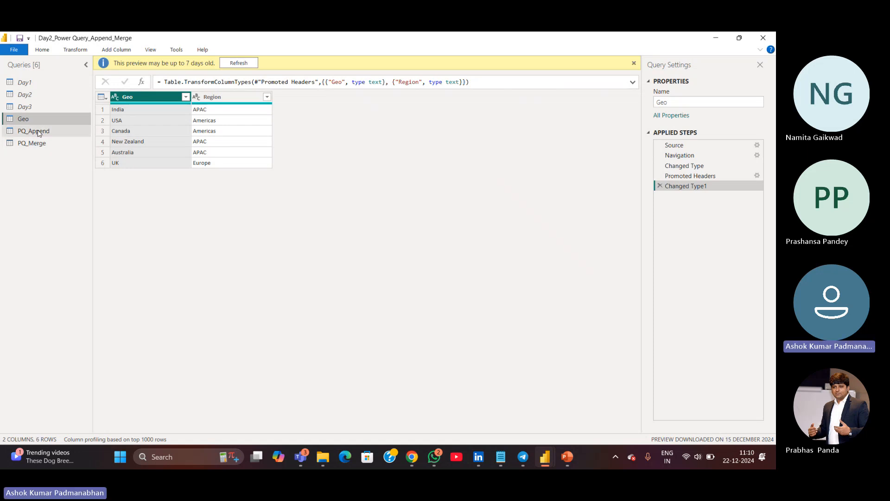
left_click(38, 132)
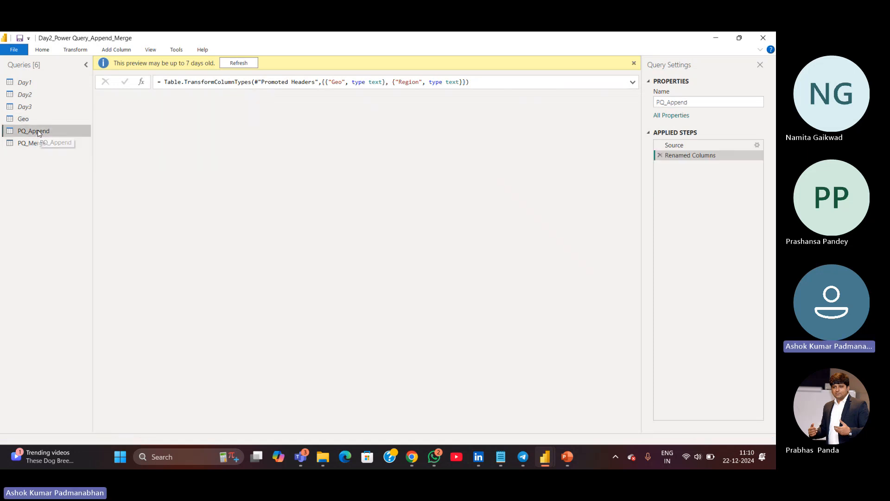
left_click(41, 120)
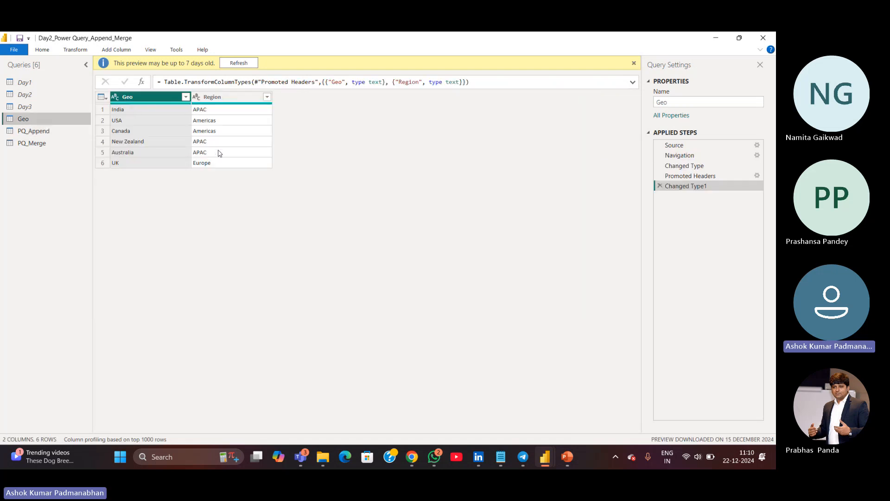
left_click(47, 144)
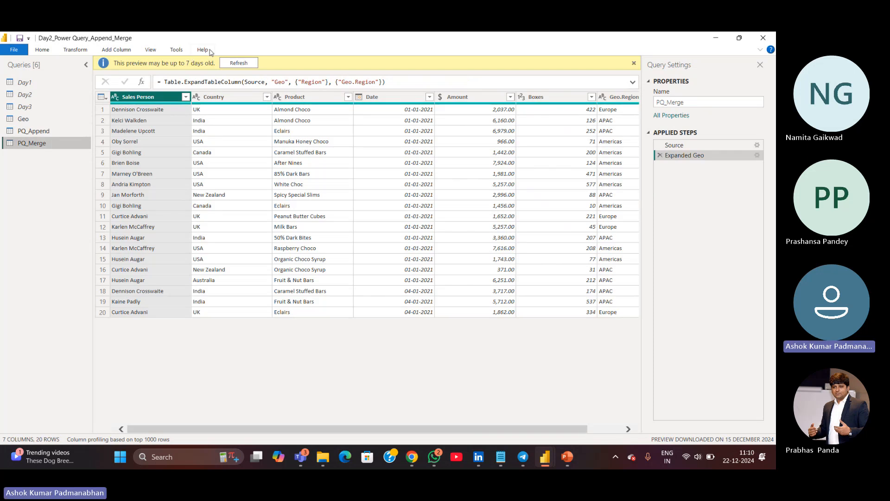
Refresh the preview of PQ_Merge, then close the Power Query editor, applying the changes
left_click(236, 62)
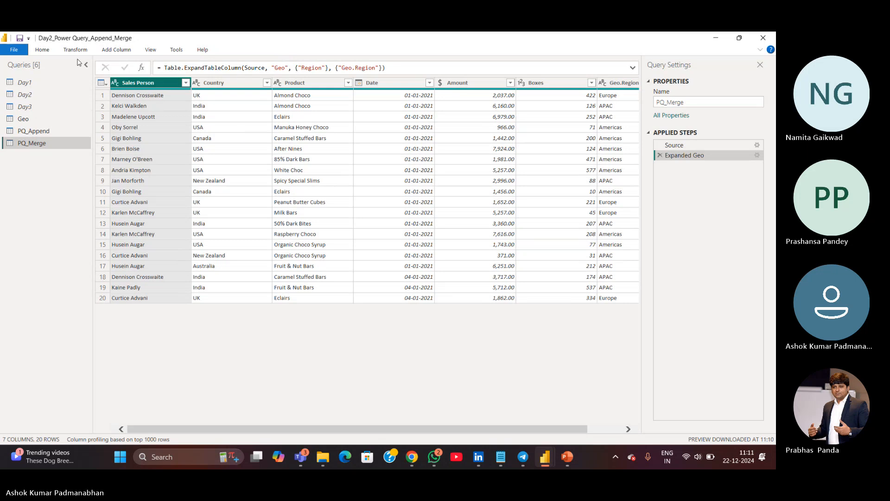
left_click(43, 50)
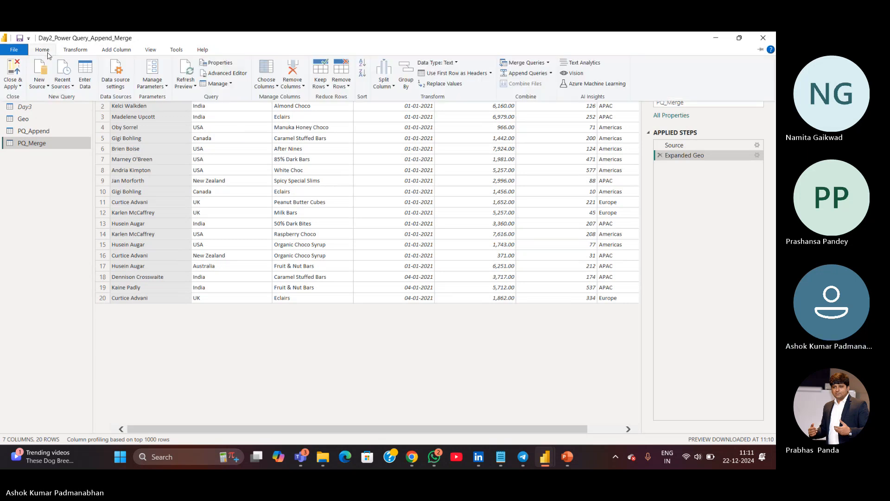
left_click(13, 84)
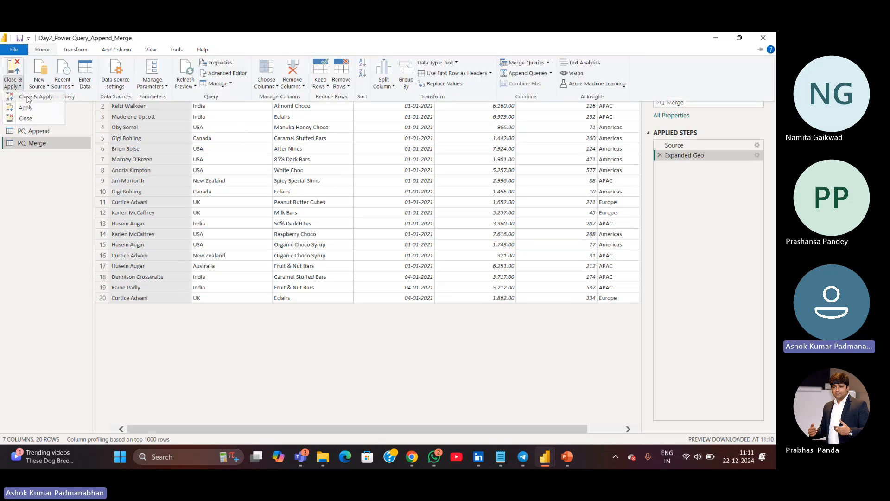
left_click(26, 98)
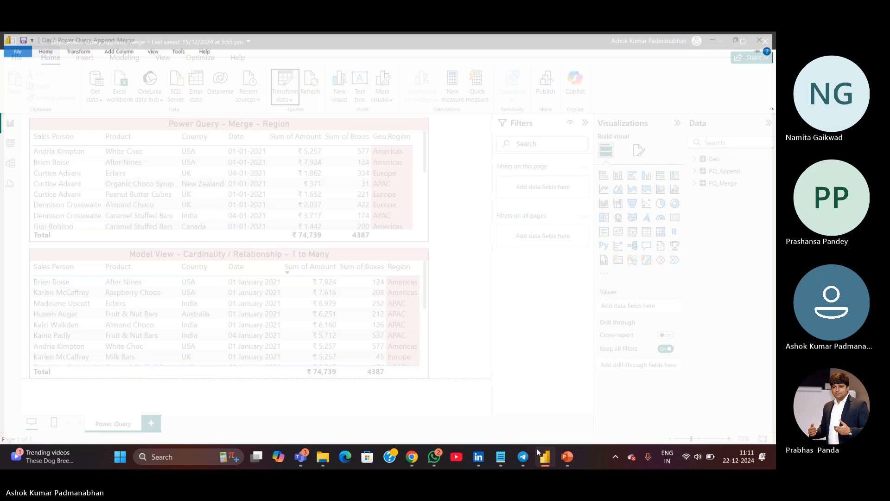
Inspect the Power Query - Merge - Region table's fields and the relationship in the model view
scroll(425, 231, "down", 3)
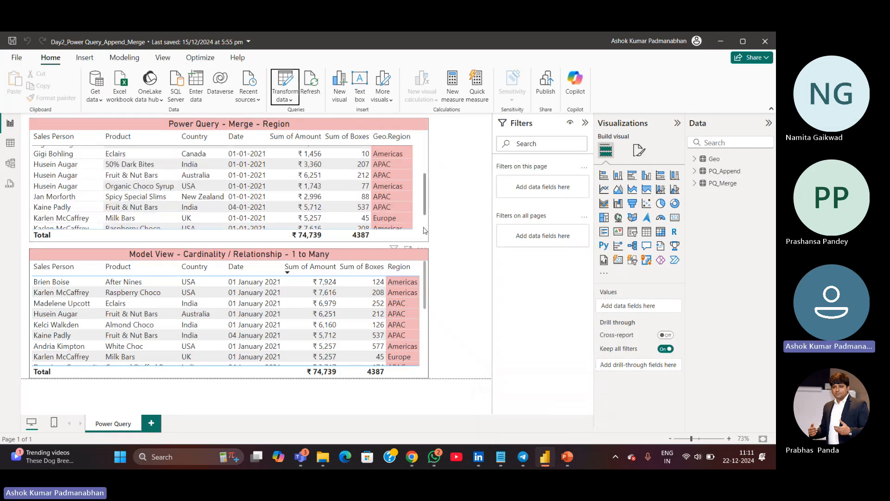
left_click(425, 231)
scroll(427, 154, "up", 3)
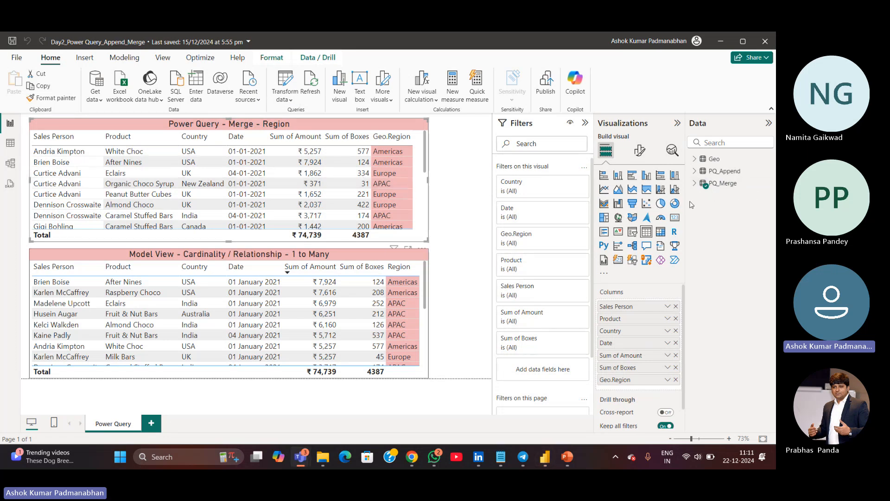
left_click(695, 183)
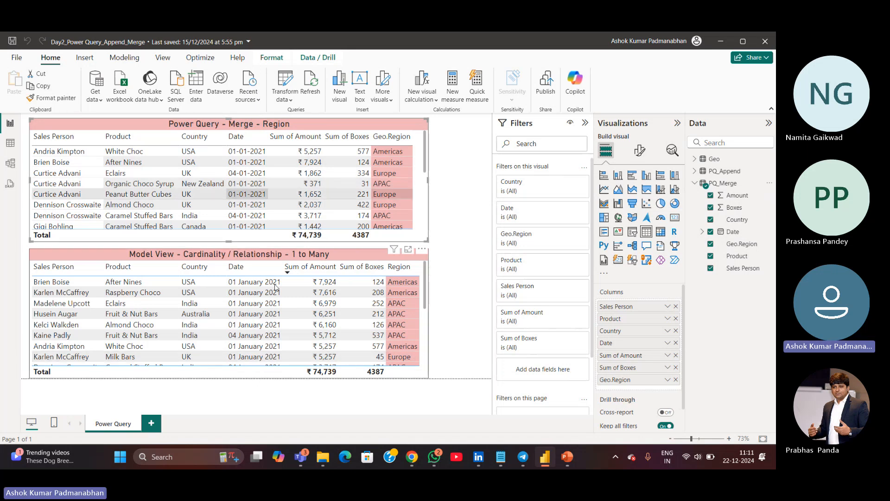
left_click(11, 169)
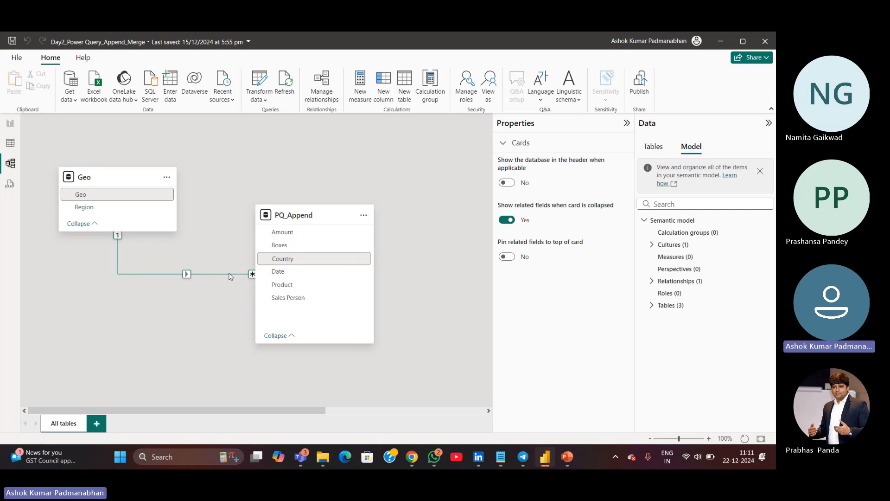
left_click(10, 125)
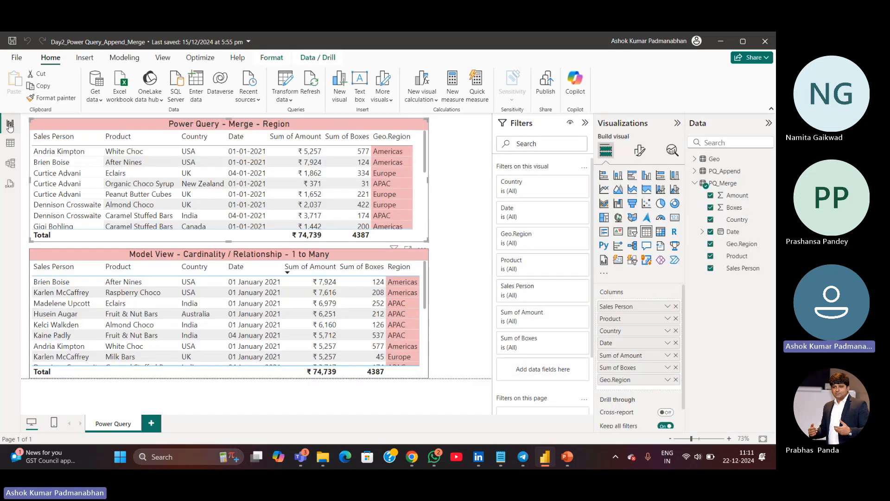
Compare the Model View table visual's fields with the Geo, PQ_Append and PQ_Merge tables
left_click(421, 377)
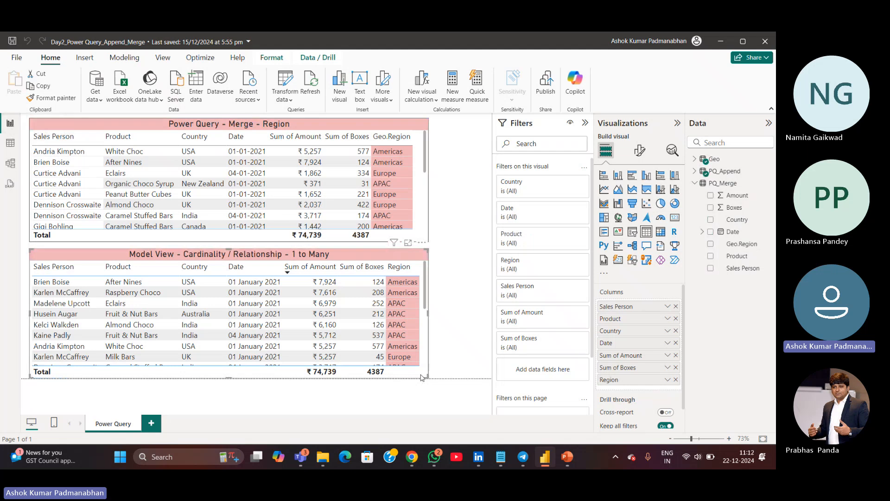
left_click(695, 183)
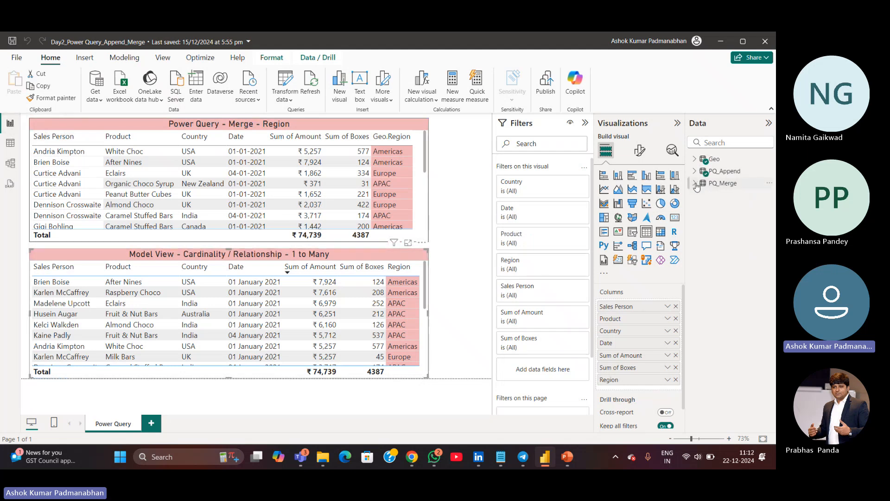
left_click(730, 174)
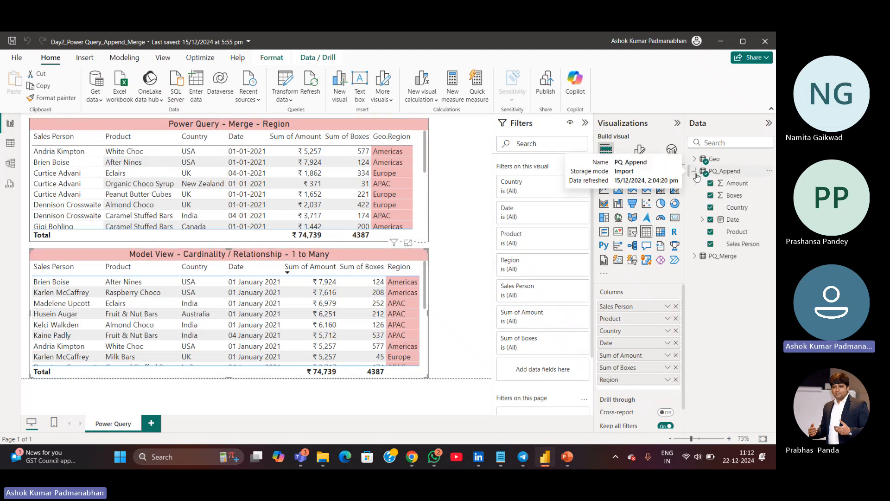
left_click(695, 159)
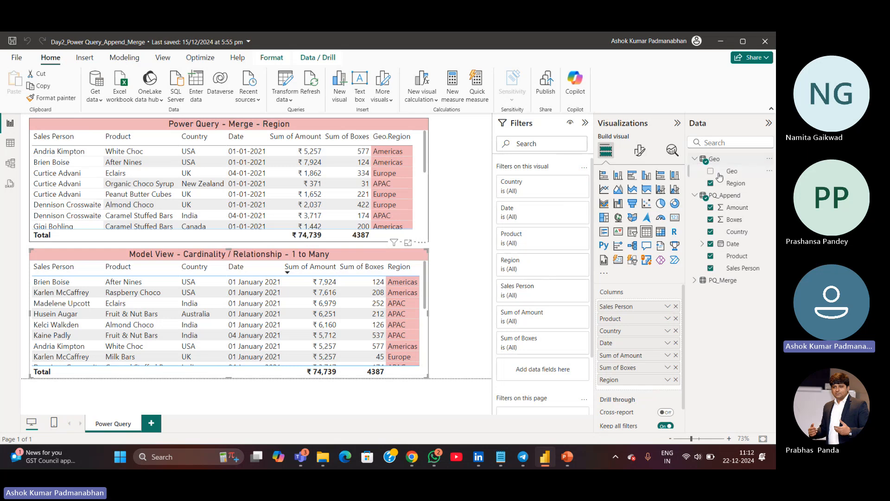
left_click(695, 159)
left_click(695, 171)
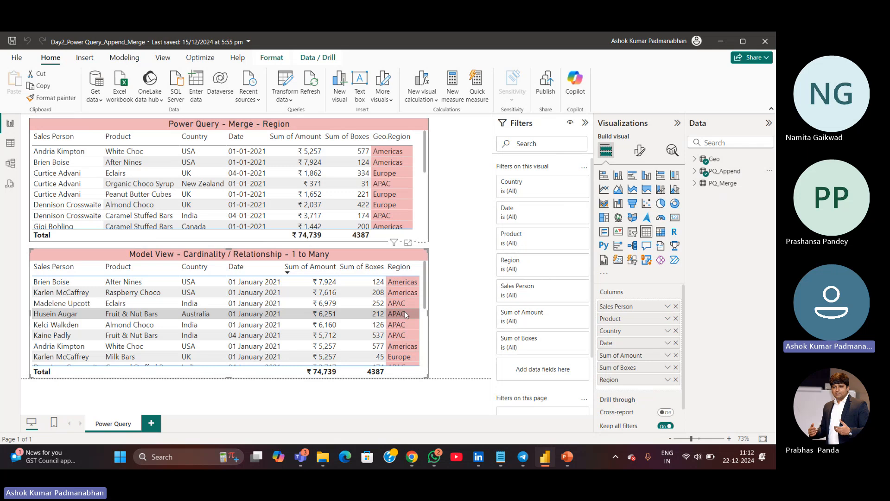
left_click(721, 184)
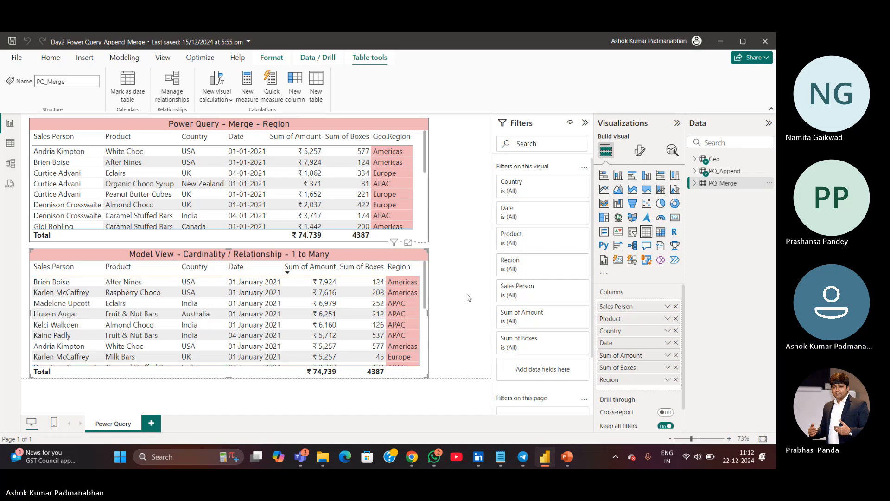
scroll(424, 213, "down", 2)
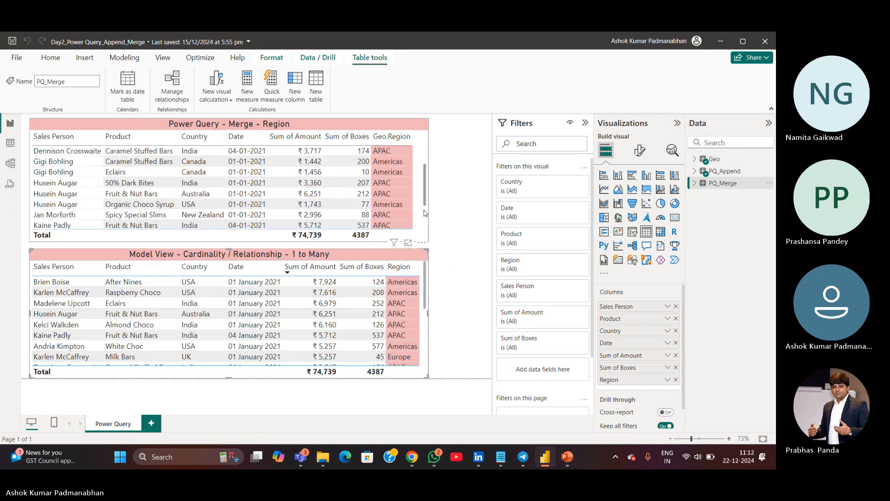
scroll(424, 213, "down", 2)
scroll(429, 195, "up", 4)
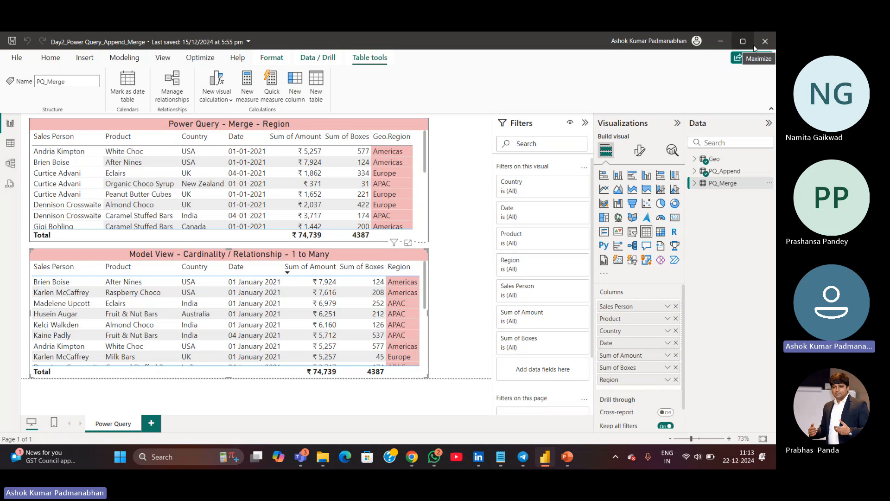
left_click(461, 300)
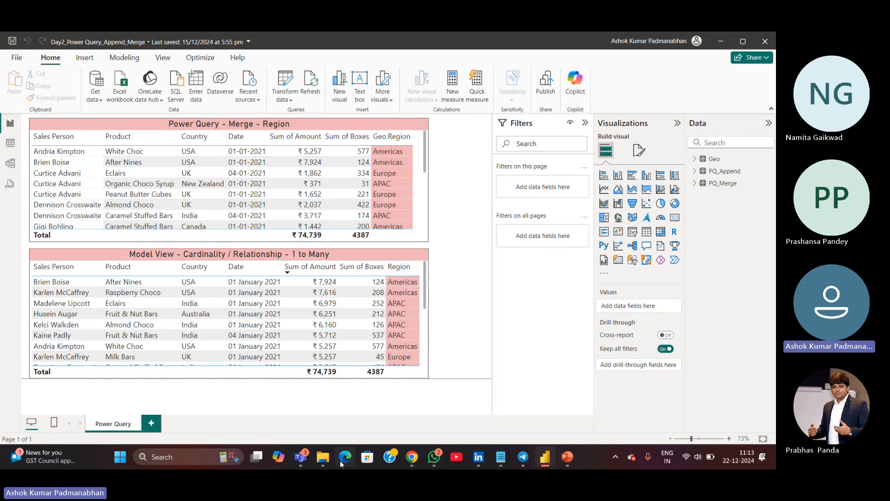
mouse_move(301, 456)
left_click(271, 421)
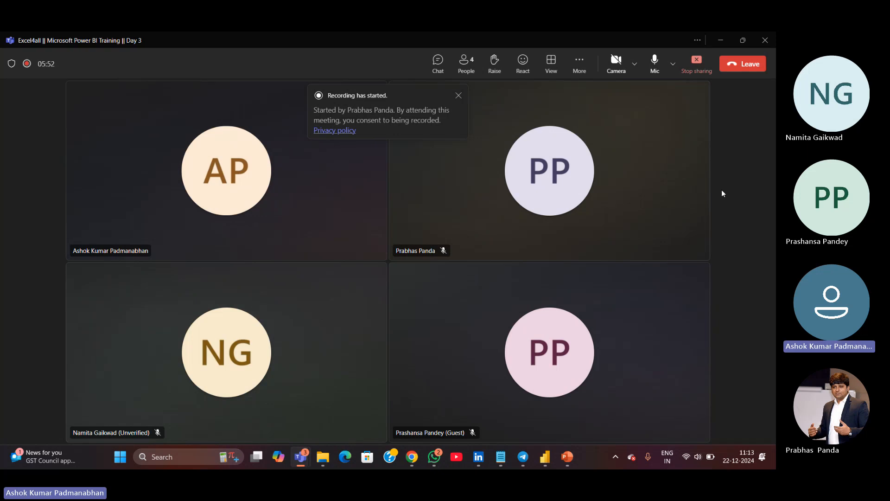
left_click(436, 460)
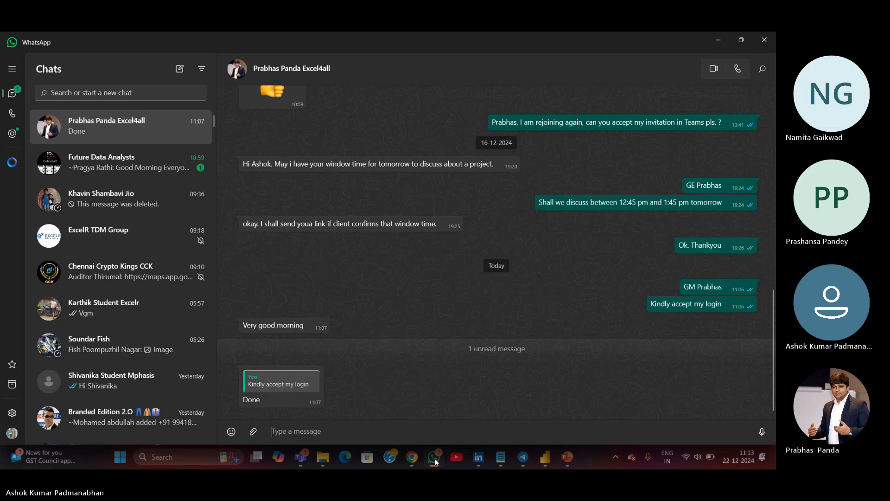
left_click(435, 459)
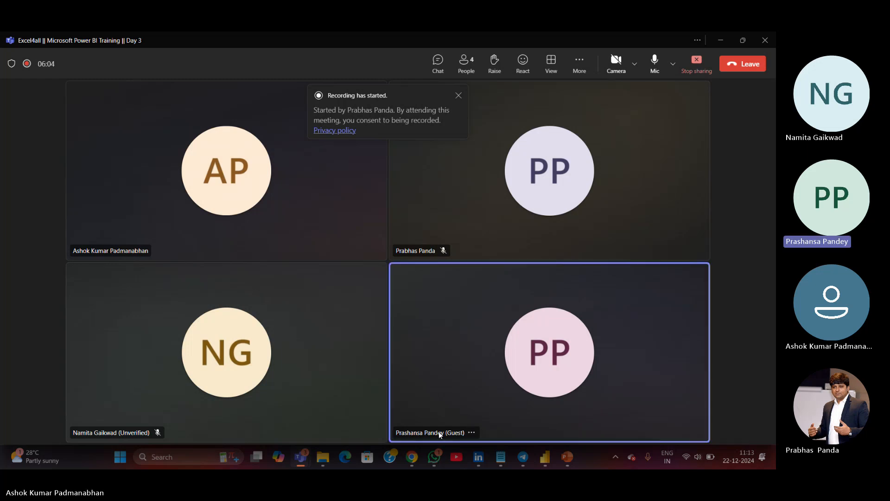
Close the Power BI report, saving the changes
left_click(721, 39)
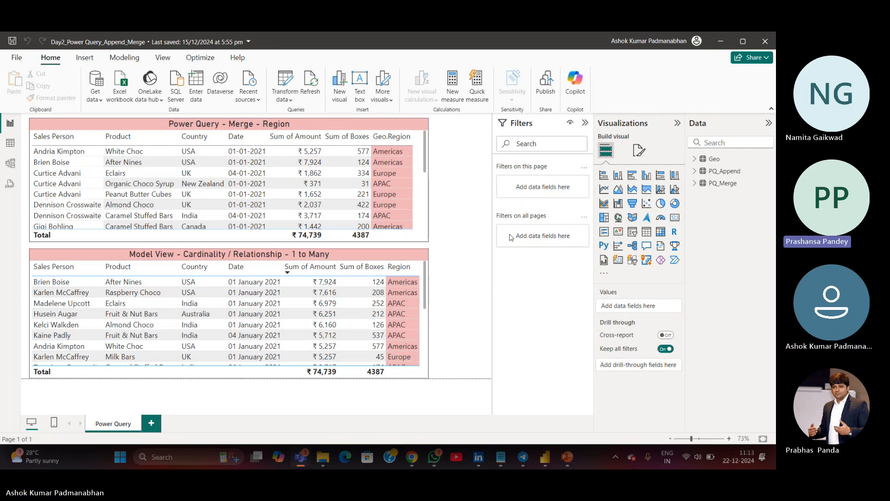
left_click(766, 42)
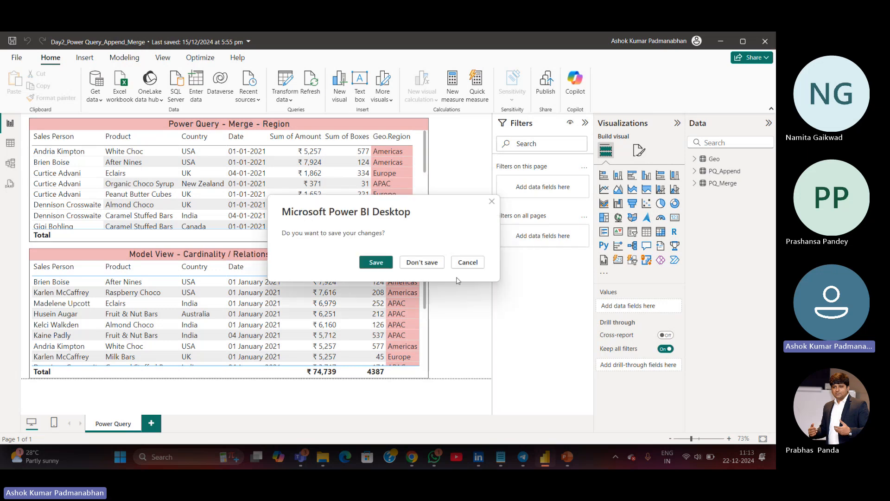
left_click(384, 266)
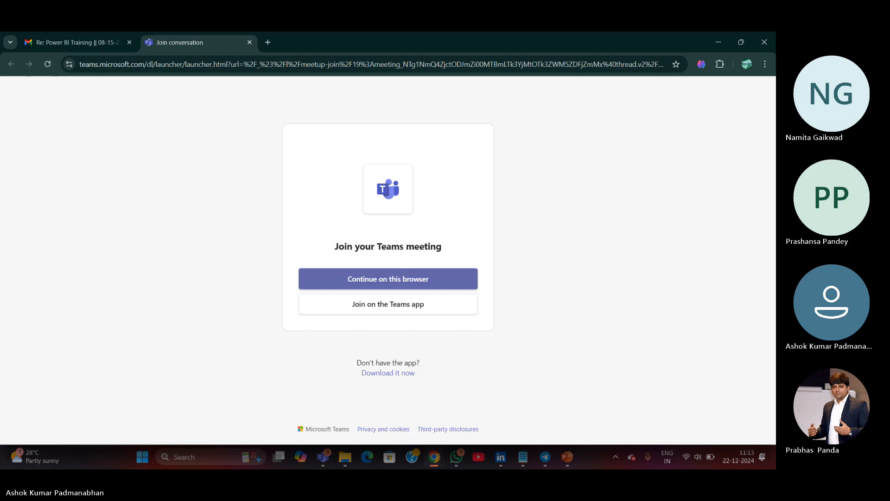
Switch to File Explorer and open the pinned Draft folder
mouse_move(345, 456)
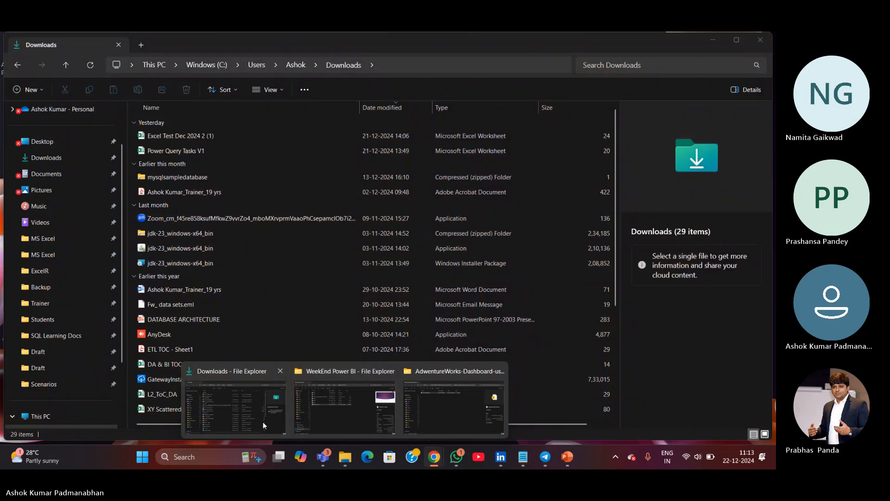
left_click(263, 420)
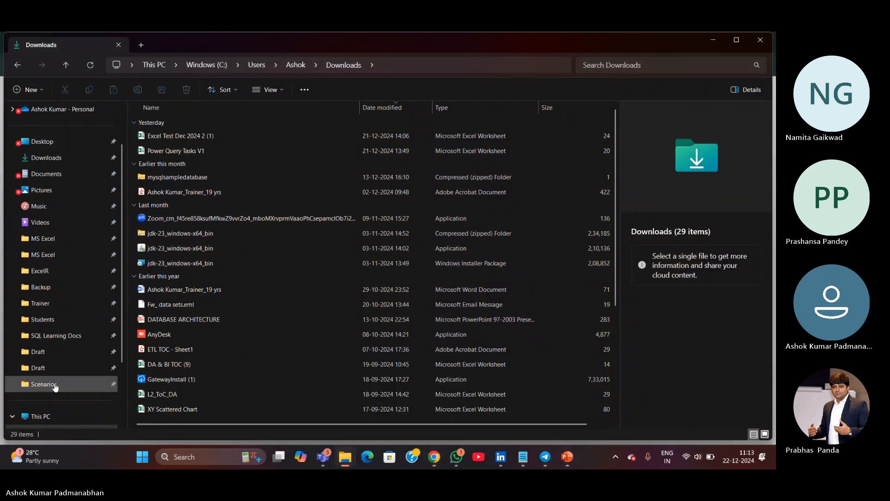
scroll(56, 384, "down", 2)
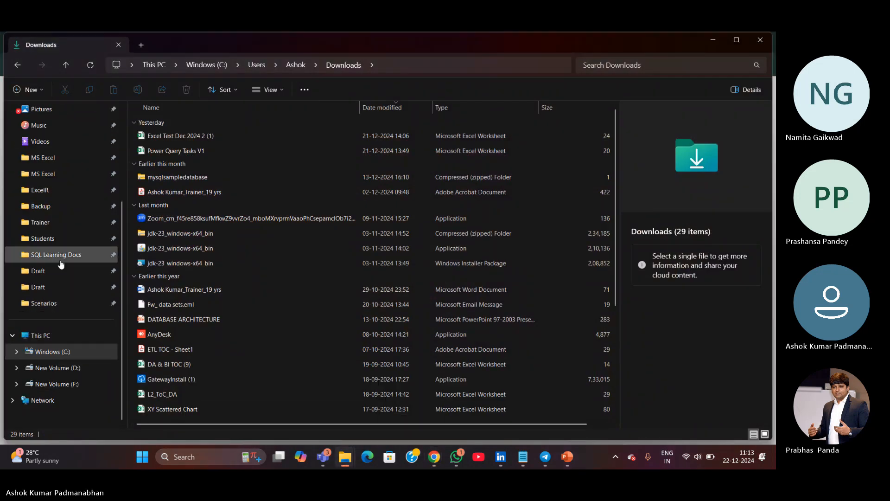
left_click(44, 271)
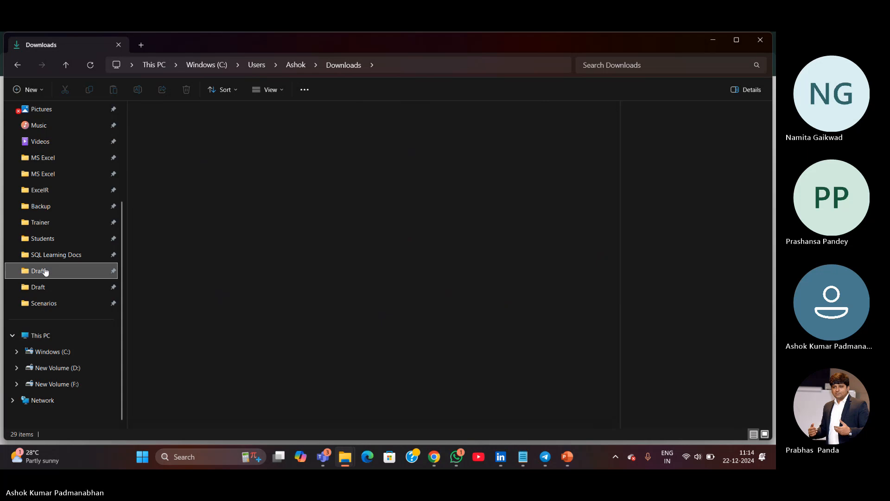
left_click(49, 287)
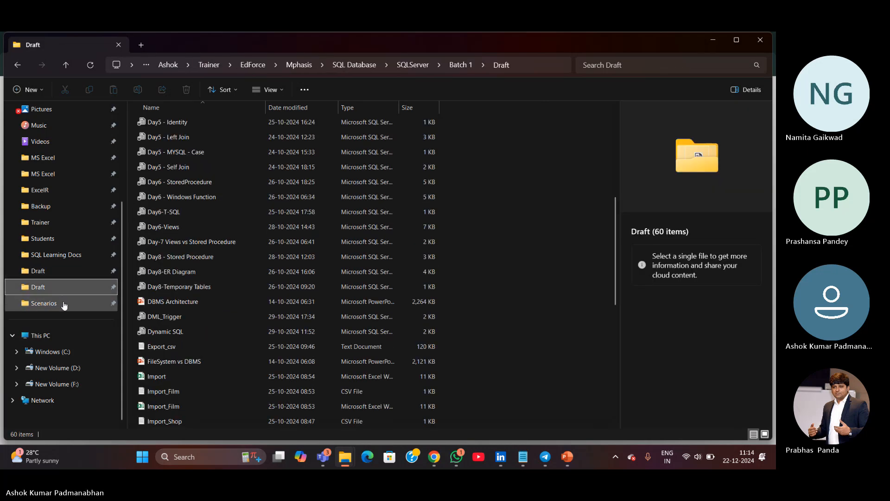
Navigate to the WeekEnd Power BI Draft folder under Ashok > Trainer and open the Day1 report
left_click(294, 67)
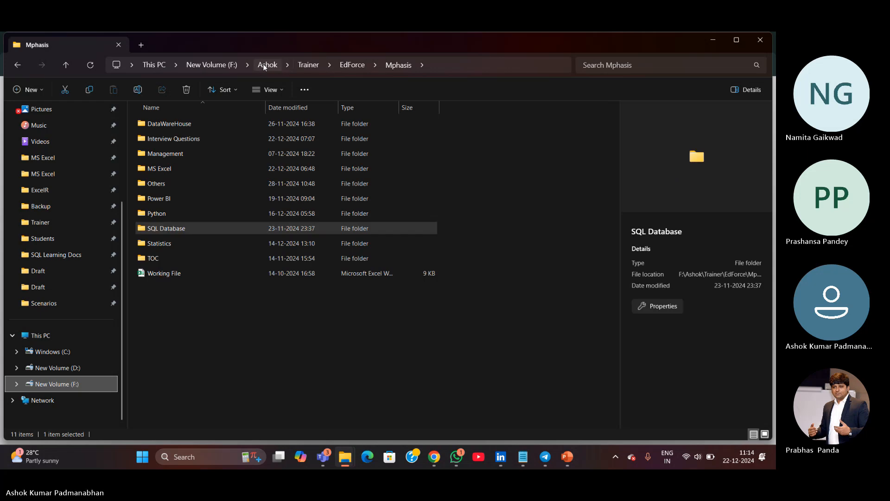
left_click(264, 67)
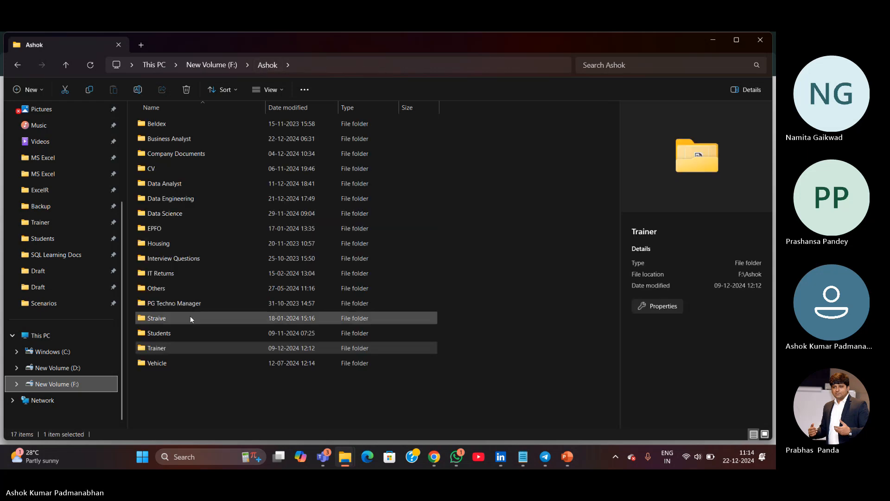
double_click(173, 349)
scroll(175, 345, "down", 2)
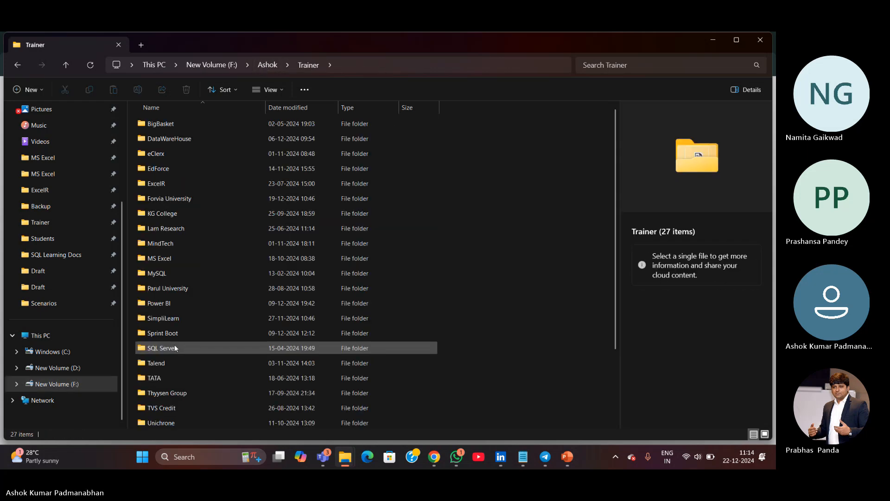
double_click(175, 377)
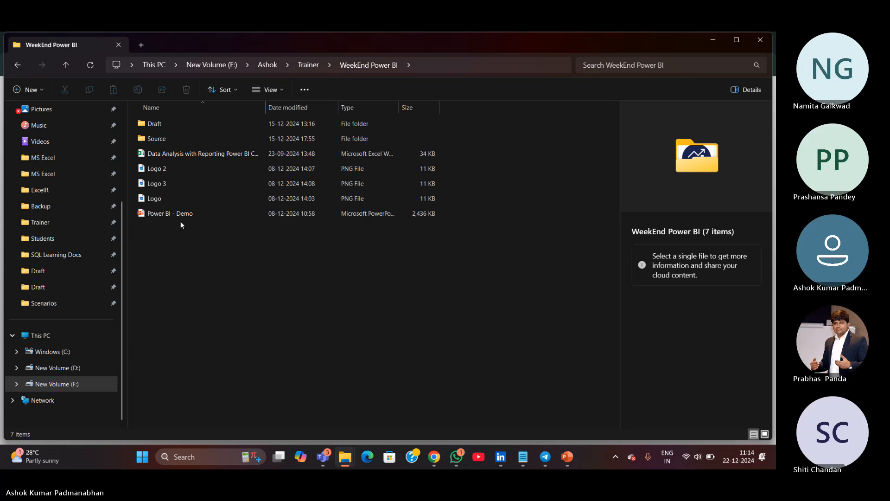
double_click(175, 126)
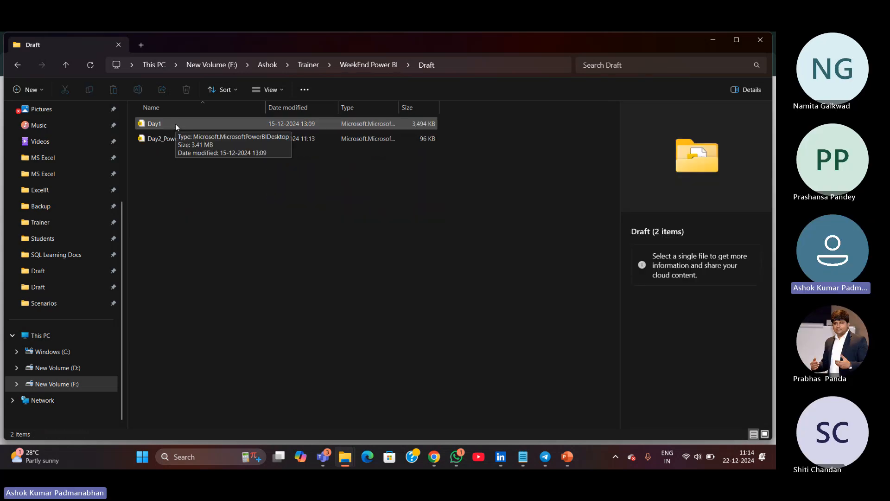
left_click(157, 124)
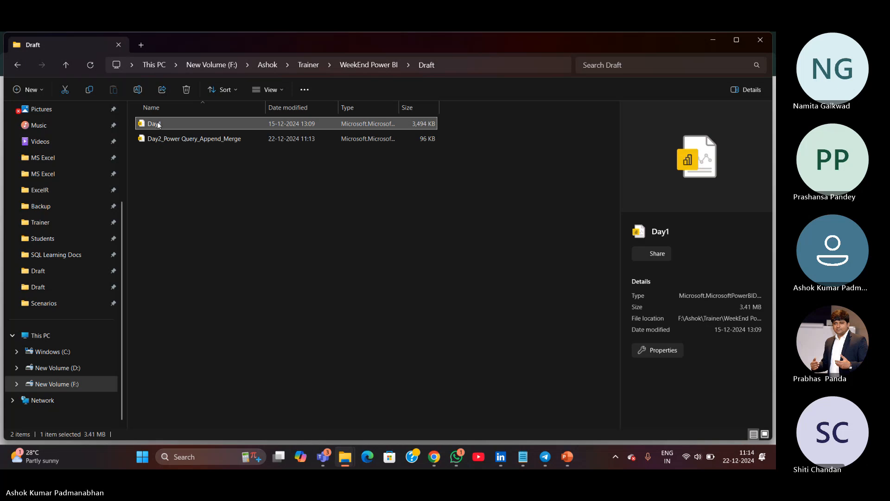
double_click(157, 124)
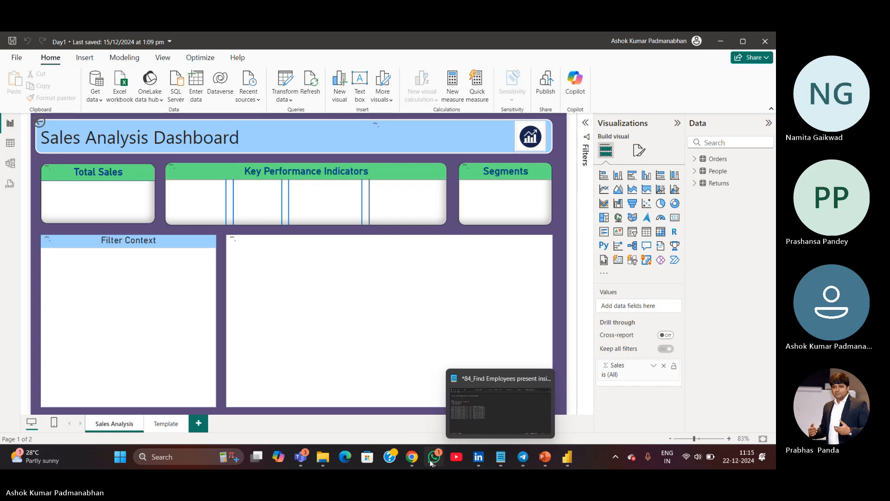
Switch to the Teams meeting window, toggle the microphone, and minimize the meeting again
mouse_move(430, 461)
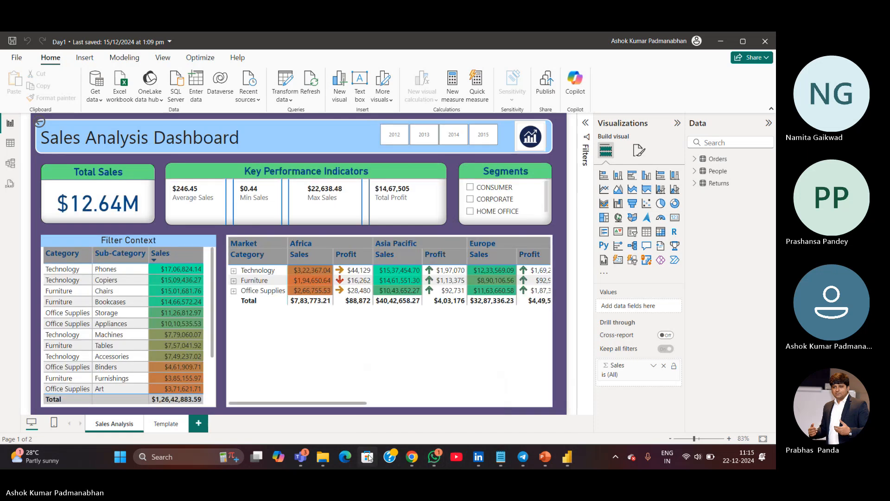
mouse_move(298, 461)
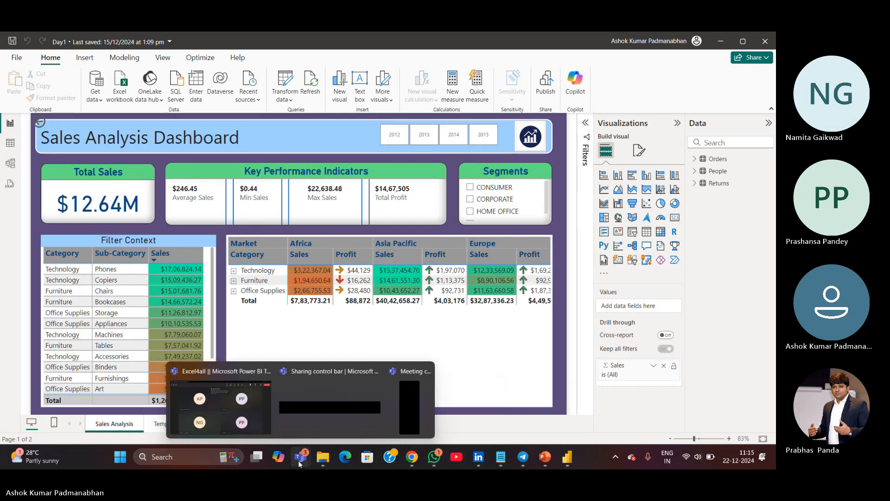
left_click(259, 424)
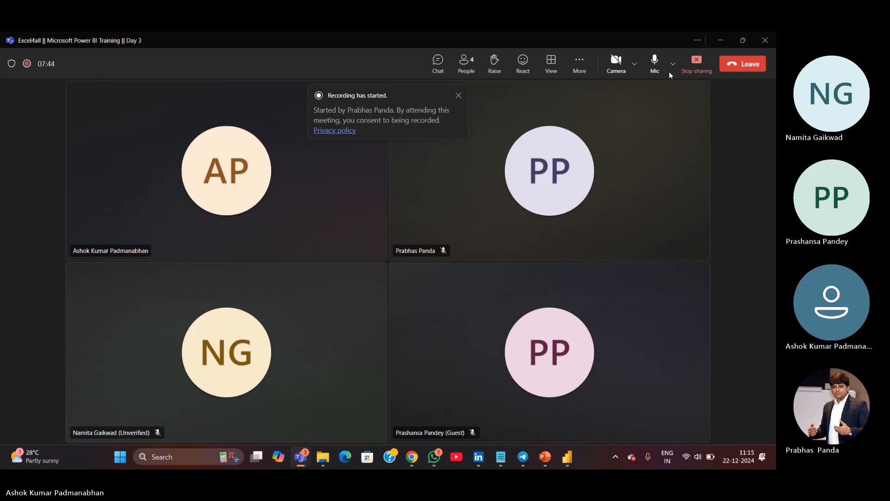
left_click(655, 64)
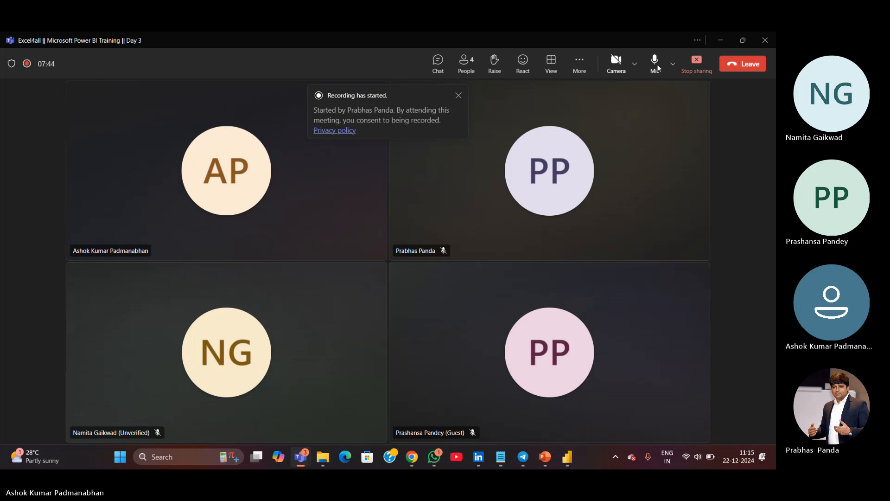
left_click(721, 42)
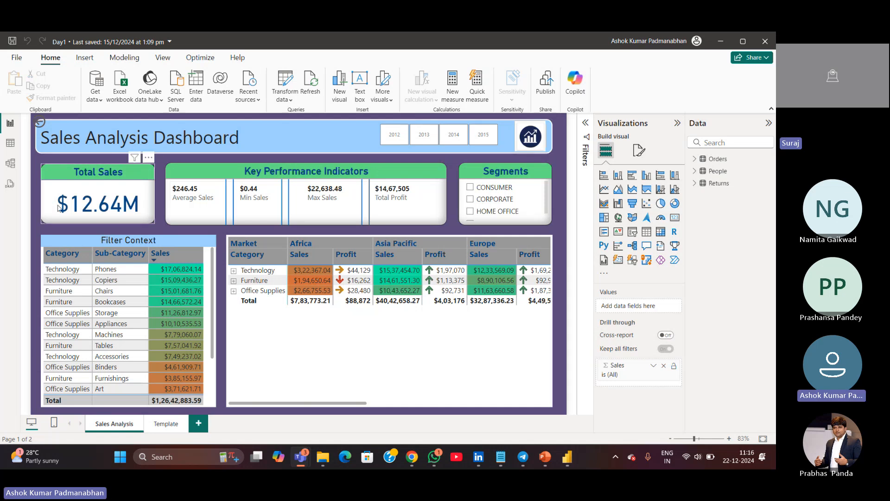
Inspect the fields of the Total Sales card, KPI, Filter Context table and market matrix visuals
left_click(121, 224)
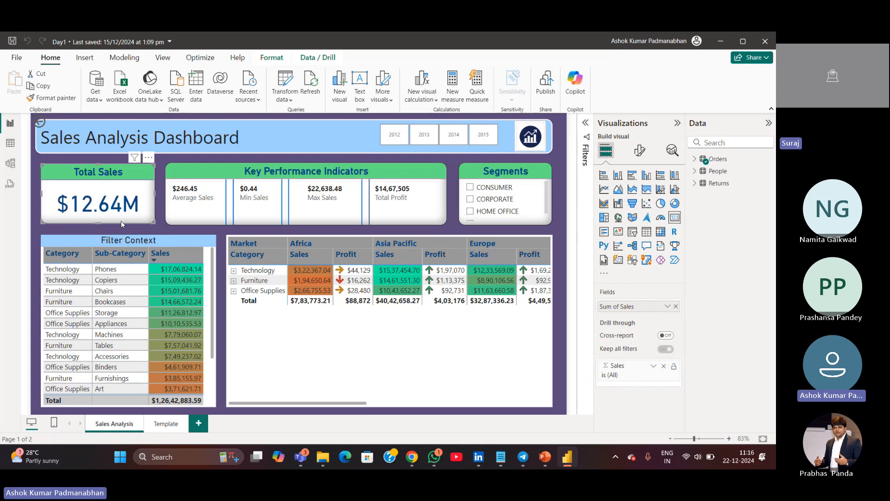
left_click(247, 224)
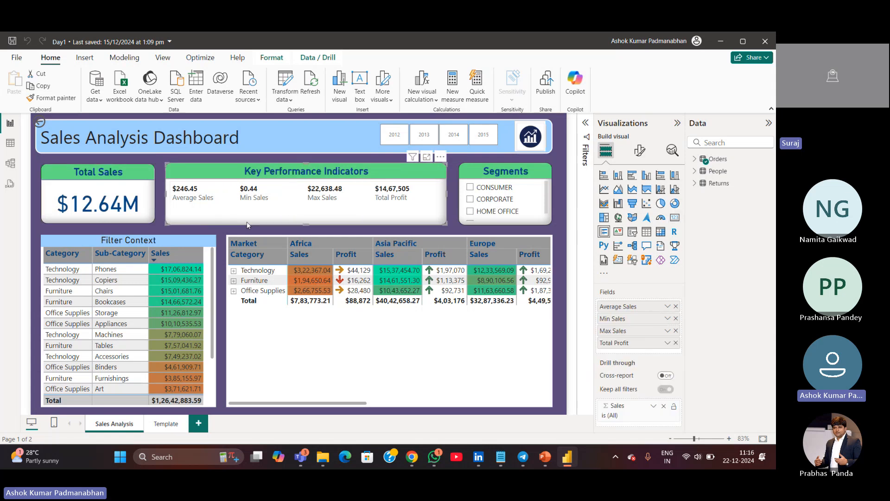
scroll(213, 406, "down", 3)
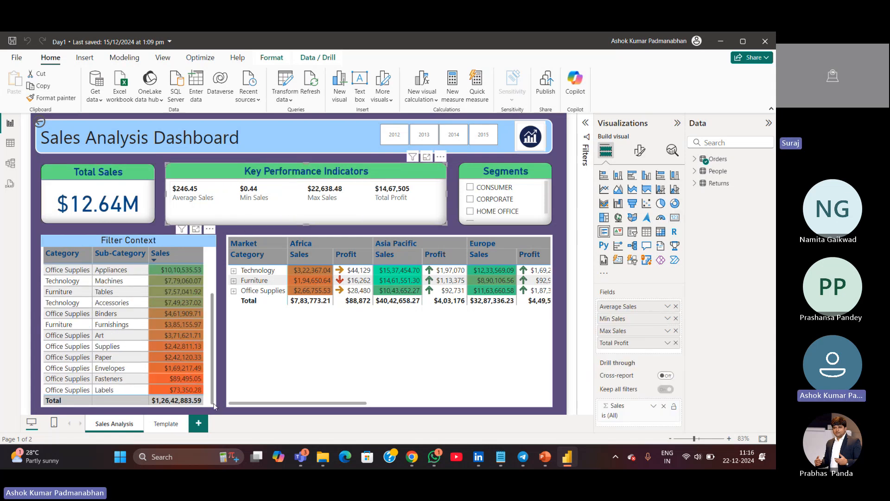
left_click(213, 406)
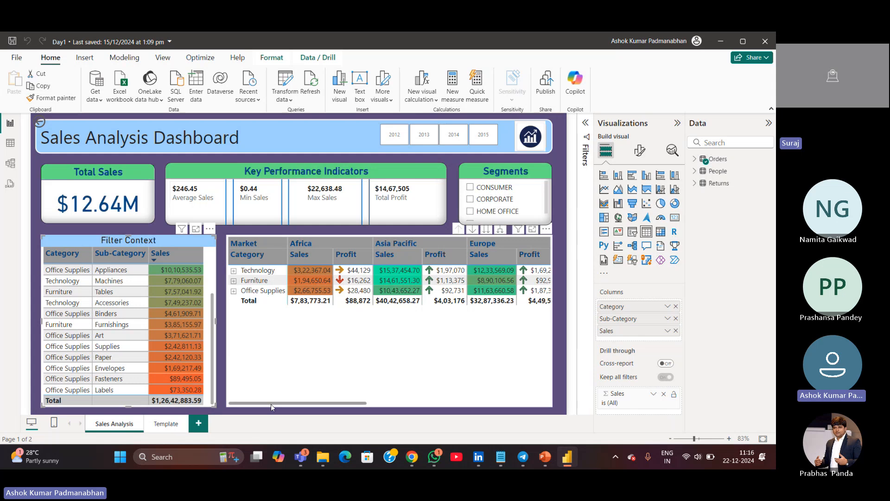
left_click(309, 359)
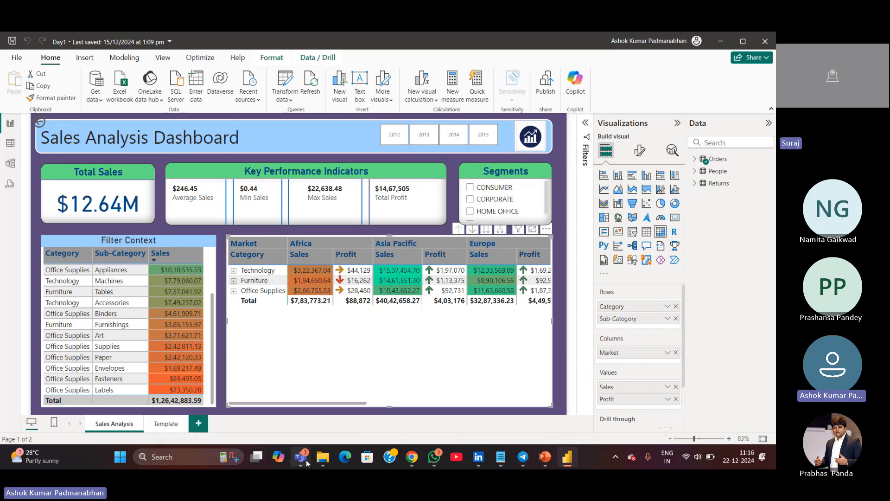
mouse_move(300, 457)
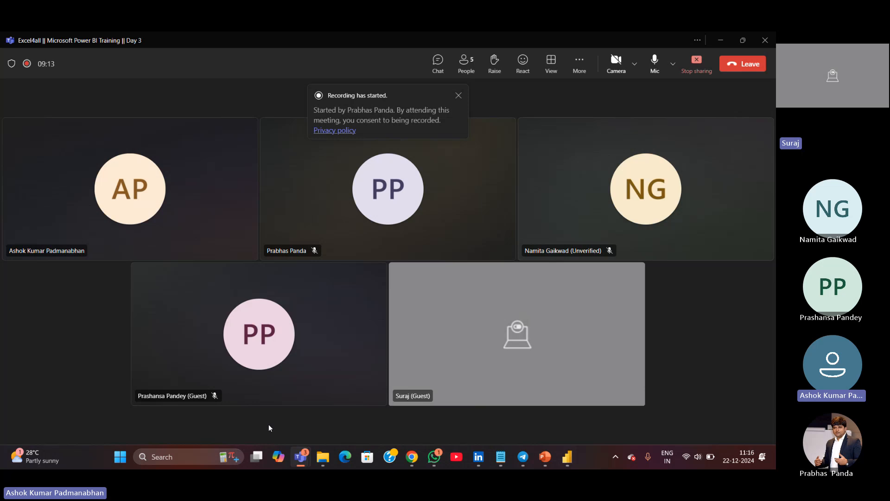
left_click(268, 424)
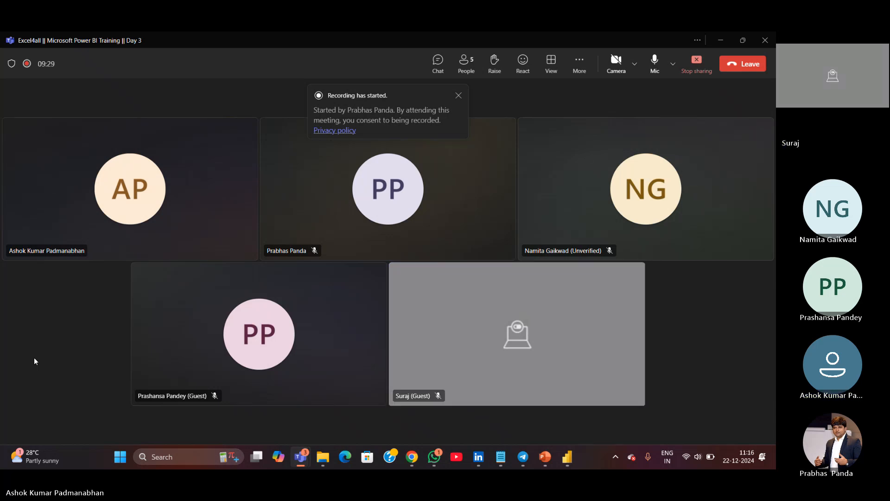
left_click(721, 43)
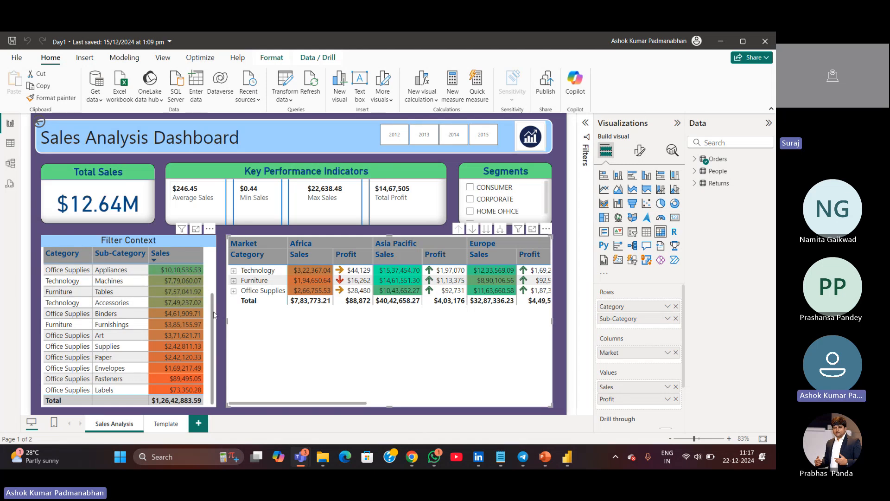
left_click_drag(214, 310, 213, 264)
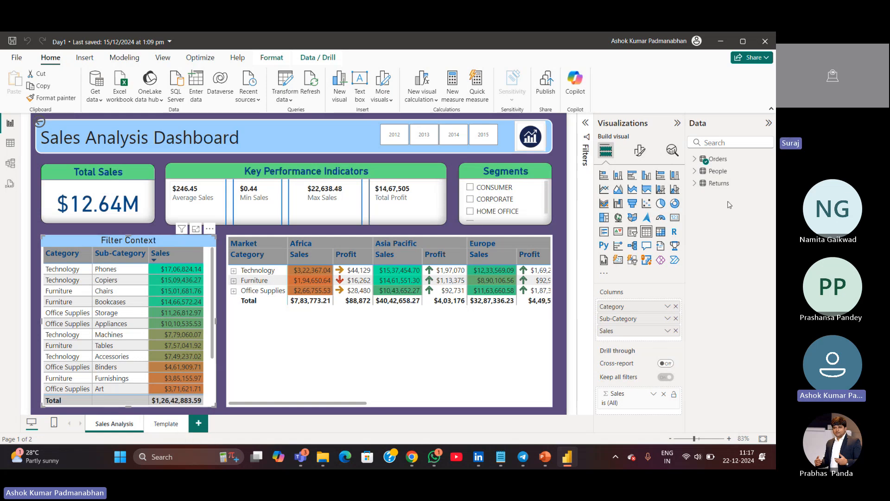
Locate the global_superstore_2016 workbook in the WeekEnd Power BI Source folder, then minimize File Explorer
mouse_move(319, 460)
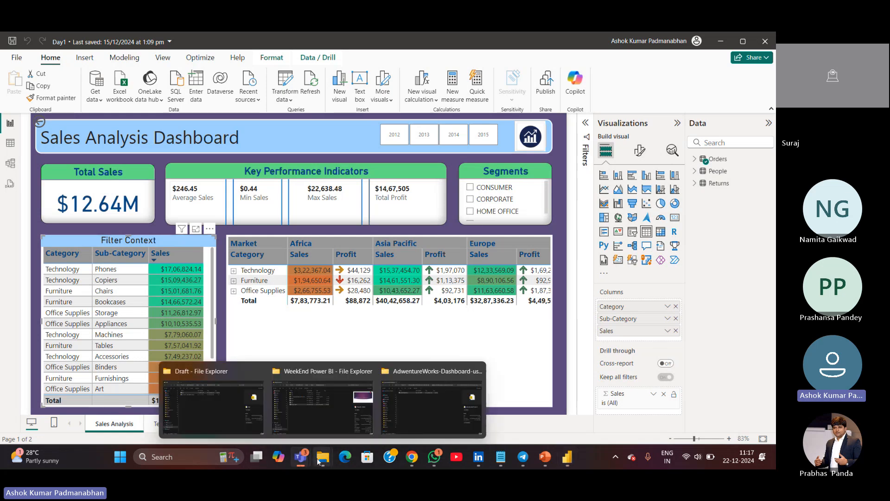
left_click(233, 418)
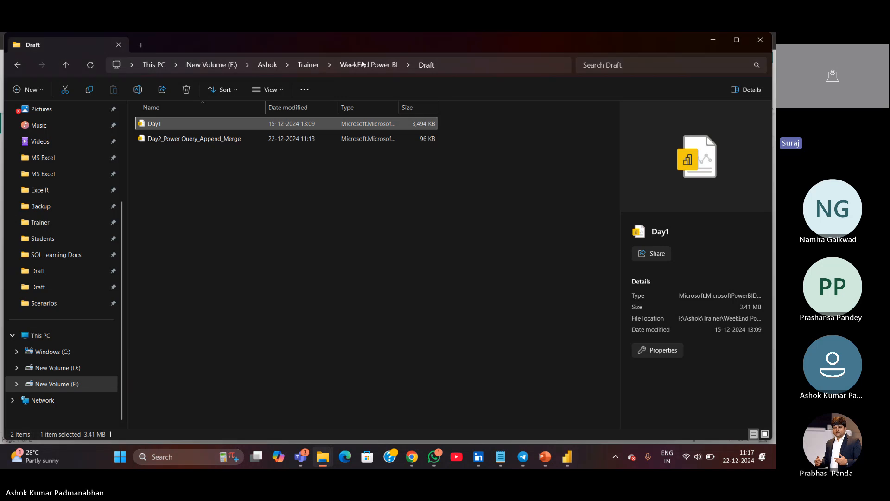
left_click(362, 64)
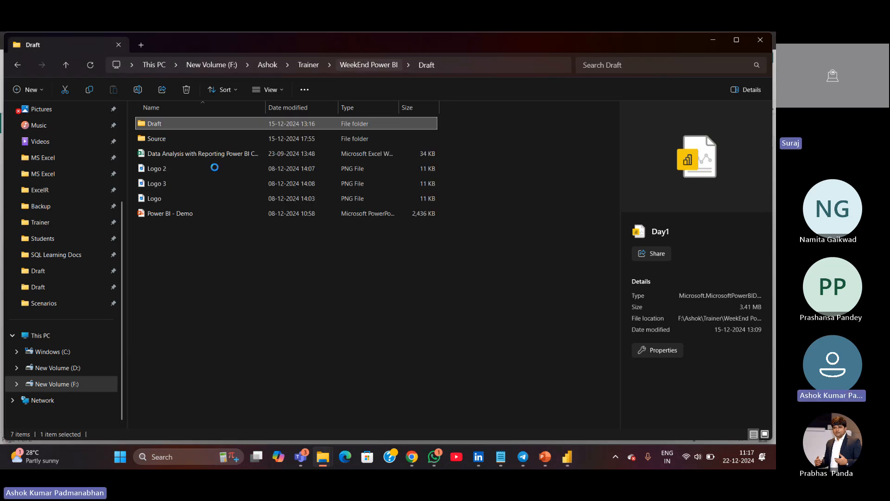
left_click(212, 141)
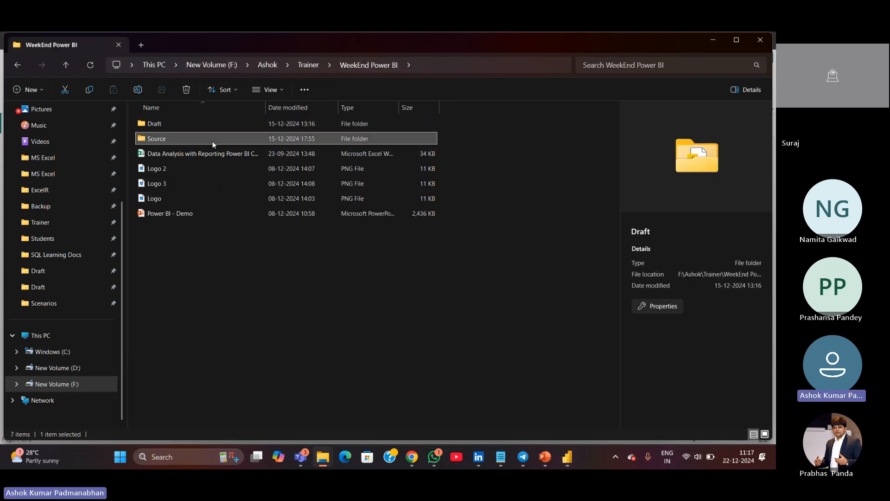
double_click(212, 141)
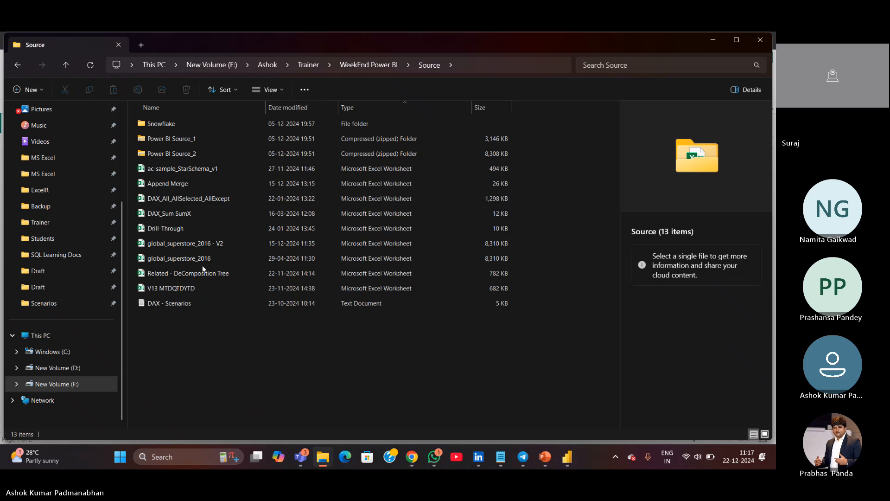
left_click(202, 262)
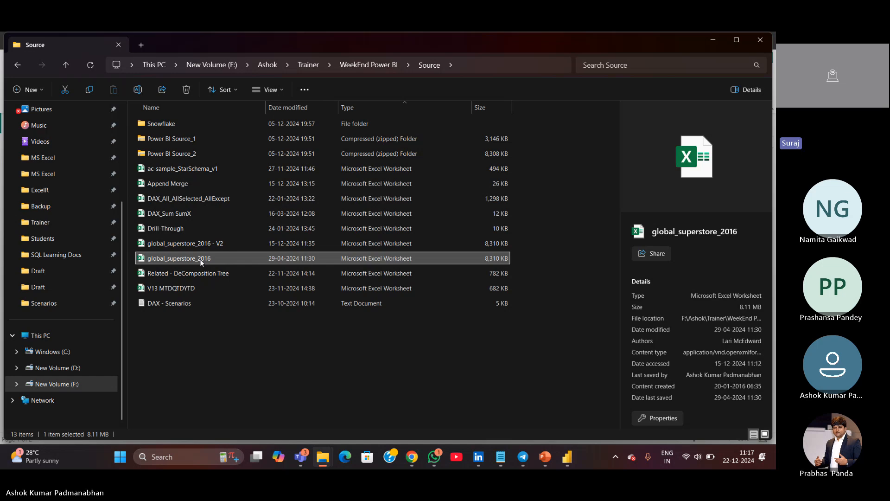
left_click(716, 41)
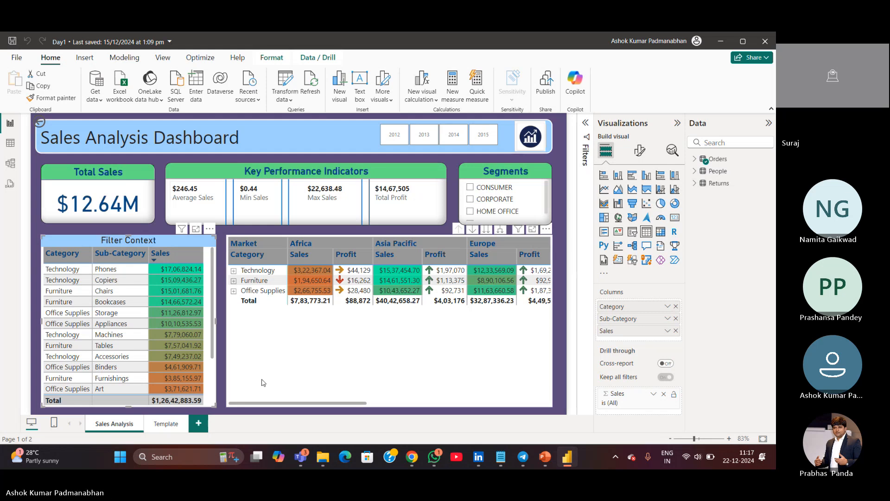
Duplicate the Template report page
left_click(161, 424)
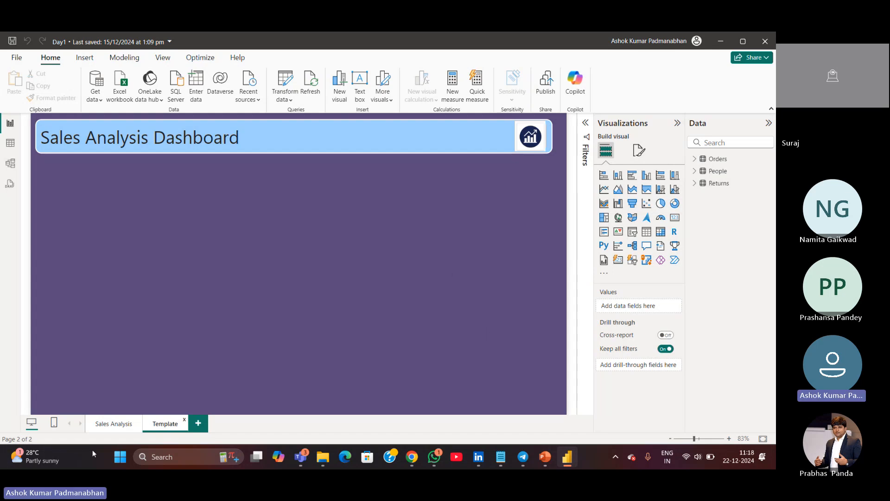
left_click(123, 425)
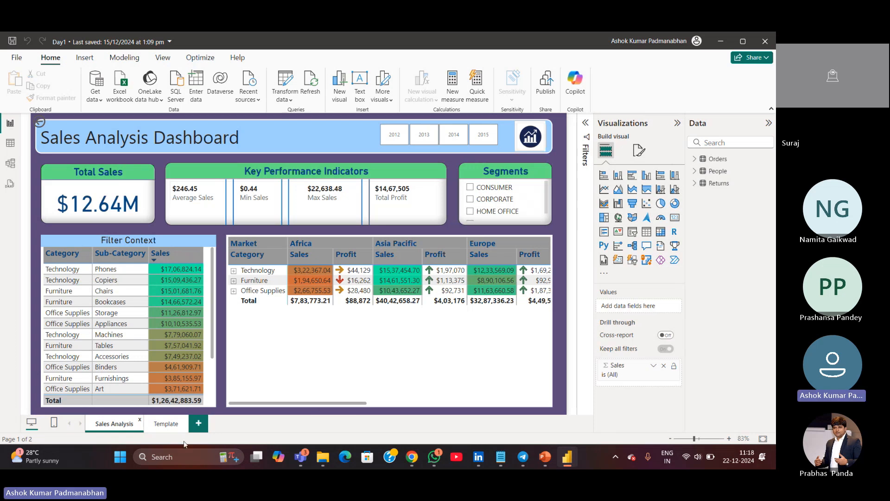
left_click(165, 424)
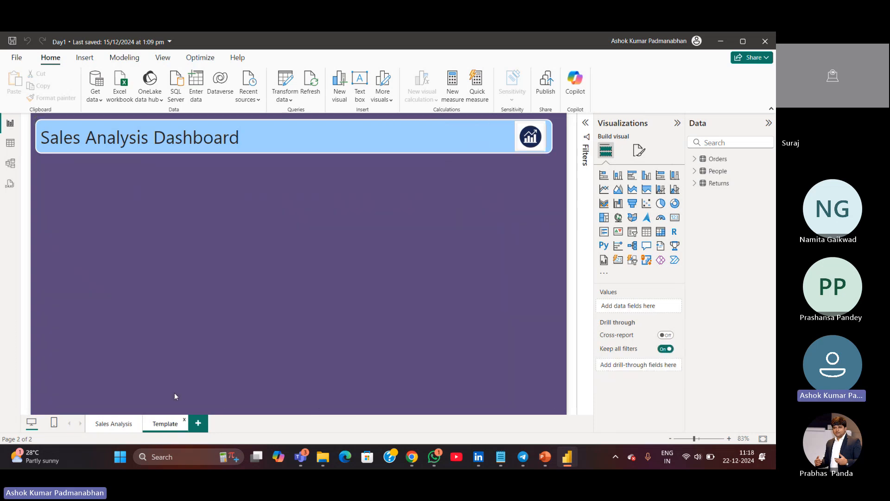
right_click(166, 426)
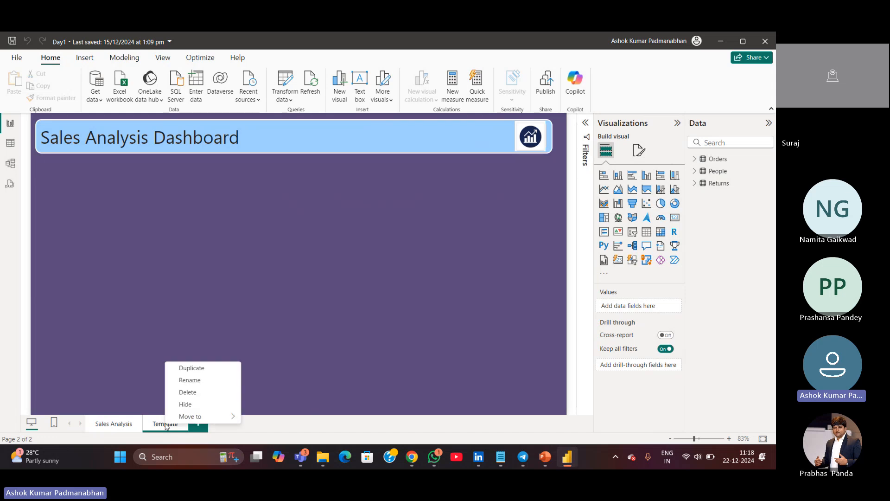
left_click(203, 367)
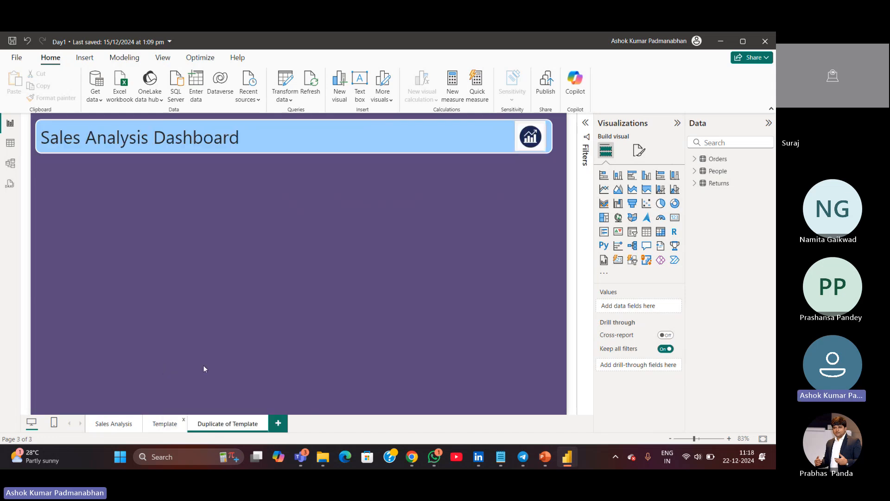
Move the Template page after its duplicate
left_click(162, 422)
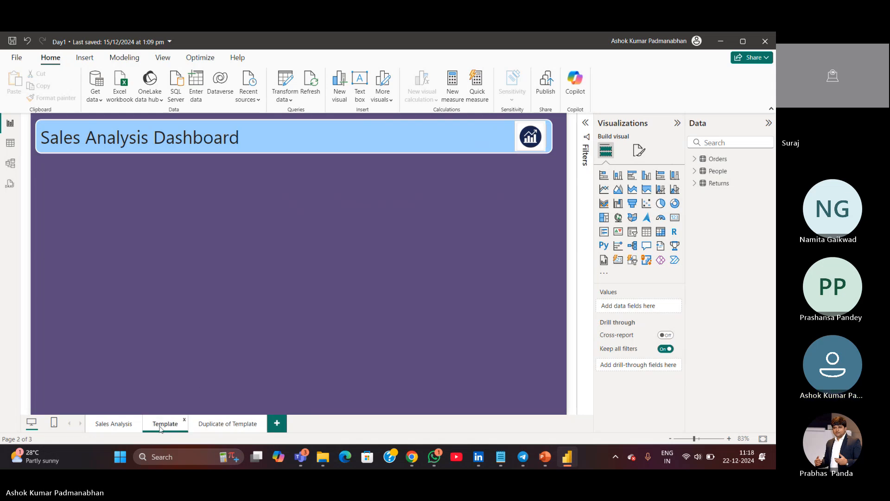
left_click_drag(163, 426, 248, 425)
Rename the duplicated page as Comparison
left_click(207, 425)
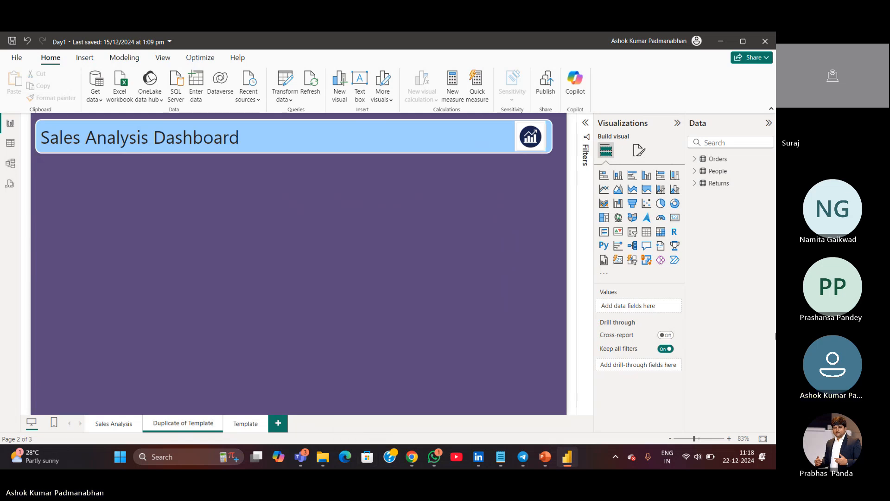
double_click(192, 423)
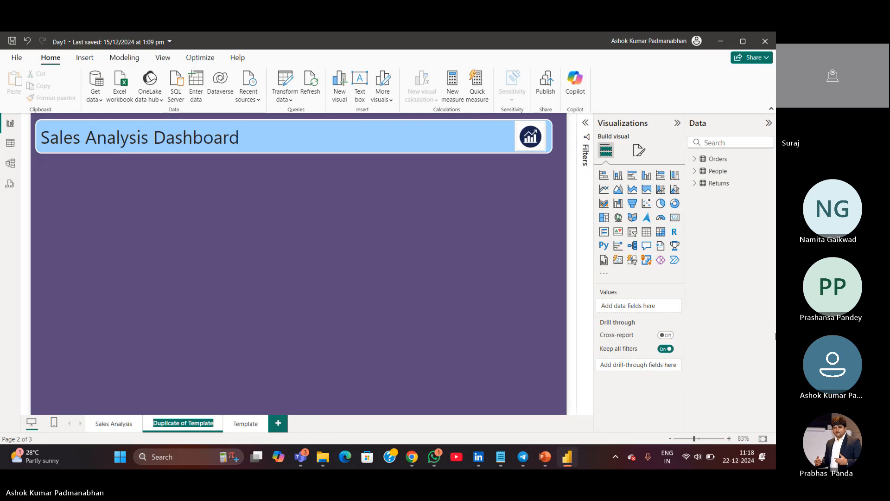
type("Comparison")
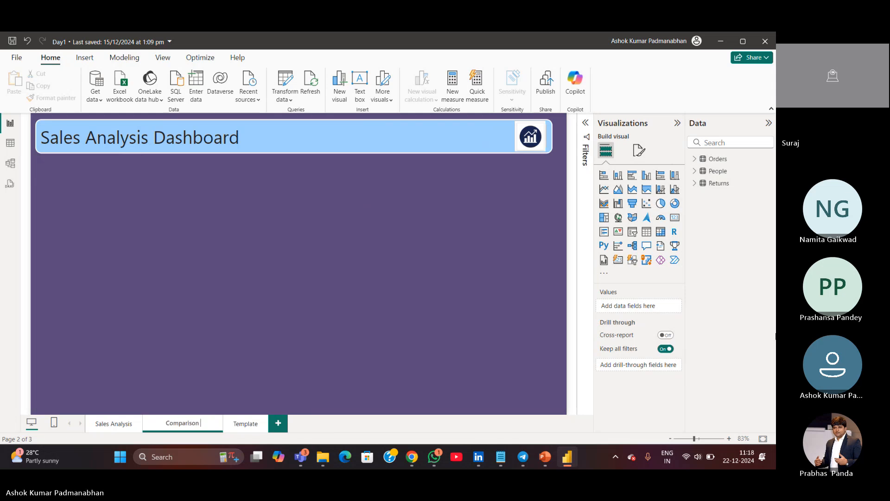
type(" Analysis")
Complete the new page's name as Comparison Analysis
key("Return")
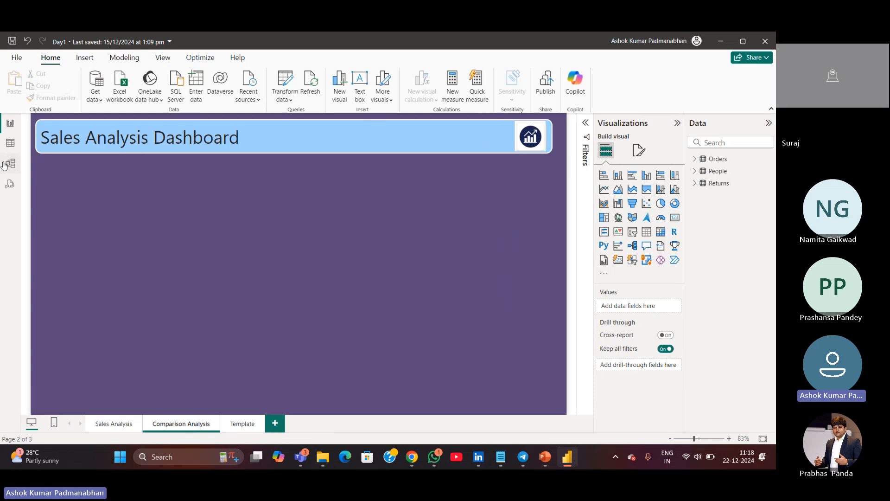
Browse the Orders table's columns in the table view
left_click(11, 144)
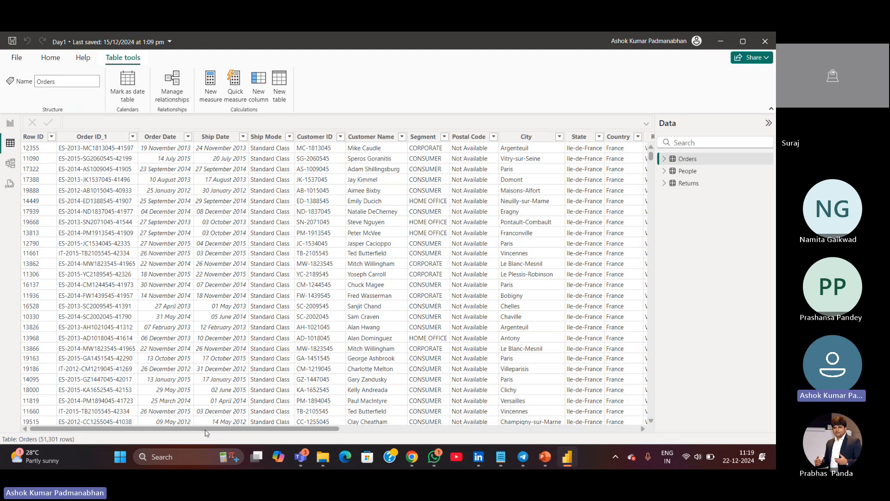
left_click_drag(204, 427, 290, 428)
Switch to File Explorer and look through the Source and Draft folders inside WeekEnd Power BI
mouse_move(321, 458)
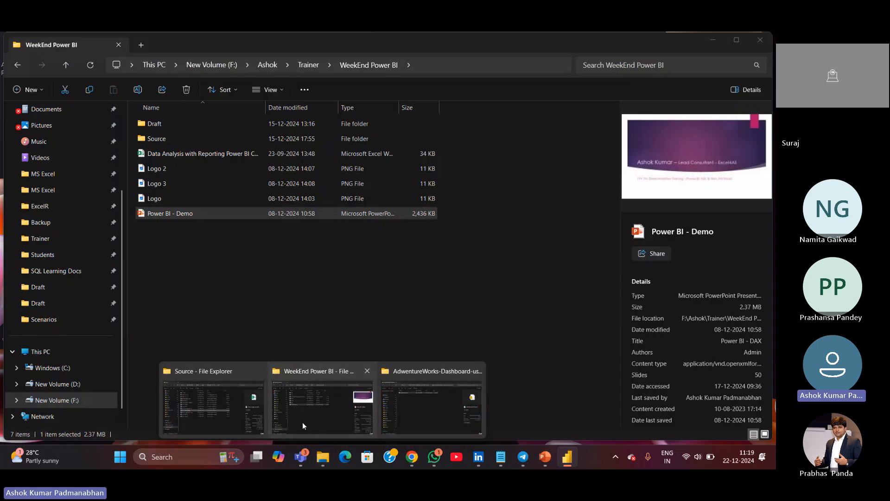
left_click(302, 422)
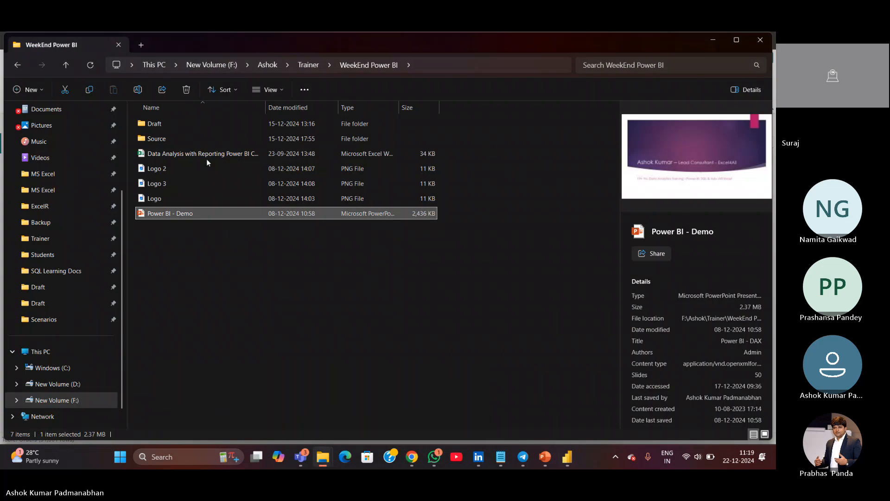
double_click(200, 139)
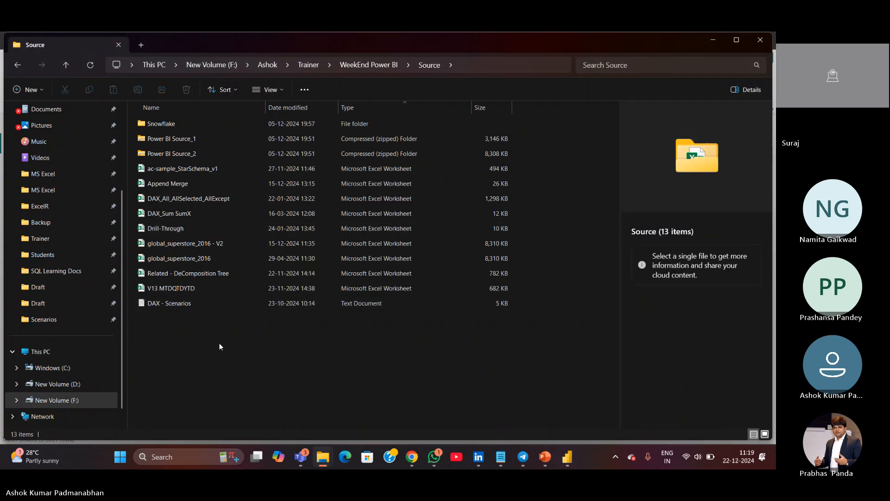
key("alt+Left")
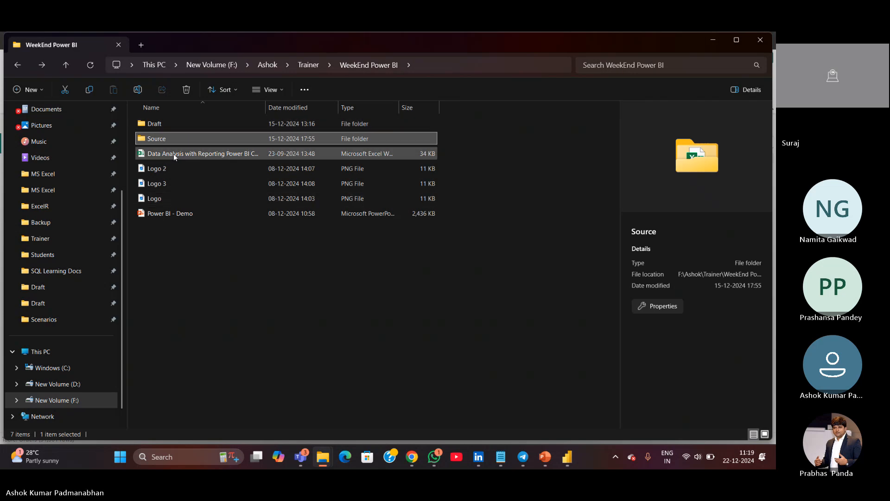
double_click(171, 124)
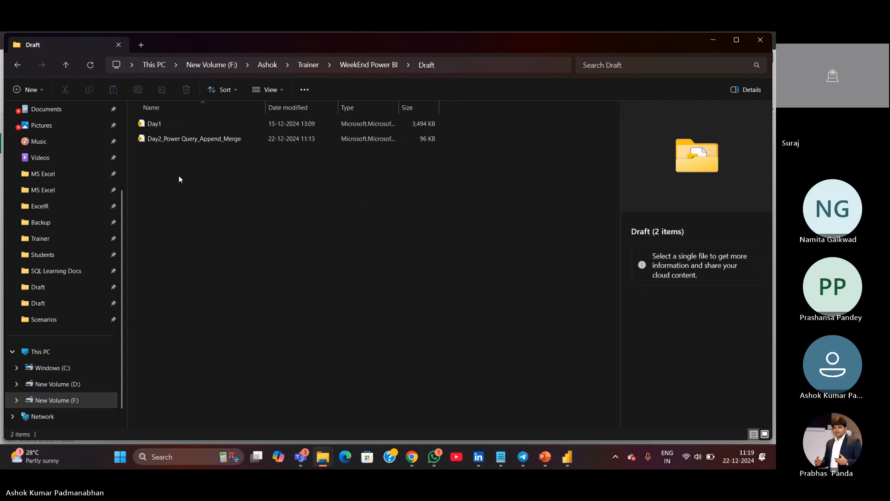
key("alt+Left")
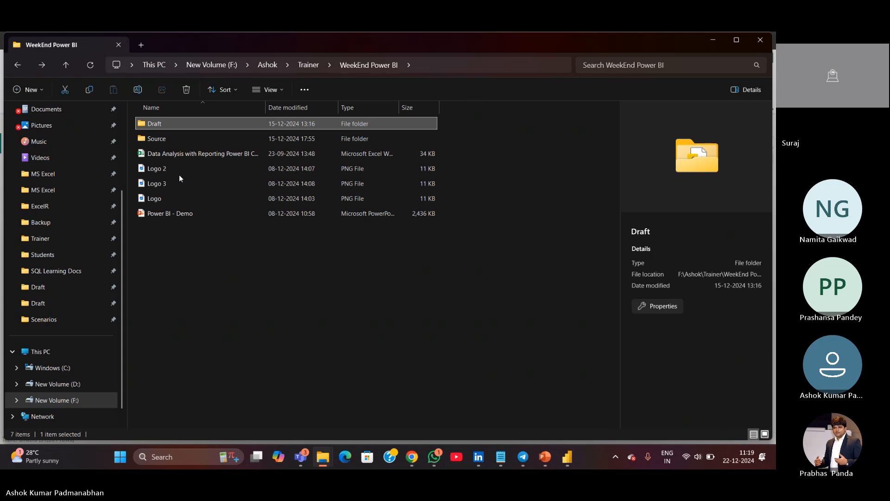
Switch to Notepad and open a new blank tab
mouse_move(501, 456)
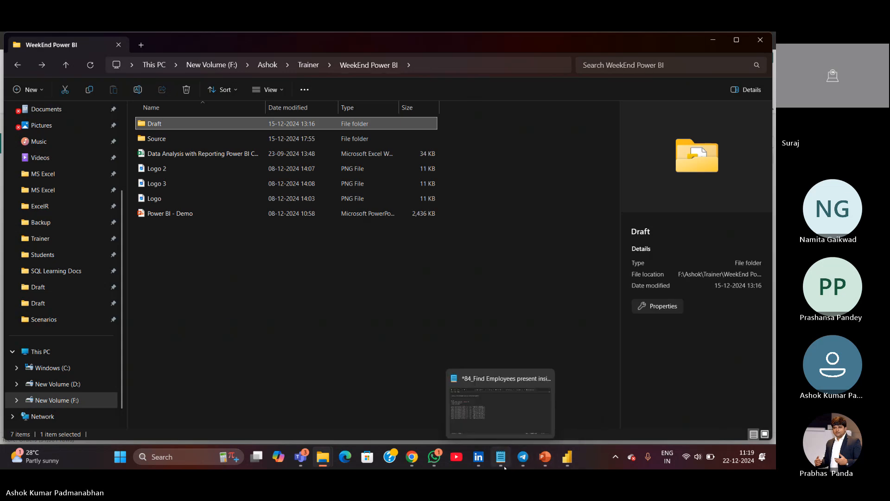
left_click(506, 424)
left_click(506, 422)
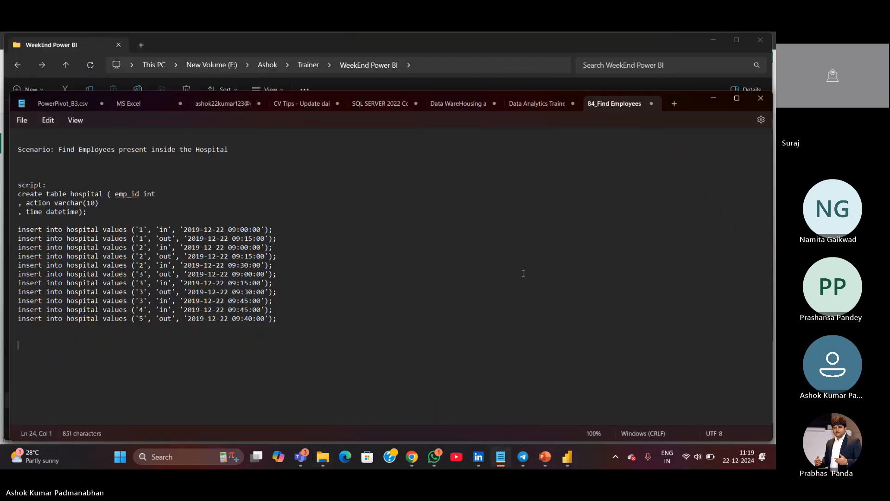
key("ctrl+n")
key("Return")
key("Return")
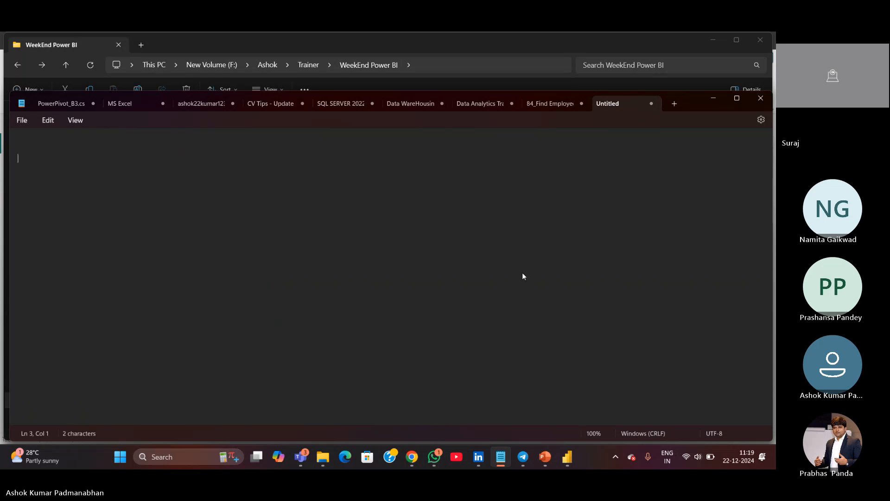
Write the heading KPI - Key Performance Indicator and maximize the Notepad window
type("KPI - Key Per")
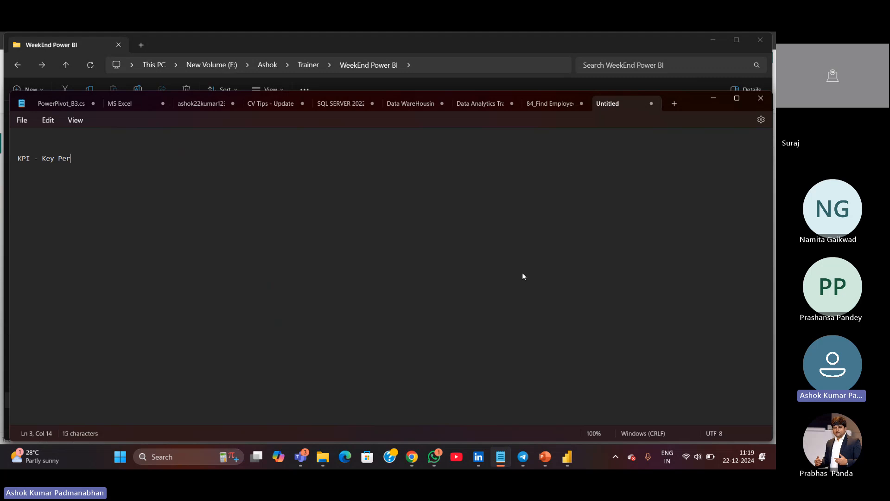
type("formance Indicator")
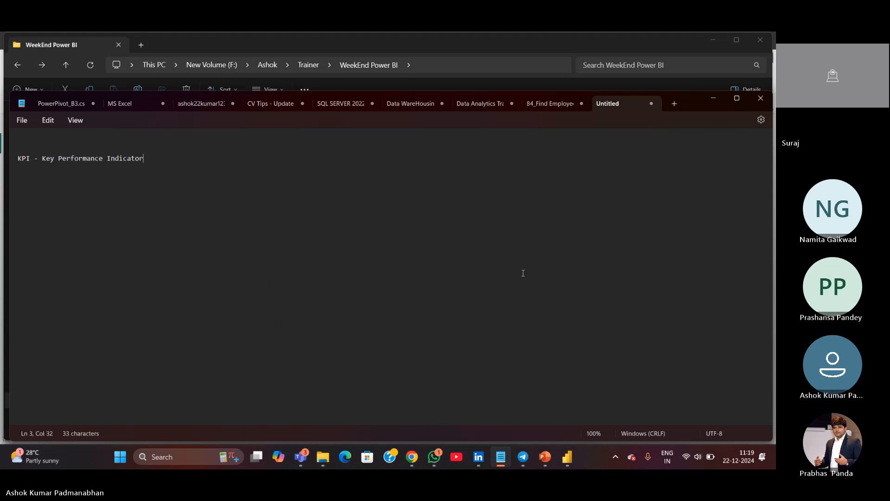
key("Return")
key("Return")
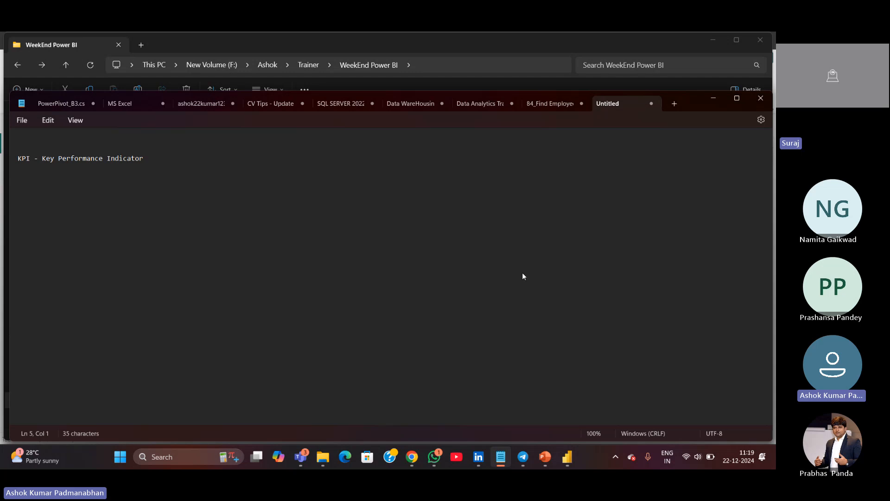
left_click(736, 98)
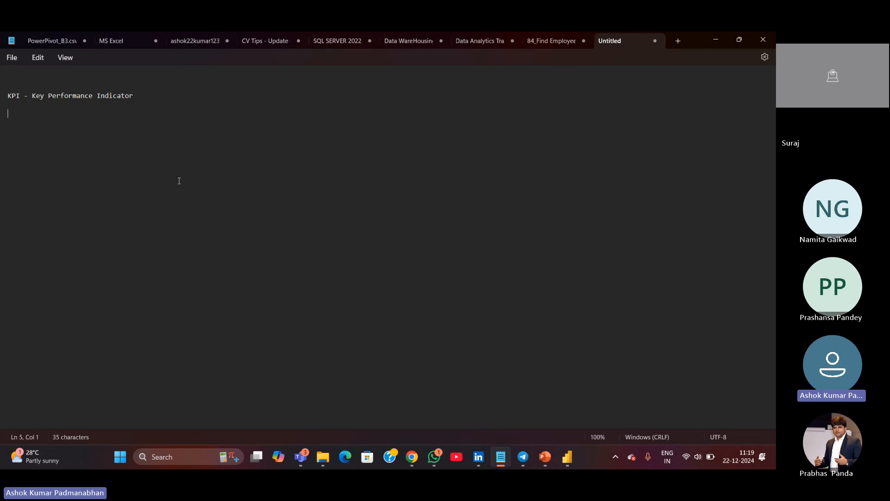
Add list item 1. Total Sales and start item 2. below it
type("1. ")
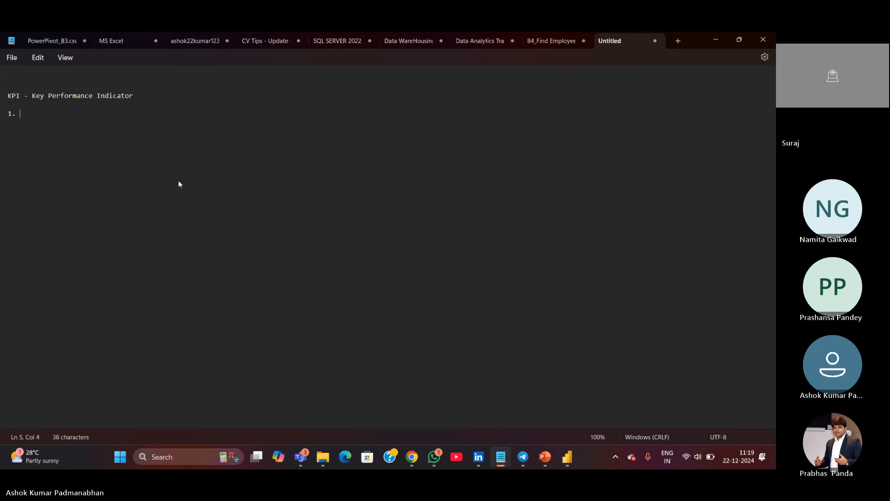
type("Total Sales")
key("Return")
type("2.")
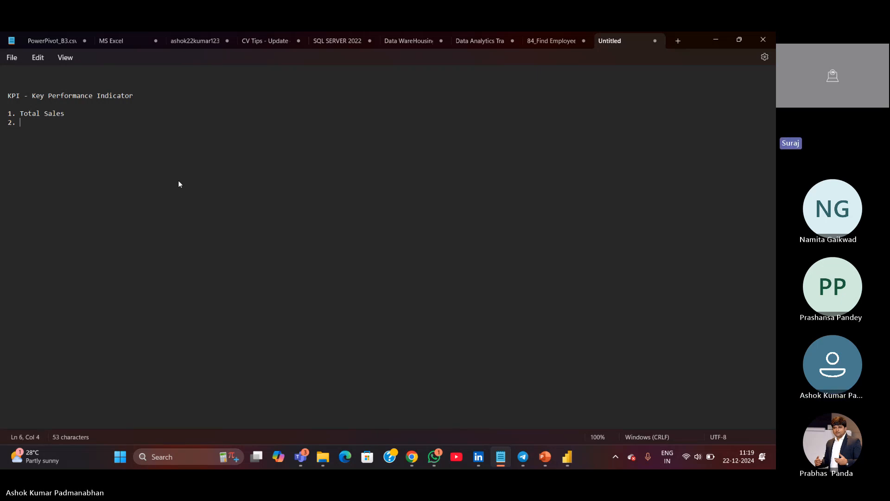
Switch to Power BI, open the Sales Analysis page and select the Total Sales card
key("alt+Tab")
key("alt+Tab")
key("alt+Tab")
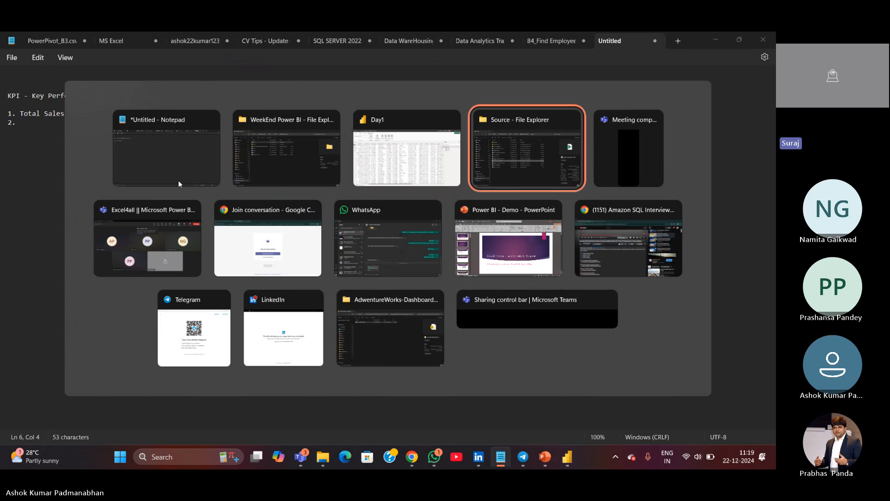
key("alt+Tab")
key("alt+Tab")
key("alt+Tab")
key("alt+Tab")
key("alt+Tab")
key("alt+Tab")
key("alt+Tab")
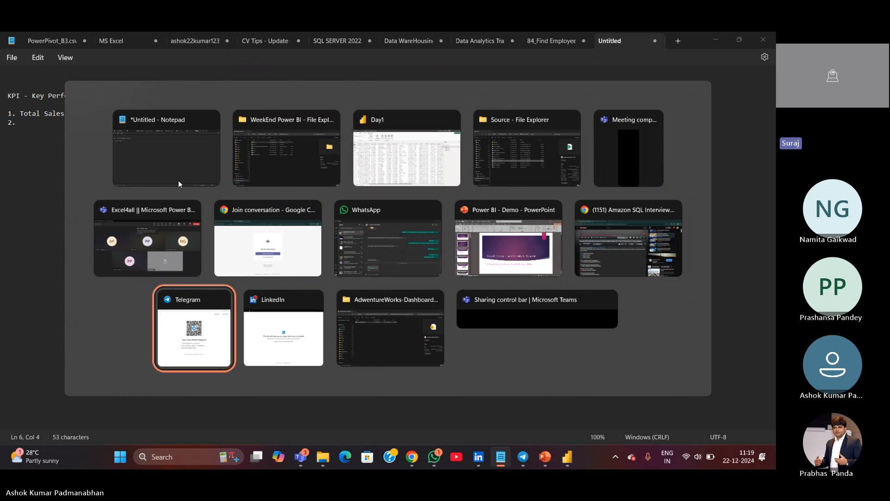
key("alt+Tab")
key("alt+Tab")
key("alt+Tab")
key("alt+Tab")
key("alt+Tab")
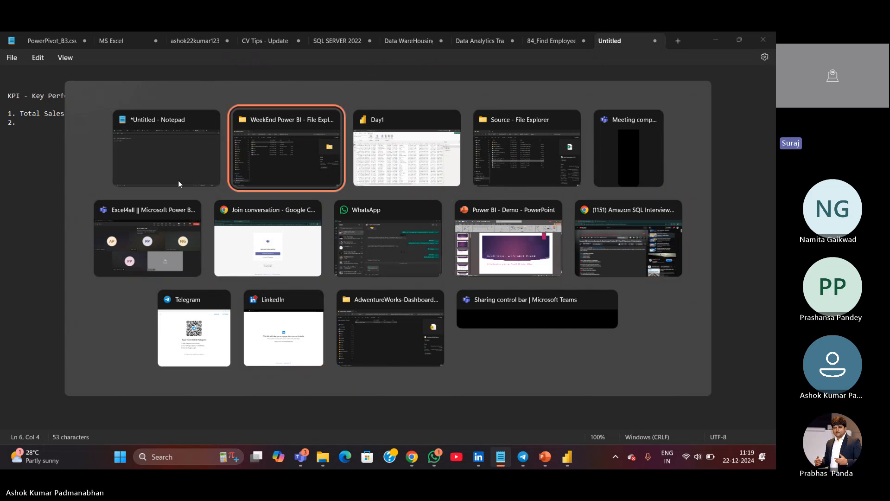
key("alt+Tab")
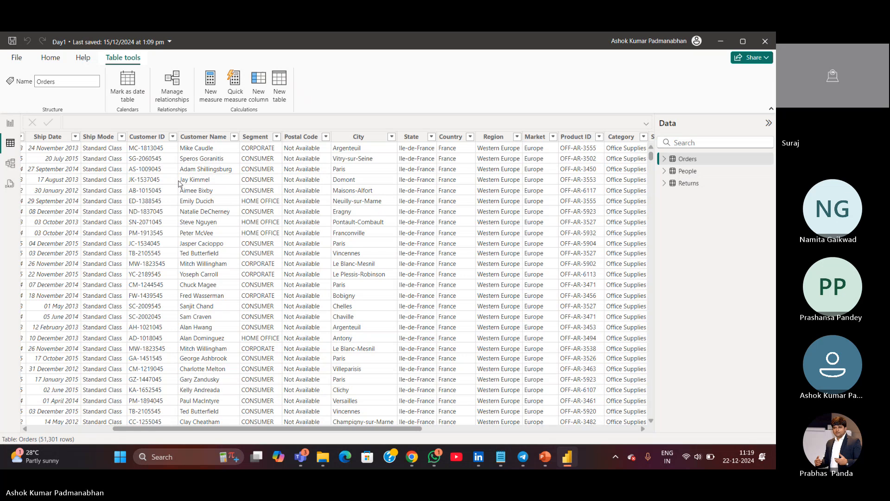
left_click(10, 123)
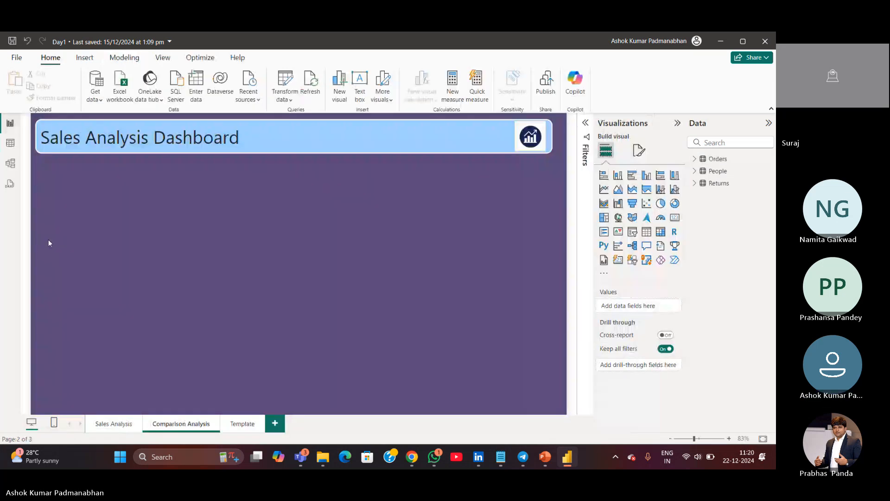
left_click(113, 424)
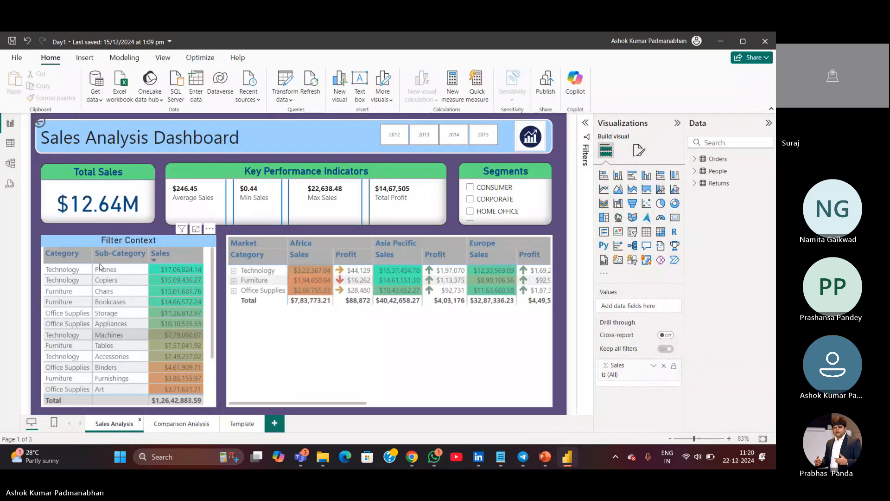
left_click(118, 222)
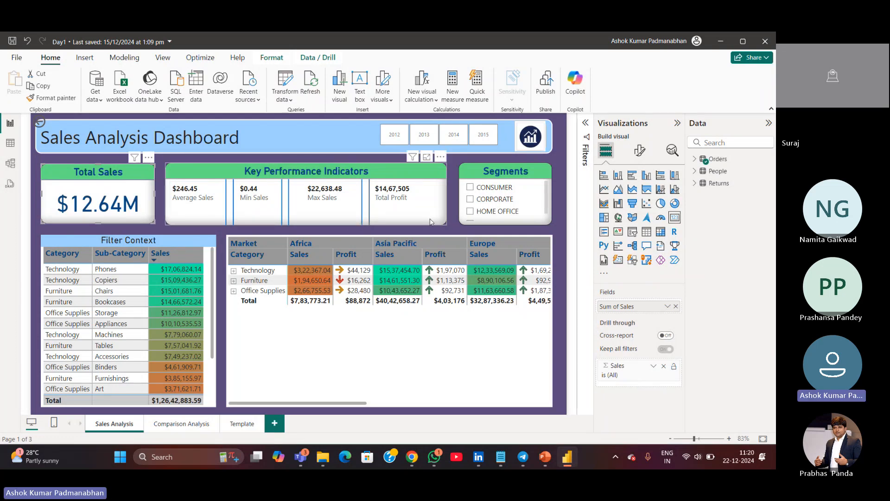
Back in Notepad, list the KPIs Average Sales, Minimum Sales, Maximum Sals and Total Profit as items 2 to 5
key("alt+Tab")
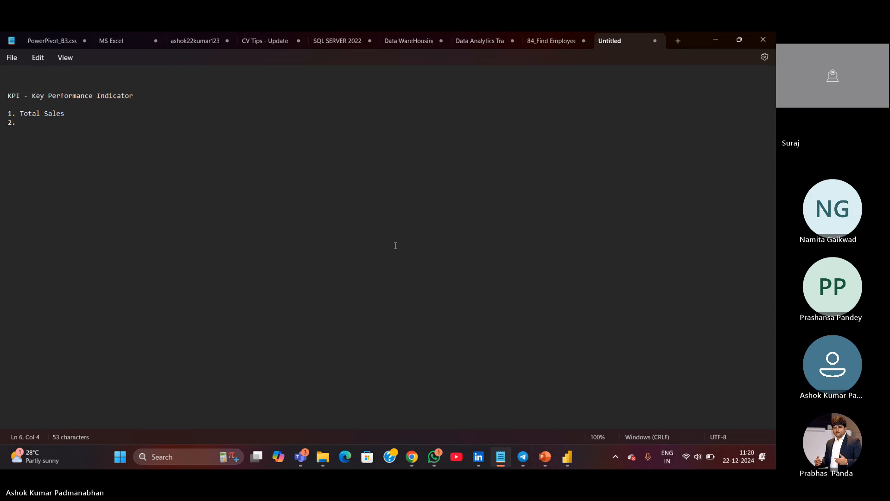
type("Average ")
type("Sales ")
type("3.")
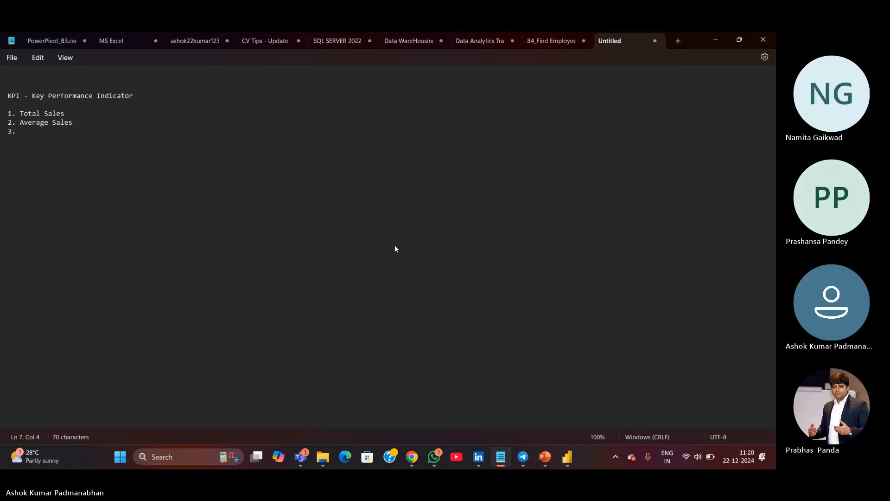
type(" Mini")
type("m Sales")
key("Return")
type("4. Maximum Sals")
key("Return")
type("5. ")
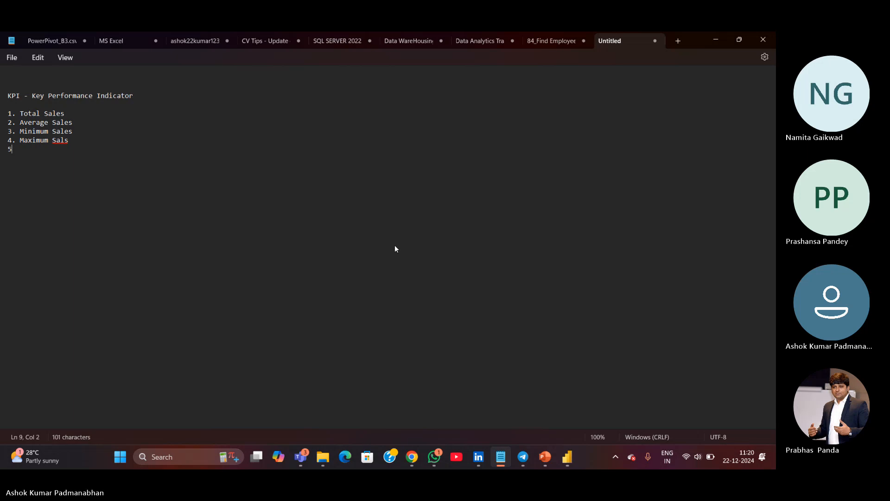
type("Total Profit")
key("Return")
Glance at the report, then add item 6. Category to the KPI list
key("alt+Tab")
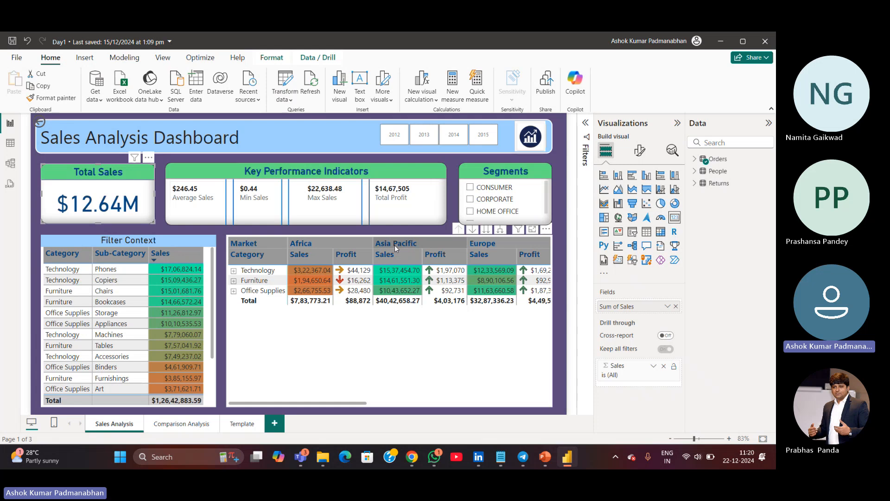
key("alt+Tab")
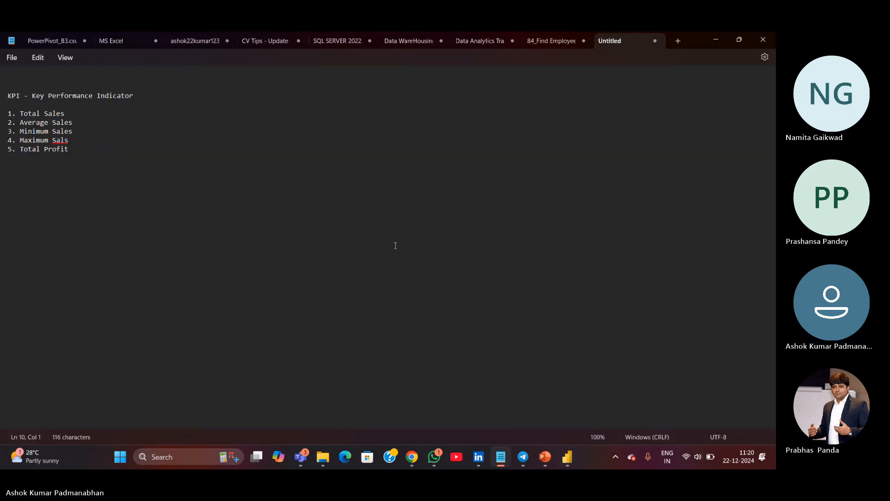
type("6. Category")
Switch to the Teams meeting, unmute the microphone and return to Power BI
mouse_move(315, 453)
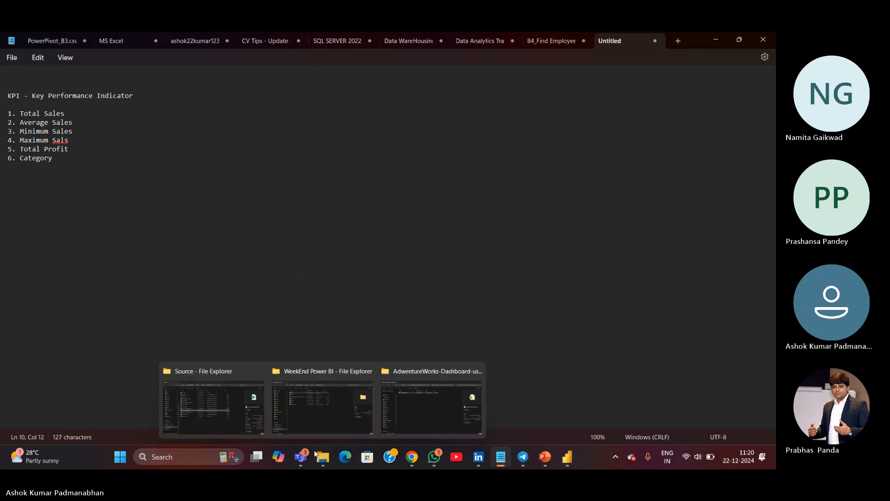
left_click(256, 427)
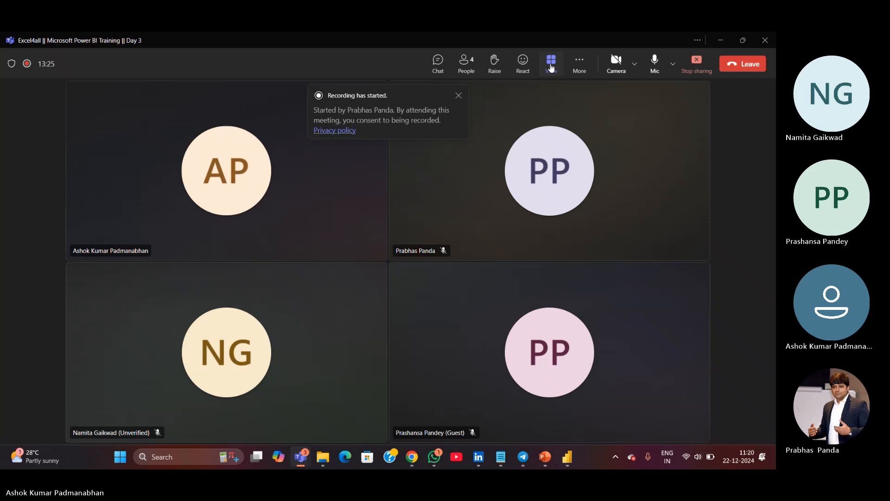
left_click(656, 65)
key("alt+Tab")
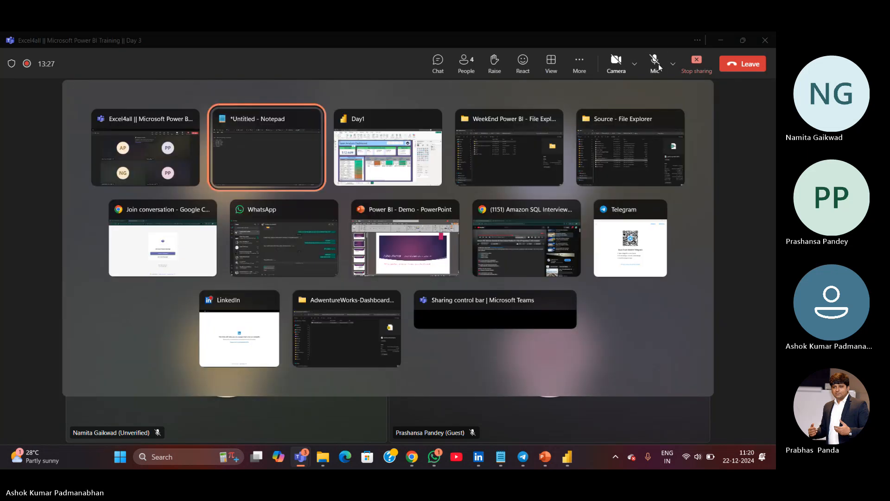
key("alt+Tab")
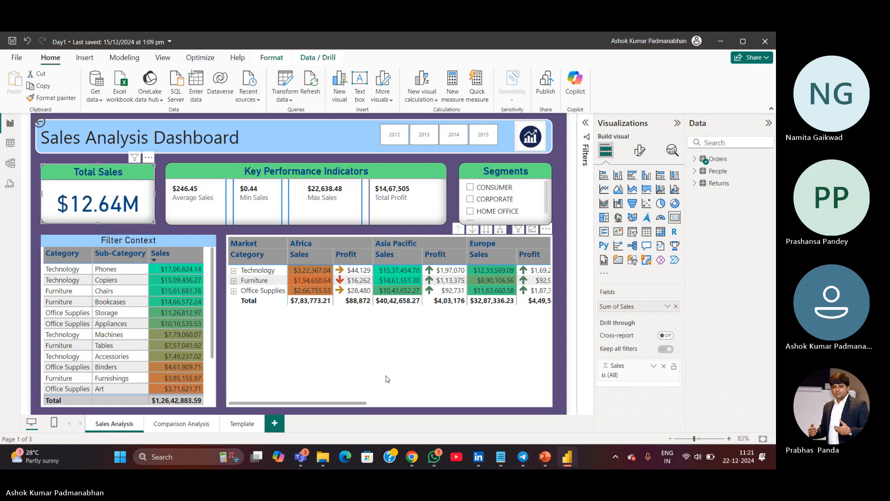
Switch to the Teams meeting again and mute the microphone
mouse_move(301, 459)
left_click(281, 408)
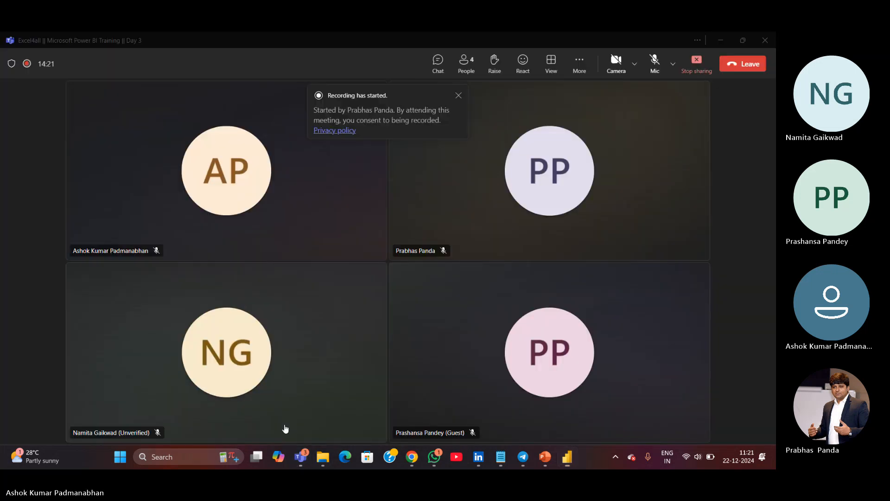
left_click(655, 59)
key("alt+Tab")
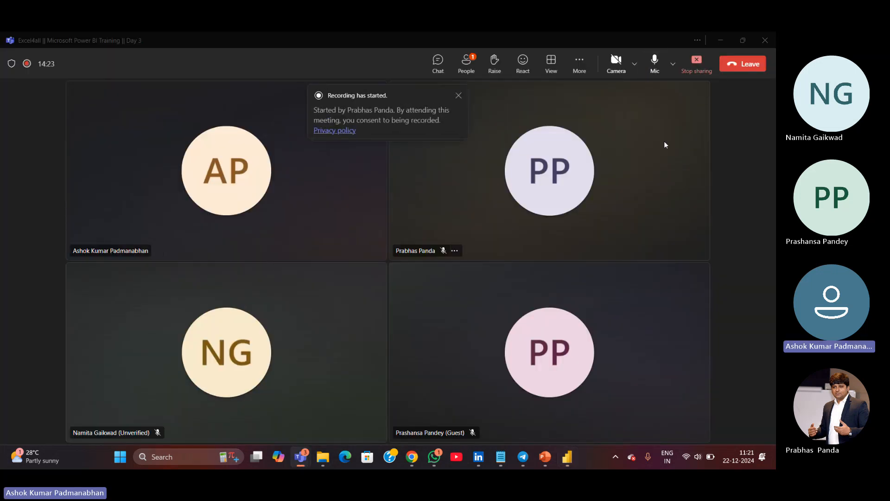
Return to Notepad, extend item 6 to read Category and Sub Category Wise Sales, and start item 7
key("alt+Tab")
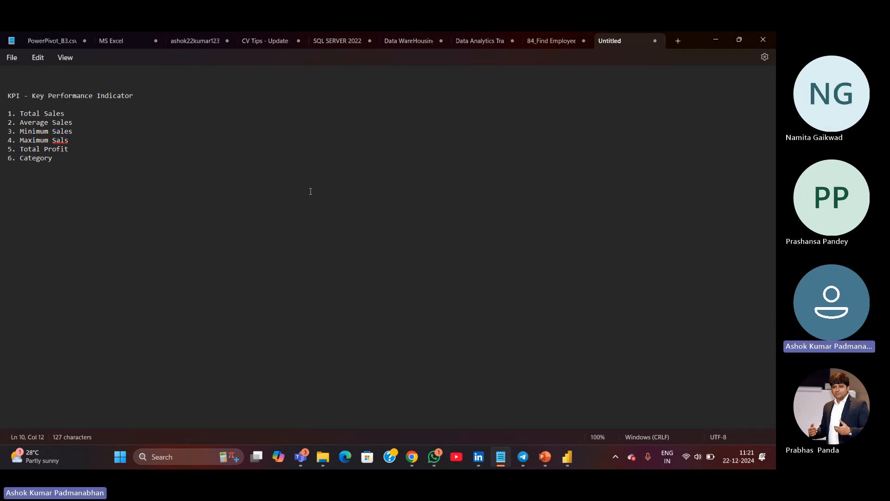
type("and ")
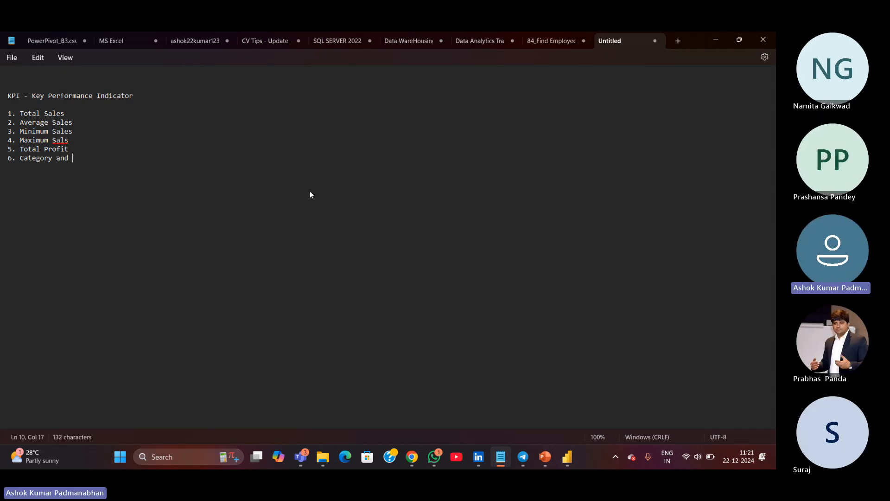
type("Sub Category Wise Sales")
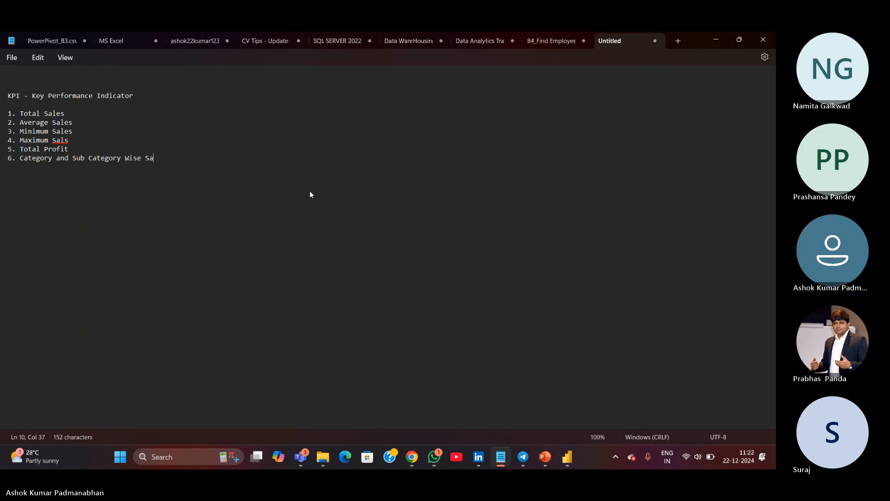
key("Return")
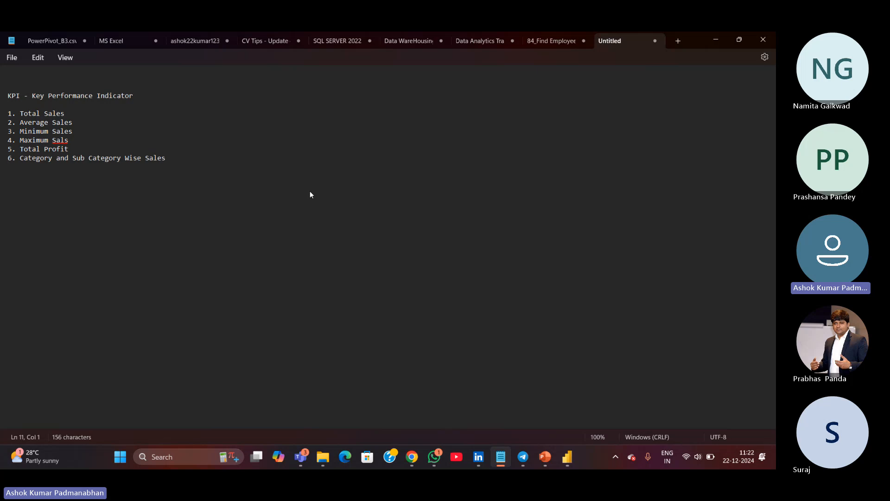
type("7.")
Check the fields of the matrix visual on the Sales Analysis page, then go back to Notepad
key("alt+Tab")
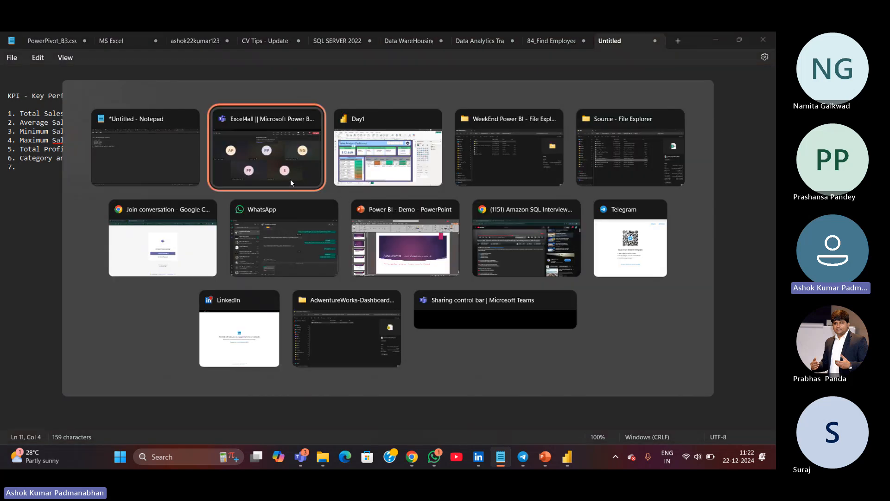
key("alt+Tab")
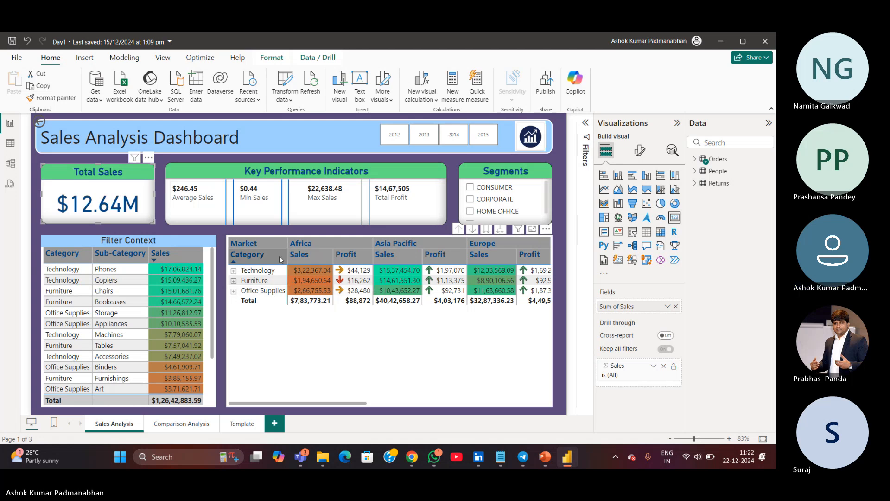
left_click(486, 355)
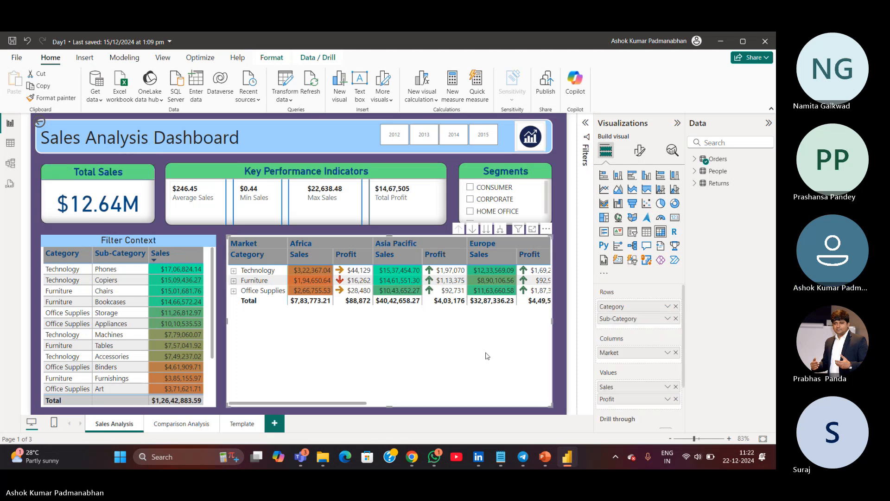
key("alt+Tab")
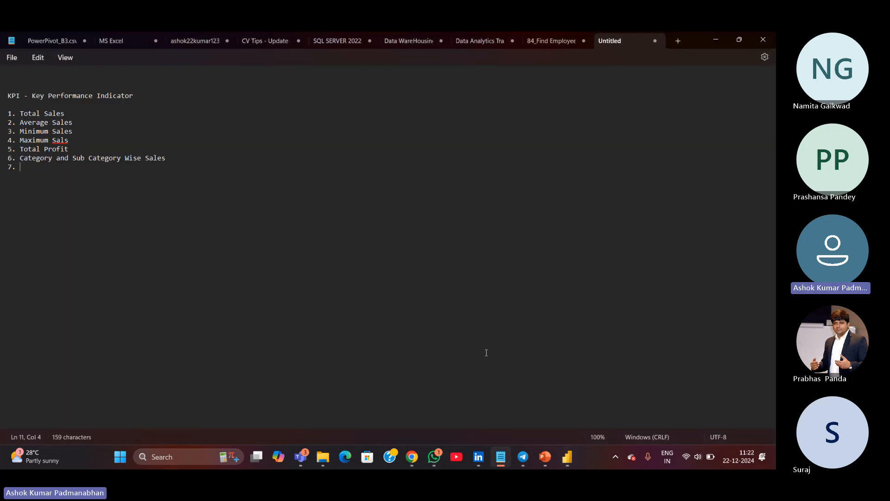
Copy the text of item 6 into item 7
key("Up")
key("ctrl+shift+Right")
key("ctrl+shift+Right")
key("ctrl+shift+Right")
key("ctrl+shift+Right")
key("ctrl+shift+Right")
key("ctrl+shift+Right")
key("ctrl+c")
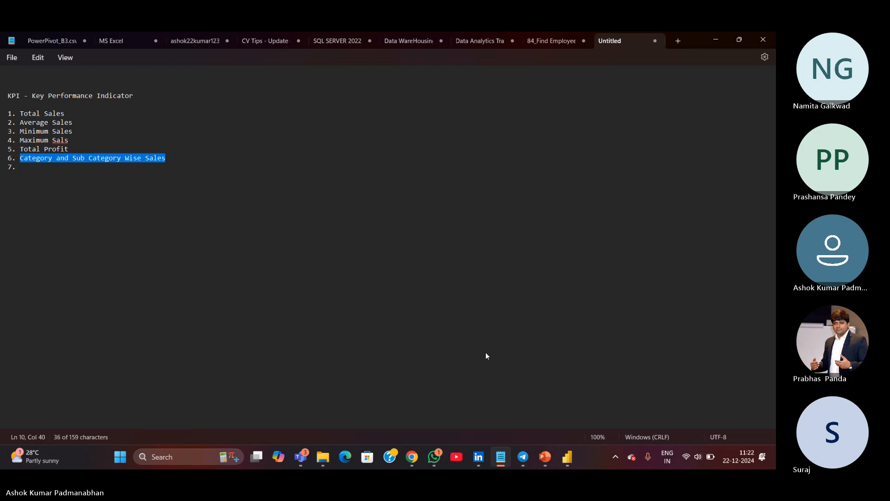
key("Down")
key("ctrl+v")
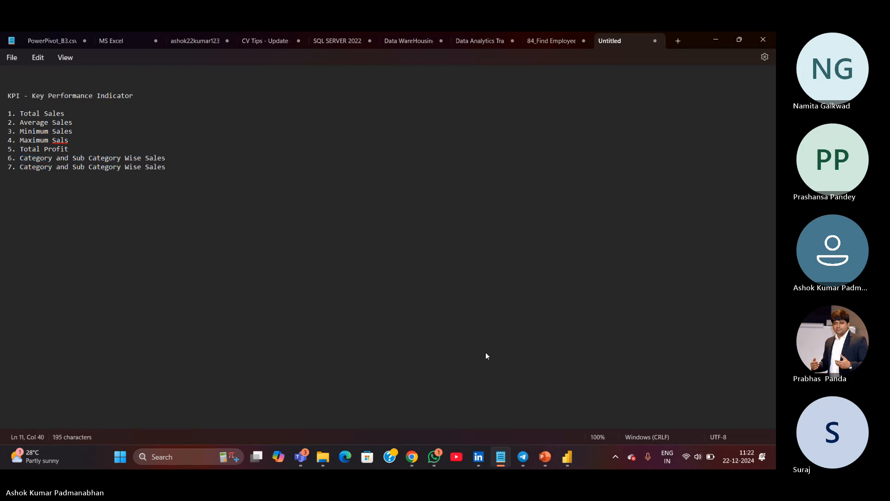
Reword item 7 to read Category, Sub Category & Market Wise Sales
key("ctrl+Left")
key("ctrl+Left")
key("ctrl+Left")
key("ctrl+Left")
key("ctrl+Left")
key("ctrl+shift+Right")
key("Delete")
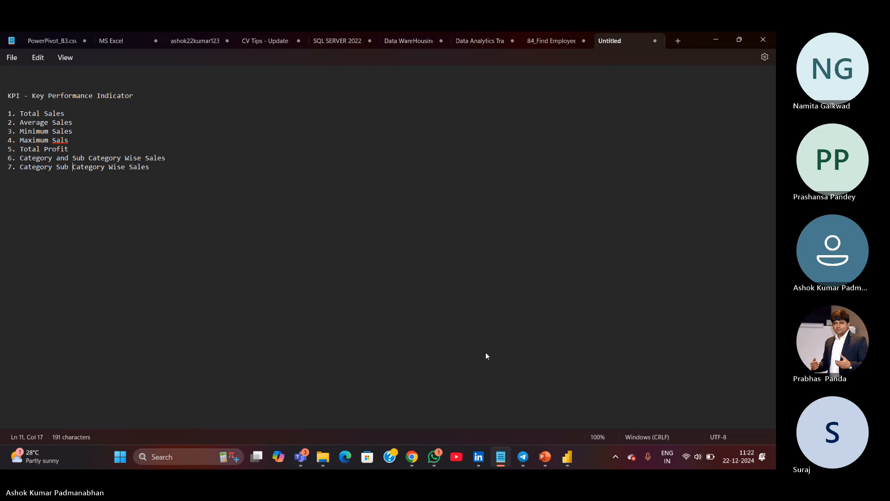
key("ctrl+Right")
type(",")
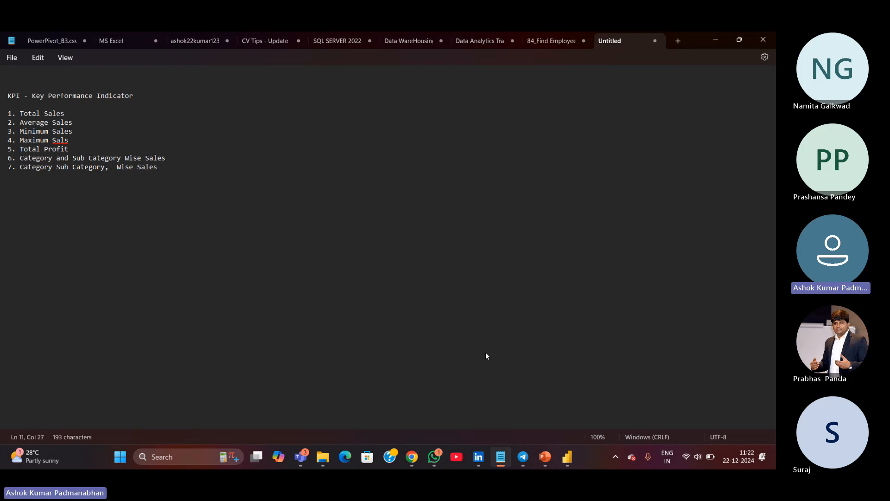
key("ctrl+Left")
key("ctrl+Left")
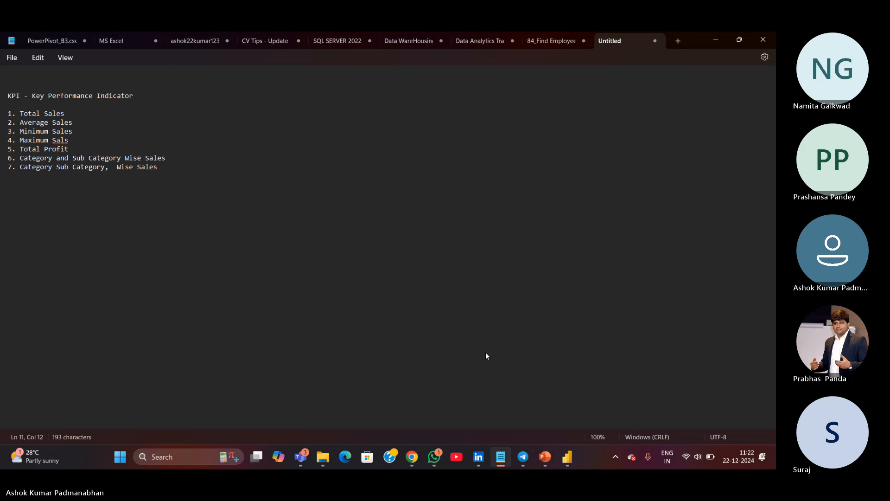
type(",")
key("ctrl+Right")
key("ctrl+Right")
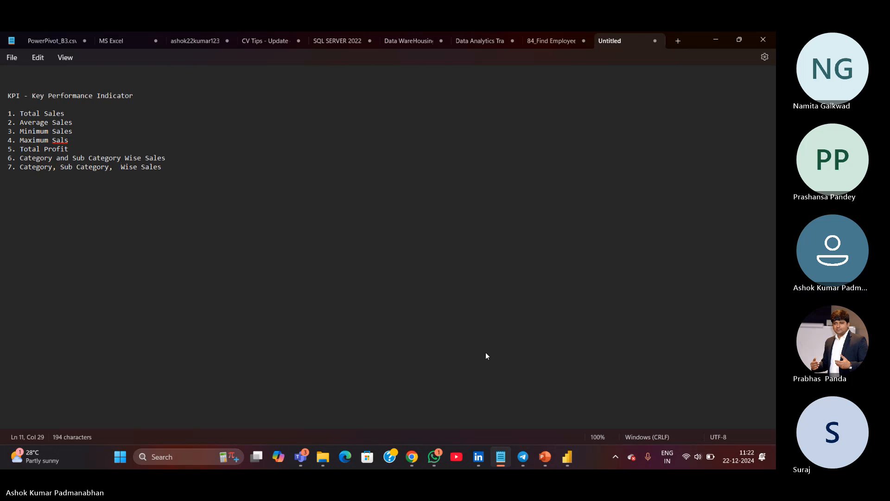
key("BackSpace")
key("BackSpace")
key("BackSpace")
type("& ")
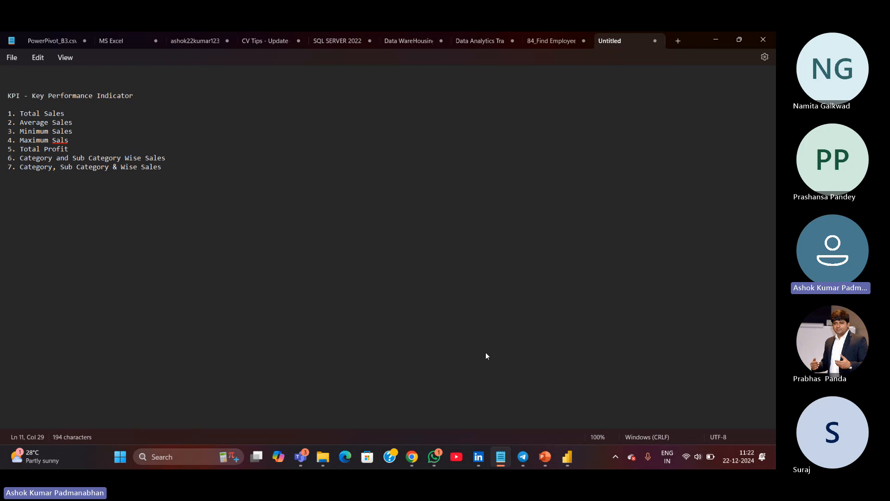
type("Market")
Leave two blank lines below the list and start item 8
key("Return")
key("Return")
key("Return")
key("BackSpace")
key("BackSpace")
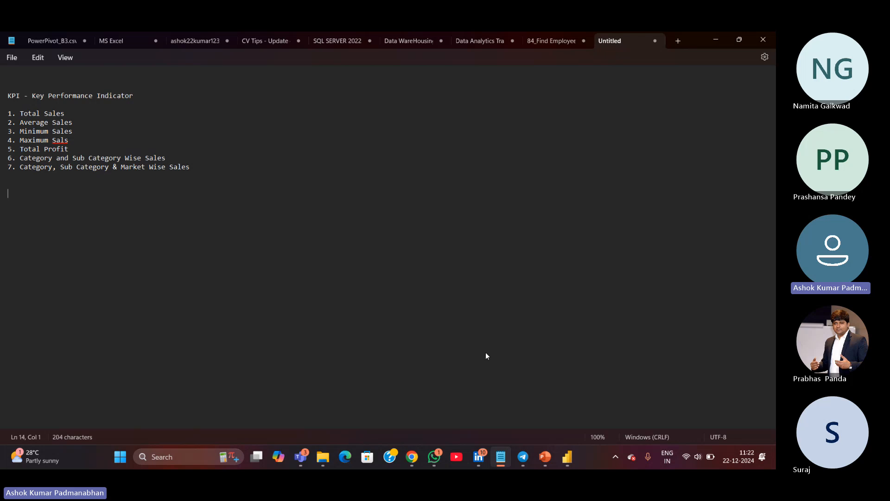
type("8.")
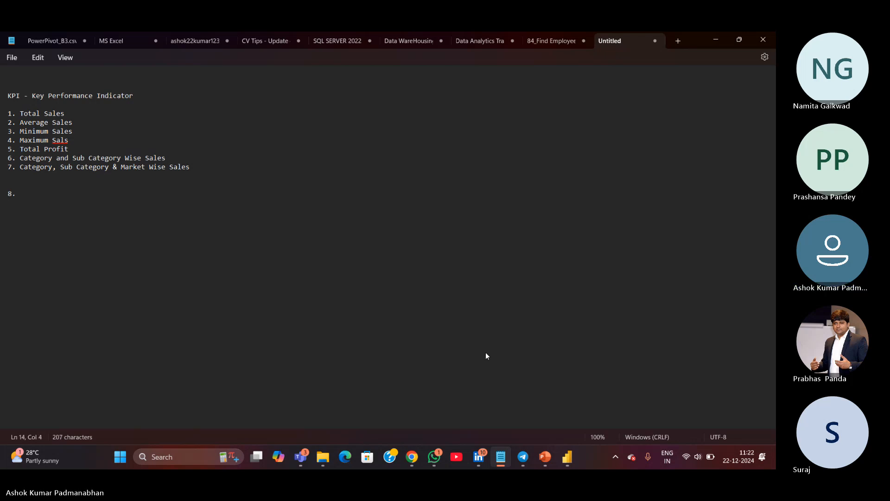
Compare the report with the KPI list, highlighting item 6 along the way
key("alt+Tab")
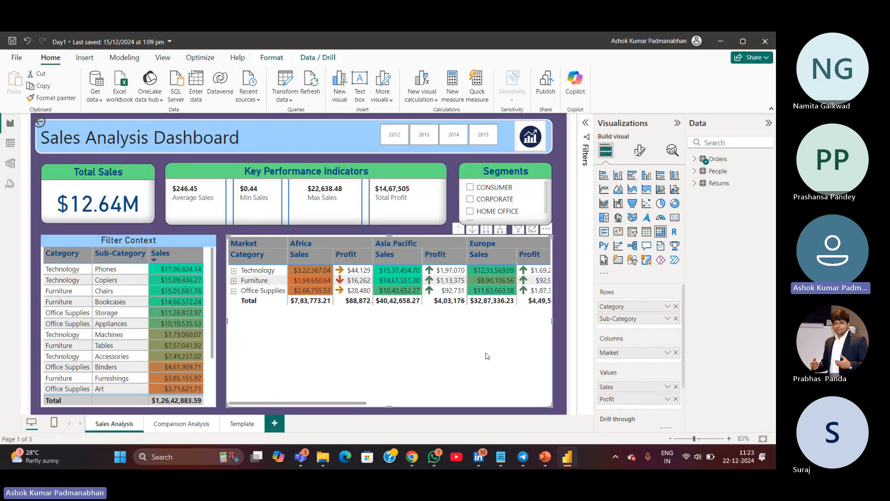
key("alt+Tab")
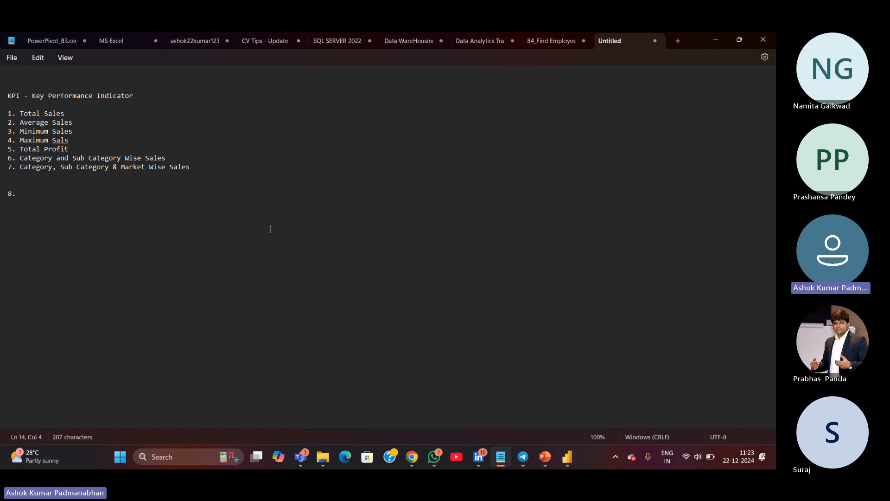
left_click_drag(169, 157, 3, 164)
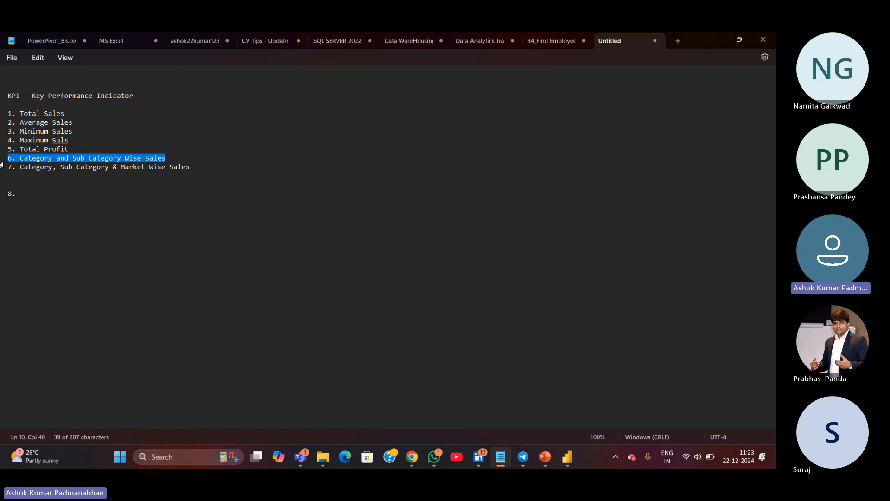
key("alt+Tab")
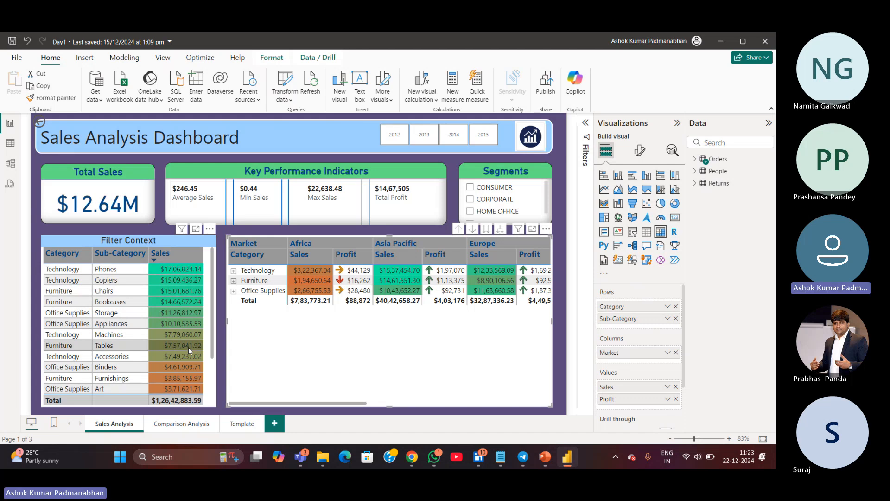
On the Comparison Analysis page, add a clustered column chart and resize it into the upper-left area
left_click(203, 426)
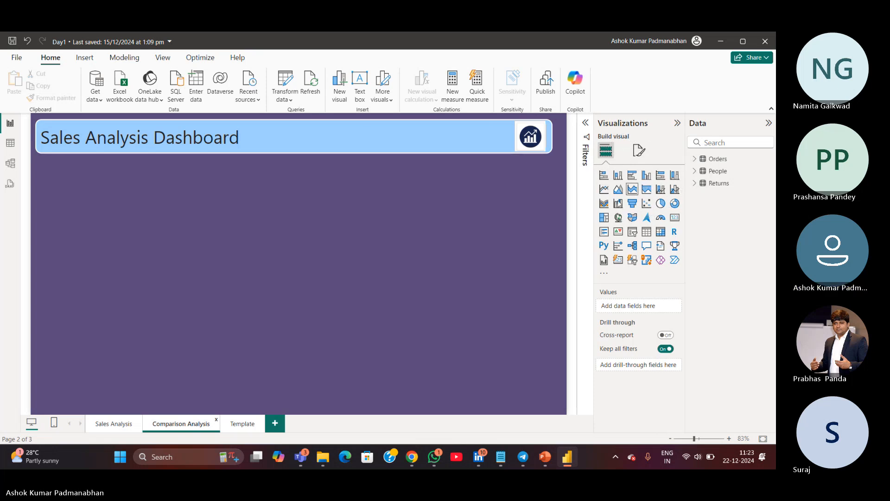
left_click(646, 176)
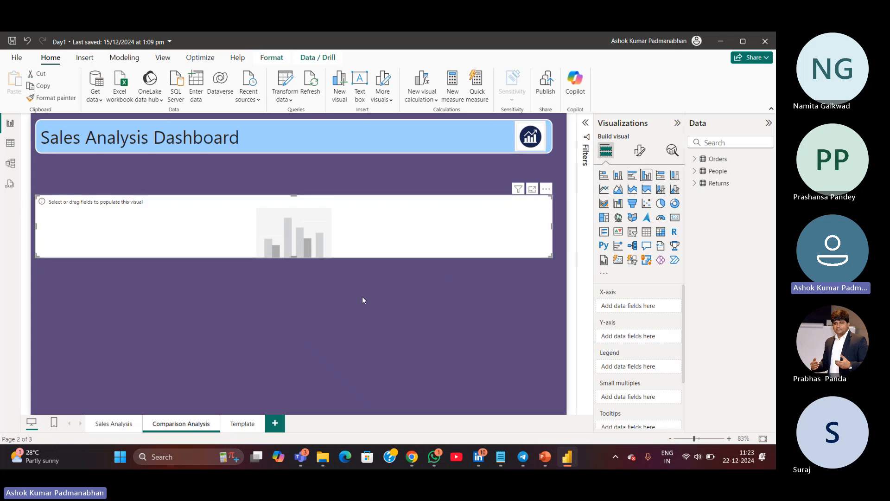
left_click_drag(548, 254, 233, 291)
left_click_drag(173, 250, 177, 218)
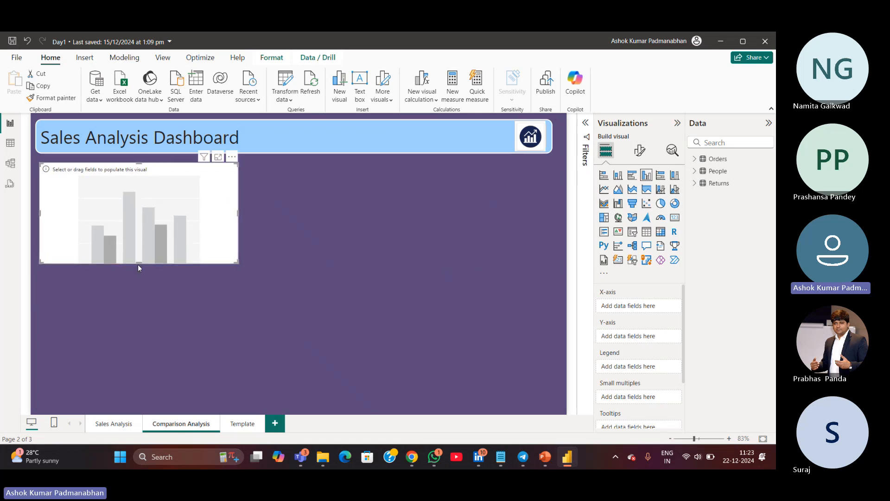
left_click_drag(136, 264, 137, 278)
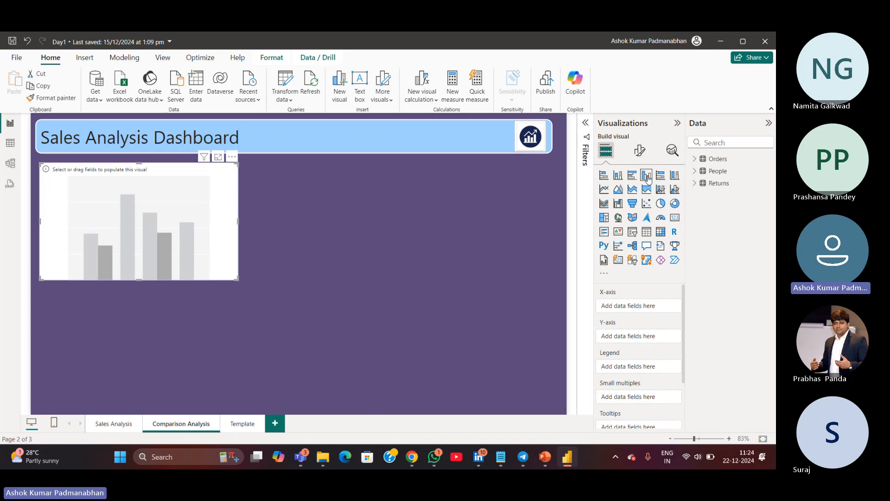
Build the column chart with Orders Category on the X-axis and Sales on the Y-axis
left_click(646, 125)
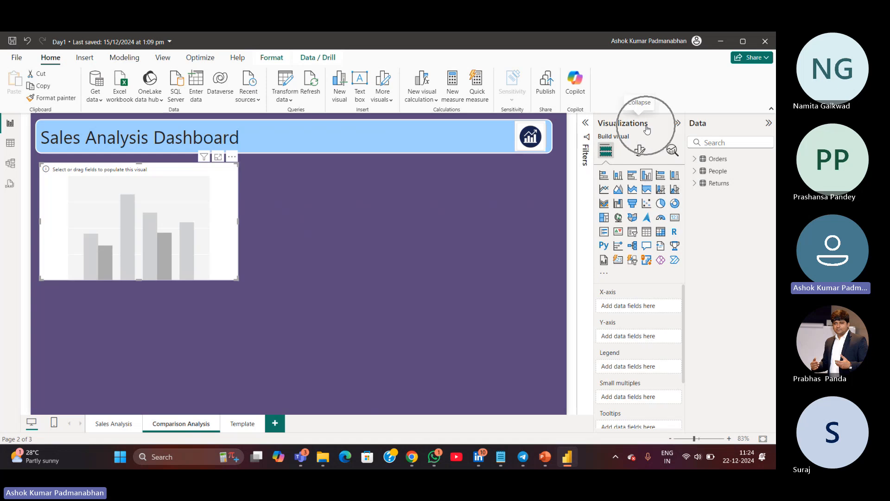
key("ctrl")
key("ctrl")
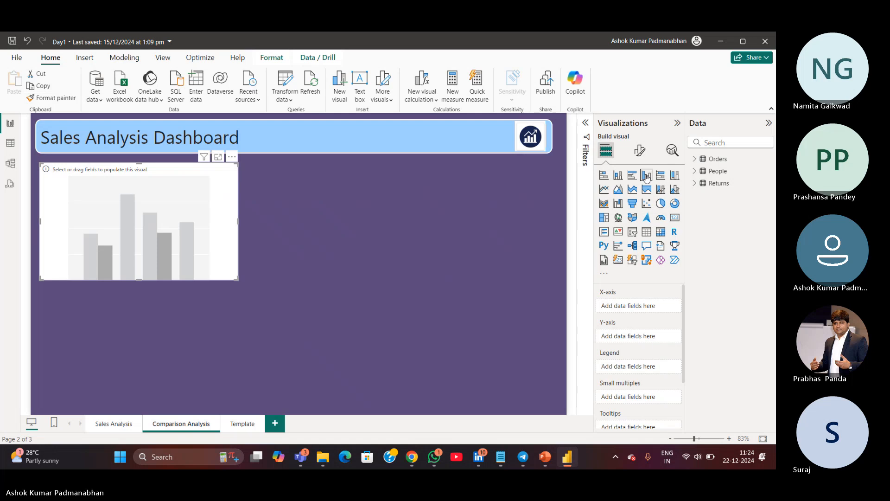
key("ctrl")
left_click(695, 159)
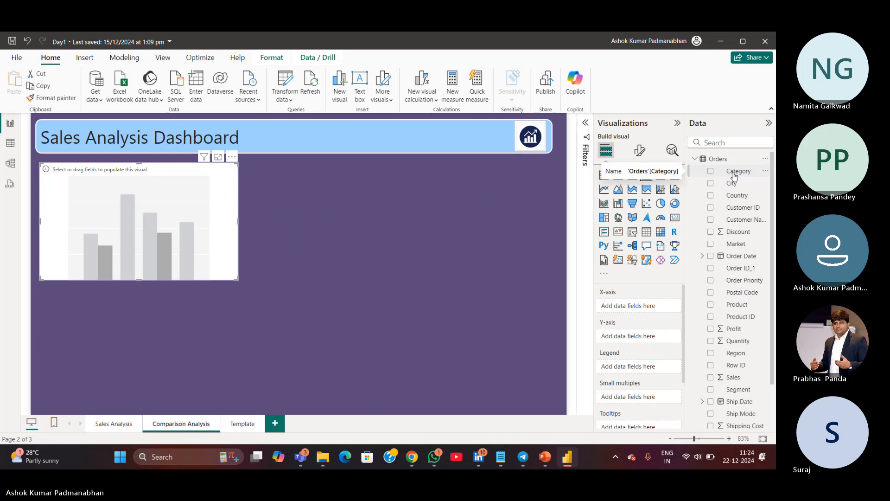
left_click_drag(734, 176, 634, 310)
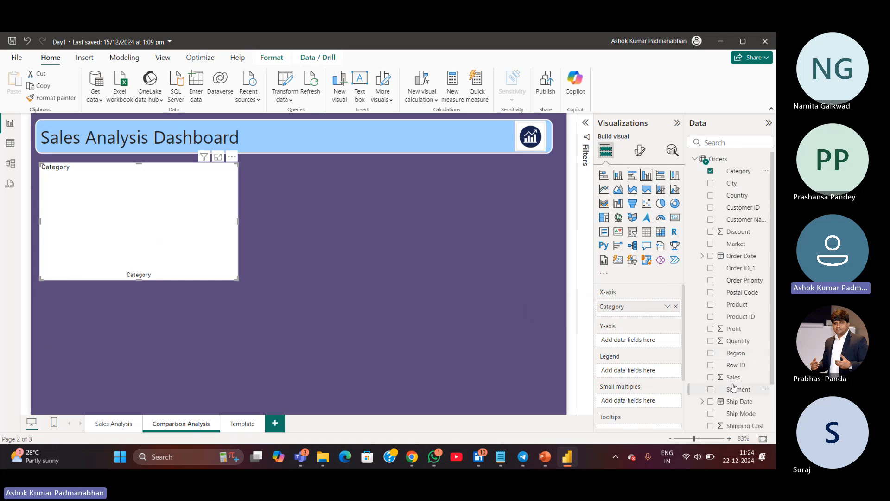
left_click_drag(731, 379, 632, 340)
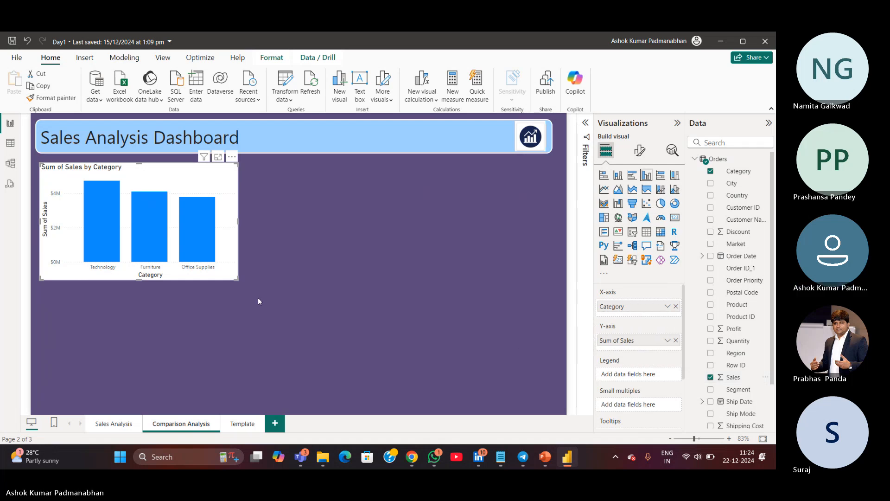
left_click_drag(236, 277, 235, 287)
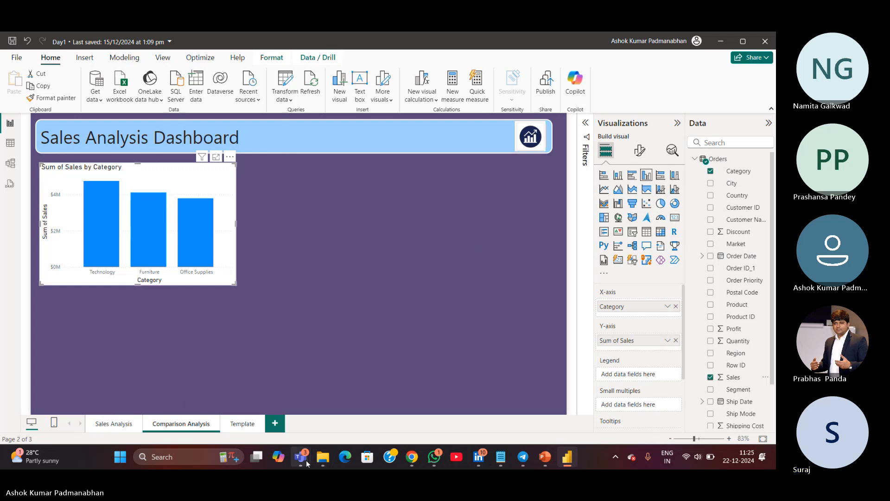
Switch to the Teams meeting, mute the microphone and minimize the meeting window
mouse_move(304, 456)
left_click(246, 405)
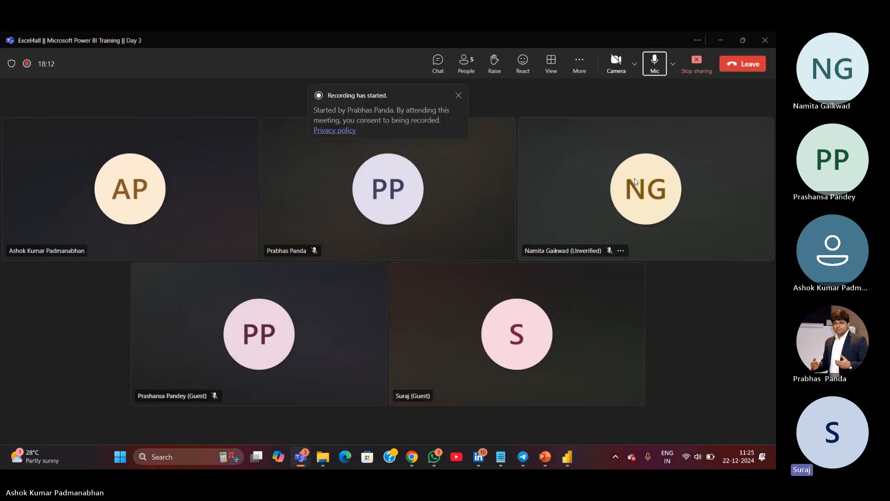
left_click(659, 73)
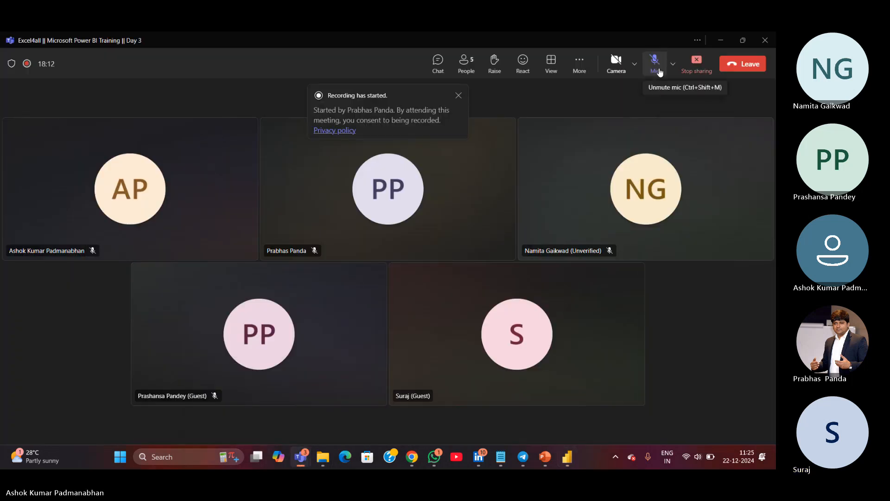
left_click(722, 41)
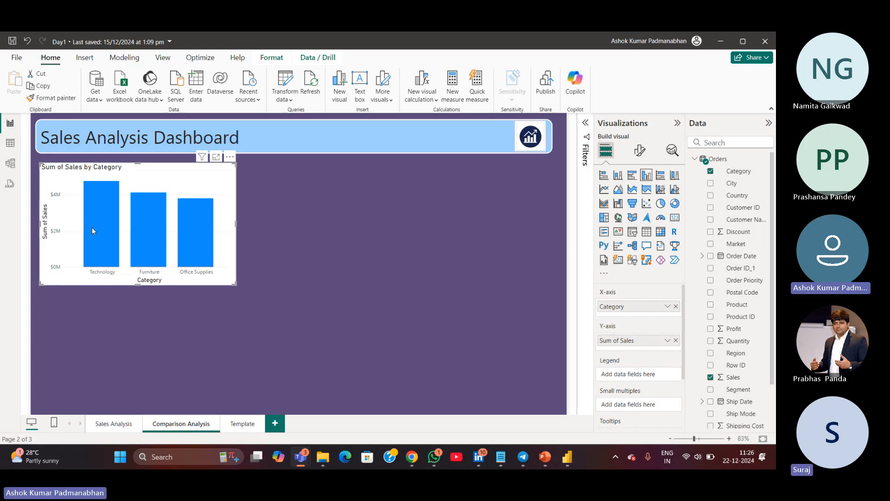
Return to the Sales Analysis page of the report
left_click(121, 418)
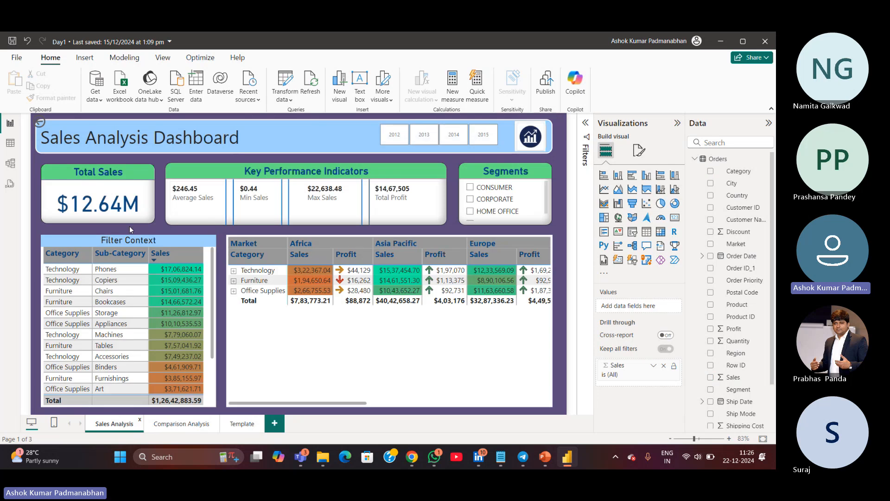
Copy the Total Sales card from Sales Analysis onto the Comparison Analysis page and move it to the upper right
left_click(141, 224)
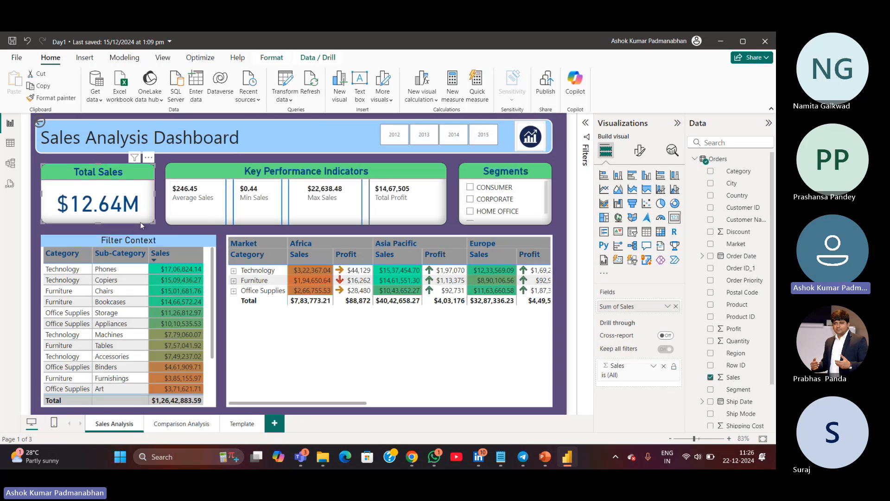
key("ctrl+c")
left_click(181, 423)
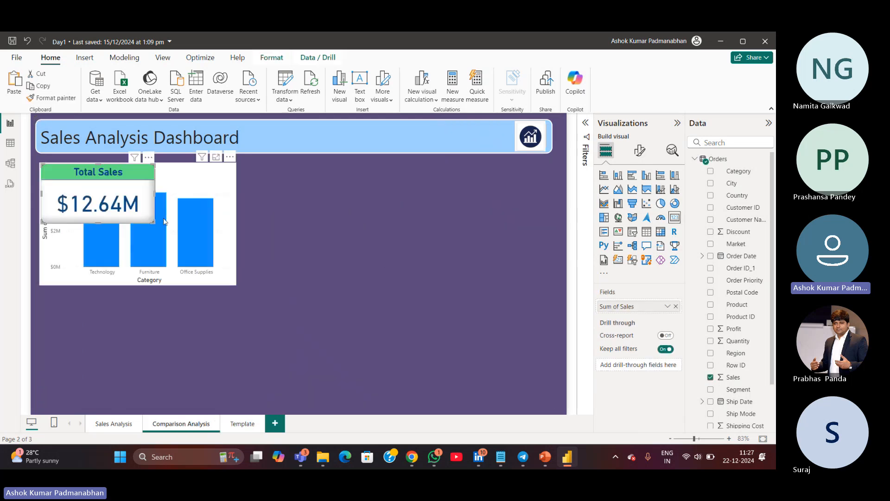
left_click_drag(158, 225, 519, 227)
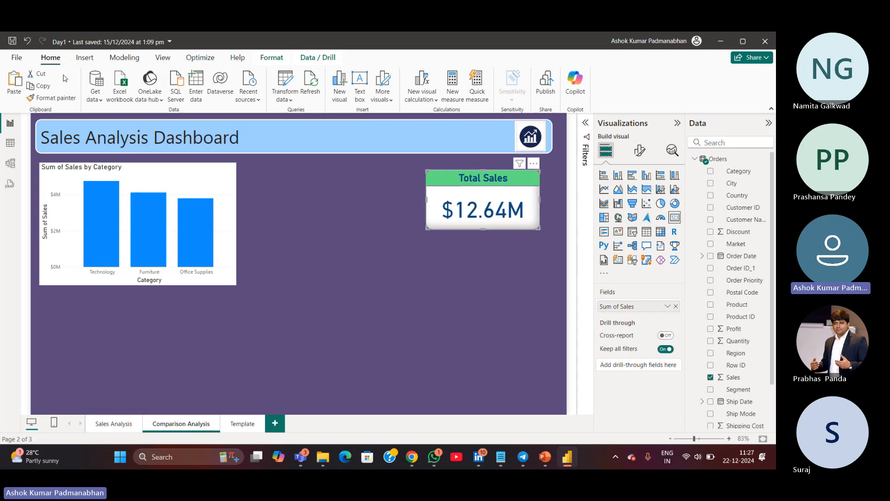
Apply the Total Sales card's formatting to the column chart with Format Painter
left_click(55, 100)
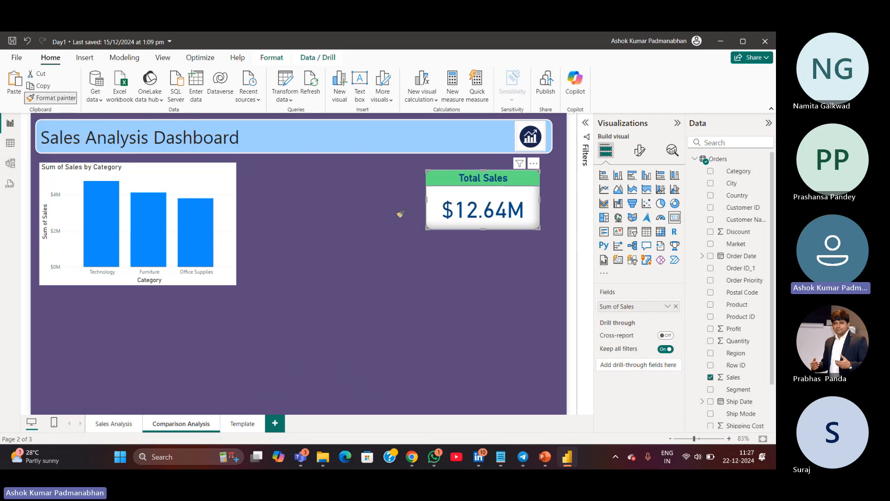
left_click(157, 181)
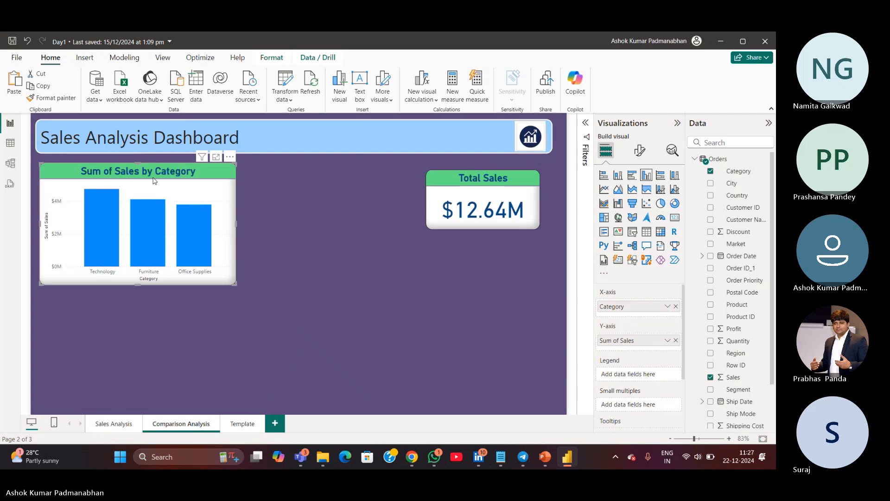
Reapply the Total Sales card's formatting to the column chart with Format Painter
mouse_move(96, 209)
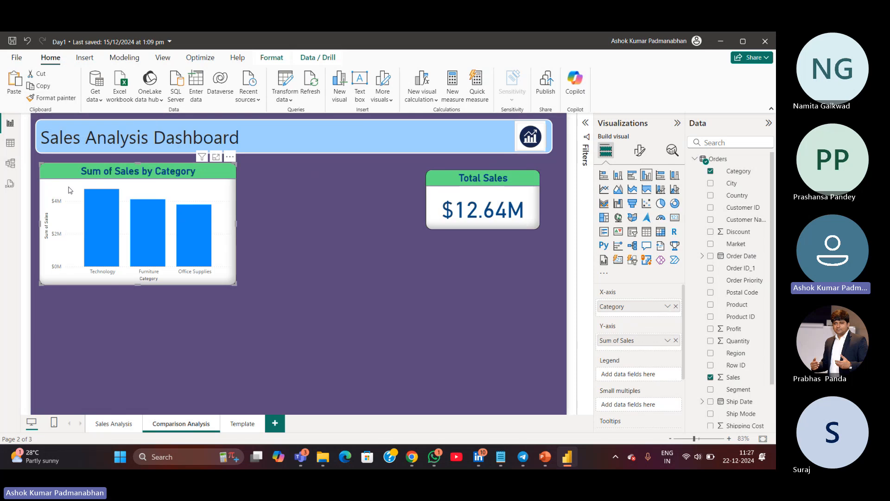
left_click(441, 228)
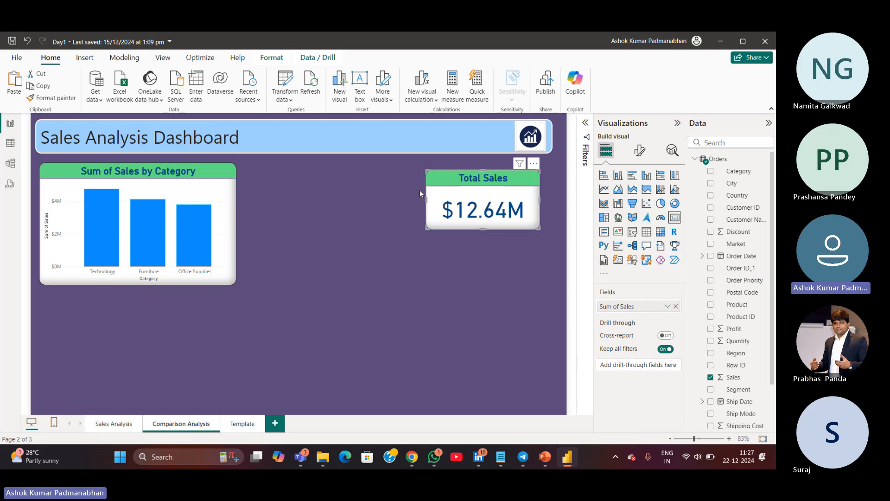
left_click(453, 224)
key("ctrl")
left_click(64, 102)
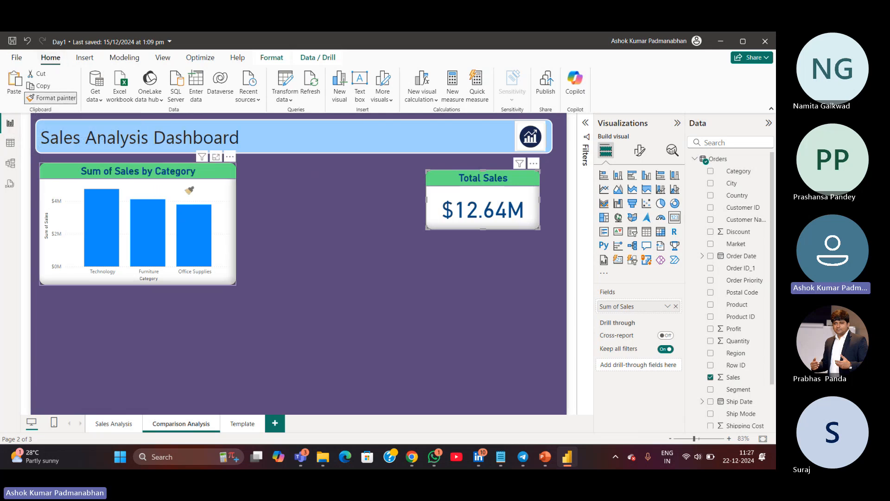
key("ctrl")
left_click(183, 189)
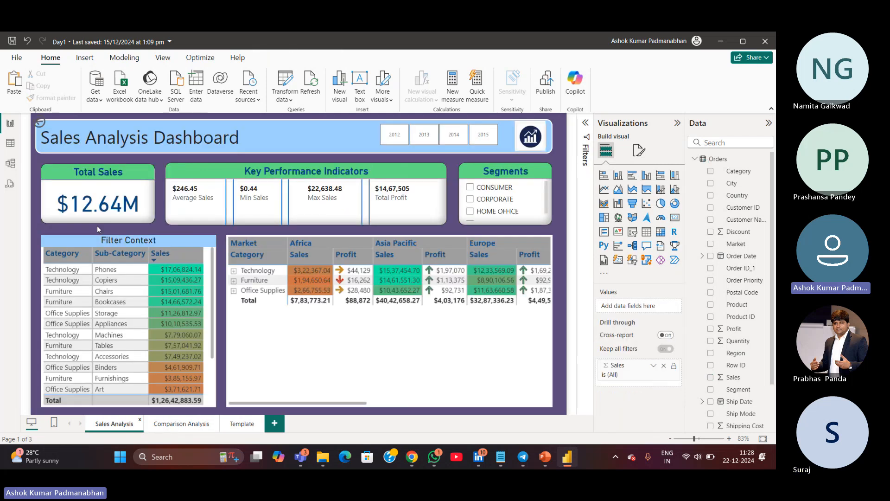
Delete the Total Sales card from the Comparison Analysis page
left_click(100, 222)
left_click(192, 424)
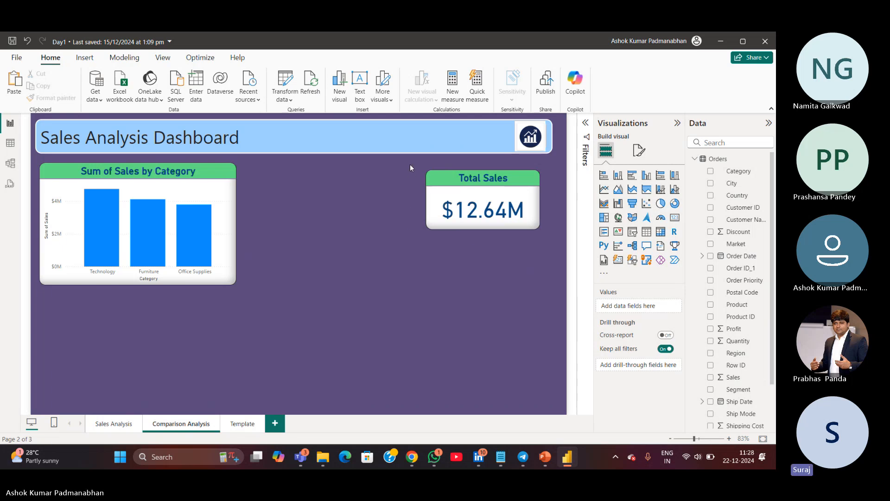
left_click_drag(410, 164, 548, 260)
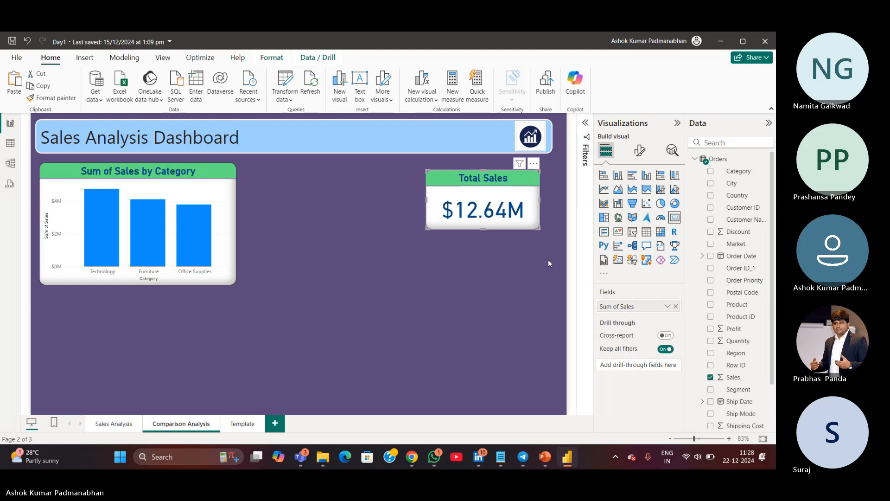
key("Delete")
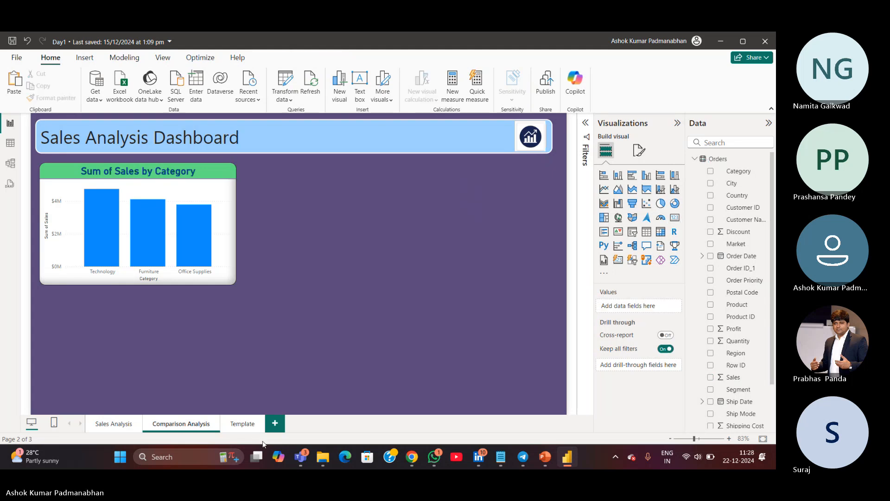
Paste the Total Sales card onto the Template page and return to Comparison Analysis
left_click(242, 423)
key("ctrl+v")
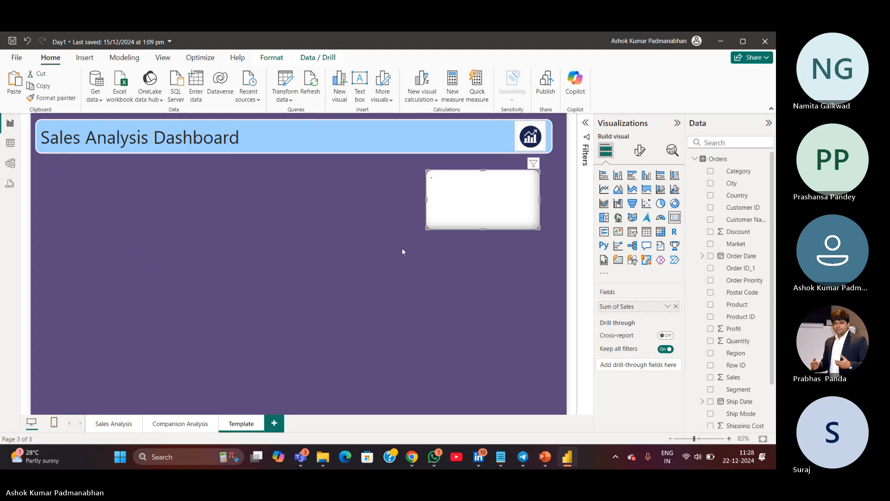
left_click(184, 425)
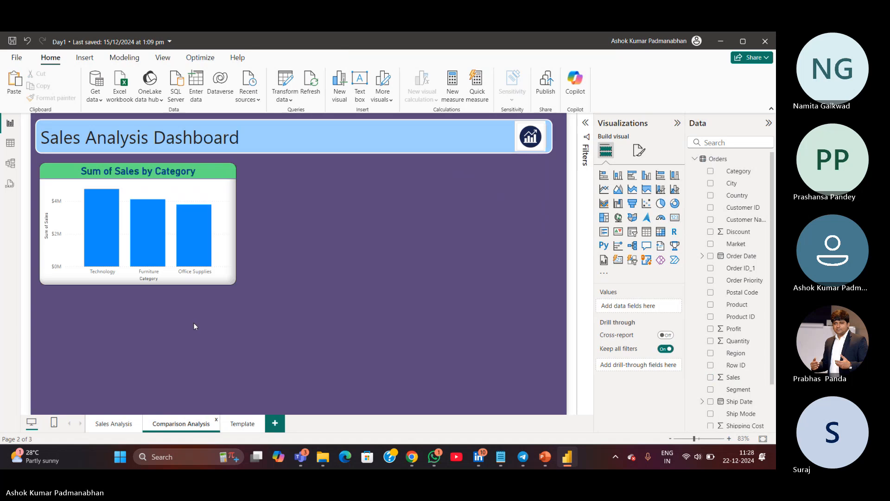
Rename the column chart's title to Category Sales
left_click(713, 200)
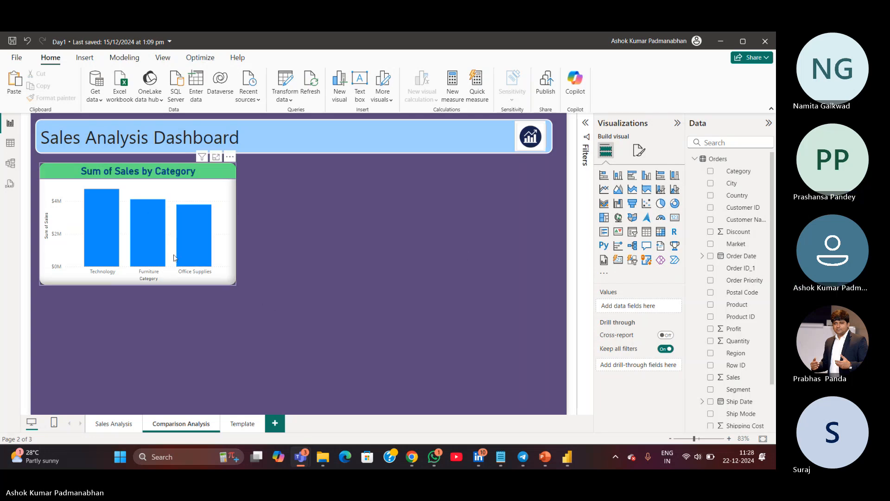
left_click(175, 284)
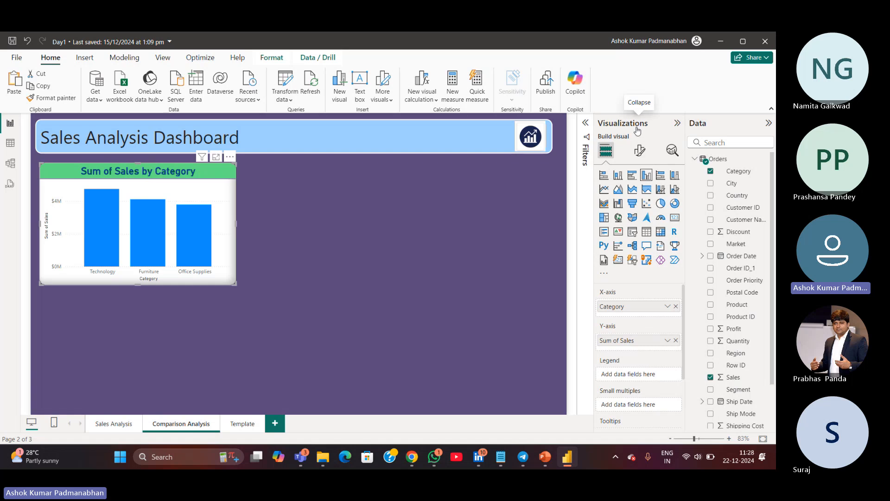
left_click(639, 155)
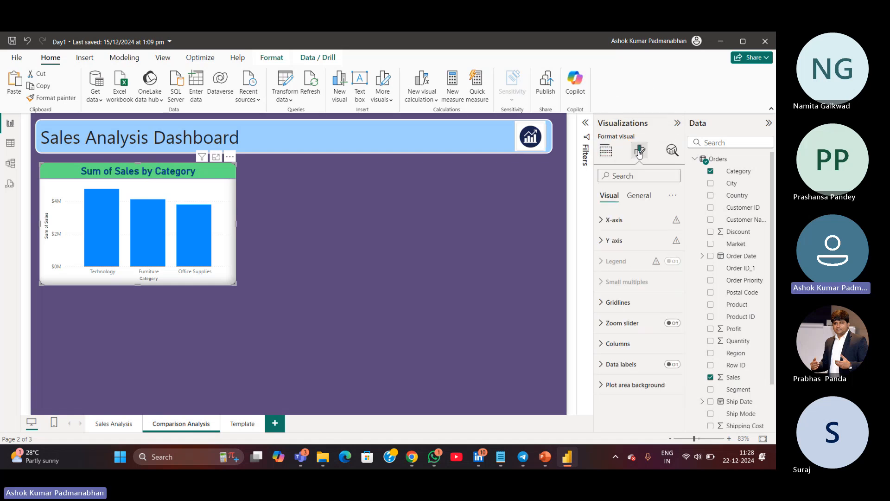
left_click(642, 196)
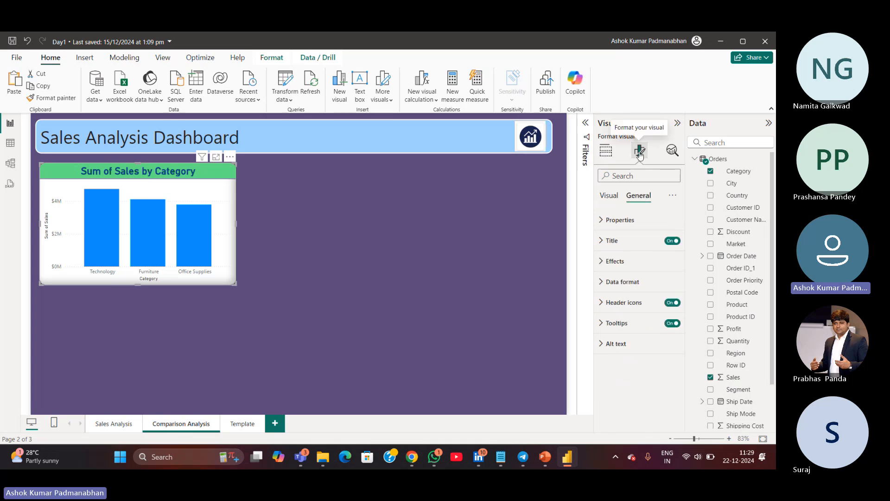
left_click(603, 242)
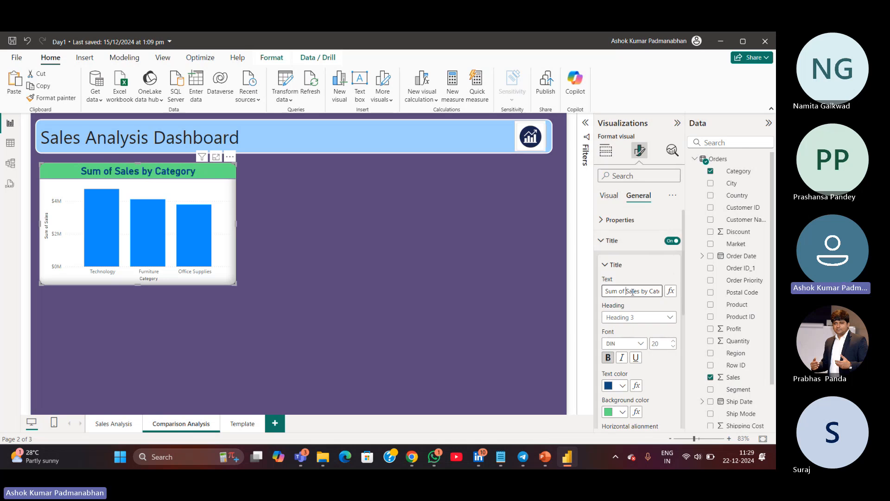
key("BackSpace")
key("BackSpace")
key("BackSpace")
key("BackSpace")
key("BackSpace")
key("BackSpace")
key("BackSpace")
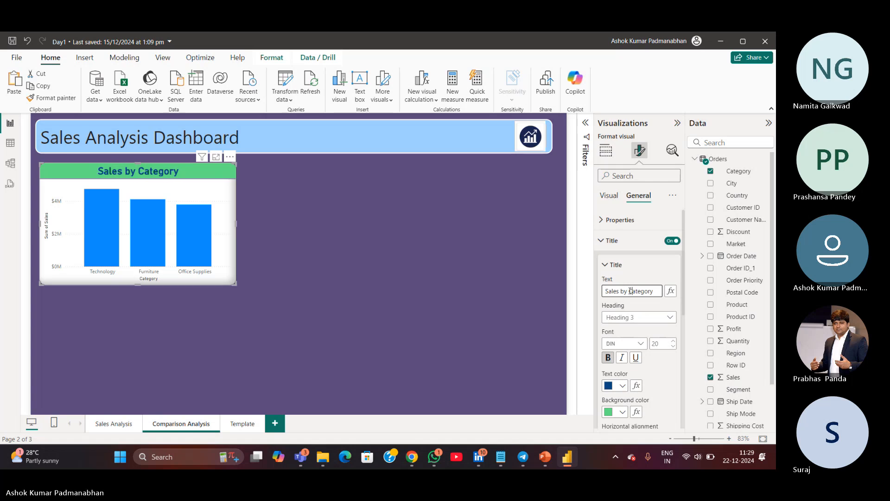
left_click(630, 291)
key("BackSpace")
key("BackSpace")
key("BackSpace")
key("BackSpace")
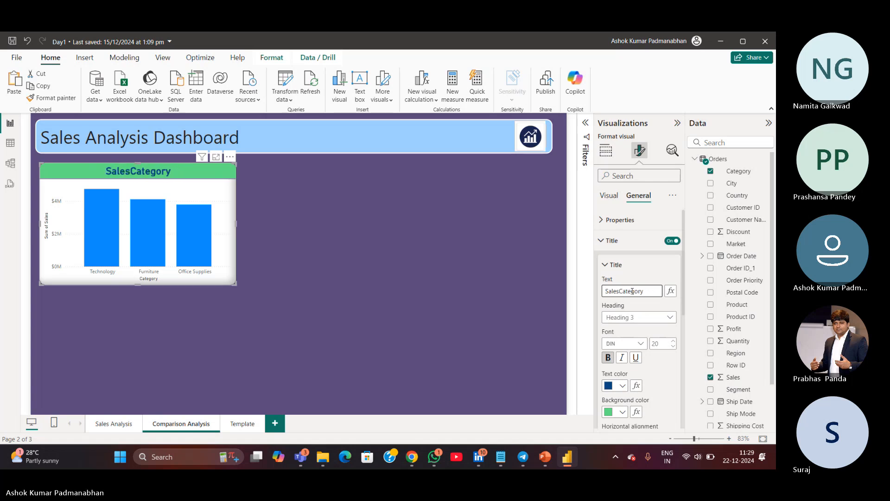
key("shift+Home")
key("BackSpace")
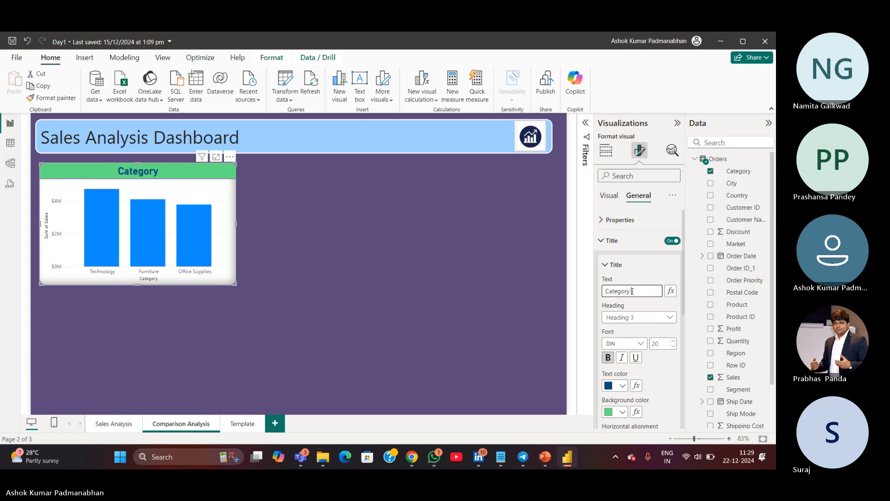
type("Sales")
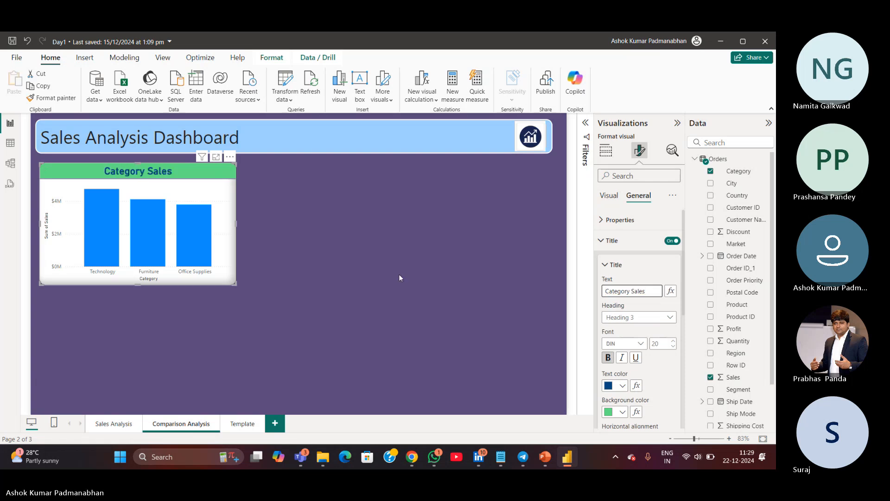
left_click(395, 277)
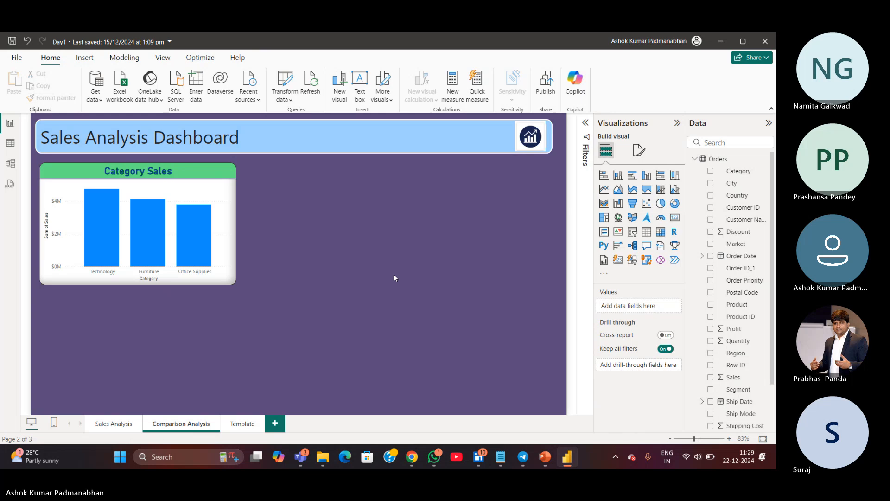
Check the Teams meeting window and minimize it again
mouse_move(490, 457)
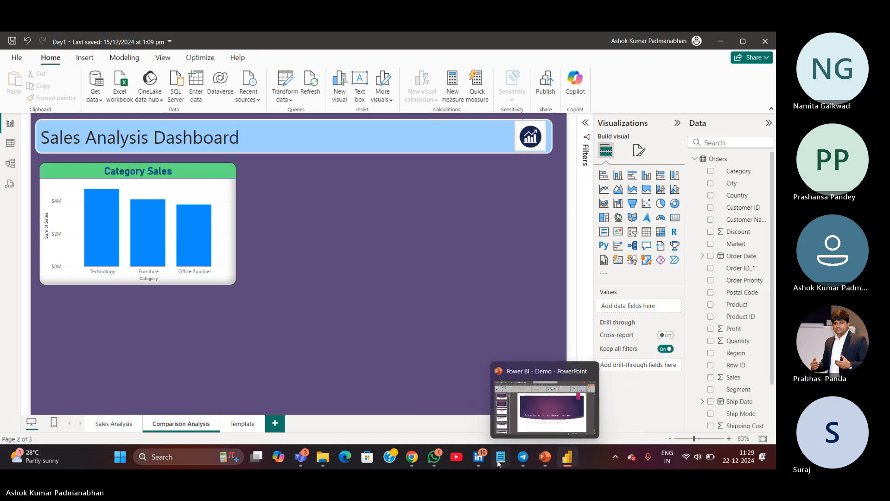
mouse_move(519, 461)
mouse_move(302, 456)
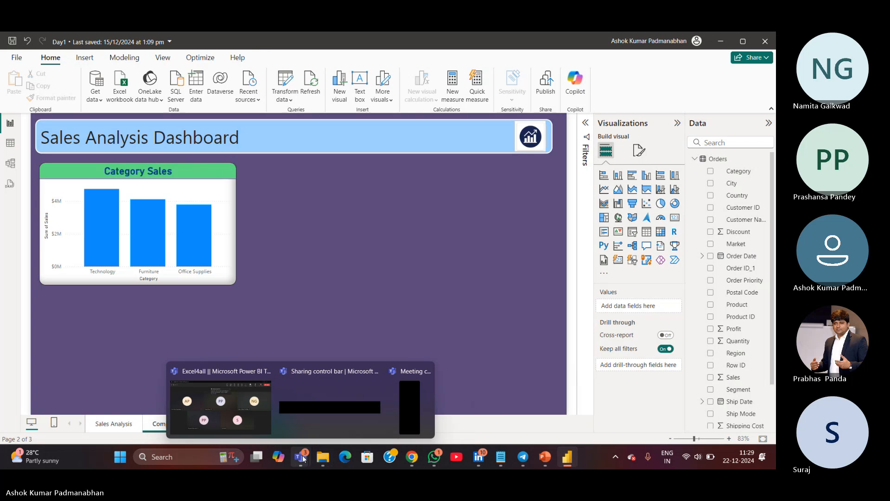
left_click(255, 425)
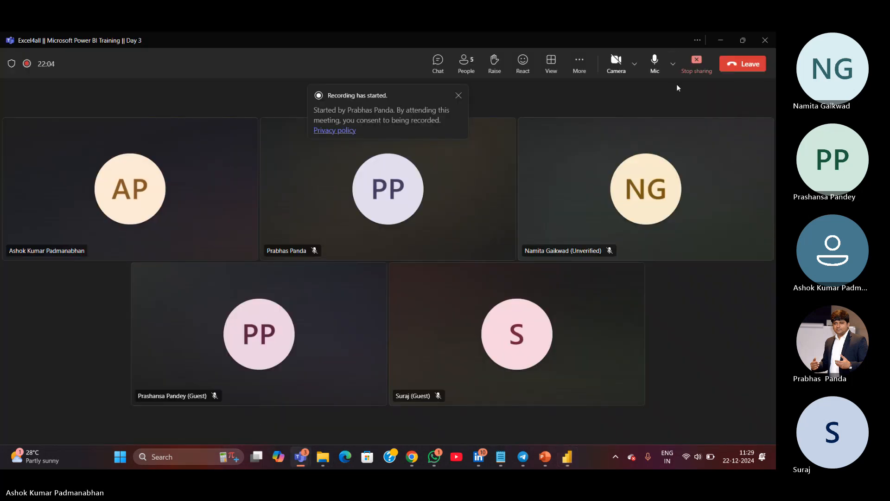
left_click(724, 41)
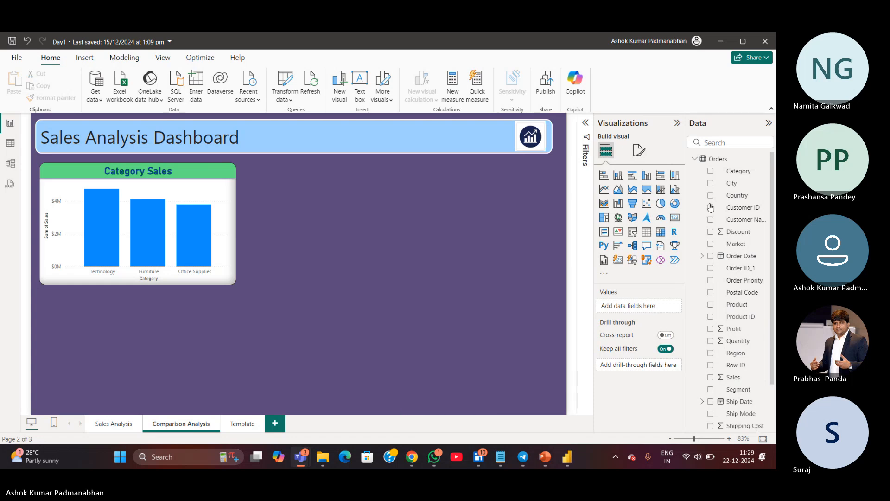
Collapse the Orders table and expand the People and Returns tables in the data list
left_click(694, 160)
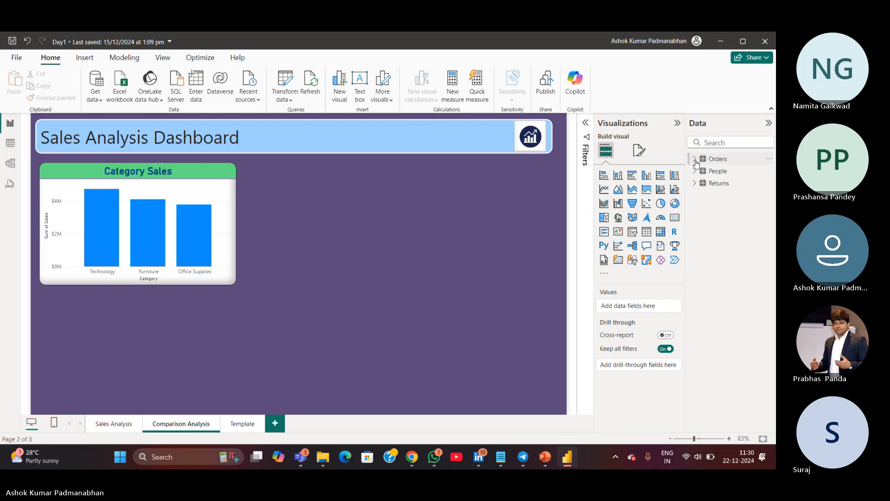
left_click(697, 171)
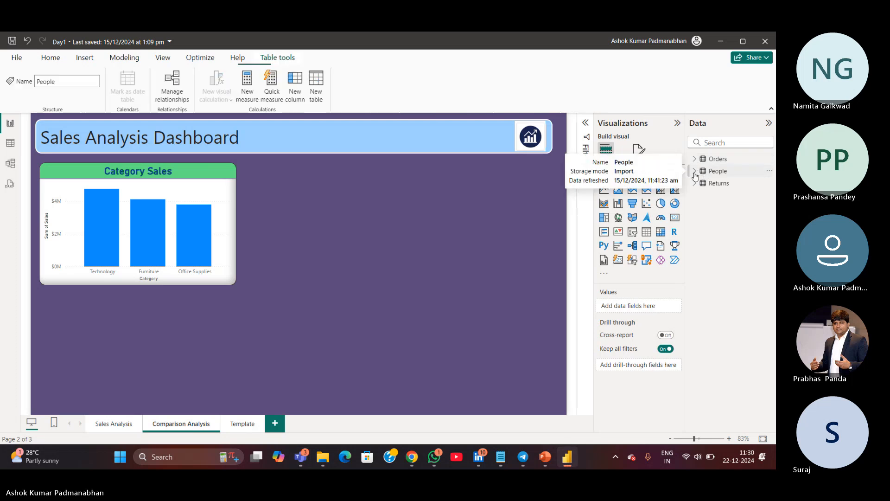
left_click(695, 207)
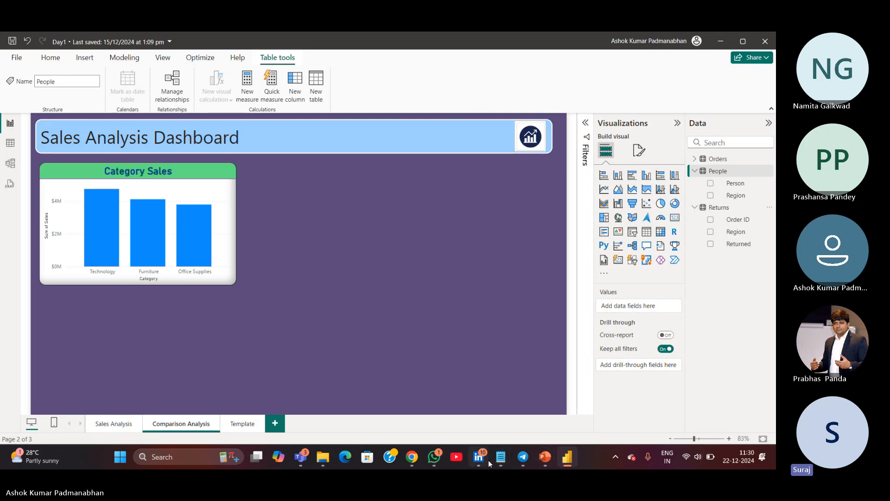
Add a new clustered column chart to the right of the Category Sales chart
mouse_move(489, 461)
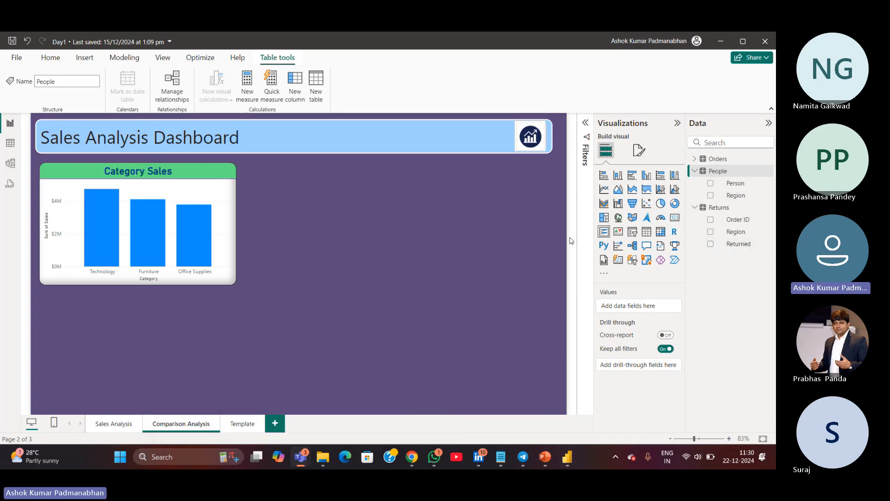
left_click_drag(343, 193, 427, 317)
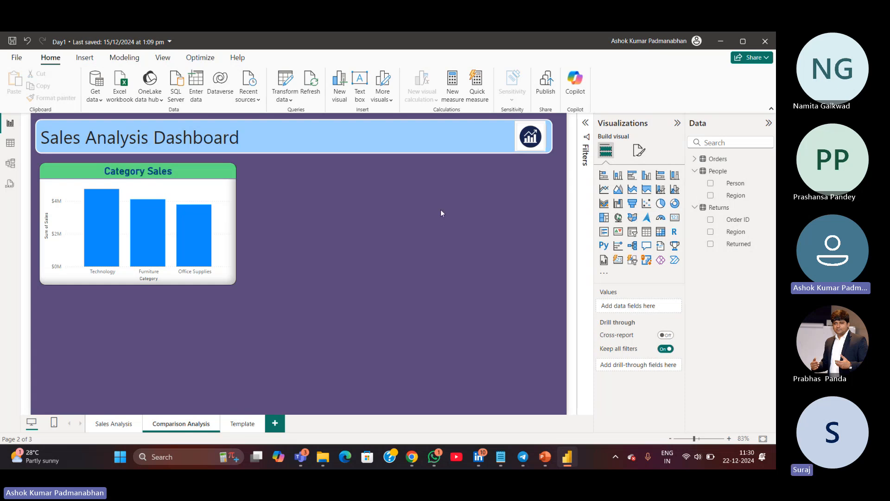
left_click_drag(420, 208, 527, 352)
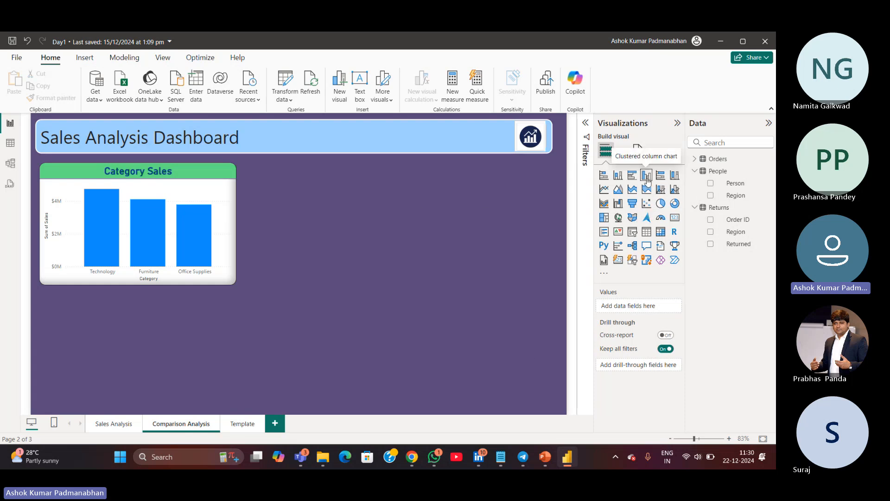
left_click(647, 176)
left_click_drag(178, 361, 414, 246)
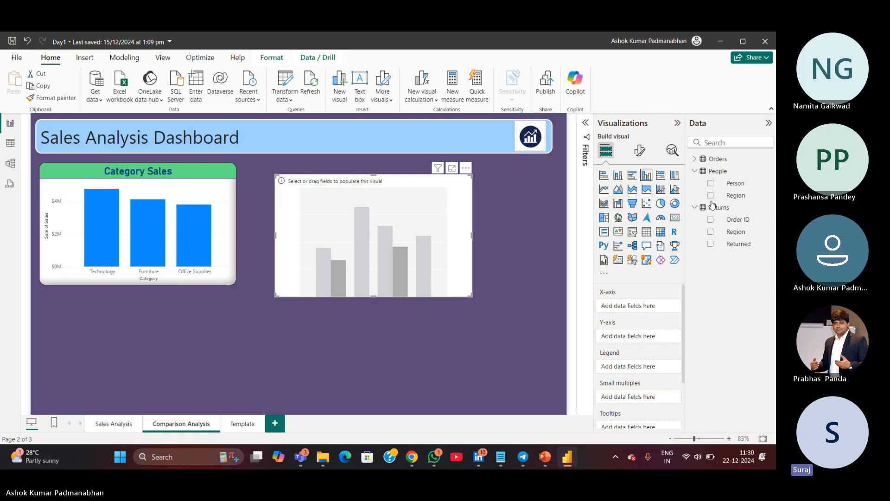
Copy the Total Sales card from the Sales Analysis page and paste it at the lower right of the Comparison Analysis page
left_click(109, 426)
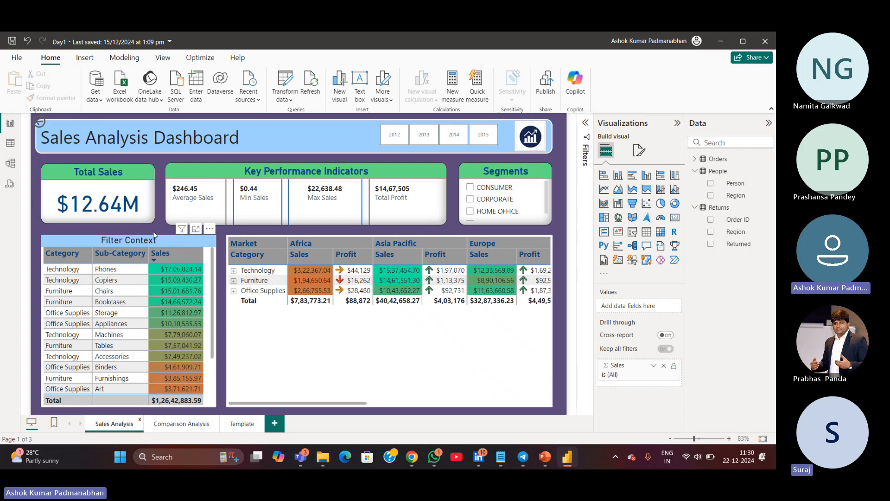
left_click(149, 222)
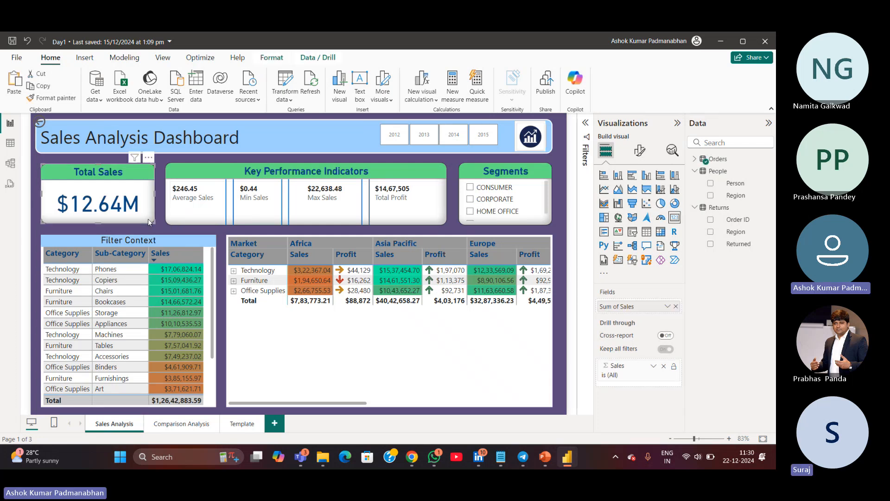
left_click(181, 424)
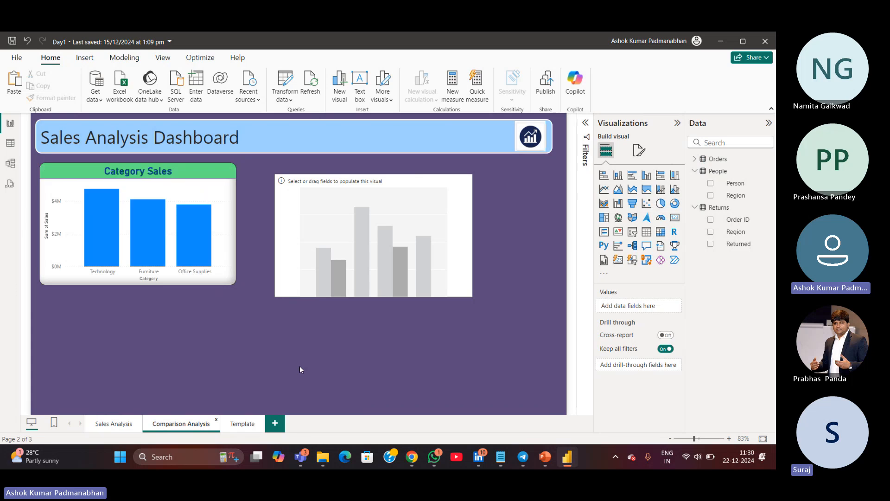
key("ctrl+v")
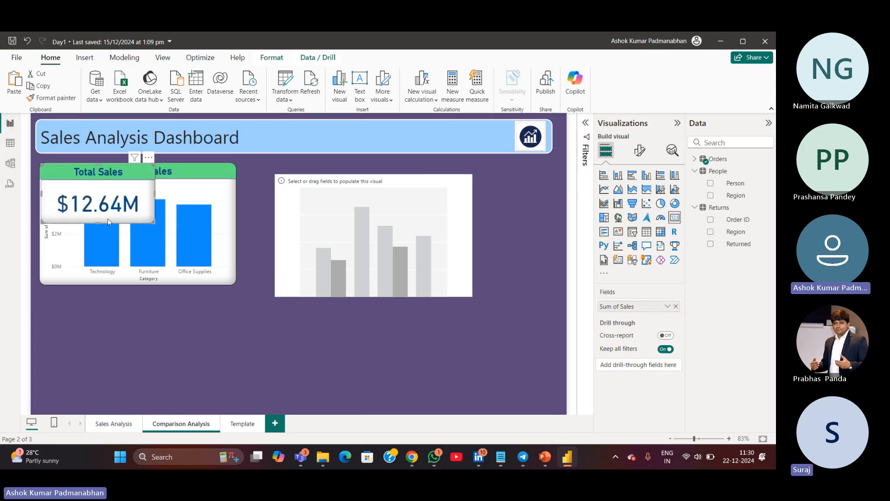
left_click_drag(107, 218, 488, 388)
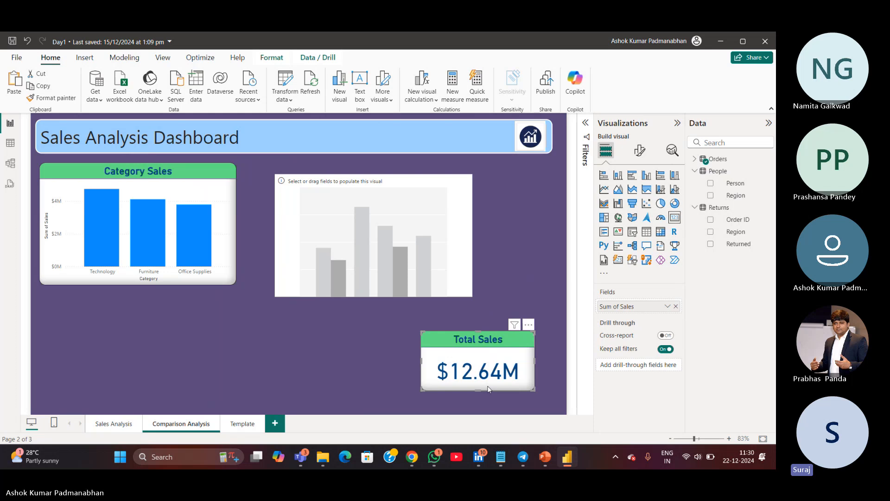
left_click(120, 425)
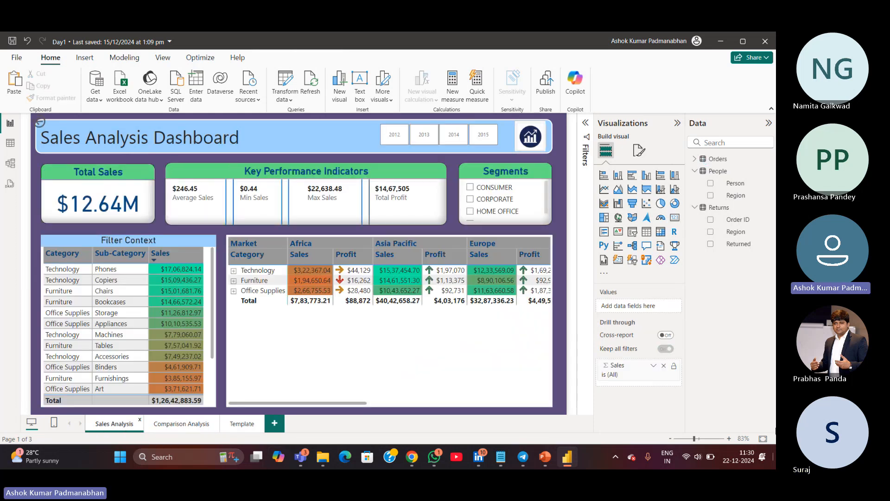
right_click(81, 222)
mouse_move(96, 263)
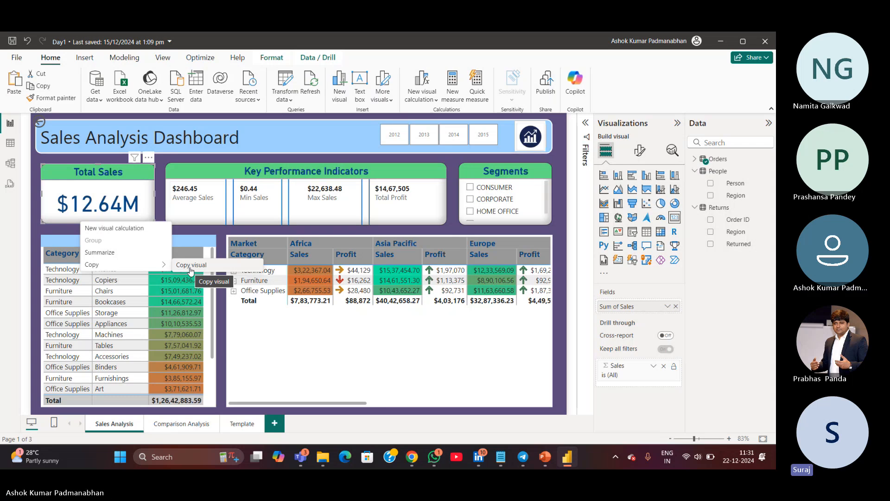
left_click(190, 267)
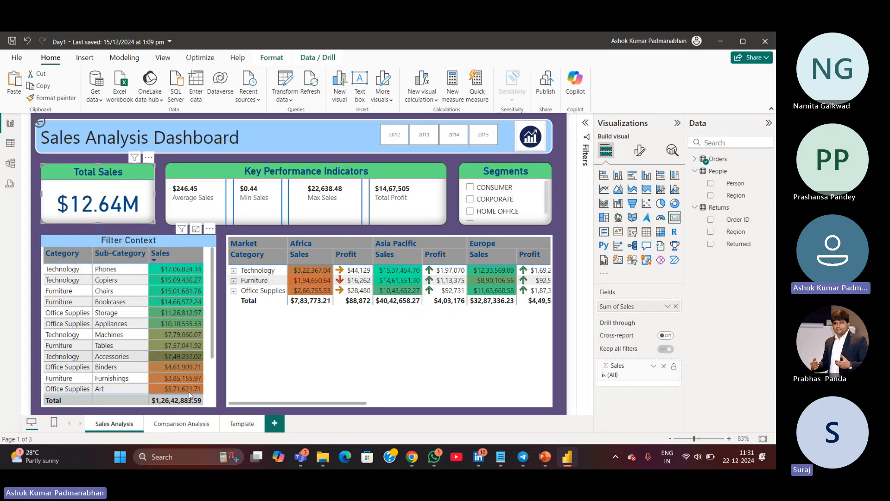
left_click(180, 423)
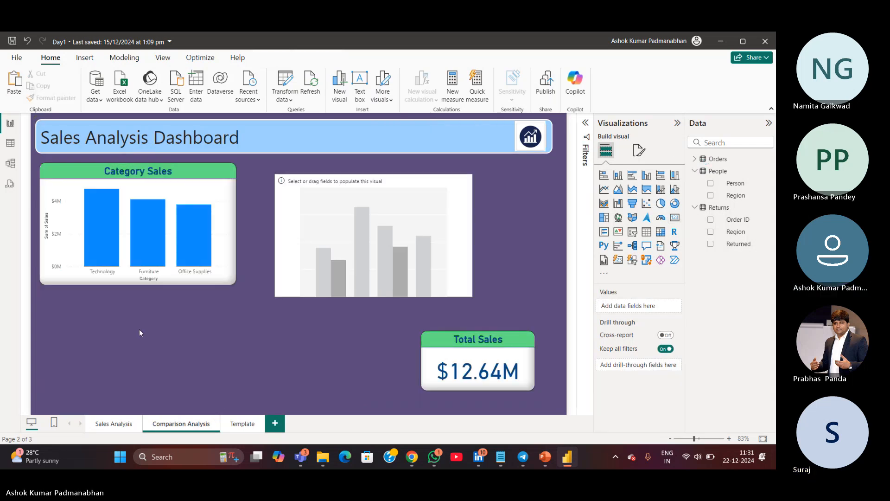
left_click_drag(139, 329, 326, 432)
key("ctrl+v")
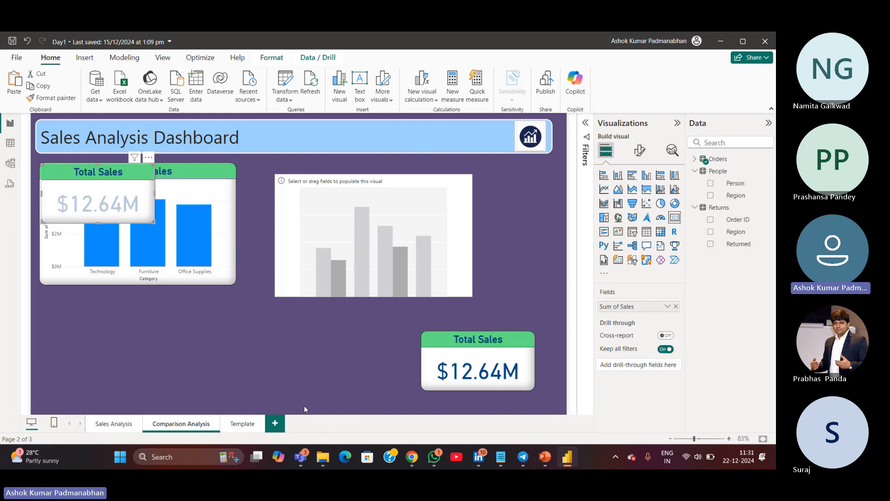
left_click_drag(140, 220, 186, 391)
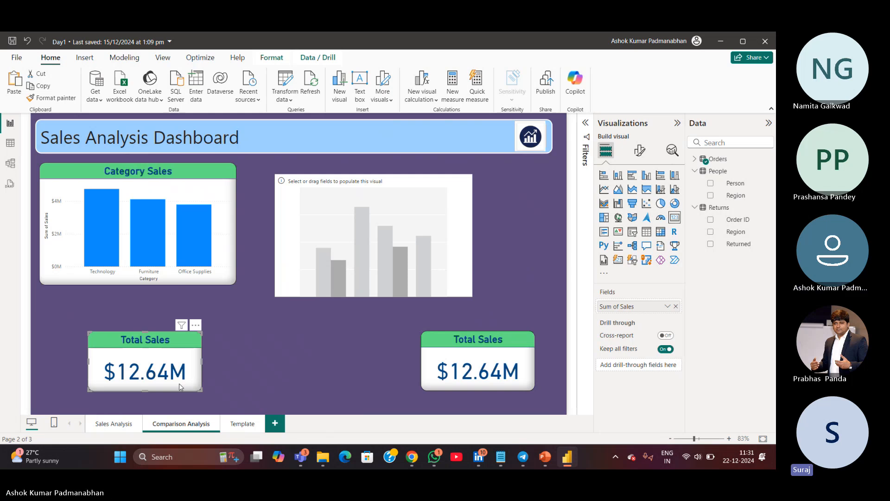
mouse_move(66, 305)
left_mouse_down()
mouse_move(110, 404)
mouse_move(284, 426)
mouse_move(302, 423)
mouse_move(315, 400)
left_mouse_up()
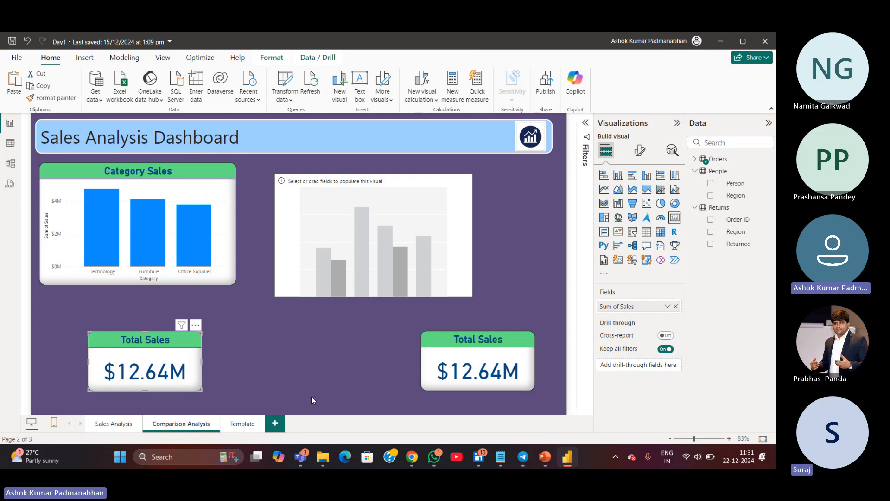
key("Delete")
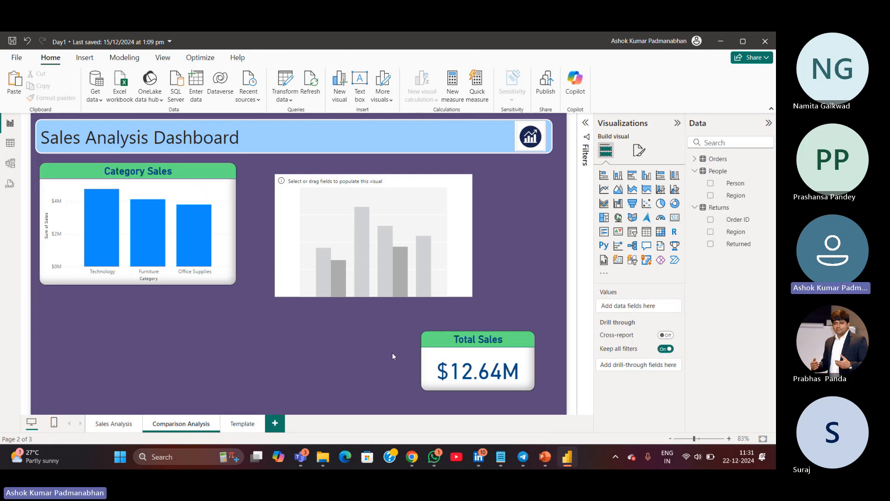
Delete the empty clustered column chart next to the Category Sales chart
left_click(390, 295)
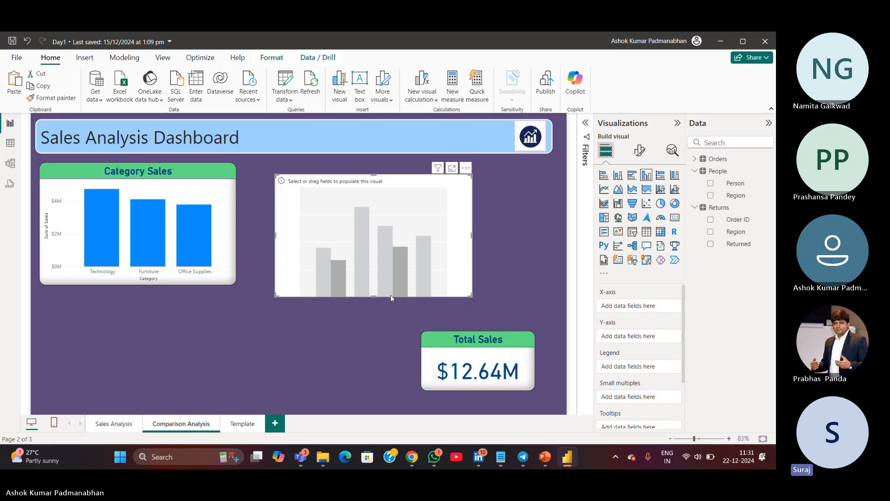
key("Delete")
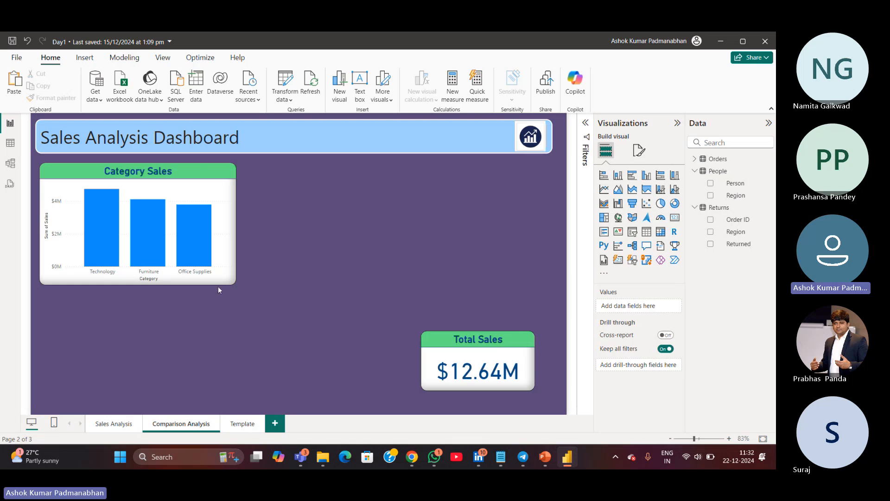
mouse_move(218, 285)
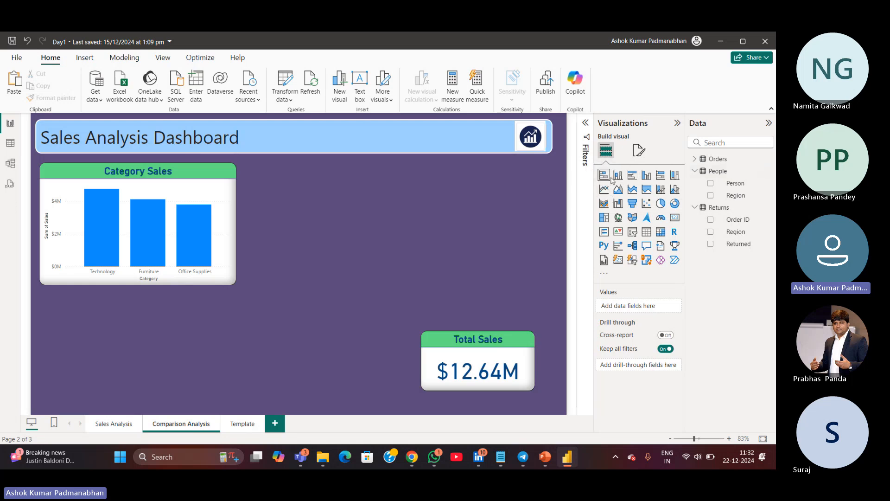
Turn on data labels for the Category Sales column chart
left_click(673, 182)
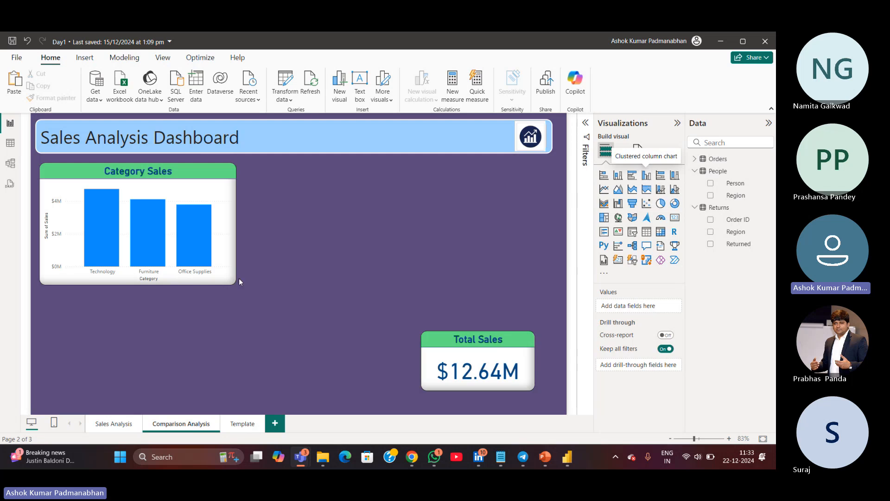
mouse_move(111, 204)
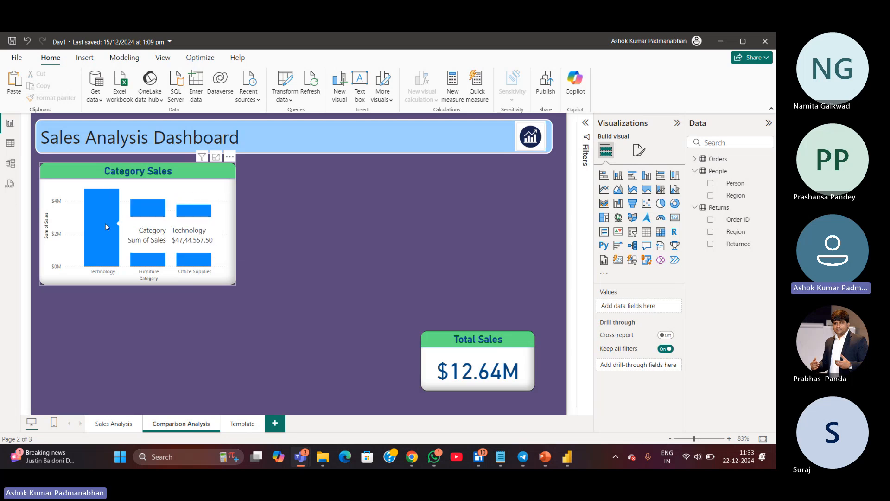
mouse_move(163, 268)
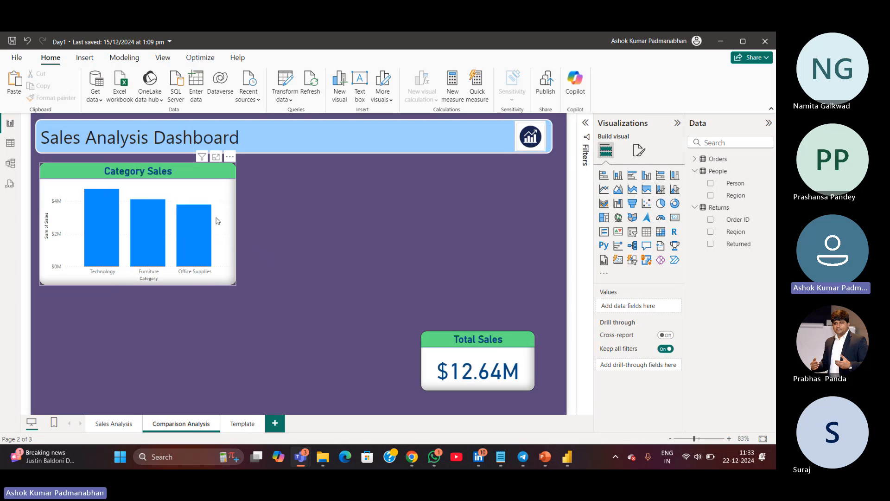
left_click(216, 284)
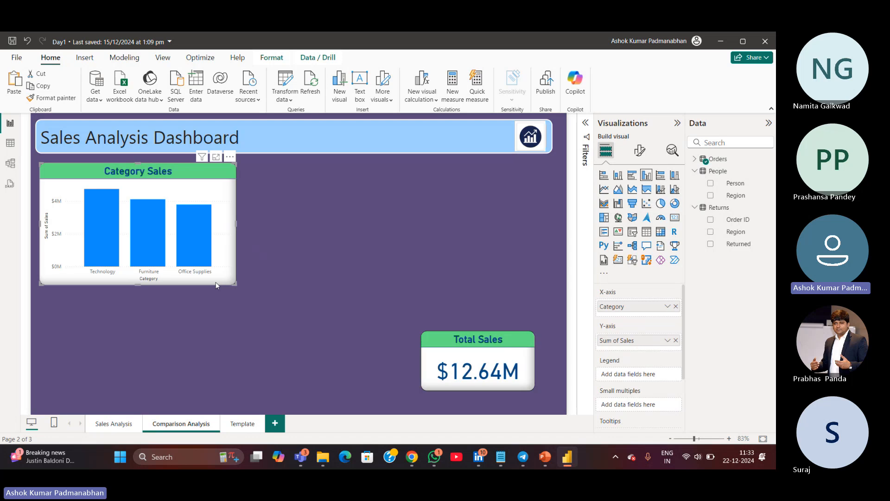
left_click(639, 154)
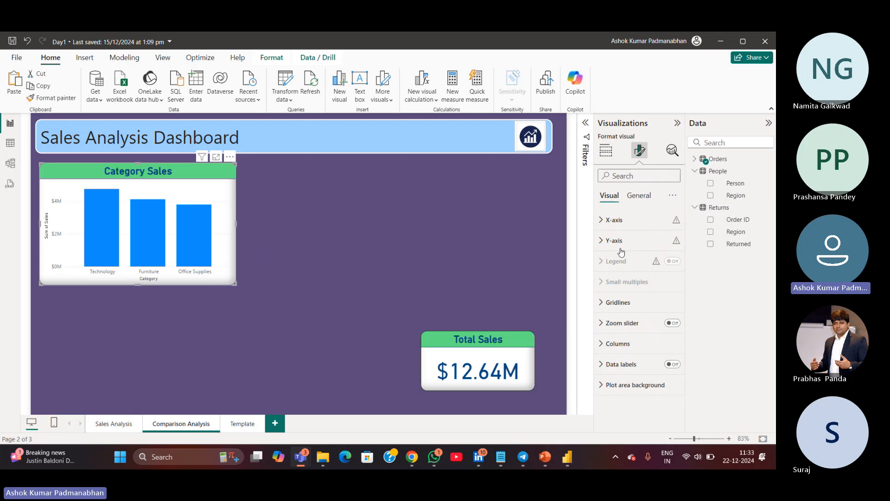
left_click(632, 197)
left_click(610, 197)
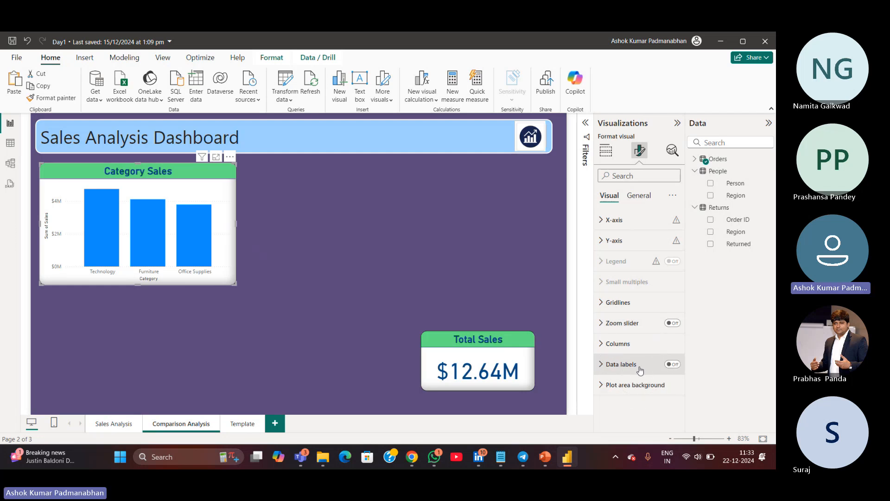
left_click(673, 365)
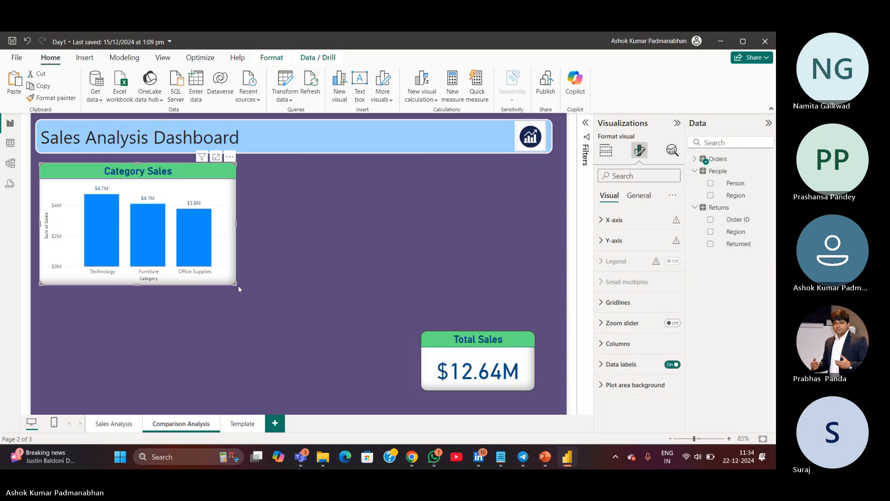
left_click(146, 280)
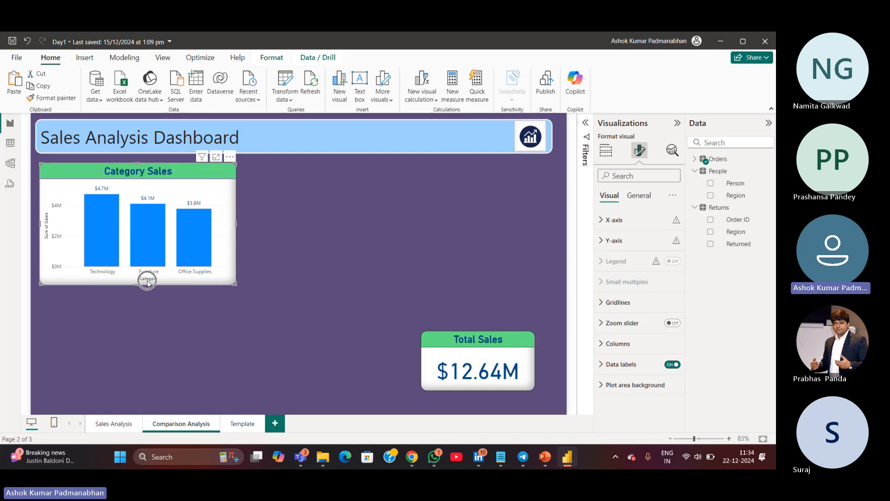
left_click(150, 286)
left_click(150, 286)
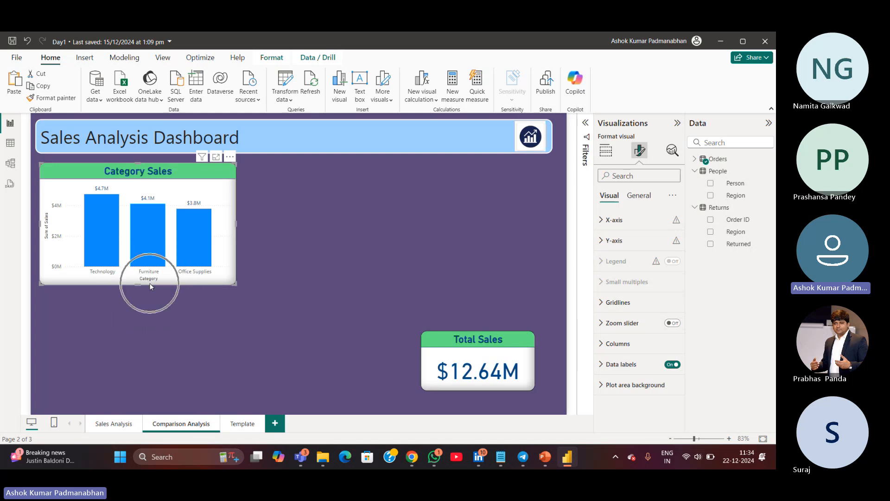
left_click(47, 250)
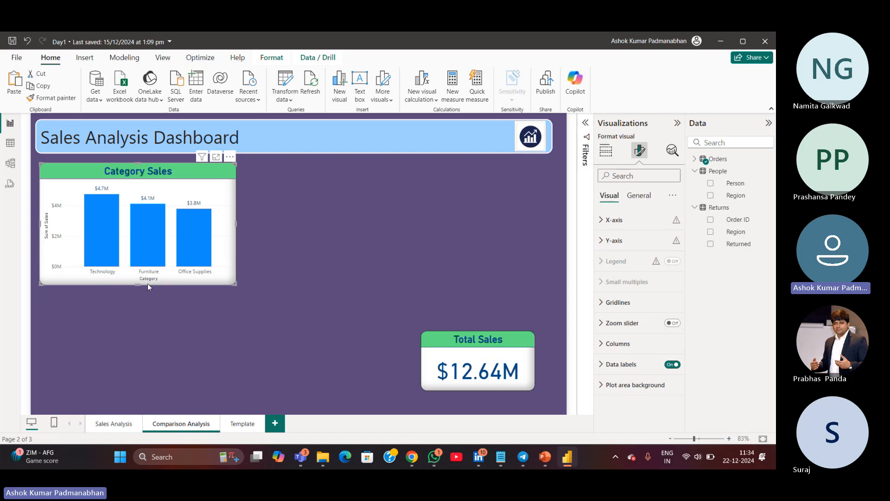
left_click(47, 249)
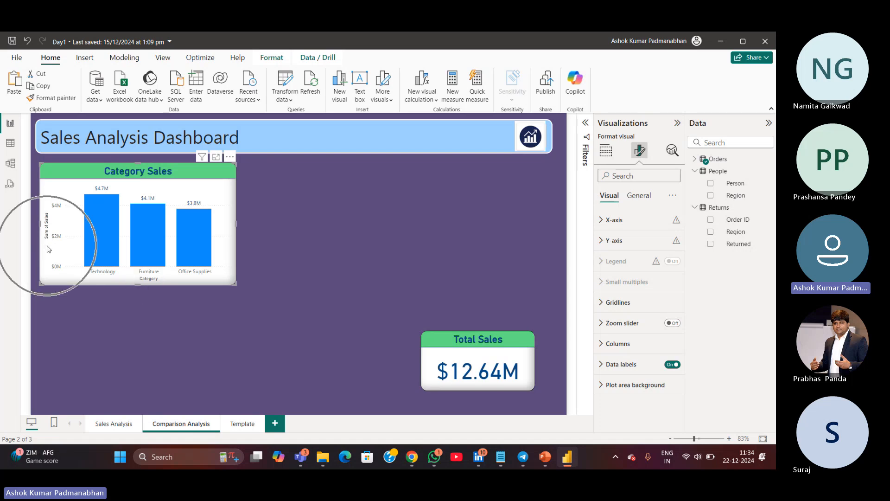
left_click(49, 249)
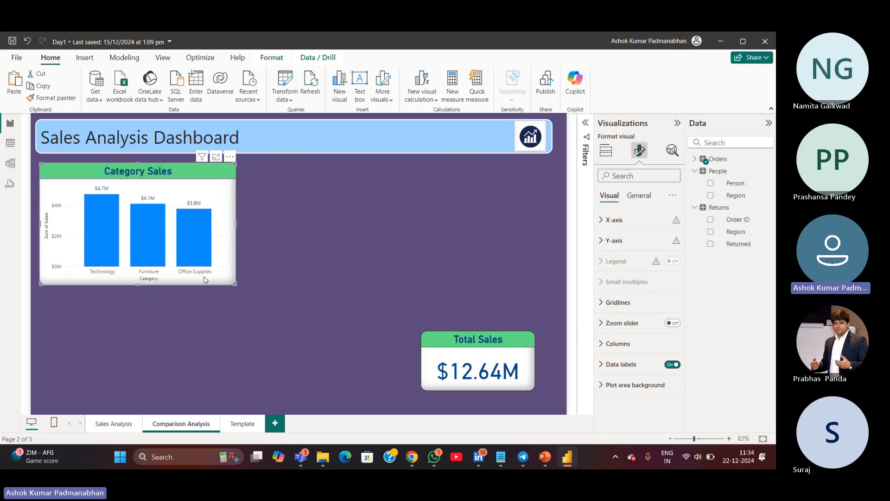
key("ctrl")
key("ctrl")
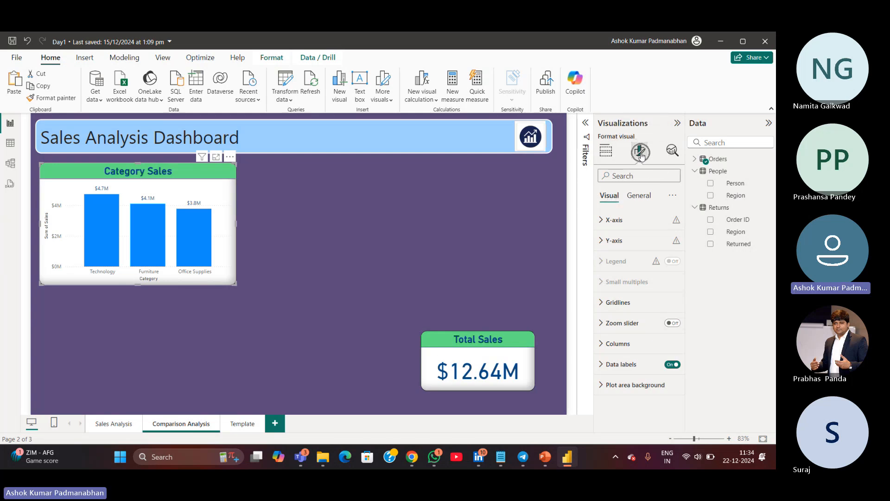
Turn off the X-axis title of the Category Sales chart
left_click(640, 198)
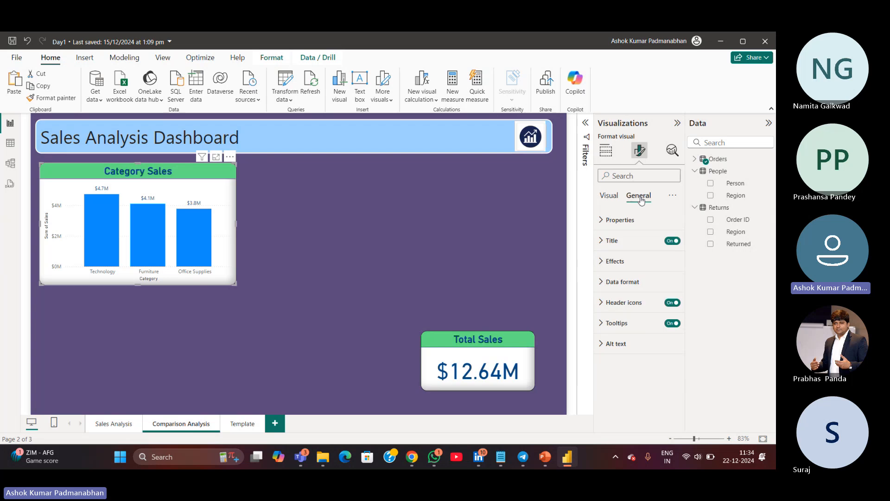
left_click(606, 200)
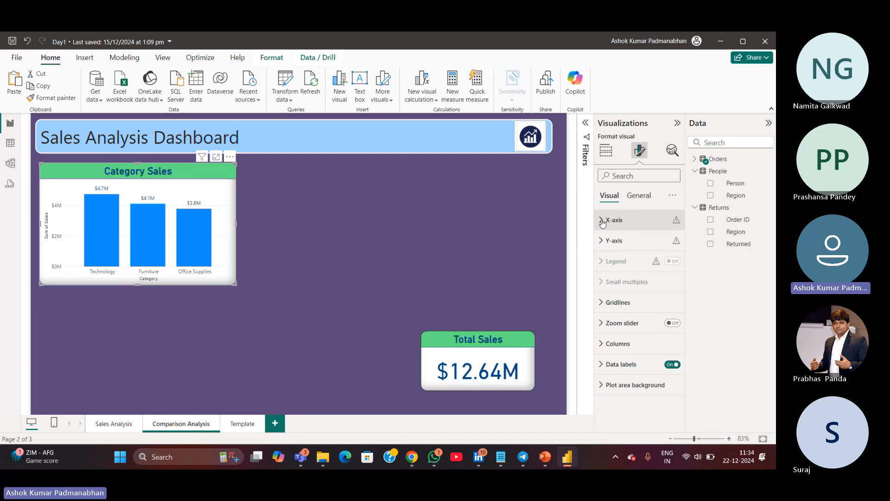
left_click(602, 221)
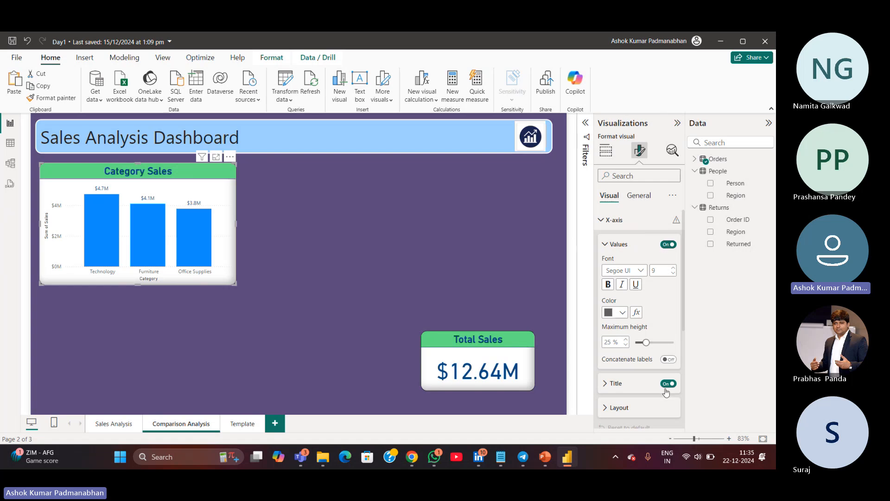
key("ctrl")
key("ctrl")
key("ctrl")
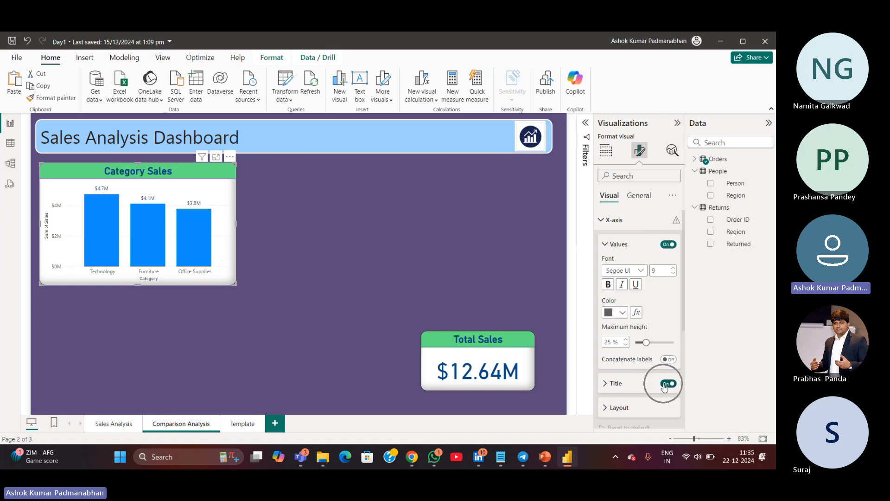
left_click(668, 384)
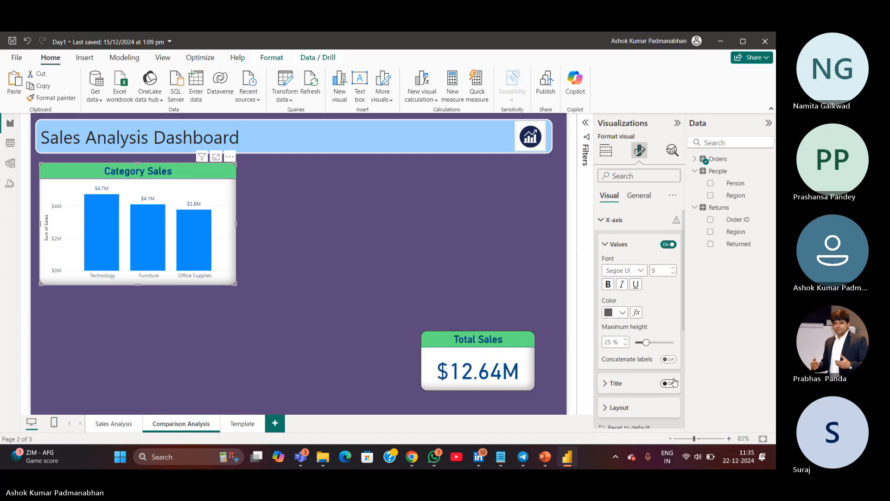
left_click(602, 220)
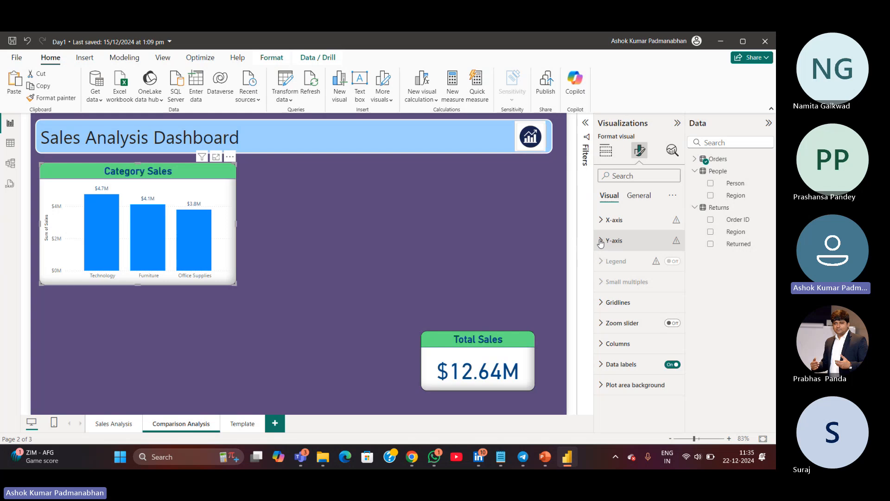
Turn off the Y-axis title of the Category Sales chart
left_click(601, 241)
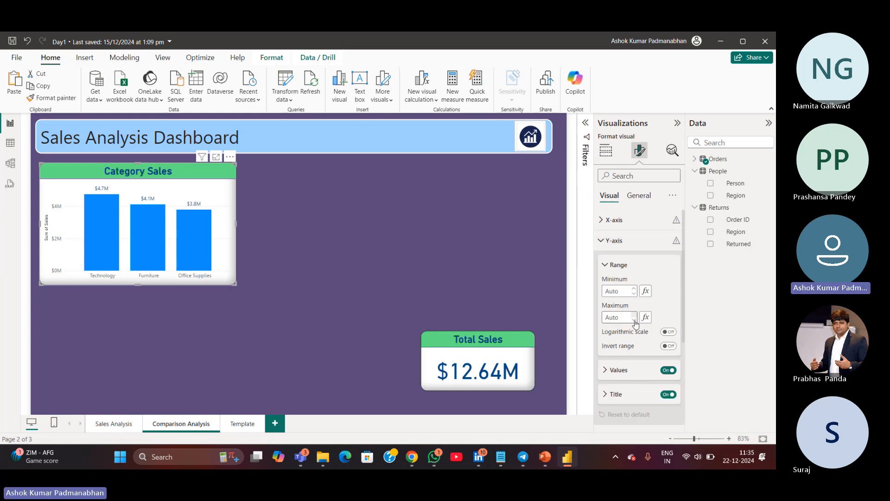
left_click(664, 397)
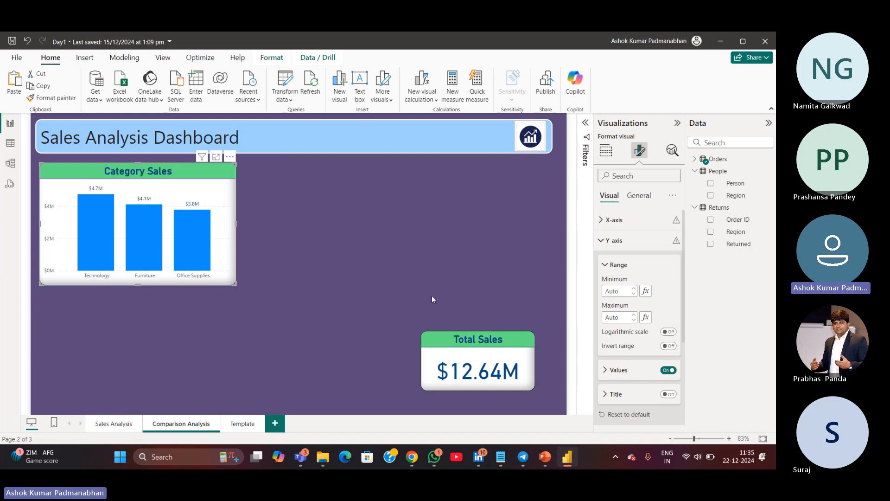
mouse_move(176, 264)
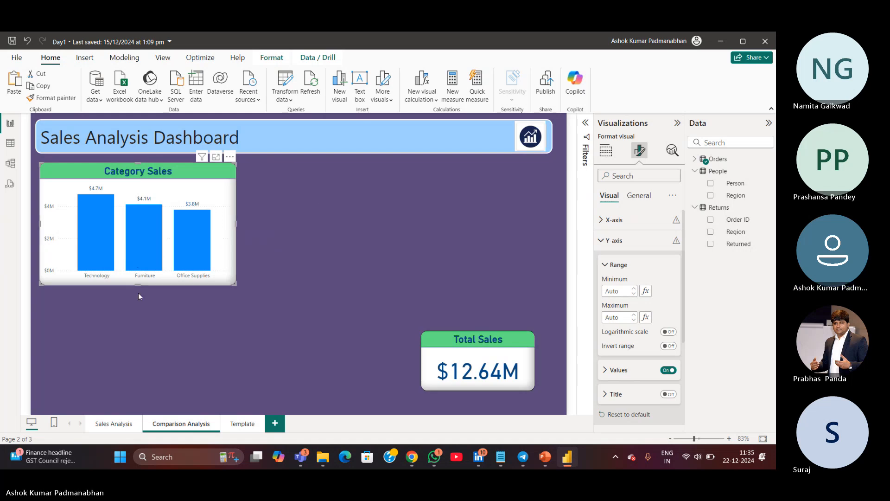
left_click(613, 240)
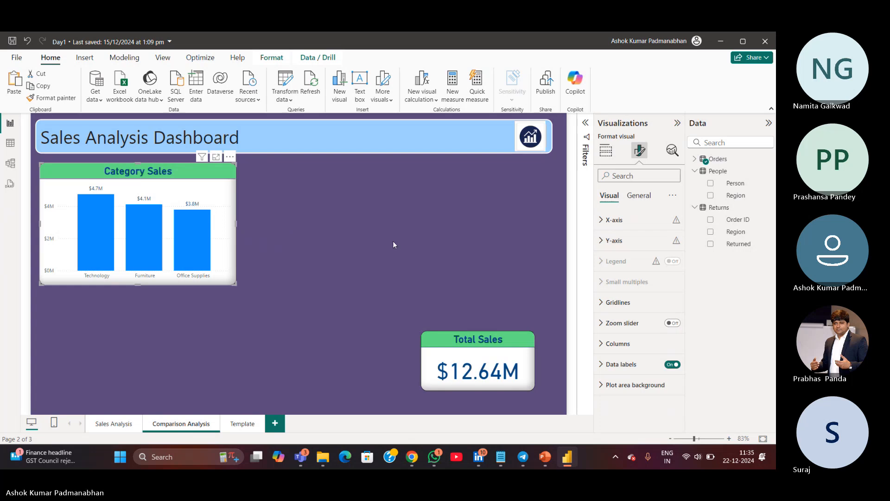
left_click(392, 258)
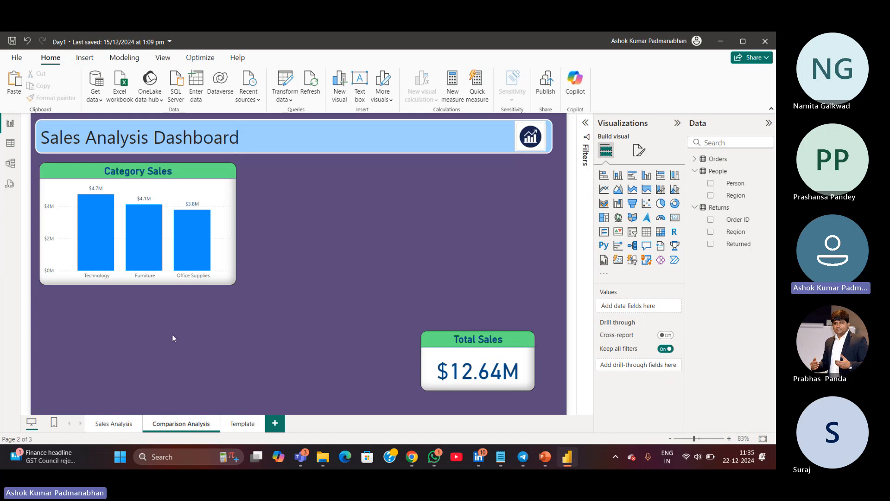
Switch to the Notepad KPI list and write item 8 as "Category wise Sales - Comparing Categories with respect to Sales"
mouse_move(174, 256)
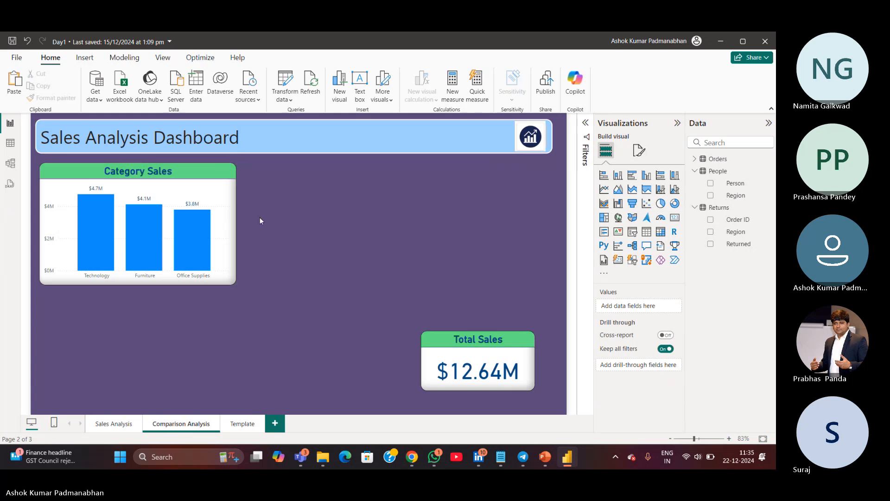
left_click_drag(258, 159, 178, 210)
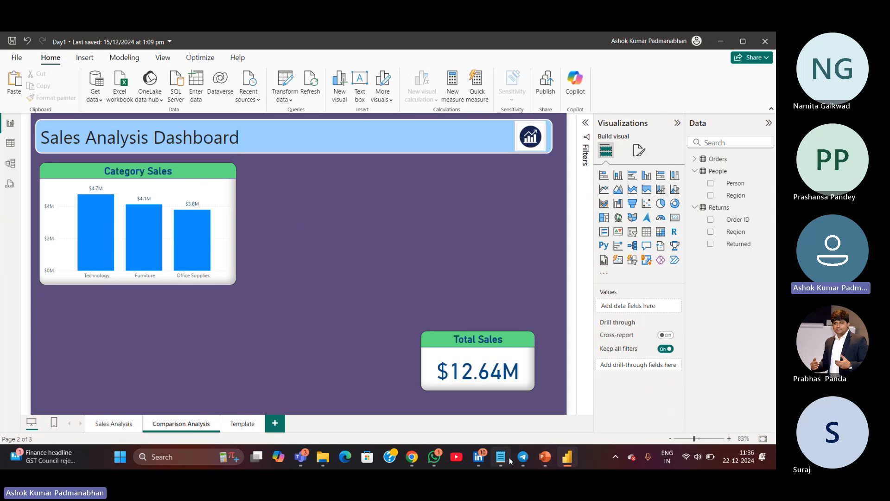
mouse_move(501, 459)
left_click(510, 429)
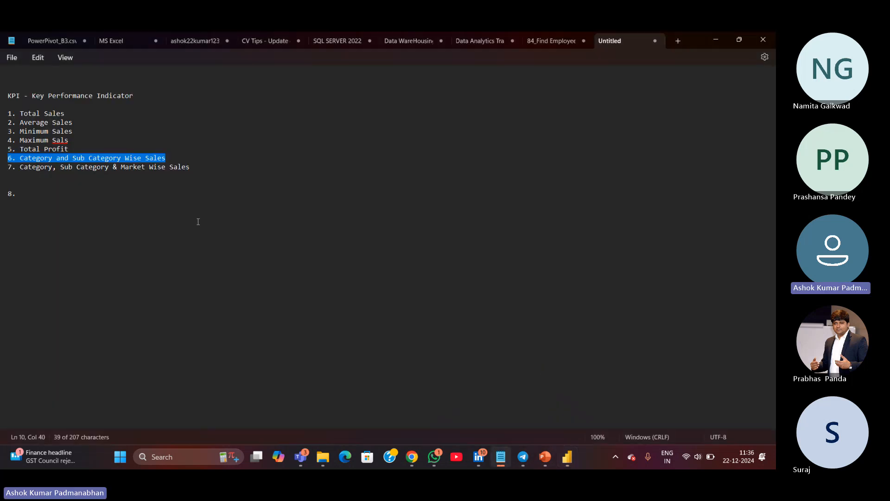
left_click(125, 197)
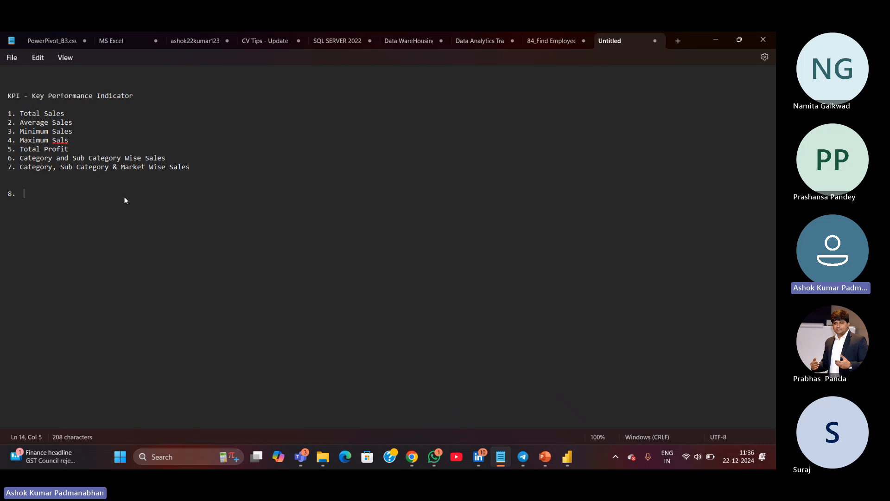
type("Category wise Sales")
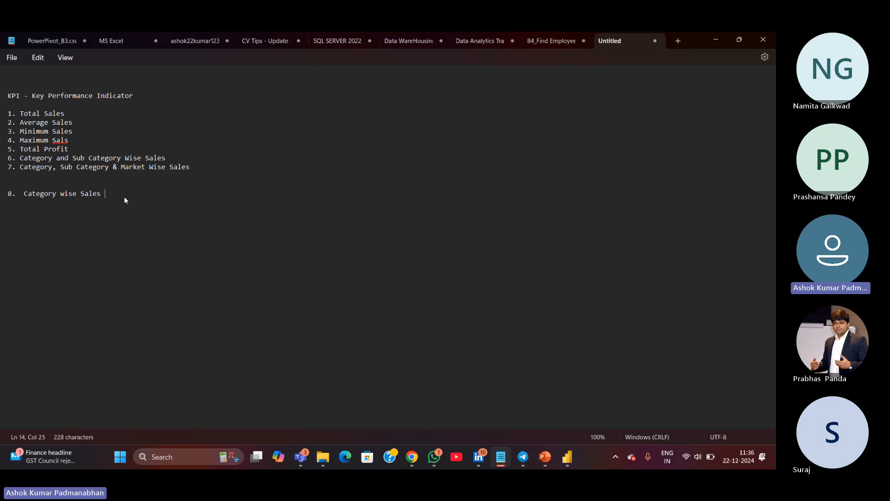
type(" - ")
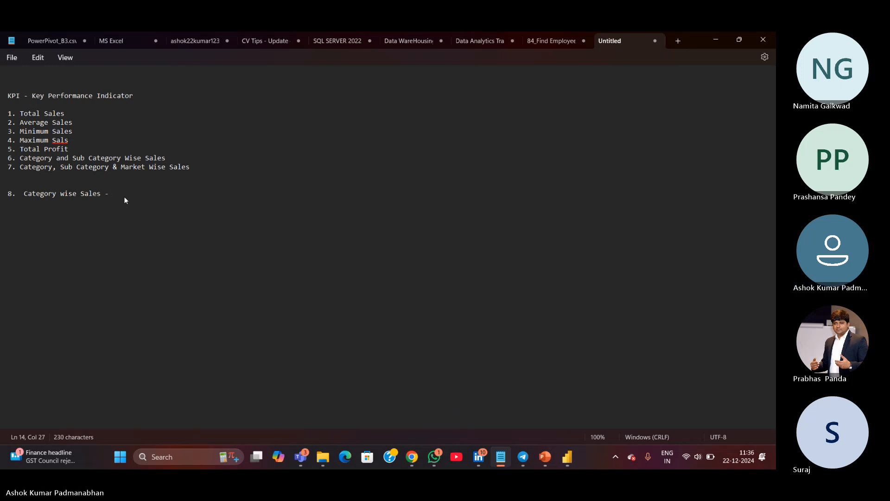
type("Comparing ")
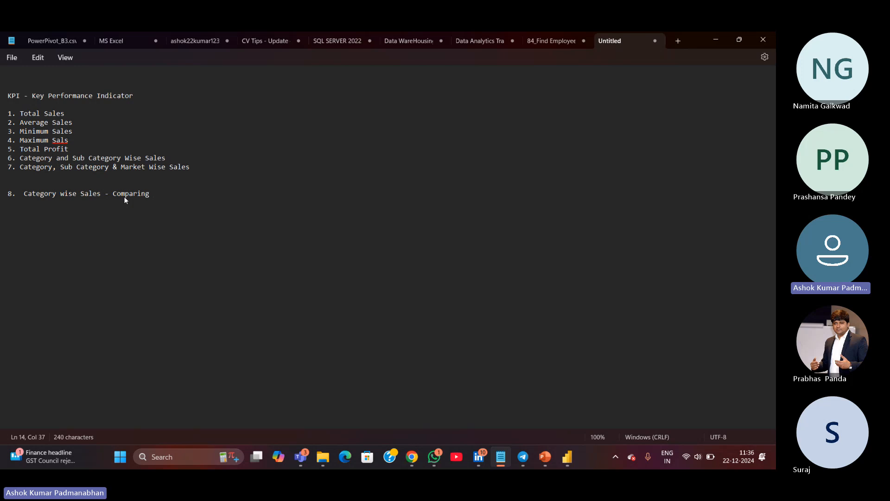
type("Categor")
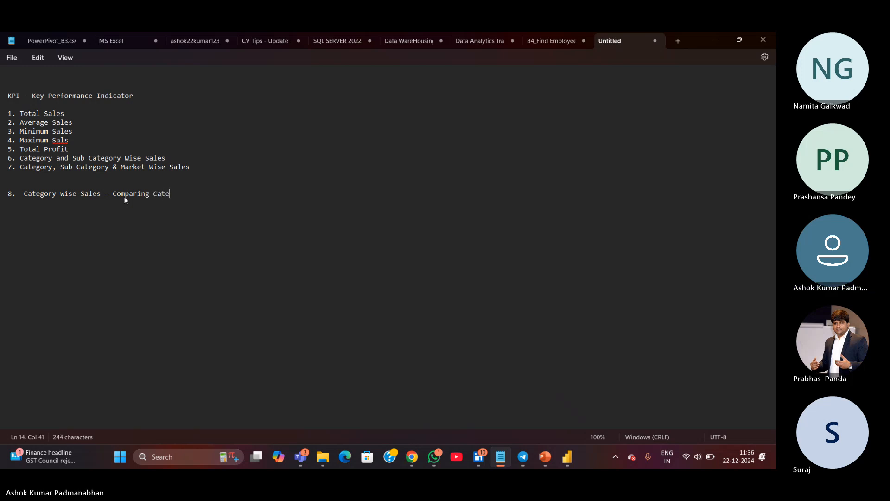
type("ies with Sales")
left_click(220, 197)
type("respect to Sales")
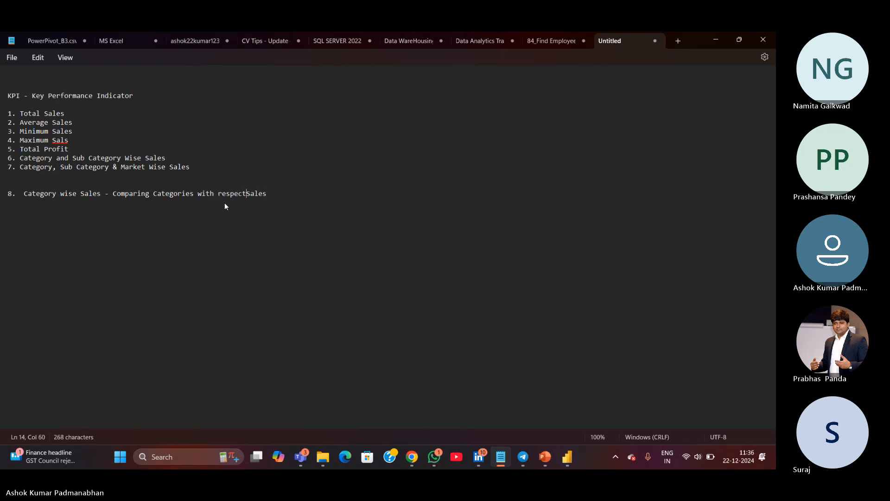
Duplicate that line and change the copy to "9. Sub-Category wise Sales - Comparing Categories with respect to Sales"
triple_click(294, 191)
key("ctrl+c")
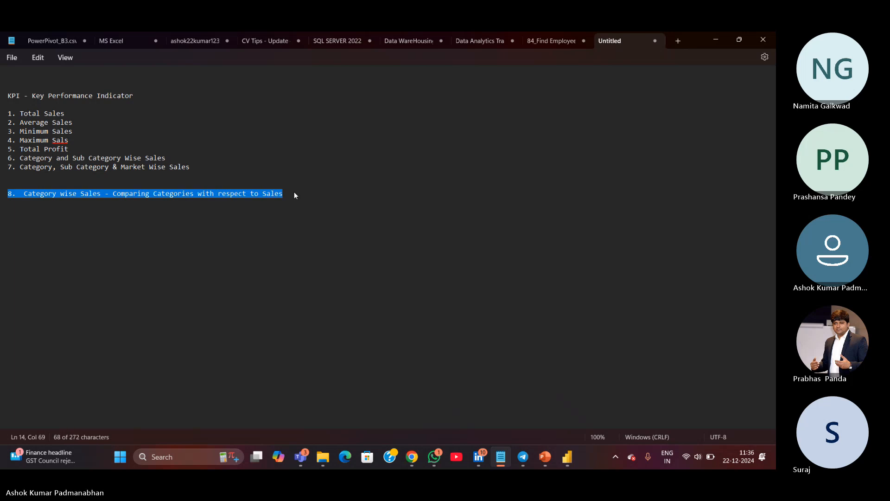
left_click(294, 191)
key("Return")
key("ctrl+v")
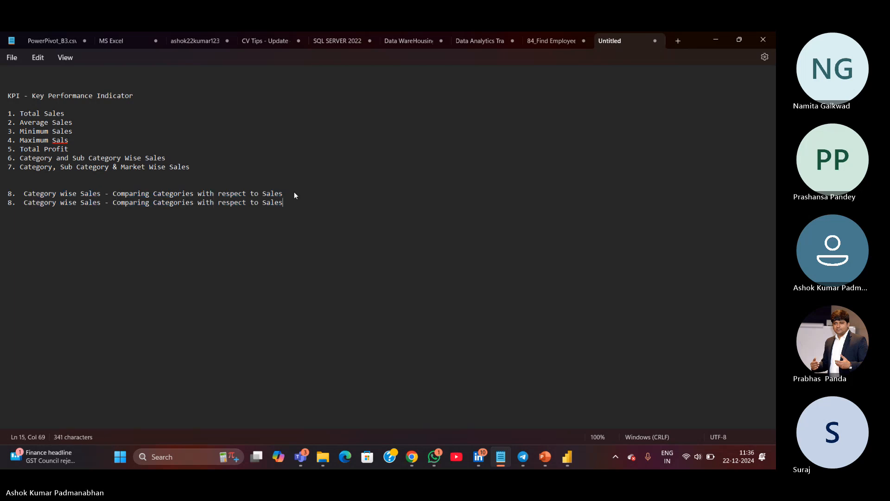
key("Home")
key("shift+Right")
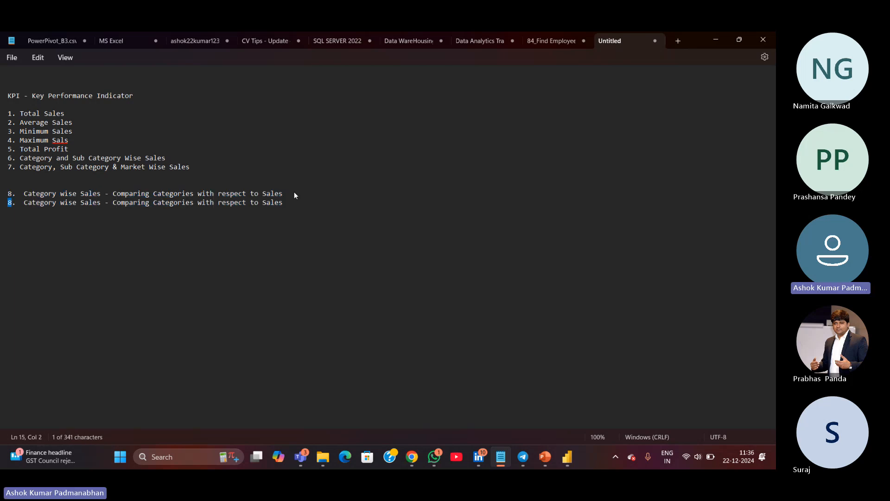
type("9.  Sub-")
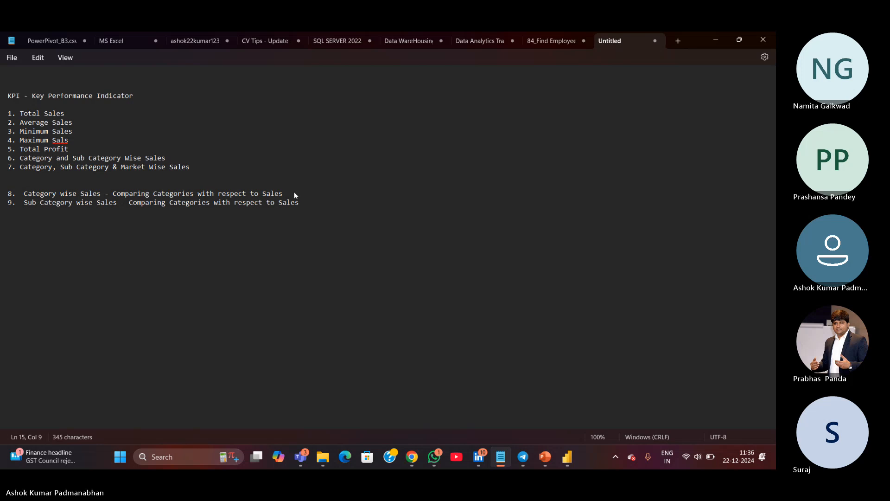
Return to the report, copy the Category Sales chart and place the pasted copy to its right
key("alt+Tab")
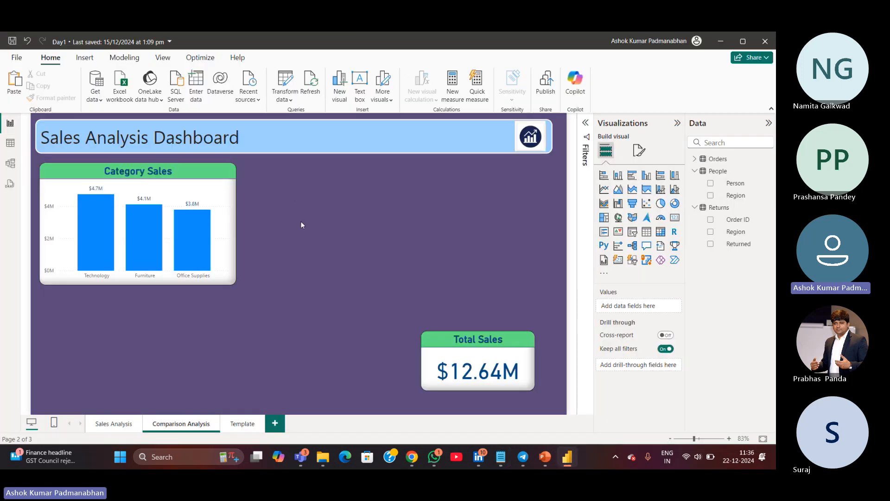
left_click(105, 282)
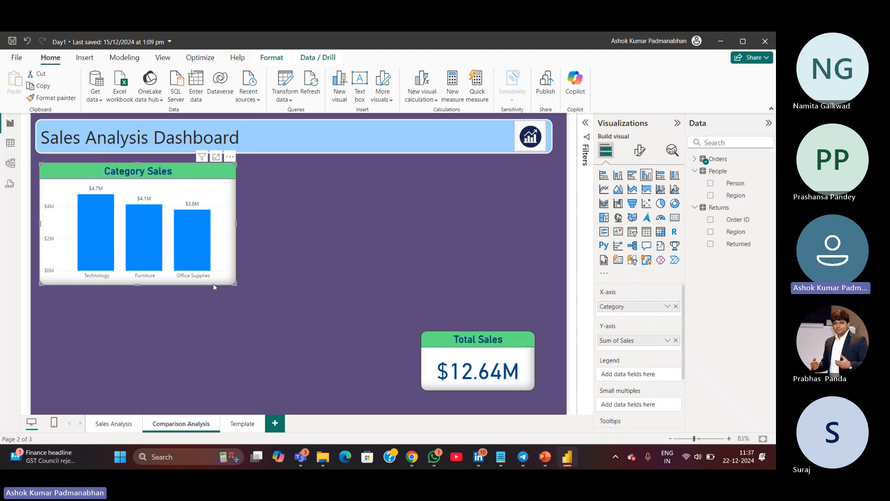
key("ctrl+c")
key("ctrl+v")
left_click_drag(356, 289, 457, 281)
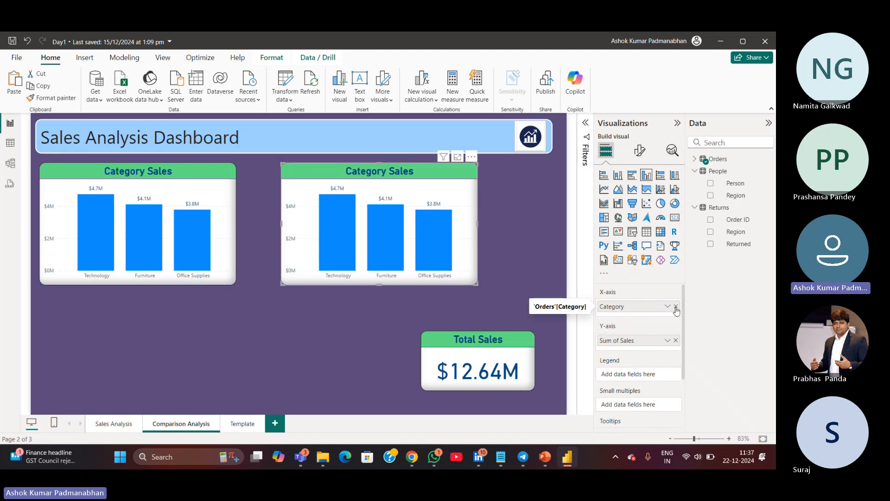
mouse_move(438, 257)
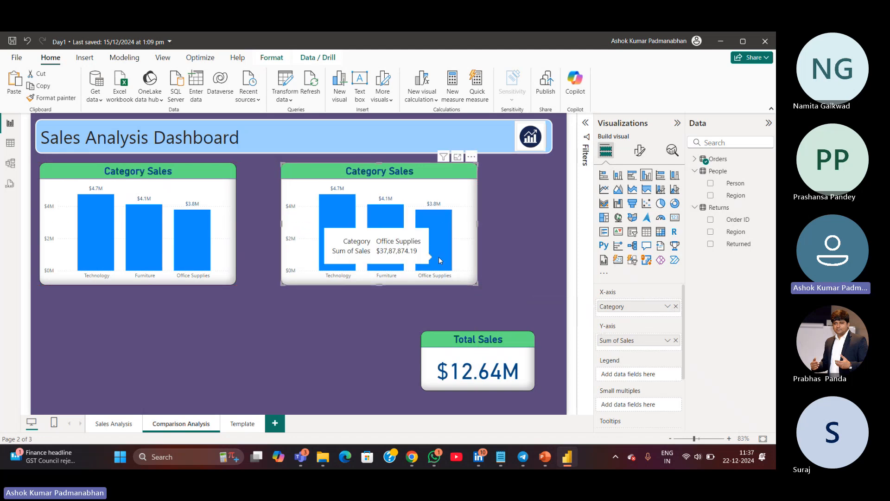
key("ctrl")
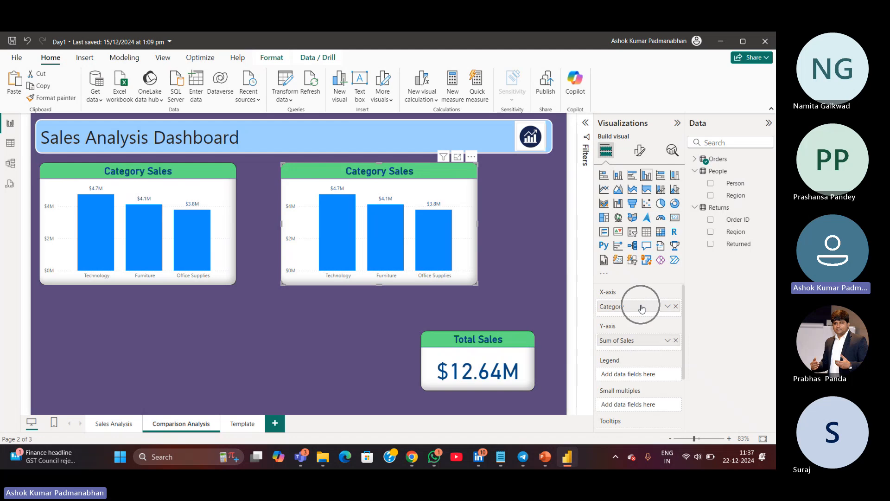
Replace the copied chart's X-axis field Category with Sub-Category from the Orders table
left_click(676, 307)
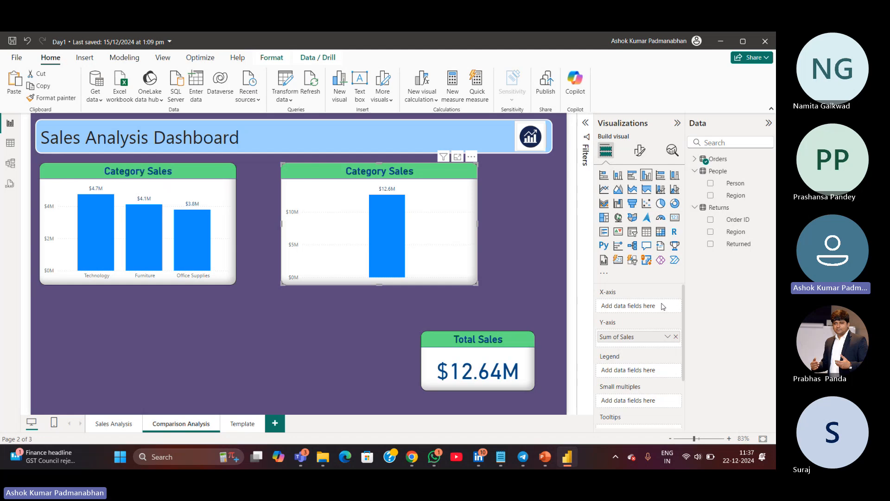
left_click(694, 171)
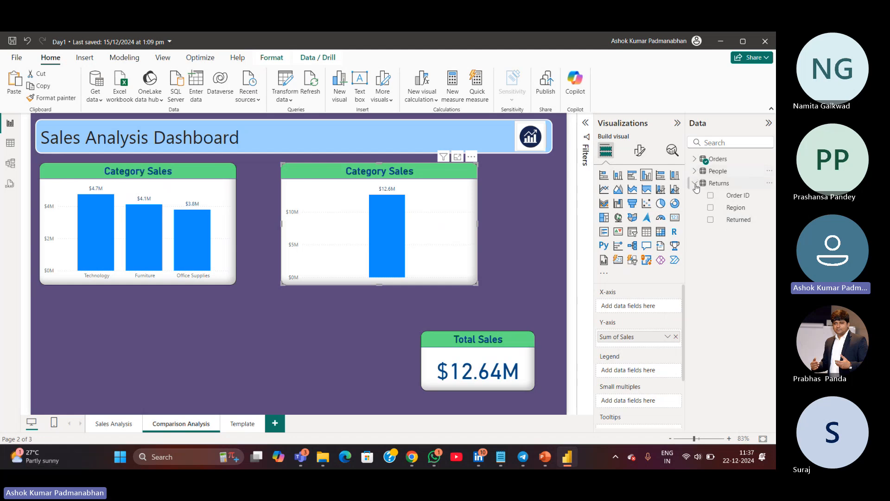
left_click(695, 183)
left_click(694, 158)
scroll(738, 299, "down", 1)
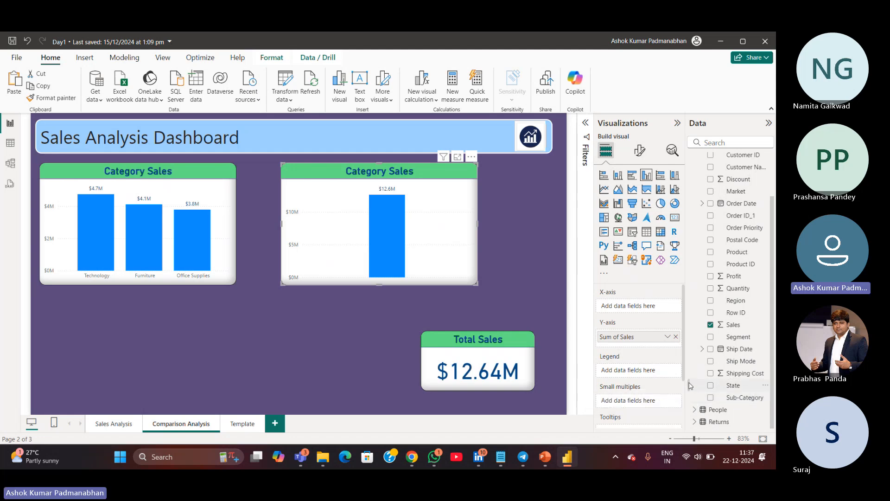
left_click_drag(686, 382, 656, 382)
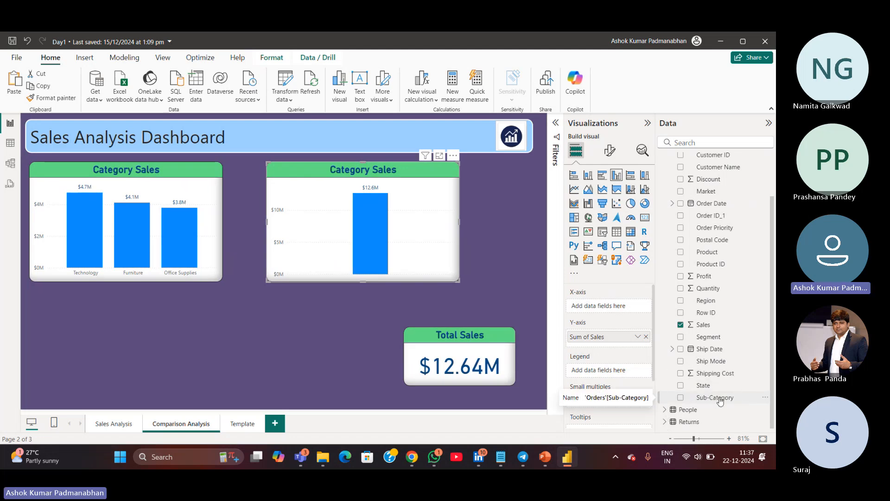
left_click_drag(713, 401, 622, 307)
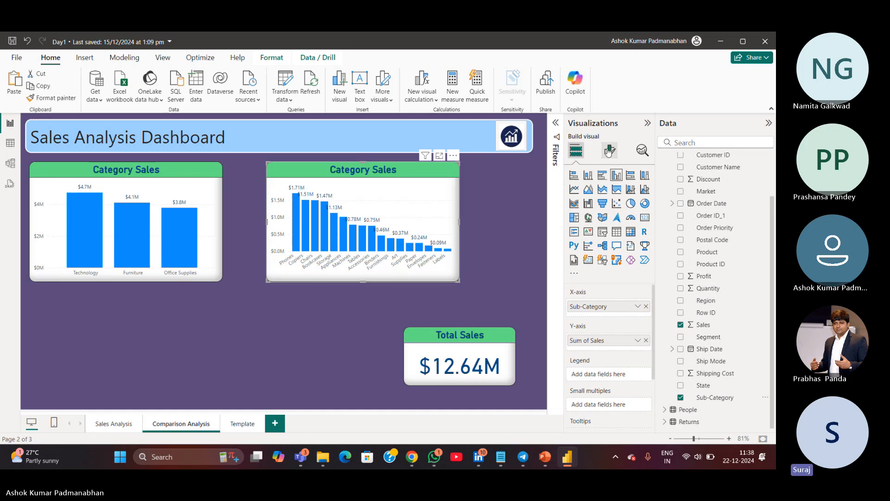
Rename the copied chart's title to "Sub-Category Sales"
left_click(609, 150)
left_click(608, 198)
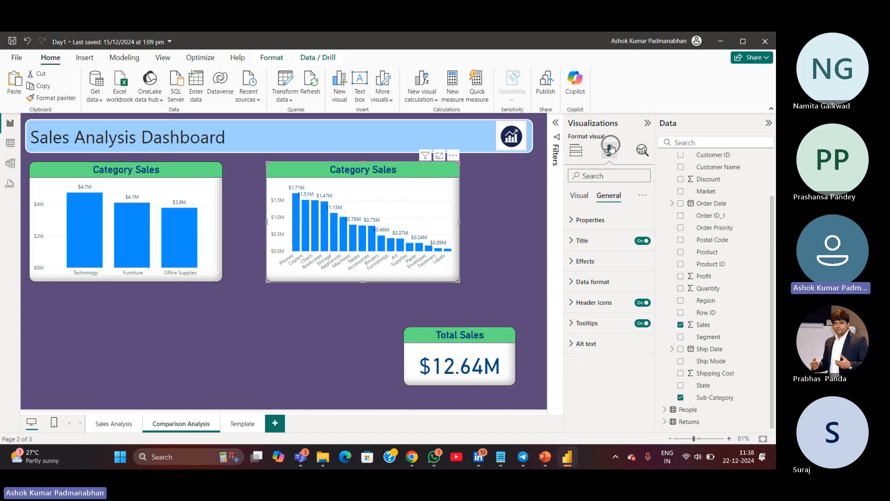
left_click(572, 242)
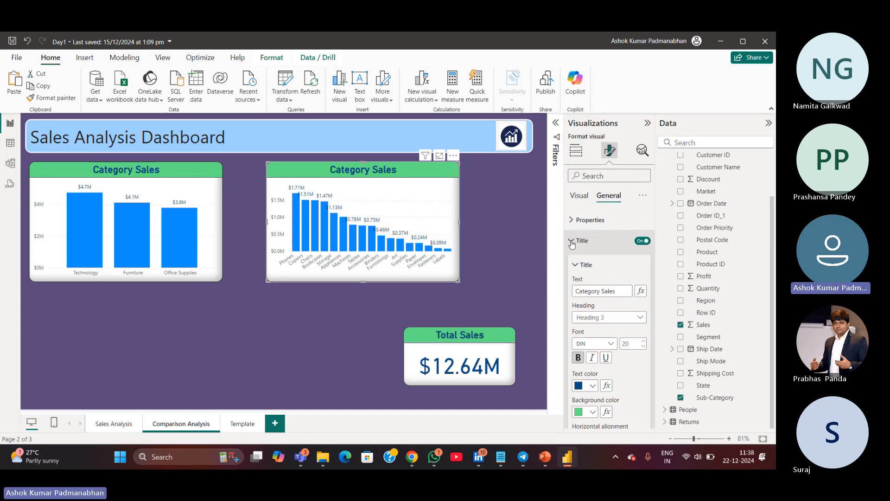
left_click(575, 292)
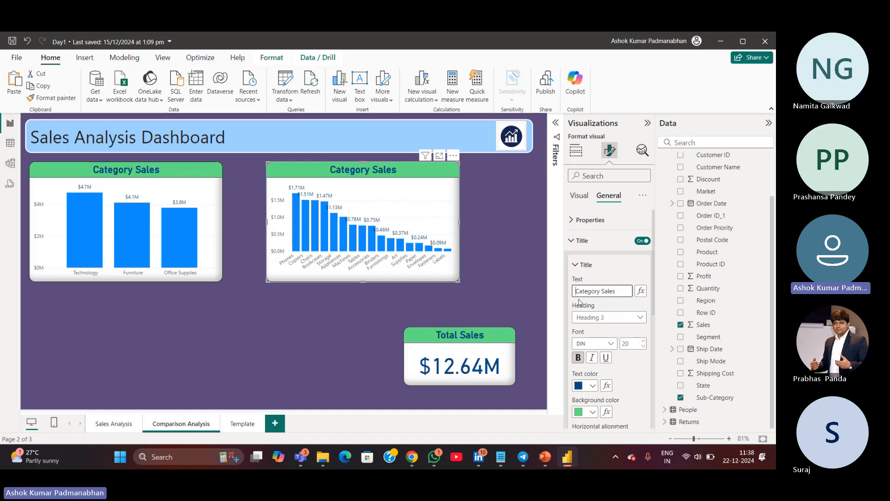
type("Sub-")
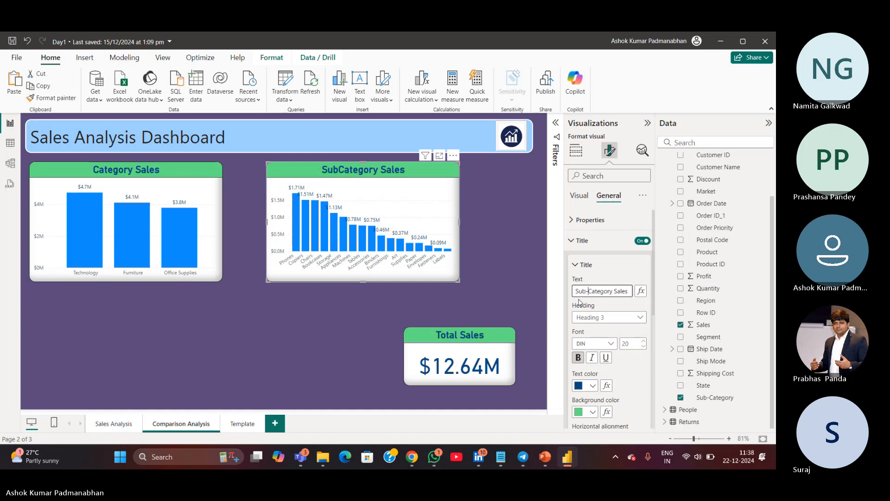
left_click(433, 318)
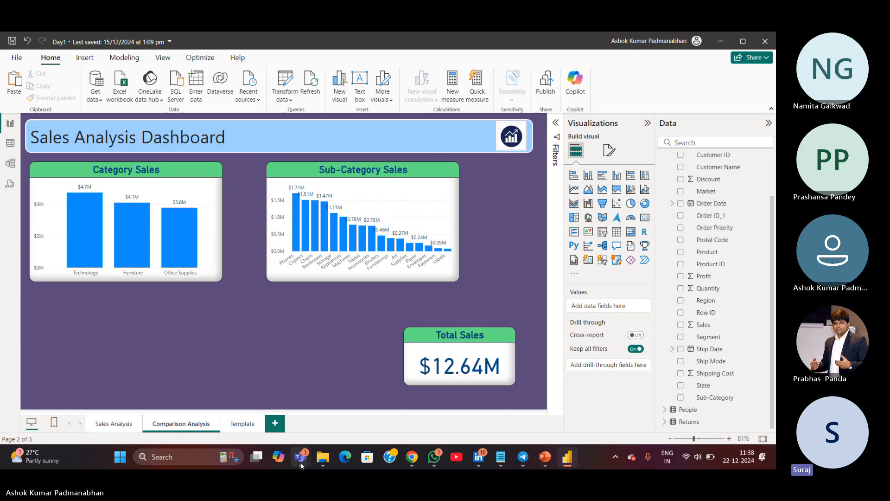
Widen the Sub-Category Sales chart to fill the space between the Category Sales chart and the page's right edge
mouse_move(301, 456)
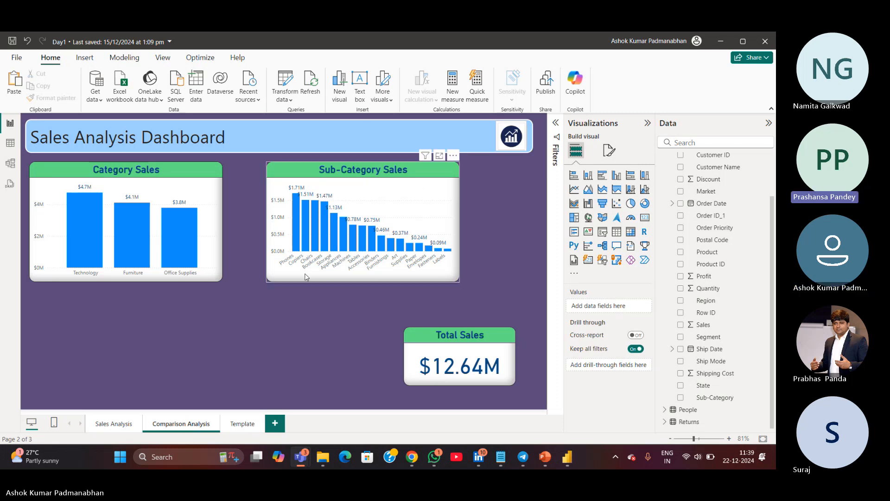
left_click(460, 224)
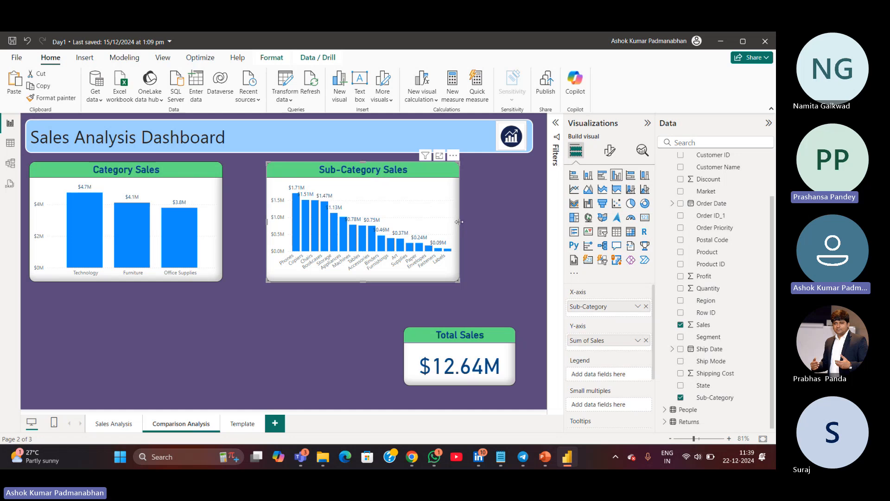
left_click_drag(460, 224, 533, 221)
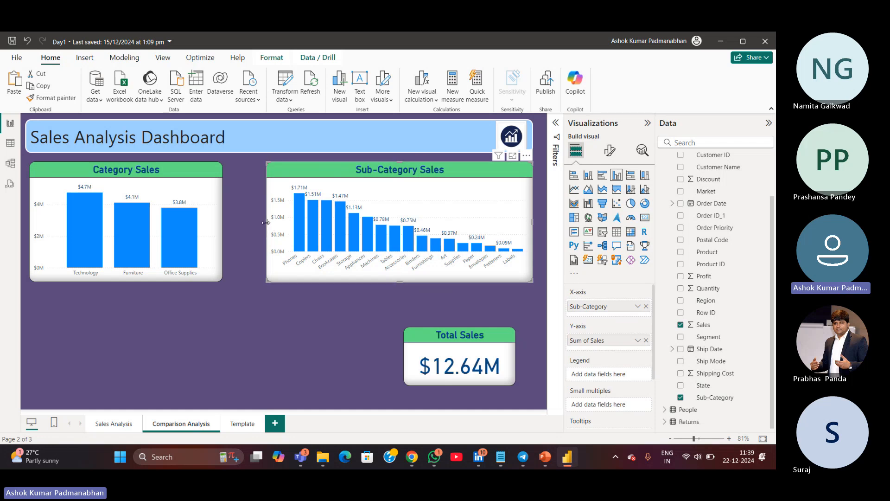
left_click_drag(262, 225, 241, 224)
mouse_move(332, 232)
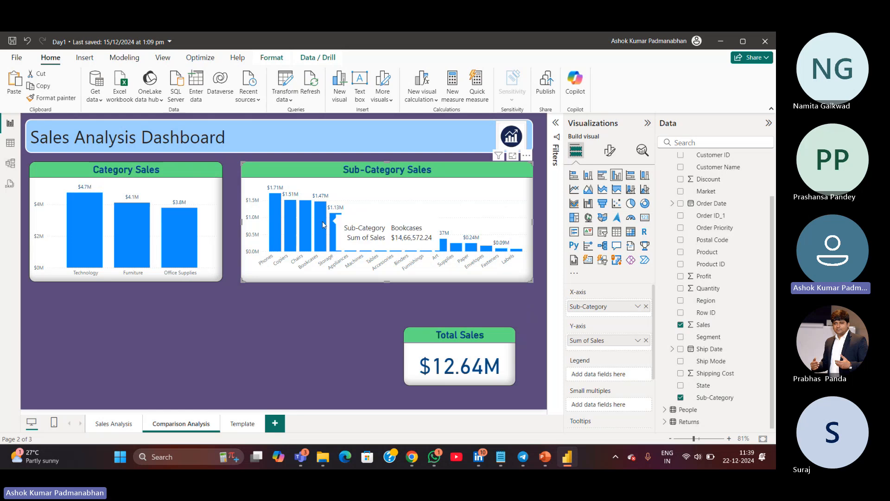
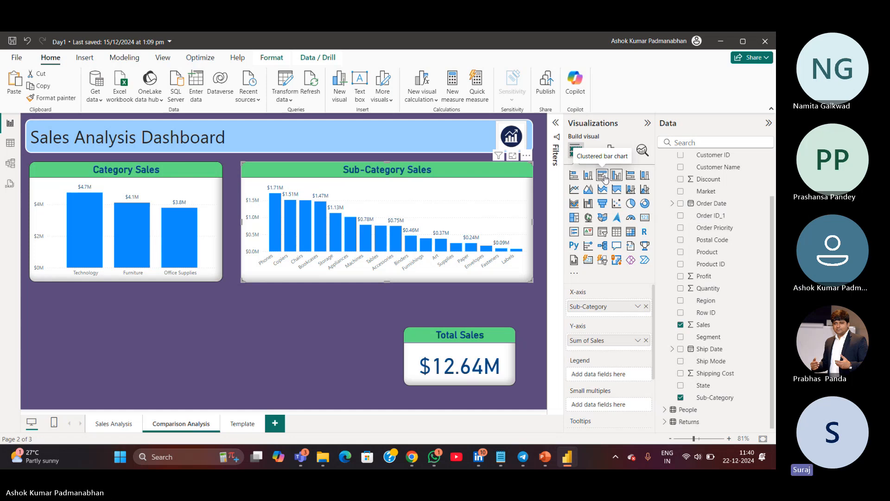
Change the Sub-Category Sales chart into a clustered bar chart and scroll through its bars
left_click(605, 178)
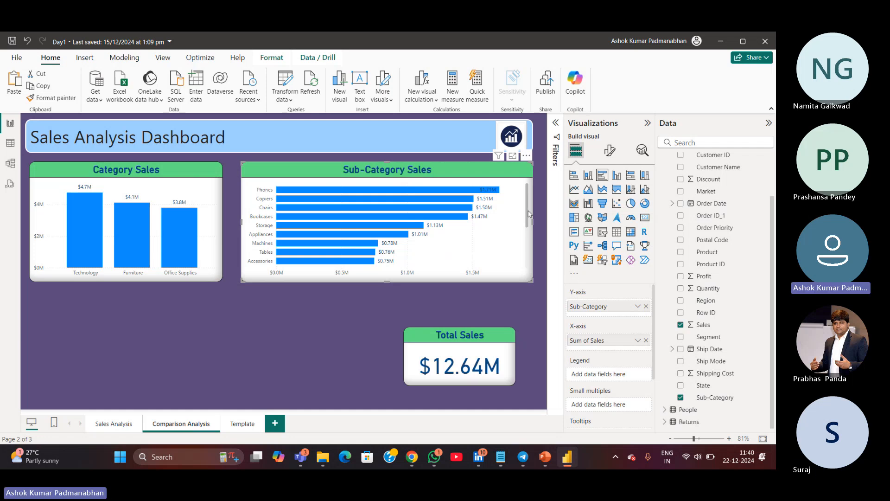
left_click_drag(529, 217, 530, 256)
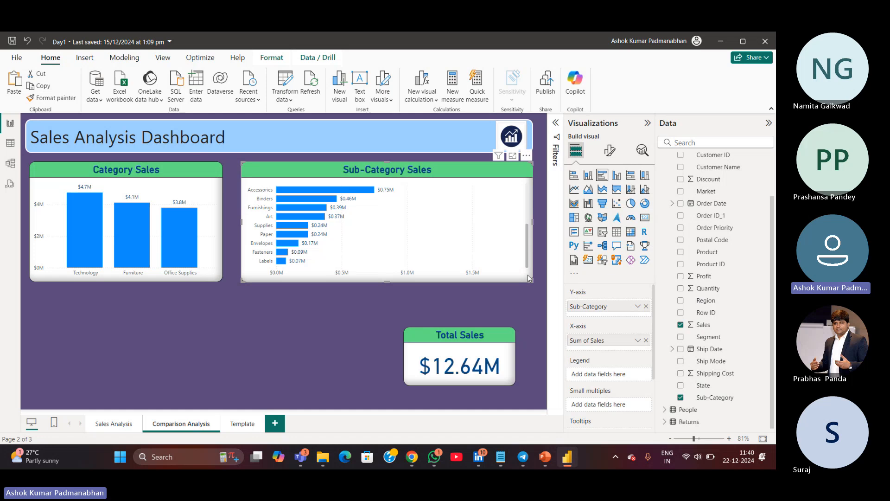
scroll(363, 215, "up", 3)
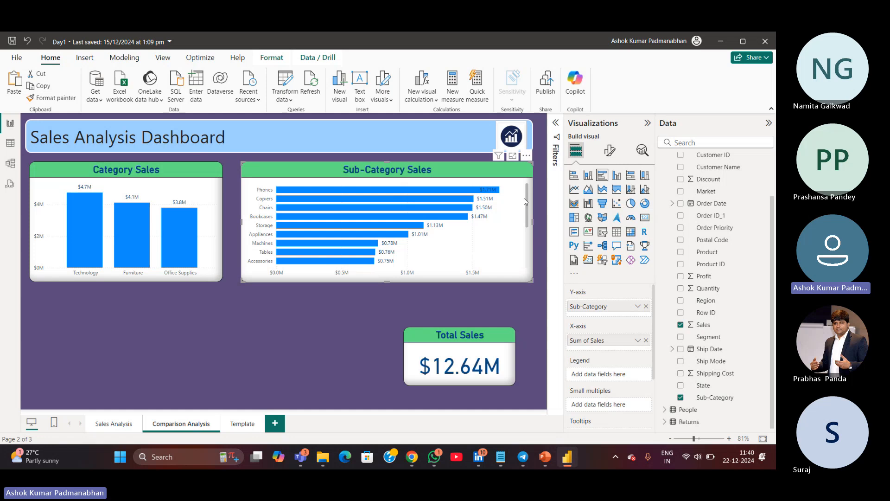
left_click_drag(527, 199, 525, 261)
scroll(521, 246, "up", 5)
left_click_drag(526, 198, 534, 175)
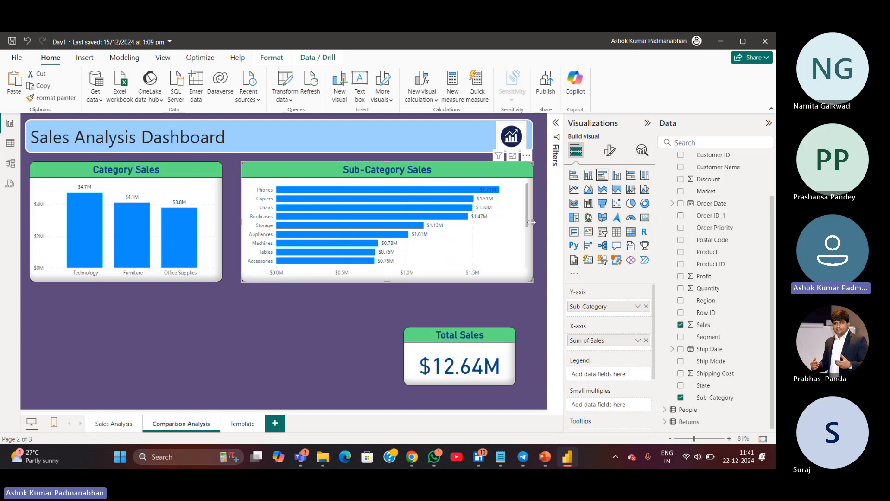
Narrow the Sub-Category Sales chart to about 235 px wide and shift it towards the right
left_click_drag(531, 222, 444, 227)
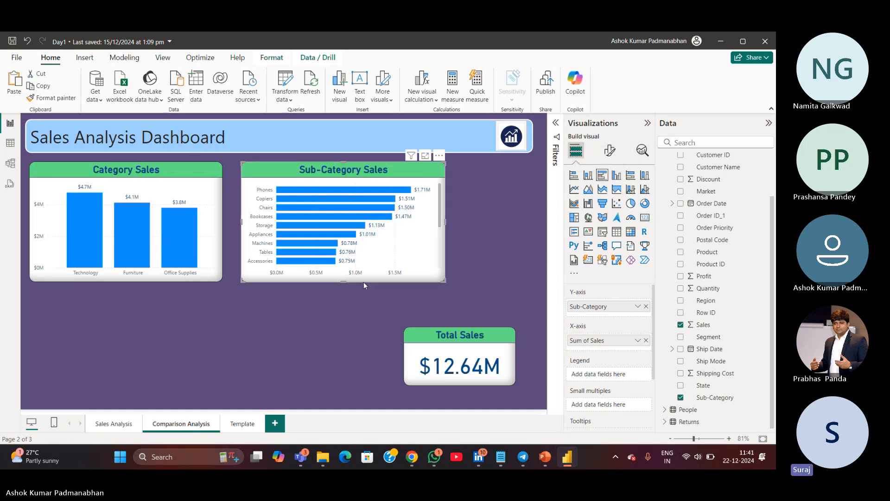
left_click_drag(364, 282, 437, 282)
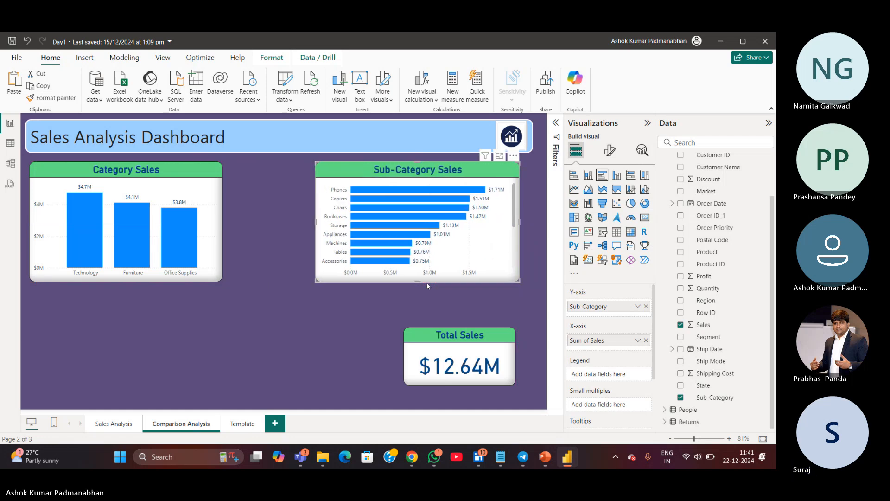
Widen the Category Sales chart slightly to the right
left_click(222, 230)
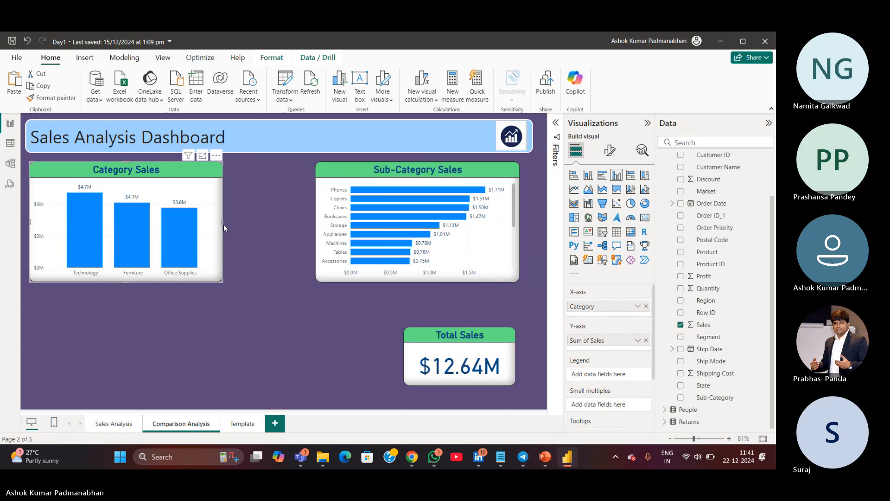
left_click_drag(225, 223, 253, 224)
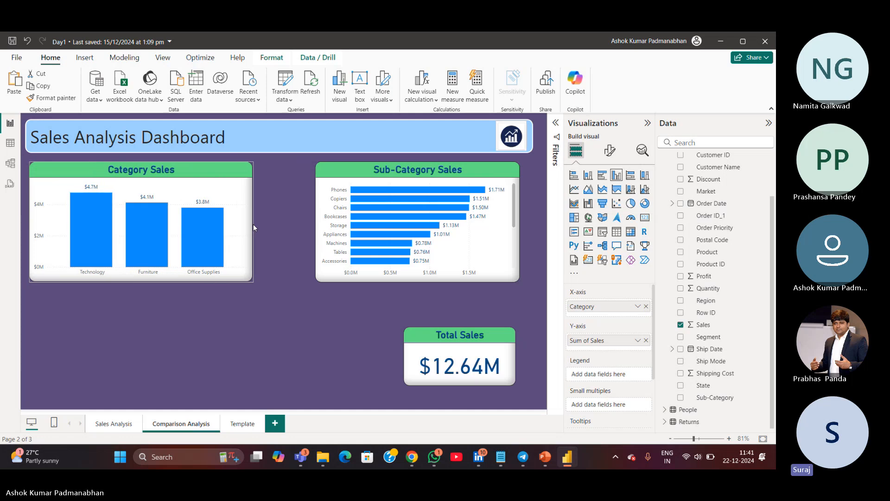
Select the Total Sales card, move it towards the top and delete it
left_click(482, 382)
left_click_drag(482, 382, 286, 152)
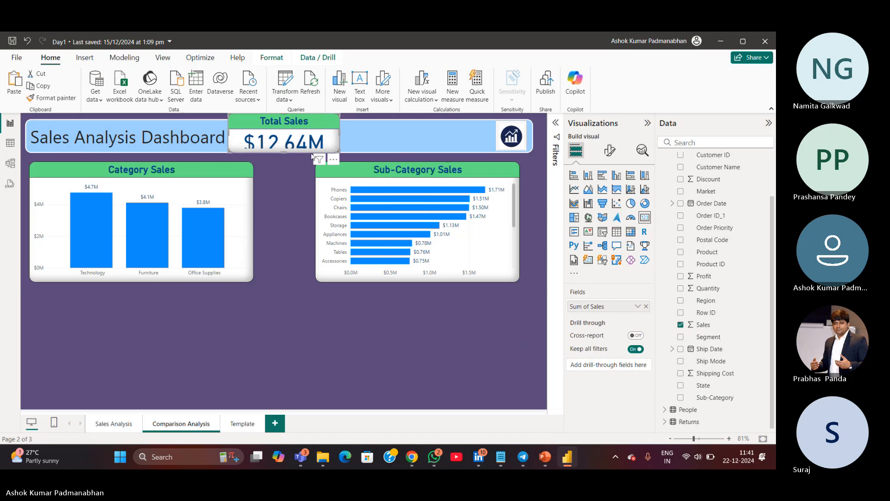
key("Delete")
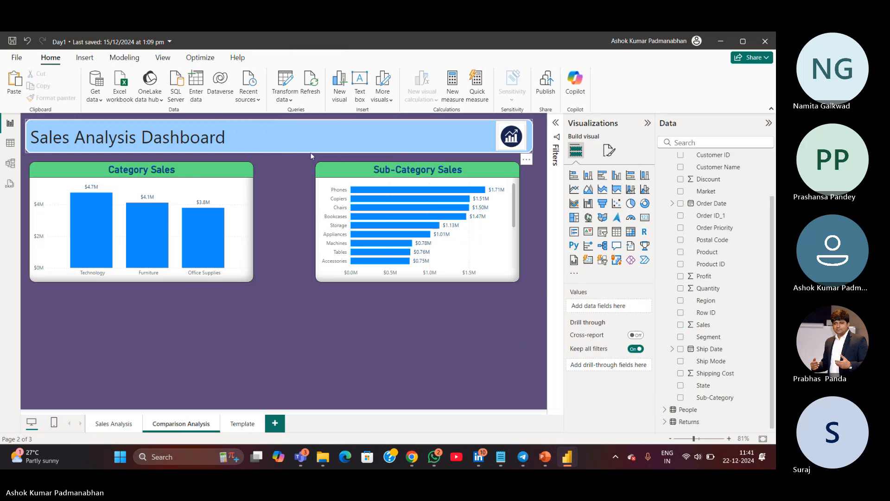
Resize the Sub-Category Sales chart to match the Category Sales chart's width and move it back to the right
left_click(252, 252)
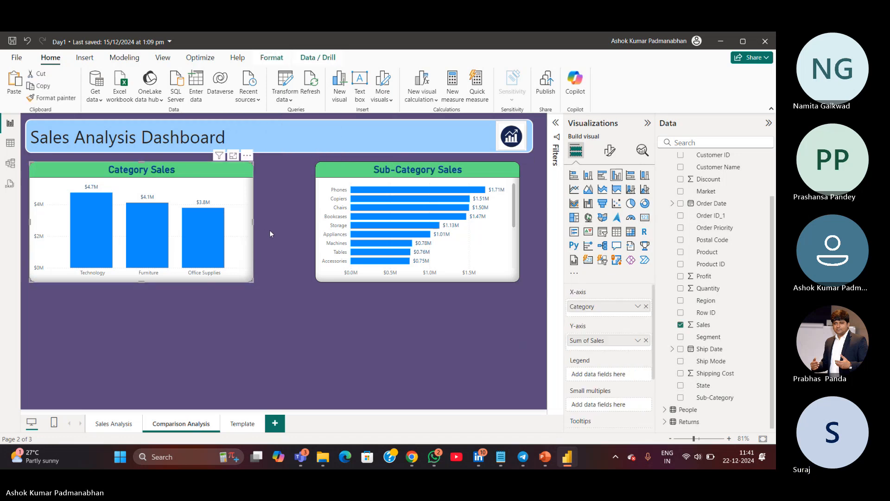
left_click(456, 280)
left_click_drag(434, 278, 169, 339)
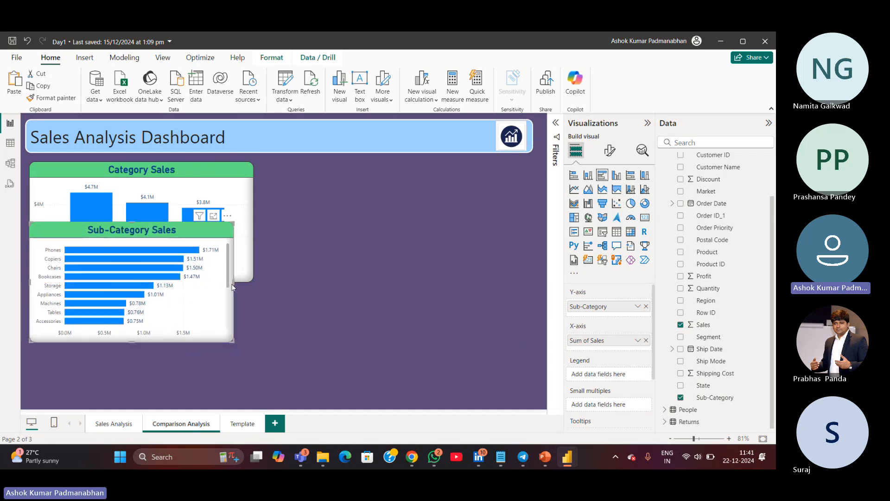
left_click_drag(233, 283, 256, 280)
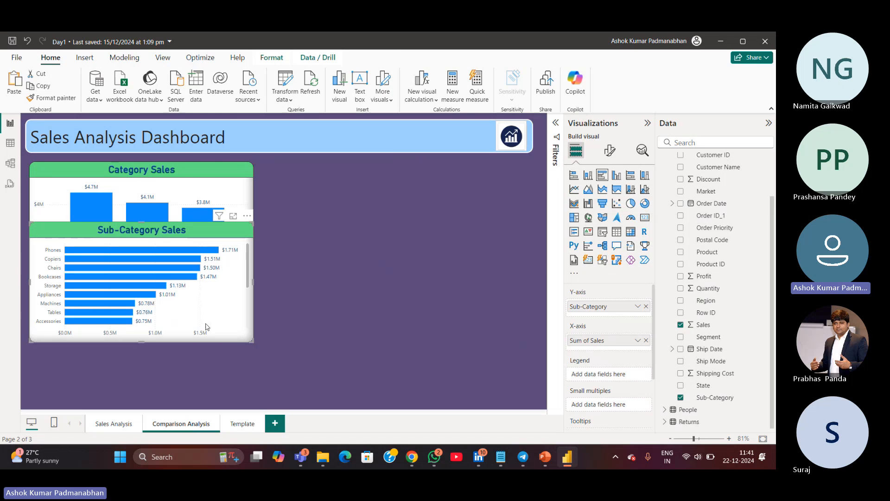
left_click_drag(207, 341, 486, 278)
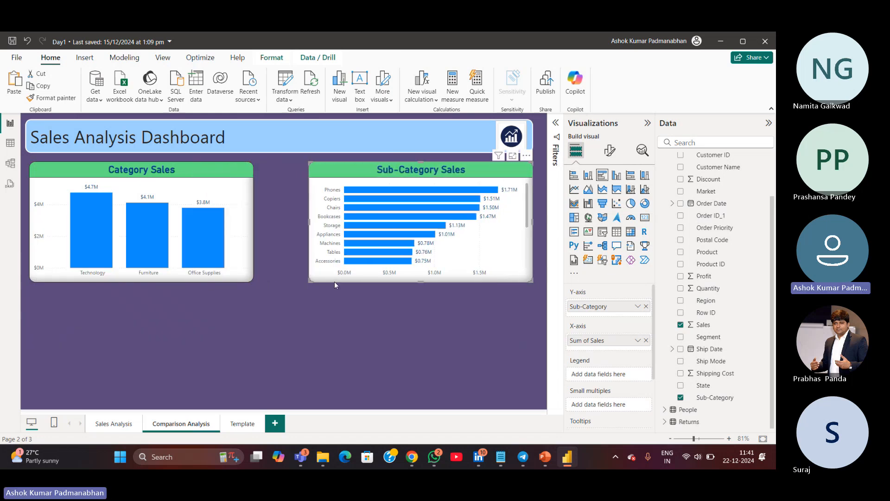
Align the Category Sales and Sub-Category Sales charts side by side with an even gap between them
left_click(370, 334)
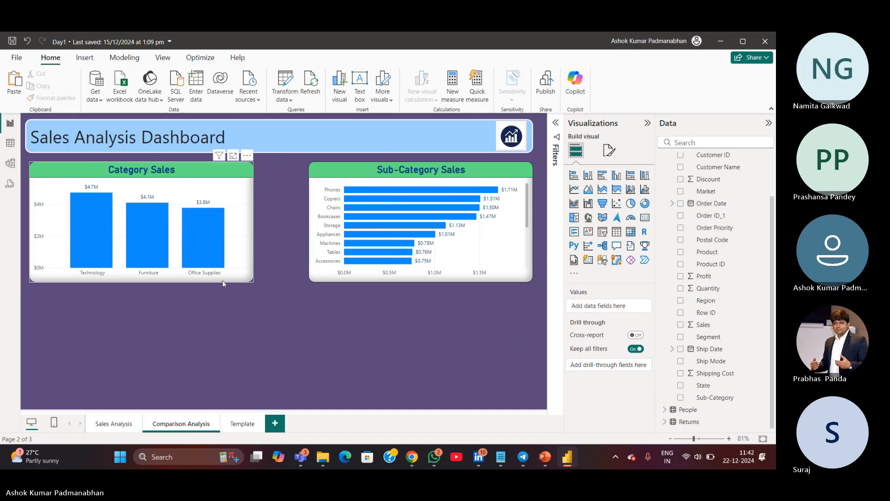
left_click_drag(221, 280, 233, 280)
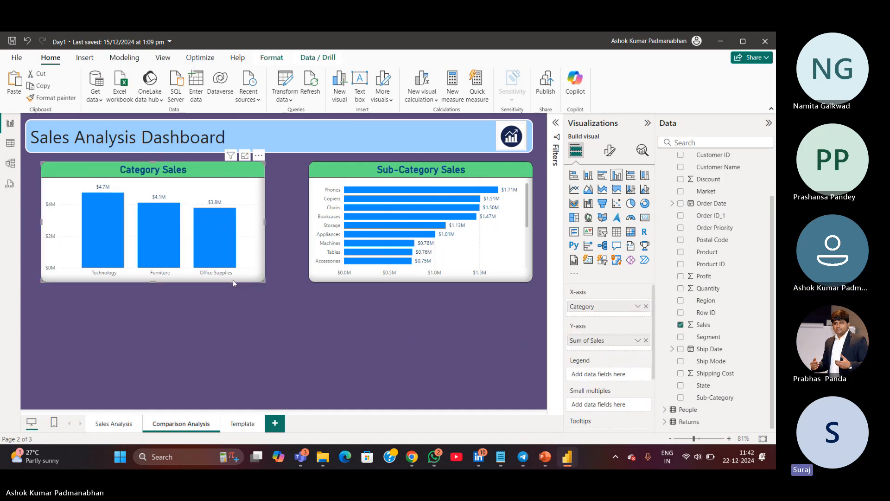
left_click_drag(504, 280, 472, 279)
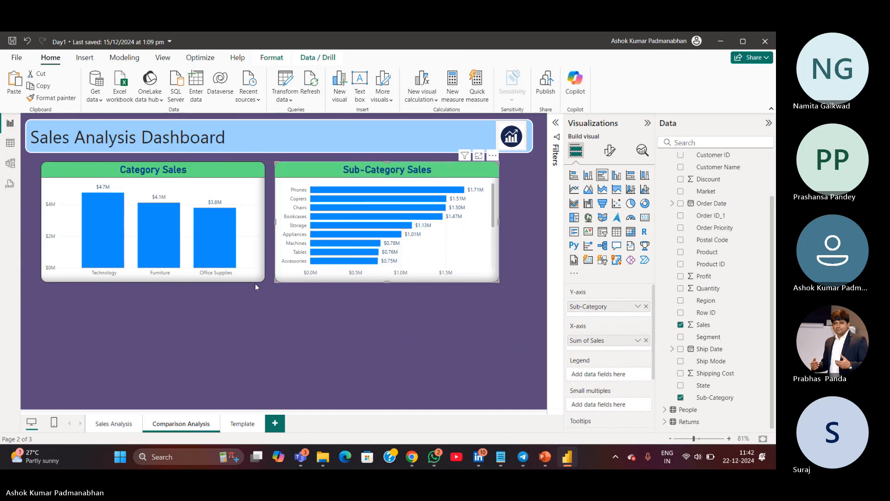
left_click_drag(252, 280, 245, 280)
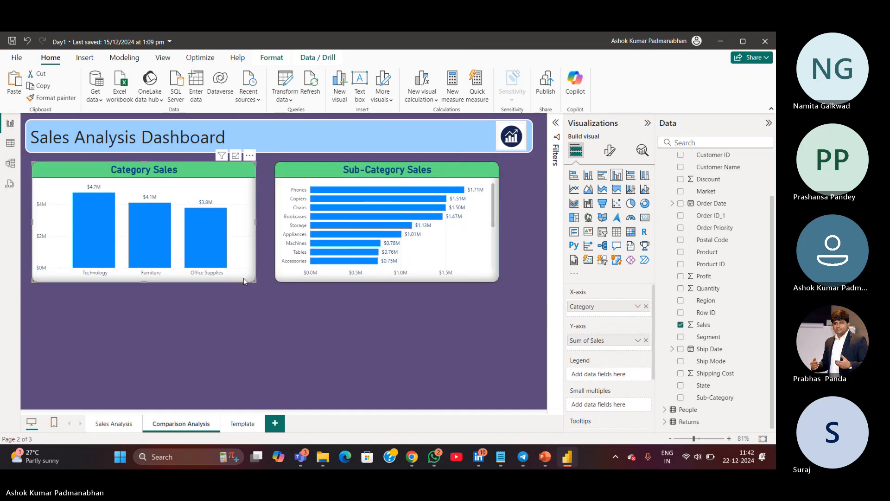
left_click(428, 278)
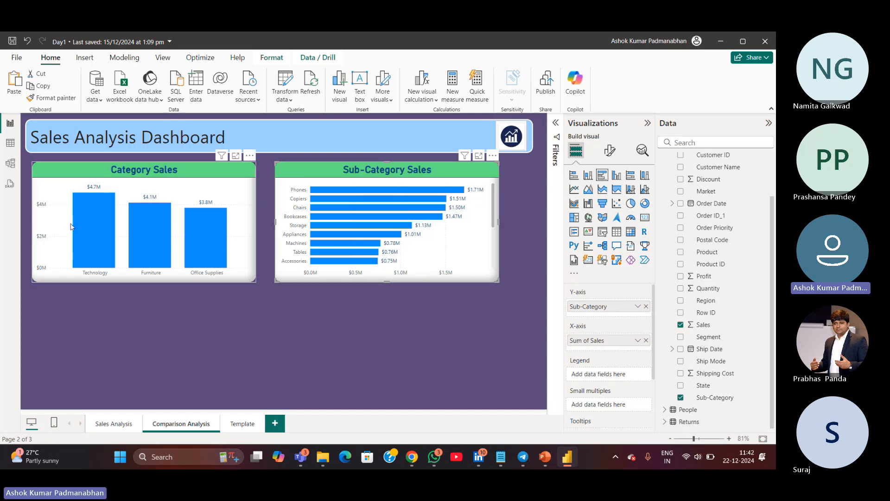
Open the Orders table view, browse the Order Date column's filter values, and return to the report
mouse_move(109, 270)
mouse_move(137, 277)
left_click(207, 280)
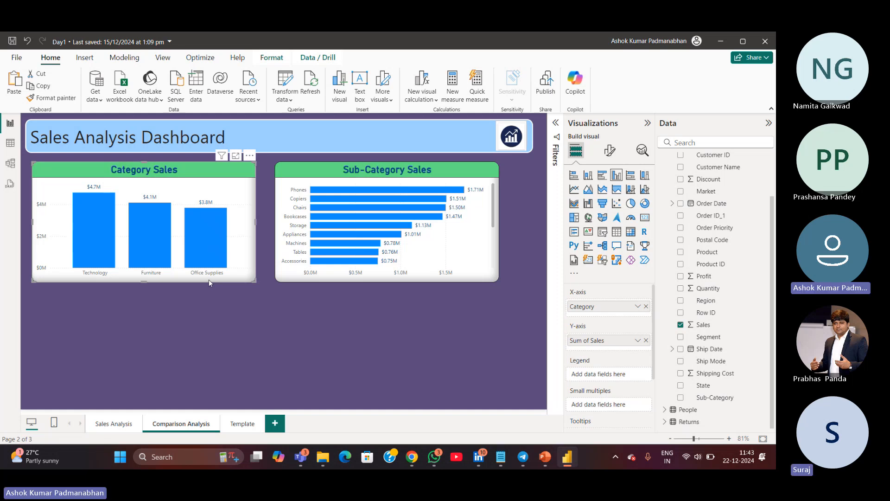
left_click(12, 146)
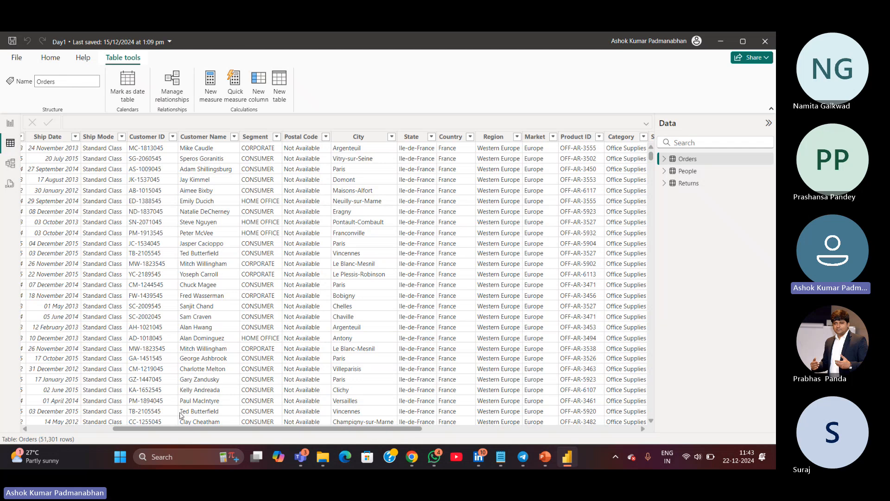
left_click_drag(165, 428, 80, 429)
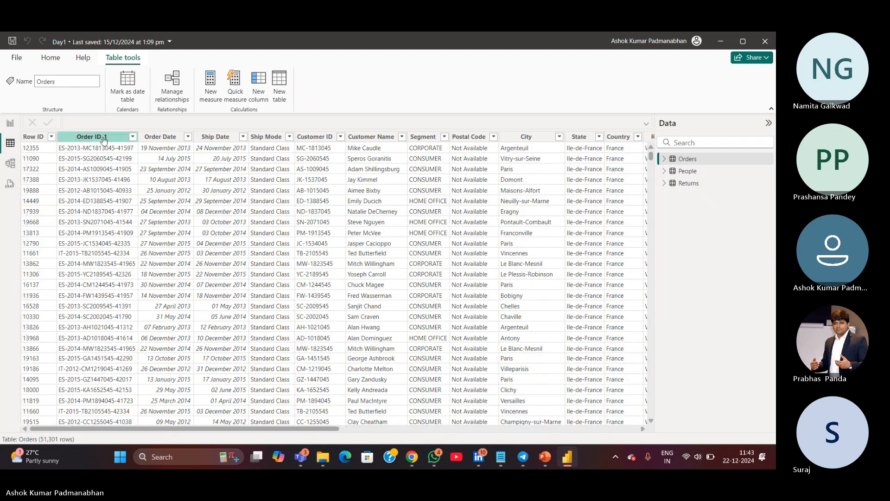
left_click(187, 136)
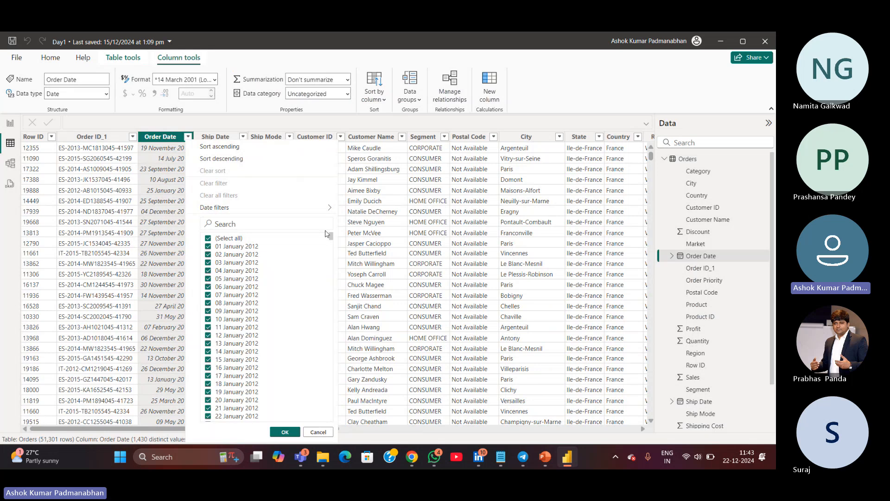
left_click_drag(331, 237, 331, 418)
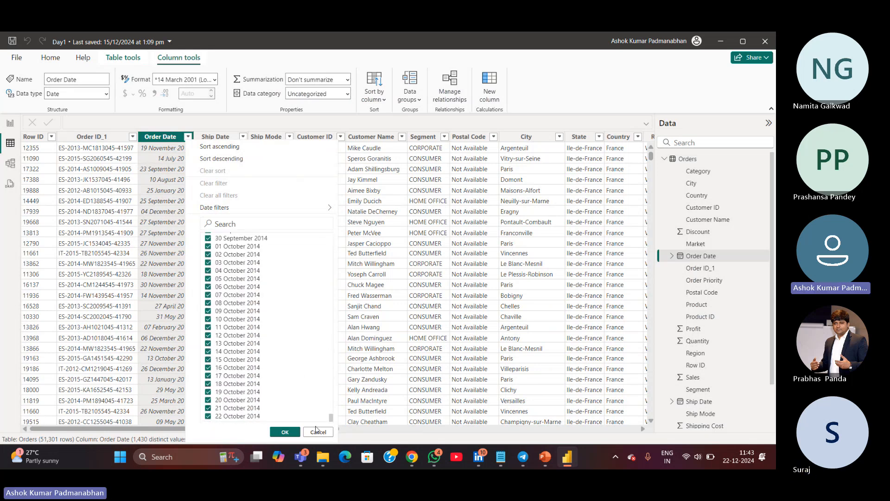
left_click(318, 432)
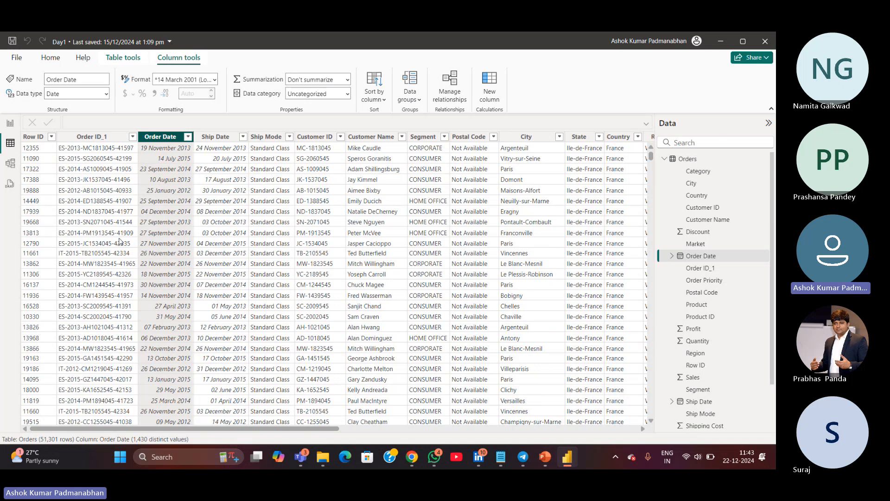
left_click(10, 124)
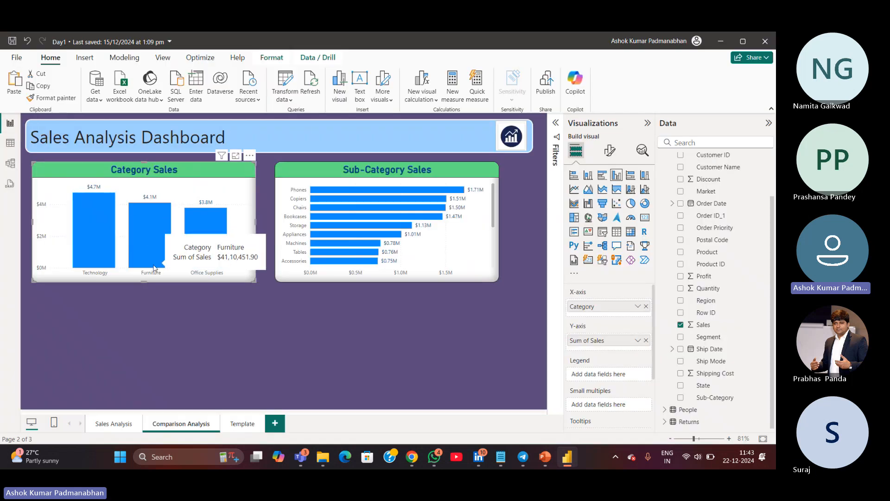
Move the Sub-Category Sales chart below Category Sales, then copy the Category Sales chart and place the copy to its right
left_click_drag(306, 278, 63, 414)
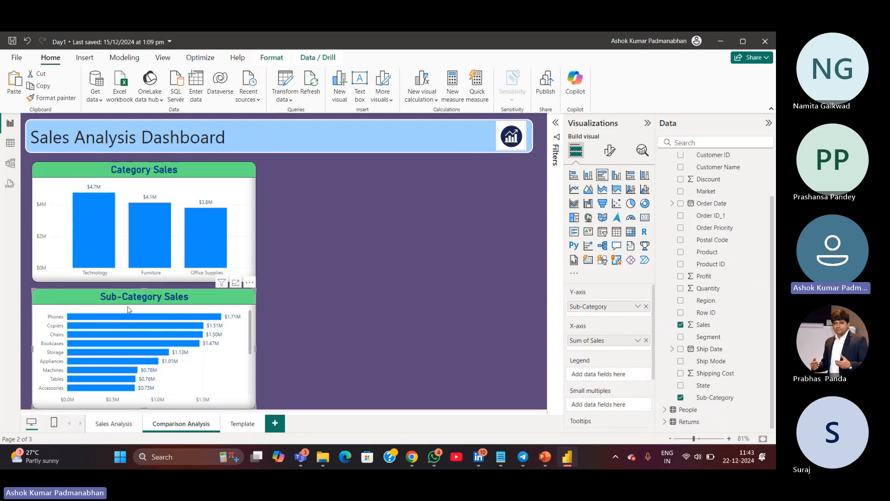
left_click(242, 270)
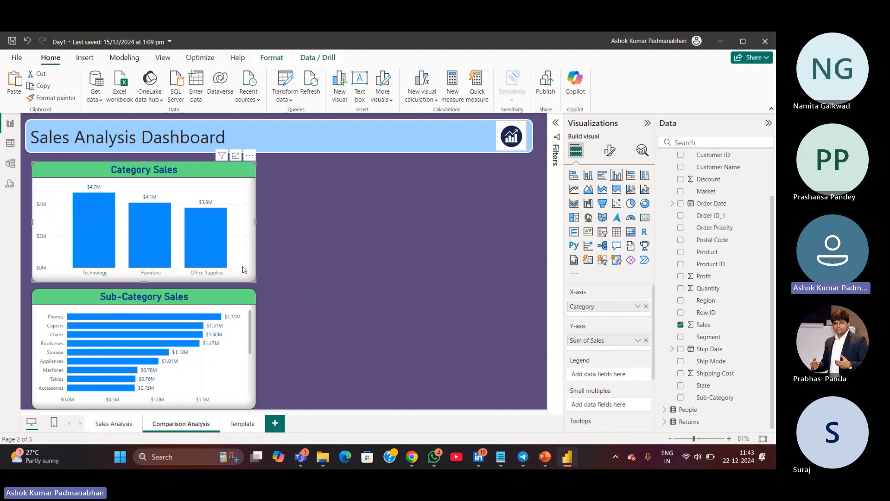
key("ctrl+c")
key("ctrl+v")
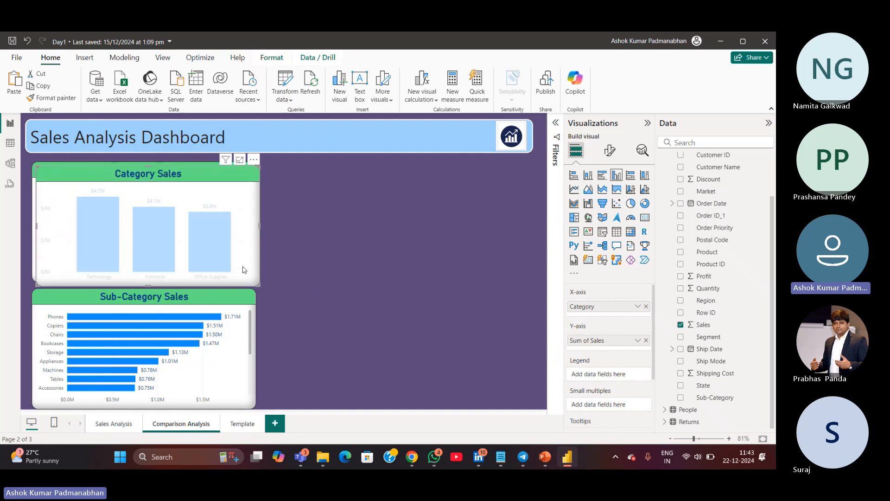
left_click_drag(245, 269, 483, 268)
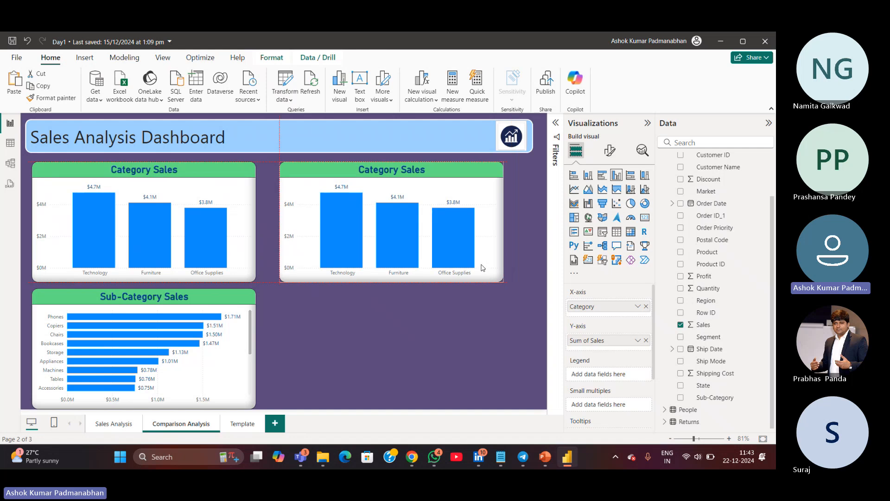
left_click_drag(482, 268, 482, 268)
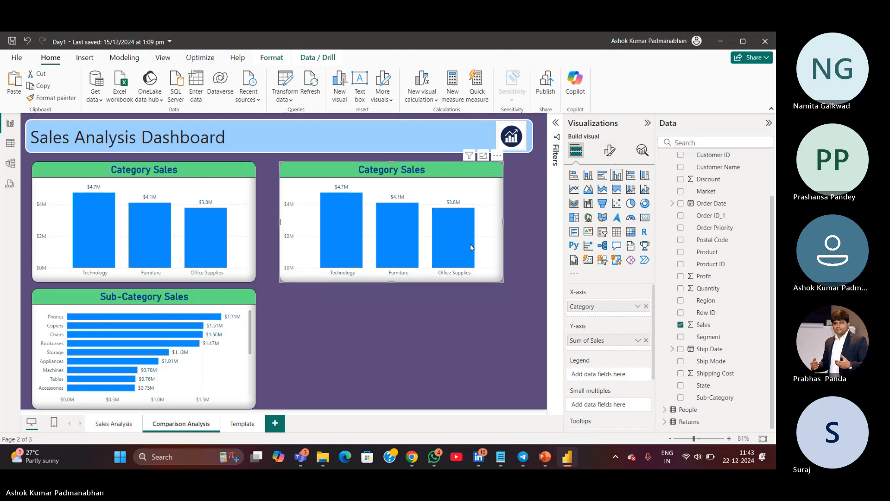
Rename the copied chart's title to "Category & Year Sales"
left_click(610, 150)
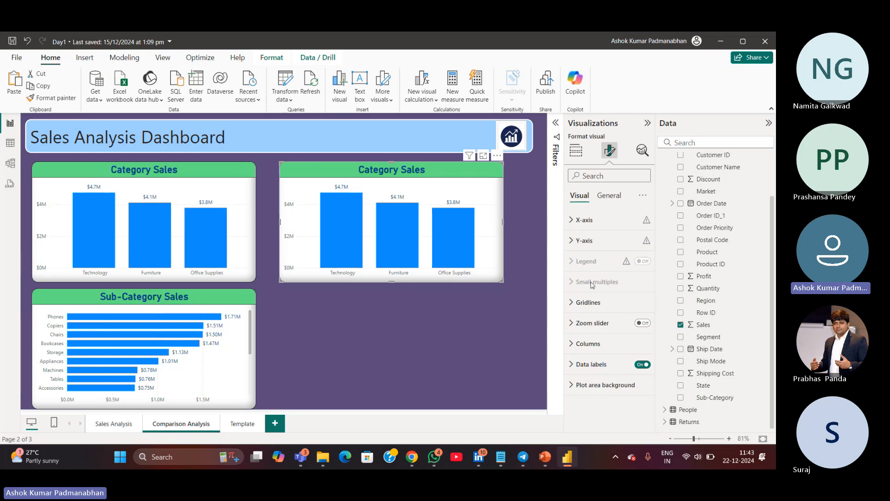
left_click(613, 201)
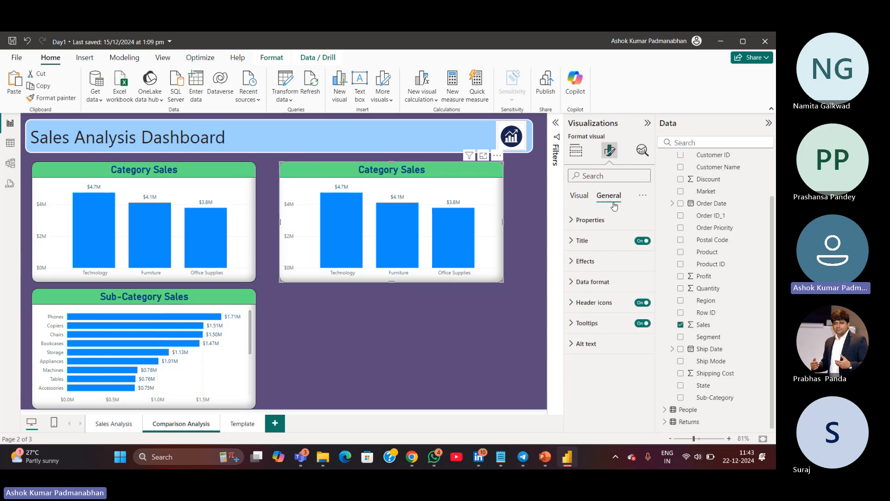
left_click(582, 241)
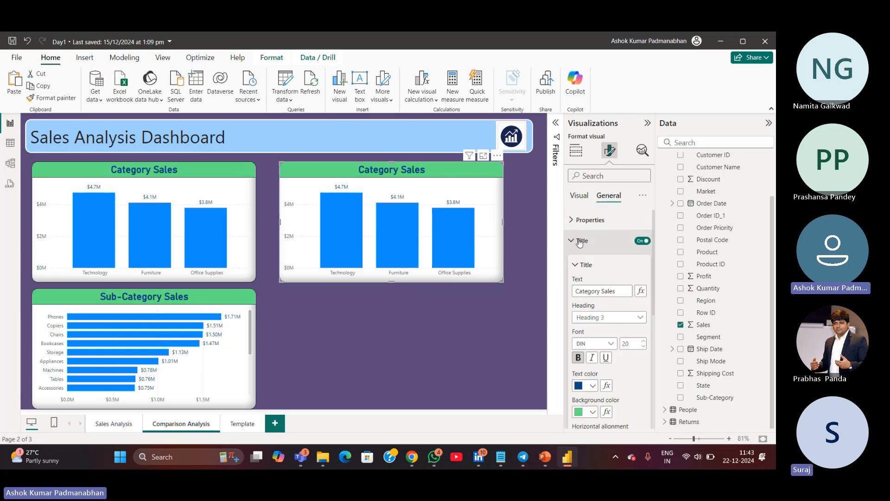
left_click(597, 291)
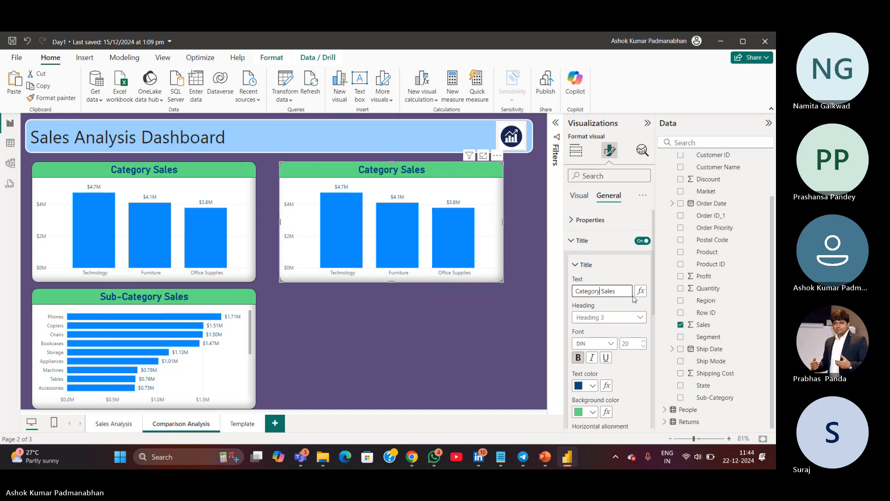
type("&")
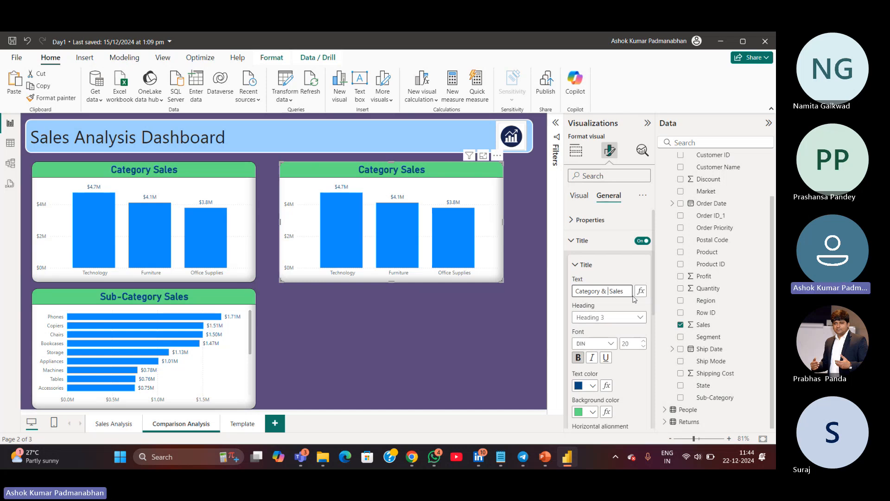
type(" Year")
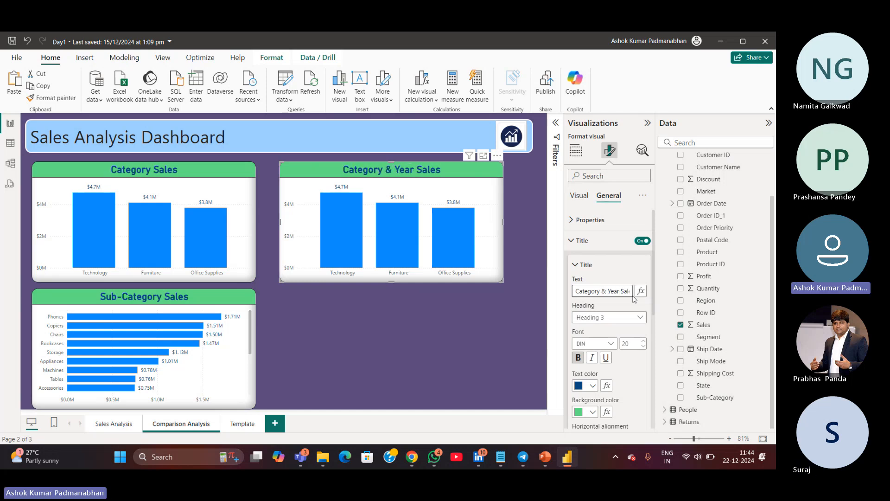
left_click(513, 307)
Add the Year level of the Order Date hierarchy to the Category & Year Sales chart's legend
left_click(488, 279)
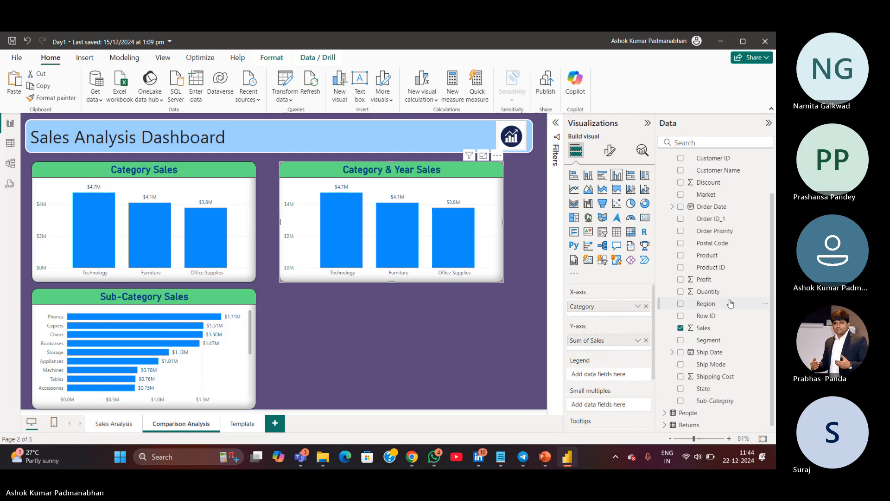
scroll(732, 303, "up", 2)
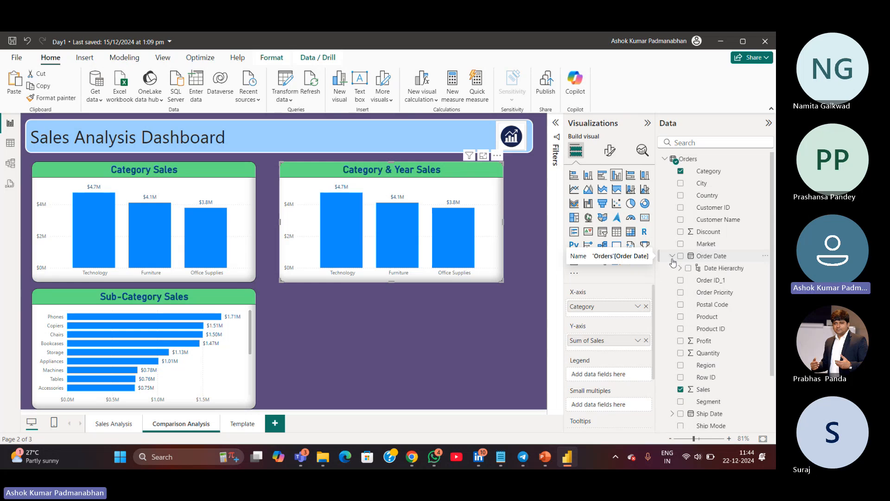
left_click(672, 258)
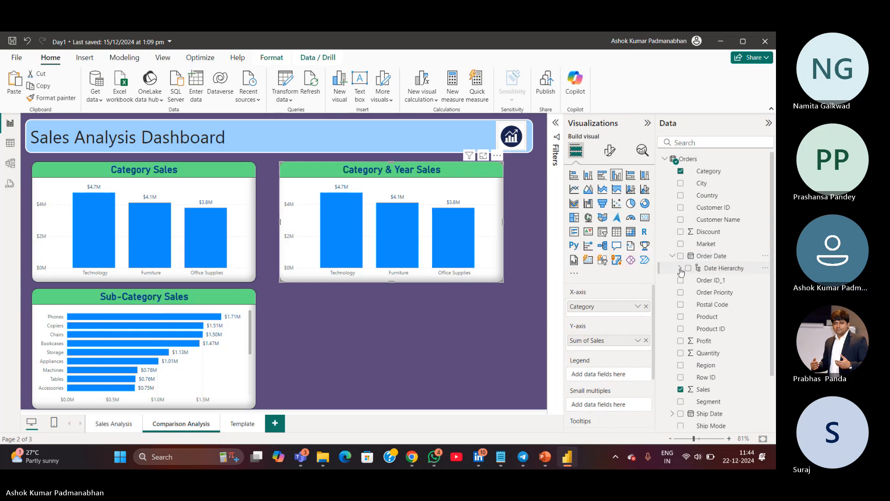
left_click(680, 269)
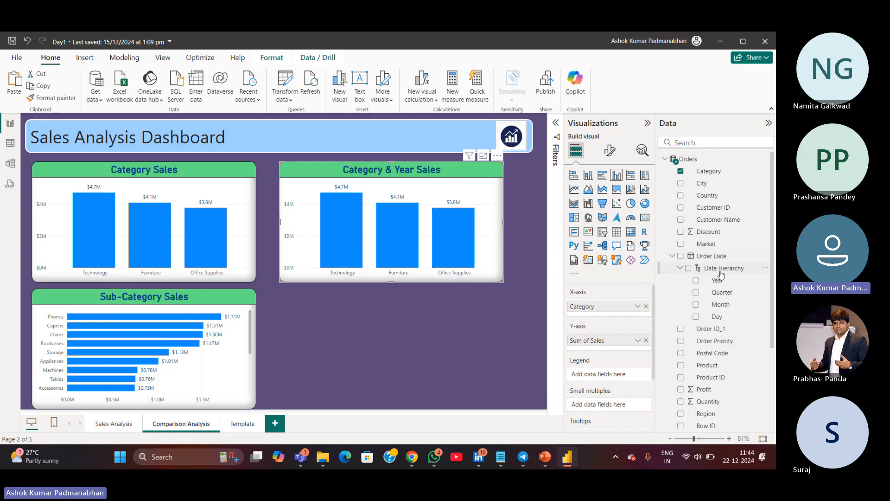
left_click(679, 268)
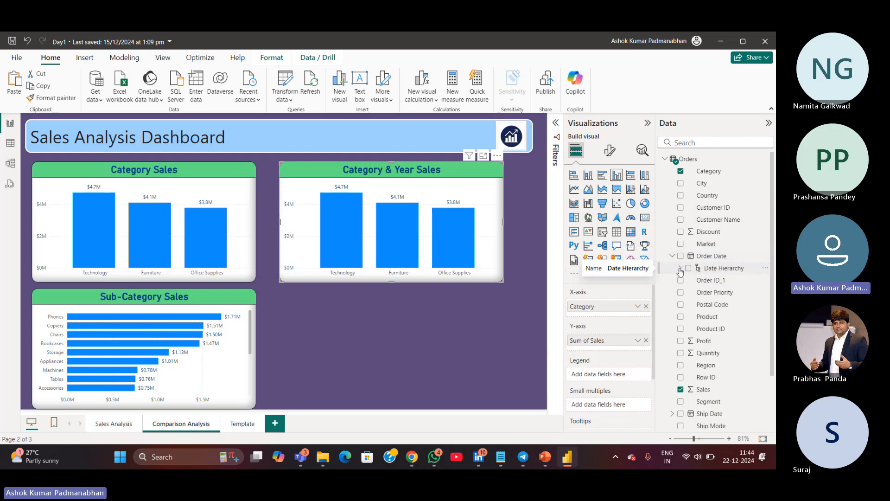
left_click(680, 268)
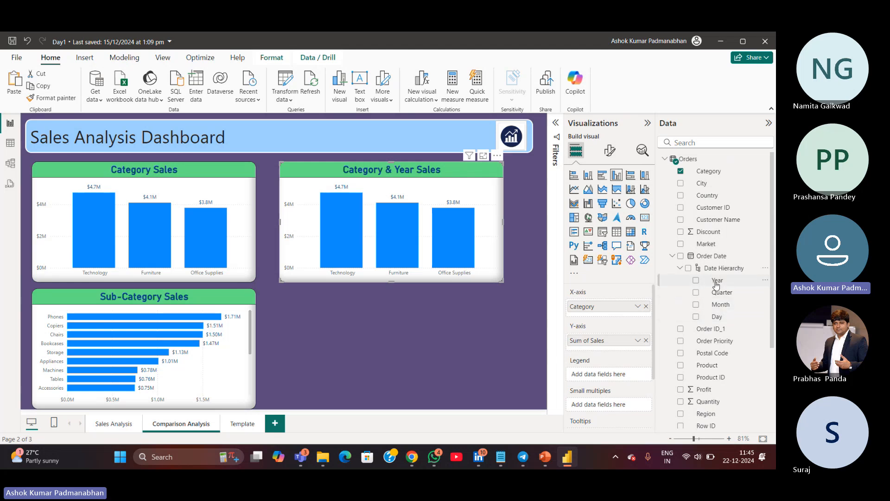
key("ctrl")
key("ctrl")
key("ctrl")
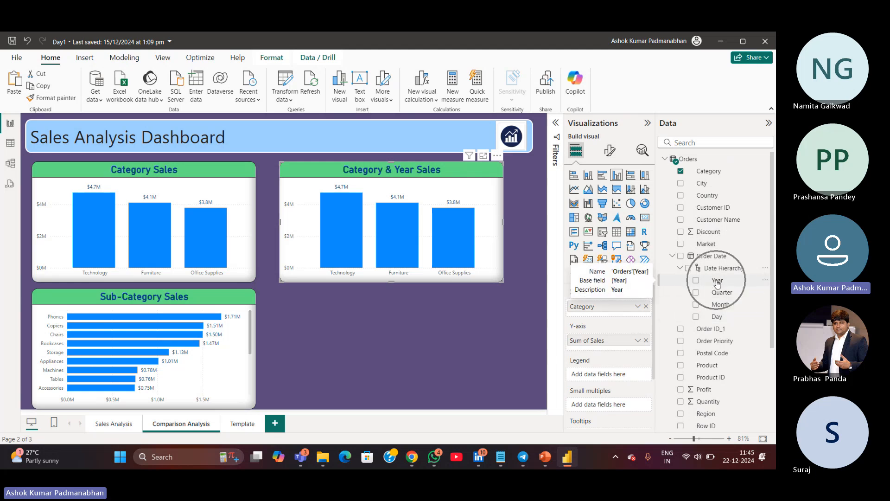
left_click_drag(720, 284, 617, 380)
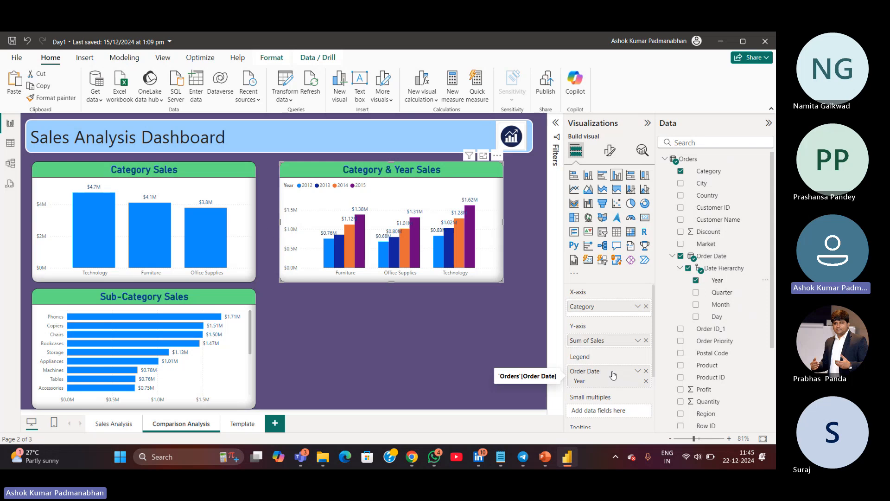
Save the report
left_click(296, 191)
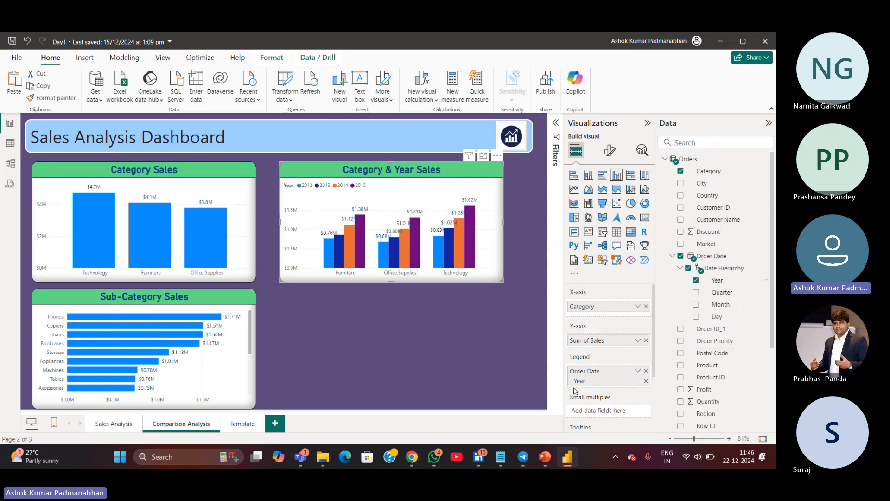
key("ctrl")
key("ctrl")
key("ctrl")
key("ctrl")
key("ctrl")
key("ctrl")
key("ctrl")
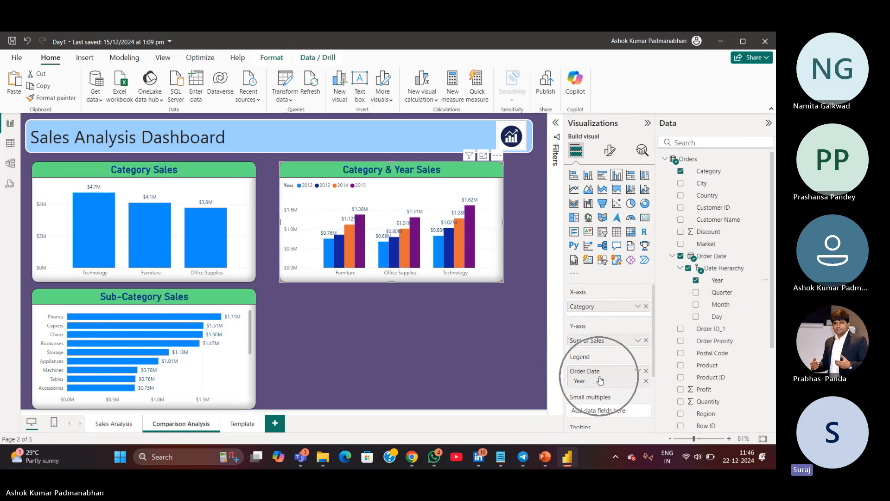
key("ctrl")
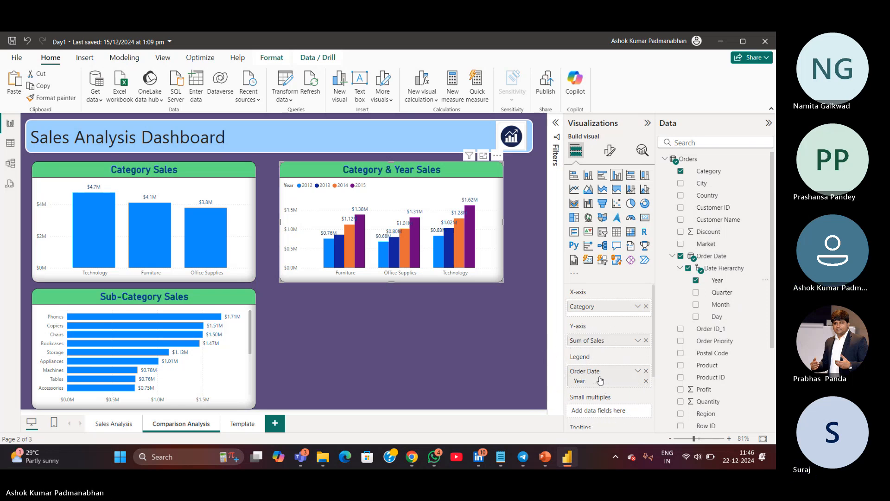
left_click(13, 44)
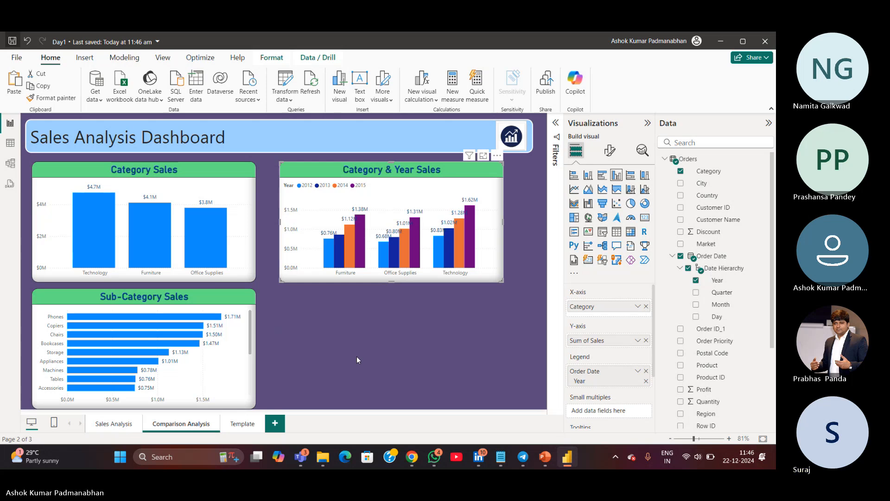
Compare the field settings of the Category Sales chart and the Category & Year Sales chart
left_click(245, 261)
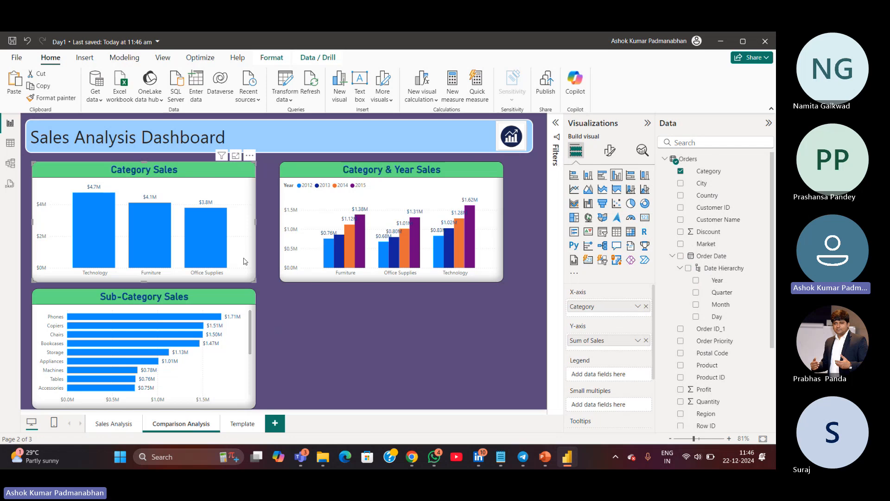
key("ctrl")
key("ctrl")
key("ctrl")
key("ctrl")
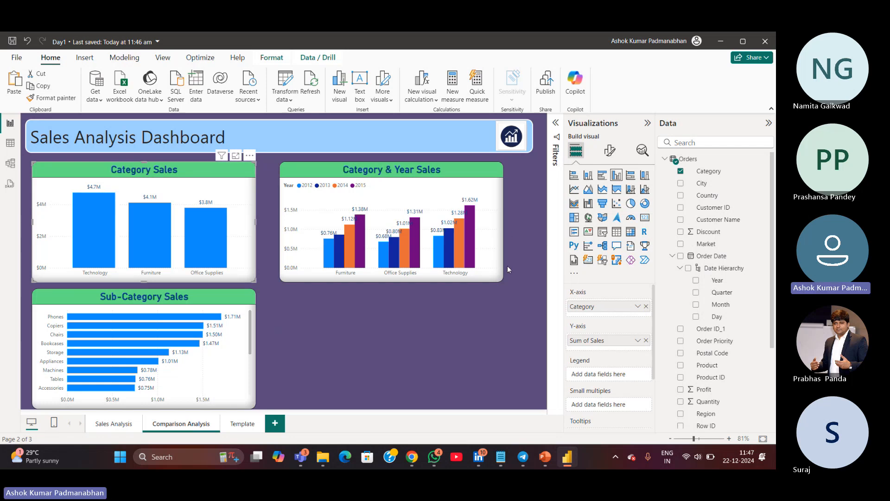
left_click(487, 278)
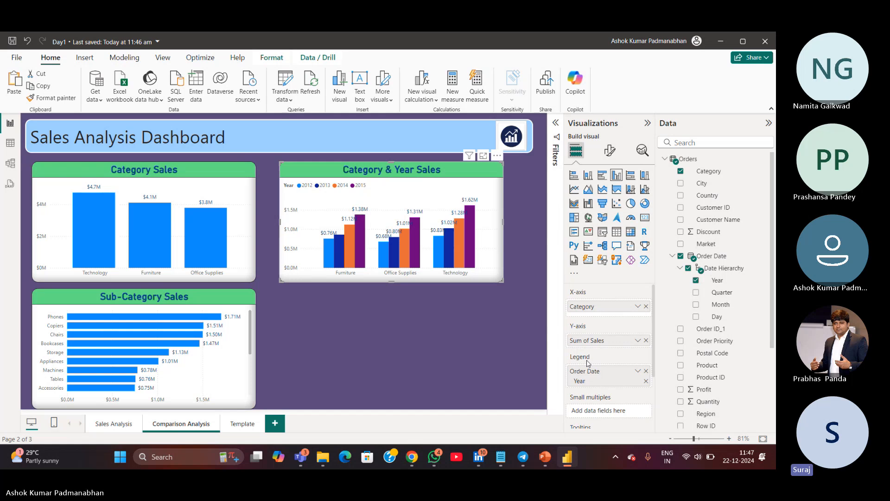
left_click(248, 237)
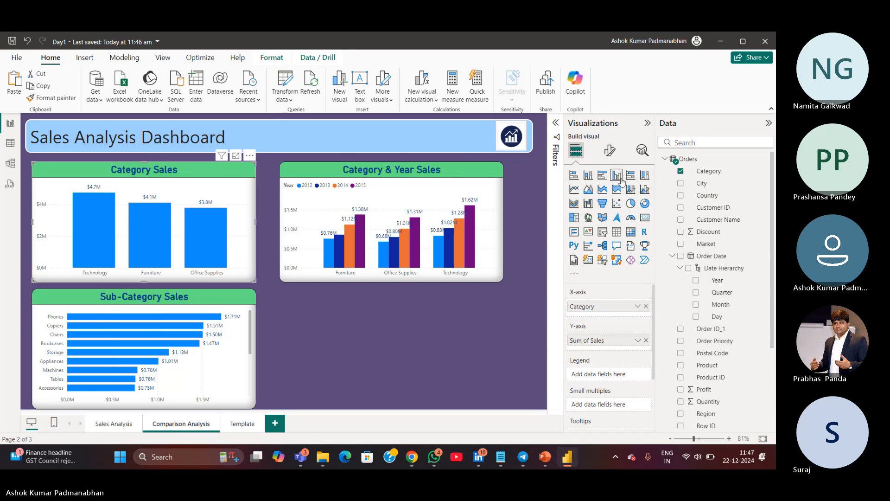
left_click(621, 179)
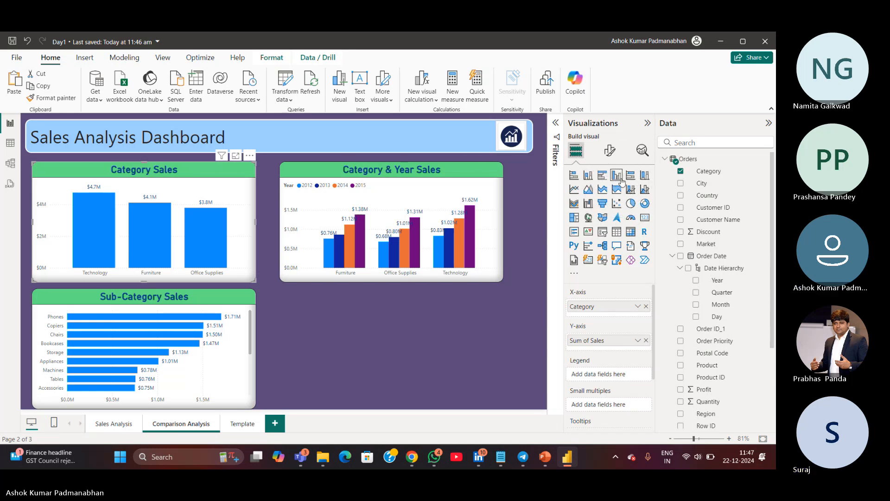
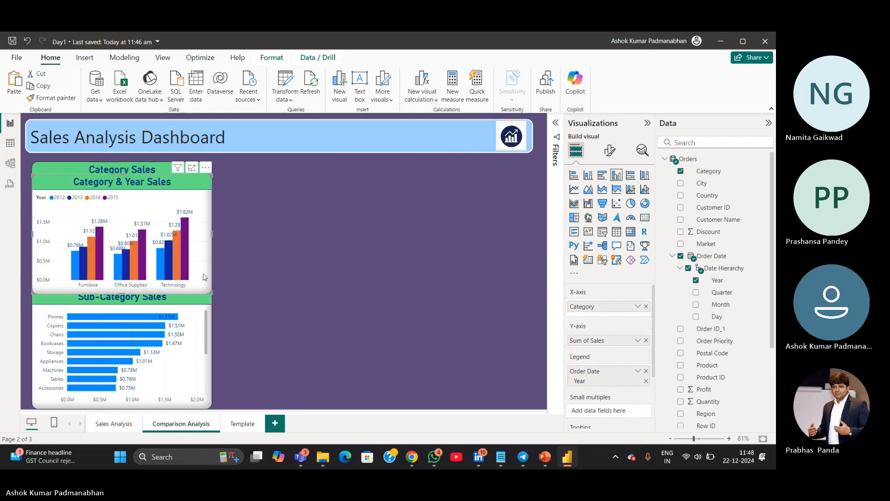
Move the Category & Year Sales chart off the Category Sales chart to sit beside it
left_click_drag(204, 276, 399, 265)
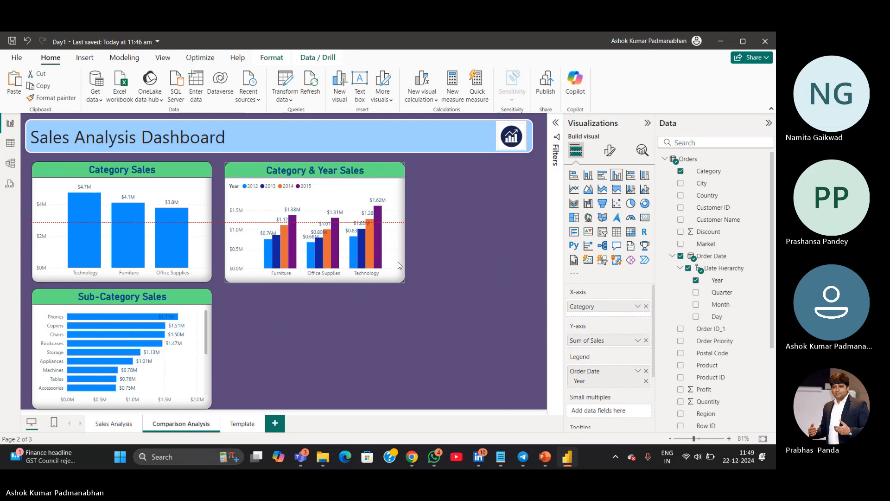
left_click(368, 349)
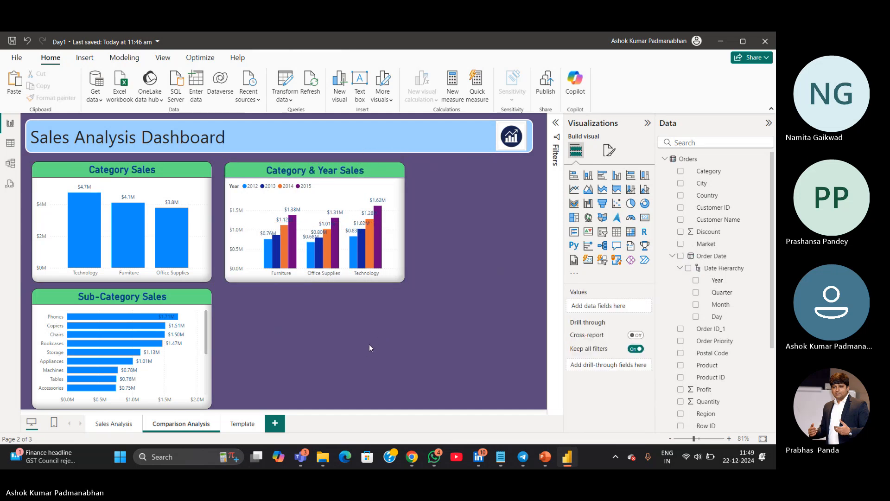
Switch to Notepad and add KPI list item "10. Category& Year Sales" followed by a new item numbered 11
mouse_move(500, 458)
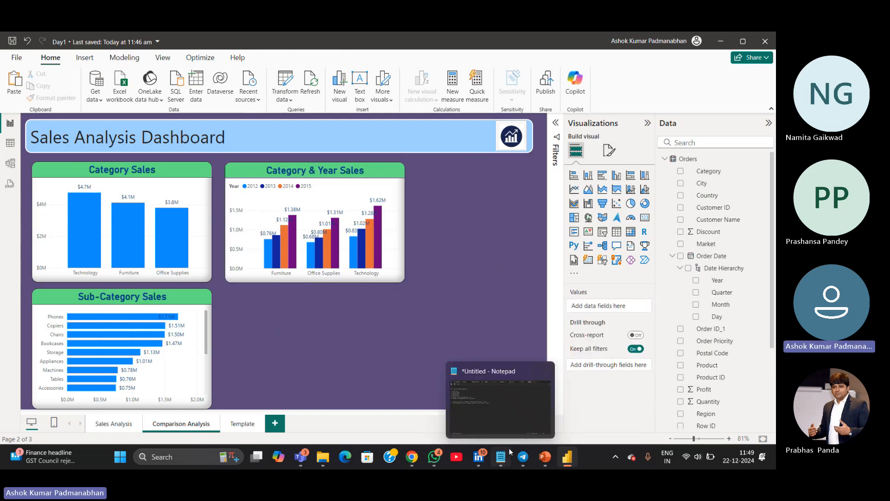
left_click(498, 427)
left_click(344, 212)
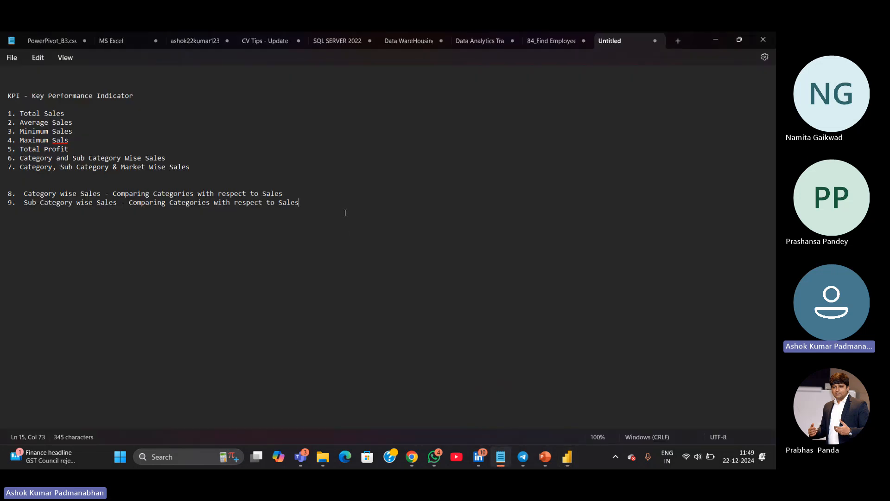
key("Return")
type("10.")
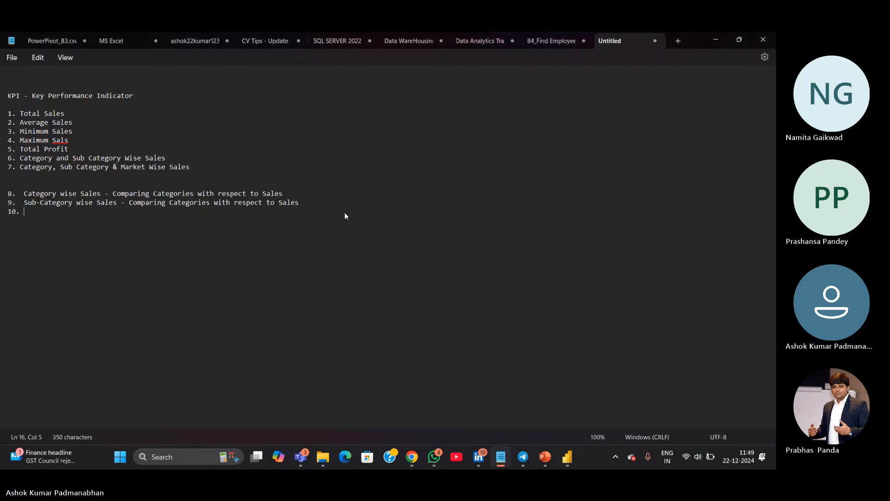
type(" Category")
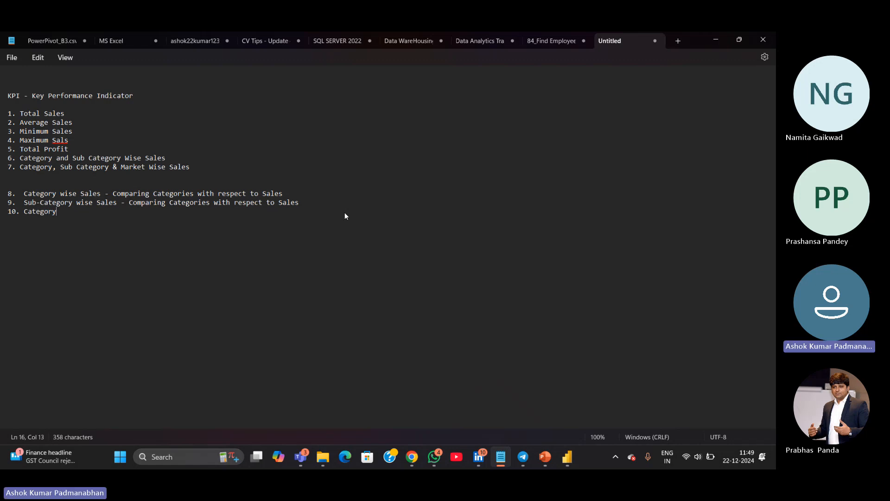
type("& Year Sales")
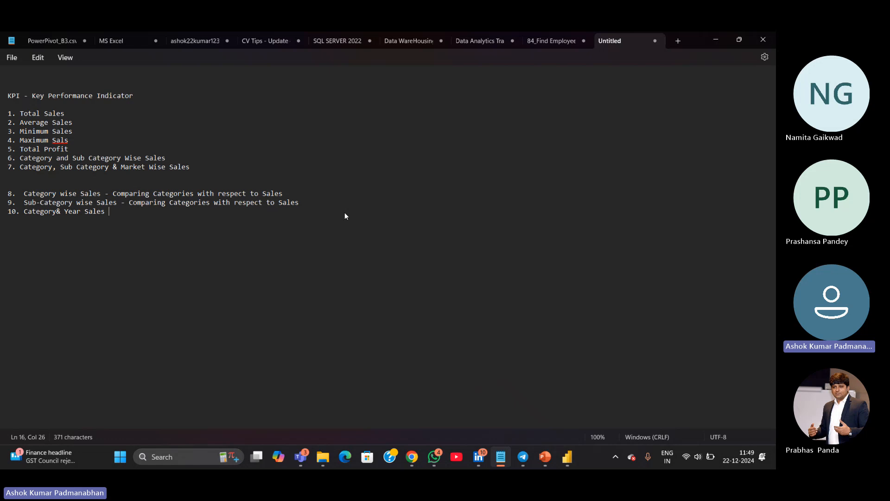
key("BackSpace")
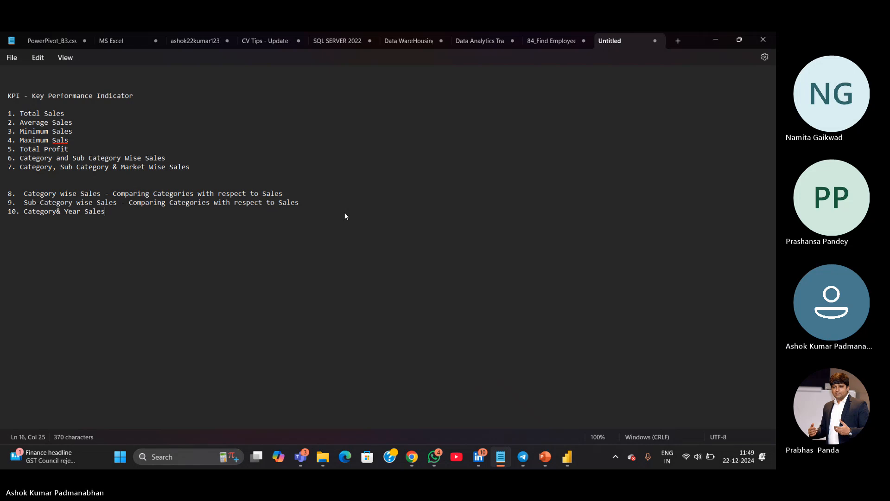
key("Return")
type("11.")
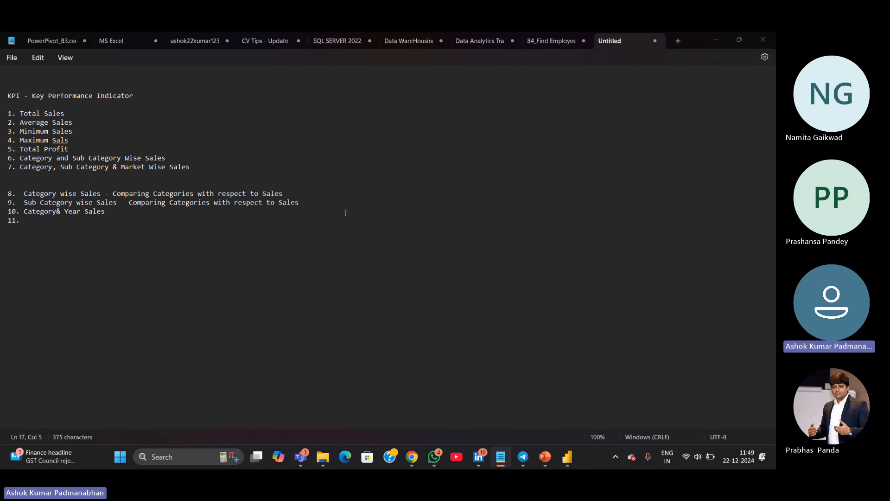
key("alt+Tab")
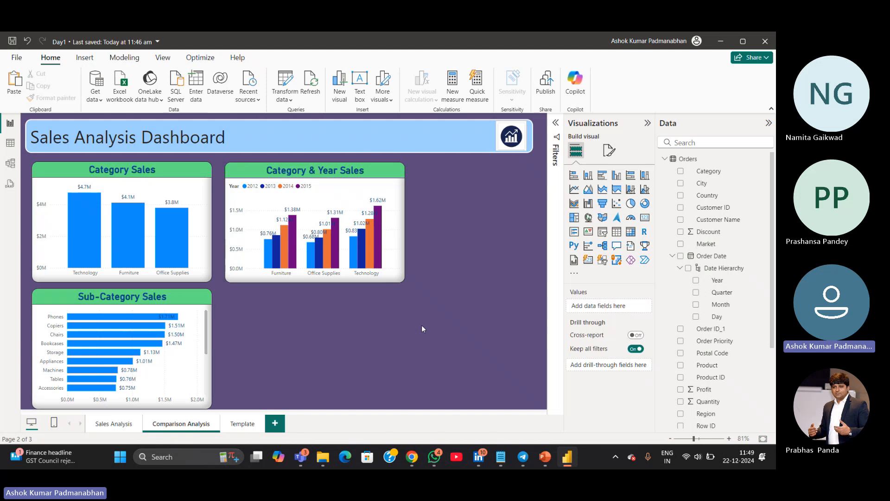
key("alt+Tab")
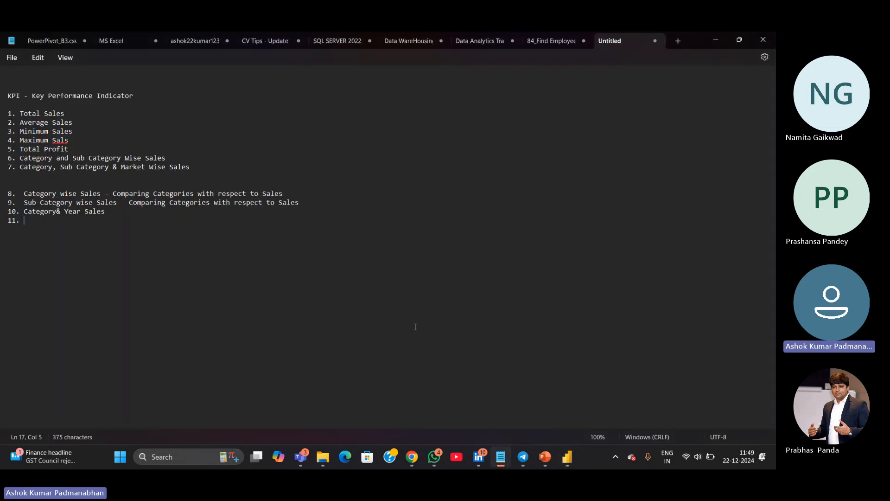
key("alt+Tab")
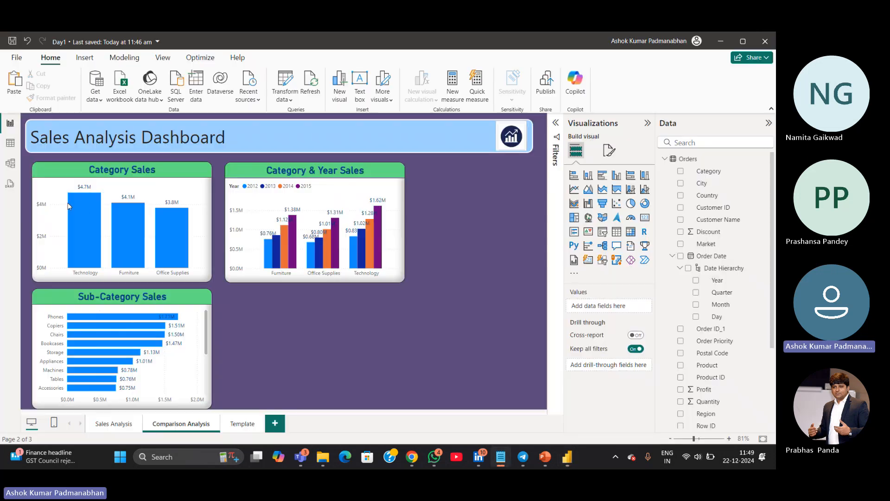
mouse_move(85, 210)
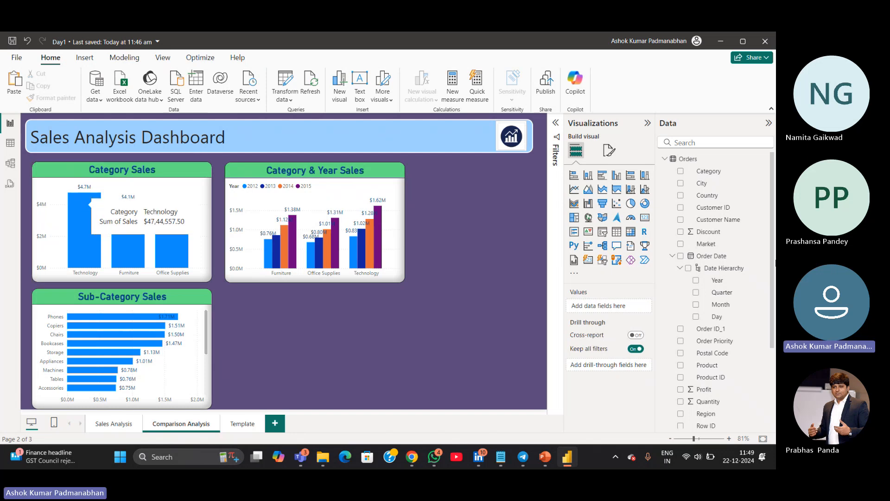
Write item 11 in the Notepad KPI list as "Profit by Market & Category wise"
key("alt+Tab")
type("Profi")
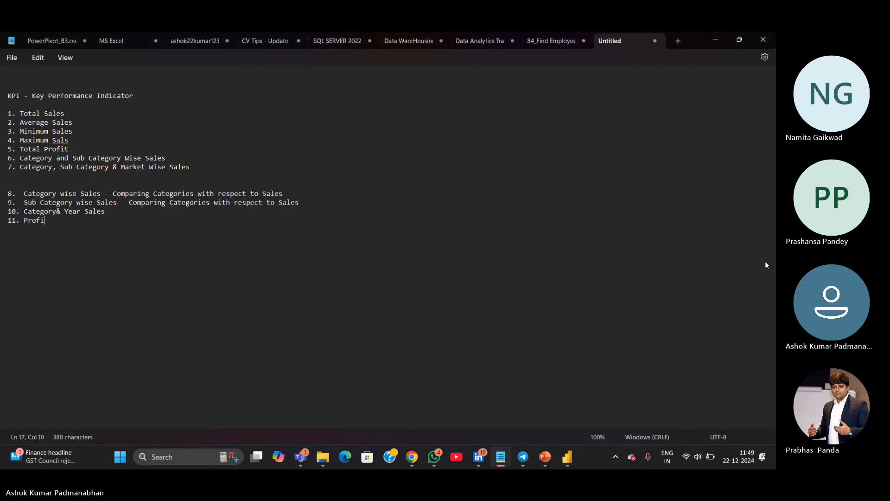
type("t by Market")
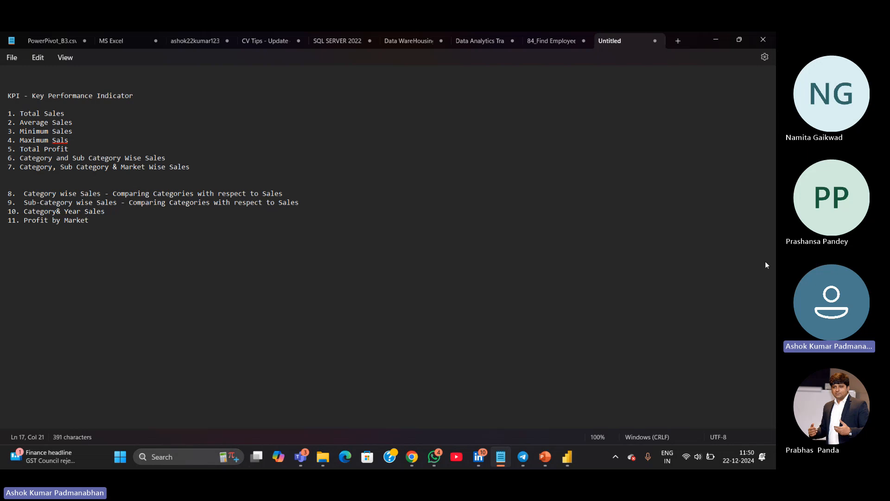
type(" & Category wise")
Back in the report, add a 100% stacked column chart below the Category & Year Sales chart and widen it slightly
key("alt+Tab")
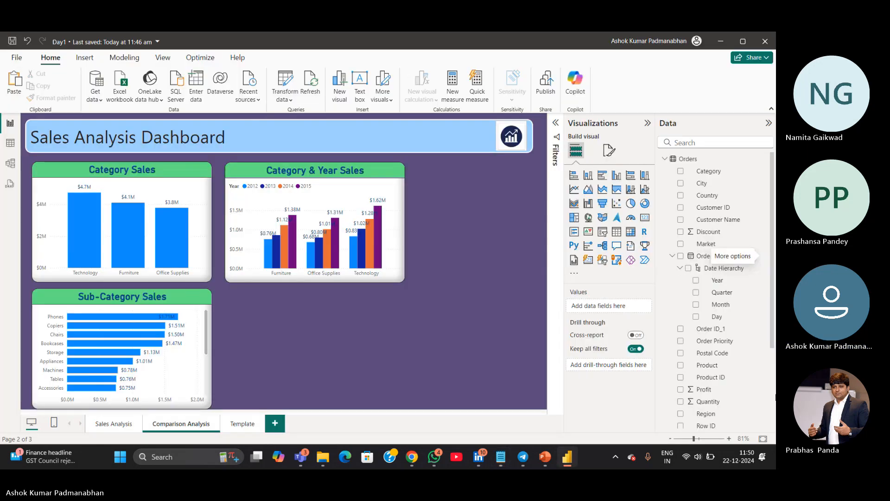
left_click(645, 179)
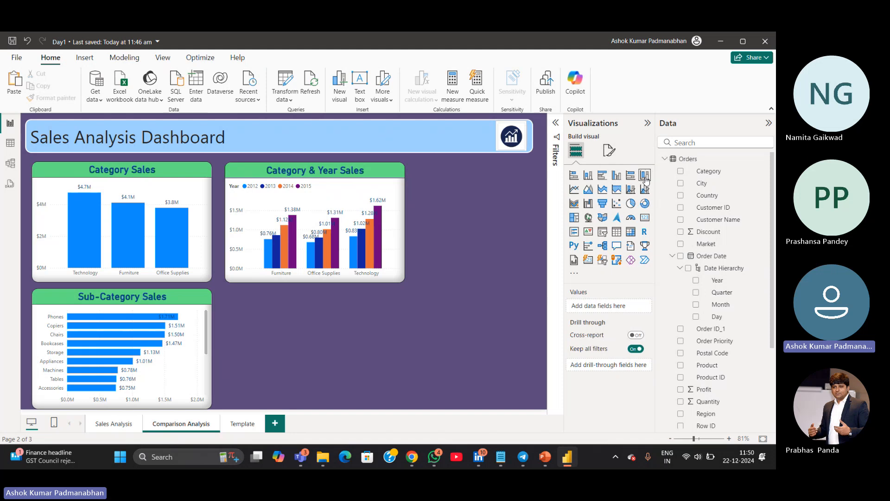
key("ctrl")
key("ctrl")
key("ctrl")
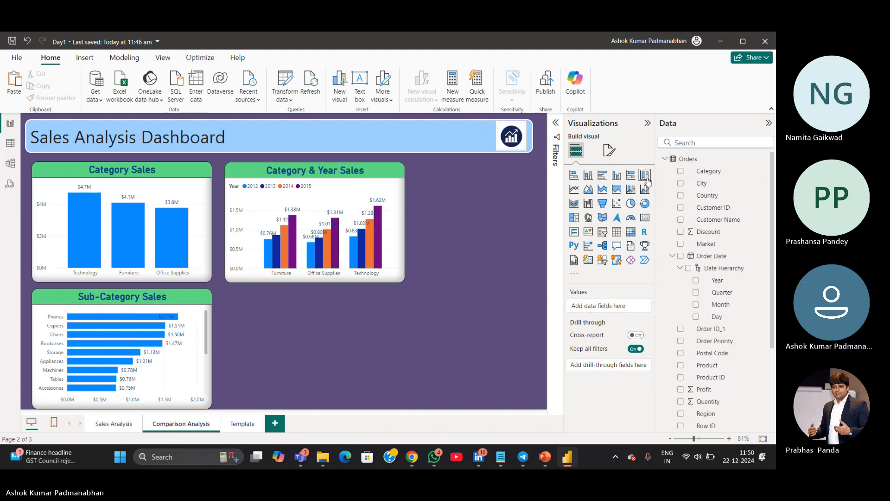
key("ctrl")
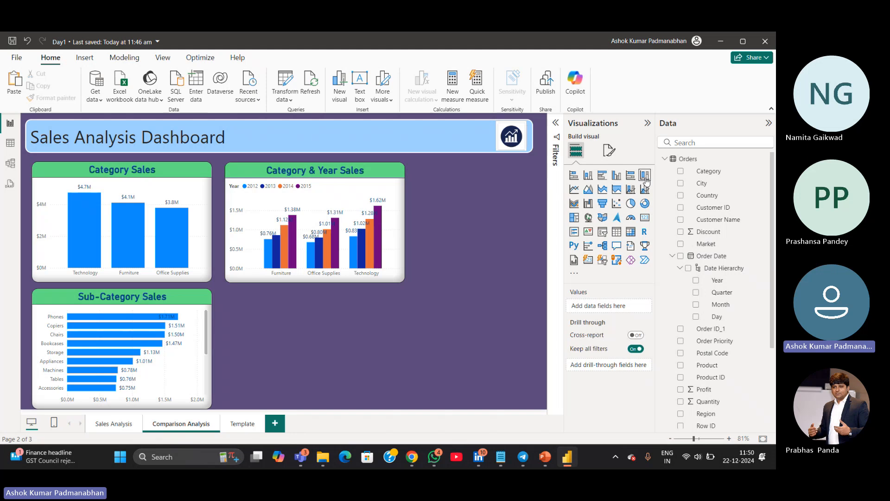
left_click(646, 180)
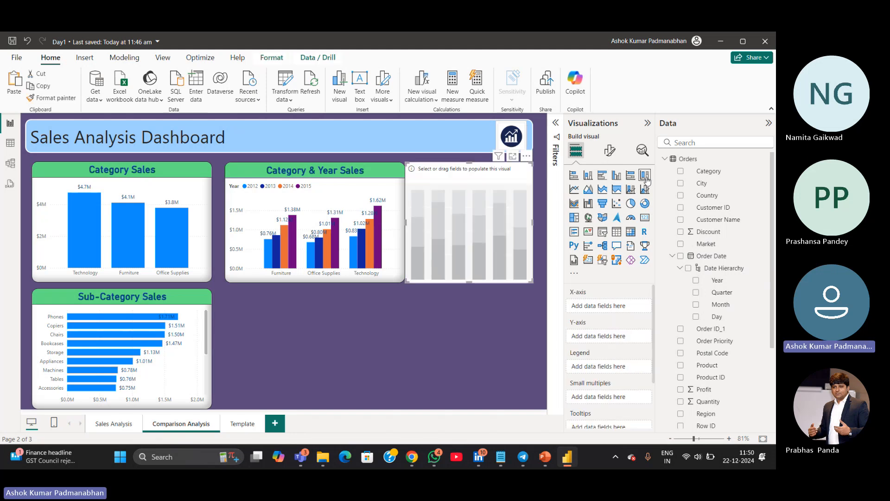
left_click_drag(464, 172, 263, 305)
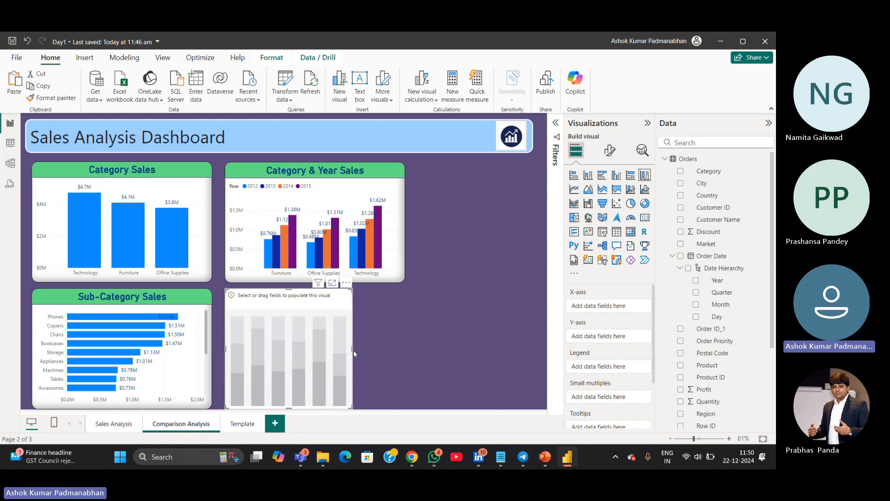
left_click_drag(353, 353, 401, 352)
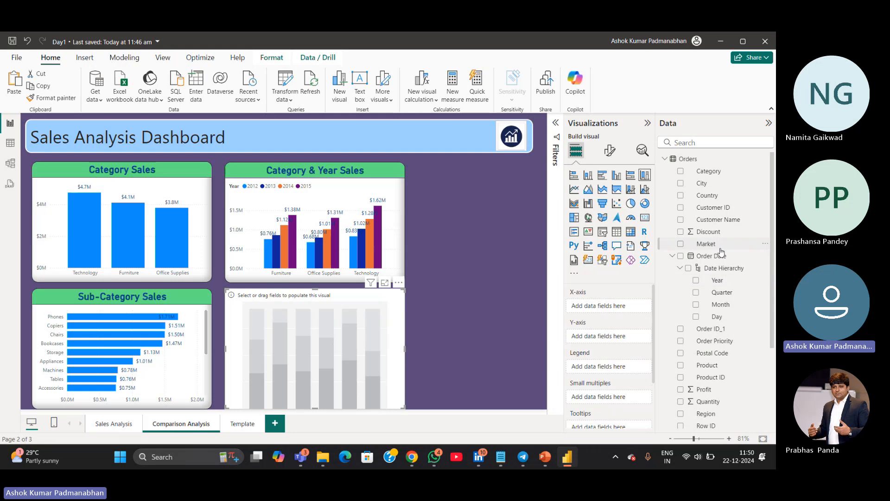
Build the new chart with Market on the X-axis, Profit on the Y-axis and Category as the legend
left_click_drag(708, 245, 599, 305)
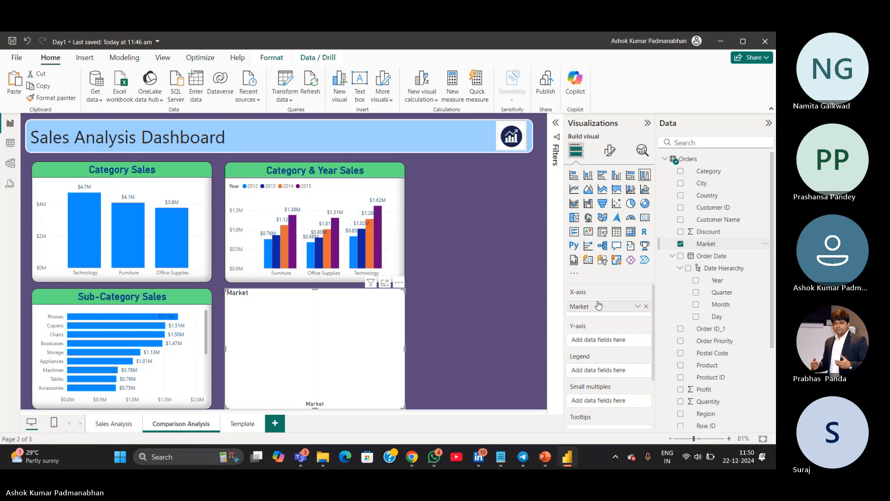
scroll(705, 408, "down", 3)
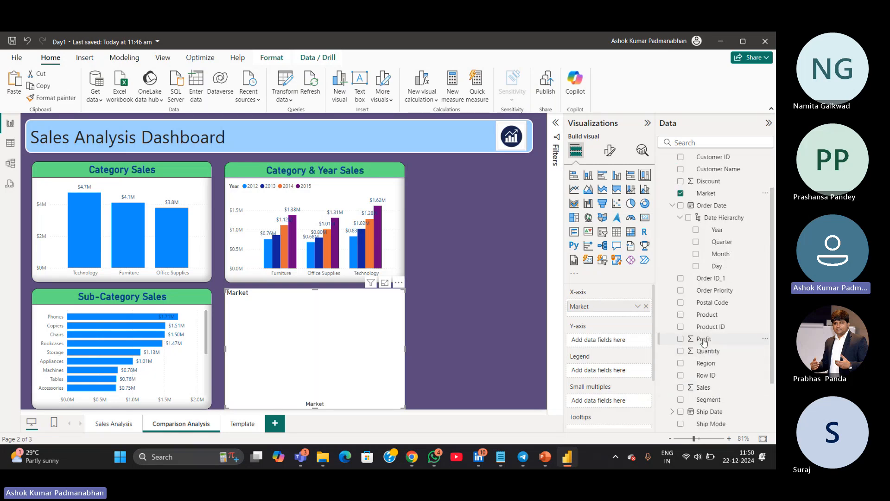
left_click_drag(704, 341, 598, 342)
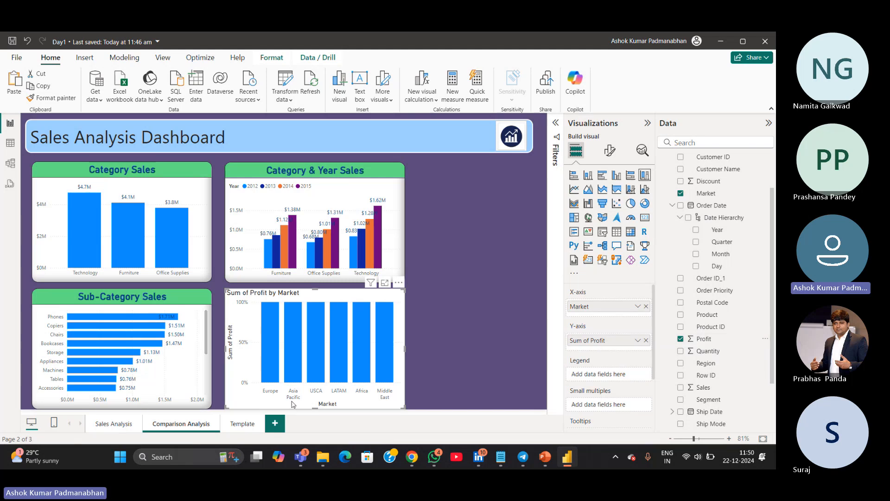
mouse_move(322, 457)
mouse_move(377, 342)
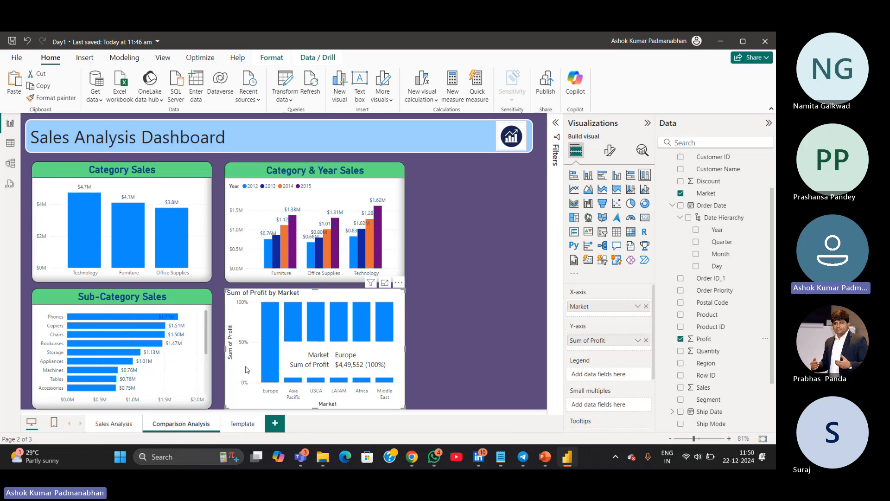
mouse_move(270, 357)
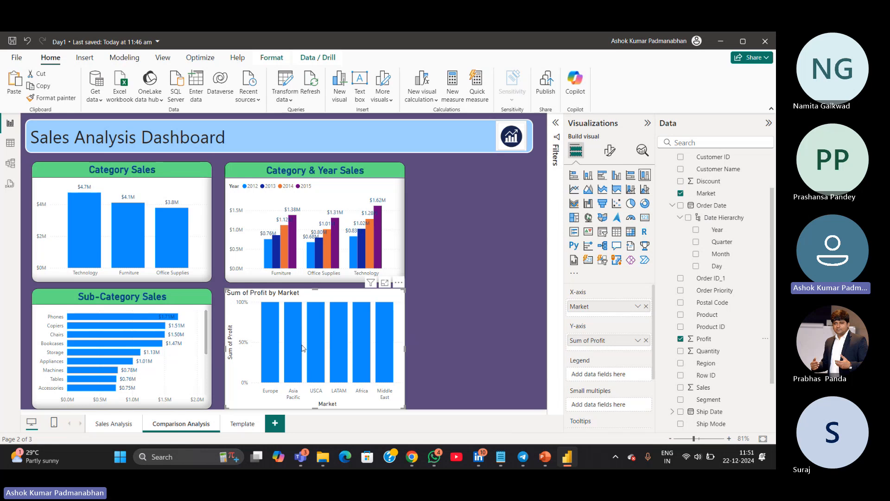
mouse_move(277, 338)
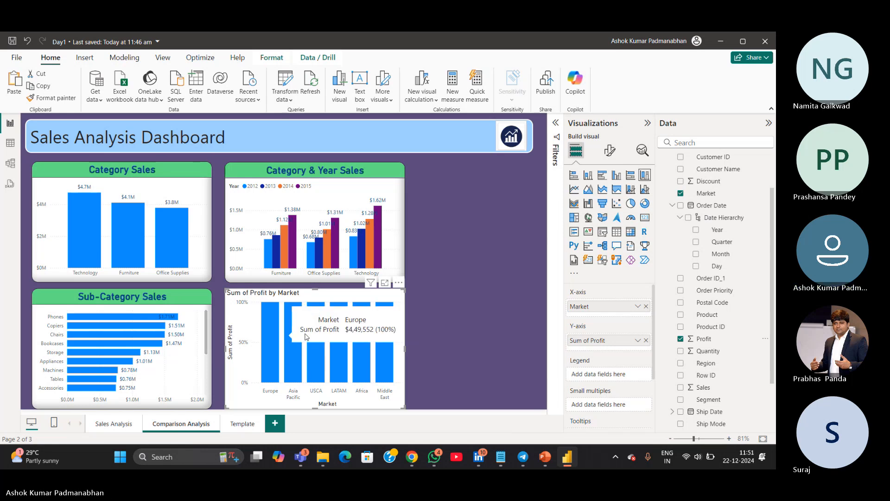
scroll(717, 259, "up", 2)
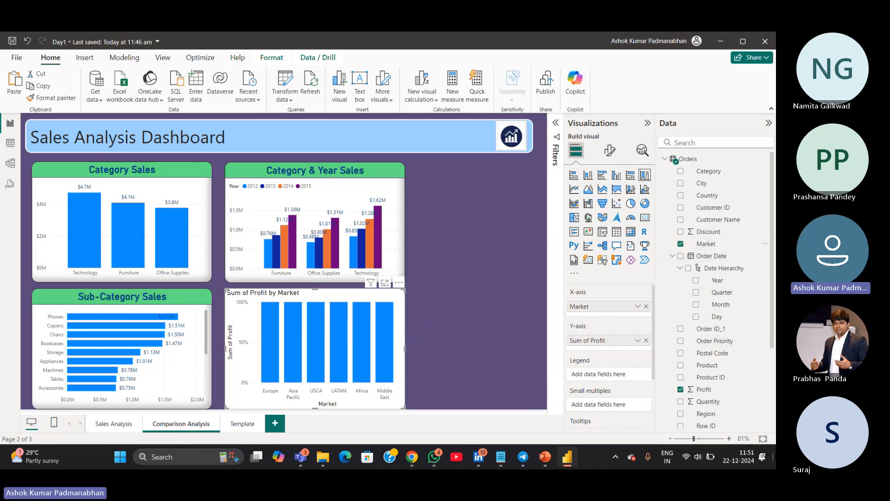
left_click_drag(708, 171, 595, 373)
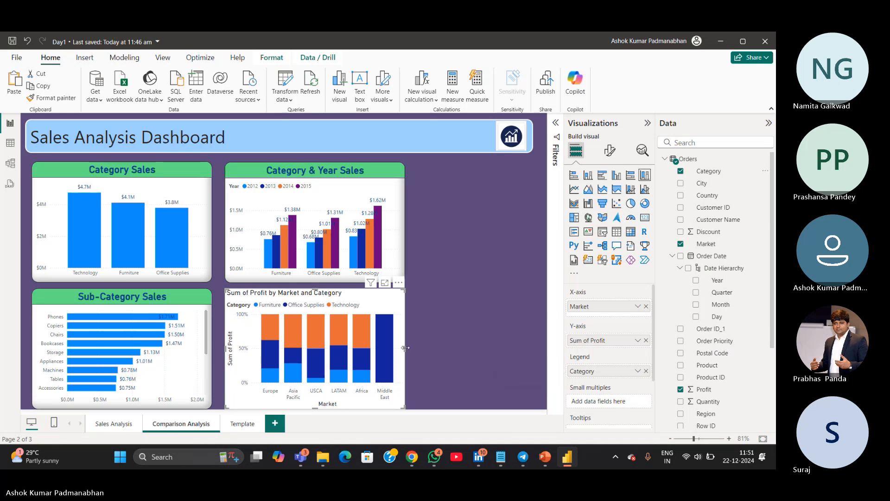
Widen the profit chart and copy the Category & Year Sales chart's formatting onto it with Format painter
left_click_drag(405, 347, 432, 348)
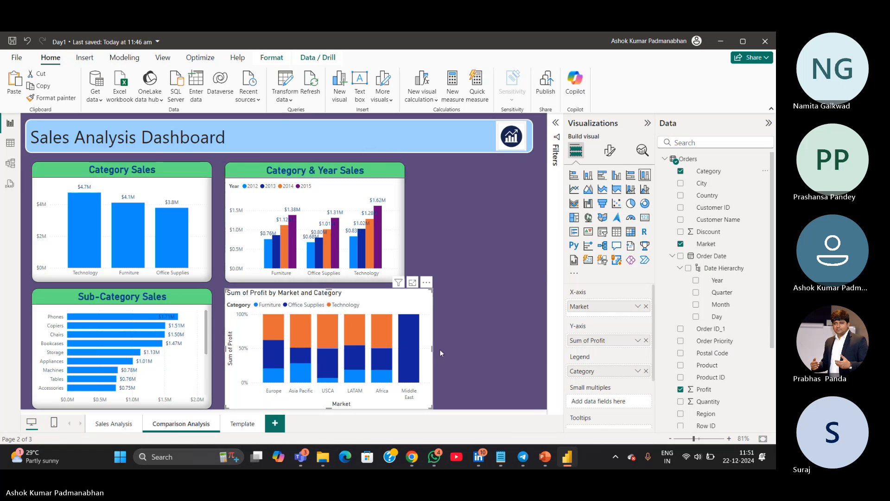
left_click_drag(439, 350, 460, 346)
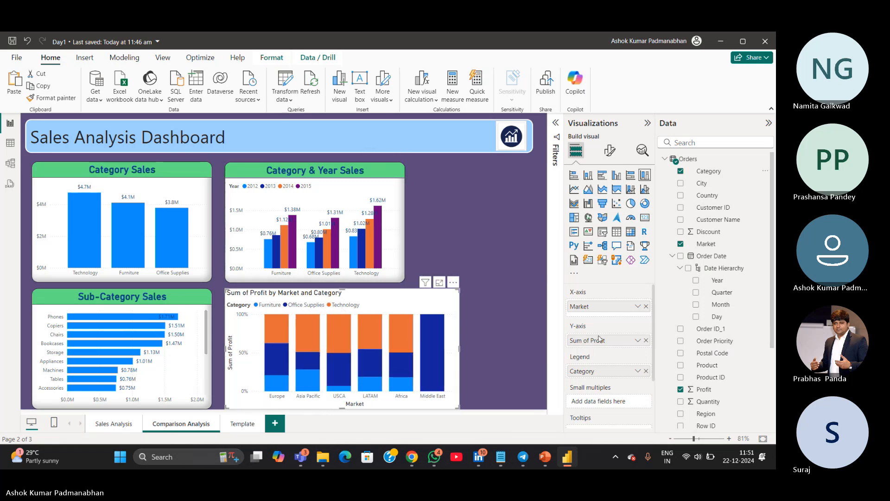
left_click(400, 196)
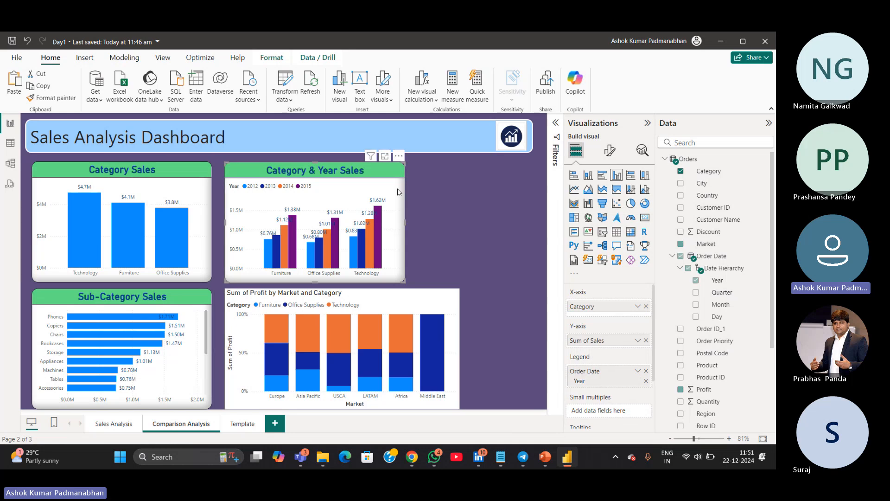
left_click(51, 98)
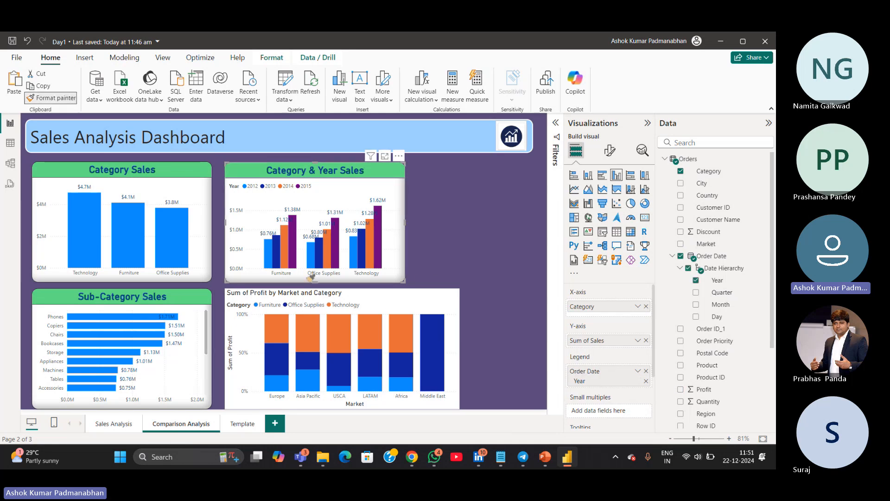
left_click(392, 306)
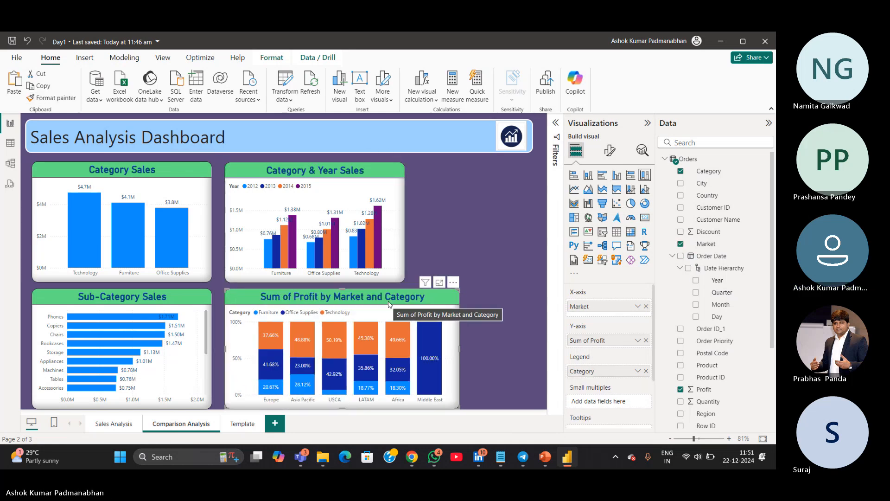
mouse_move(300, 398)
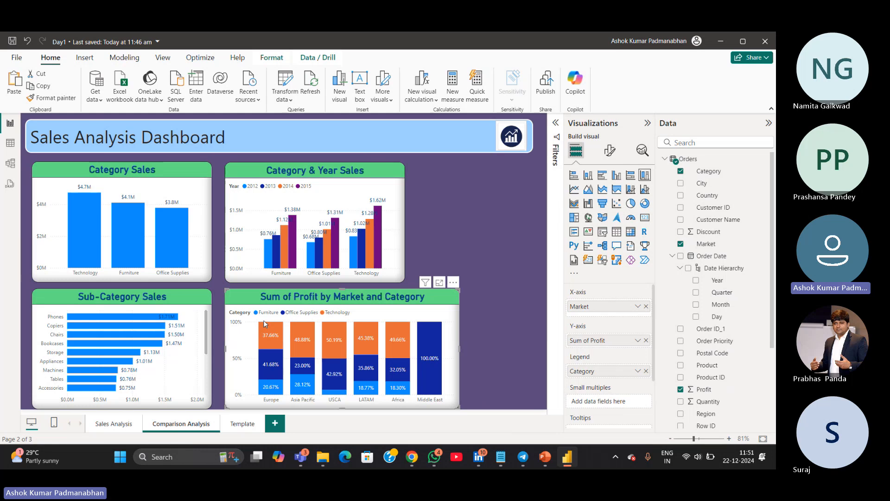
Rename the profit chart's title to "Profit by Market & Category"
mouse_move(266, 386)
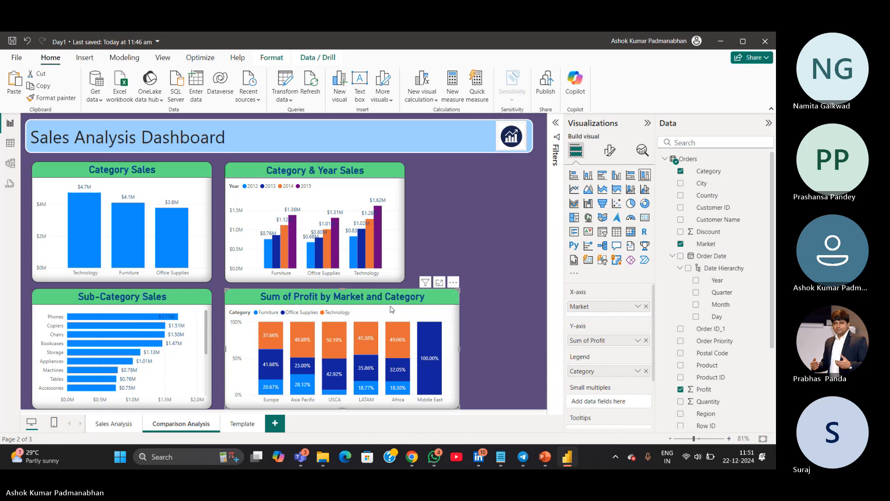
left_click(610, 149)
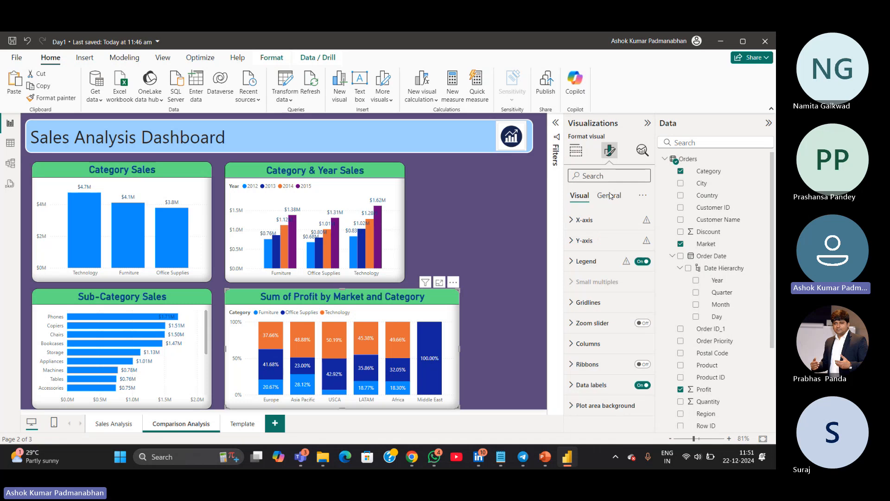
left_click(609, 196)
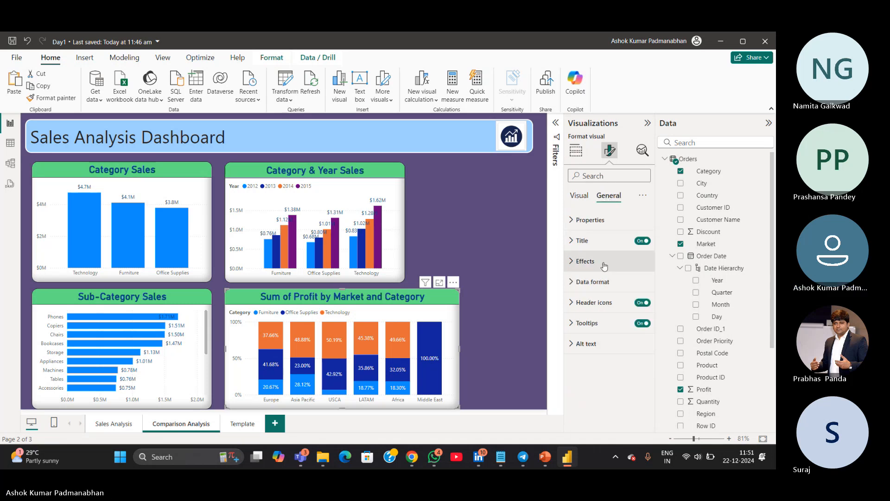
left_click(575, 249)
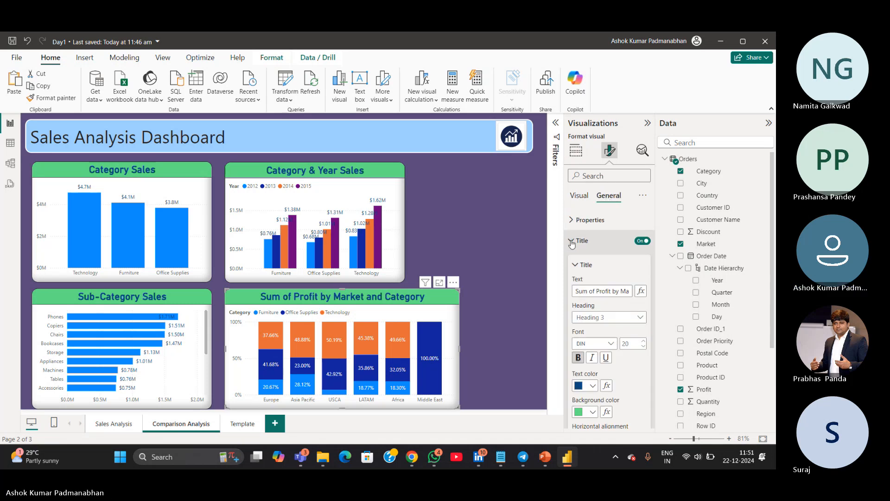
left_click(596, 291)
key("BackSpace")
key("BackSpace")
key("BackSpace")
key("BackSpace")
key("BackSpace")
key("BackSpace")
key("BackSpace")
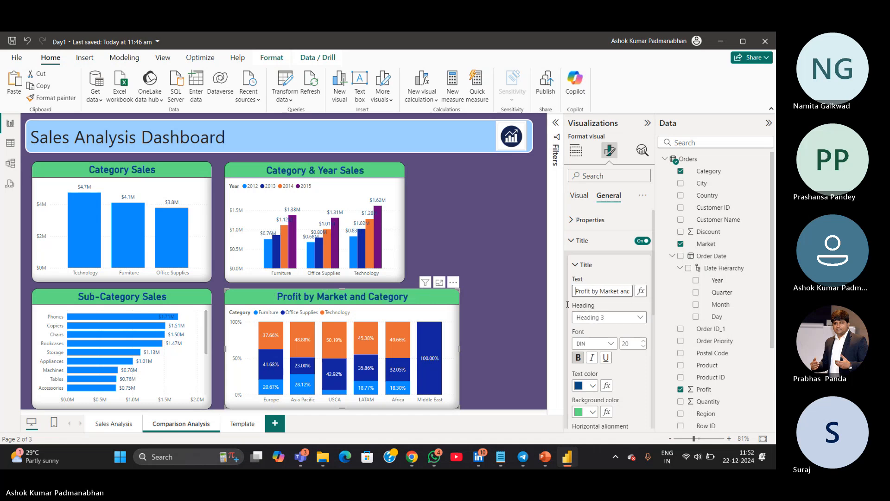
double_click(625, 292)
type("&")
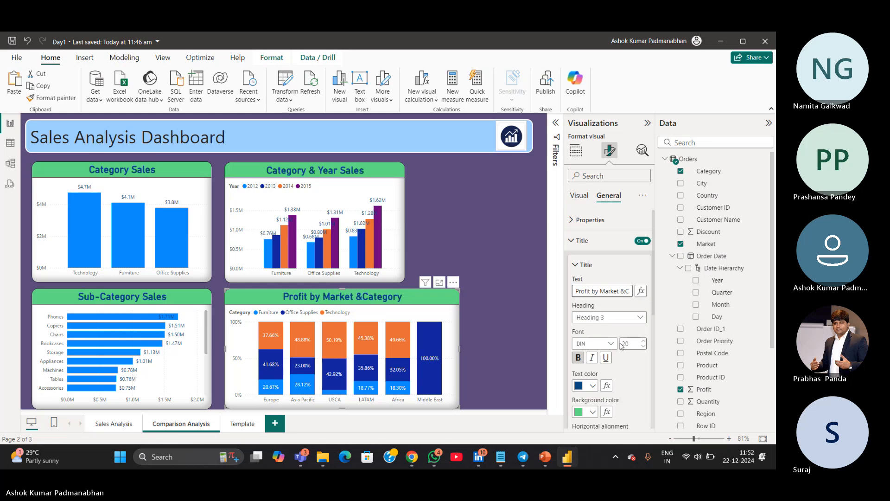
left_click(512, 334)
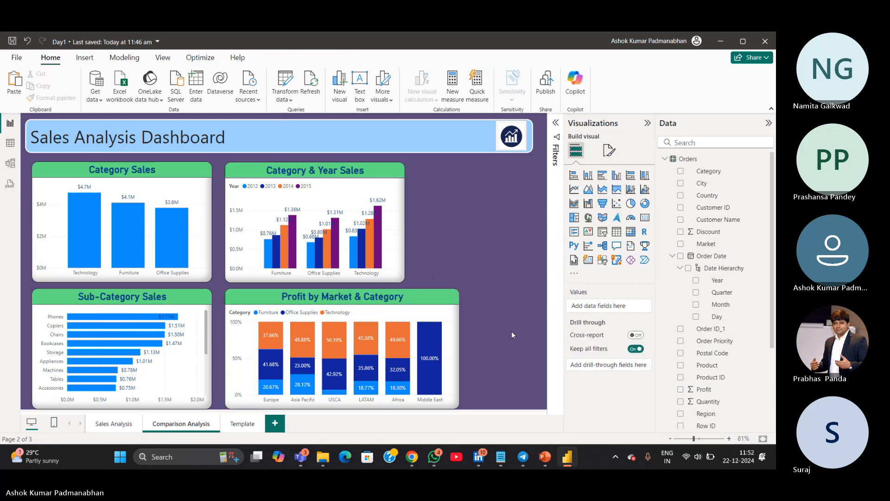
Narrow the profit chart to about the width of the Category & Year Sales chart above it
left_click(460, 356)
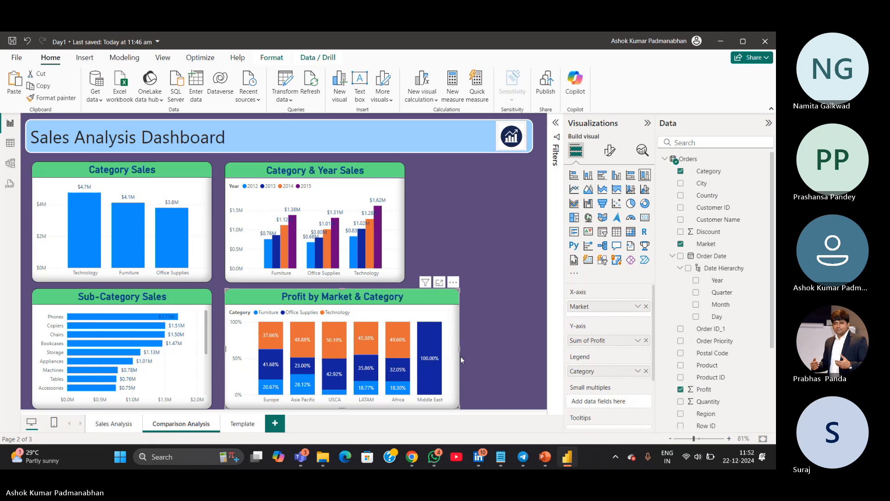
left_click_drag(459, 349, 402, 344)
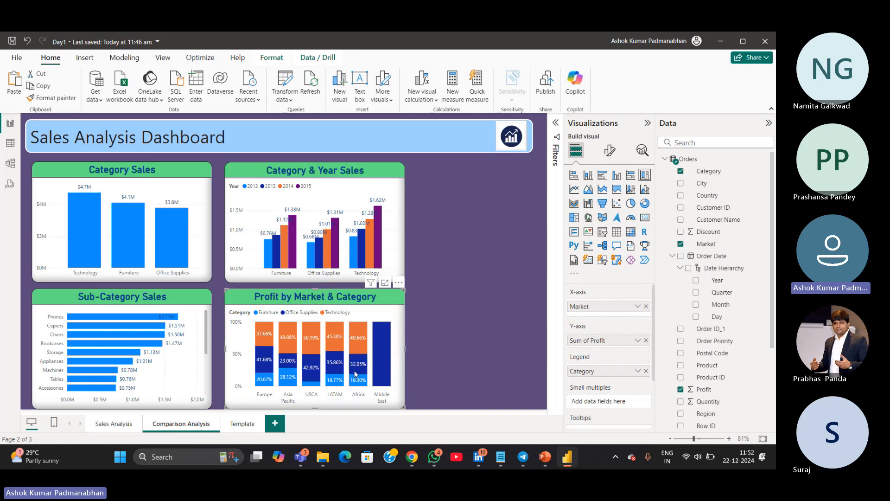
mouse_move(356, 373)
mouse_move(267, 385)
mouse_move(265, 368)
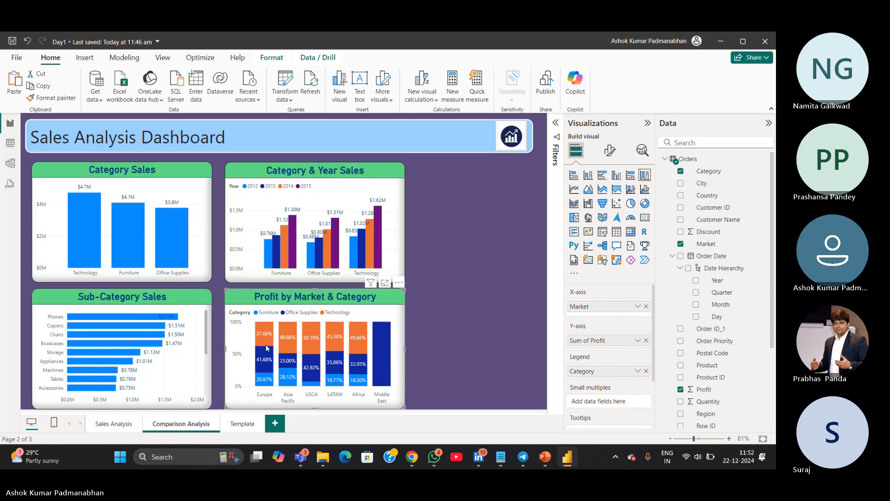
Save the report
mouse_move(266, 343)
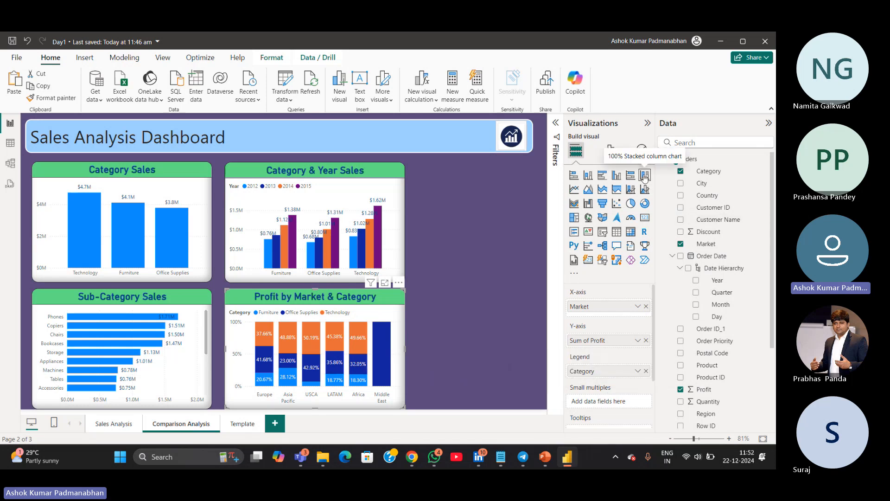
key("ctrl")
key("ctrl")
key("ctrl")
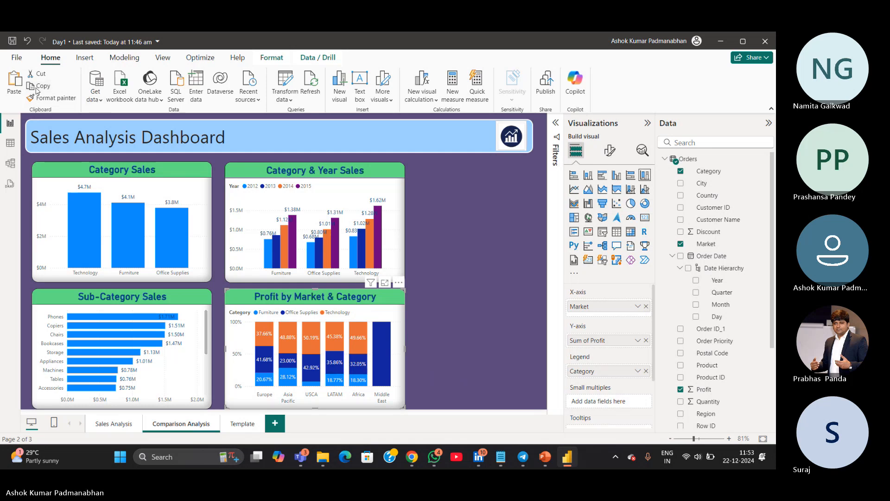
left_click(13, 41)
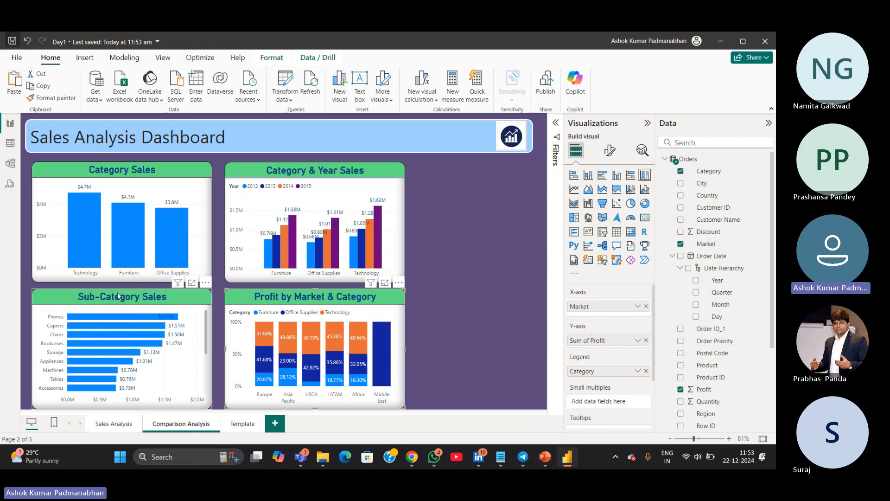
Select the Category Sales chart and highlight its Technology column, then clear the highlight
left_click(110, 278)
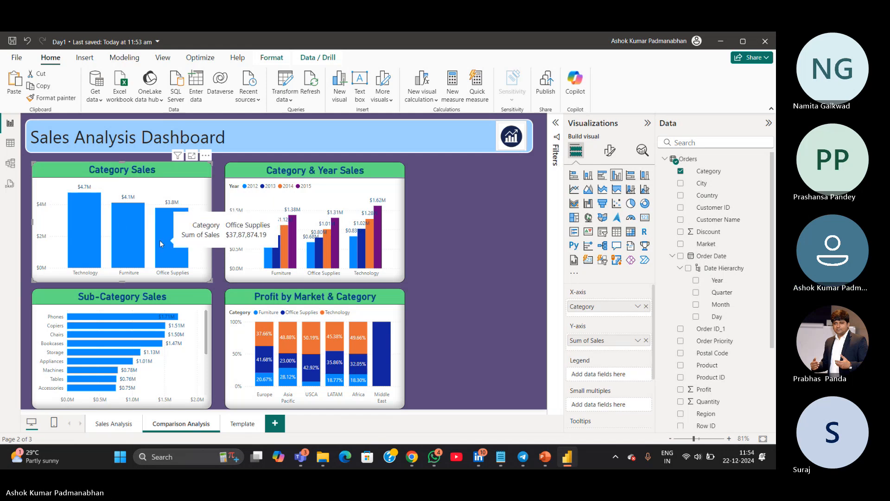
left_click(88, 230)
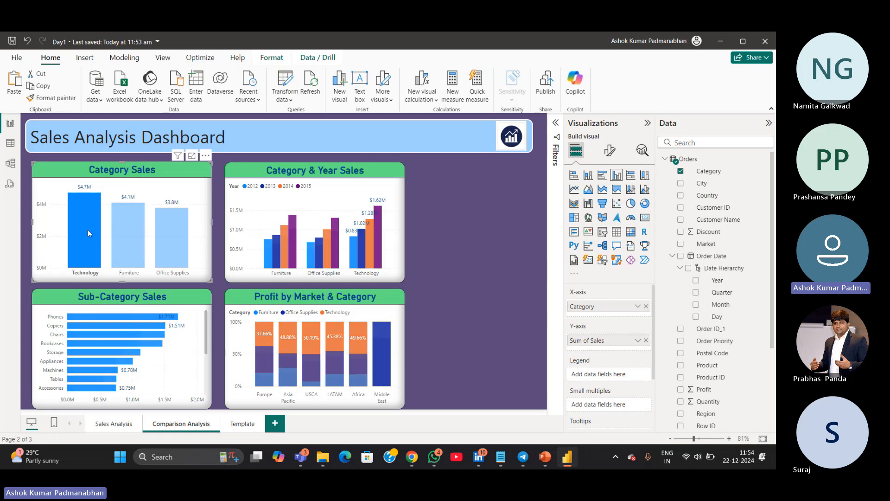
left_click(90, 230)
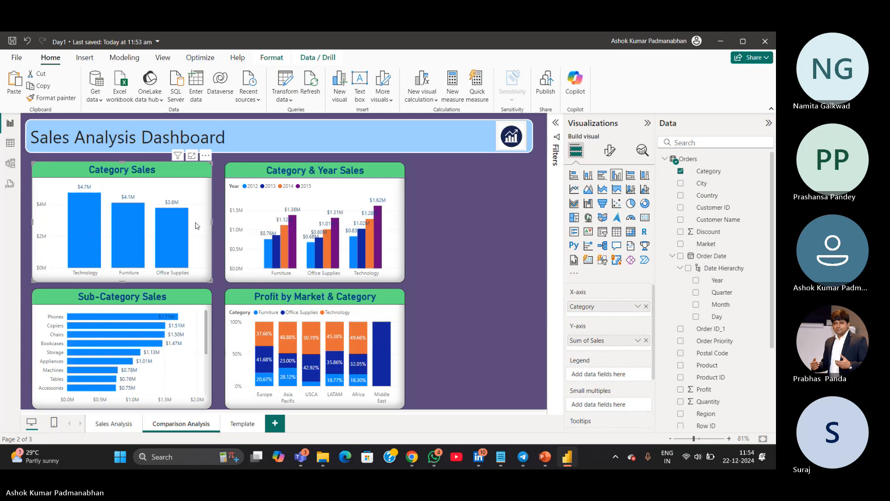
Set the Category Sales chart's Furniture column color to a light orange
left_click(610, 152)
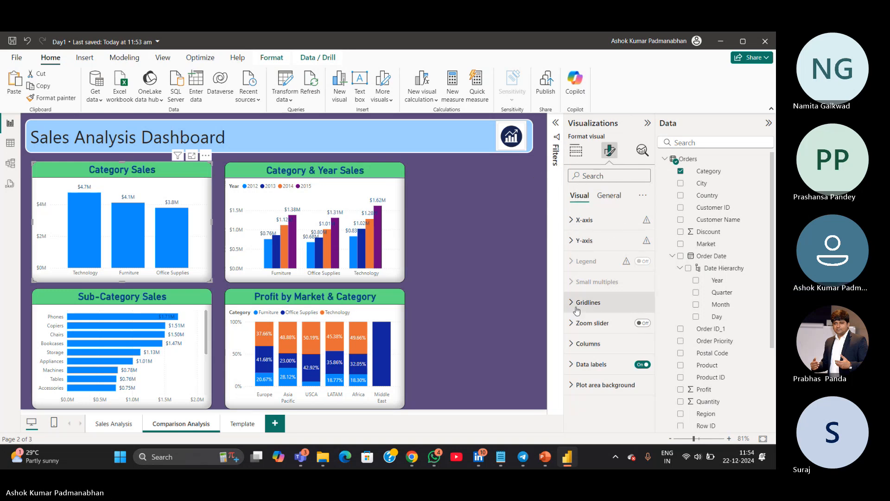
left_click(571, 344)
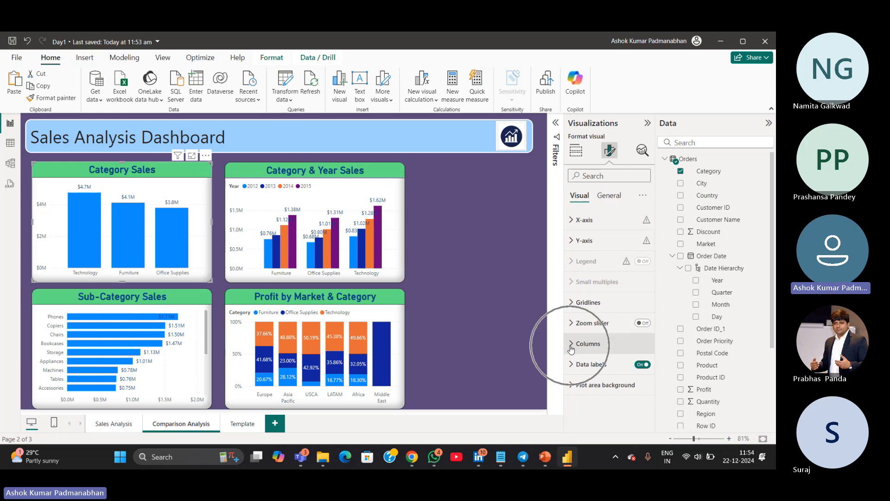
scroll(571, 349, "down", 3)
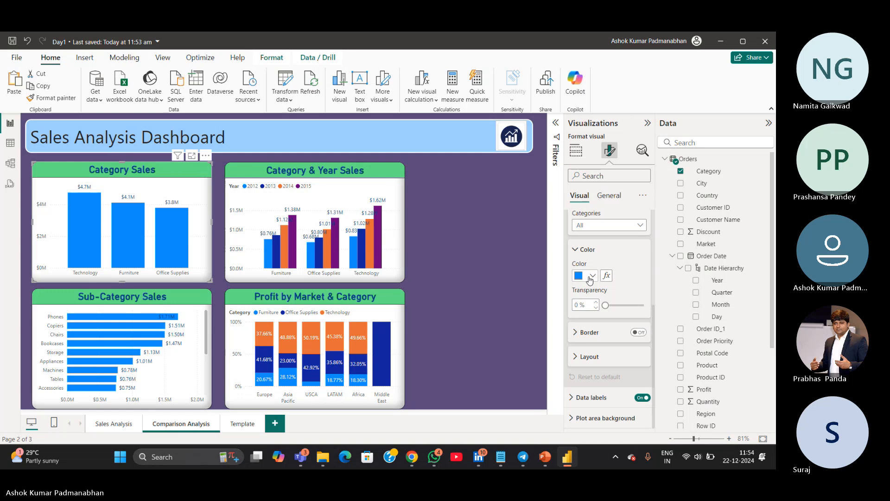
left_click(594, 277)
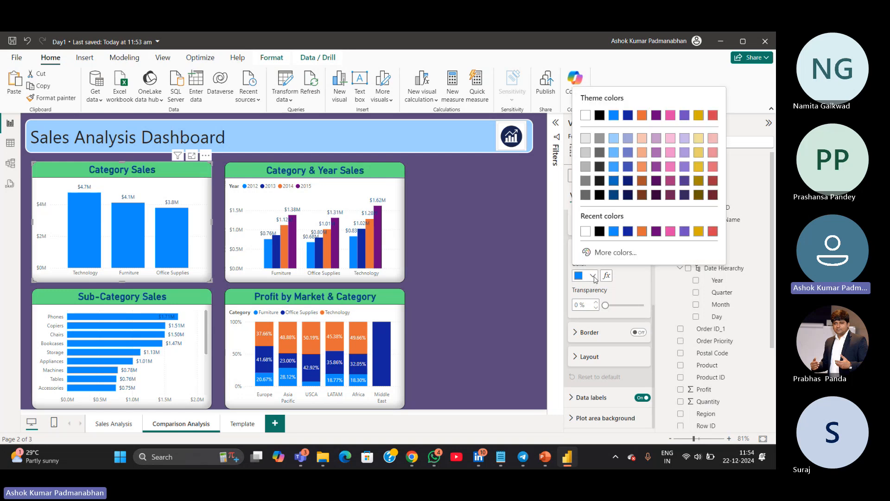
left_click(602, 253)
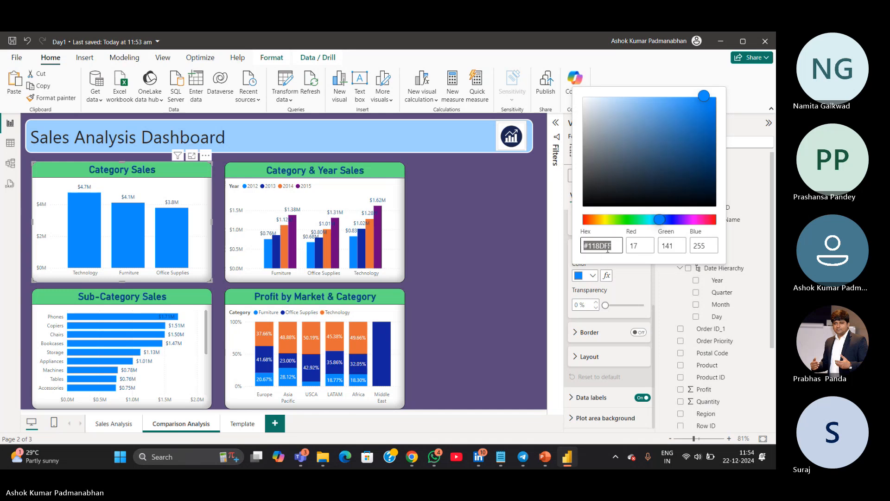
left_click(578, 259)
left_click(570, 267)
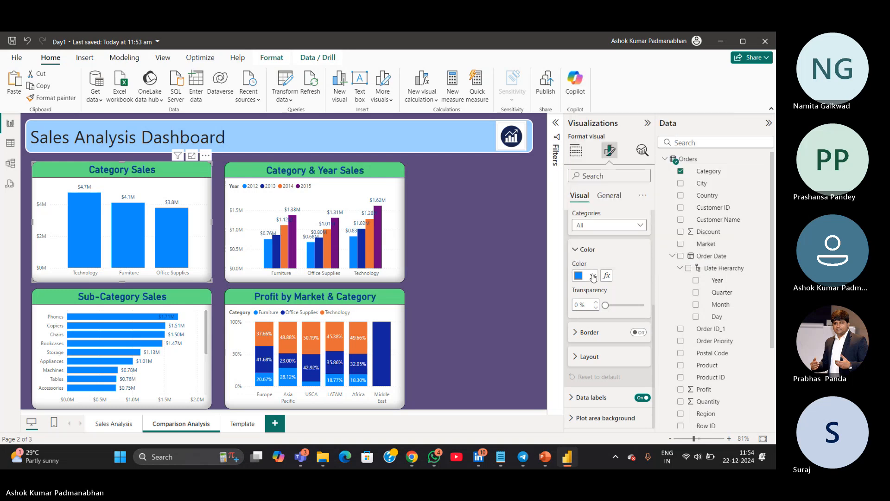
left_click(613, 226)
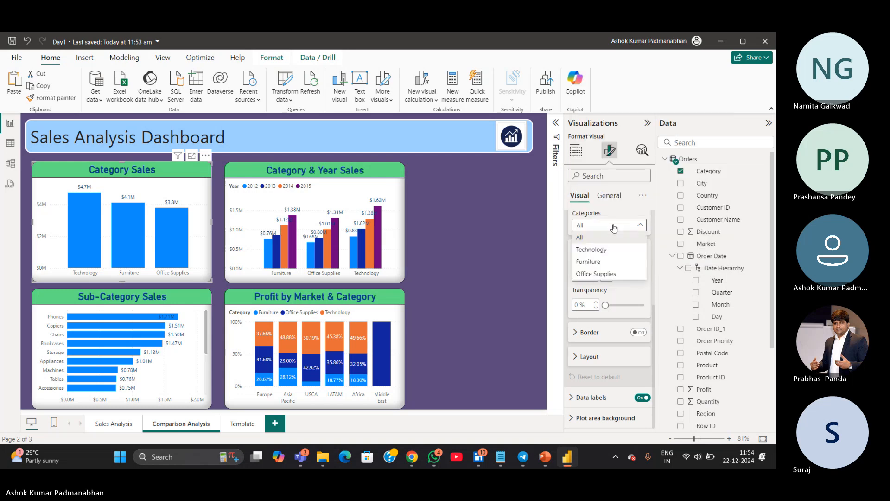
left_click(608, 250)
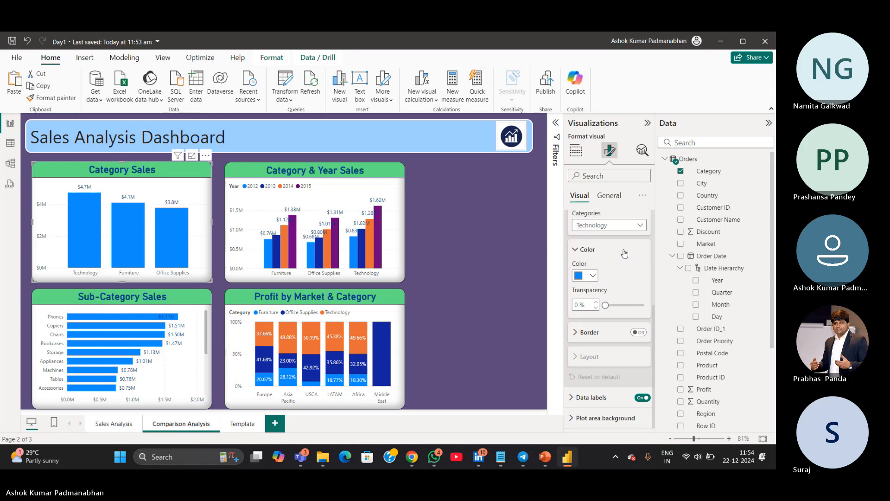
left_click(640, 225)
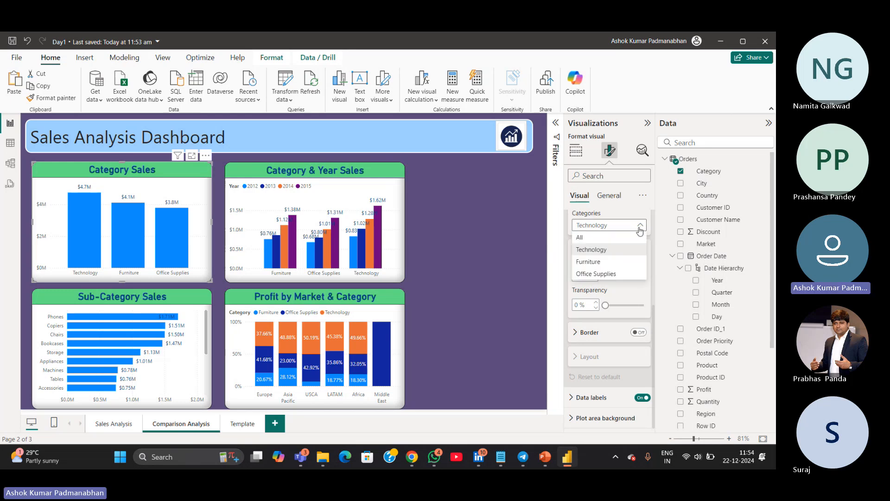
left_click(613, 260)
left_click(594, 276)
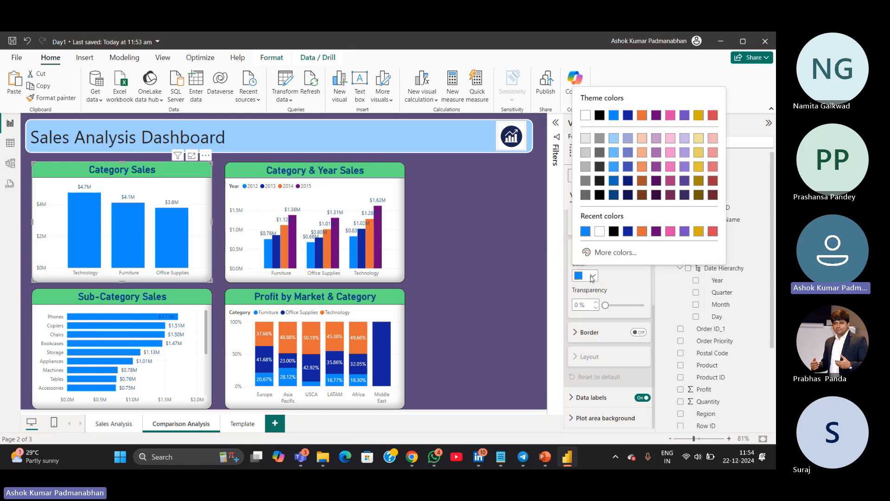
left_click(642, 152)
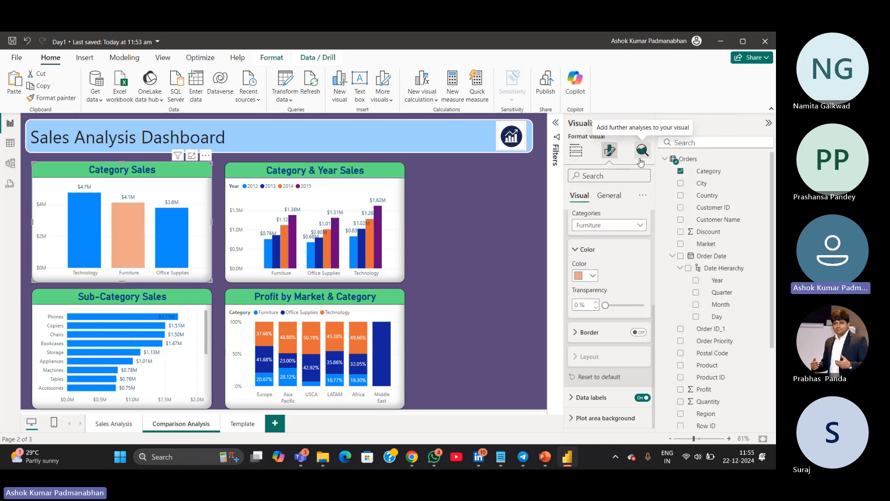
Set the Office Supplies column color to a custom yellow-green, #CBF025
left_click(638, 227)
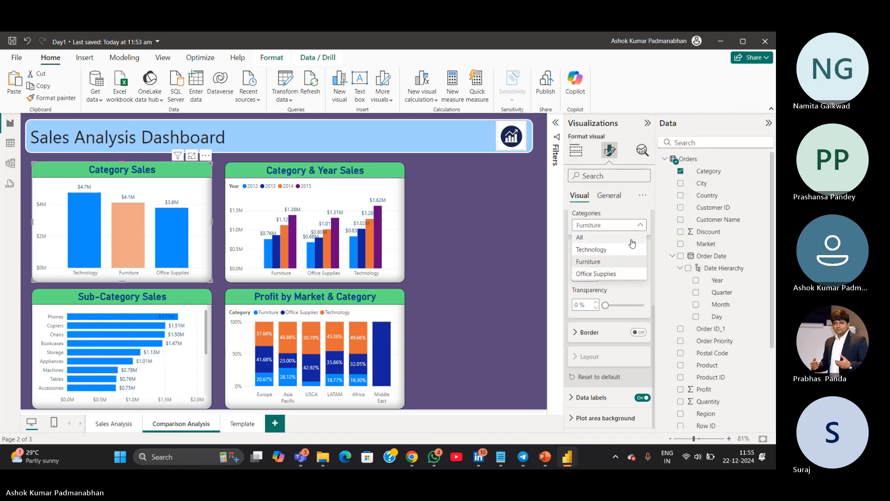
left_click(619, 273)
left_click(589, 275)
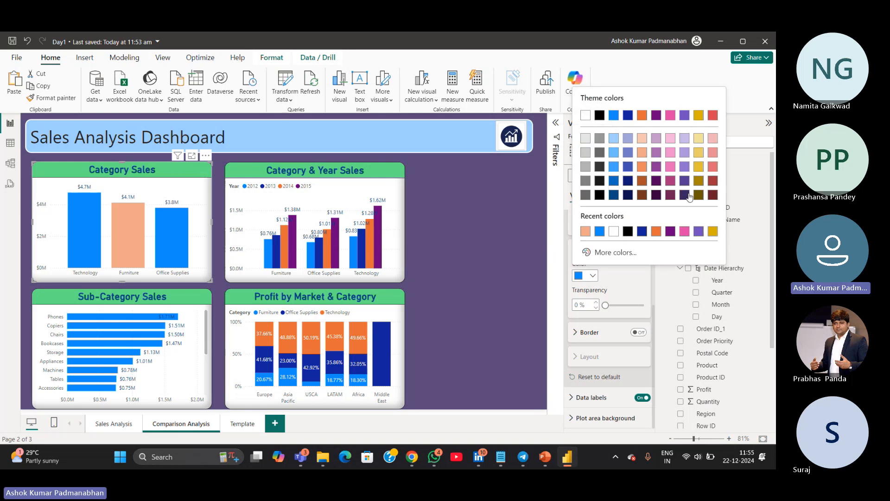
left_click(619, 252)
left_click(609, 220)
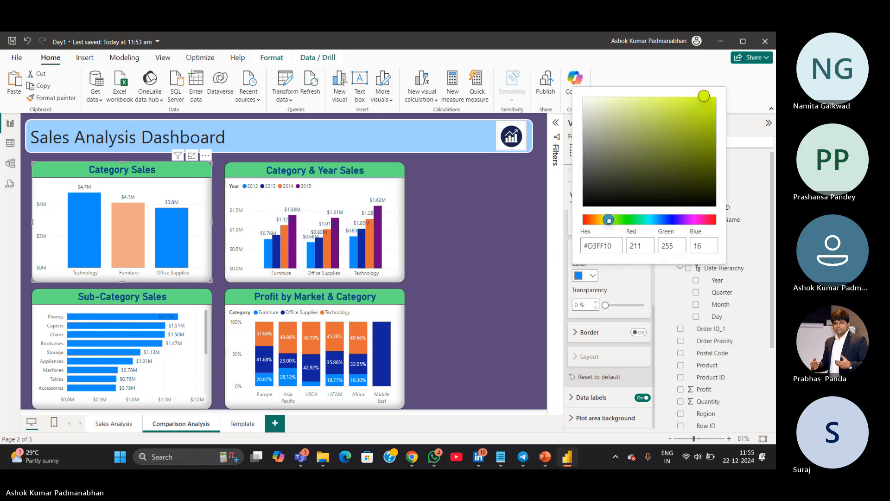
left_click(649, 104)
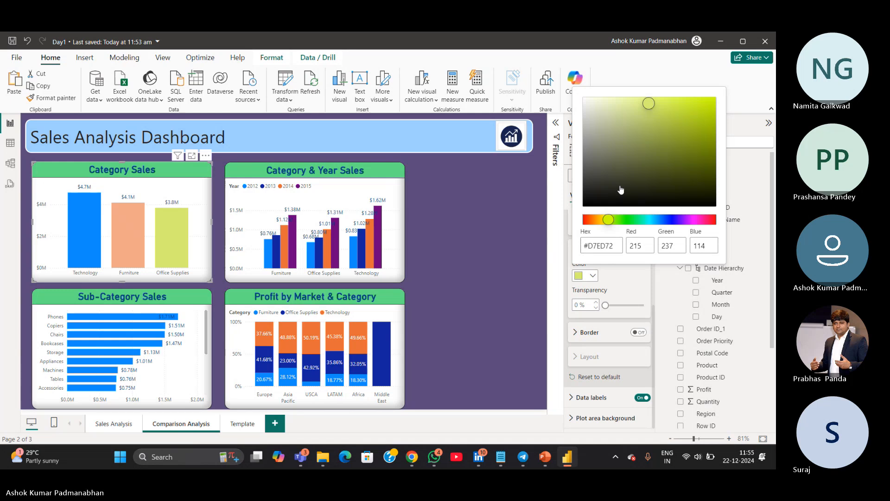
left_click(692, 102)
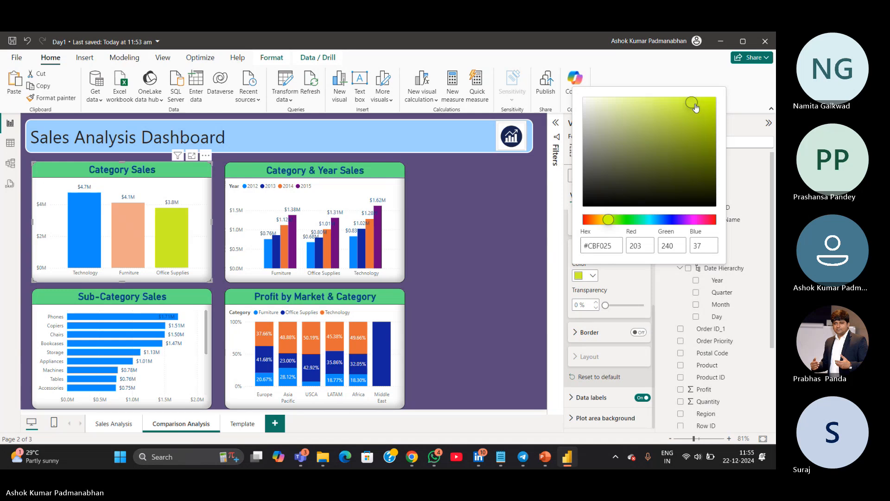
left_click(557, 227)
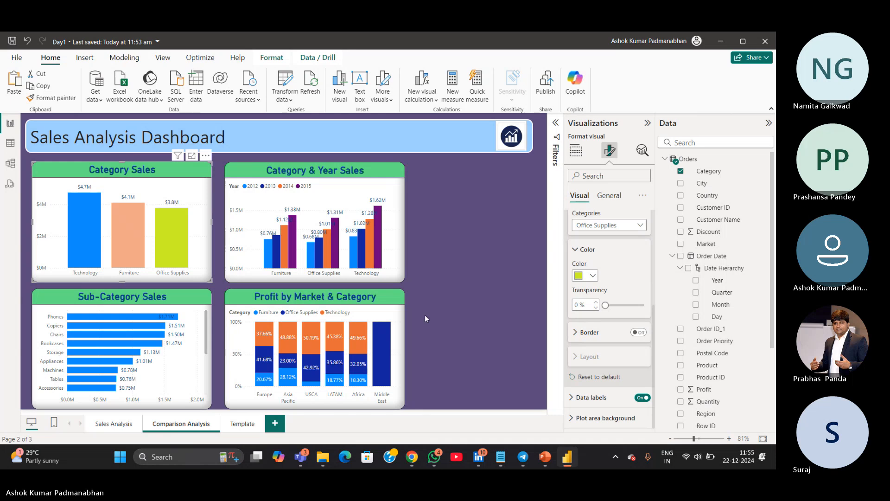
Switch to the Microsoft Teams meeting window
mouse_move(301, 459)
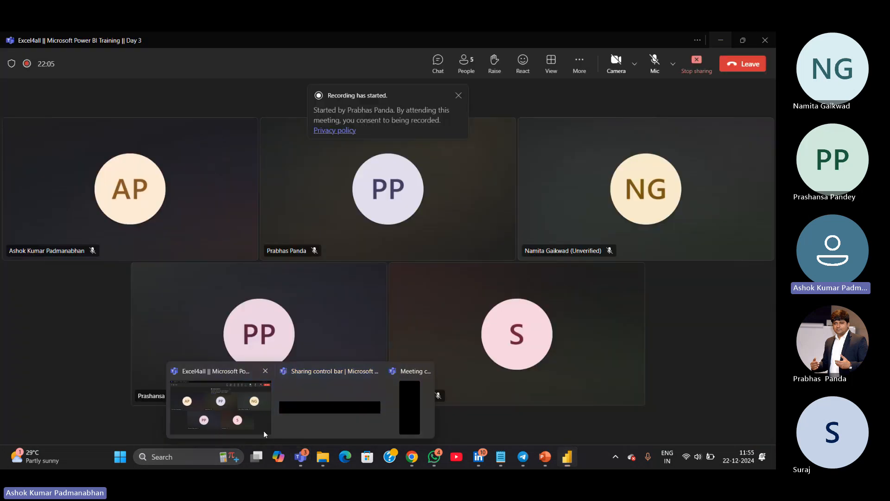
left_click(263, 430)
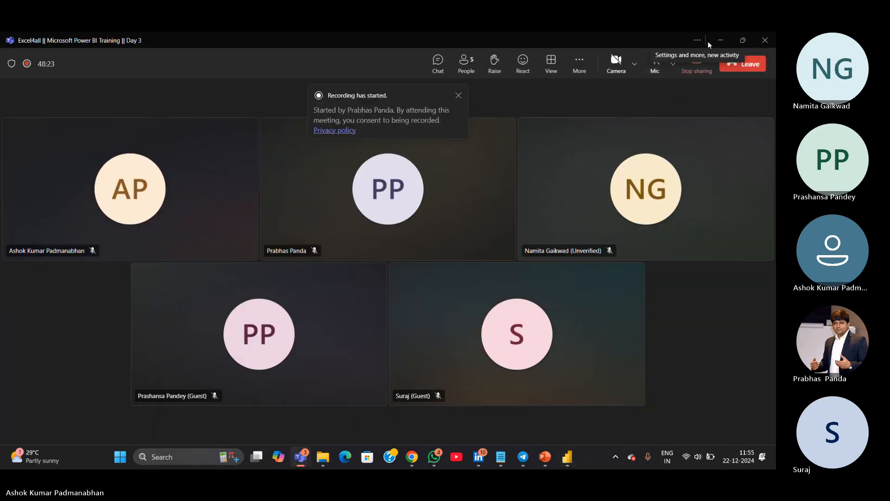
Return to the report and collapse the Order Date field hierarchy in the field list
left_click(721, 44)
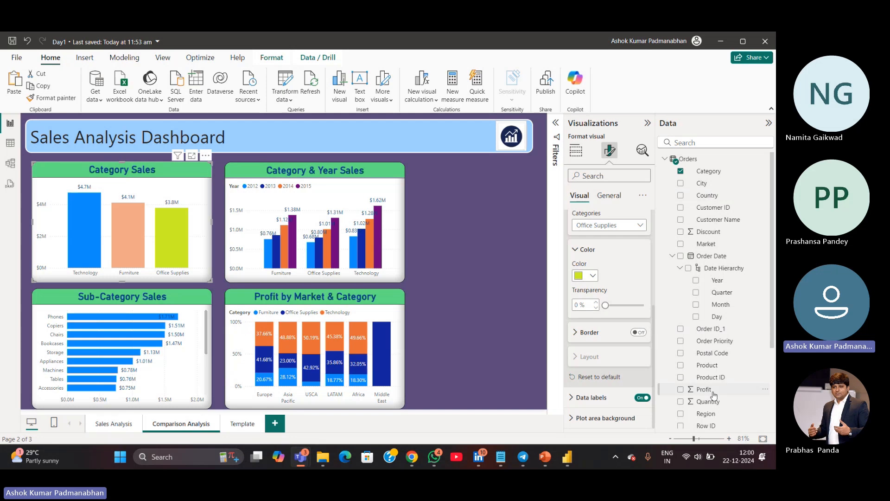
left_click(672, 255)
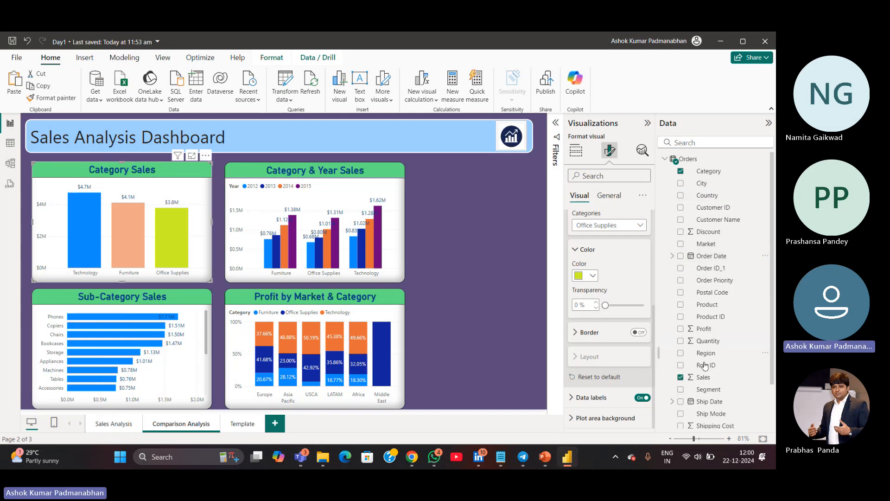
Switch to Notepad and add a KPI list item reading "12. Segment wise Profit %"
left_click(501, 456)
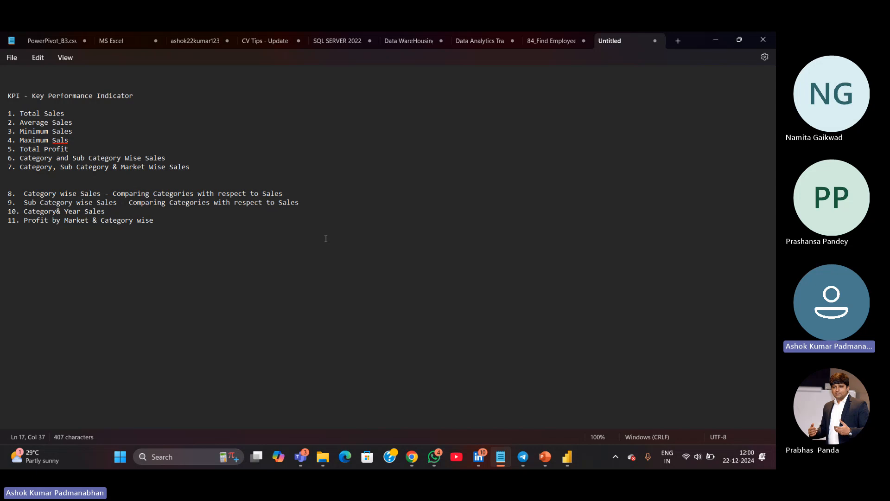
key("Return")
type("12")
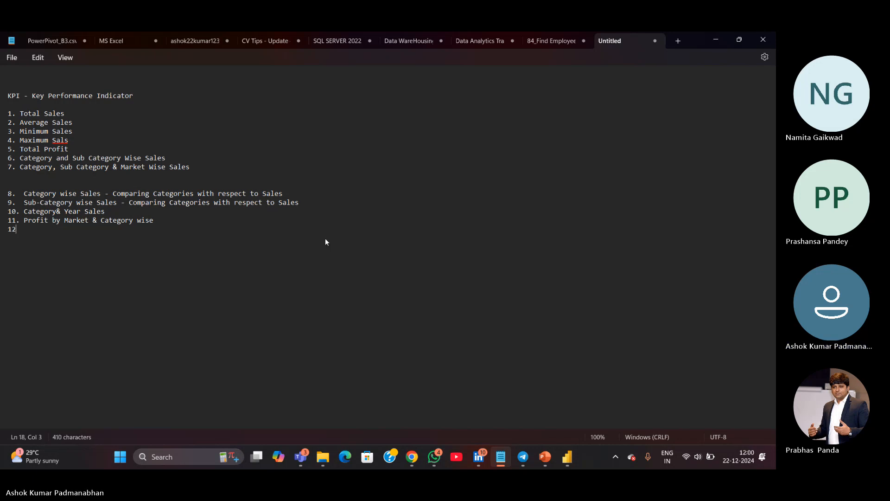
type(". Segment wise")
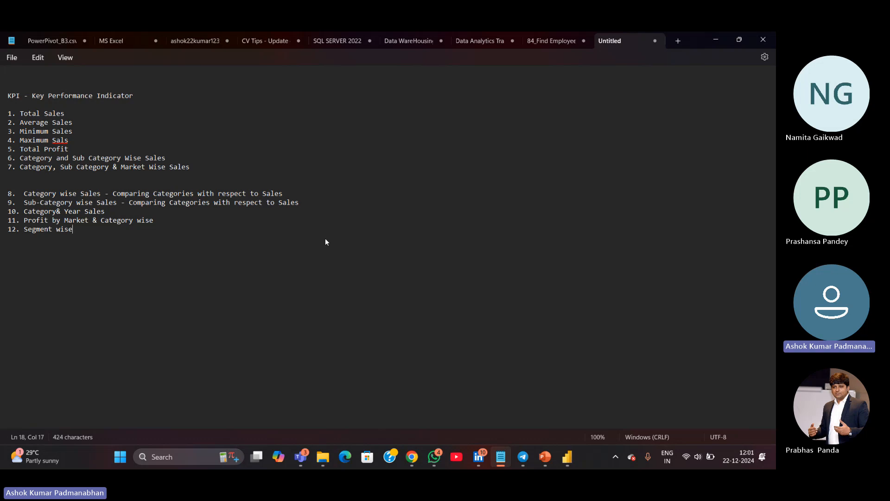
type(" Profit %")
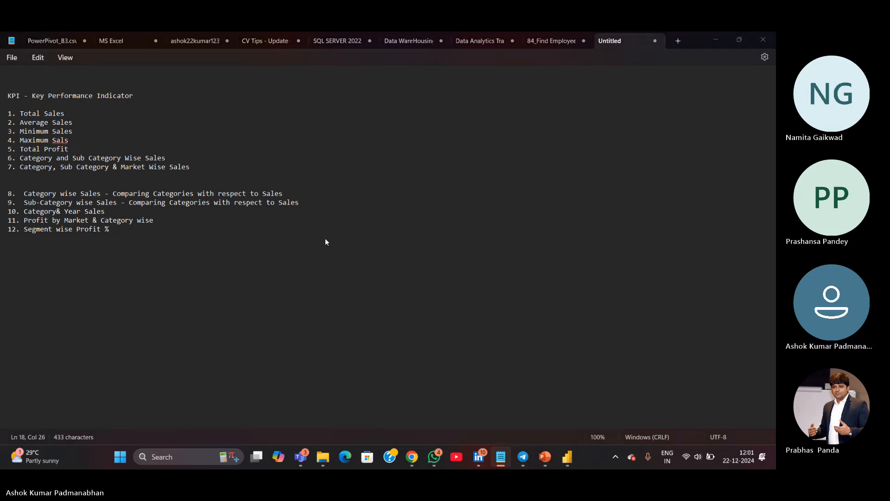
Switch back to Power BI and duplicate the Category & Year Sales chart on the Comparison Analysis page
key("alt+Tab")
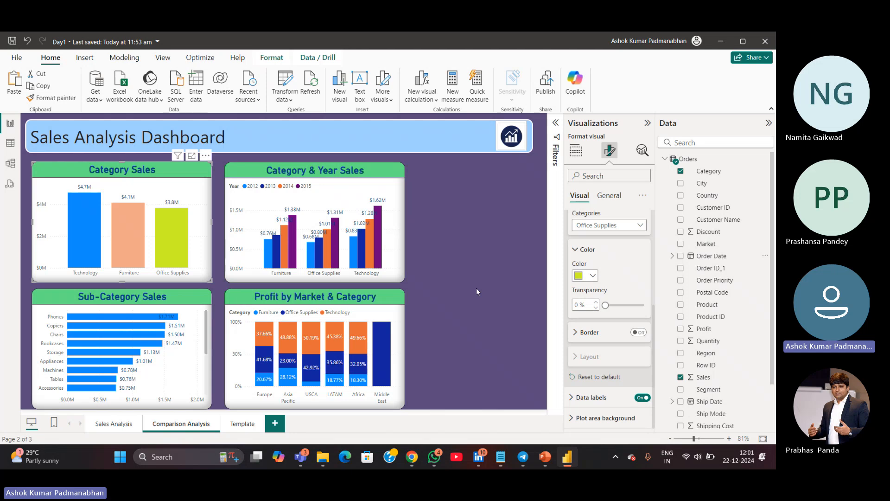
left_click(576, 152)
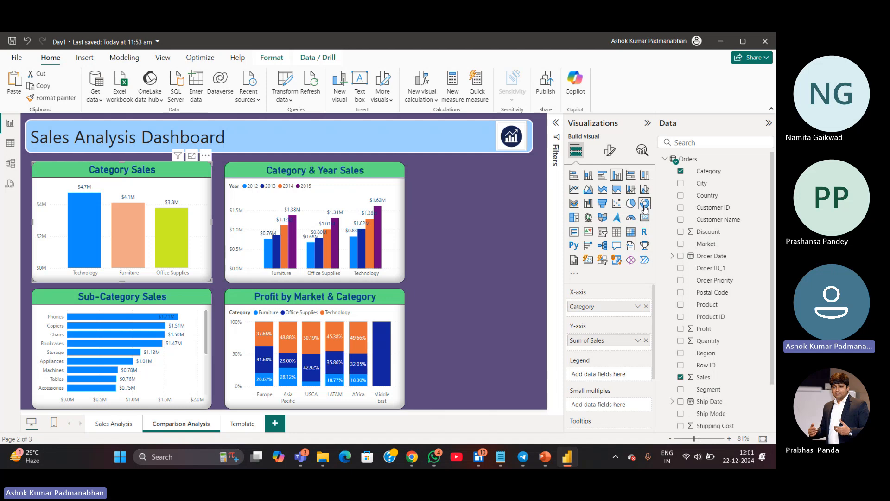
left_click(402, 269)
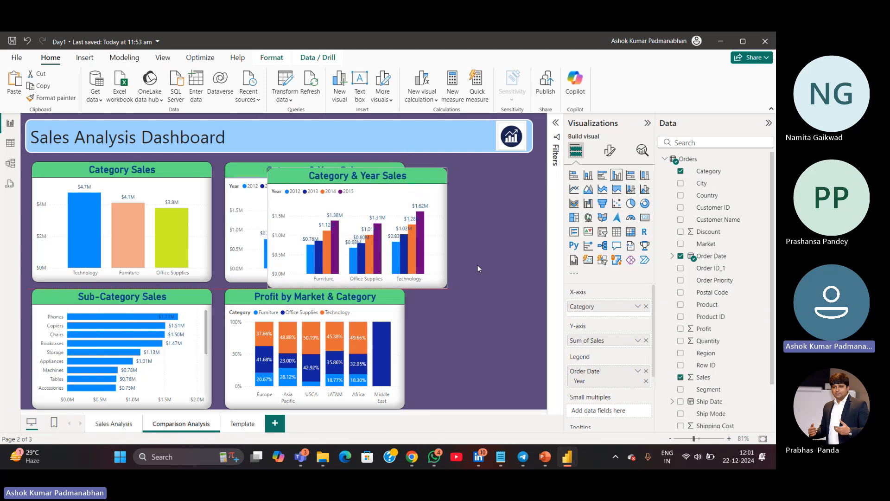
key("ctrl+c")
key("ctrl+v")
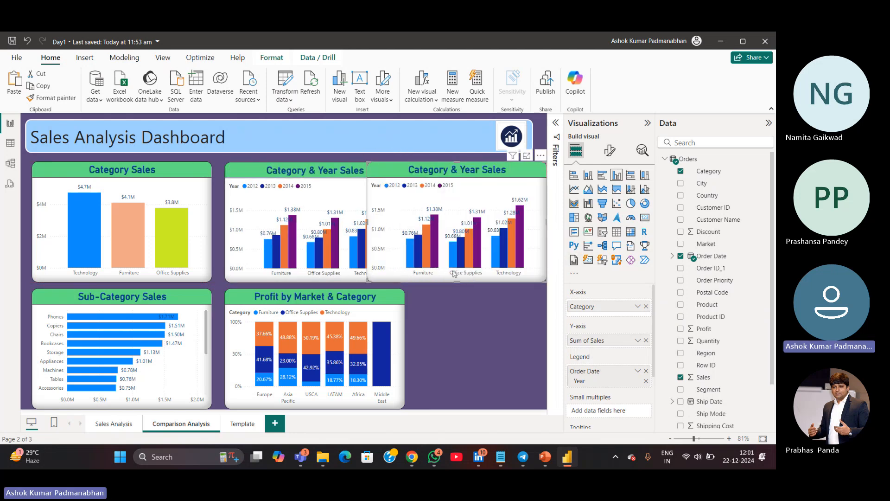
Try moving the duplicated Category & Year Sales chart, then undo the move
left_click_drag(367, 222, 412, 223)
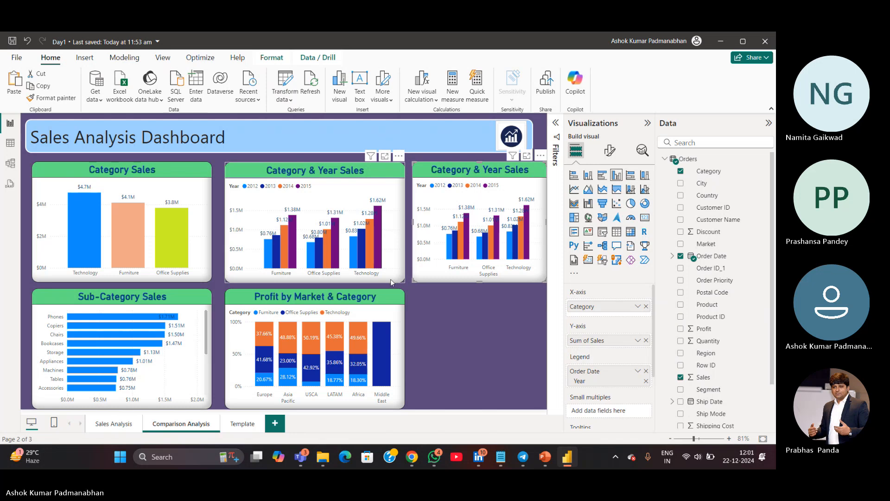
key("ctrl+z")
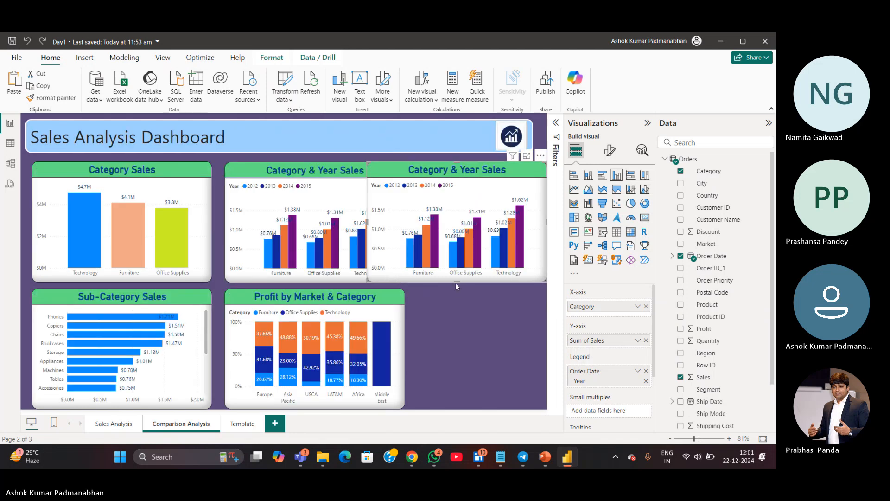
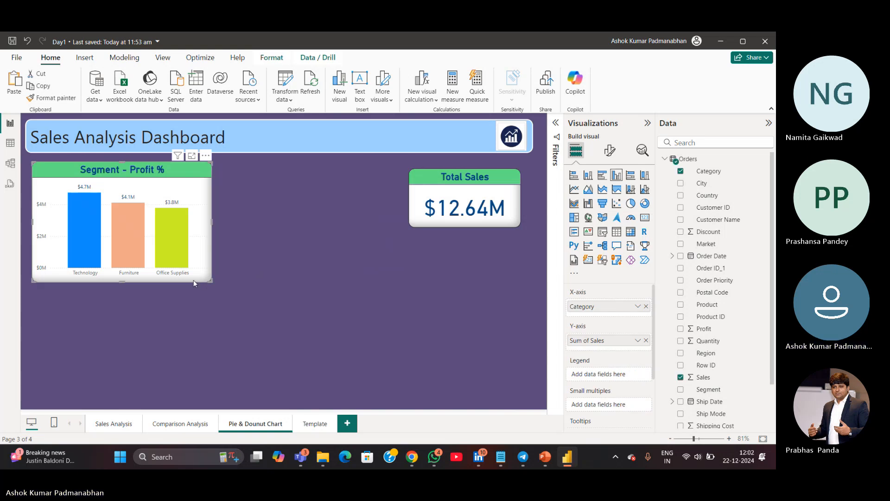
Change the Segment - Profit % visual to a pie chart and replace its Category legend with Segment
left_click(631, 204)
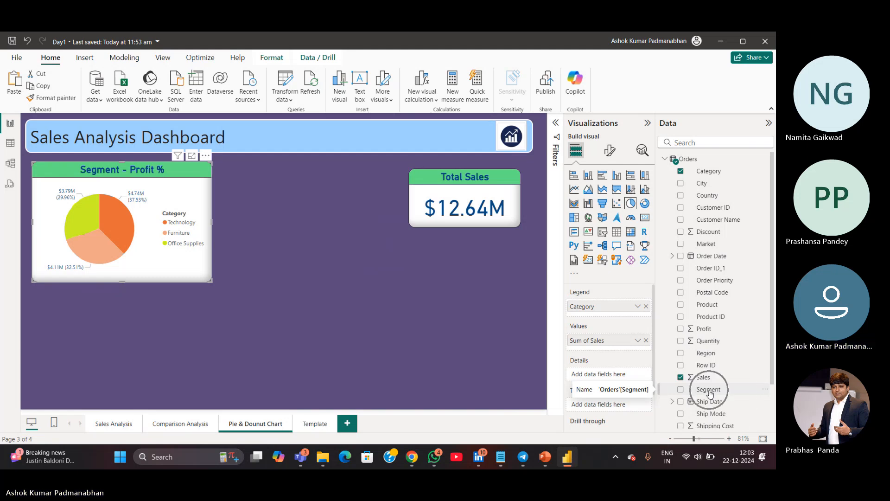
left_click(645, 307)
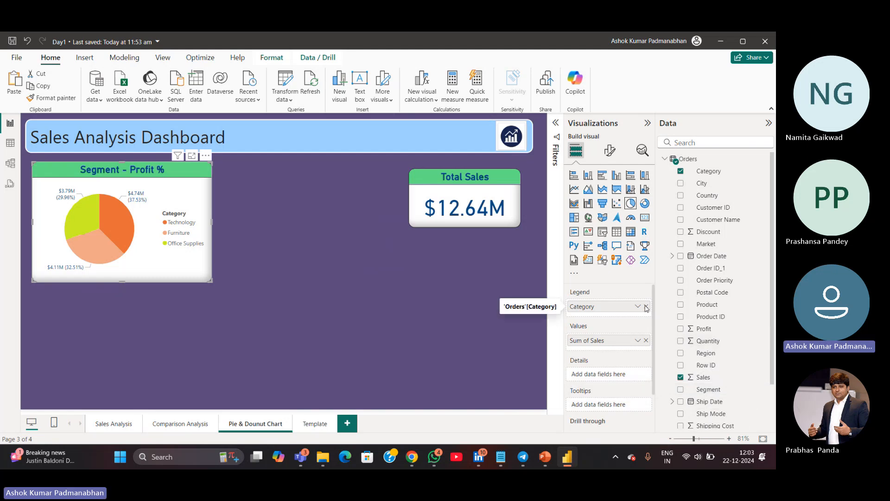
left_click_drag(714, 390, 594, 308)
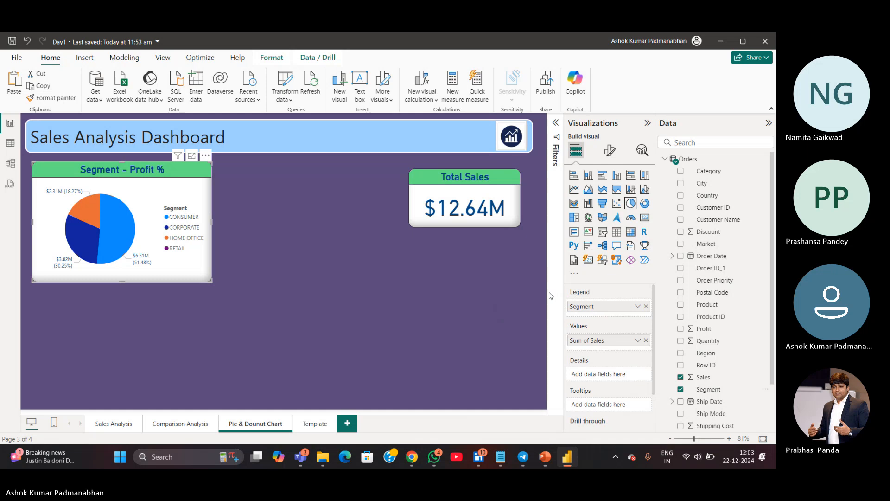
Delete the Total Sales card from the page
left_click_drag(395, 157, 491, 257)
left_click_drag(482, 221, 326, 169)
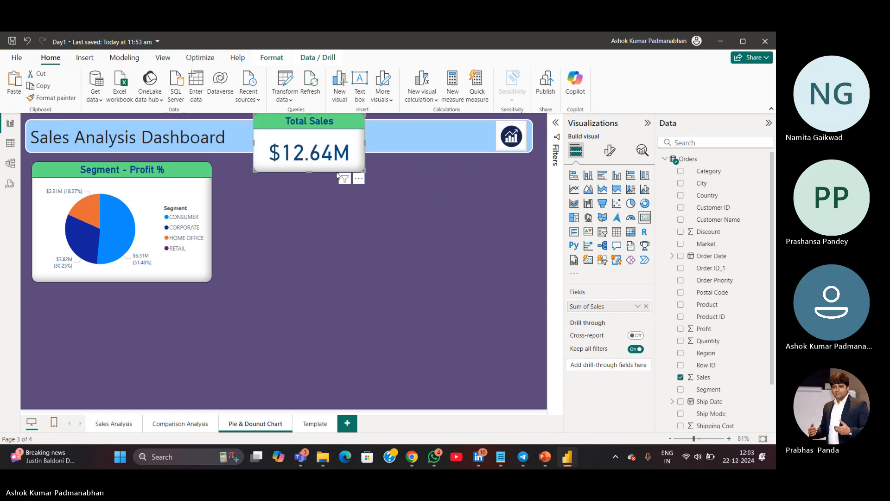
key("Delete")
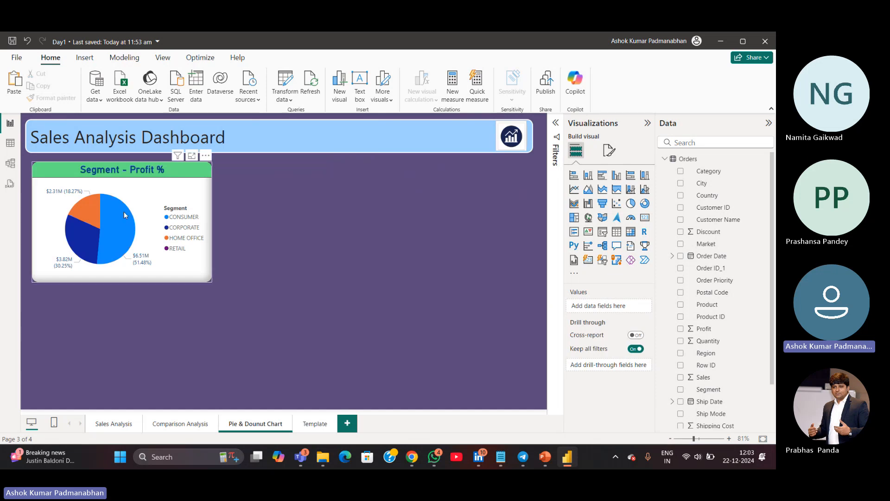
mouse_move(124, 214)
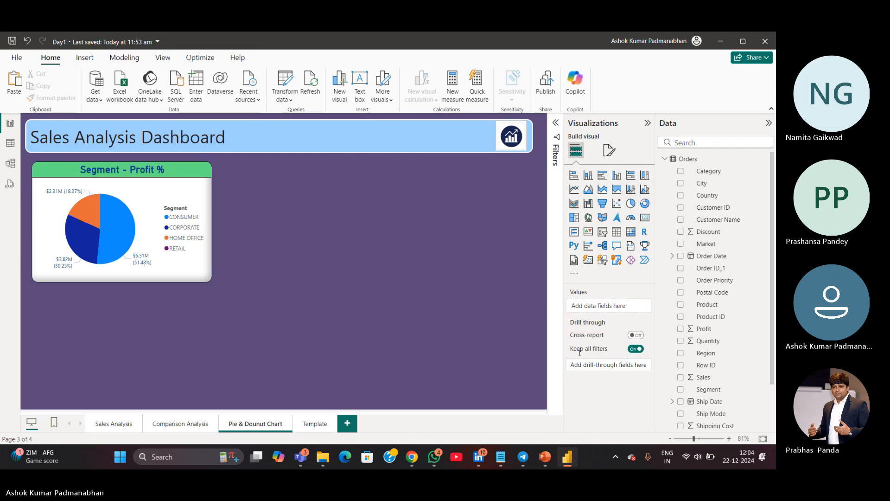
mouse_move(298, 463)
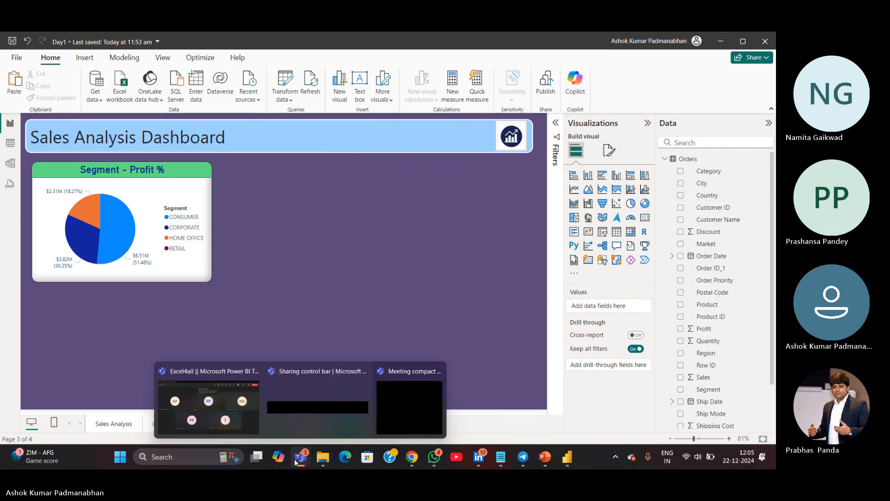
left_click(235, 417)
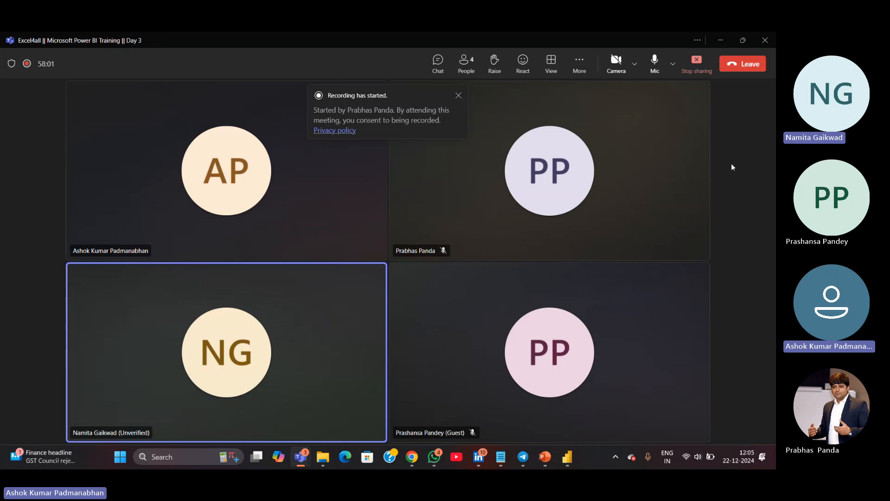
left_click(721, 40)
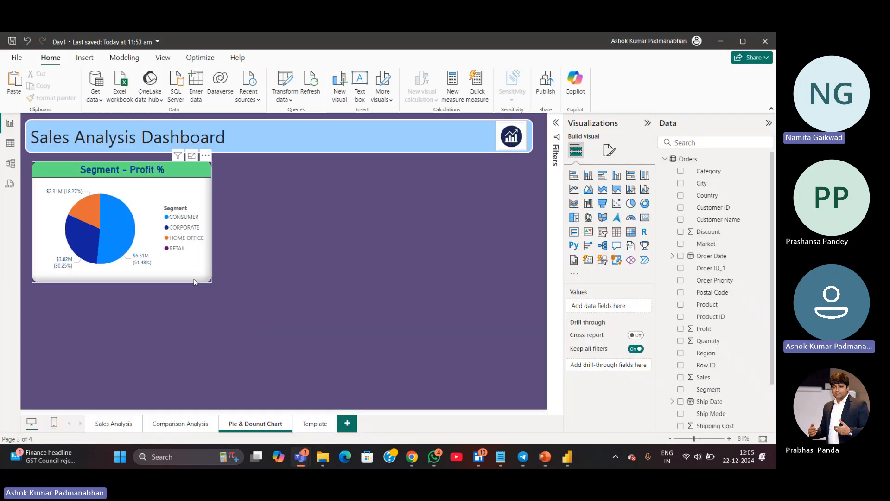
left_click(194, 278)
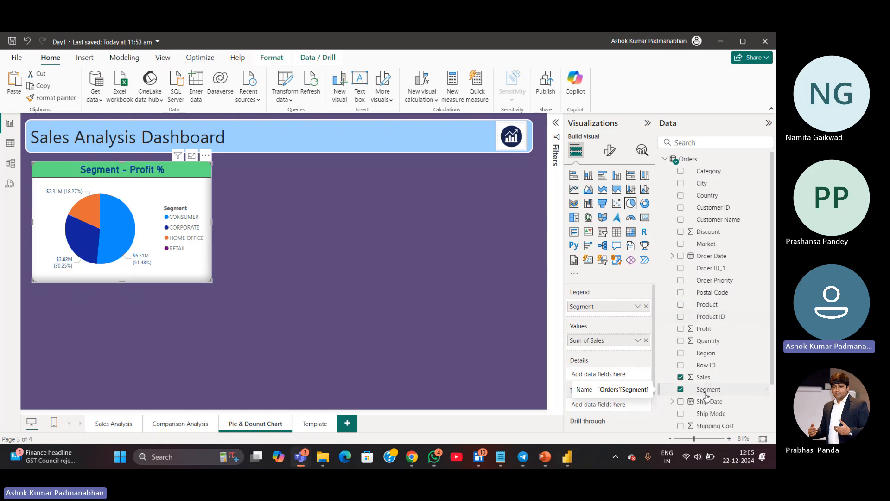
key("ctrl")
key("ctrl")
key("ctrl")
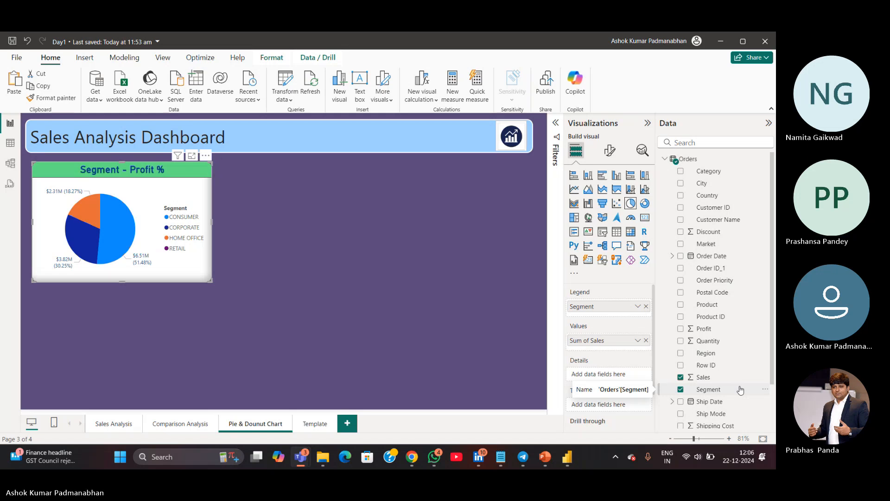
left_click(445, 306)
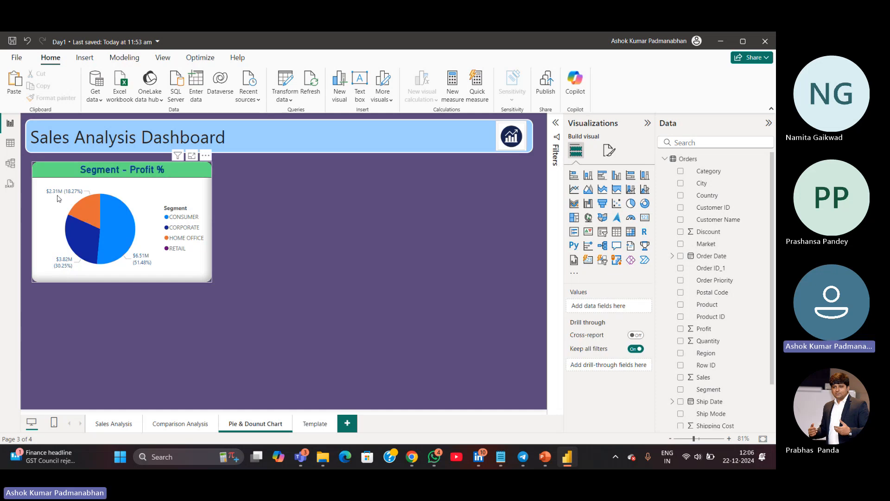
mouse_move(72, 196)
mouse_move(136, 193)
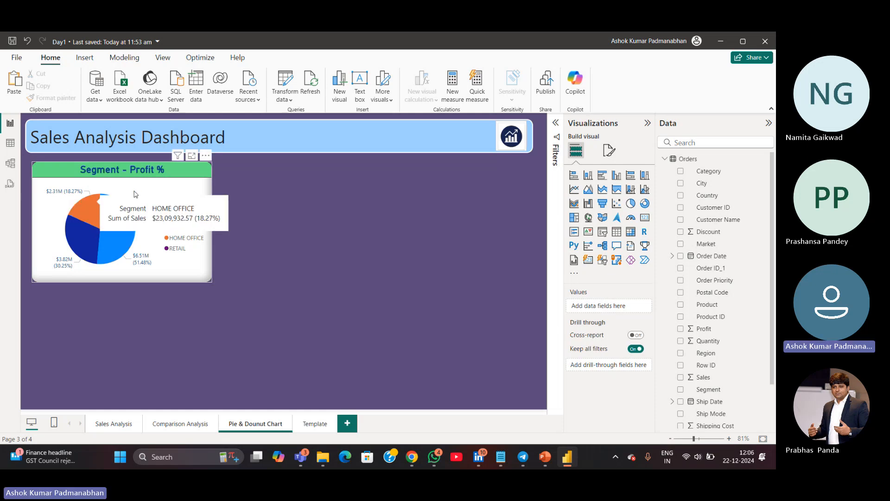
Open the pie chart's format settings and expand its detail label options
left_click(607, 152)
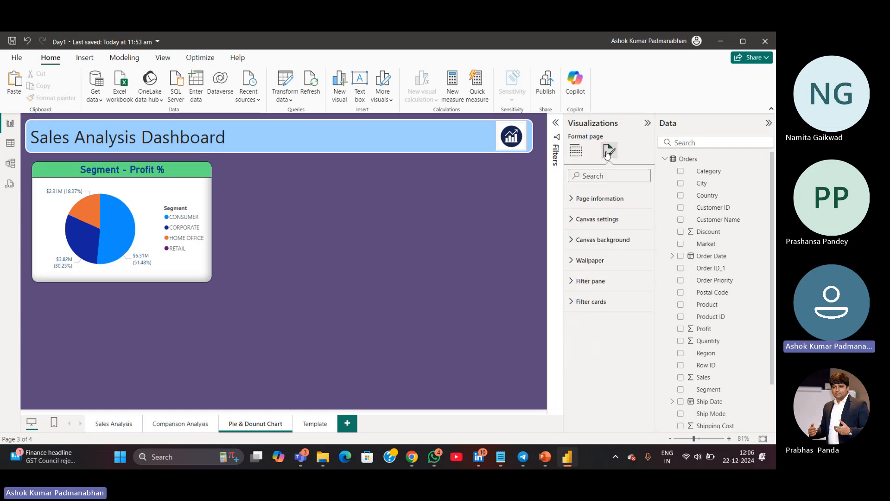
left_click(207, 276)
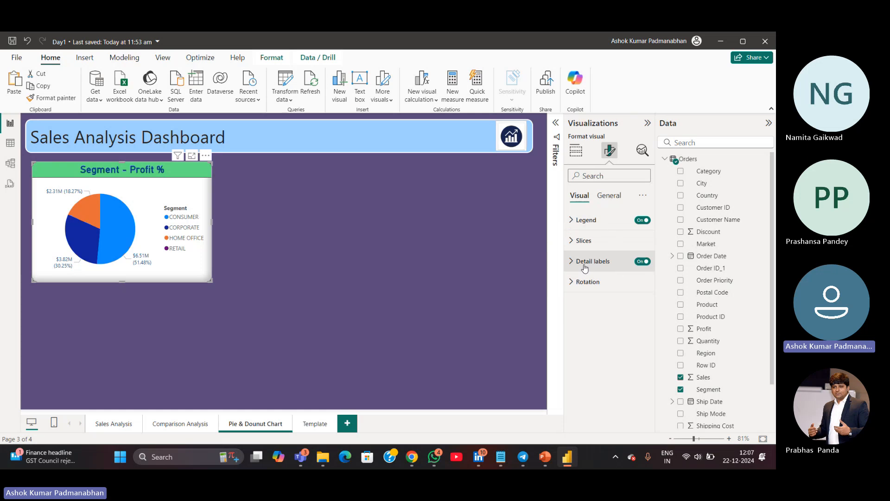
left_click(640, 261)
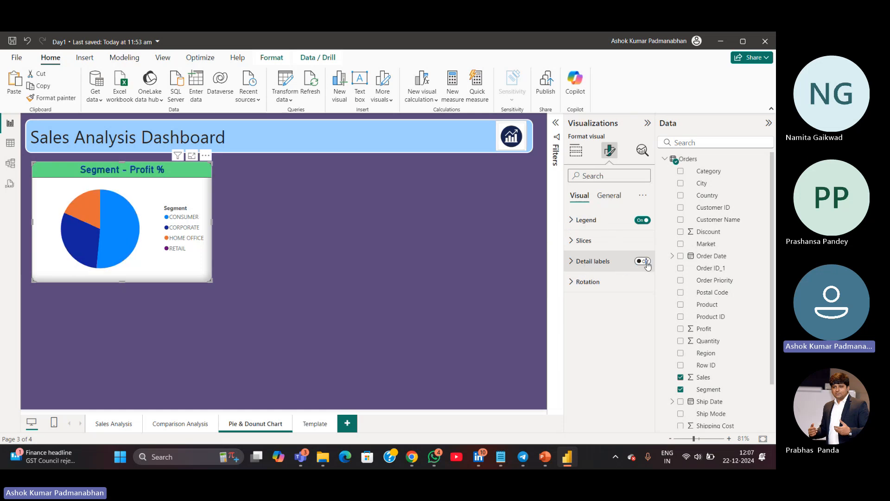
left_click(647, 265)
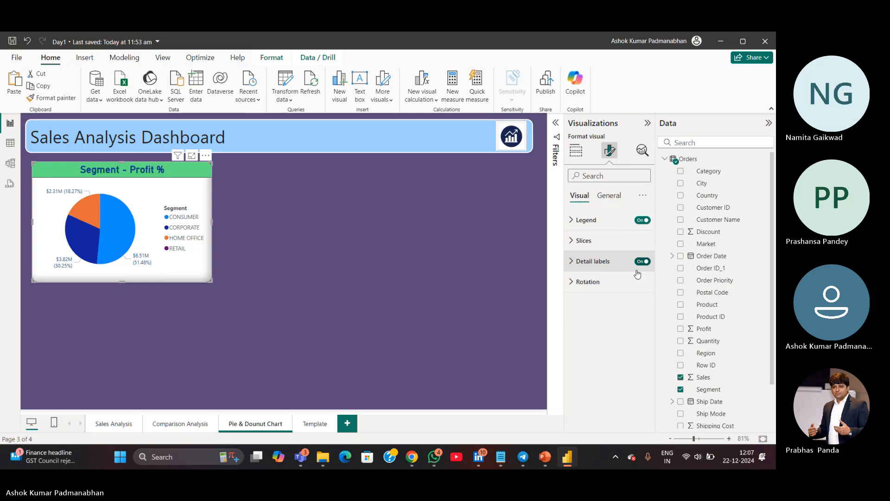
left_click(640, 263)
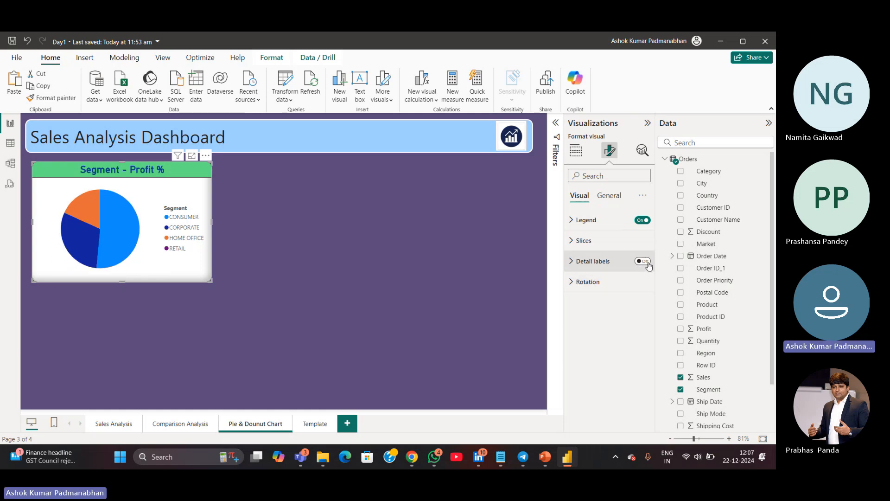
left_click(647, 263)
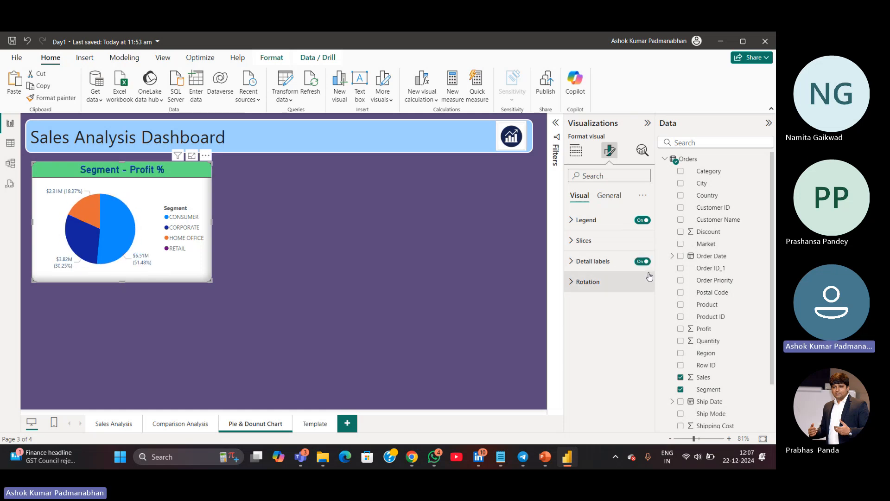
left_click(572, 262)
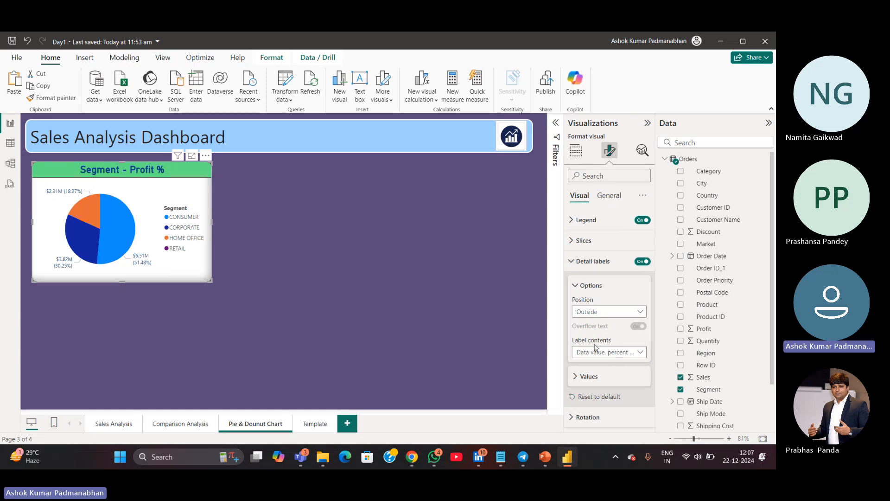
key("ctrl")
key("ctrl")
key("ctrl")
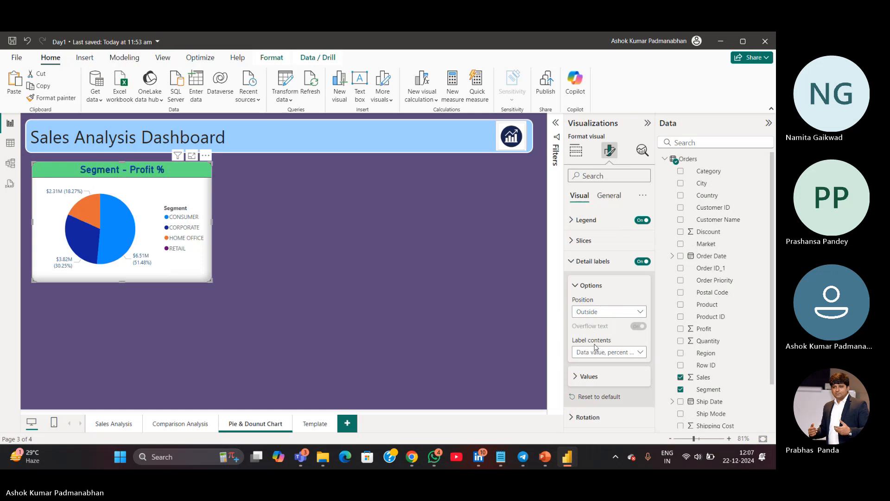
Set the pie chart's detail label contents to Percent of total
left_click(642, 353)
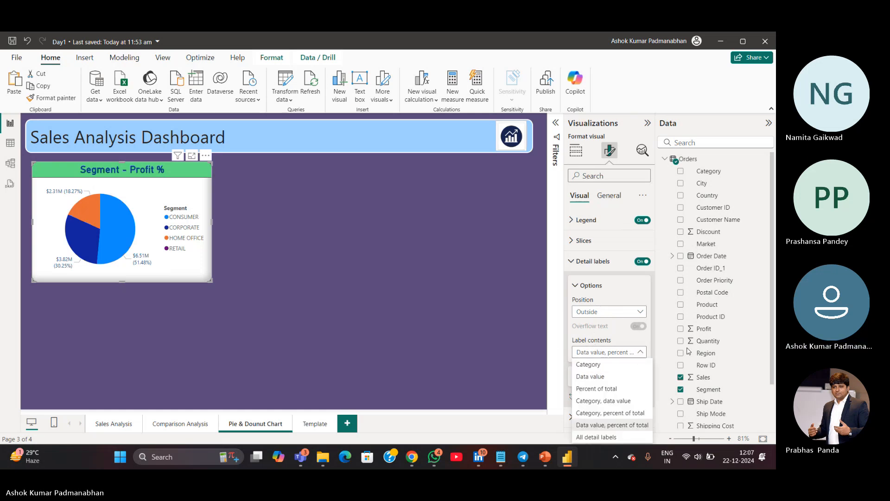
left_click(774, 392)
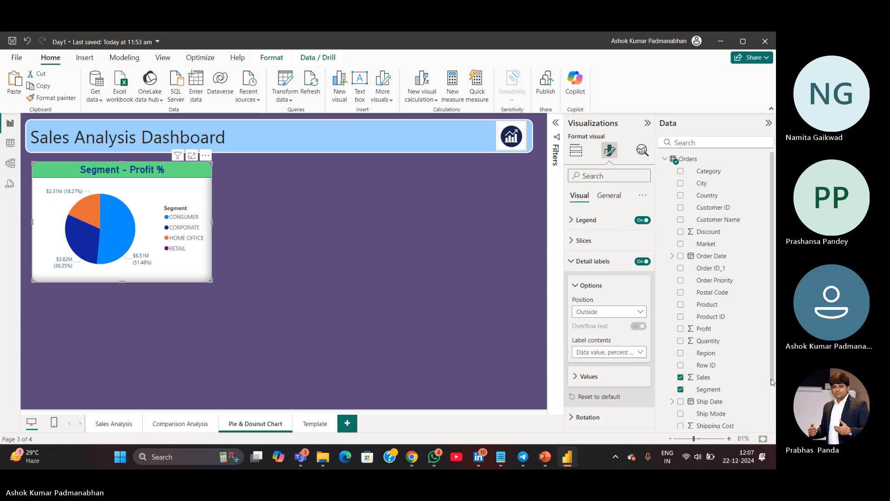
left_click_drag(772, 382, 771, 406)
left_click(640, 352)
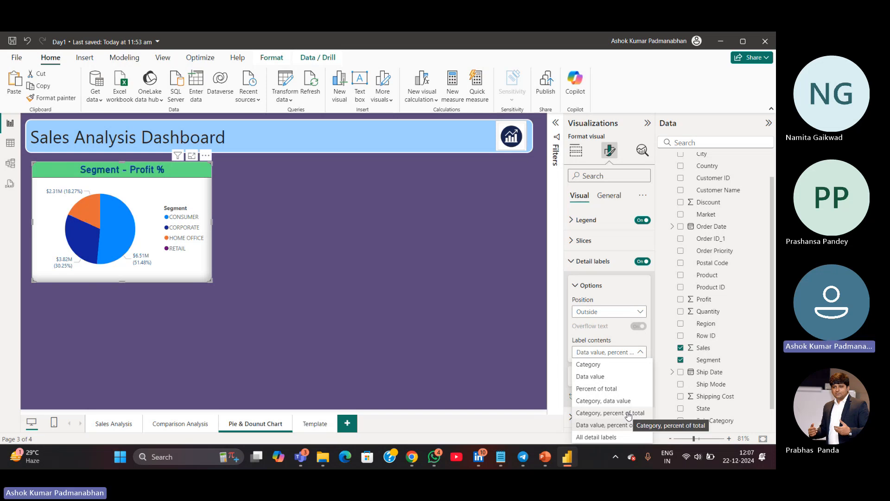
left_click(629, 413)
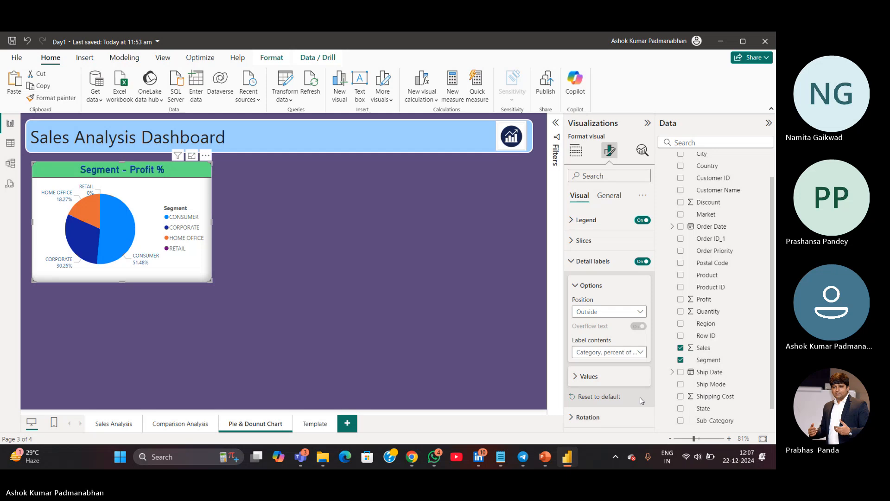
left_click(640, 352)
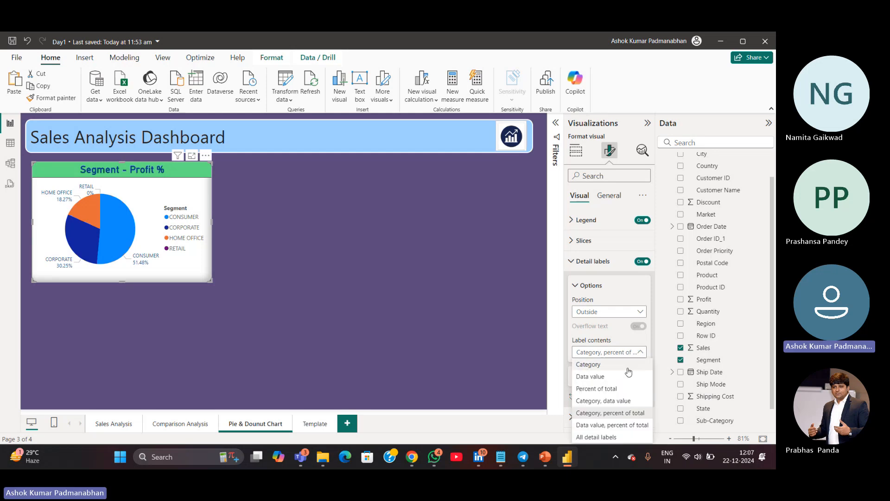
left_click(621, 391)
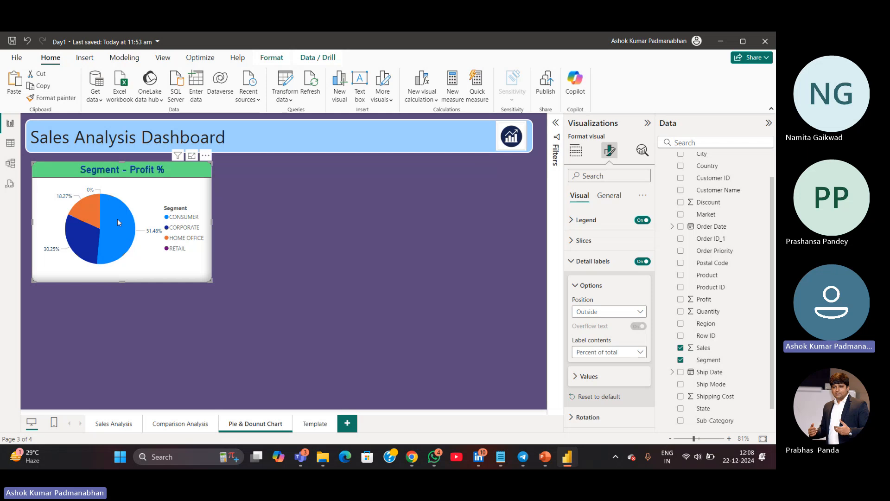
Collapse the detail labels and rotate the pie chart to about 276 degrees
mouse_move(113, 252)
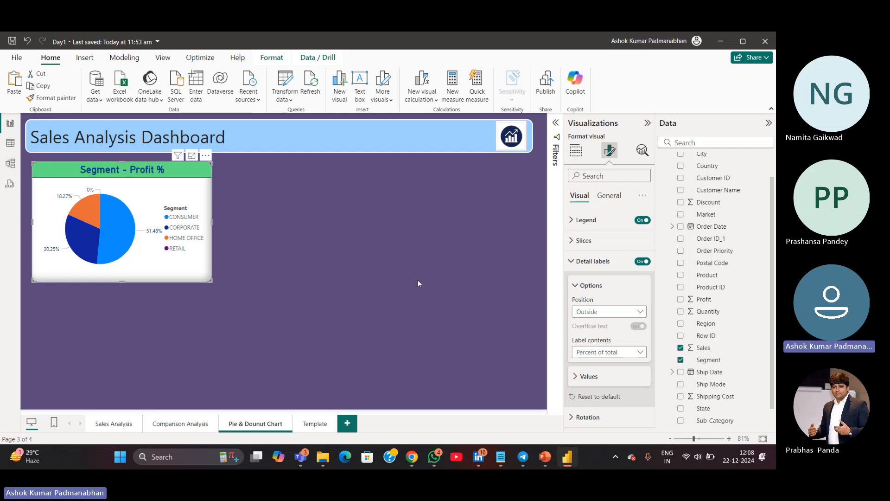
left_click(572, 263)
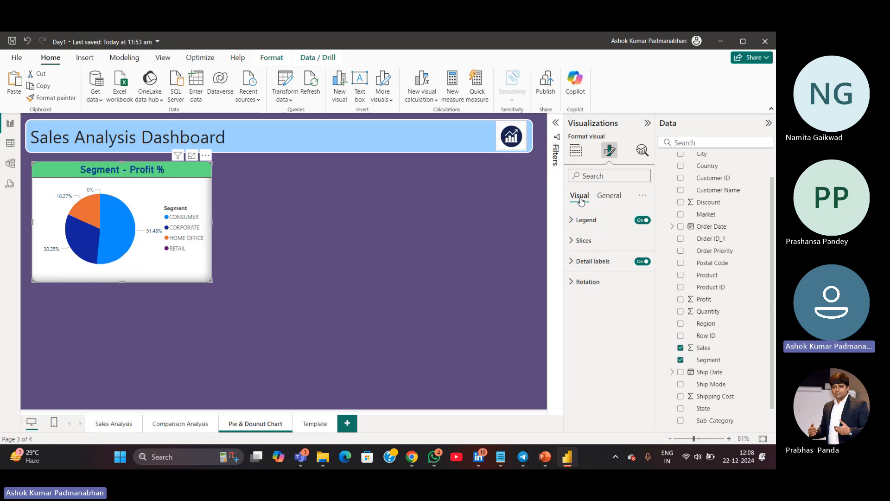
left_click(573, 287)
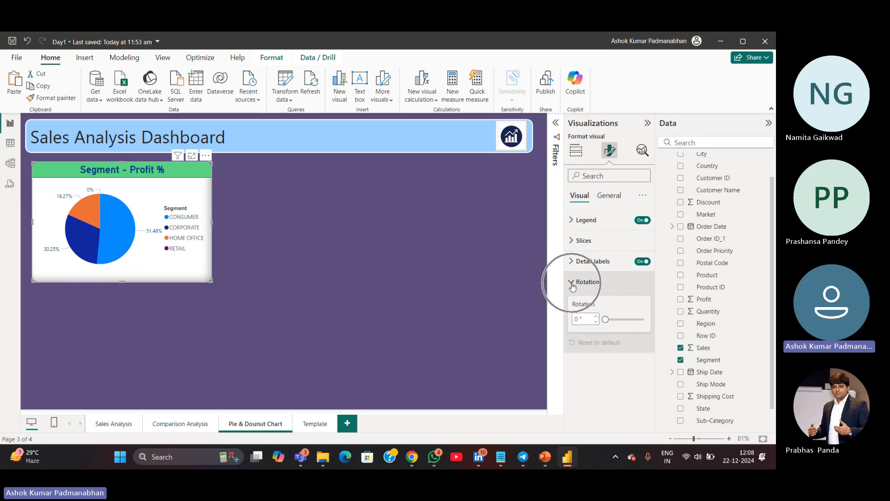
left_click_drag(605, 319, 635, 320)
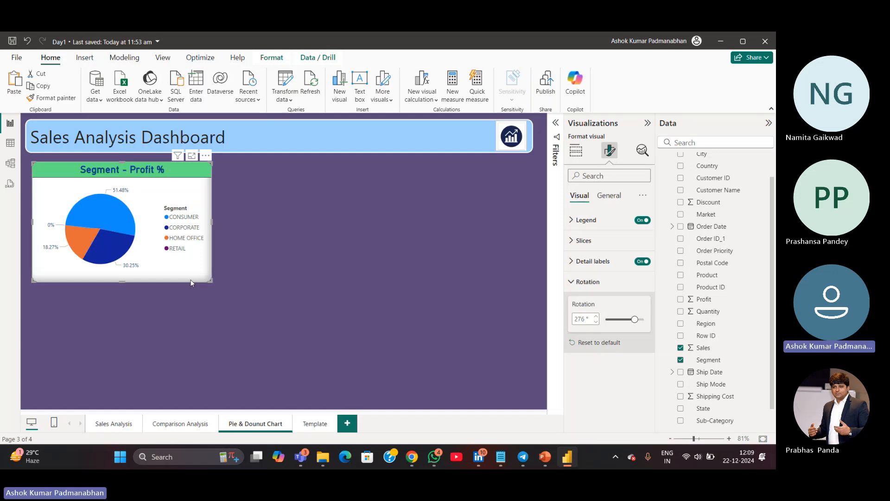
Paste a copy of the pie chart beside the original and convert the copy to a donut chart
key("ctrl+v")
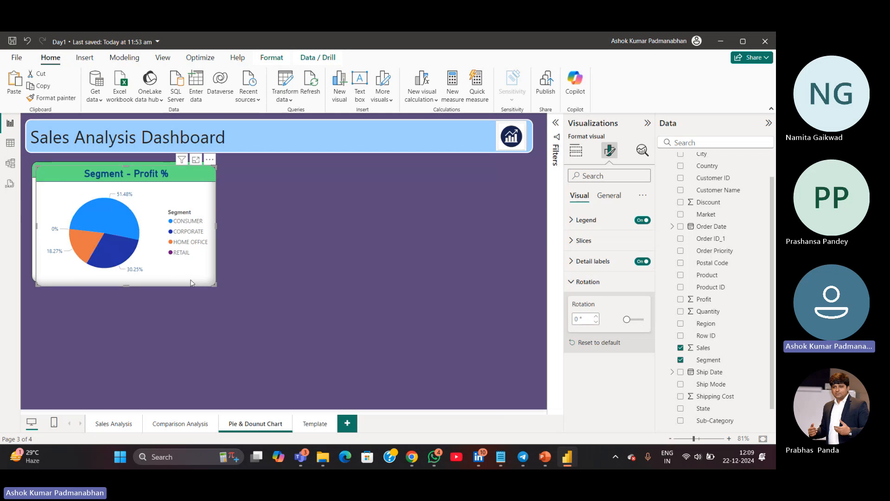
left_click_drag(186, 280, 388, 278)
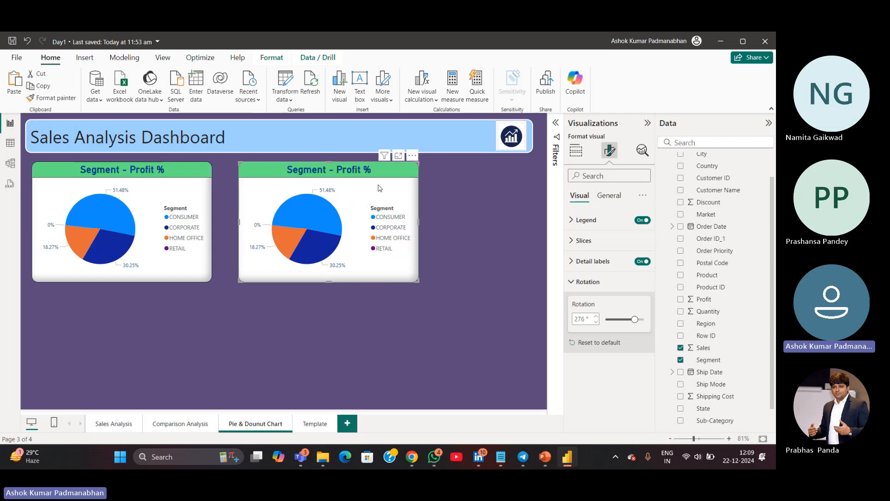
left_click(576, 160)
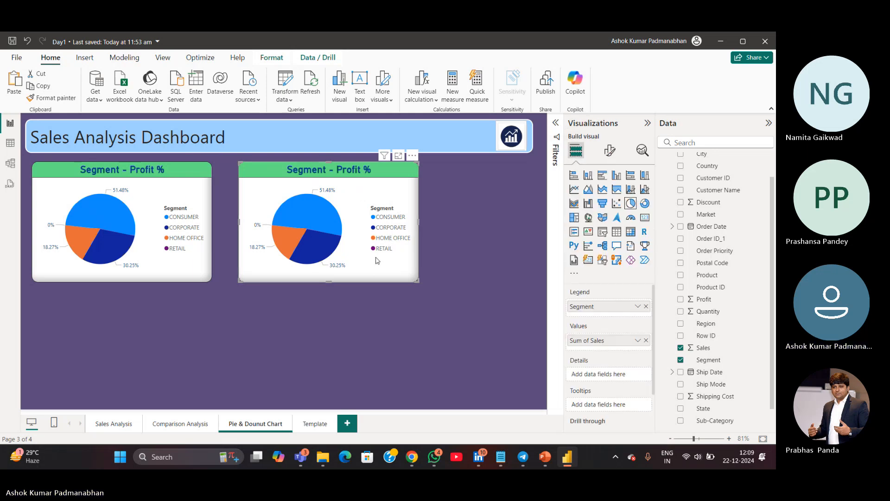
left_click(645, 204)
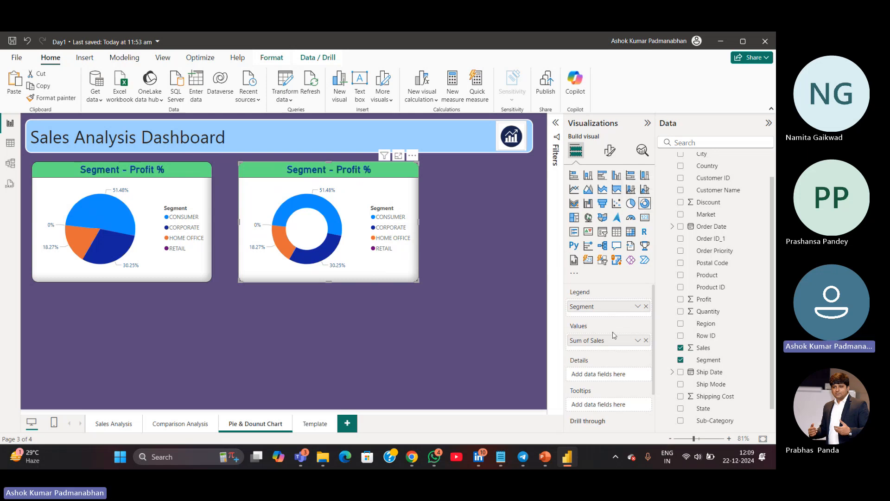
Replace the donut chart's legend field Segment with Market
left_click(646, 307)
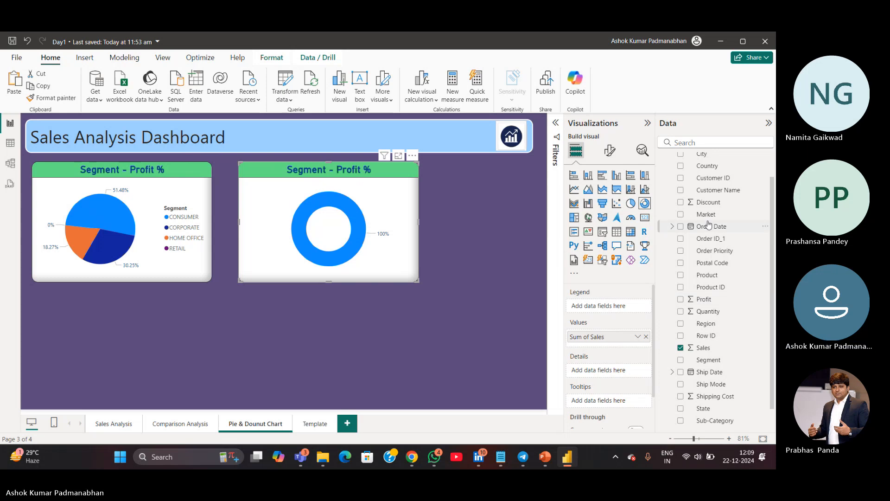
left_click_drag(708, 215, 613, 307)
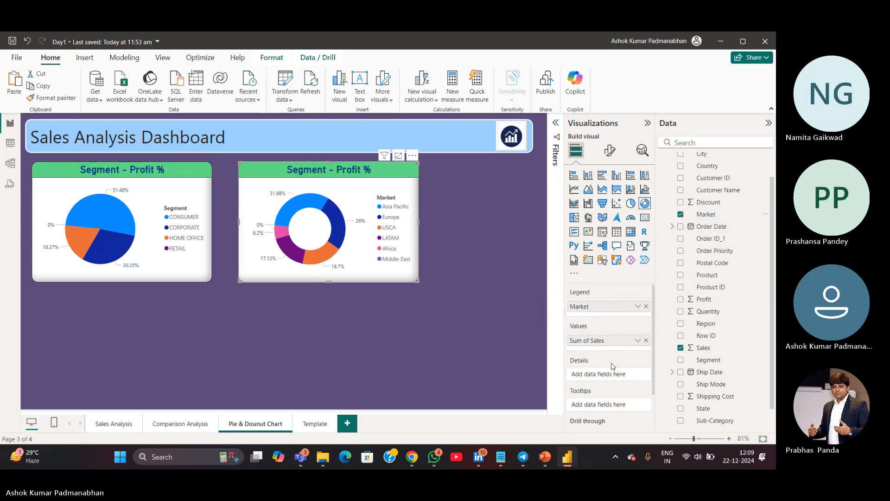
Replace the pie chart's Sum of Sales value with Profit
left_click(181, 273)
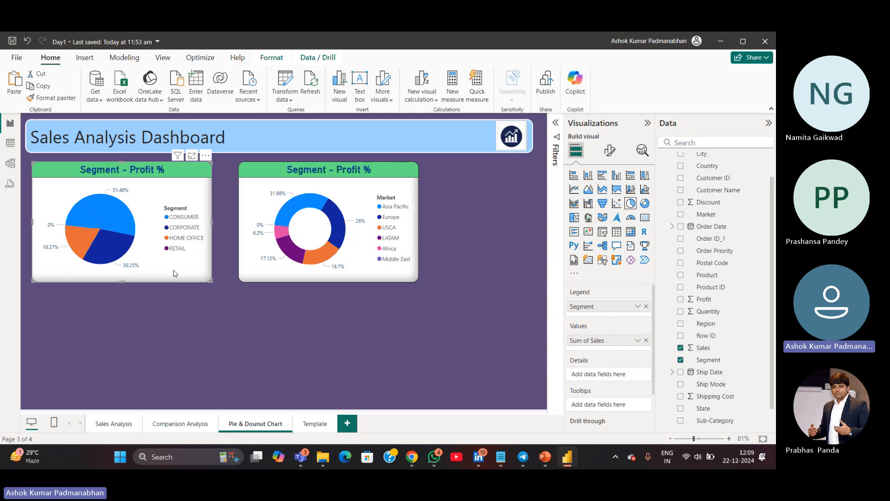
left_click(646, 341)
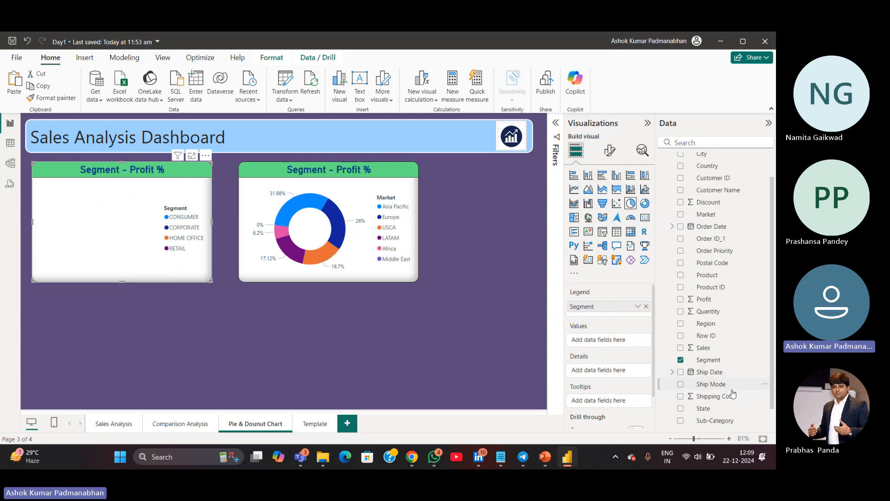
left_click_drag(705, 302, 606, 342)
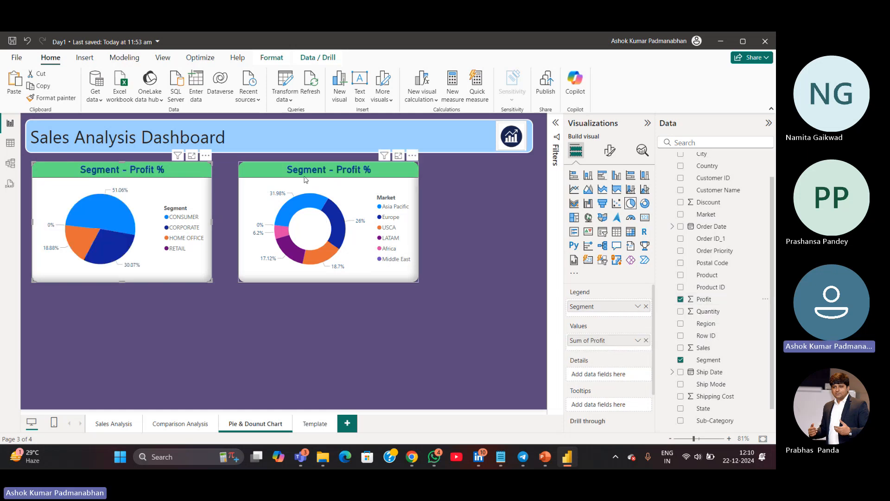
Retitle the donut chart as Market - Sales %
left_click(361, 263)
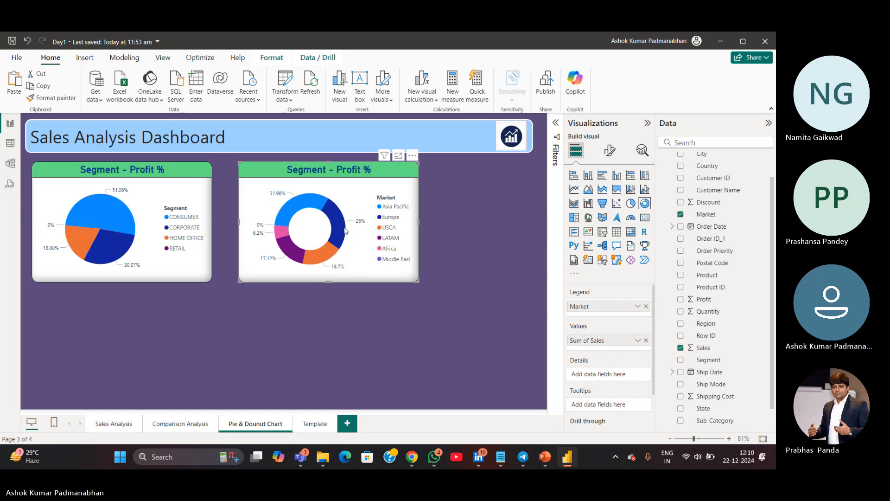
left_click(608, 152)
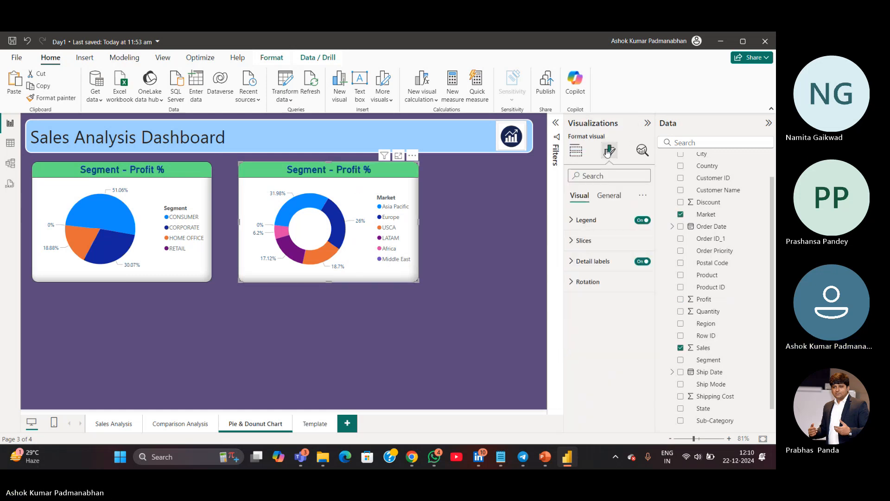
left_click(603, 196)
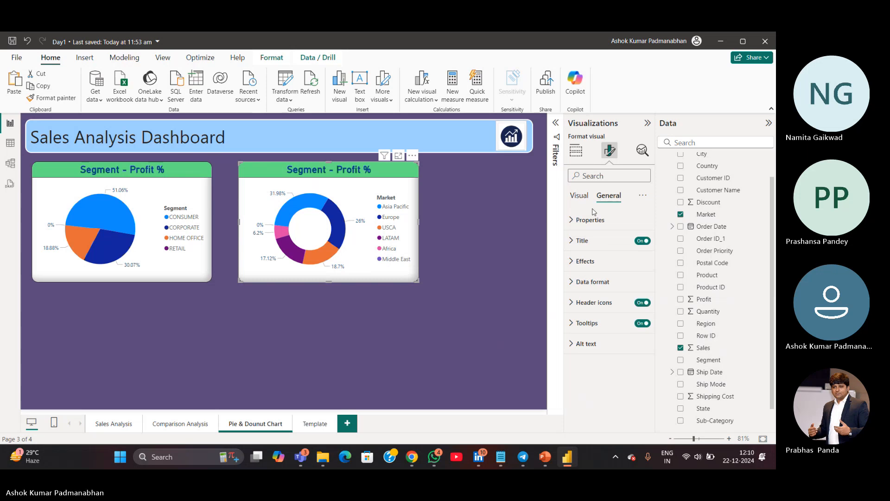
left_click(580, 240)
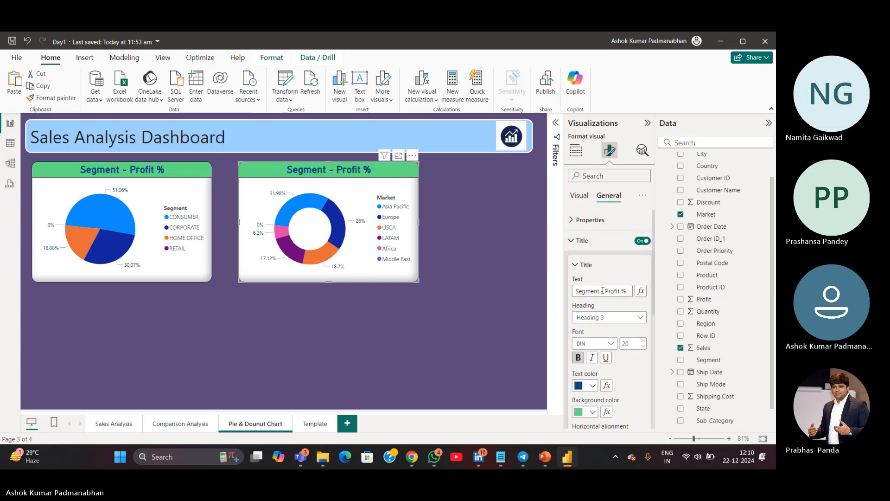
left_click_drag(599, 292, 508, 292)
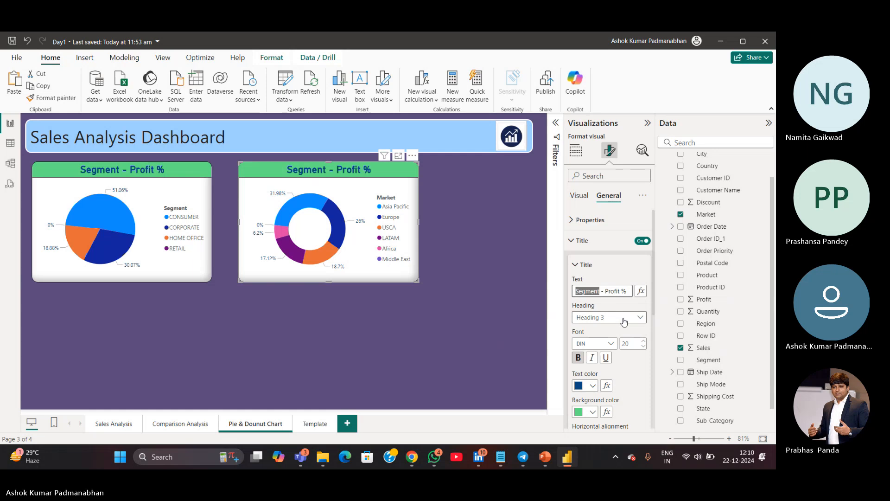
type("Market")
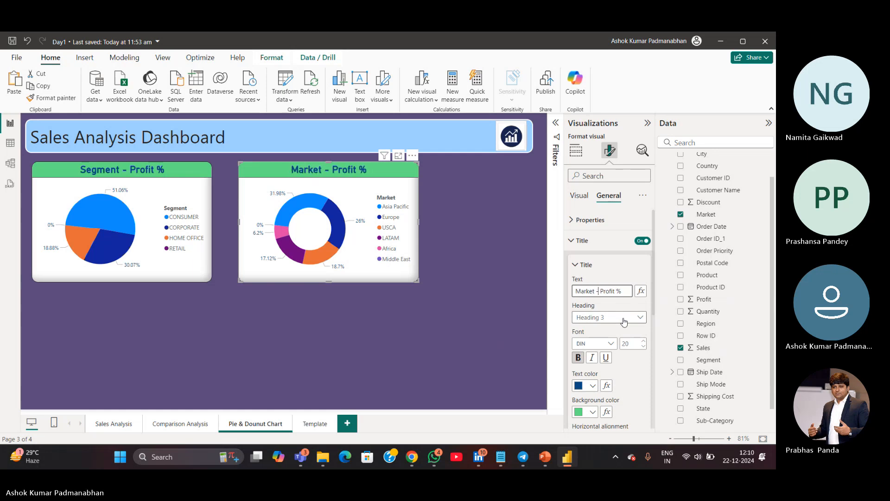
key("Left")
key("ctrl+shift+Right")
type("Sales")
Cross-highlight the donut chart's Asia Pacific slice and clear the highlight again
left_click(468, 309)
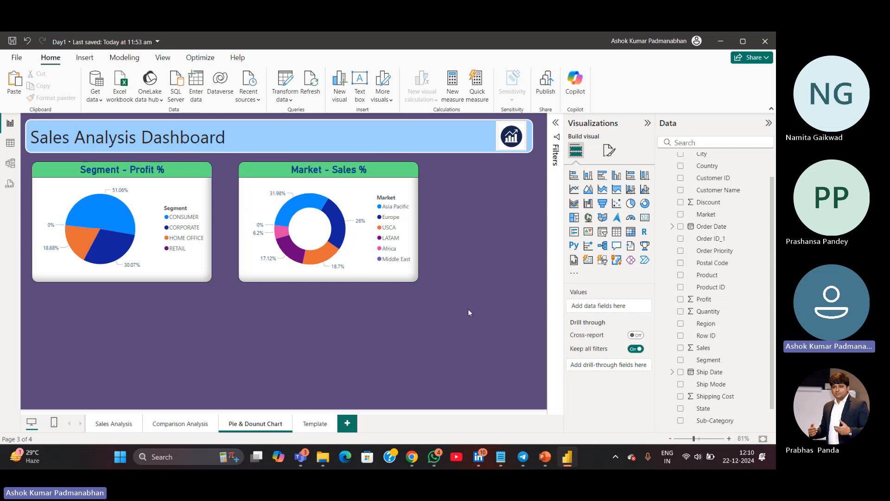
left_click(297, 201)
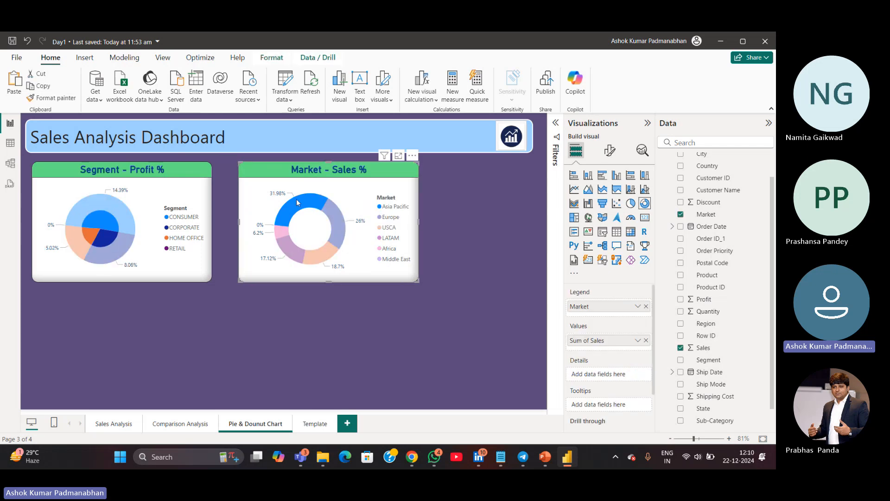
left_click(297, 201)
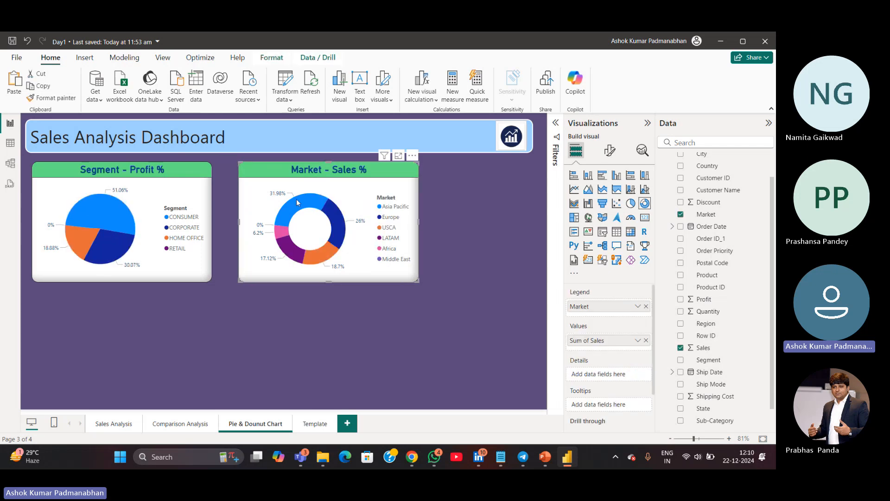
Examine the donut chart's legend and data format settings
left_click(616, 151)
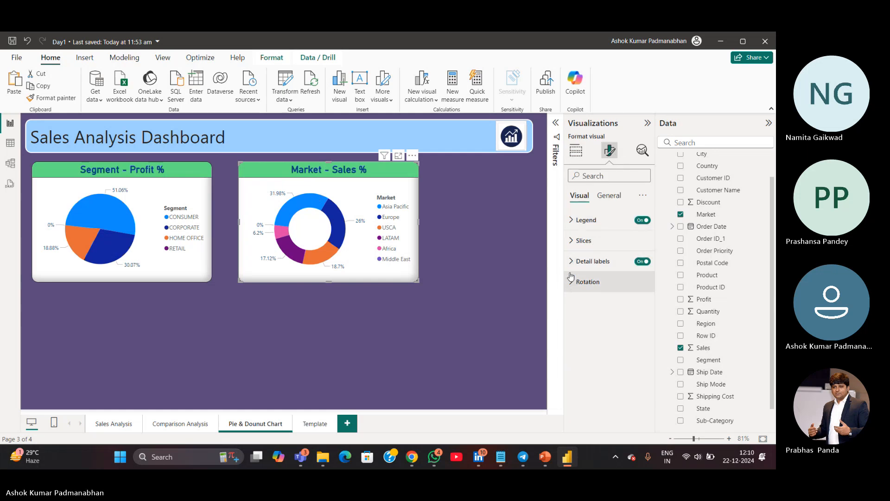
left_click(572, 221)
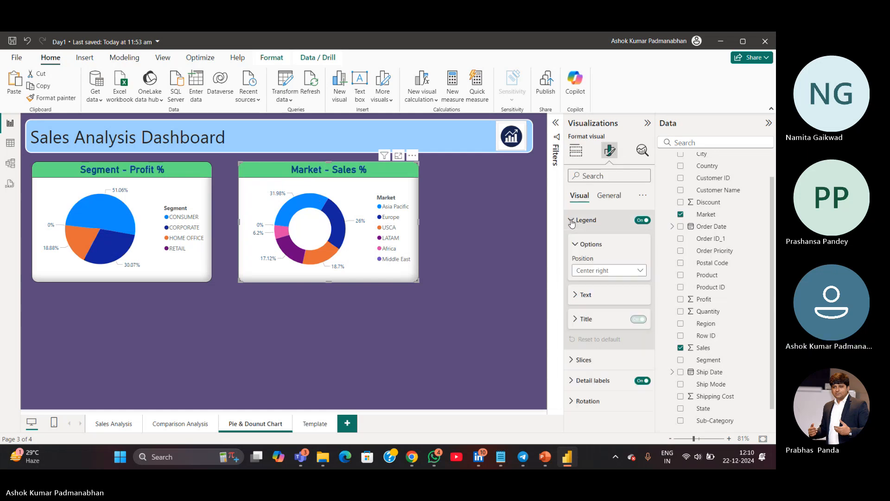
left_click(572, 221)
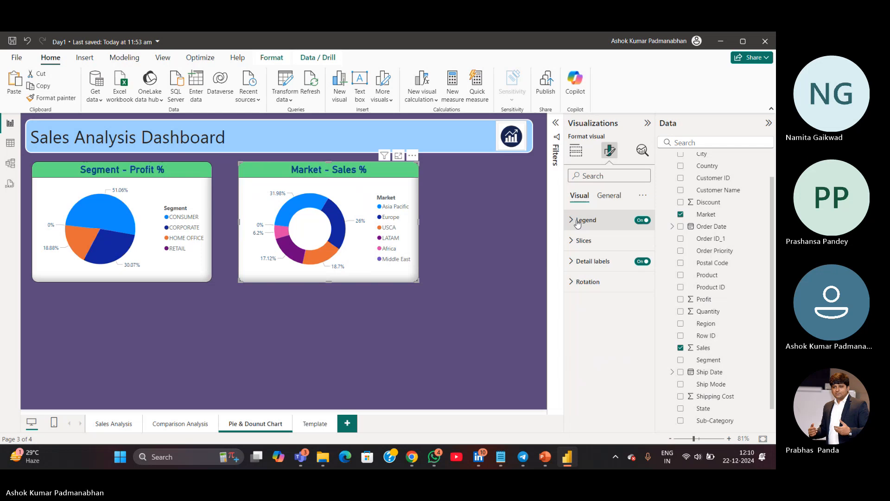
left_click(608, 195)
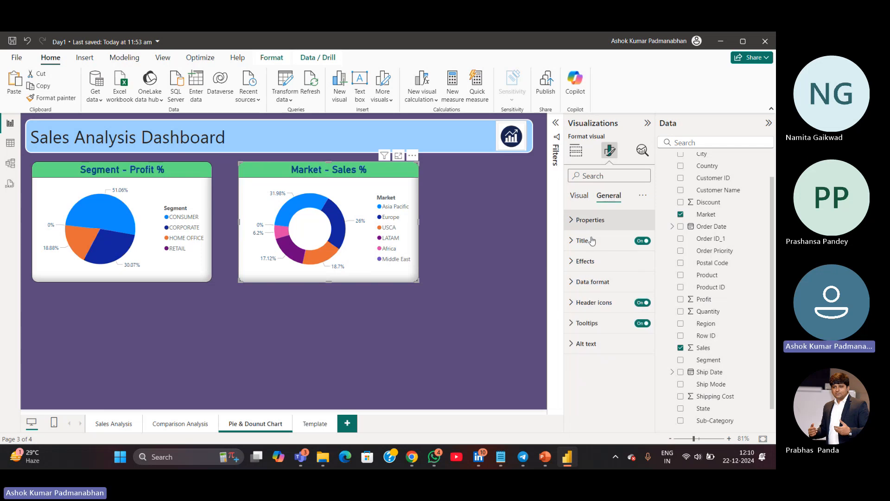
left_click(571, 283)
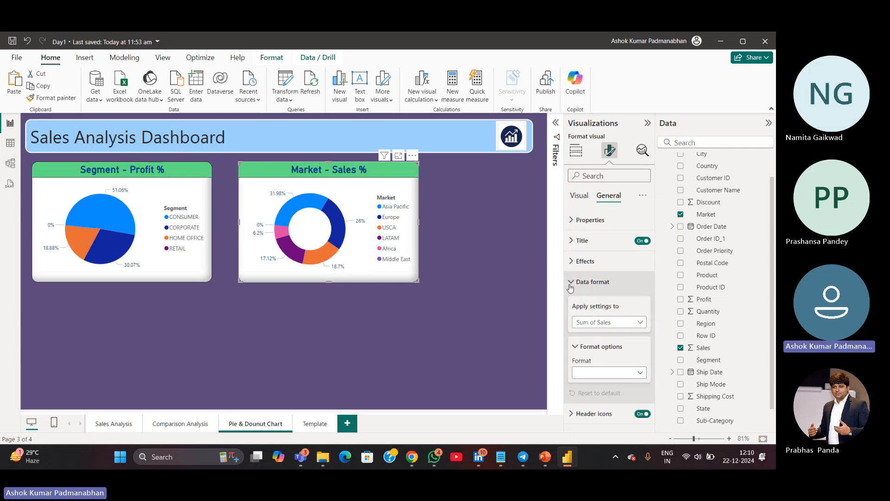
left_click(641, 326)
left_click(641, 326)
left_click(640, 373)
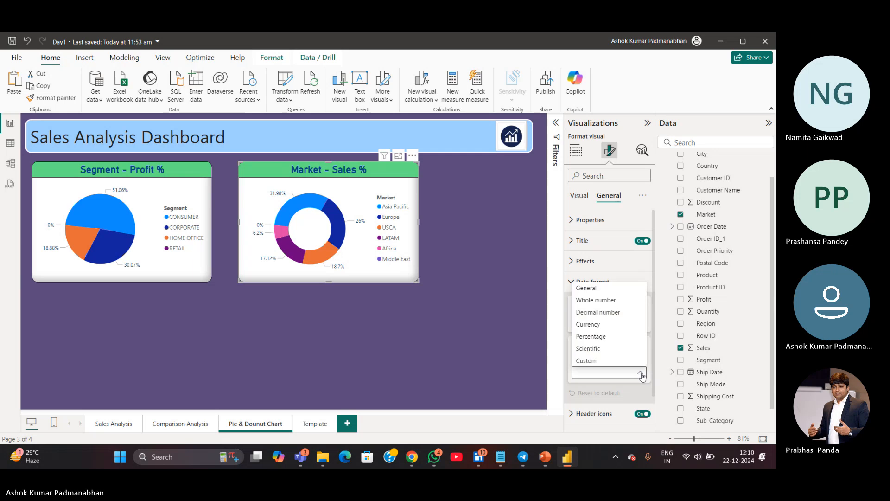
left_click(643, 373)
scroll(644, 373, "down", 1)
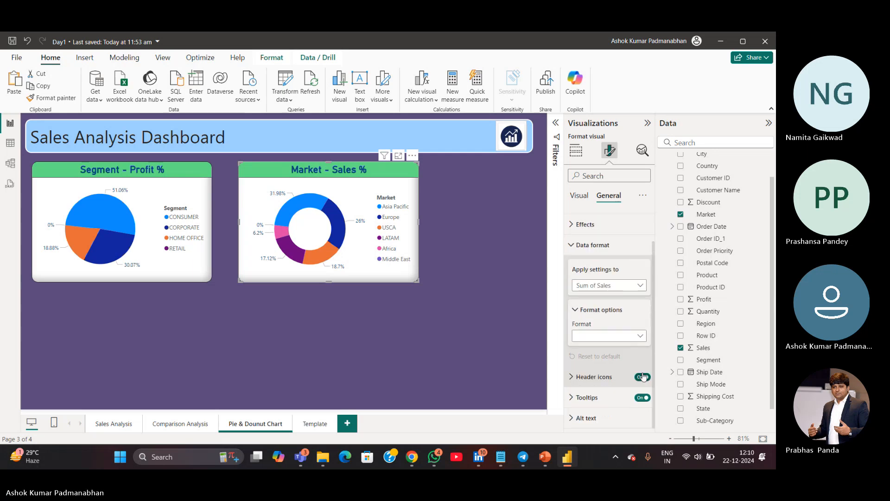
left_click(572, 246)
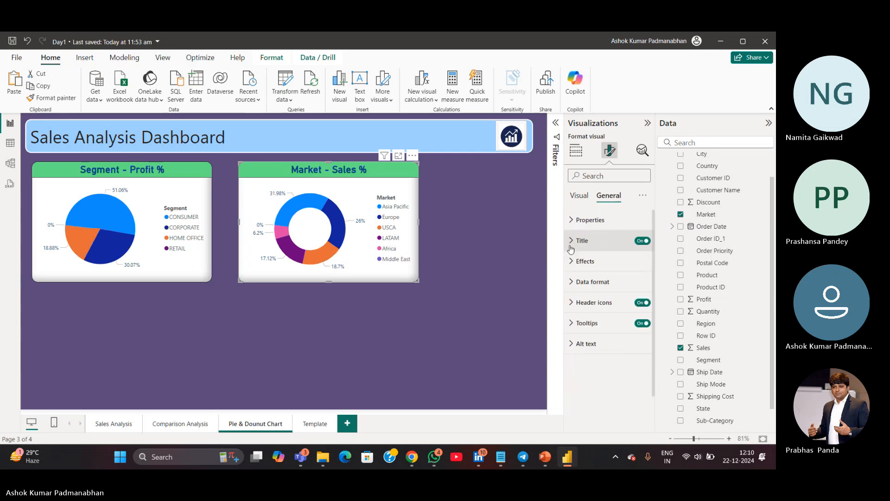
Examine the donut chart's legend options and legend title setting
left_click(579, 195)
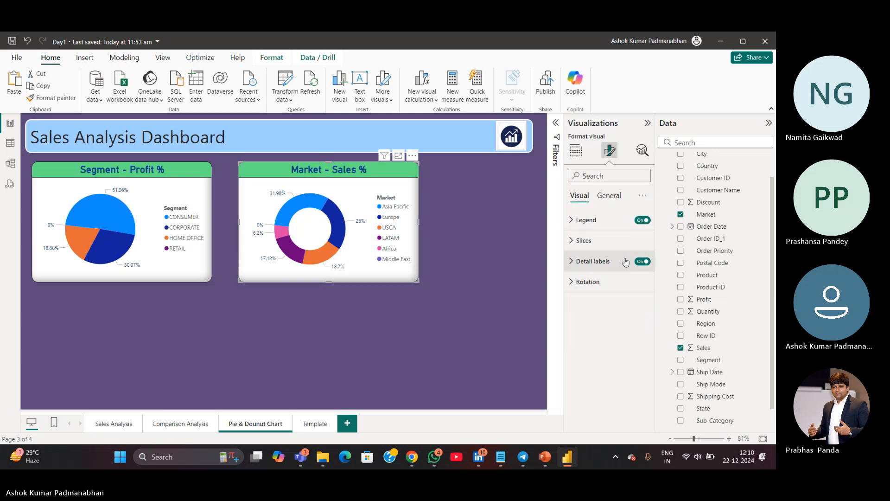
left_click(573, 223)
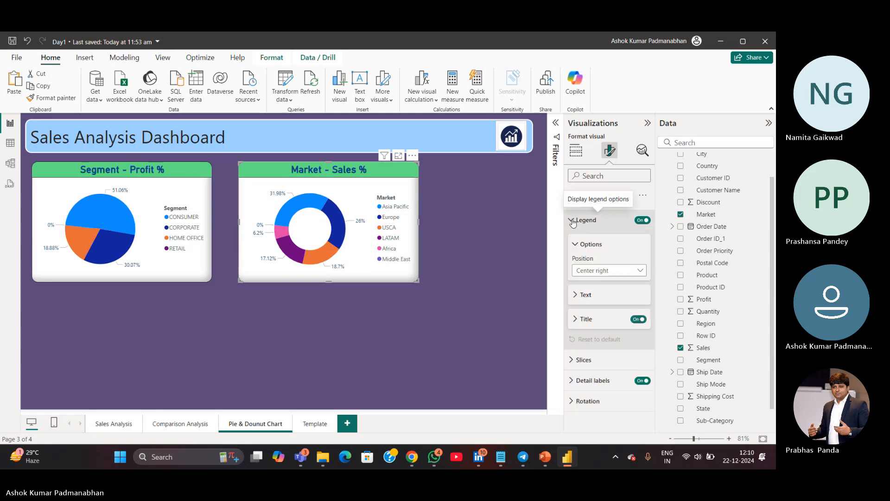
left_click(575, 319)
left_click(576, 320)
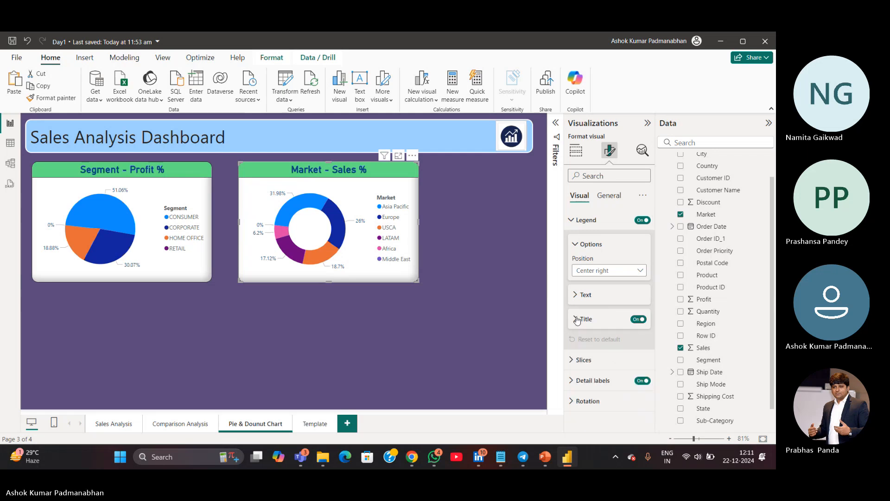
left_click(576, 245)
left_click(572, 221)
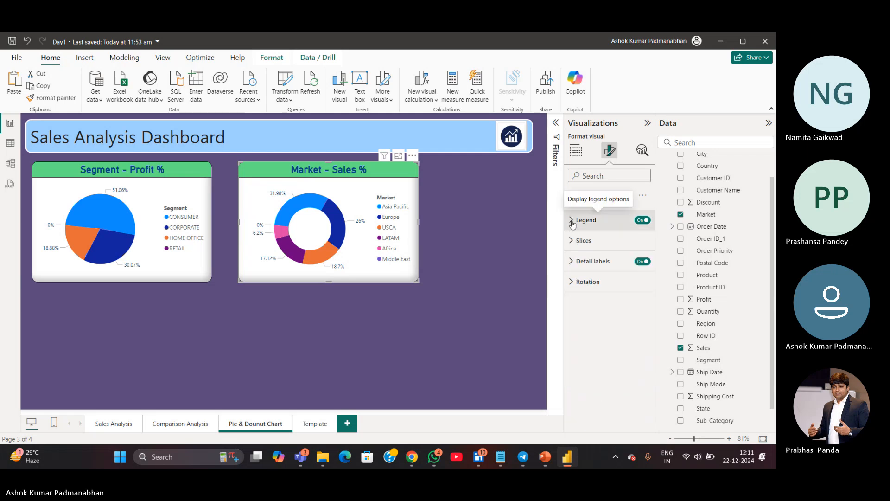
left_click(573, 223)
left_click(572, 223)
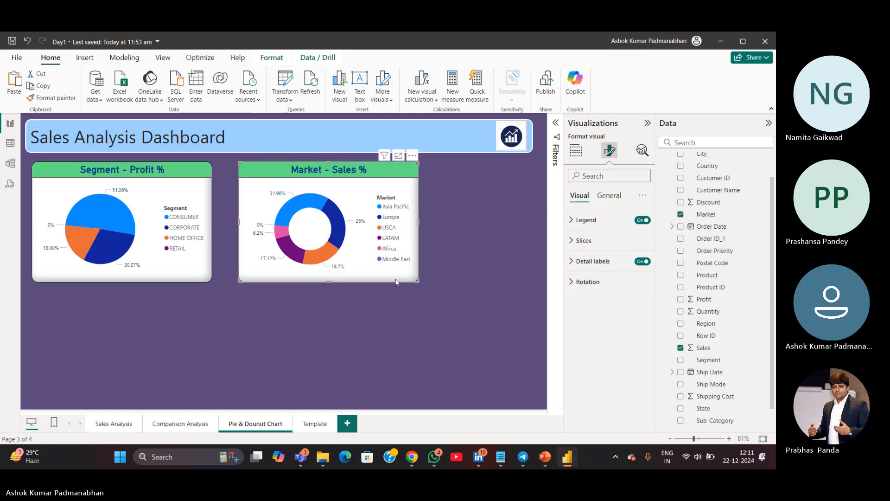
Move the donut chart below the pie chart
mouse_move(396, 281)
left_mouse_down()
mouse_move(417, 279)
mouse_move(395, 281)
left_mouse_up()
left_click(399, 318)
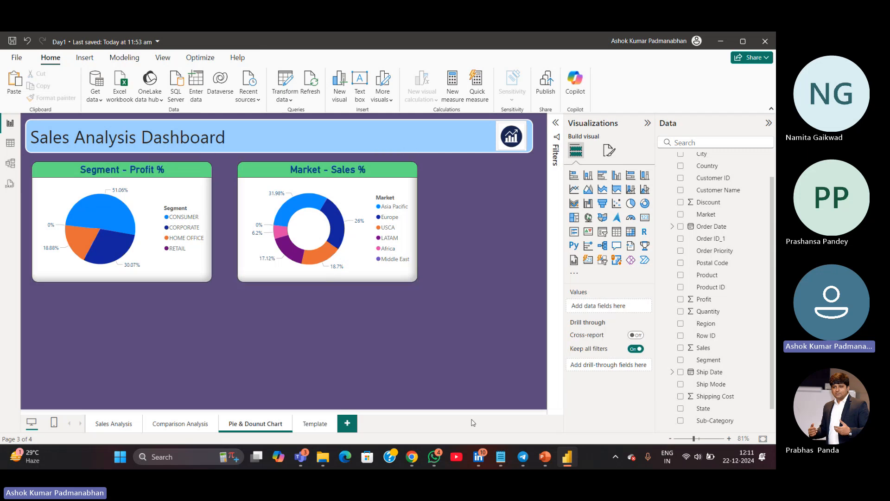
left_click(394, 277)
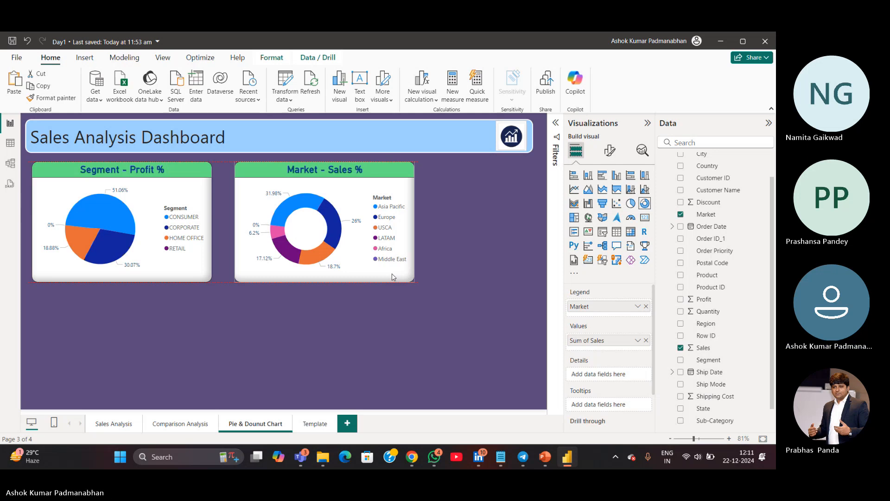
left_click_drag(396, 276, 191, 412)
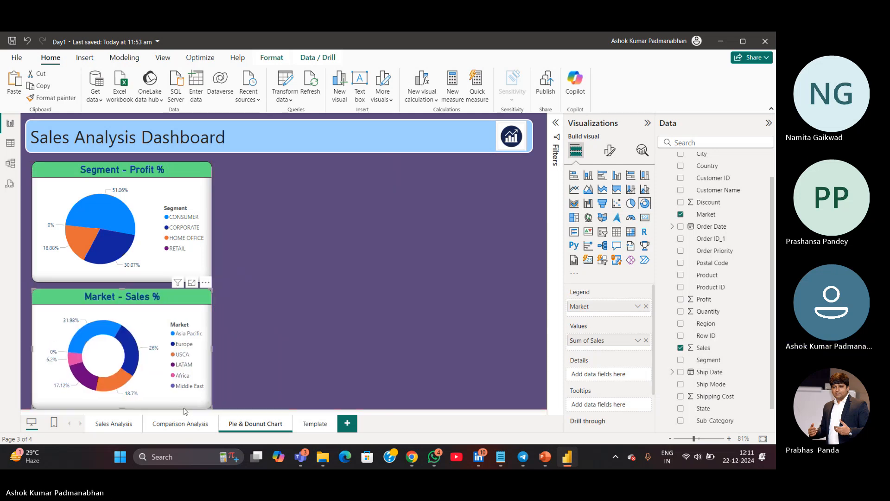
left_click(327, 352)
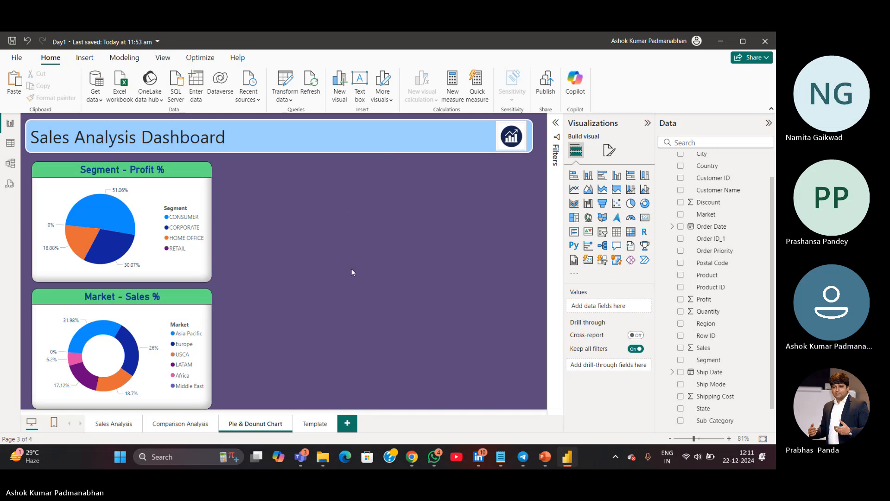
Switch to Notepad and add a line 13 duplicating the Segment wise Profit % KPI entry
left_click(501, 457)
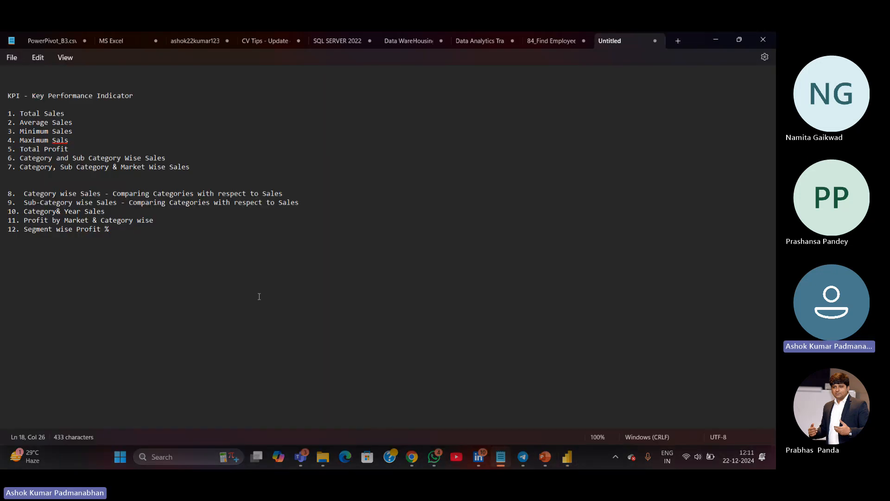
triple_click(236, 239)
key("ctrl+c")
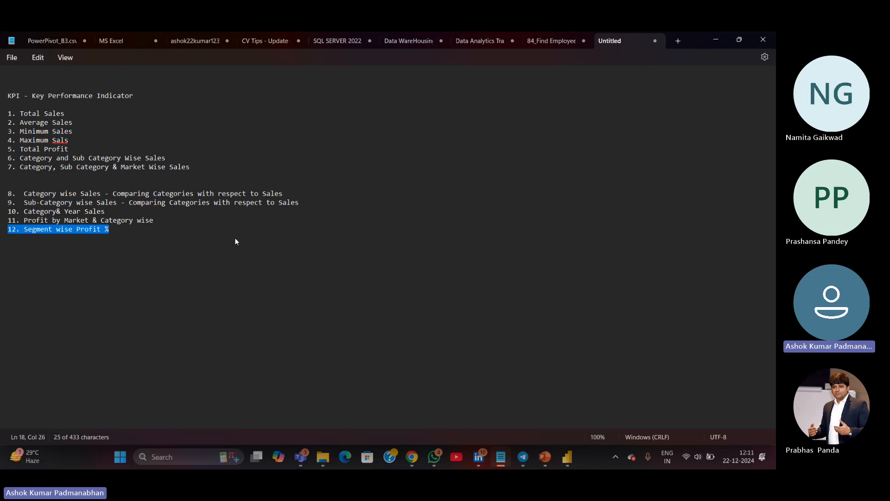
left_click(235, 239)
key("Return")
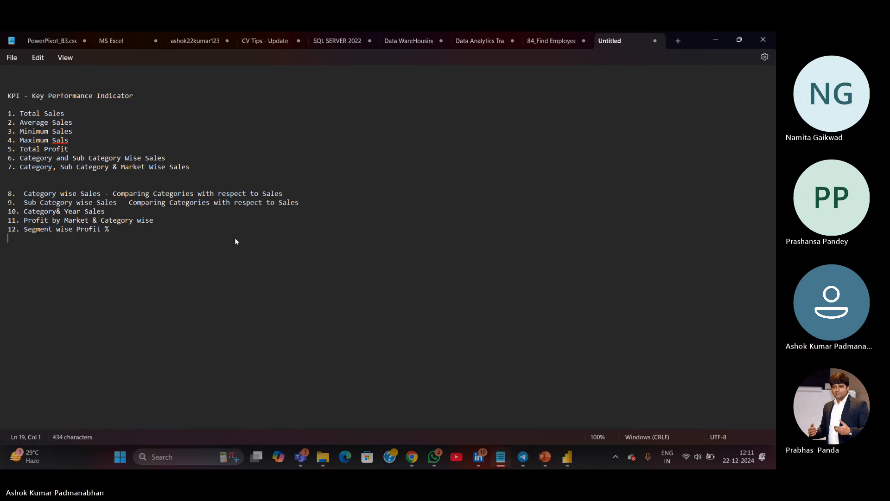
type("13.")
key("ctrl+v")
Rewrite line 13 of the KPI list as 'Market wise Sales %' and start a new line numbered 14
key("ctrl+Left")
key("ctrl+Left")
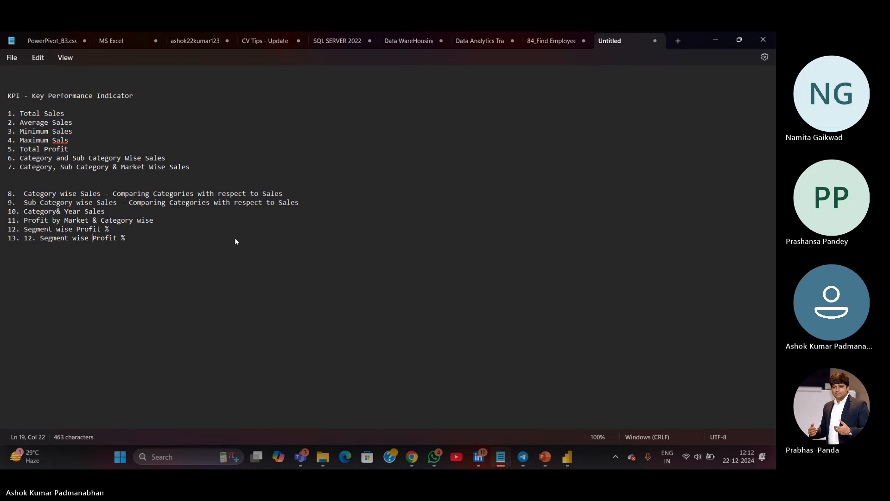
key("ctrl+Left")
key("ctrl+Left")
key("ctrl+shift+Right")
key("ctrl+shift+Right")
key("ctrl+shift+Right")
key("ctrl+shift+Right")
key("ctrl+shift+Right")
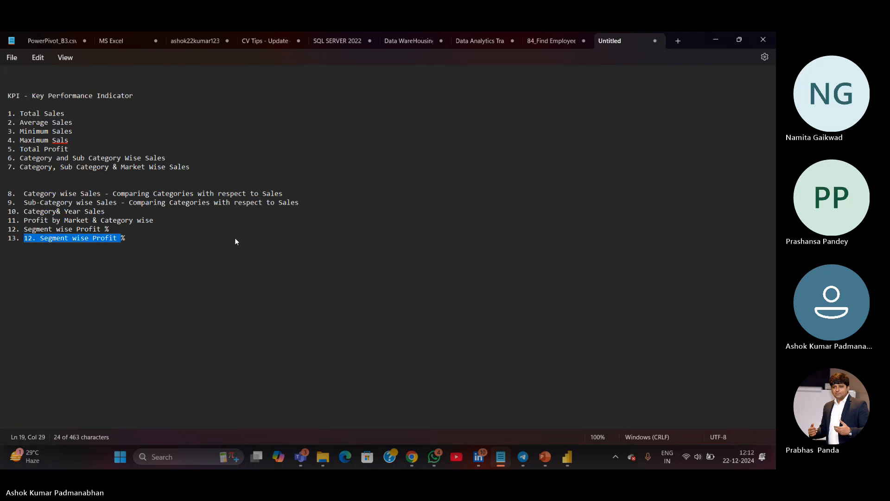
type("Sales")
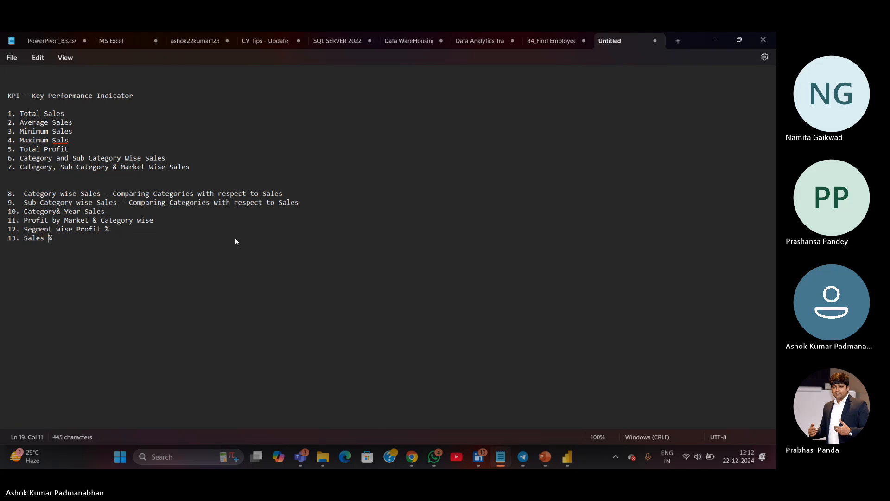
key("Left")
key("Left")
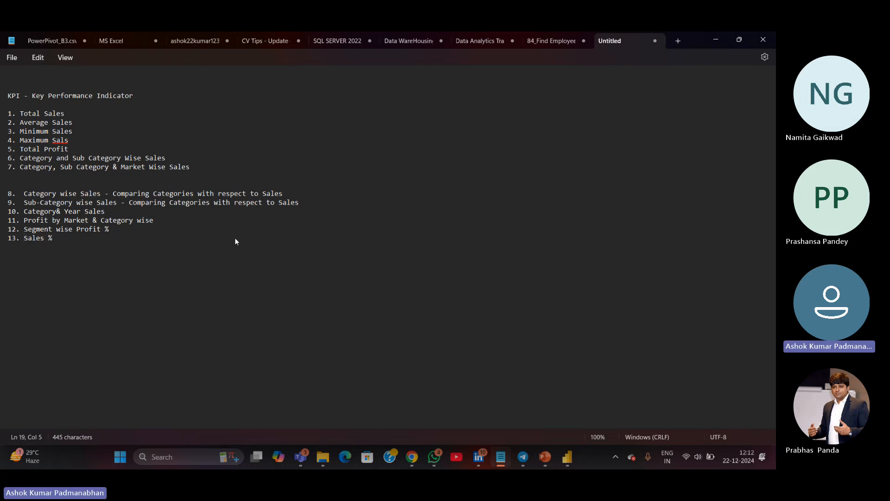
type("Market wise")
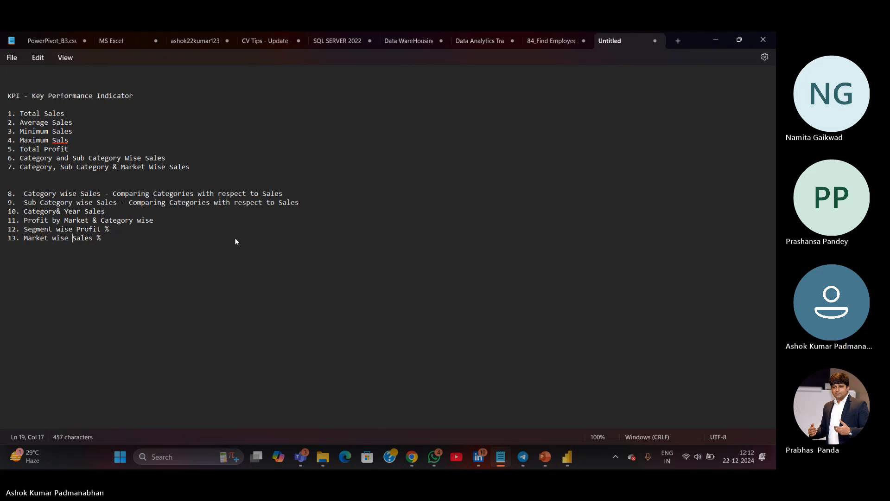
left_click(216, 242)
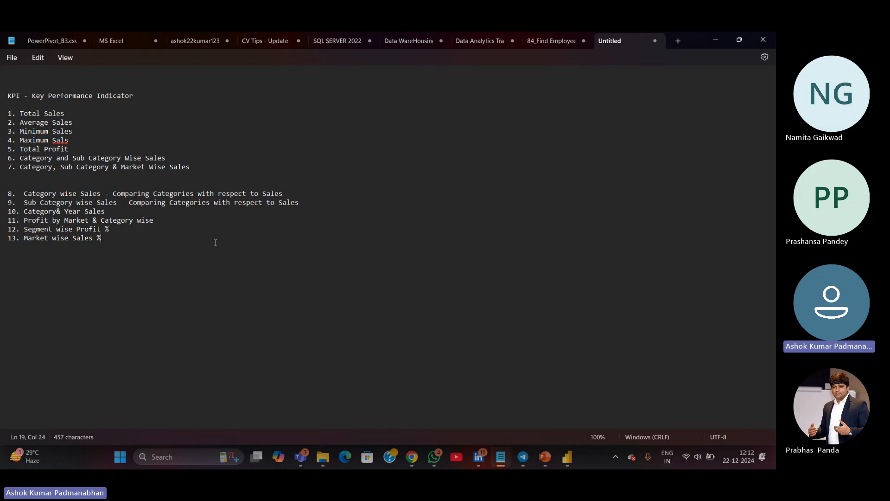
key("Return")
type("14.")
Save the Notepad file as KPIs in the Ashok > Trainer > WeekEnd Power BI folder
left_click(12, 58)
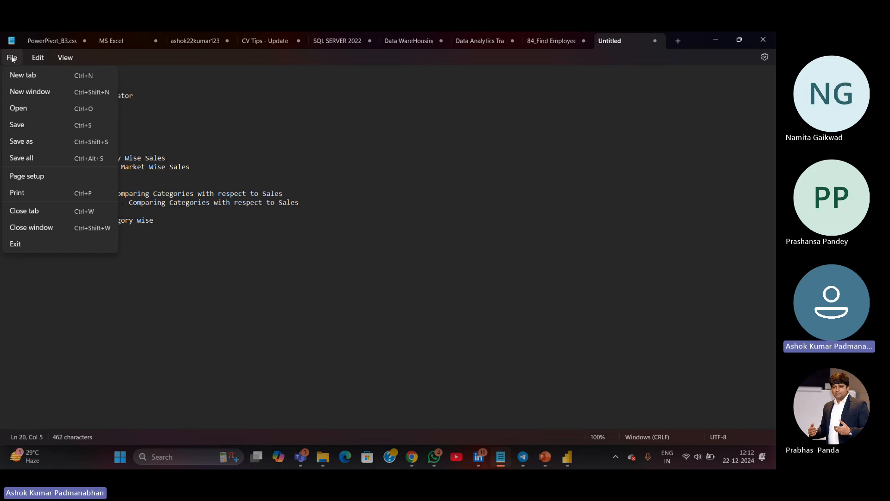
left_click(18, 142)
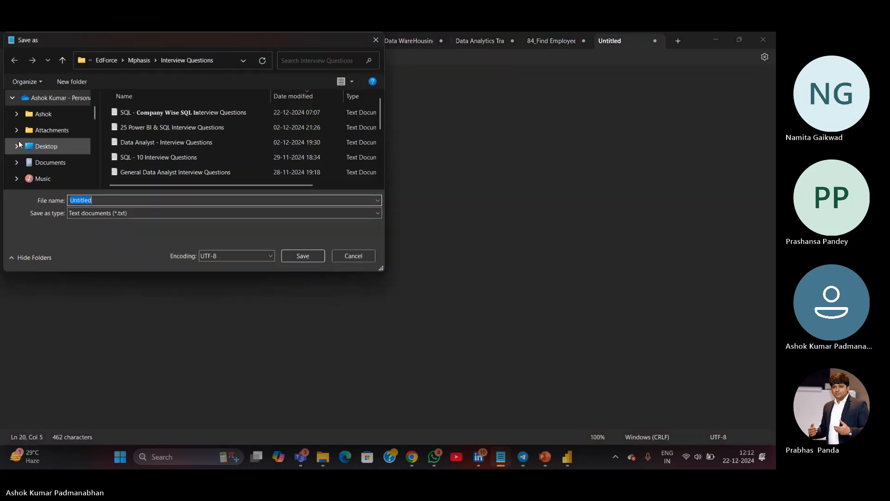
scroll(66, 146, "up", 1)
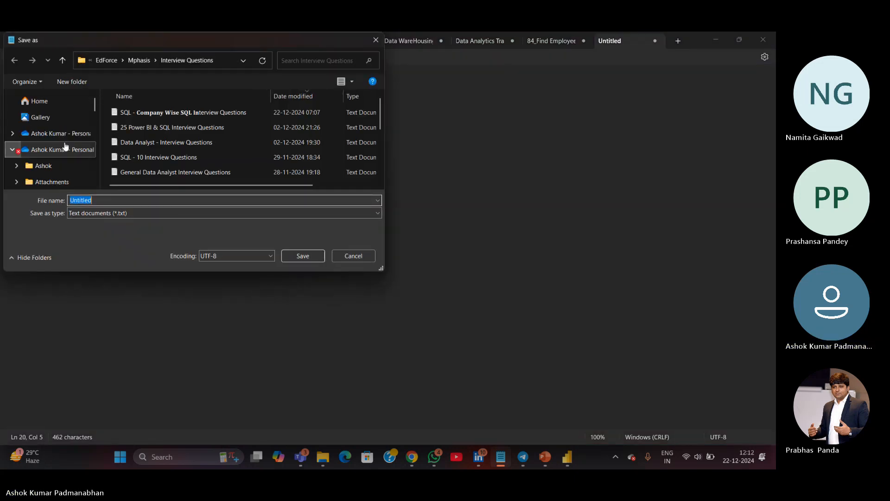
scroll(65, 146, "down", 5)
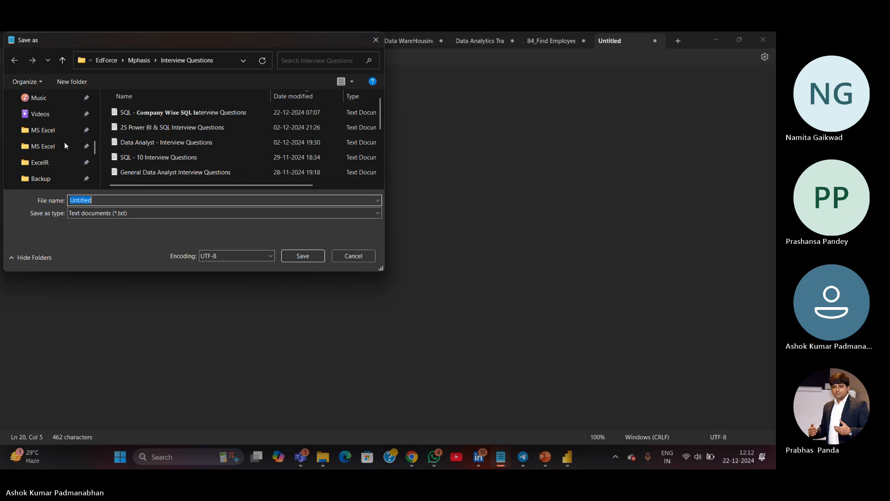
scroll(62, 146, "down", 5)
scroll(59, 147, "up", 1)
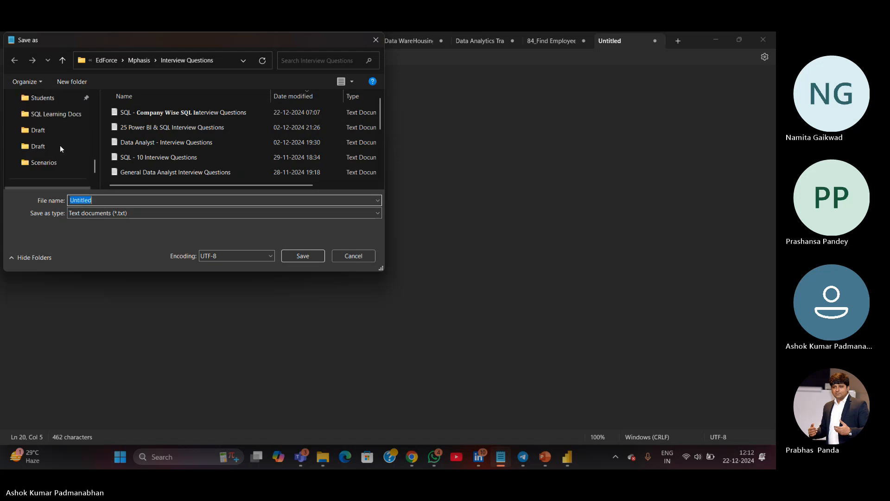
left_click(56, 98)
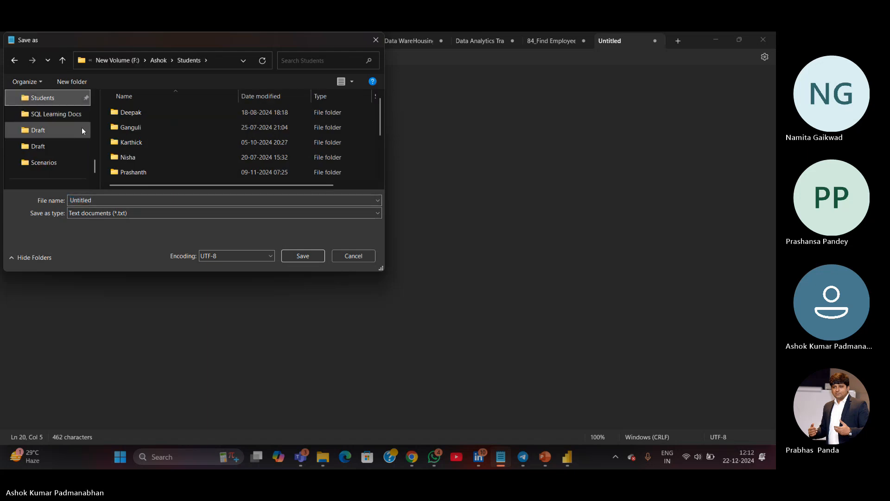
left_click(158, 61)
left_click(138, 158)
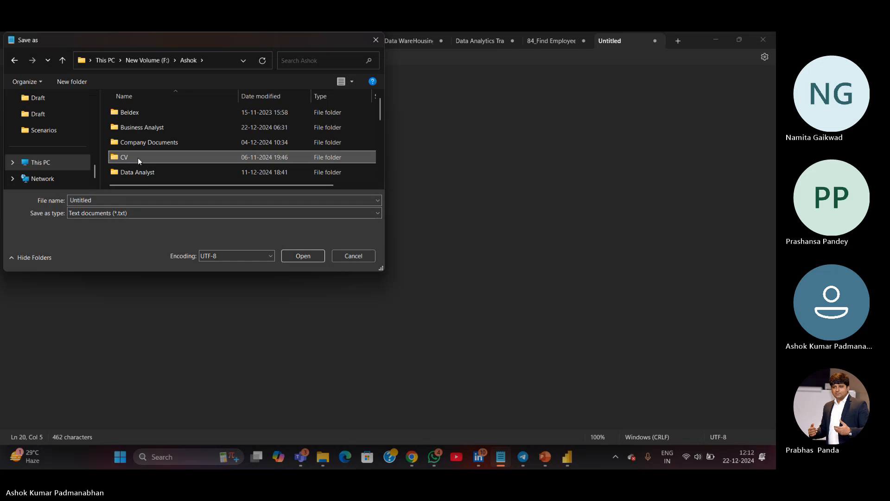
scroll(138, 157, "down", 5)
double_click(137, 158)
scroll(137, 160, "down", 3)
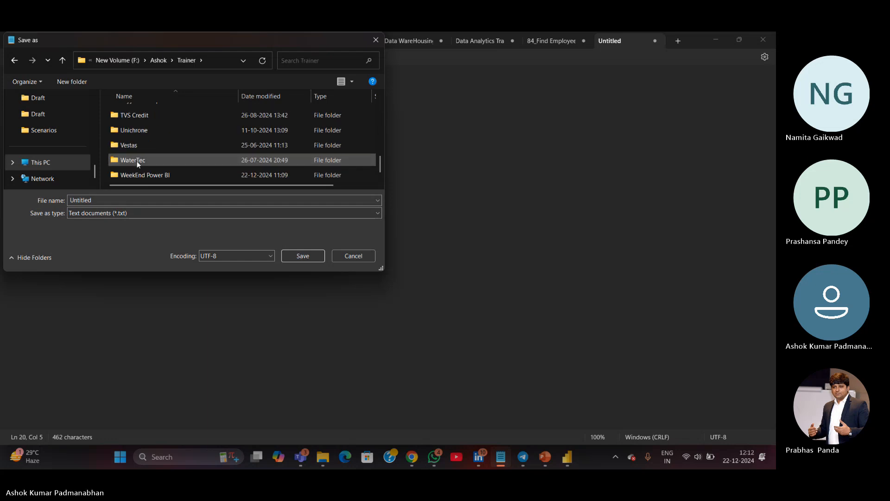
double_click(132, 174)
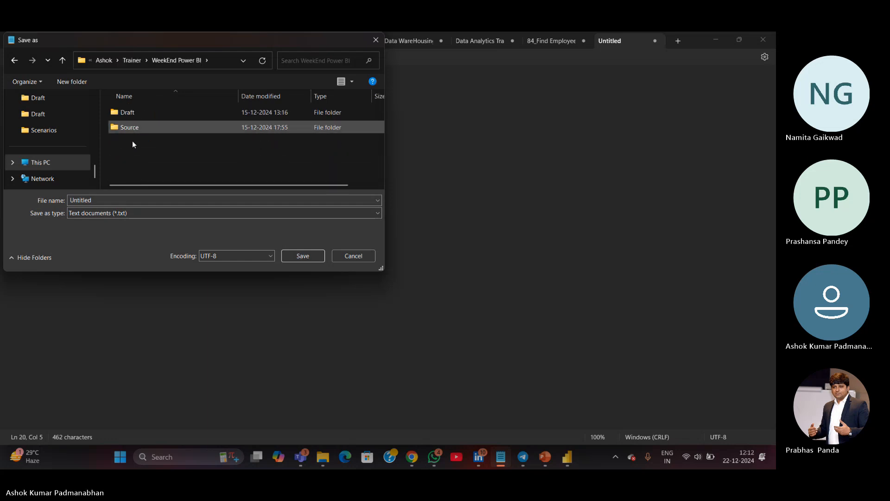
double_click(107, 201)
type("K")
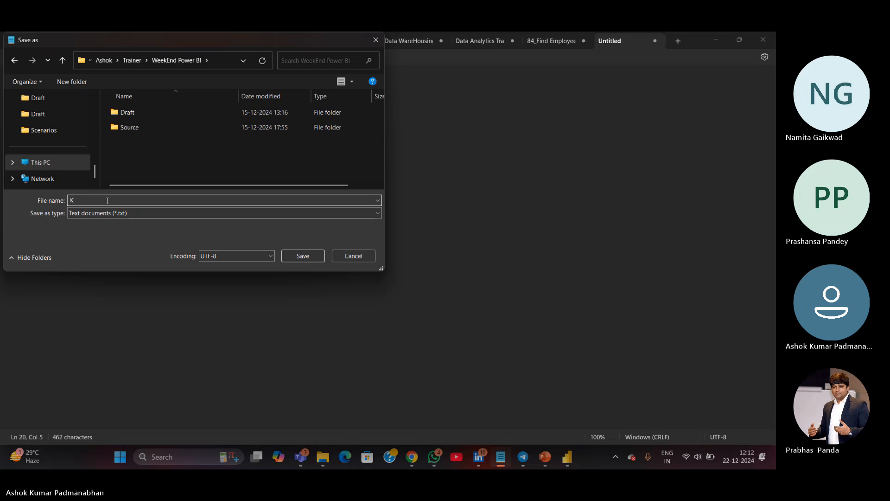
type("PIs")
key("Return")
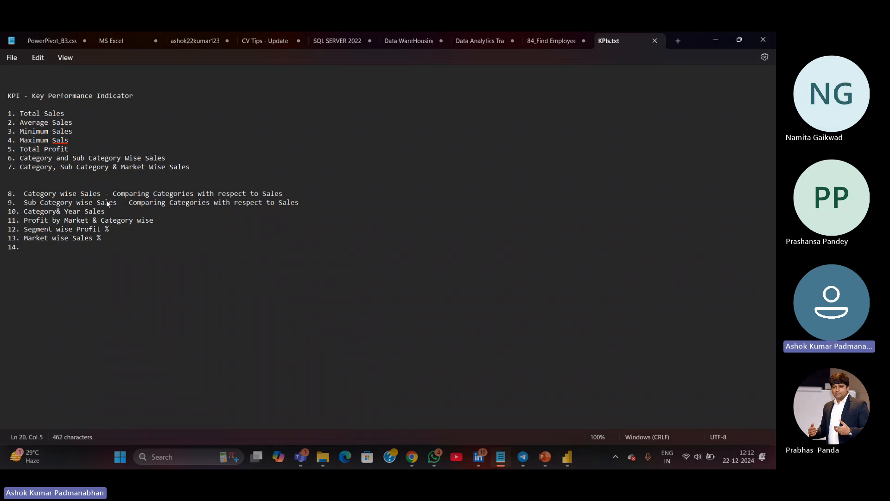
Enter 'Compare Sales Month' as KPI item 14
type("Compare ")
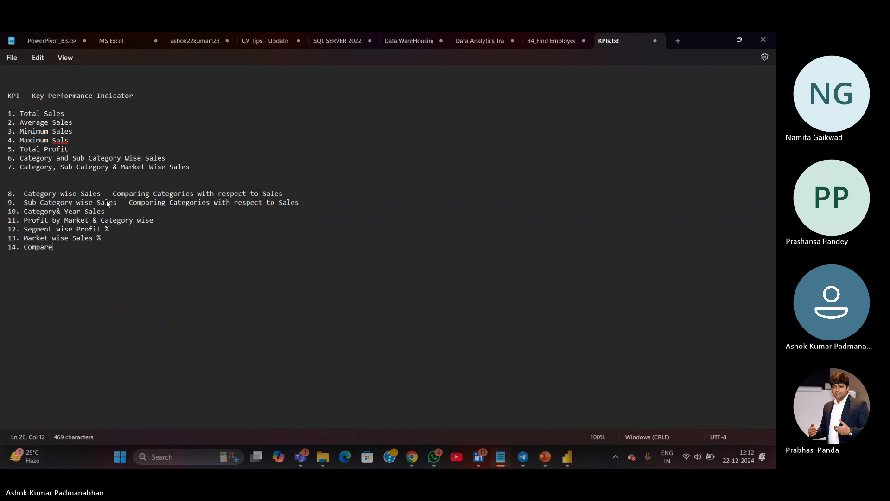
type("Sales")
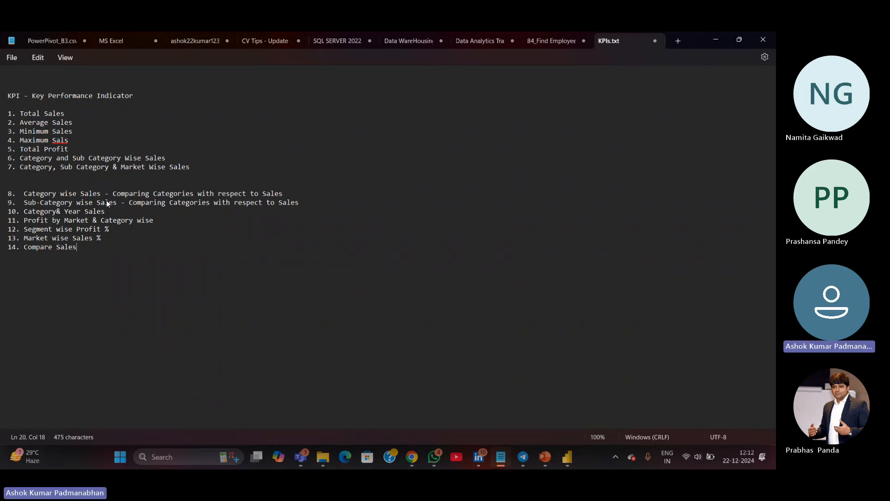
type("Month")
Switch to Power BI and add a line chart visual beside the Market - Sales % donut chart
key("alt+Tab")
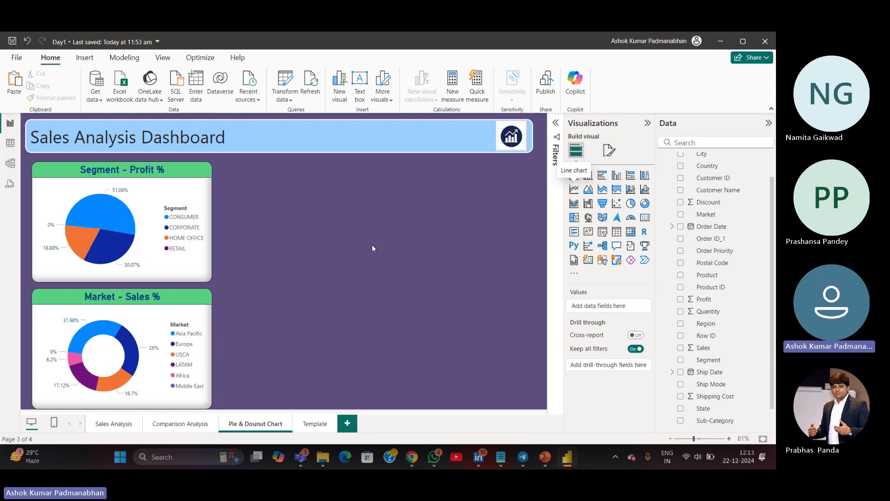
left_click_drag(278, 179, 427, 288)
left_click_drag(276, 193, 500, 343)
left_click(574, 189)
left_click_drag(381, 255, 386, 381)
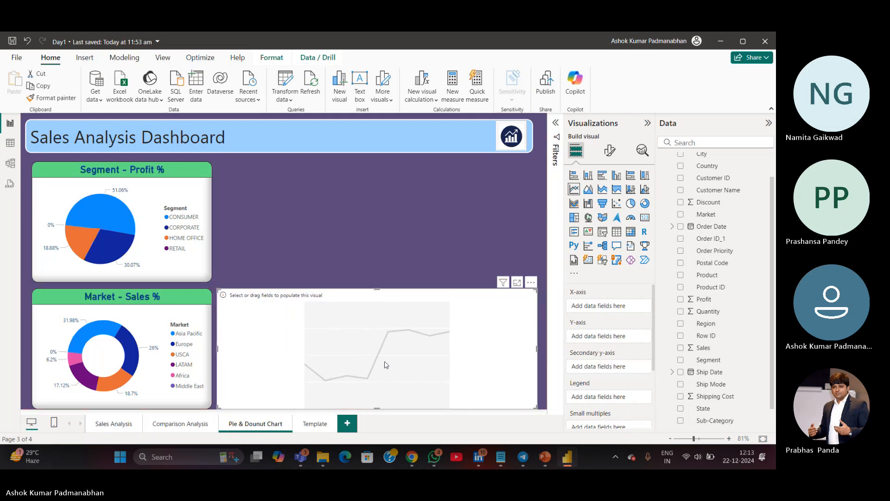
Plot Sales against the Order Date hierarchy's Month on the new line chart
left_click(157, 391)
left_click_drag(157, 391, 156, 397)
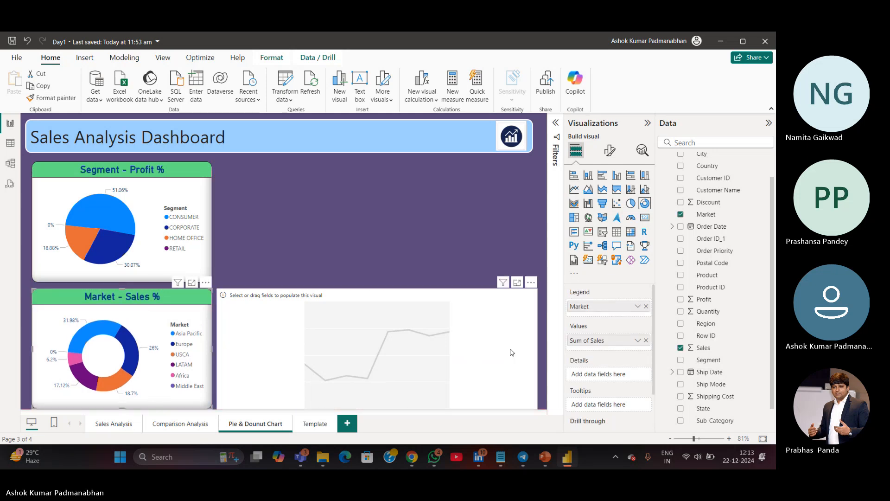
left_click(497, 358)
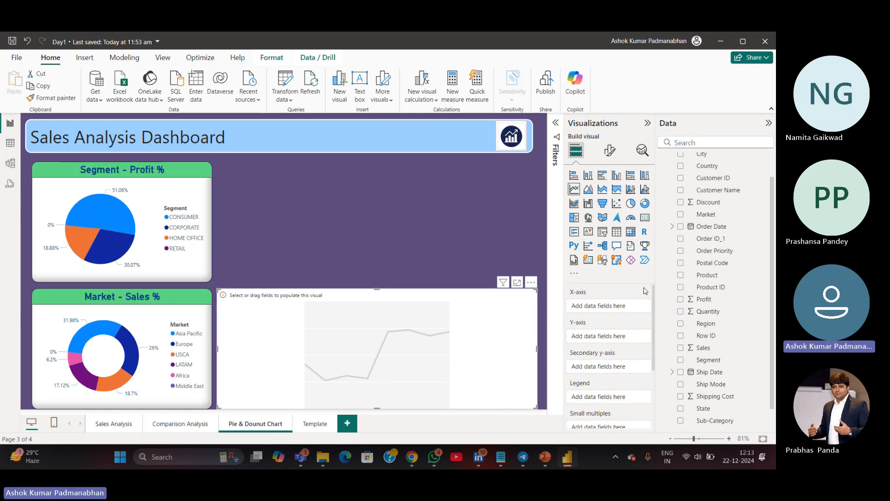
scroll(688, 277, "up", 2)
left_click(672, 256)
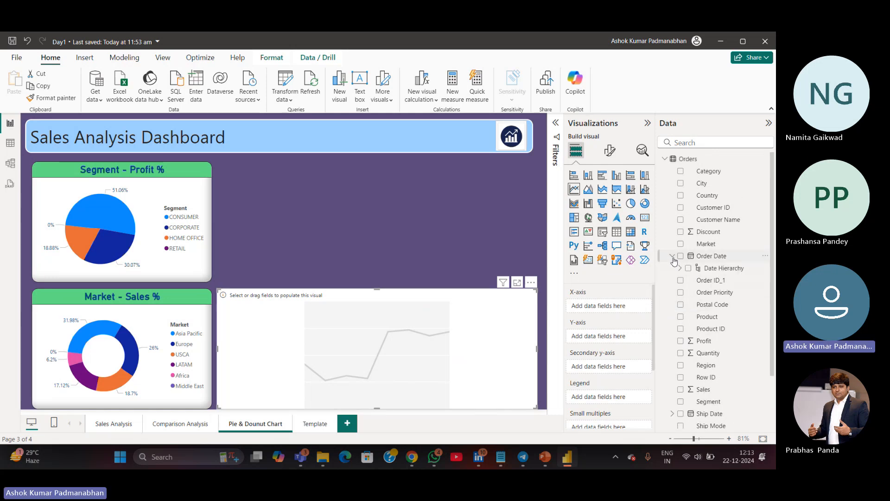
left_click(680, 268)
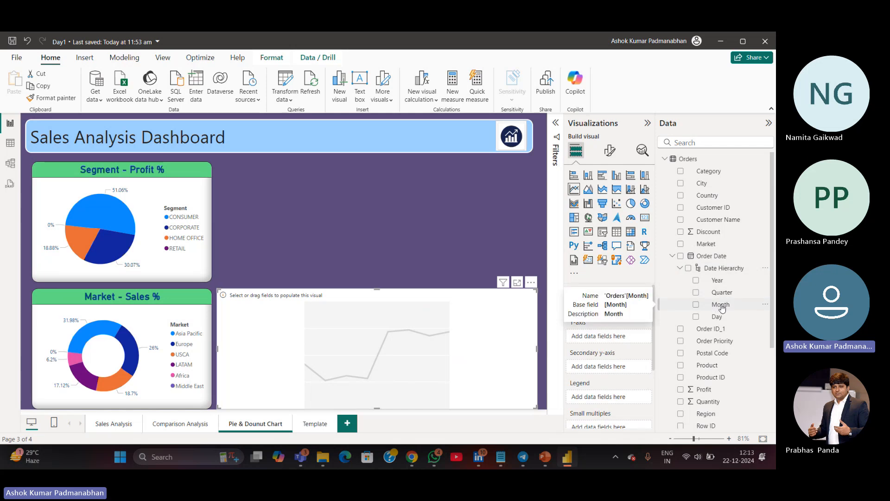
left_click_drag(721, 307, 605, 308)
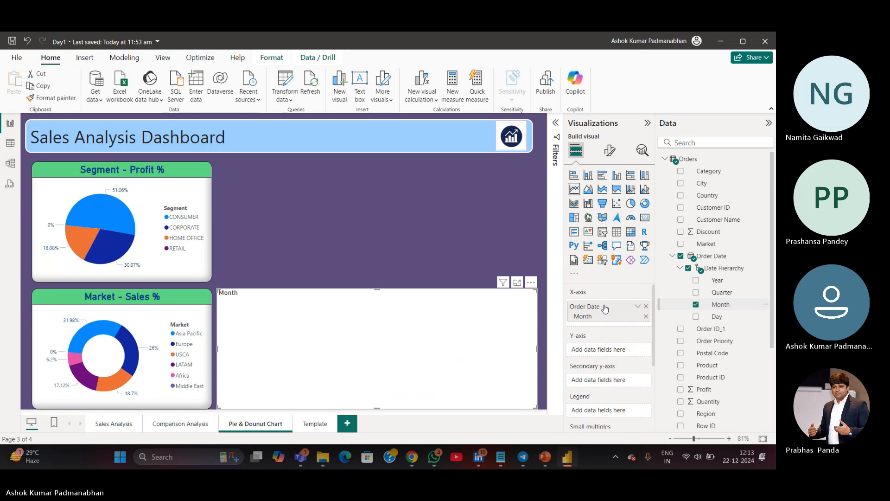
scroll(742, 399, "down", 3)
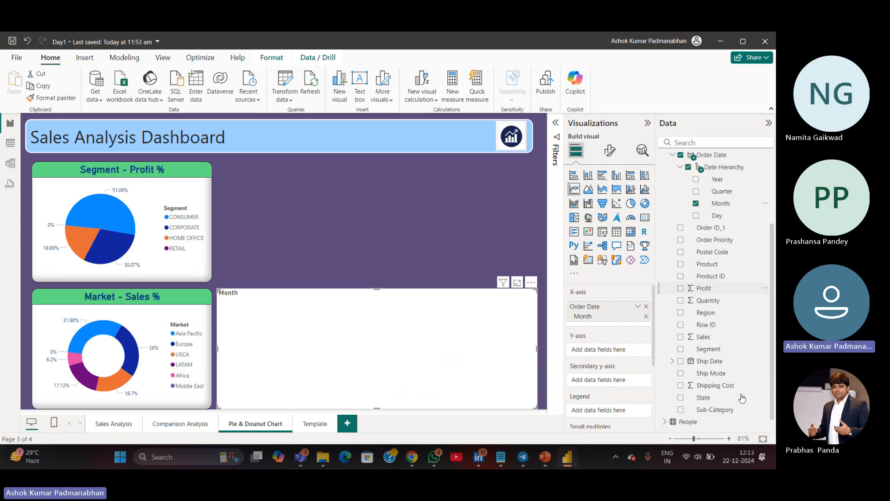
left_click_drag(701, 337, 607, 350)
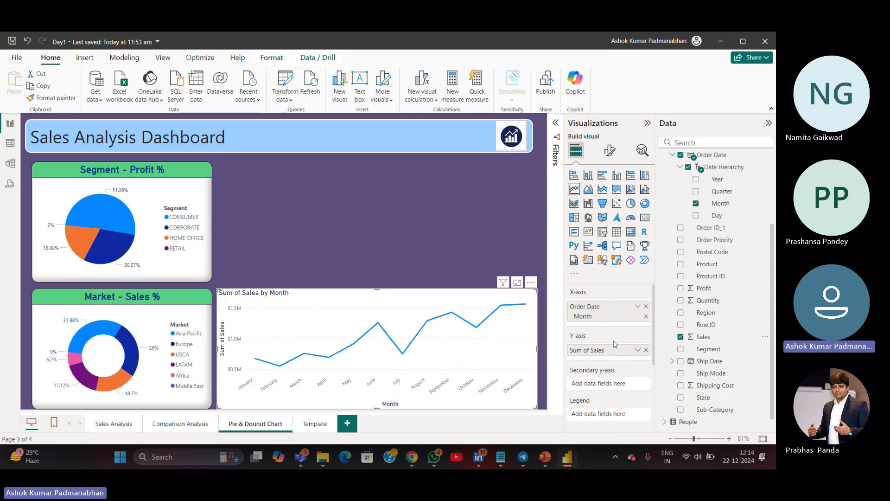
Copy the donut chart's formatting onto the line chart using Format painter
left_click(208, 402)
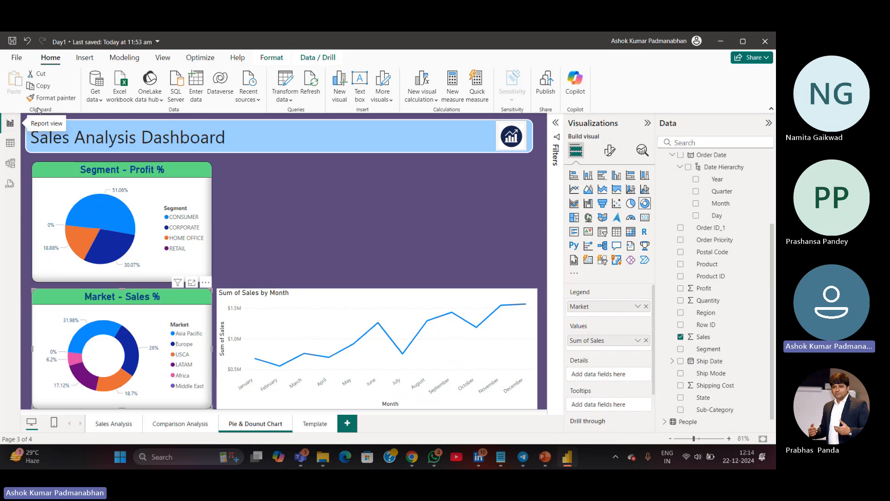
left_click(48, 98)
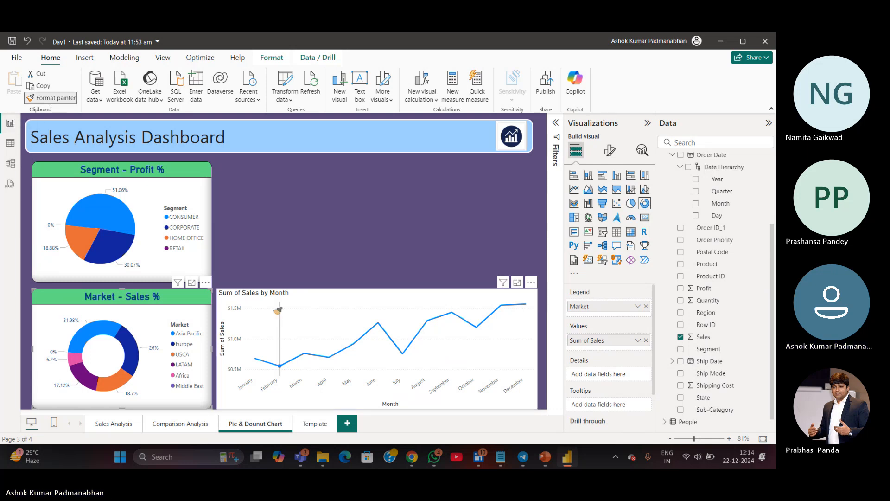
left_click(335, 298)
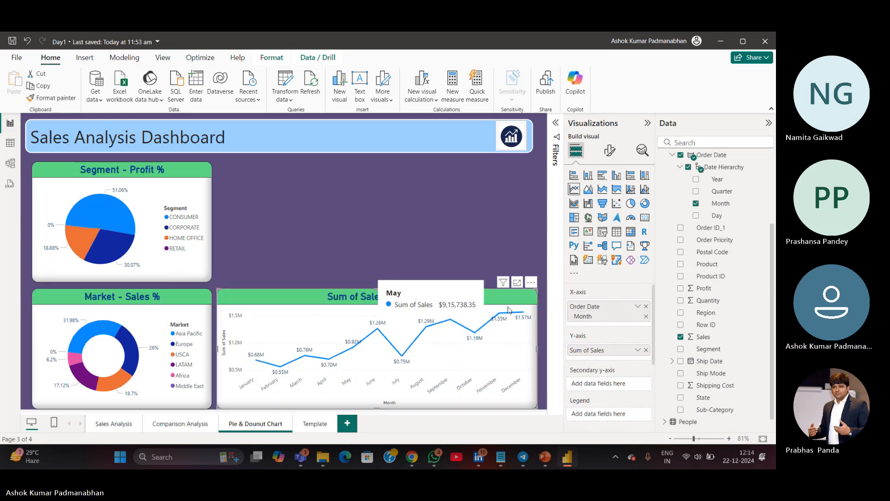
Retitle the line chart as 'Month Wise - Sales' in its title settings
left_click(610, 150)
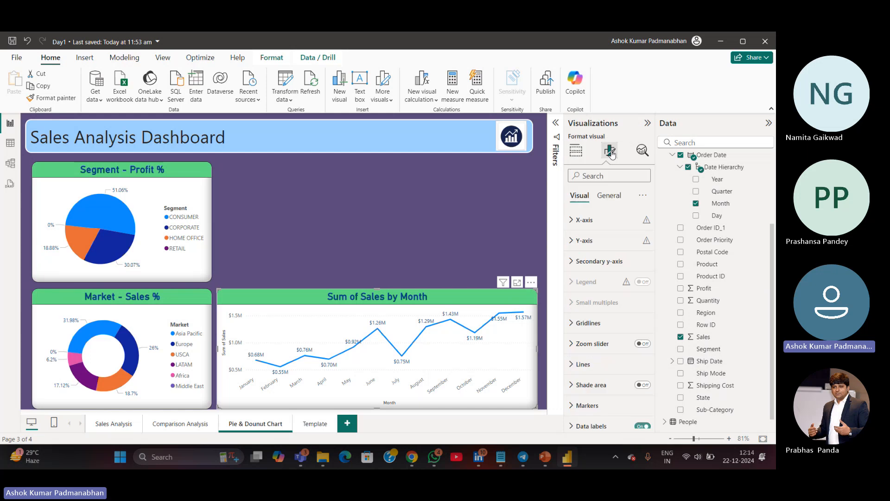
left_click(611, 195)
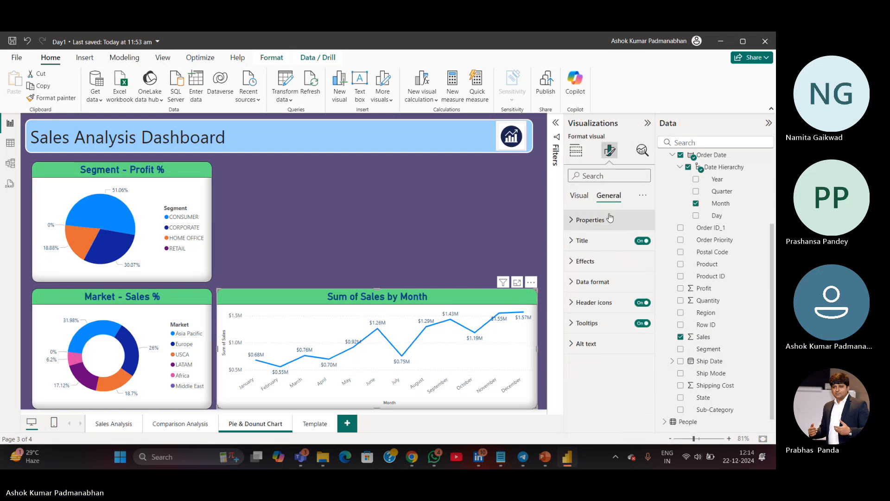
left_click(602, 241)
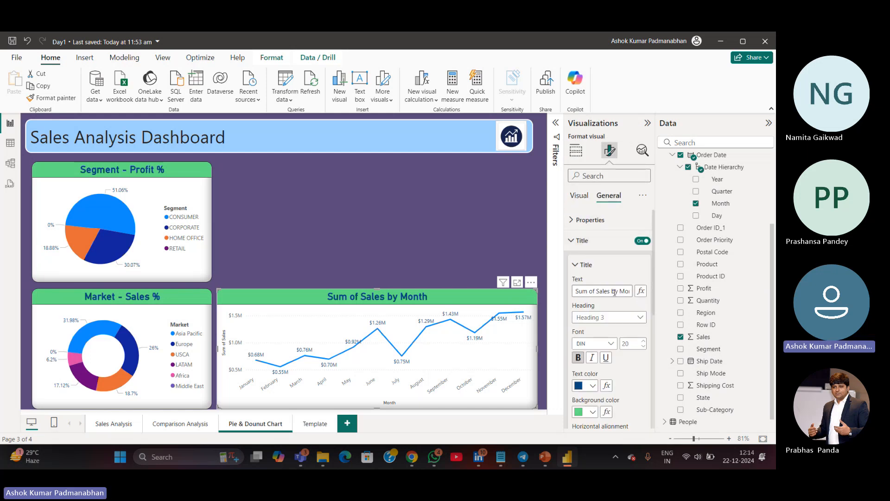
left_click_drag(618, 292, 500, 273)
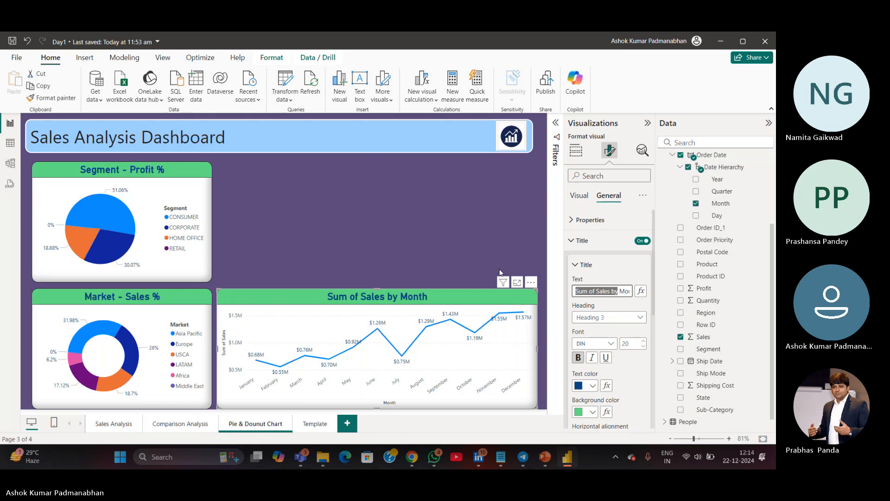
key("BackSpace")
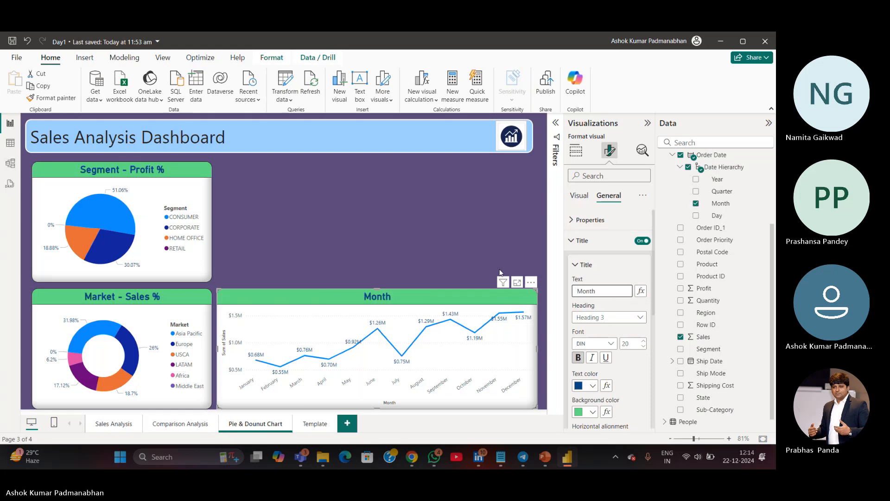
type("wise Sales")
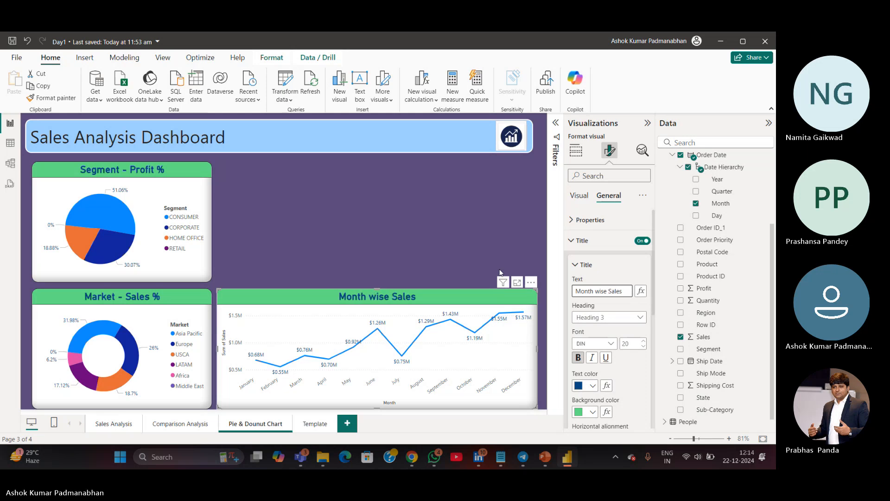
key("Left")
key("Left")
key("Left")
key("Left")
key("Left")
type("-")
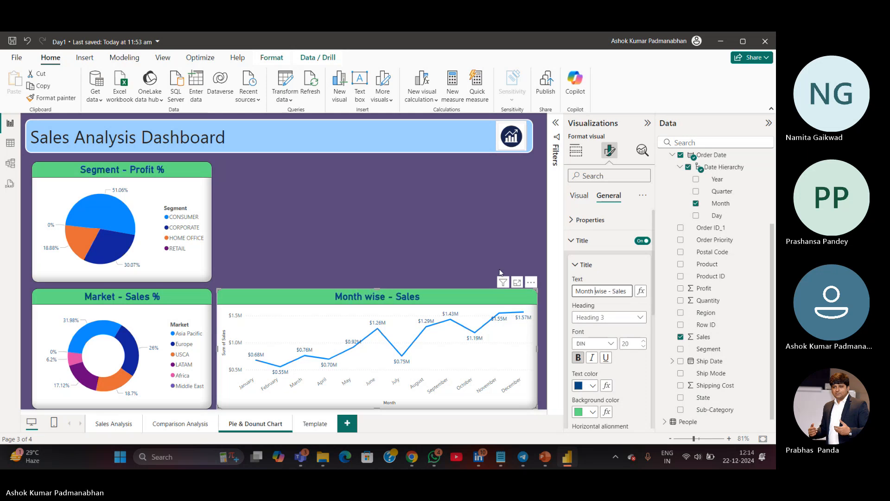
key("shift+Left")
type("W")
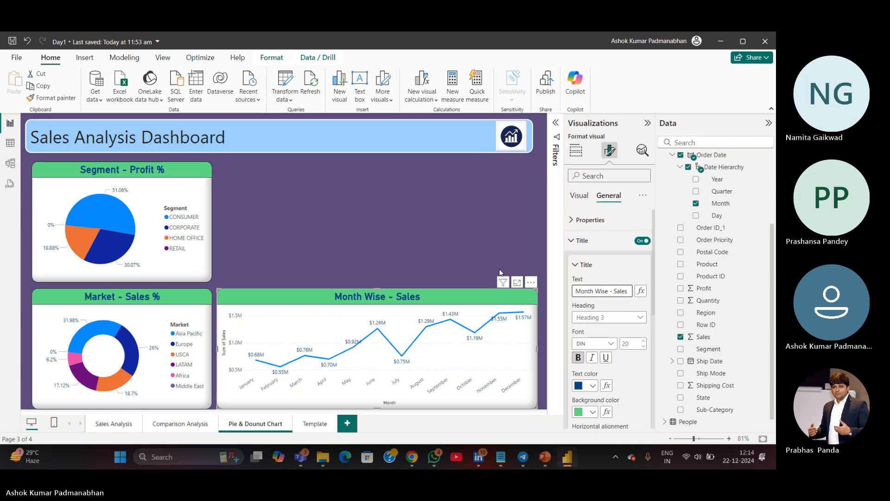
Replace the line chart title with 'Sales by Month'
key("BackSpace")
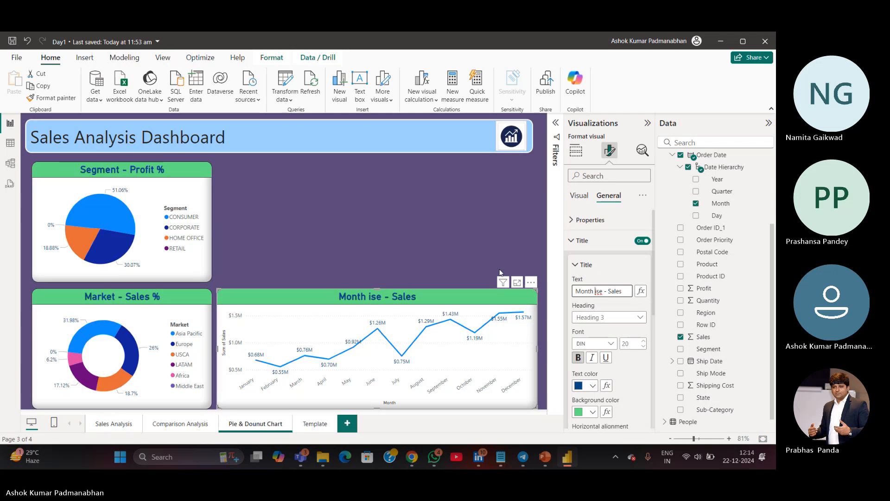
key("Delete")
key("Delete")
key("Delete")
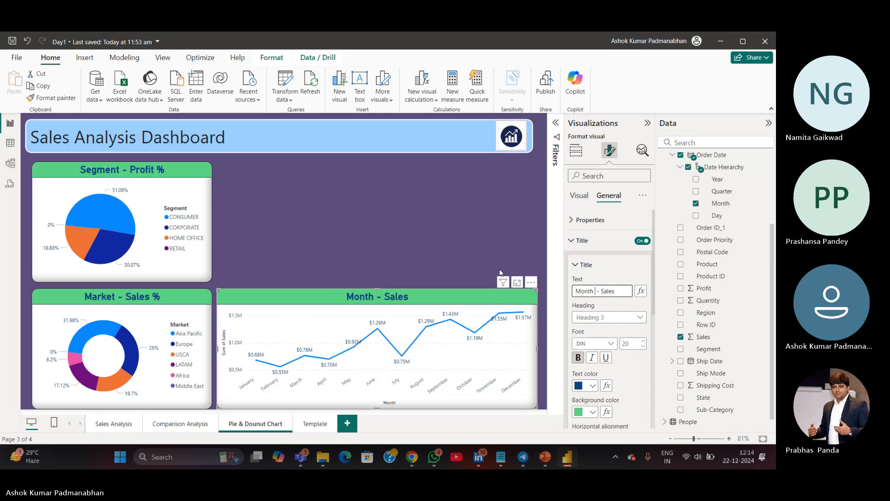
key("Delete")
key("Delete")
key("Delete")
key("Delete")
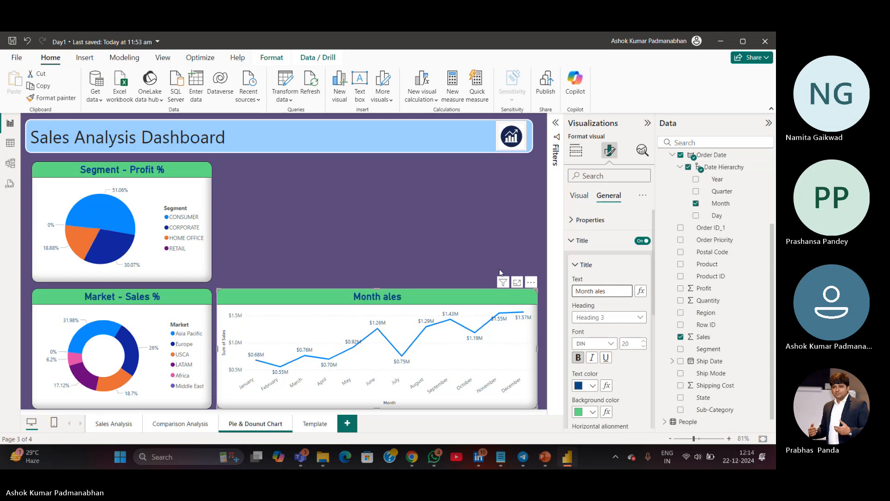
key("Delete")
key("Delete")
key("Delete")
key("Delete")
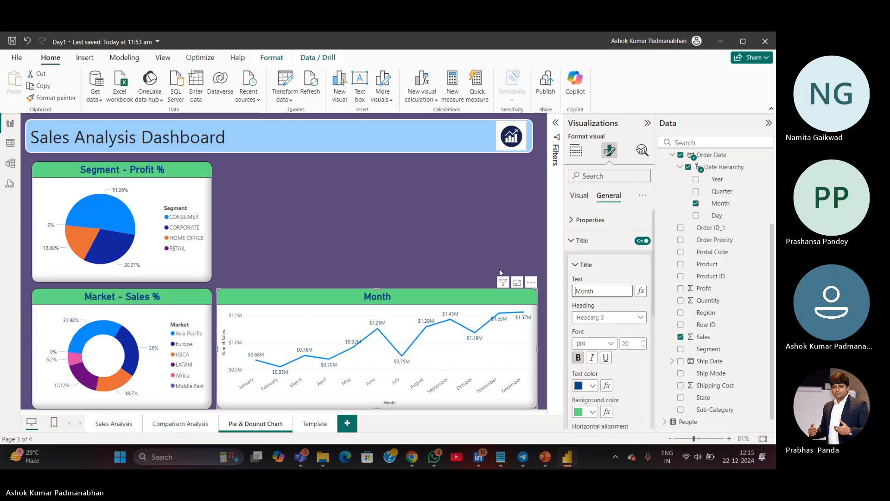
type("Salesby")
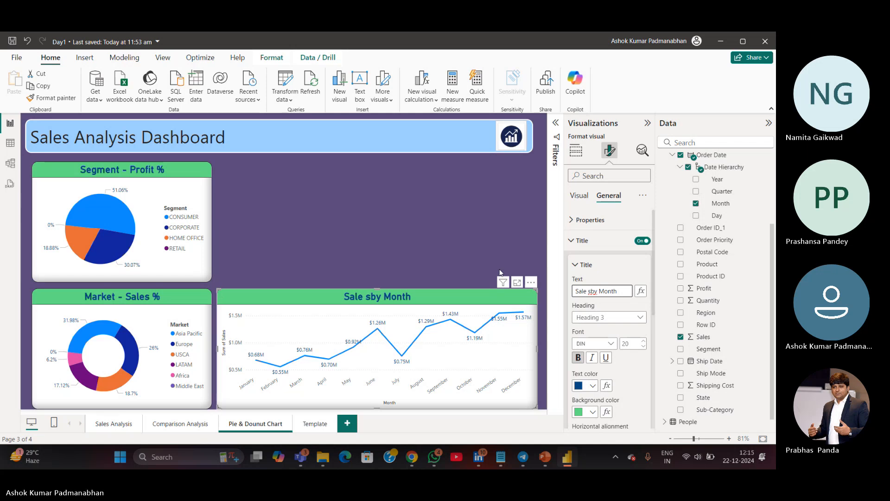
left_click(447, 226)
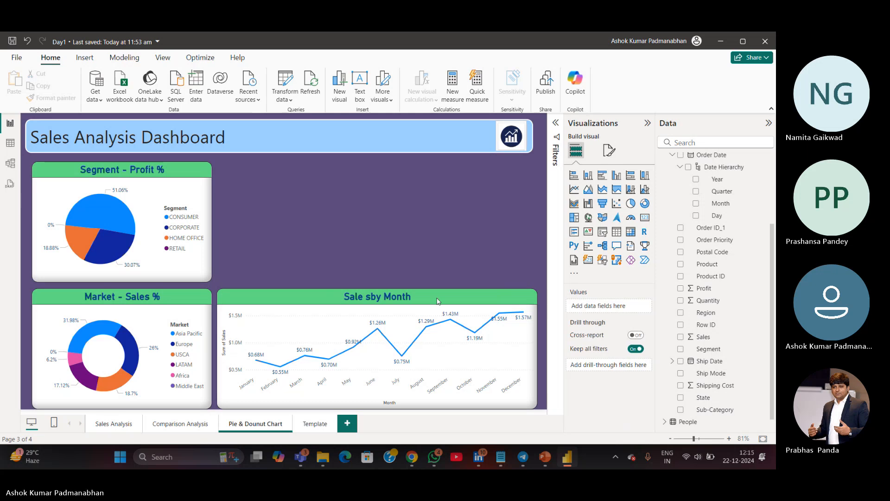
Correct the spacing in the line chart title so it reads 'Sales by Month'
left_click(529, 301)
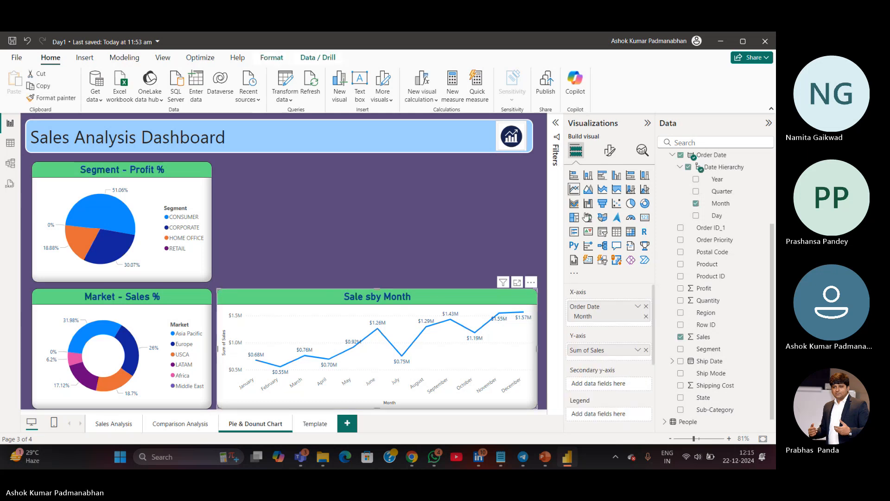
left_click(610, 152)
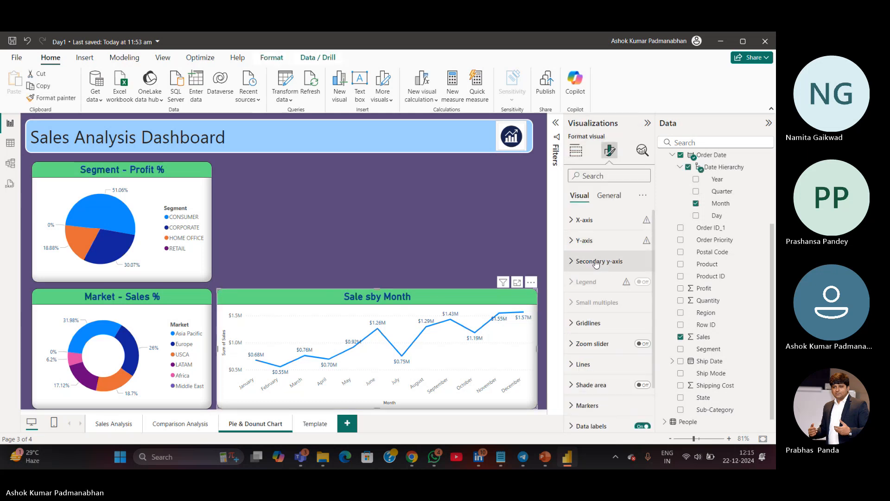
left_click(606, 197)
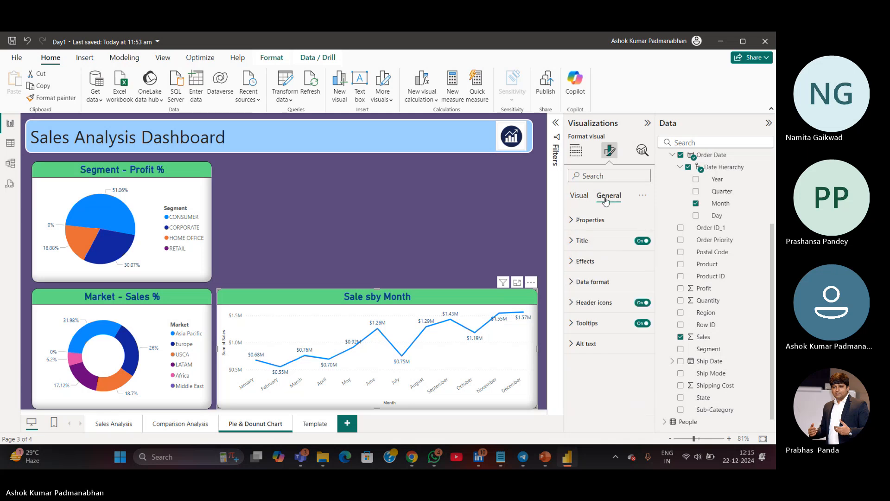
left_click(572, 241)
left_click(588, 291)
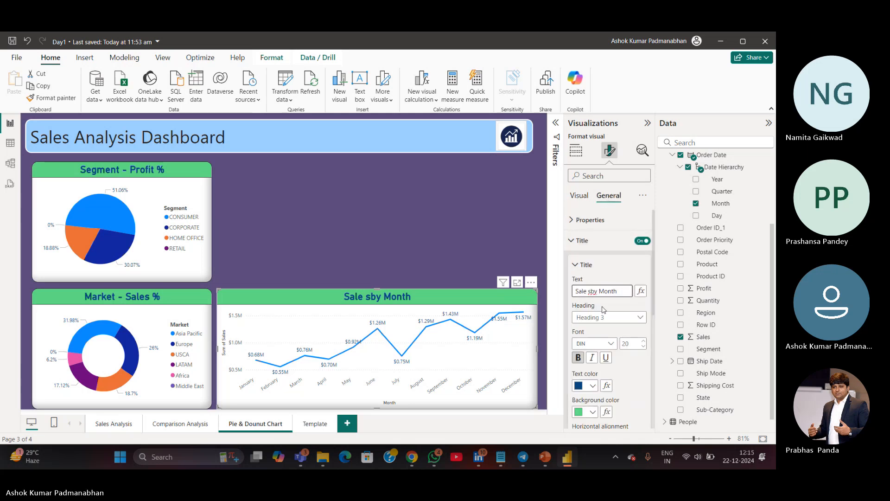
key("Delete")
key("Right")
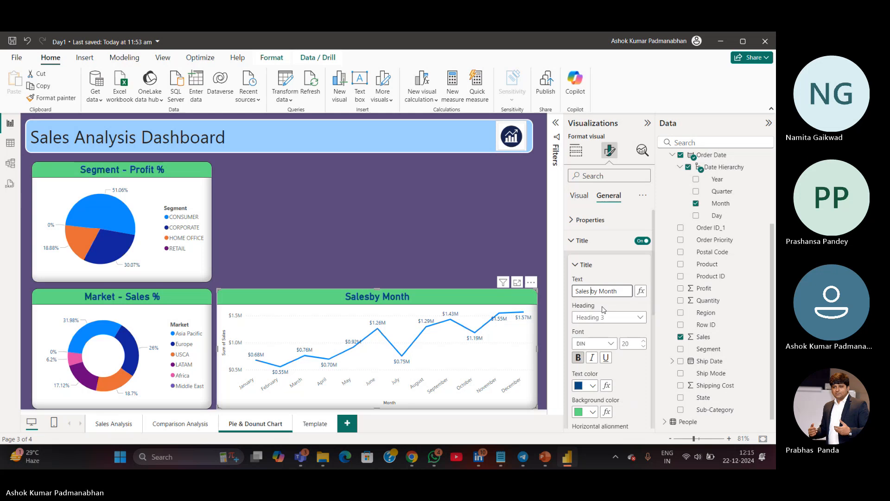
left_click(447, 240)
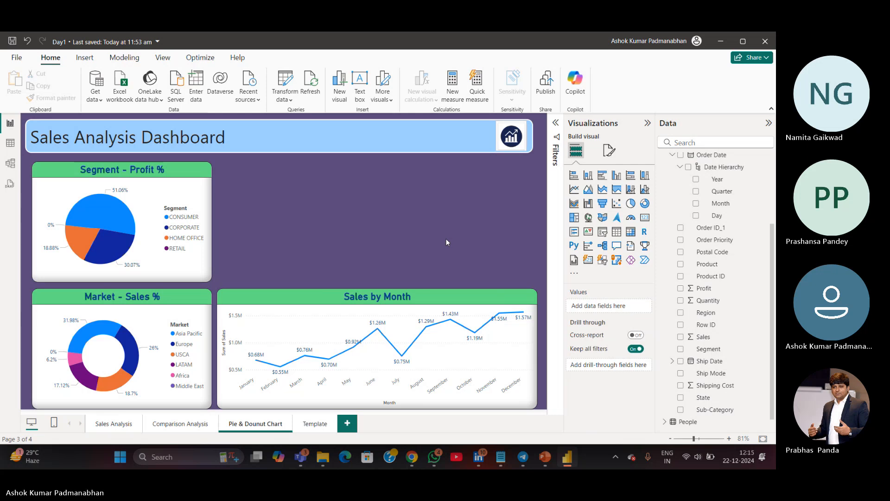
Add Order Date's Year to the line chart's Legend to split sales by year
left_click(520, 408)
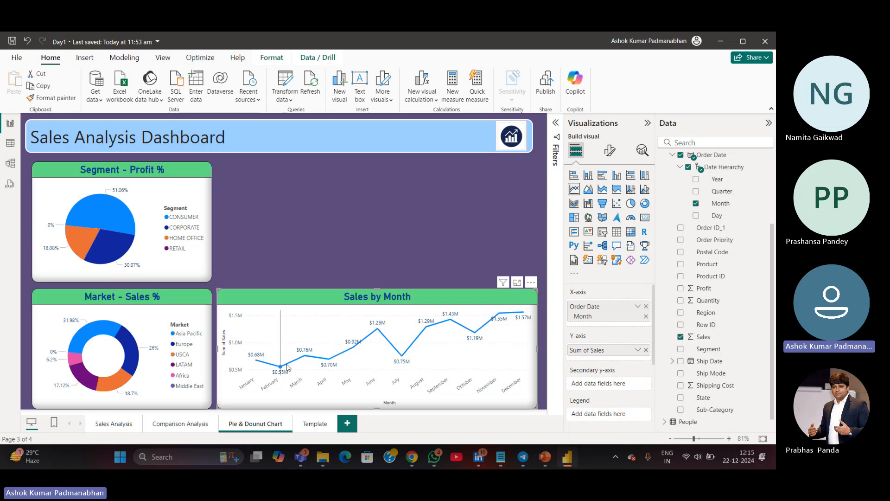
mouse_move(269, 367)
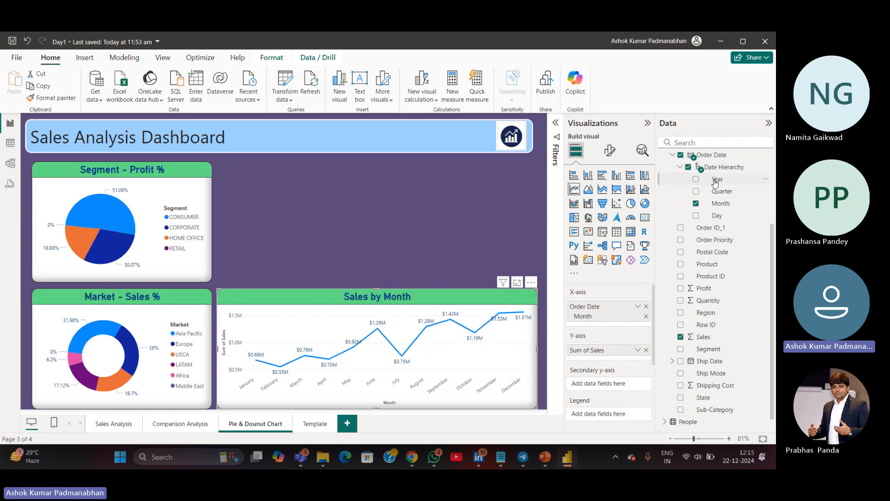
left_click_drag(715, 182, 612, 414)
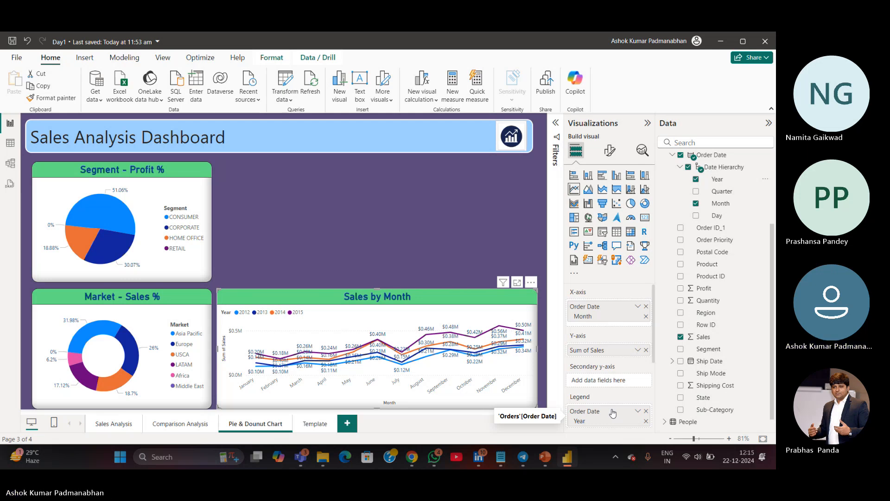
Turn off data labels on the line chart
left_click(610, 149)
scroll(620, 355, "down", 2)
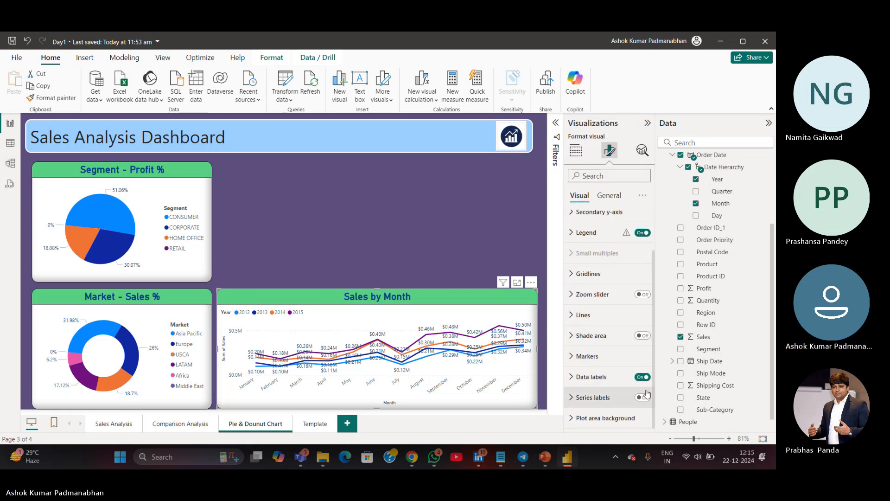
left_click(641, 377)
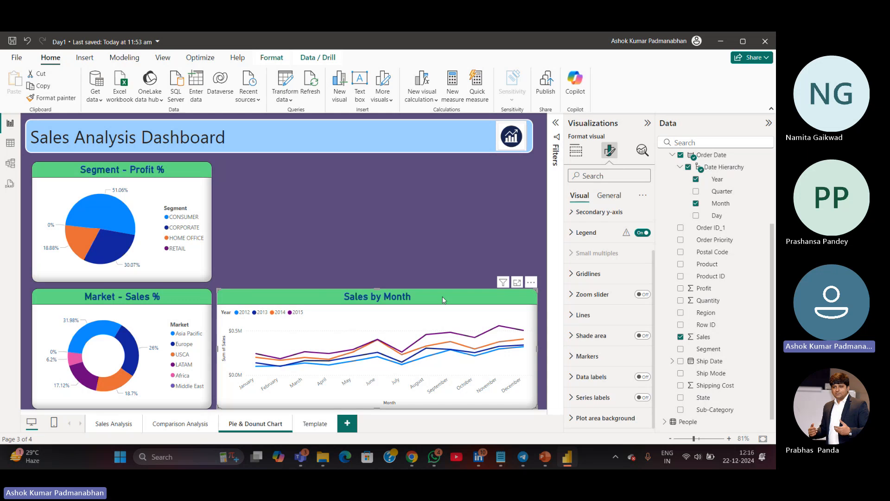
Nudge the line chart slightly to the right on the canvas
left_click(576, 151)
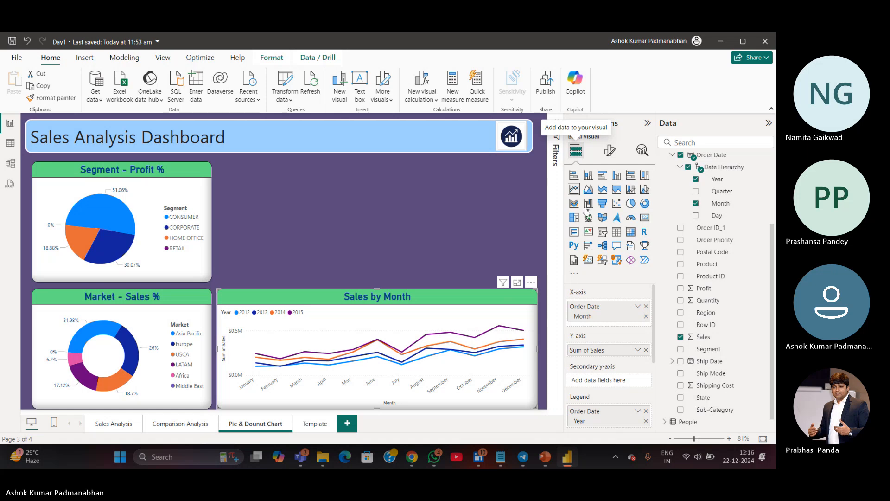
left_click_drag(447, 302, 448, 301)
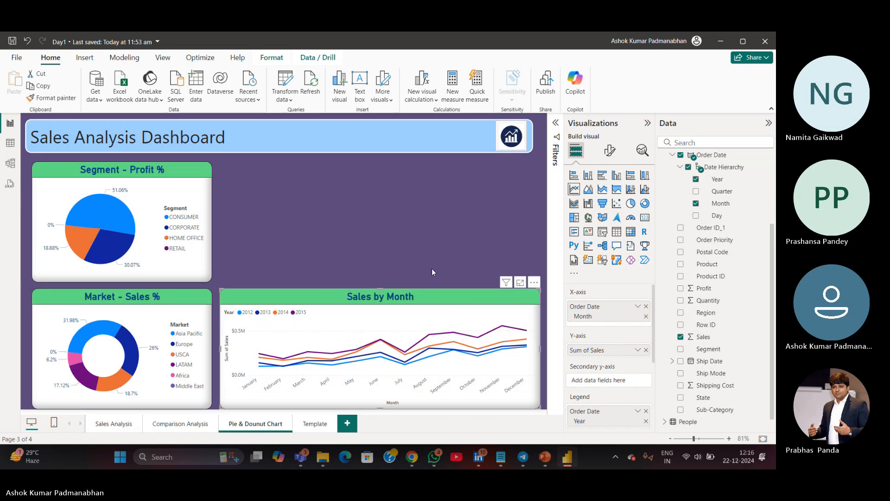
left_click(430, 256)
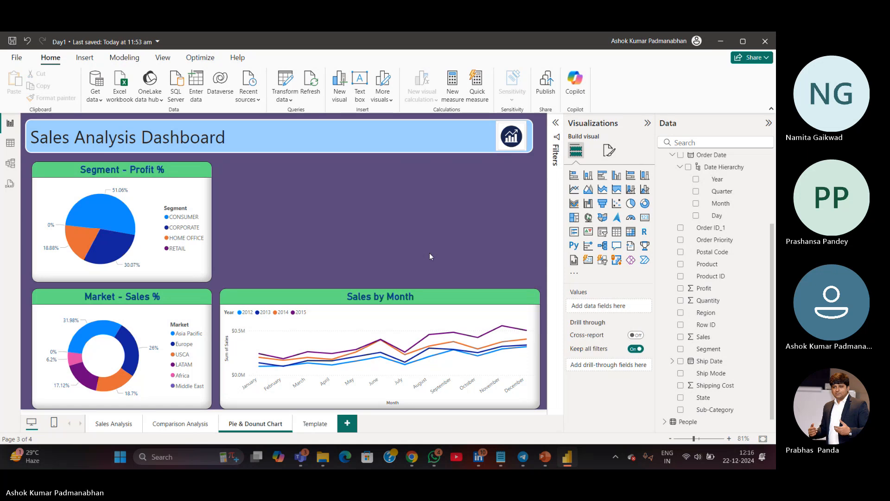
Set the Segment - Profit % pie chart's rotation to about 97°
left_click(166, 269)
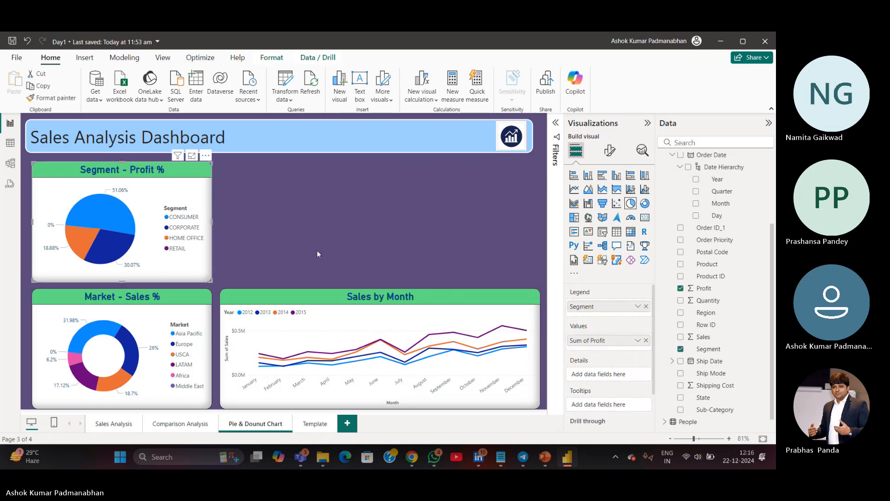
left_click(609, 150)
left_click(575, 282)
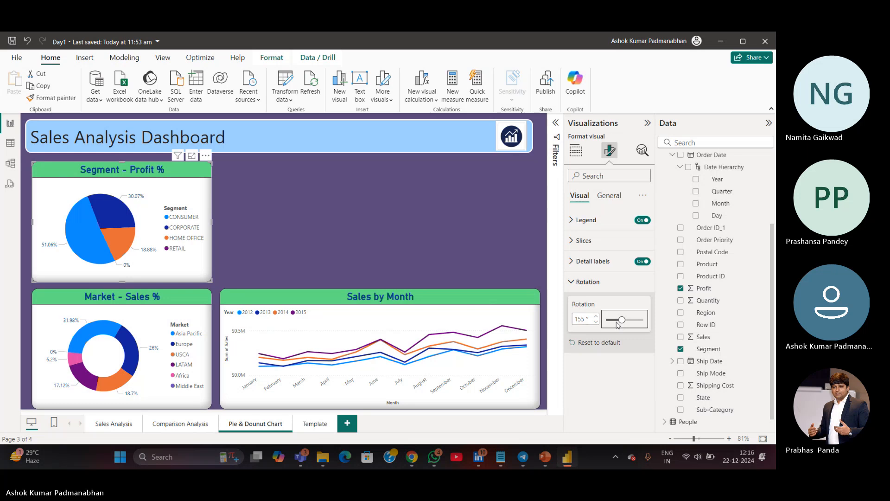
left_click_drag(619, 320, 615, 320)
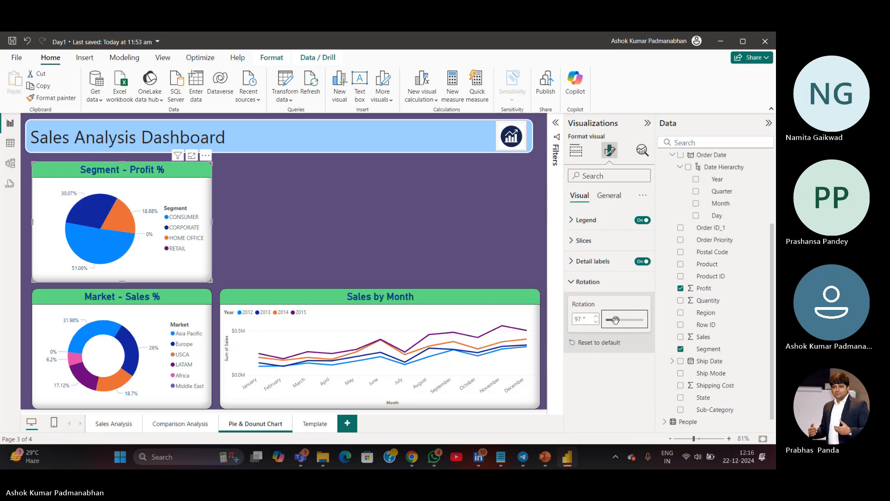
left_click(406, 261)
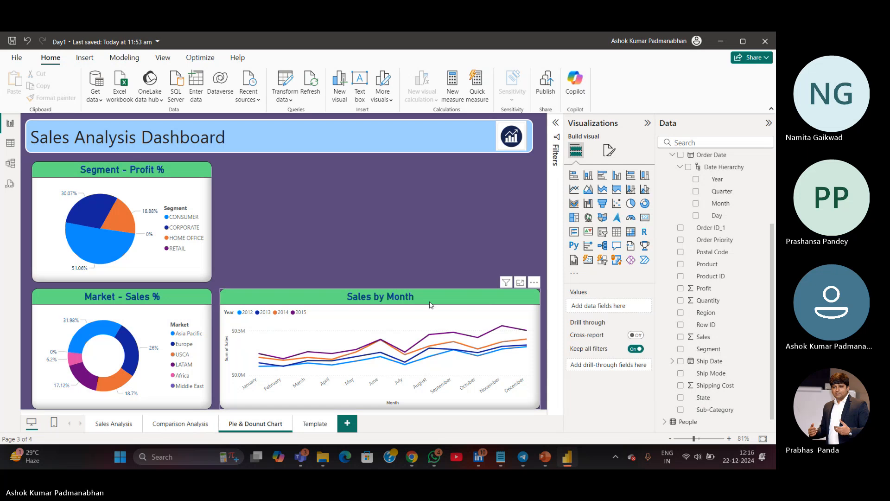
Save the report with the line chart selected
left_click(457, 298)
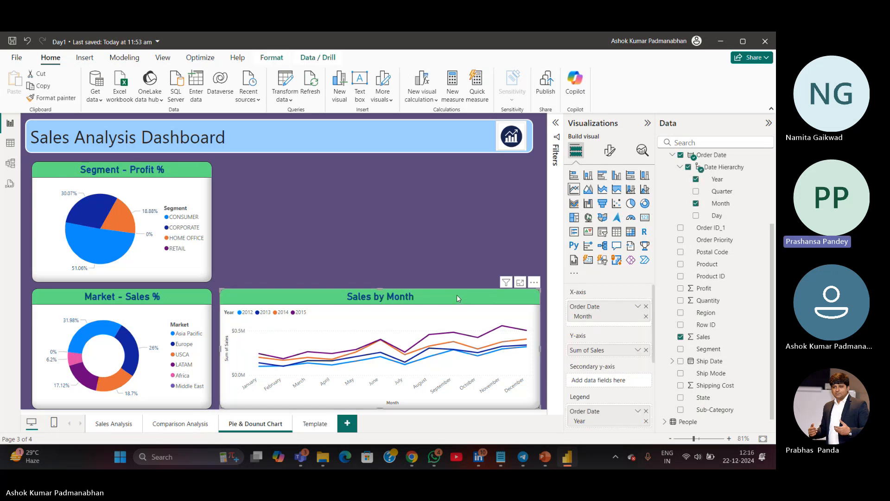
key("ctrl+s")
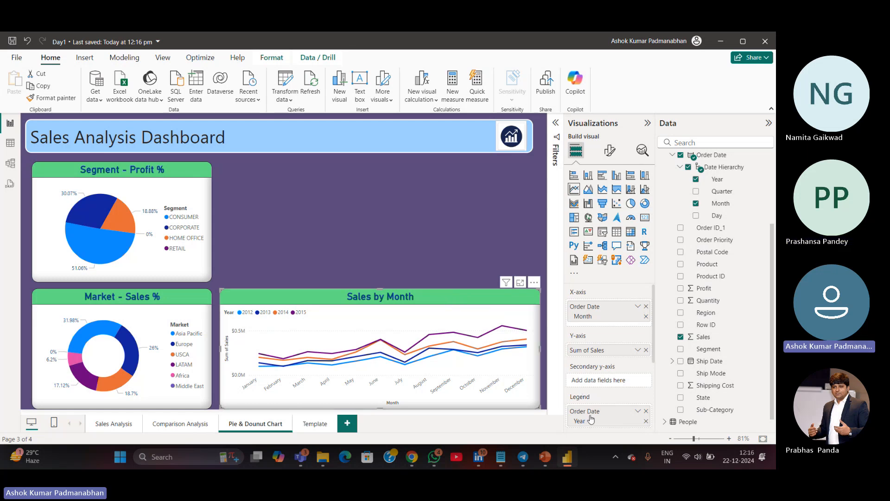
key("ctrl")
key("ctrl")
key("ctrl")
key("ctrl")
scroll(593, 418, "down", 5)
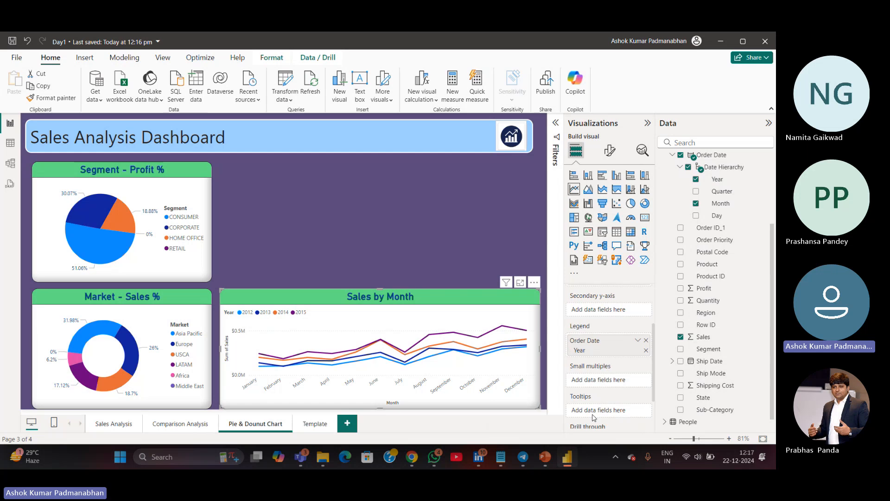
Rename the Pie & Dounut Chart page as "Trend Analysis - Pie & Dounut"
scroll(598, 399, "up", 3)
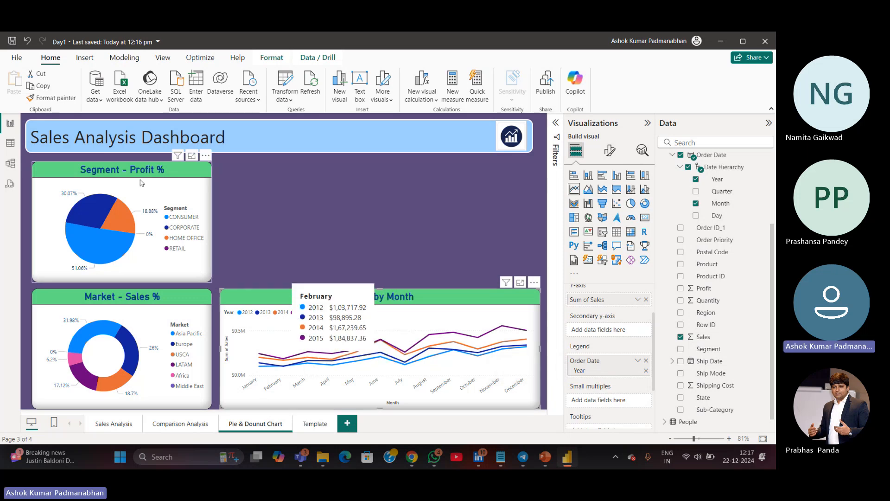
double_click(253, 424)
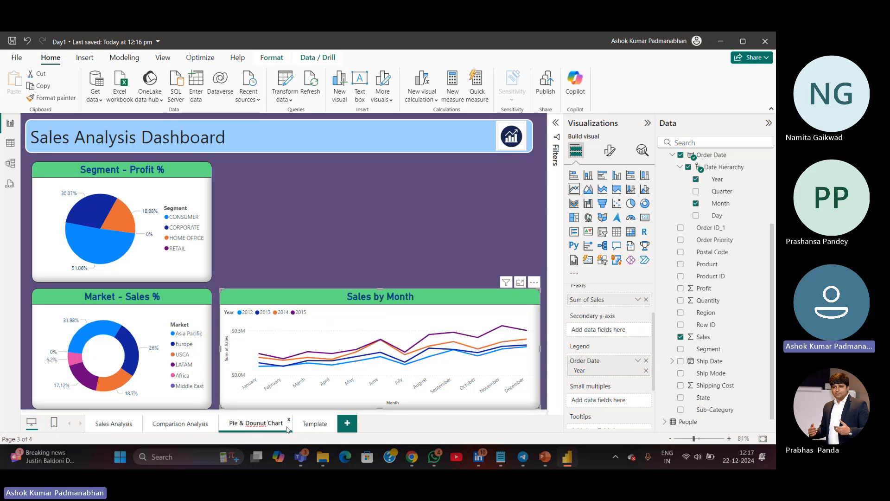
key("shift+Right")
key("shift+Right")
key("shift+Right")
key("shift+Right")
key("shift+Right")
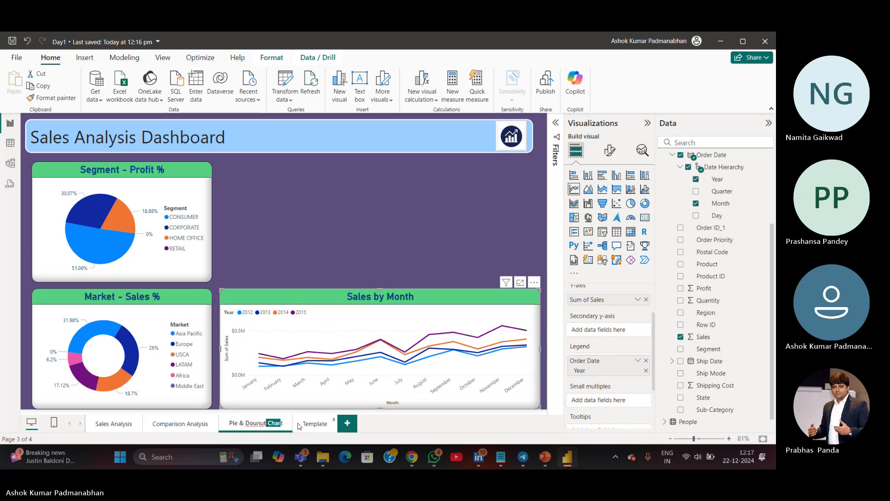
key("BackSpace")
key("Home")
type("Trend Analysis -")
key("Return")
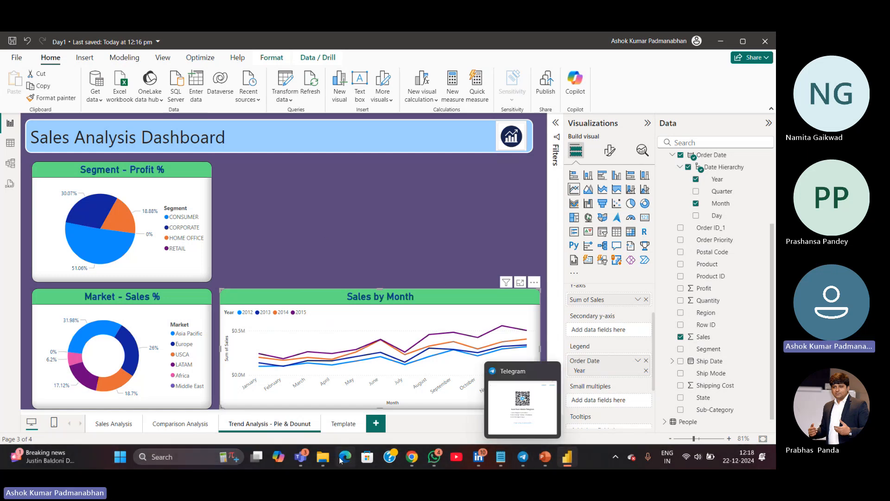
left_click(231, 424)
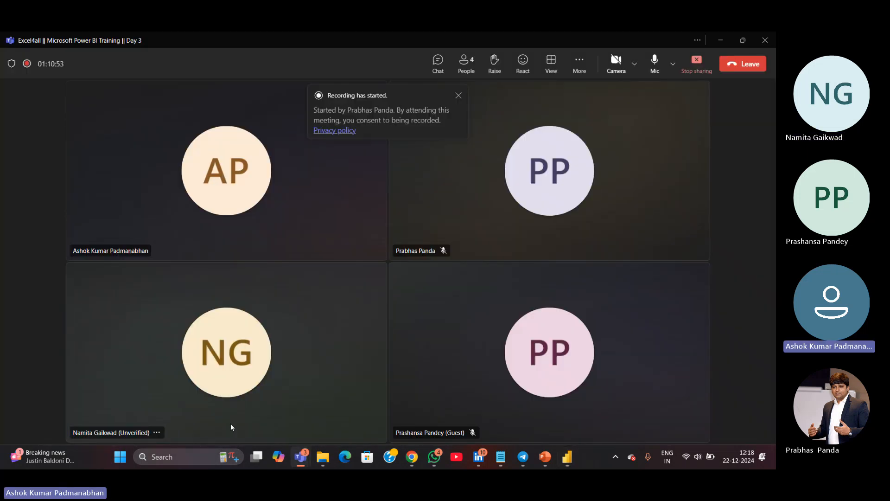
left_click(719, 40)
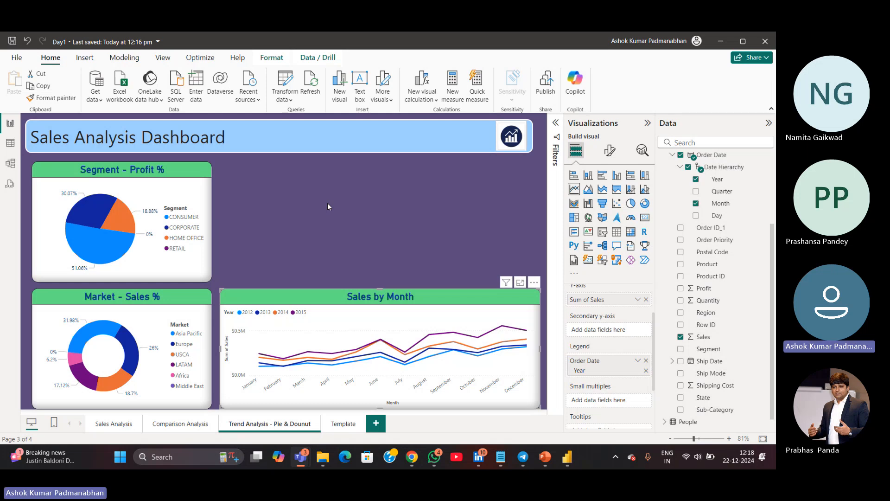
On the Comparison Analysis page, move and resize the four charts closer together toward the top-left
left_click(166, 425)
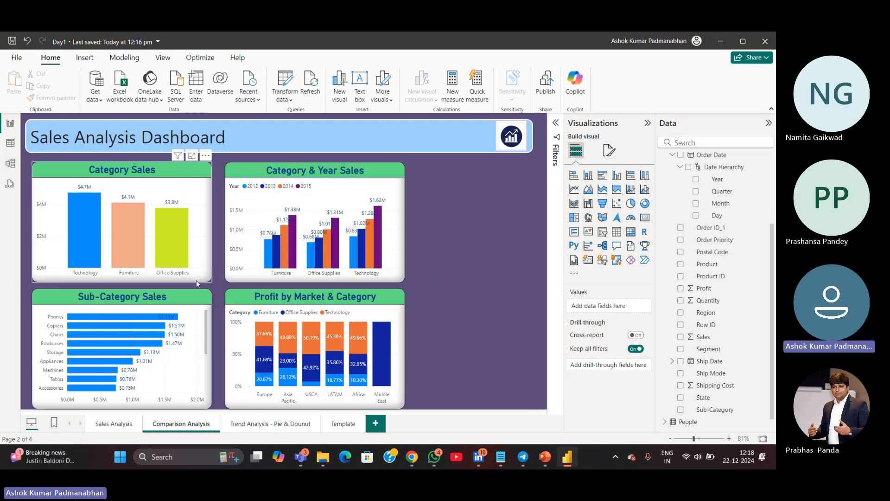
left_click_drag(196, 280, 192, 275)
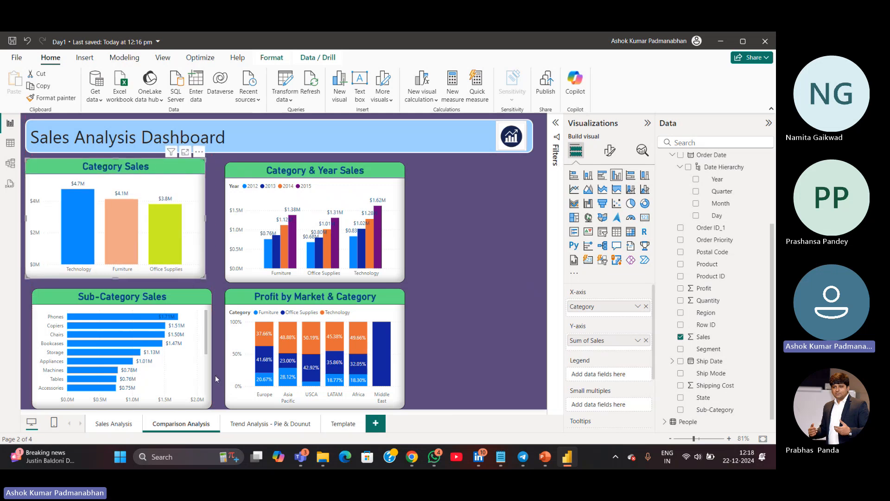
left_click_drag(206, 406, 201, 401)
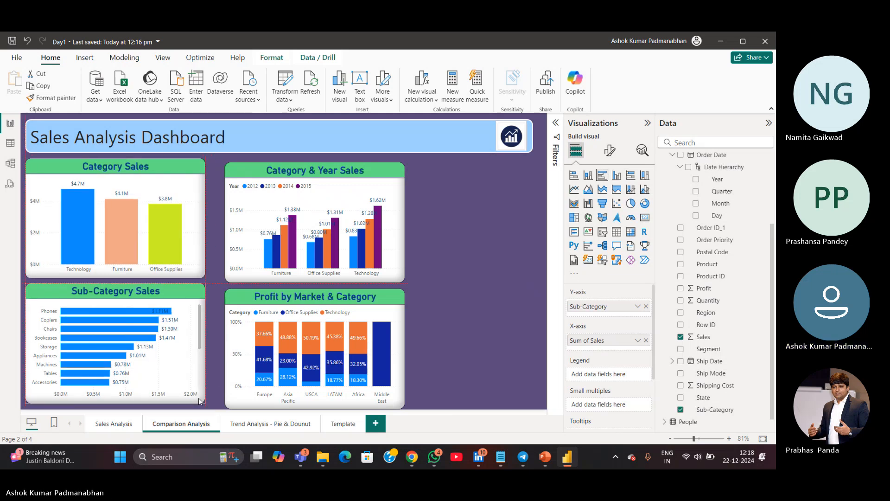
left_click_drag(353, 408, 338, 402)
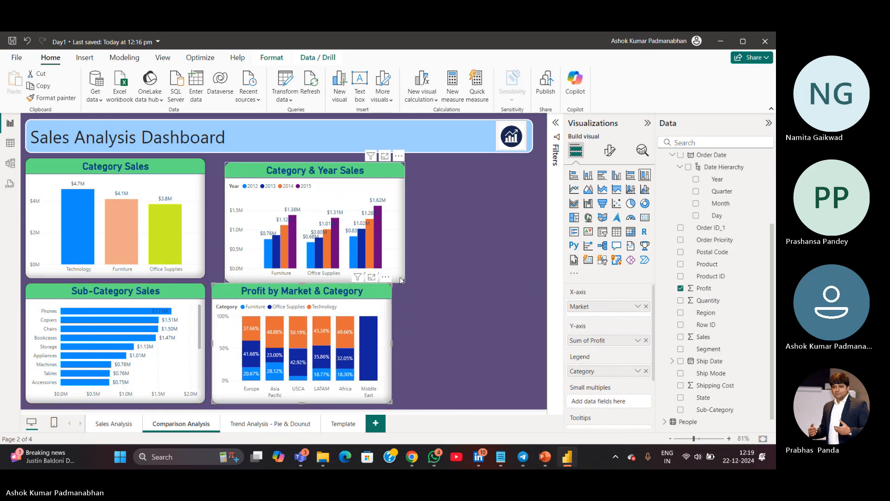
left_click_drag(394, 269, 385, 265)
left_click(437, 319)
left_click_drag(414, 303, 501, 406)
left_click(374, 400)
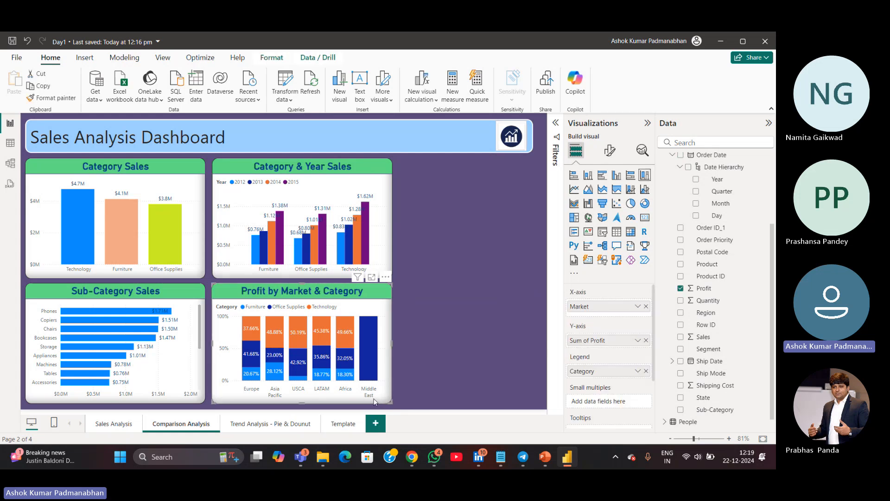
key("ctrl+c")
key("ctrl+v")
left_click_drag(371, 404, 554, 411)
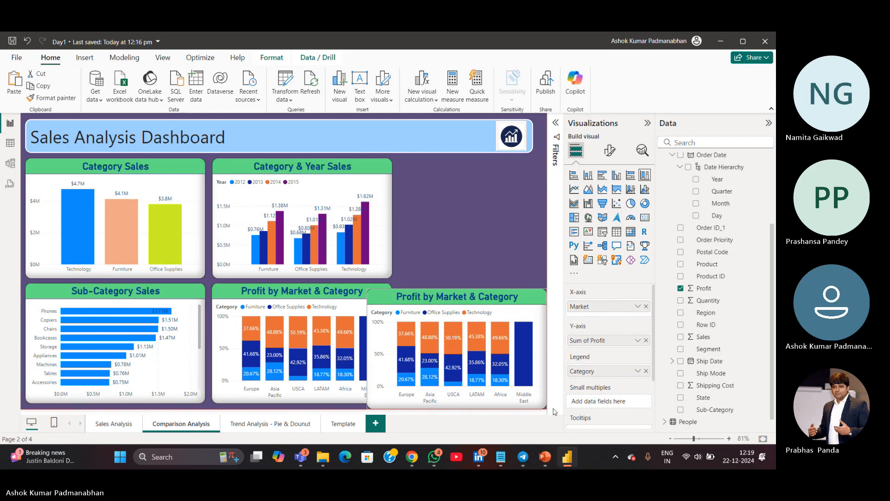
left_click_drag(554, 411, 555, 412)
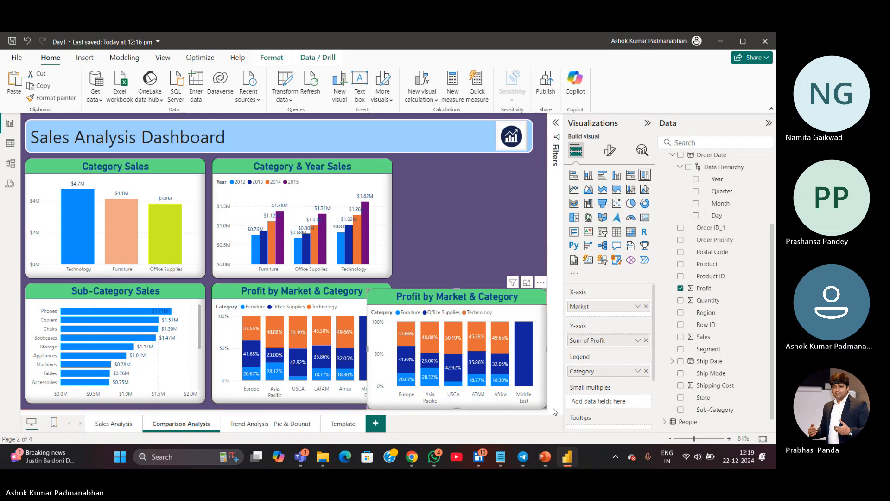
key("Delete")
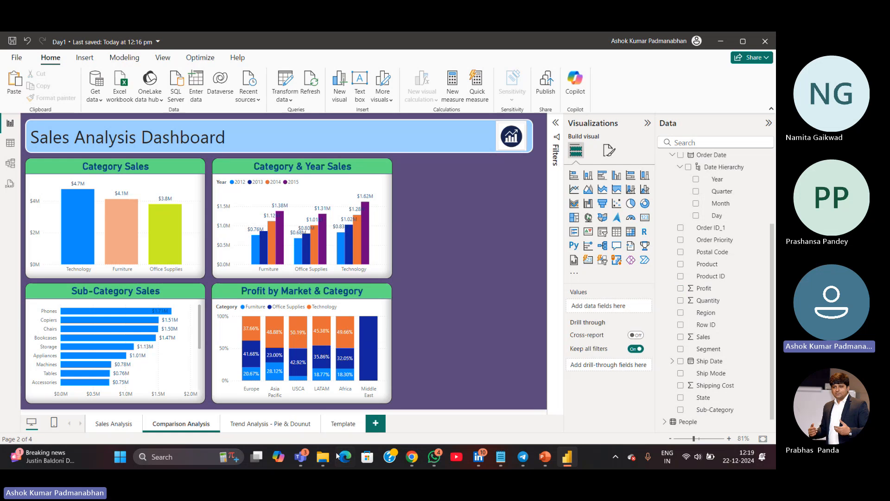
Duplicate the Market - Sales % donut, place the copy beside the Segment - Profit % pie, and convert it into a Gauge
left_click(349, 423)
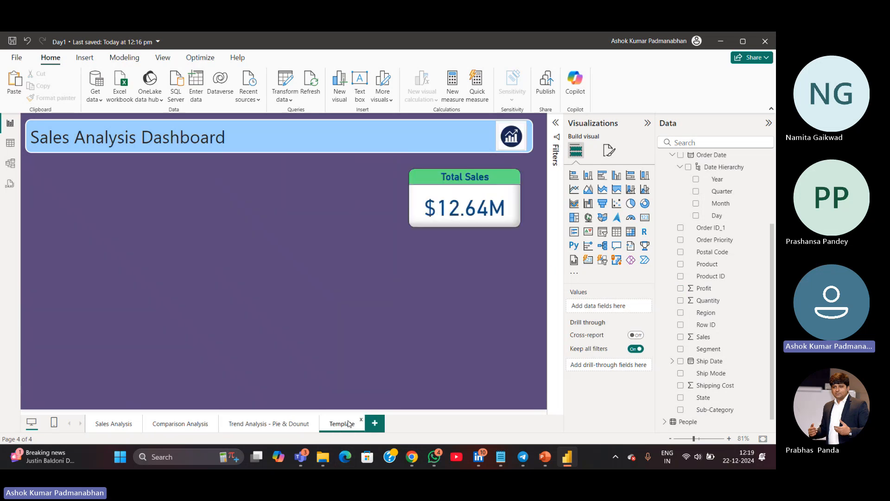
left_click(287, 424)
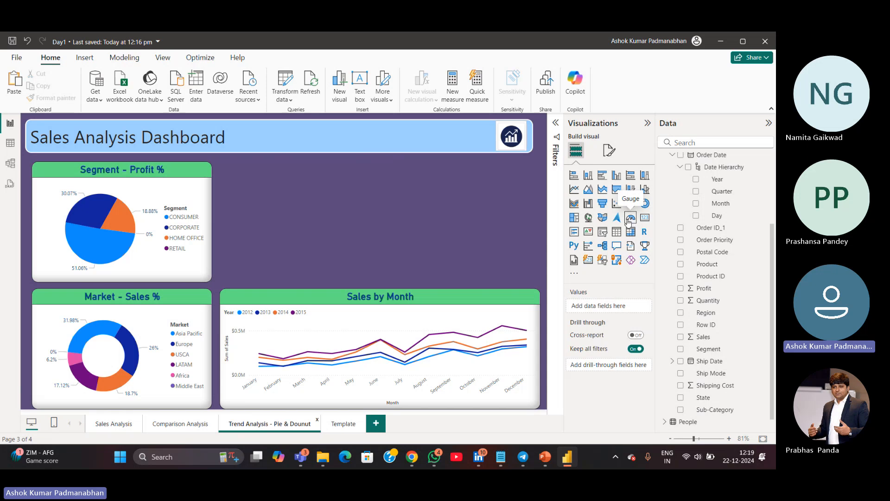
left_click(100, 407)
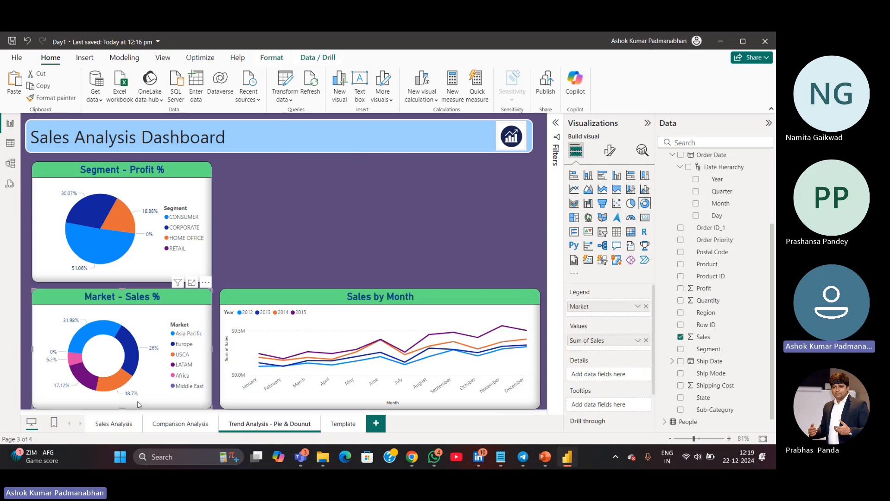
key("ctrl+c")
key("ctrl+v")
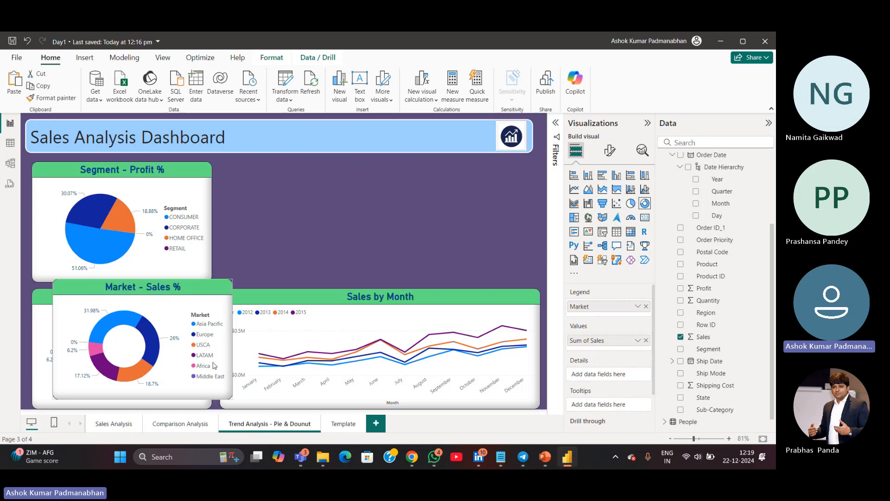
left_click_drag(170, 386, 357, 272)
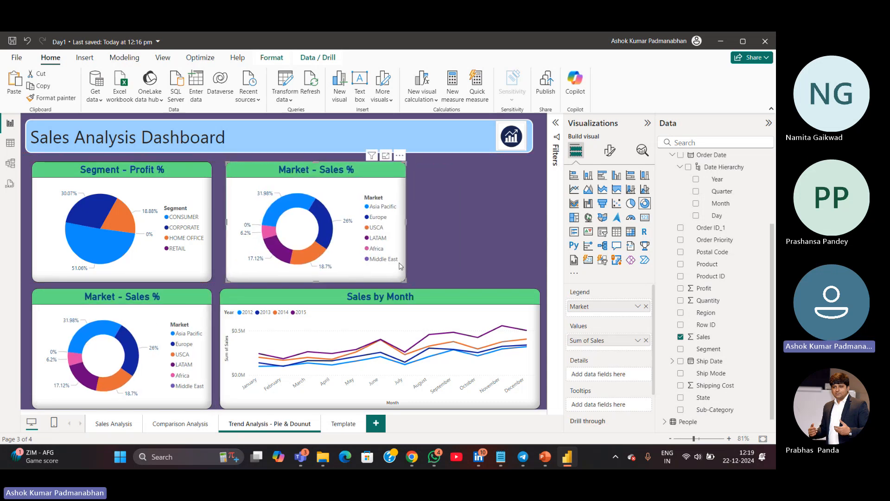
left_click(632, 219)
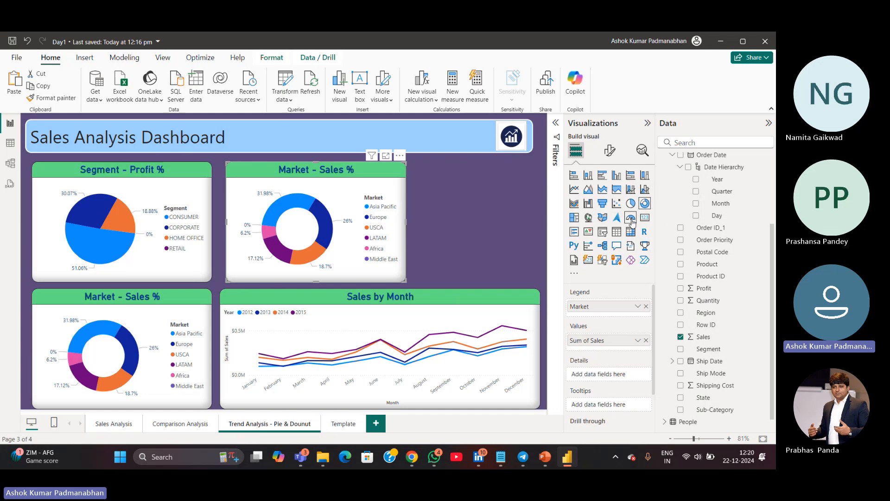
left_click(630, 219)
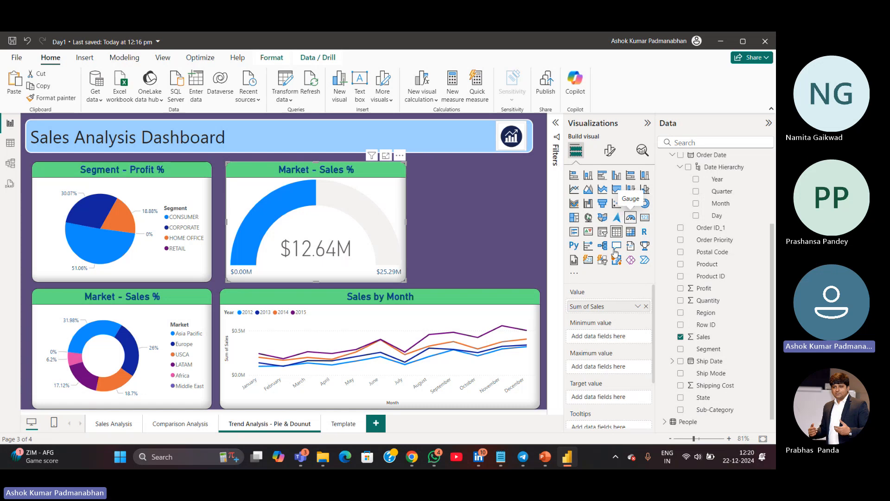
Switch to the KPIs notes file and add item "15. Actuals vs Target Sales", then return to Power BI
left_click(503, 460)
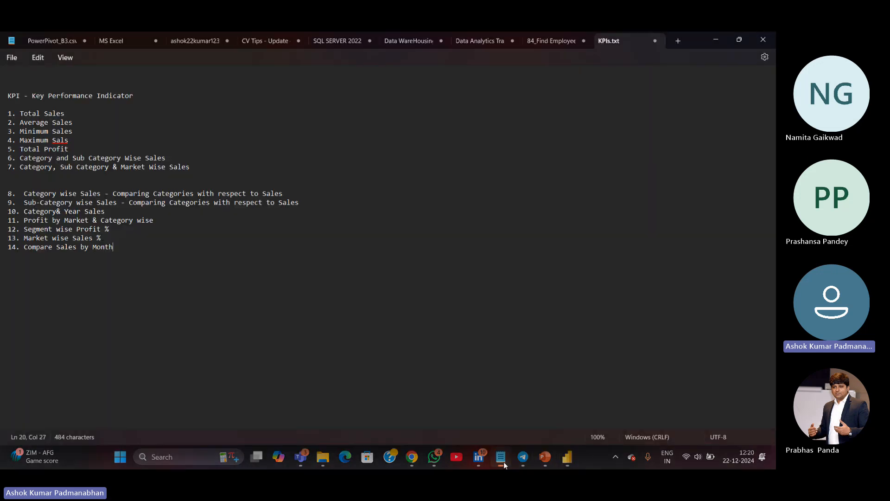
key("Return")
type("15")
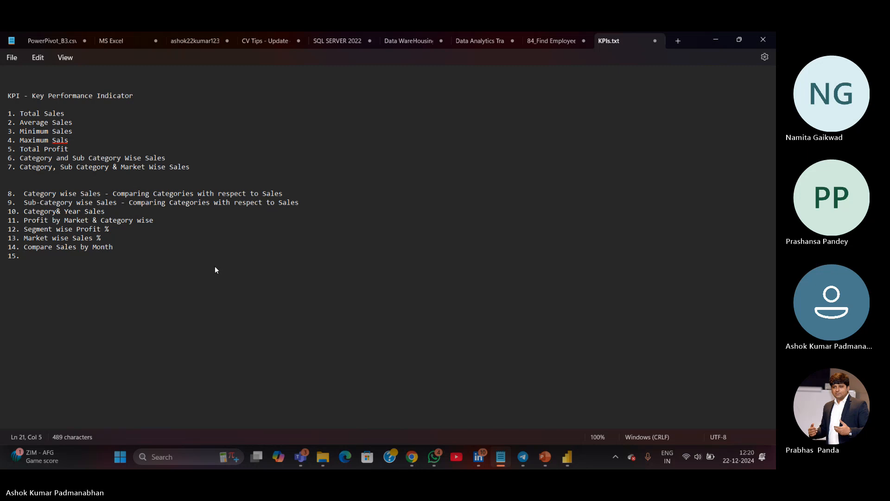
type(". Actual")
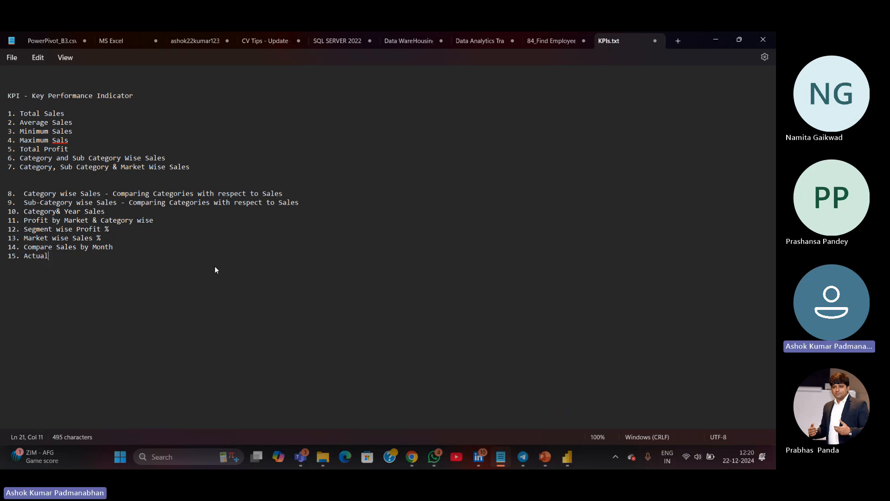
type("s vs Targe")
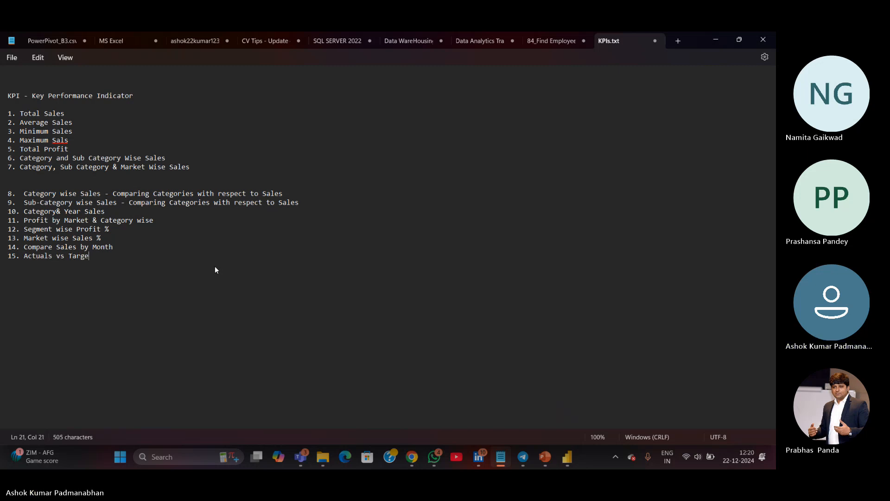
type("t Sales")
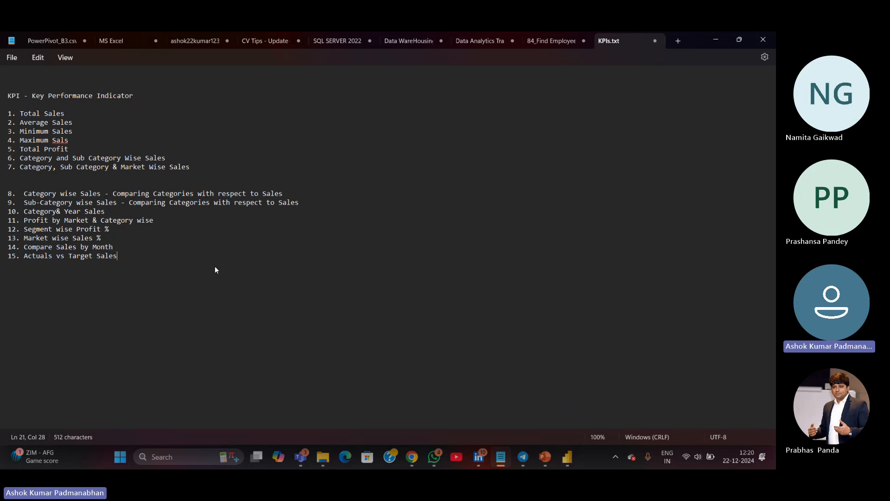
key("alt+Tab")
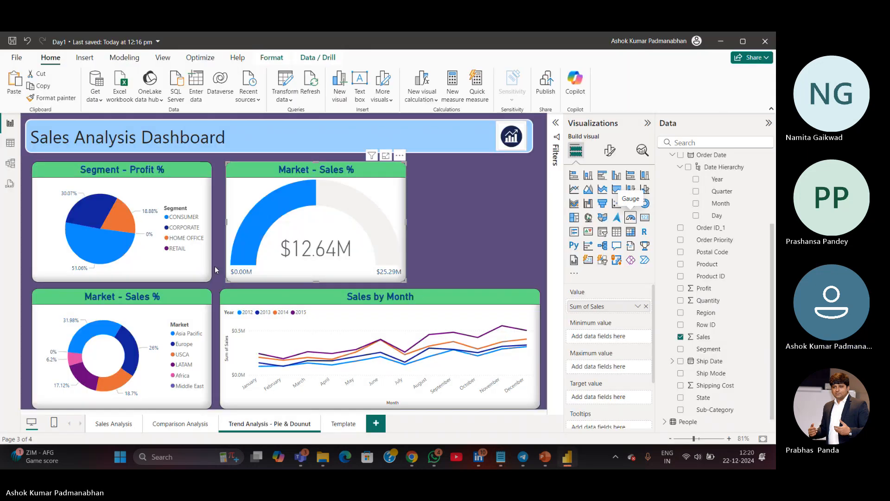
Set the gauge's title text to "Actual vs Target Sales"
left_click(612, 158)
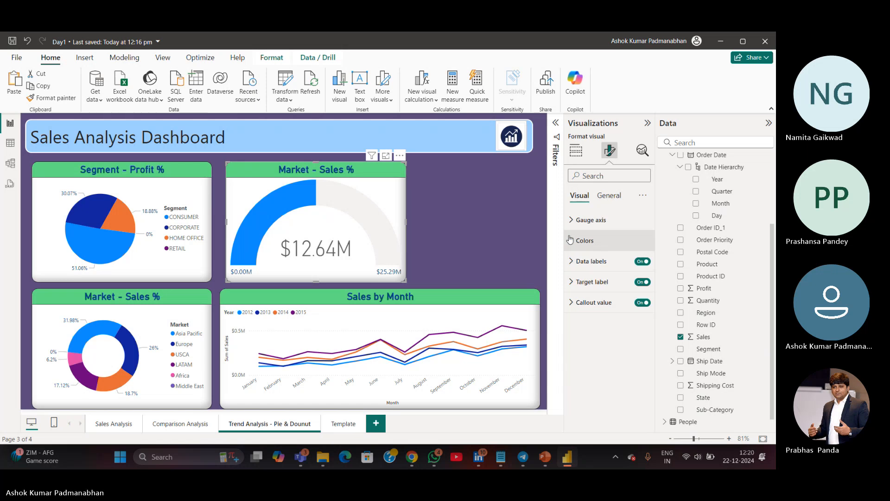
left_click(608, 196)
left_click(580, 240)
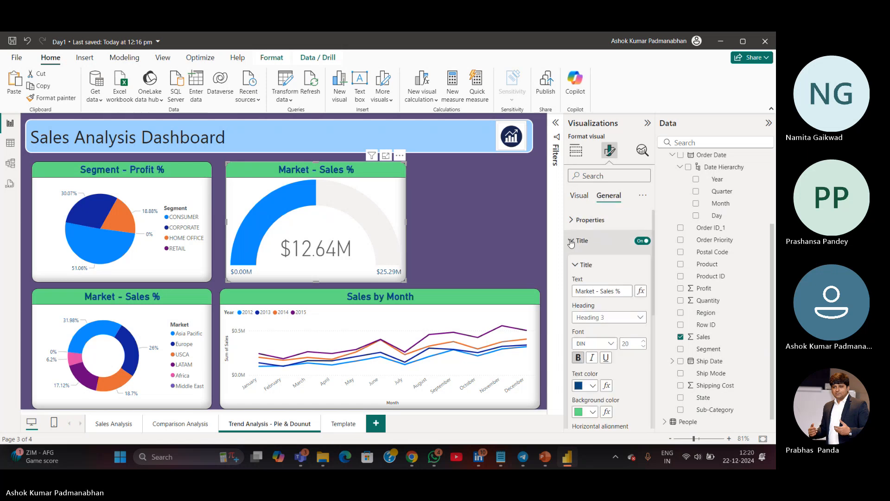
left_click_drag(622, 291, 486, 285)
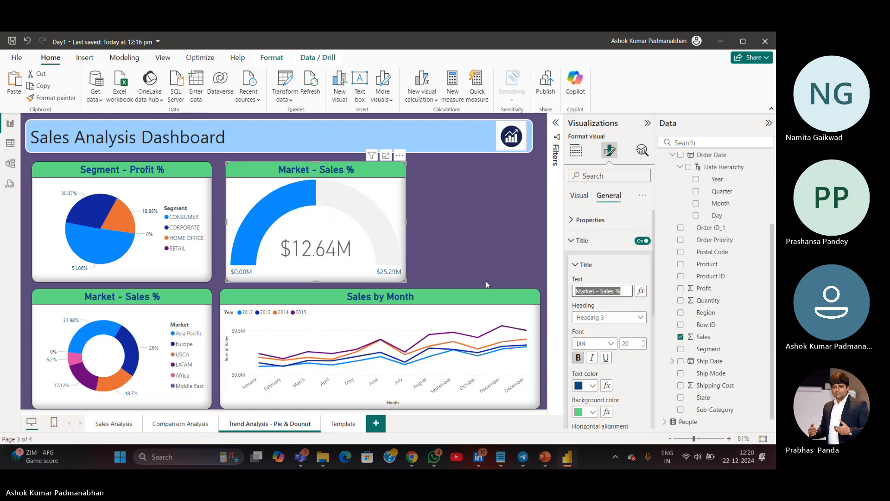
type("Actual Sales vs Target Sales")
key("Return")
key("ctrl+Left")
key("ctrl+Left")
key("ctrl+Left")
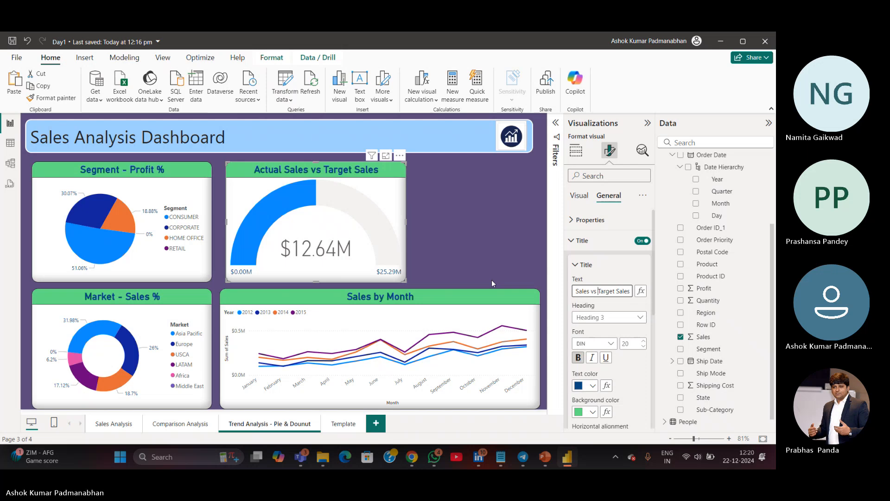
key("ctrl+shift+Left")
key("BackSpace")
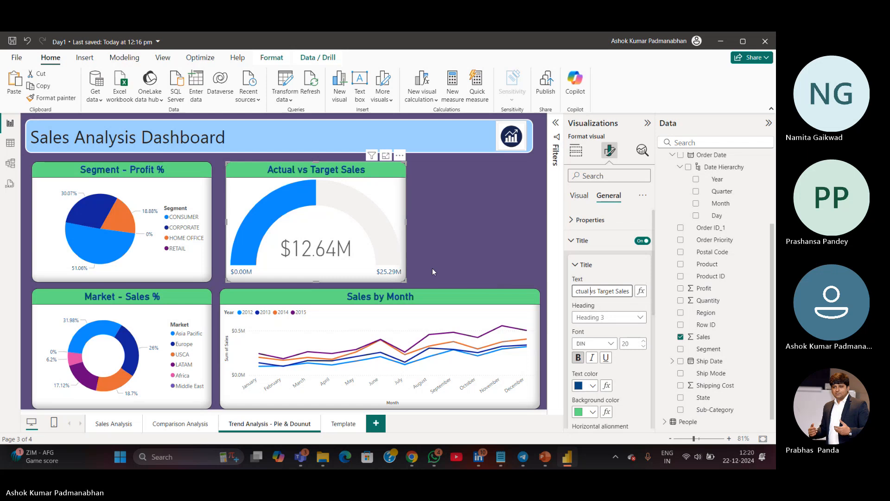
Set the Actual vs Target Sales gauge's background color to a light gray
left_click(460, 231)
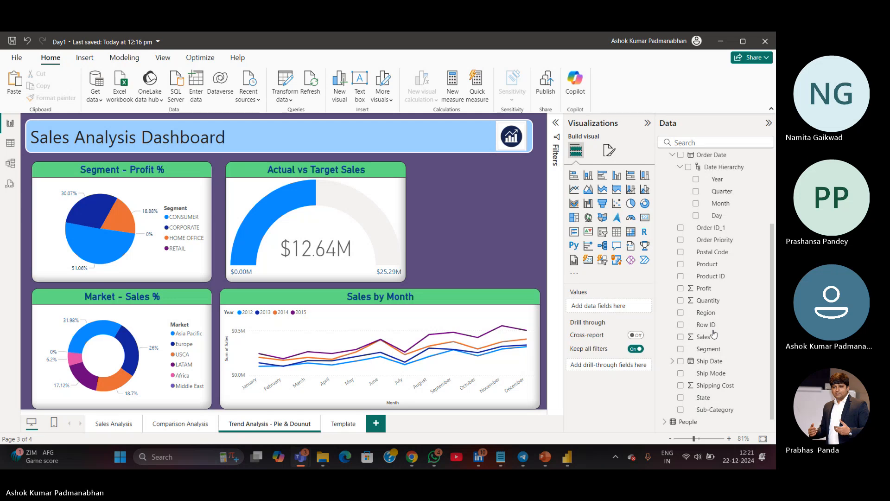
left_click(337, 280)
left_click(610, 150)
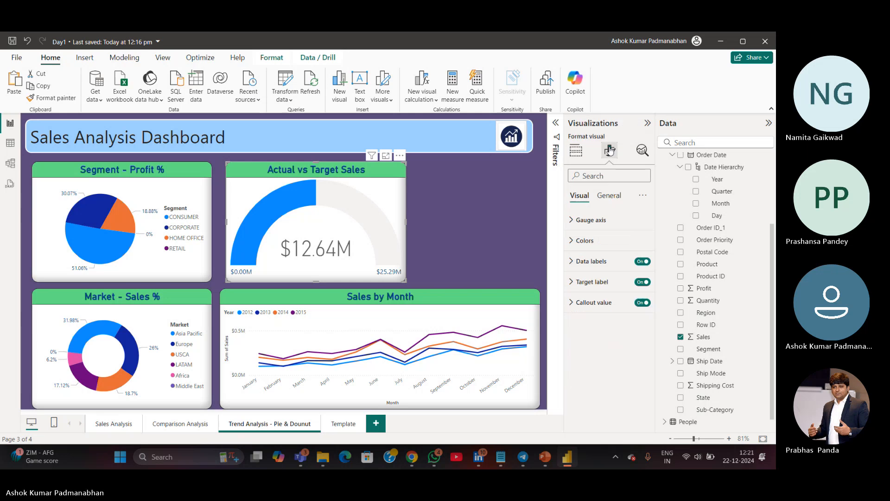
left_click(608, 195)
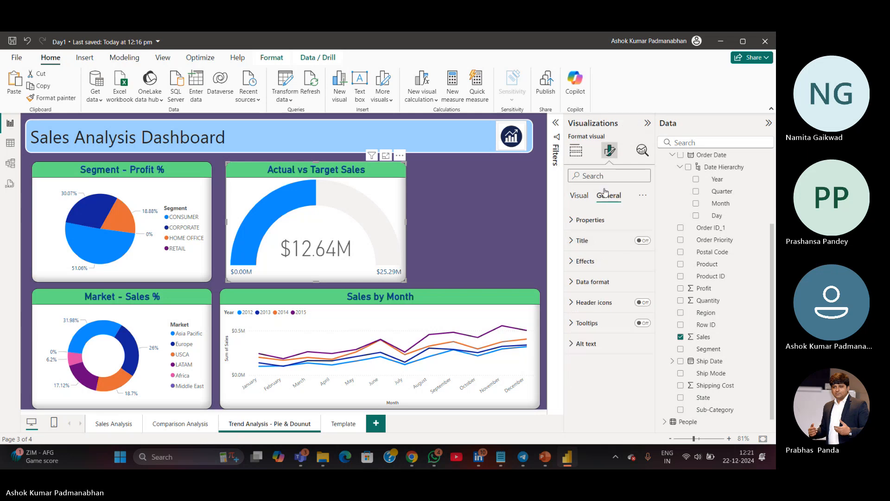
left_click(575, 262)
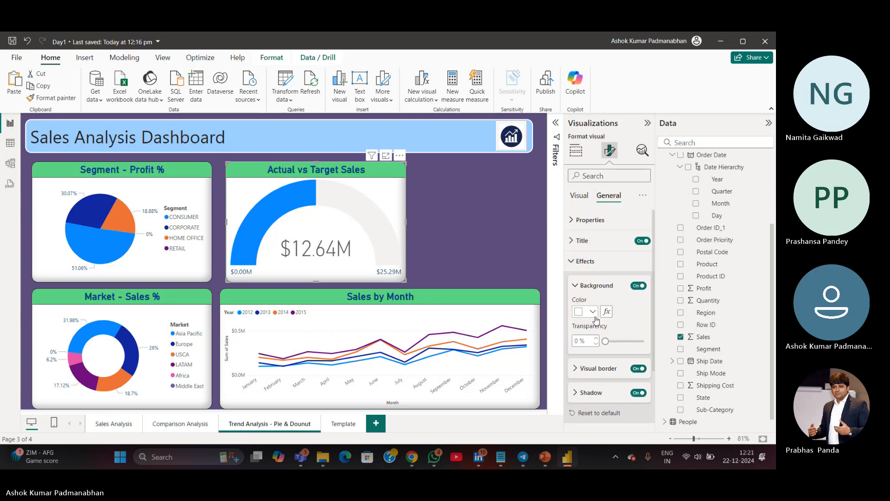
left_click(592, 311)
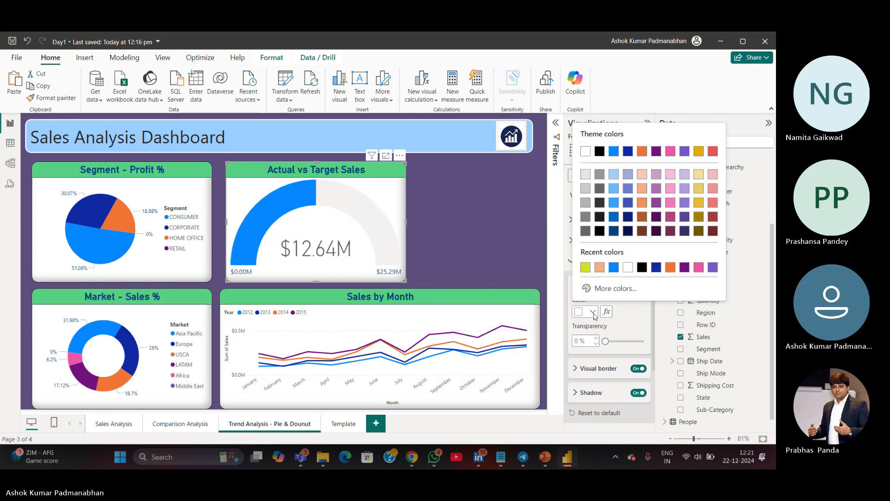
left_click(586, 190)
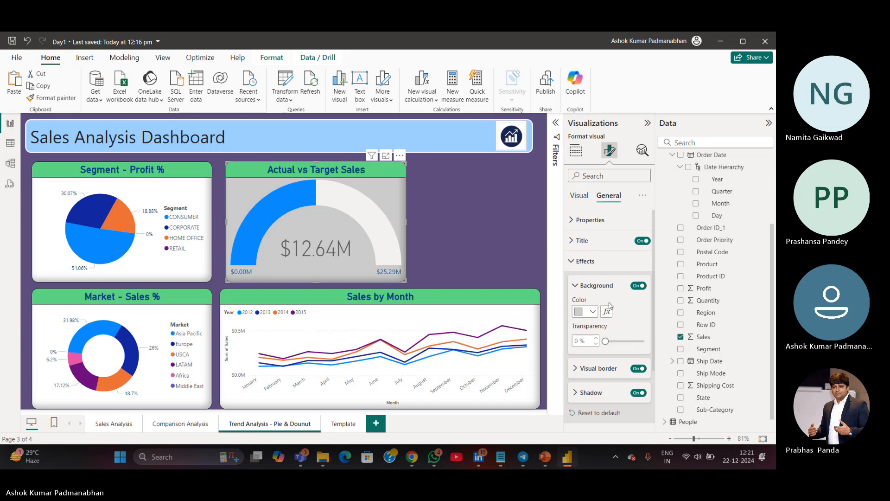
left_click(593, 312)
left_click(585, 174)
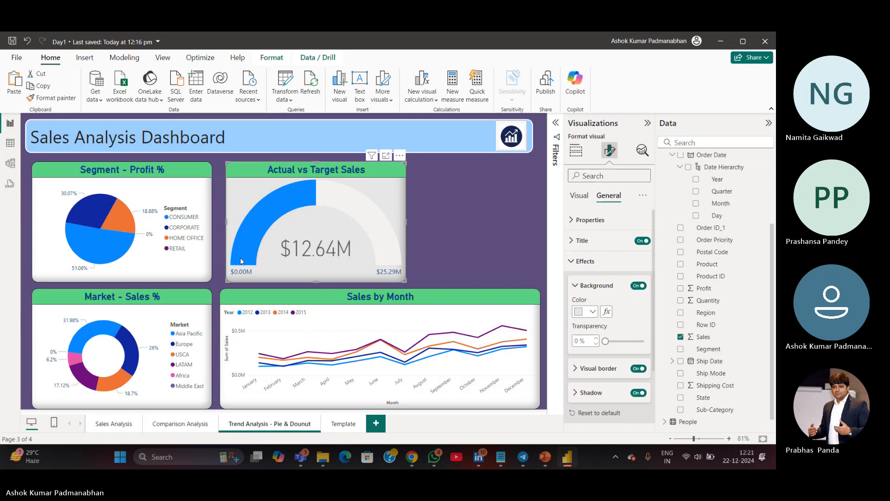
Apply the same light gray background to the Segment - Profit % pie and the Market - Sales % donut
left_click(197, 269)
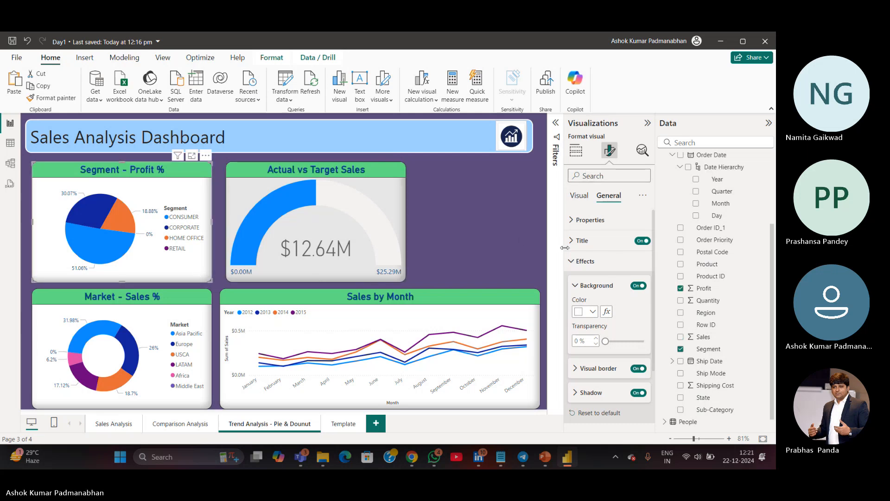
left_click(590, 312)
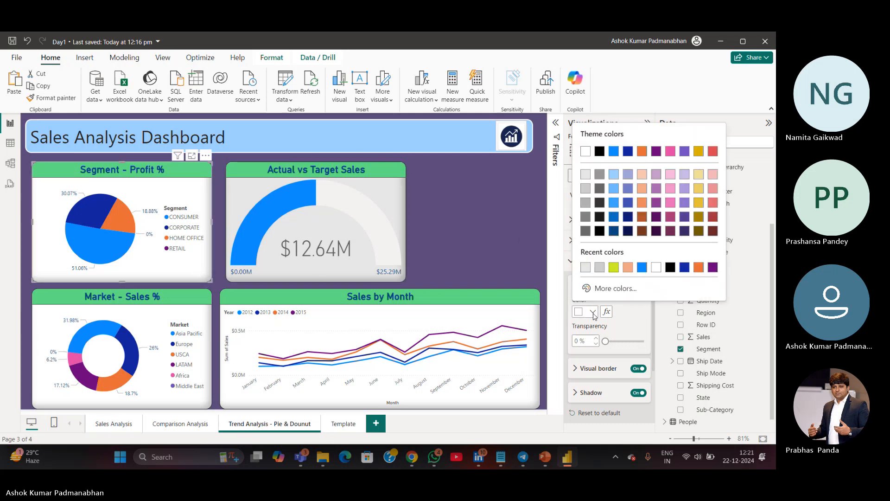
left_click(585, 174)
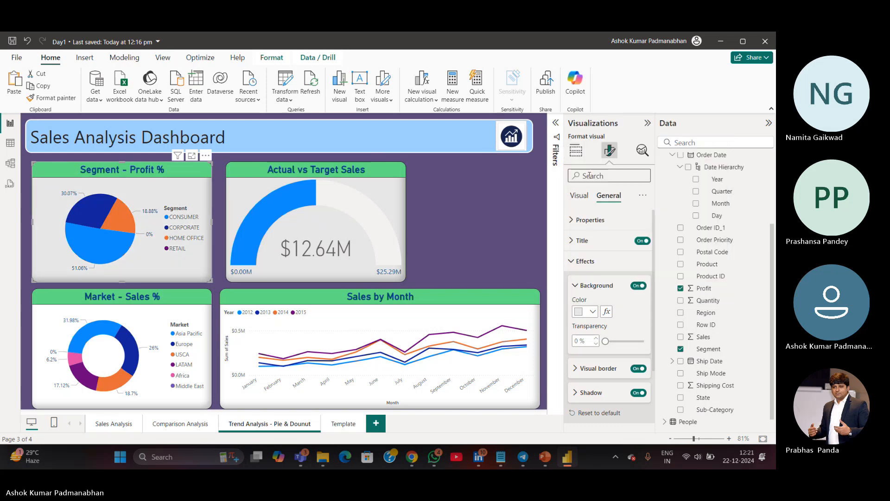
left_click(207, 401)
left_click(592, 311)
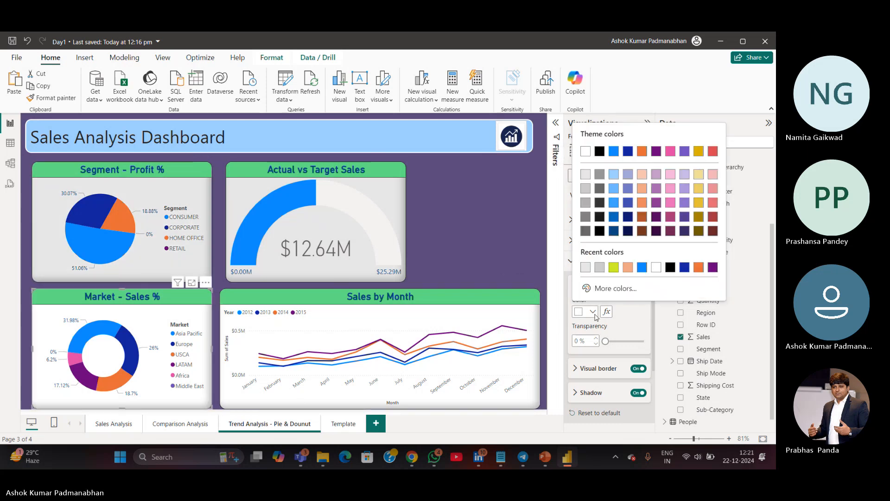
left_click(585, 174)
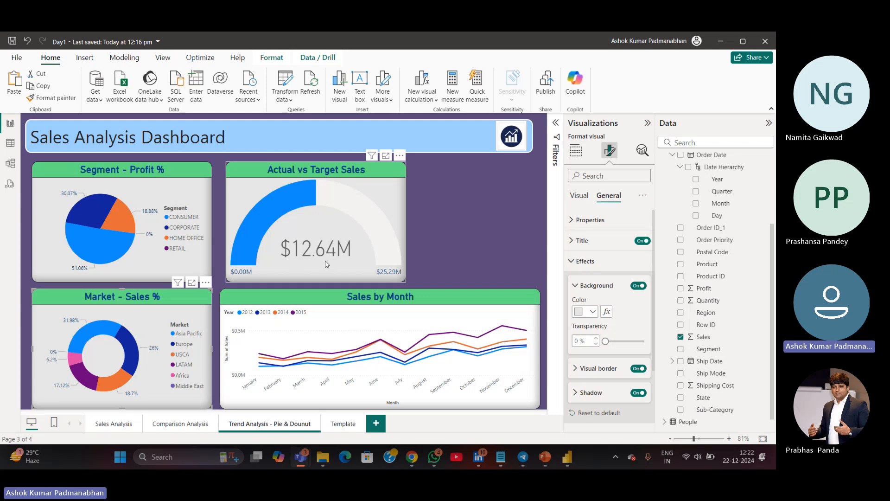
Create a new measure named _Sales Target with the value 16000000
mouse_move(326, 263)
mouse_move(352, 211)
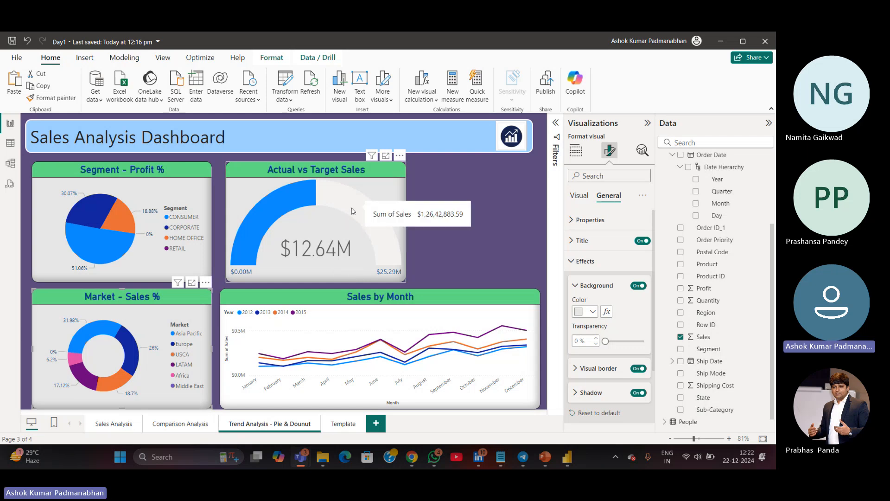
left_click(454, 93)
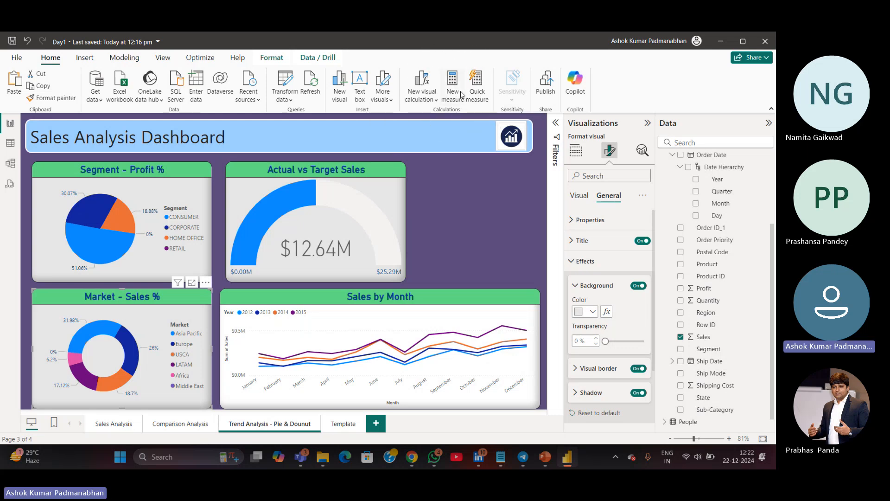
left_click(455, 93)
left_click(456, 86)
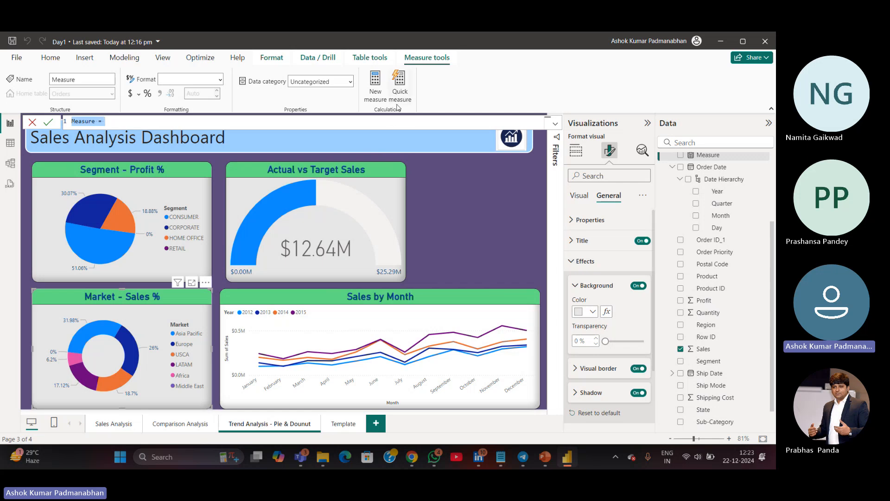
left_click(393, 125)
scroll(394, 125, "up", 4)
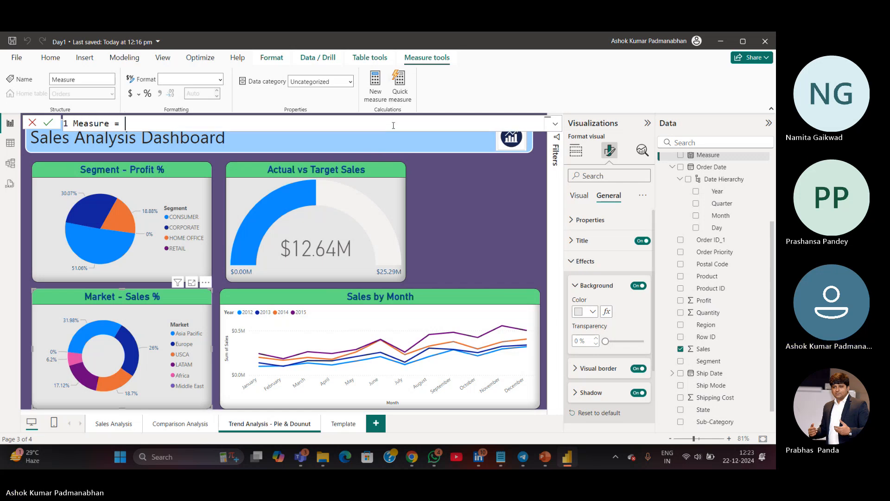
double_click(111, 125)
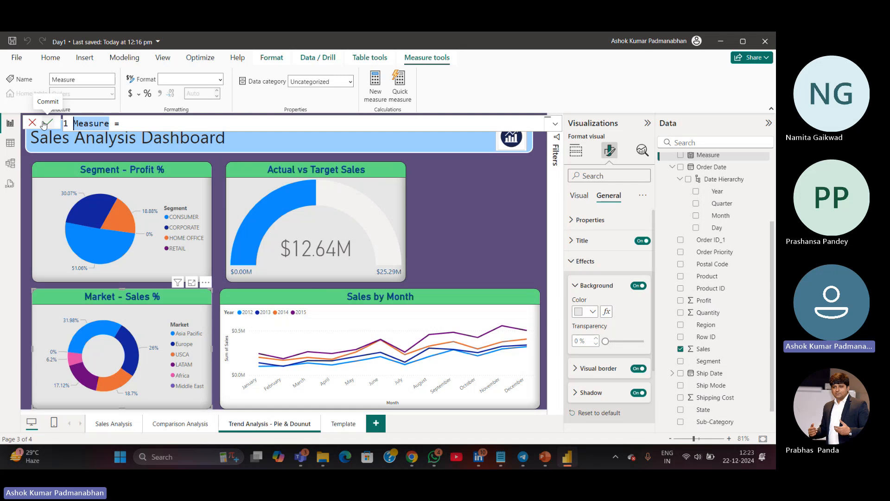
type("_Targe")
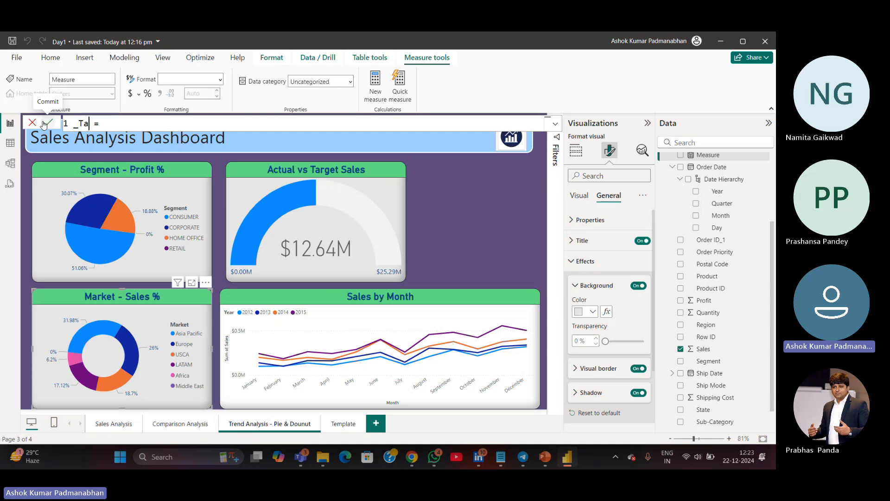
type("t")
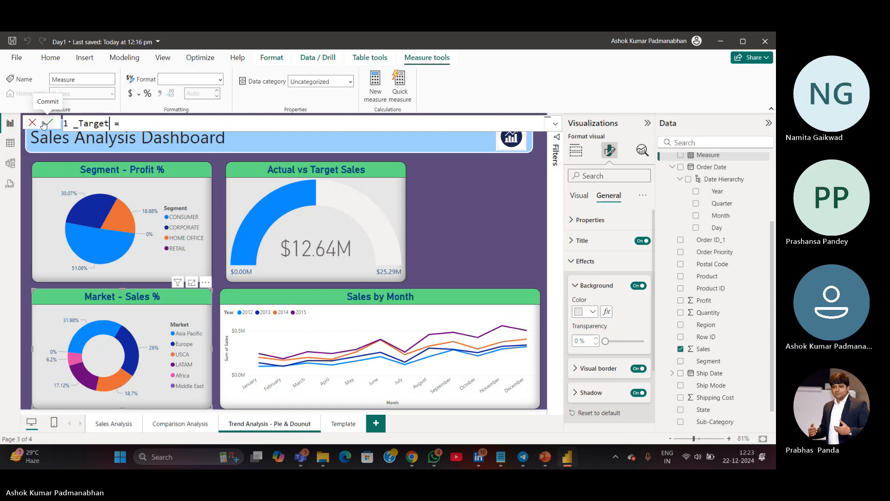
key("Left")
key("Left")
key("Left")
key("Left")
key("Left")
key("Left")
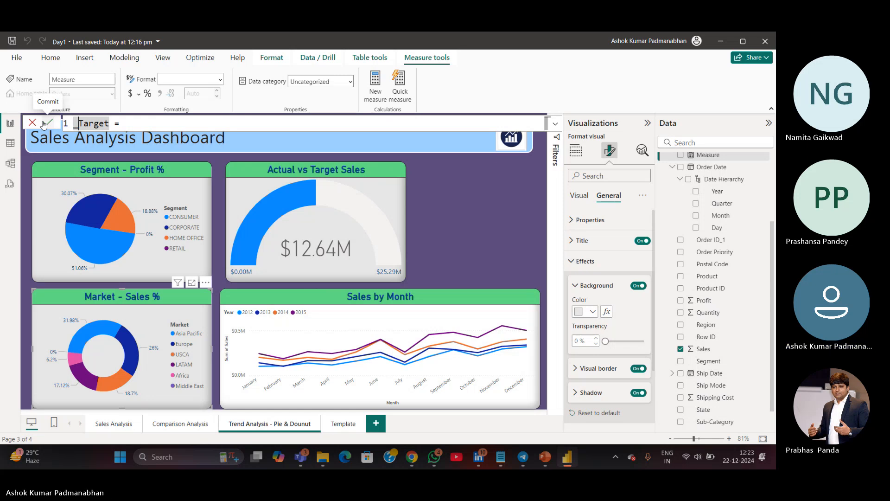
type("Sales")
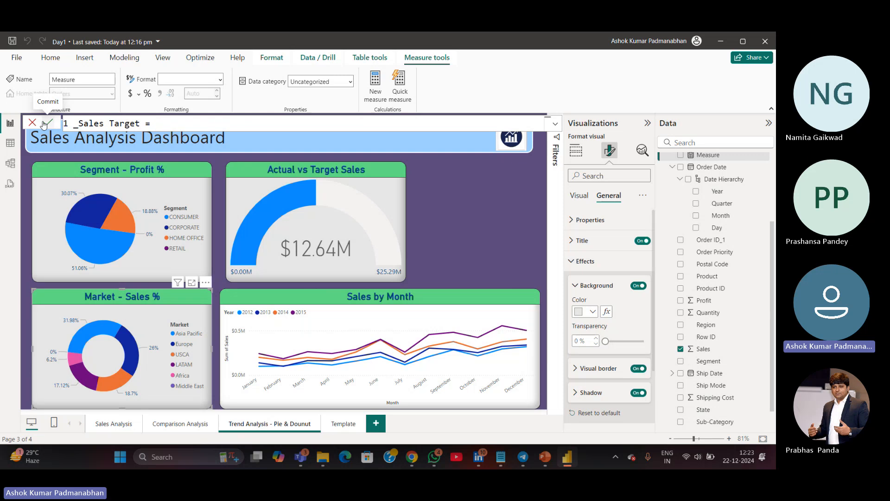
type("16000000")
left_click(48, 124)
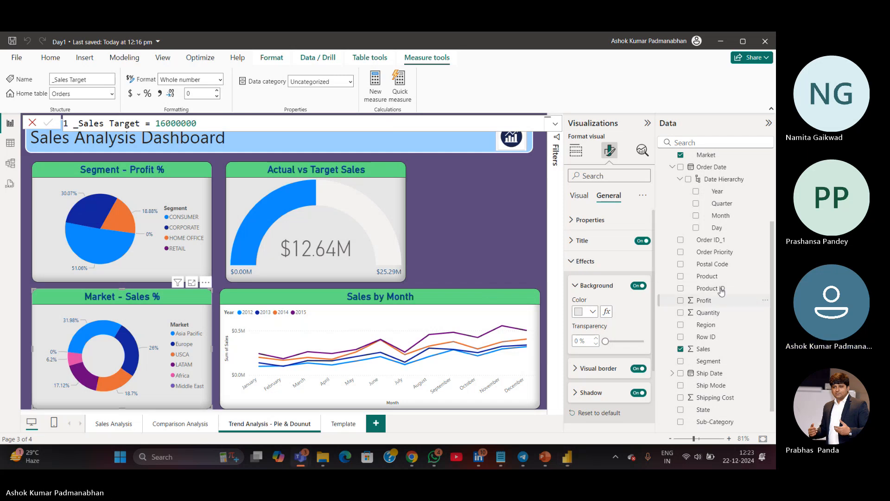
Add the _Sales Target measure as the target value of the Actual vs Target Sales gauge
scroll(721, 287, "up", 3)
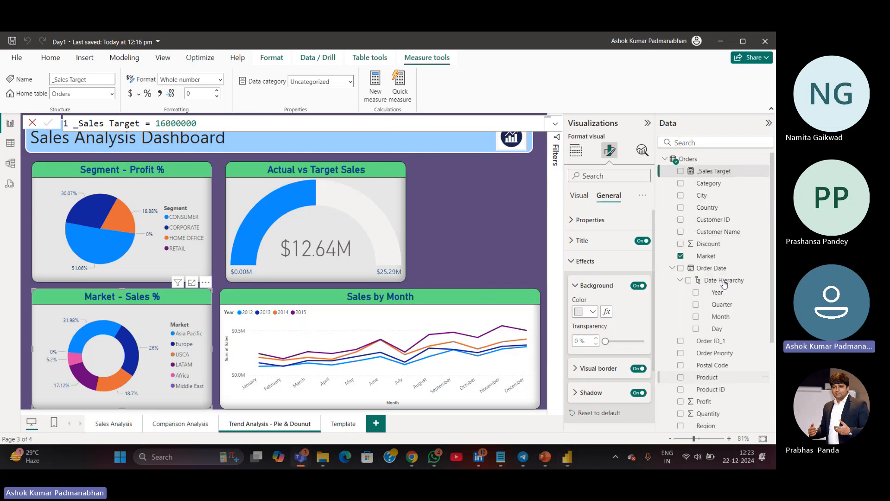
left_click(680, 280)
left_click(672, 268)
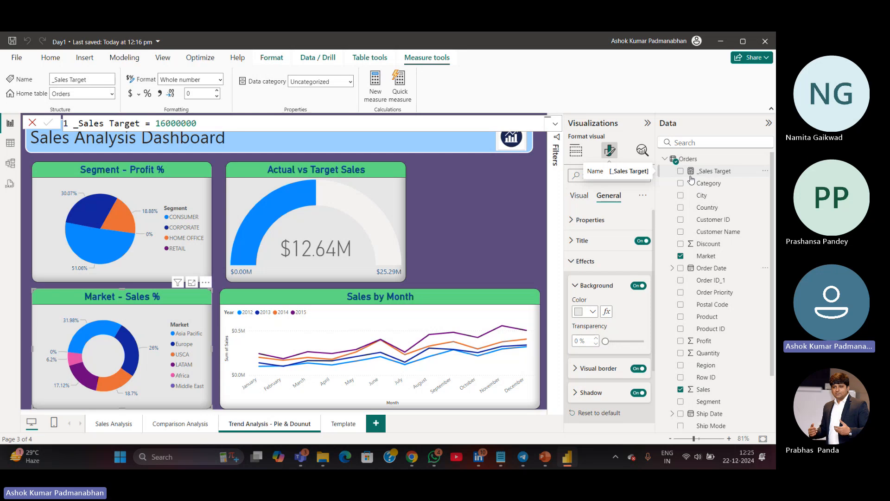
left_click(370, 243)
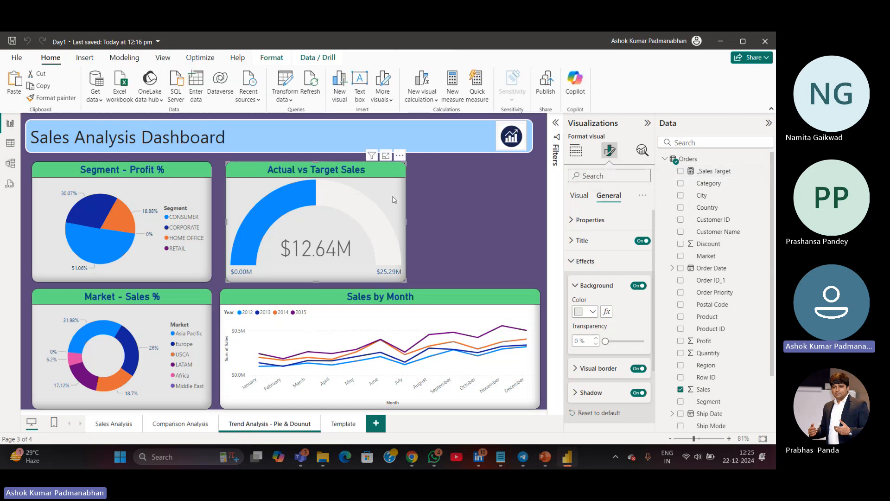
left_click(575, 152)
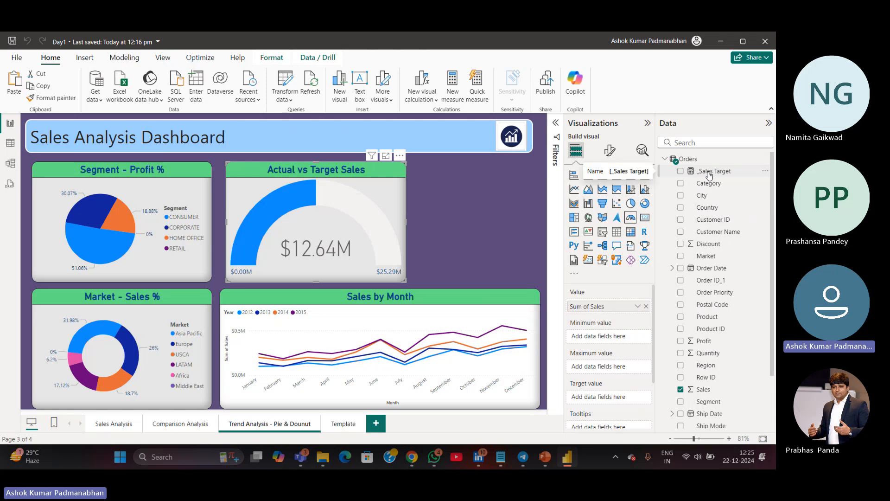
left_click_drag(709, 175, 606, 397)
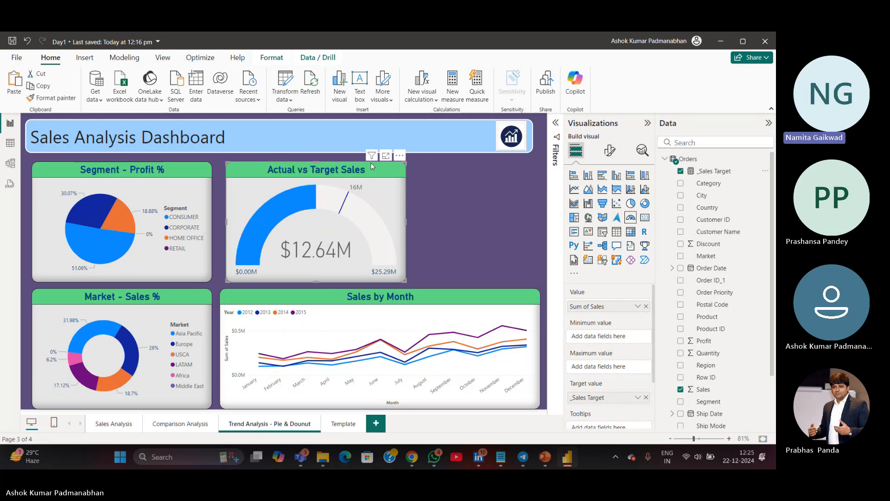
Review the gauge's data fields, including its value and target value assignments
left_click(721, 172)
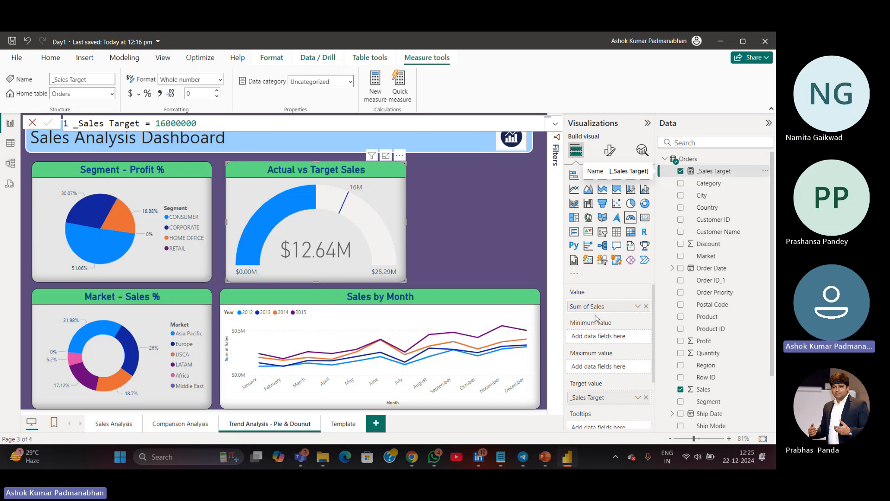
left_click(389, 210)
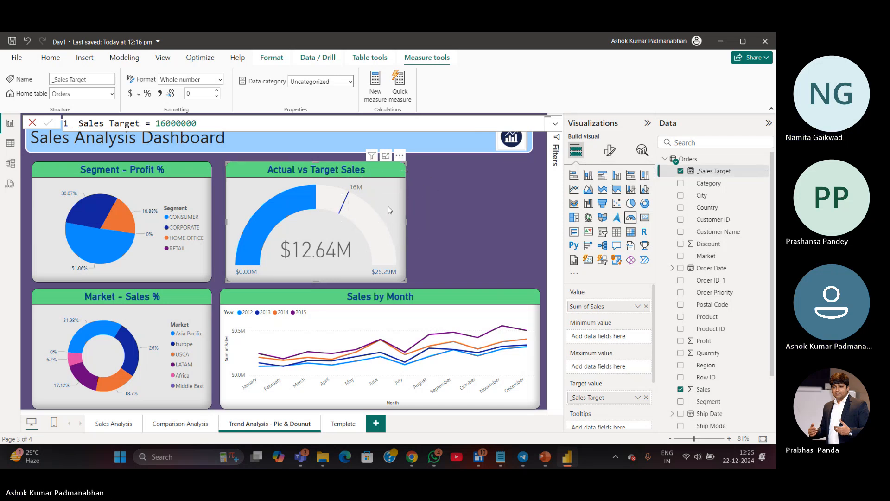
left_click(576, 153)
left_click(577, 153)
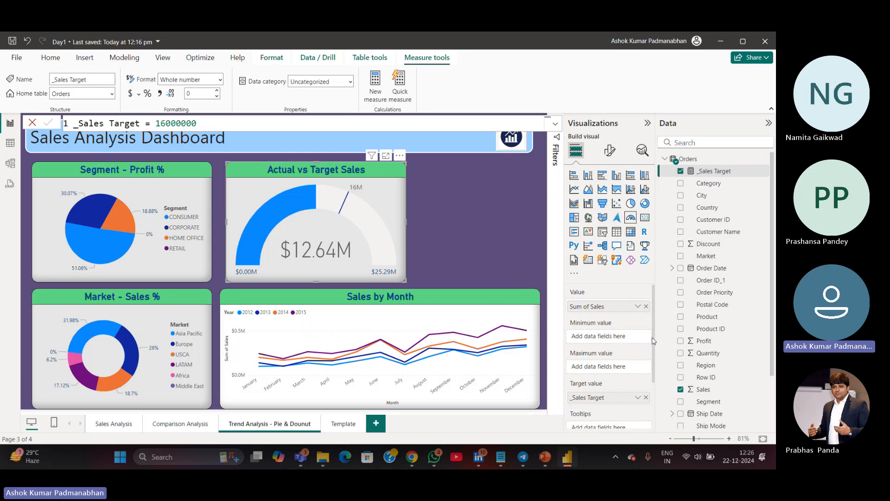
scroll(653, 340, "down", 3)
left_click(594, 325)
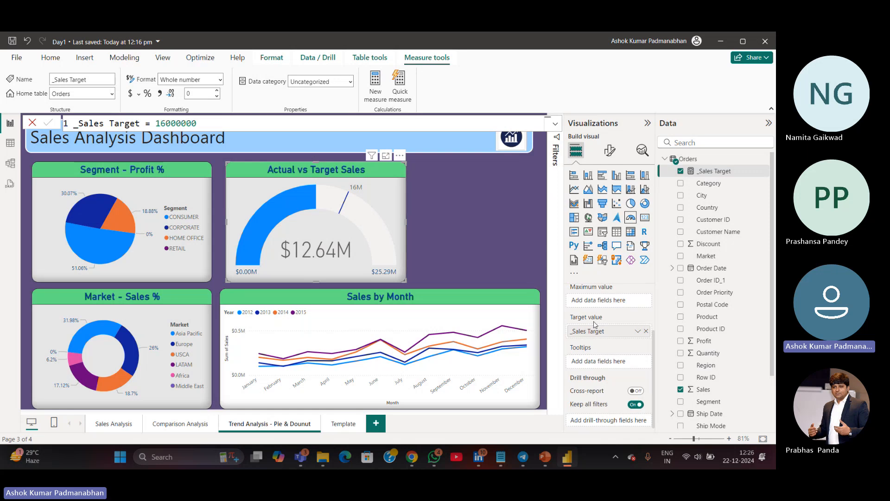
key("ctrl")
key("ctrl")
key("ctrl")
key("ctrl")
key("ctrl")
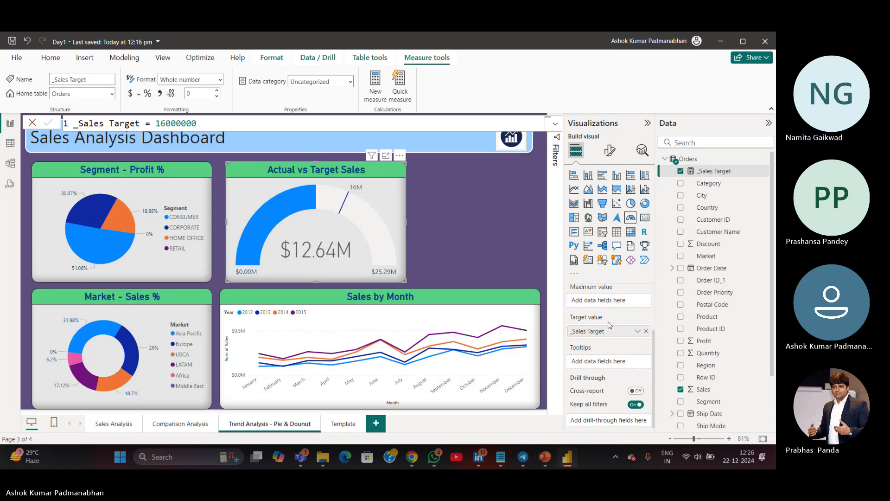
Open the _Sales Target measure's formula for editing
left_click(538, 329)
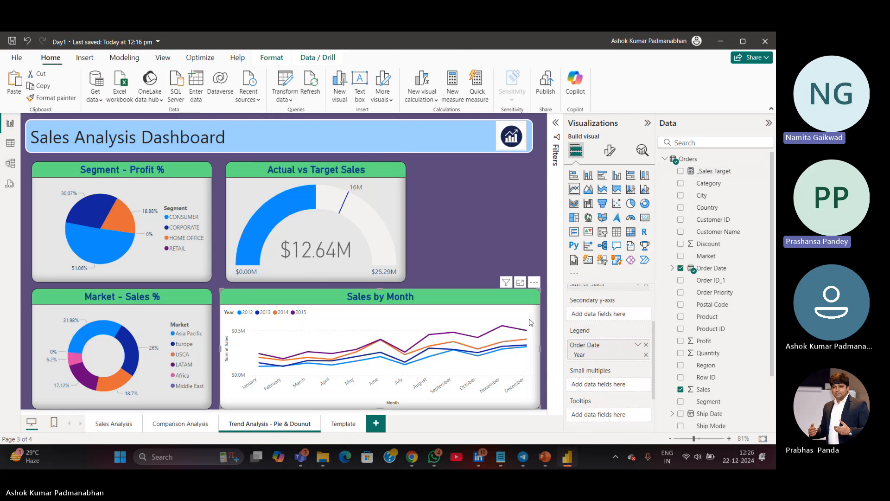
left_click(609, 150)
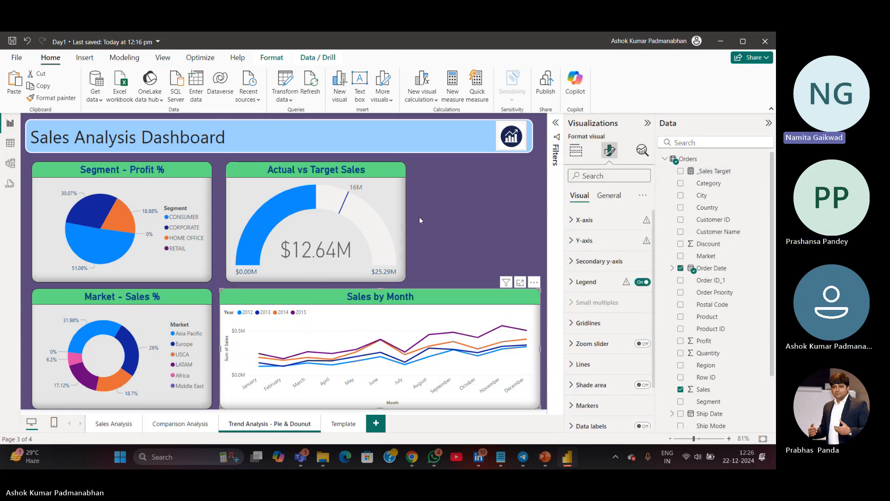
left_click(402, 210)
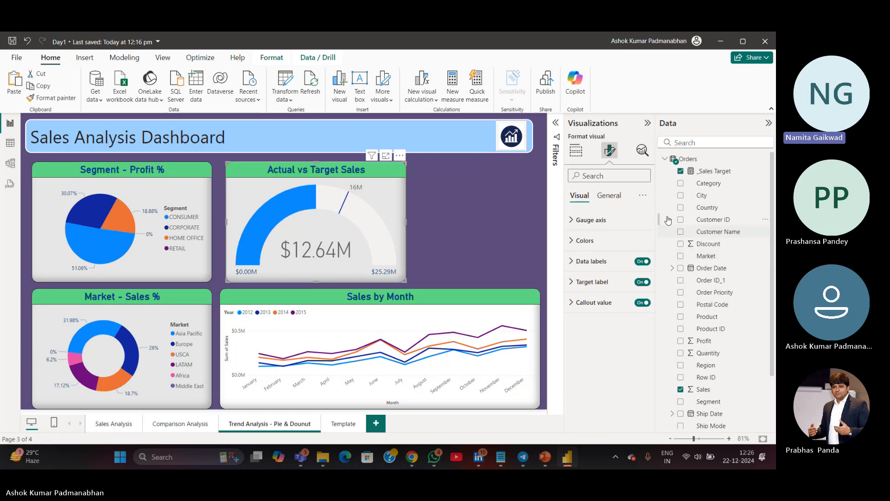
left_click(713, 171)
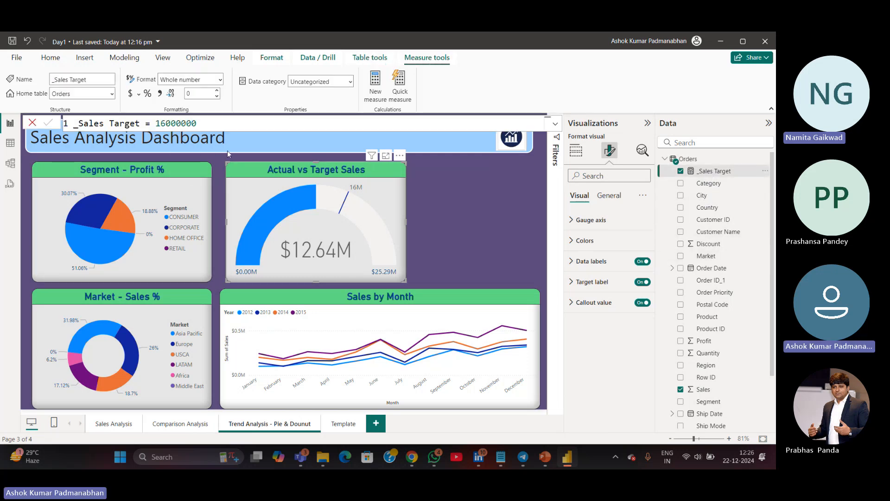
left_click(226, 125)
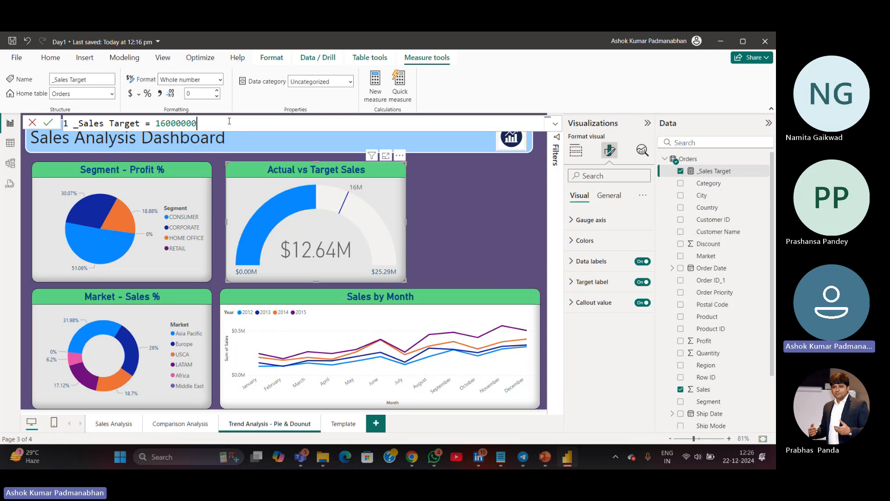
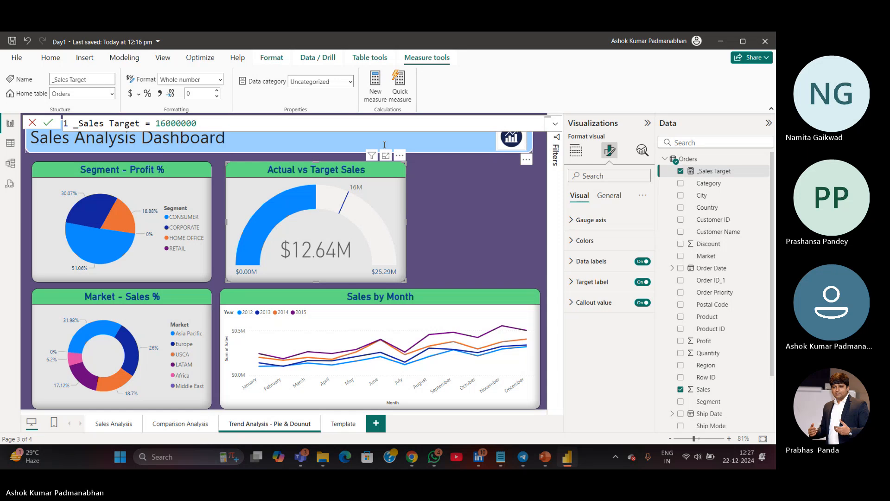
Leave the measure formula and inspect the gauge's tooltip showing sales and the sales target
left_click(425, 205)
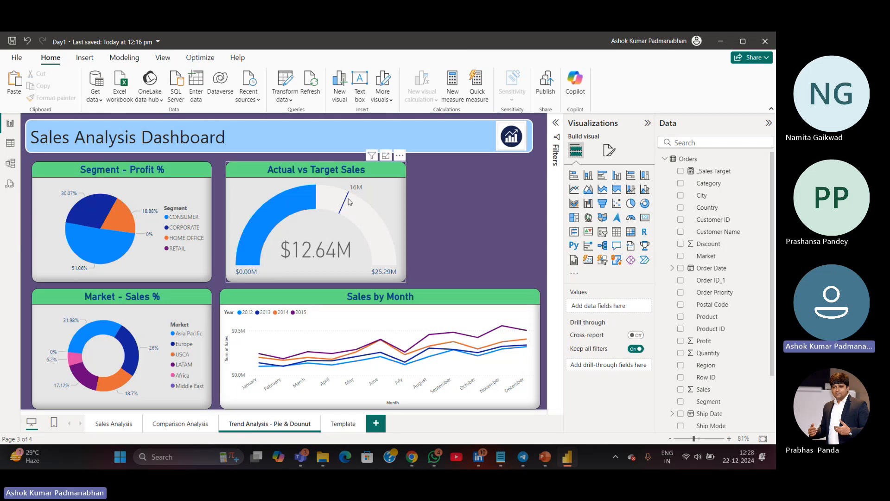
mouse_move(347, 195)
mouse_move(314, 199)
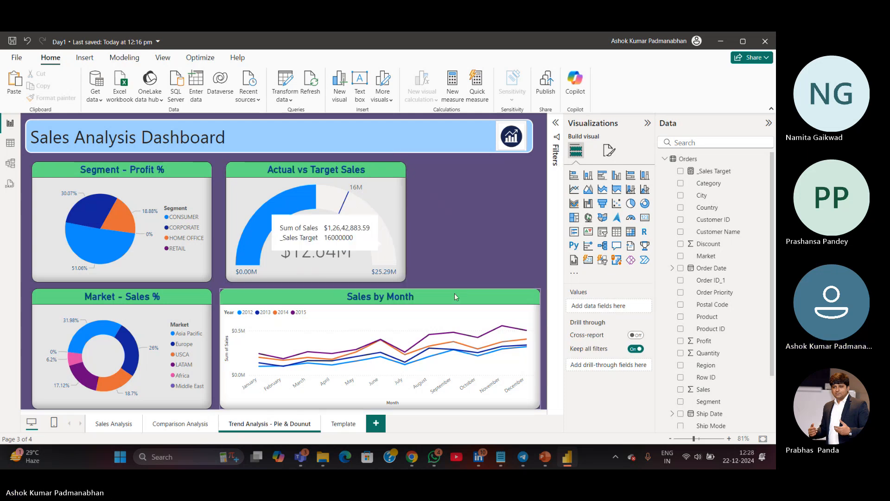
Set the Sales by Month line chart's background colour to light grey and save the report
left_click(453, 319)
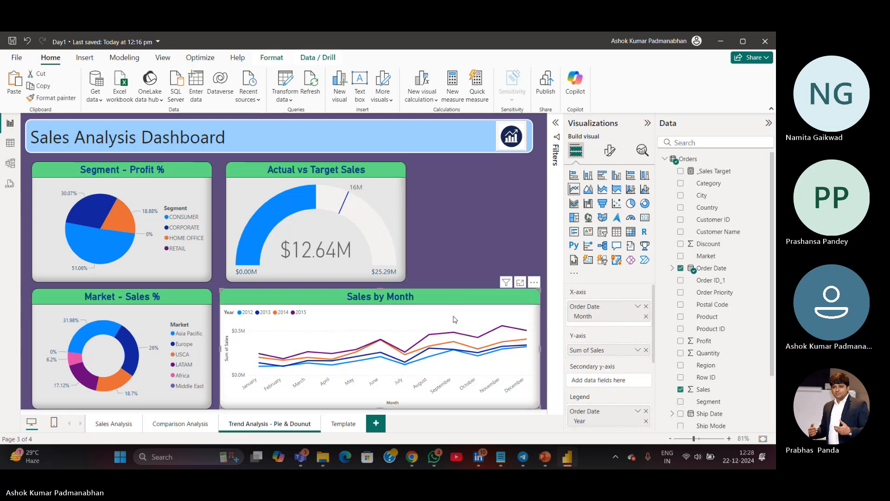
left_click(610, 151)
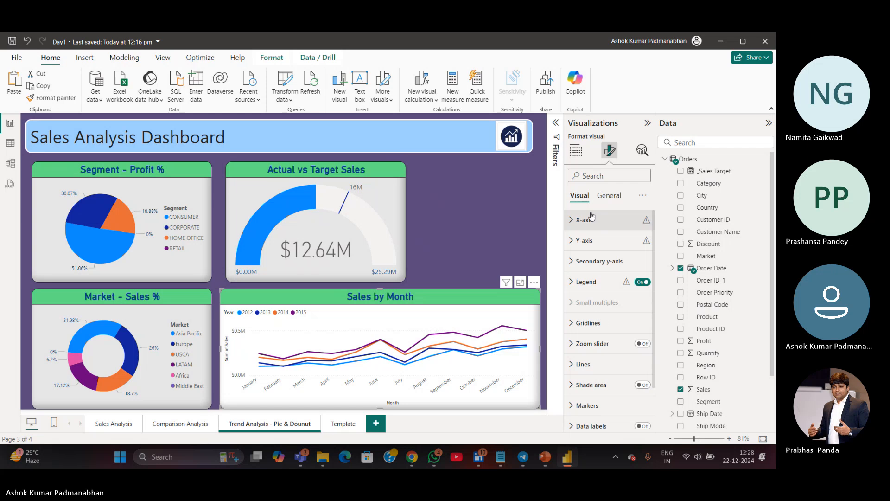
left_click(609, 195)
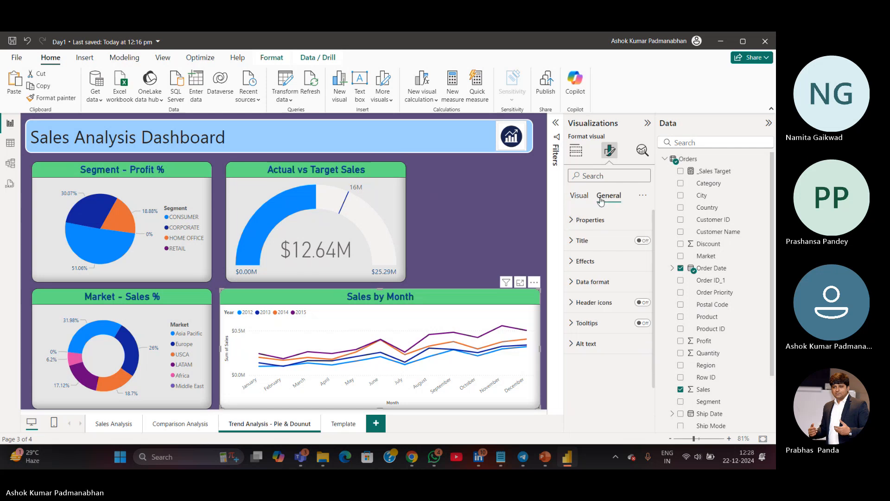
left_click(574, 267)
left_click(593, 312)
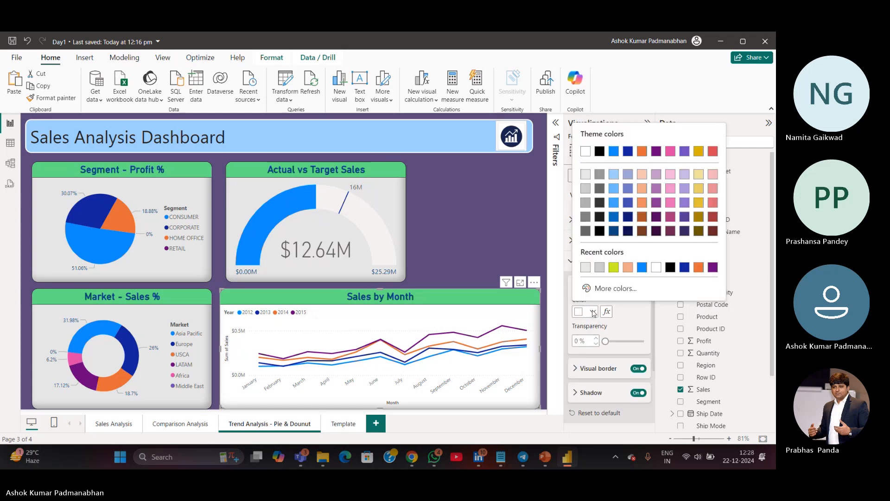
left_click(586, 175)
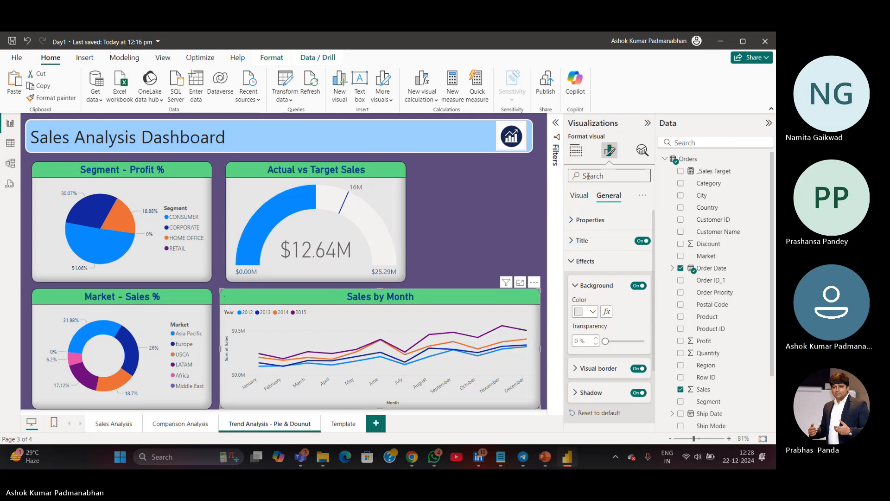
left_click(507, 215)
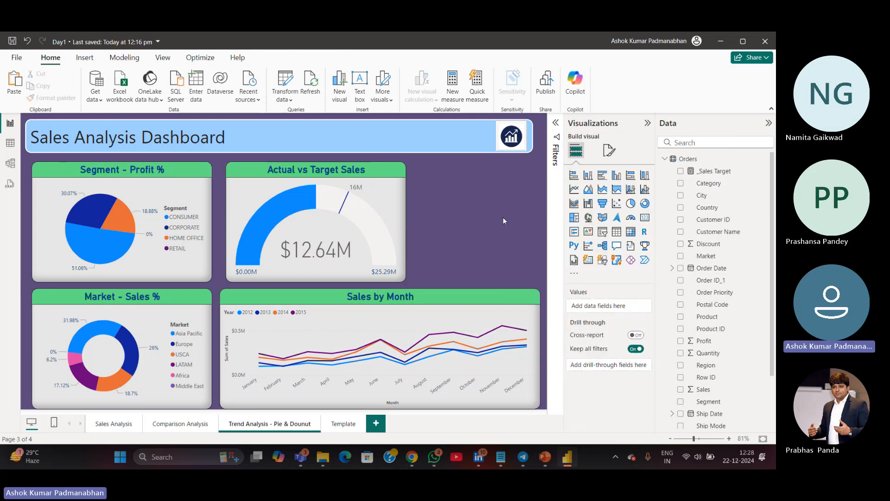
key("ctrl+s")
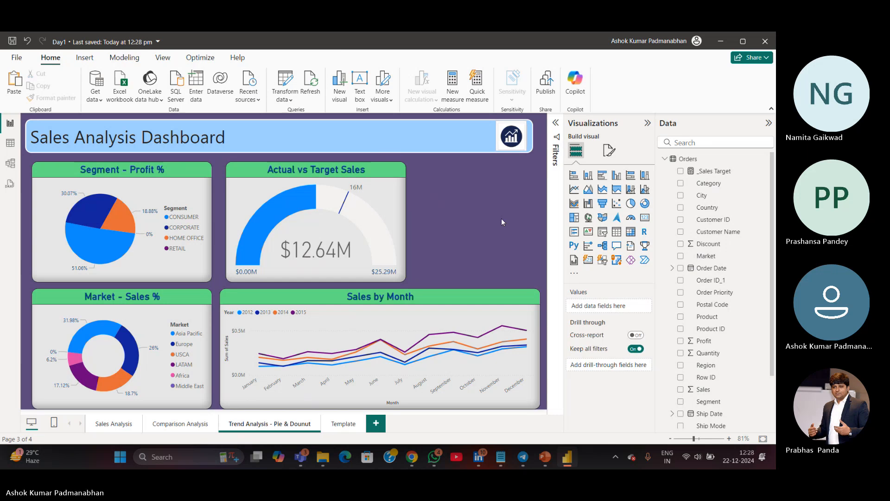
Review the other report pages and test the year slicer on the Sales Analysis page with 2012
left_click(168, 427)
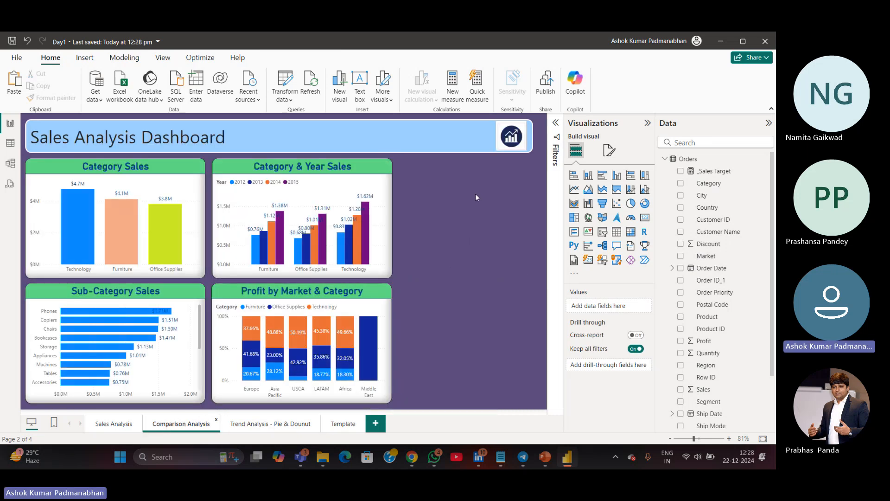
left_click(124, 427)
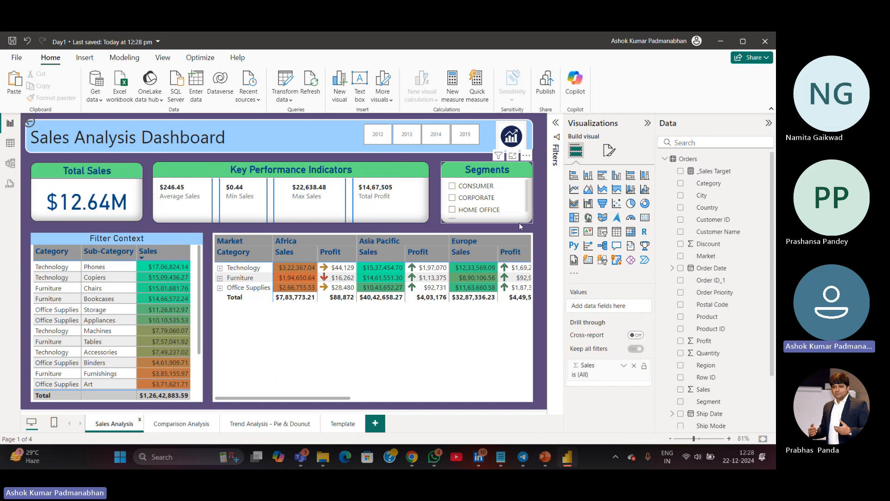
left_click(384, 141)
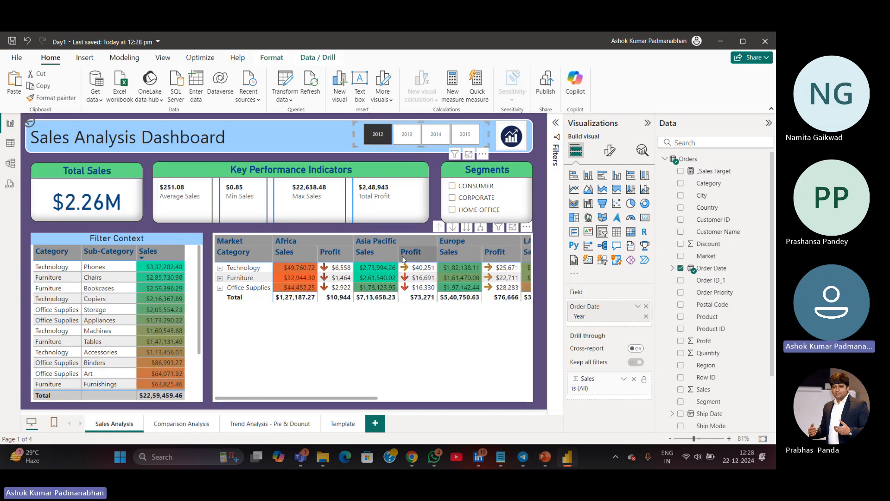
left_click(377, 139)
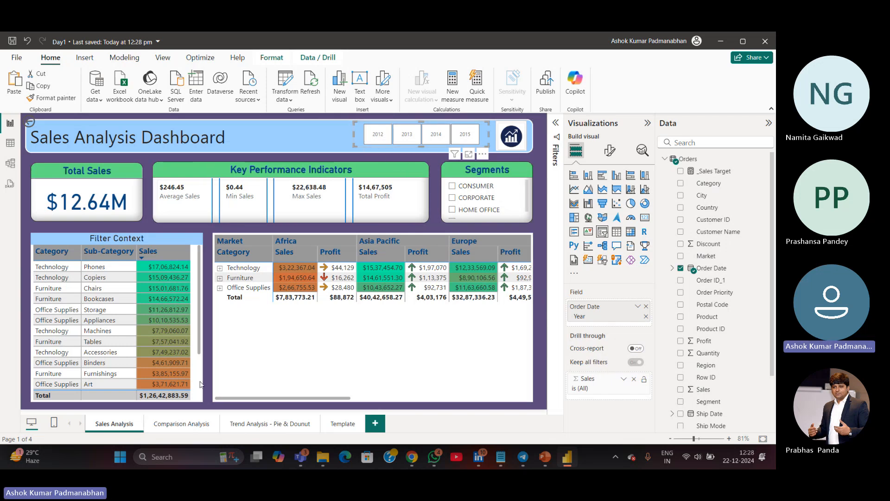
left_click(190, 427)
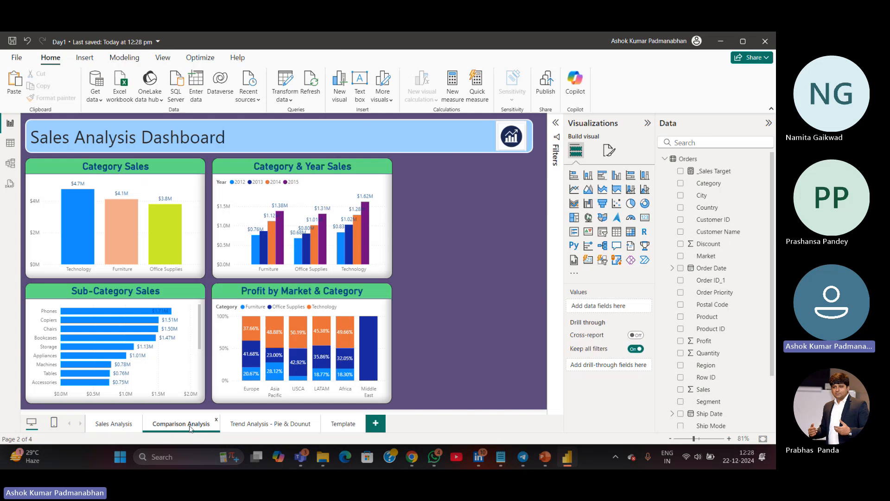
left_click(282, 425)
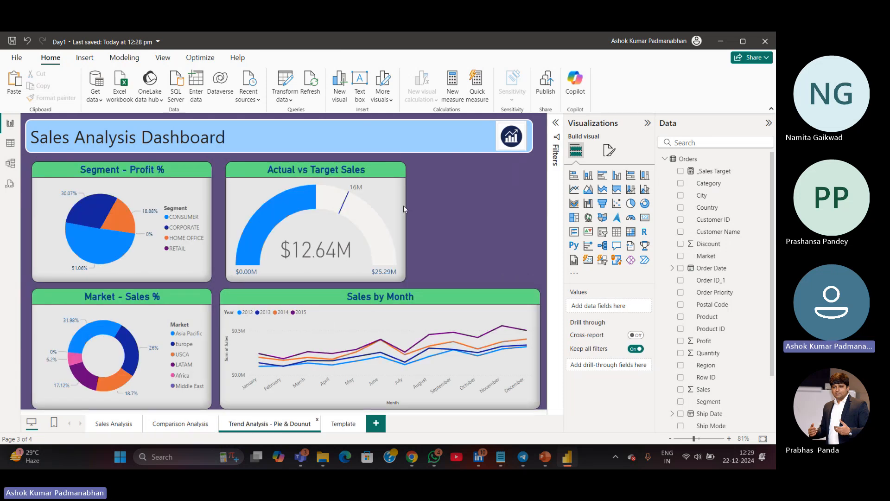
Add a slicer in the empty space beside the gauge and fill it with the Order Date Year field
left_click(603, 235)
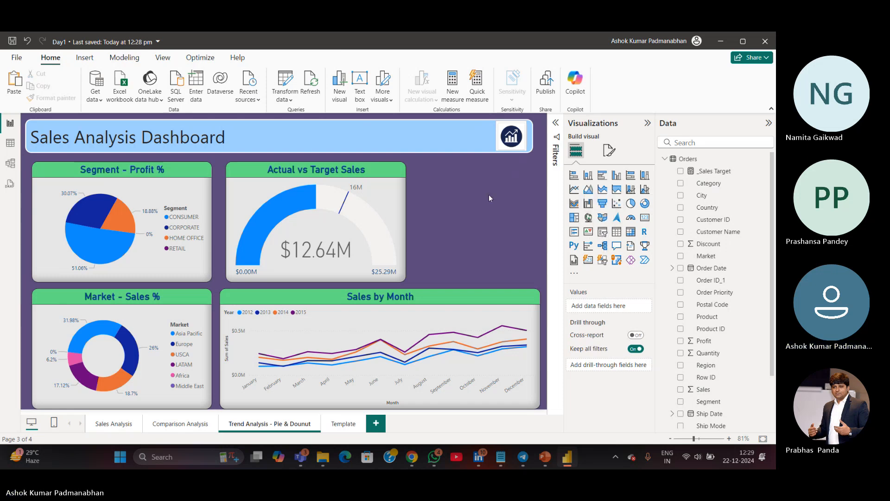
left_click_drag(459, 179, 534, 260)
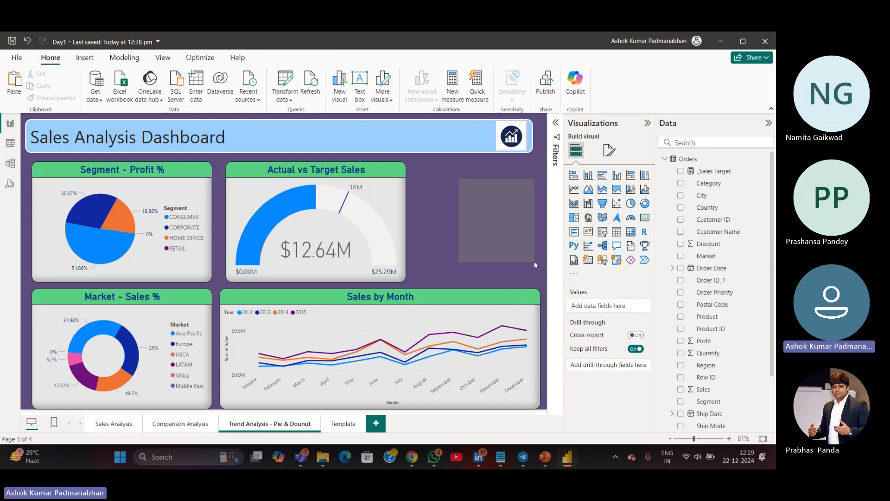
left_click(603, 235)
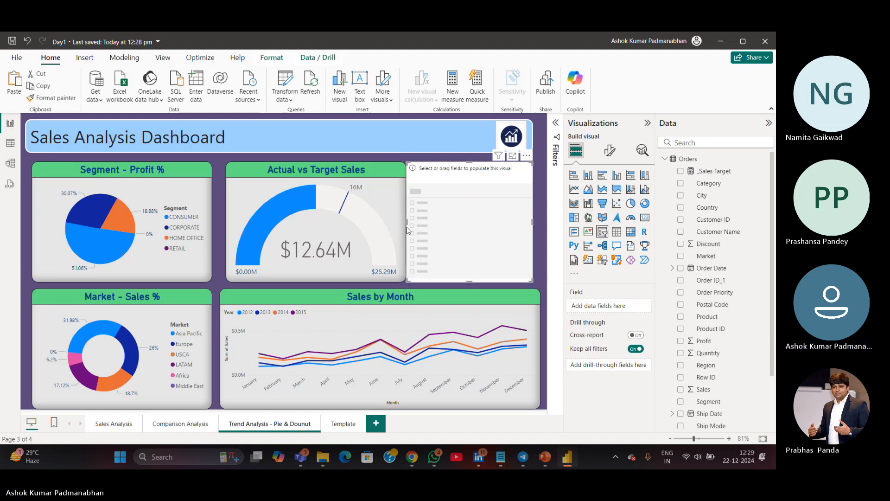
left_click_drag(406, 224, 431, 227)
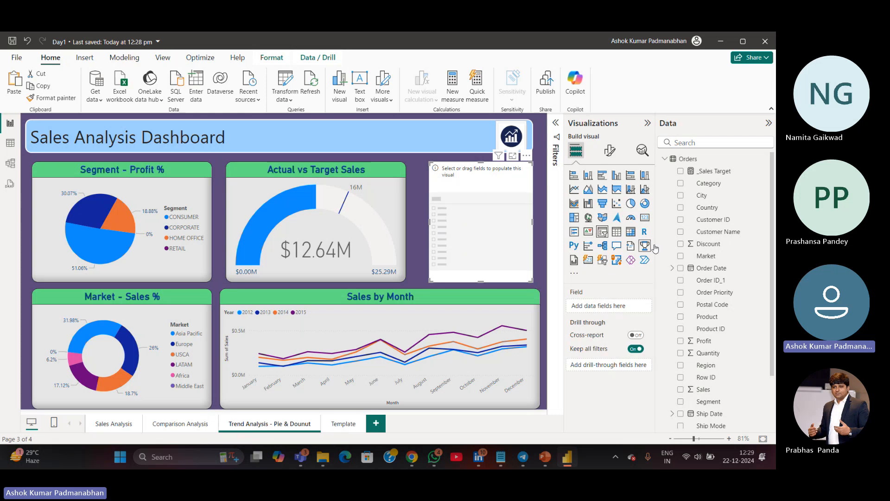
left_click(672, 268)
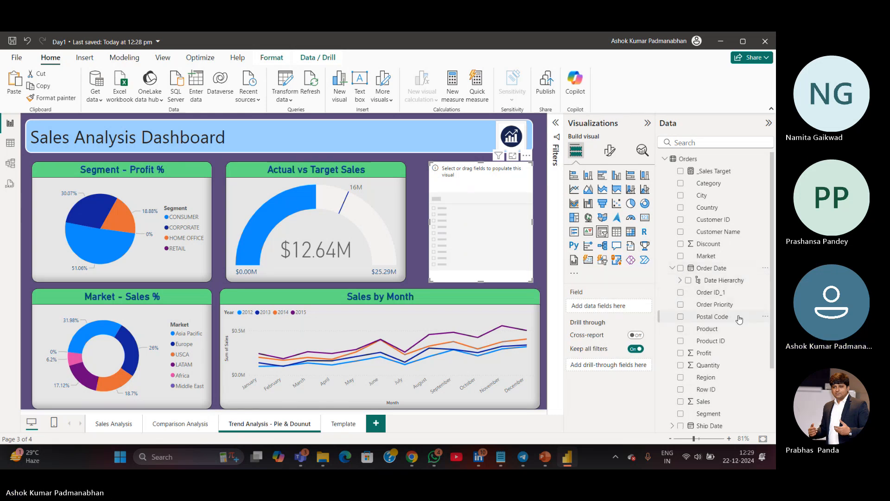
left_click(679, 280)
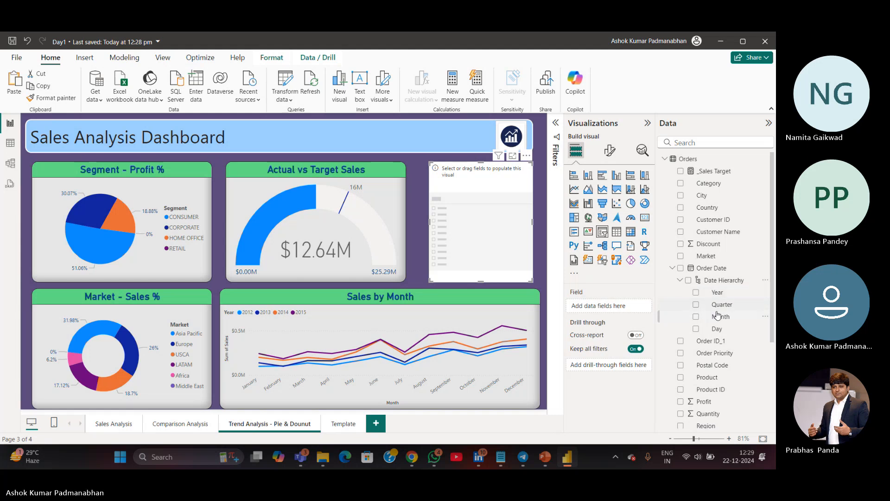
left_click_drag(718, 293, 453, 223)
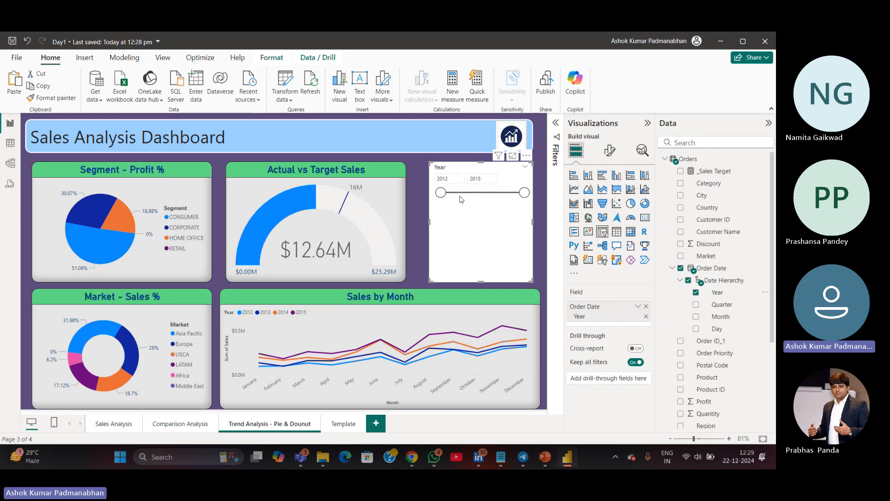
Set the year slicer's style to Tile and resize it to fit beside the gauge
left_click(610, 153)
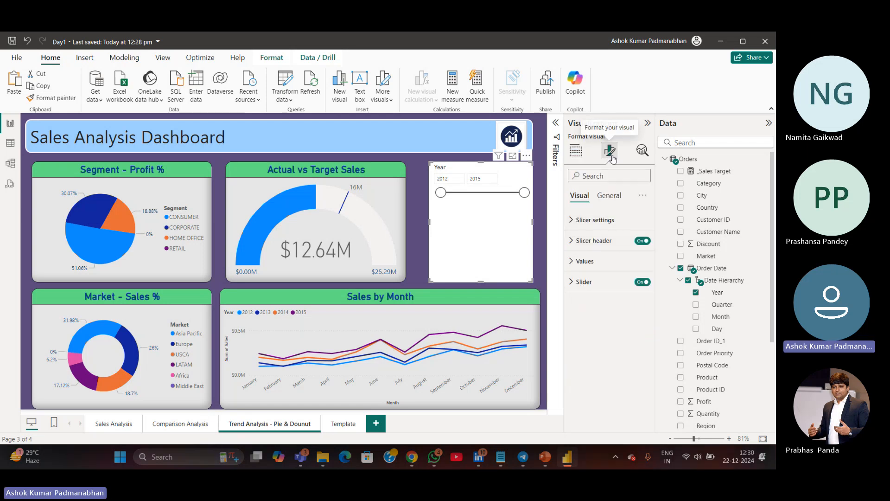
left_click(599, 220)
left_click(608, 270)
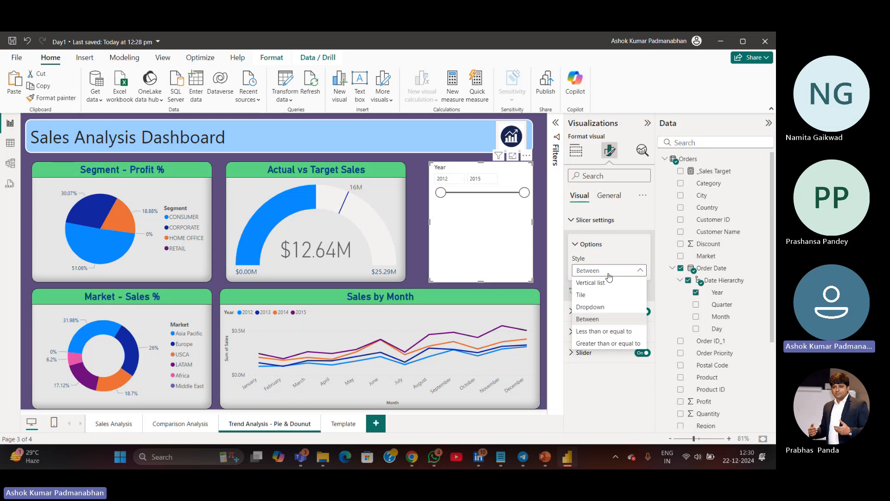
left_click(590, 295)
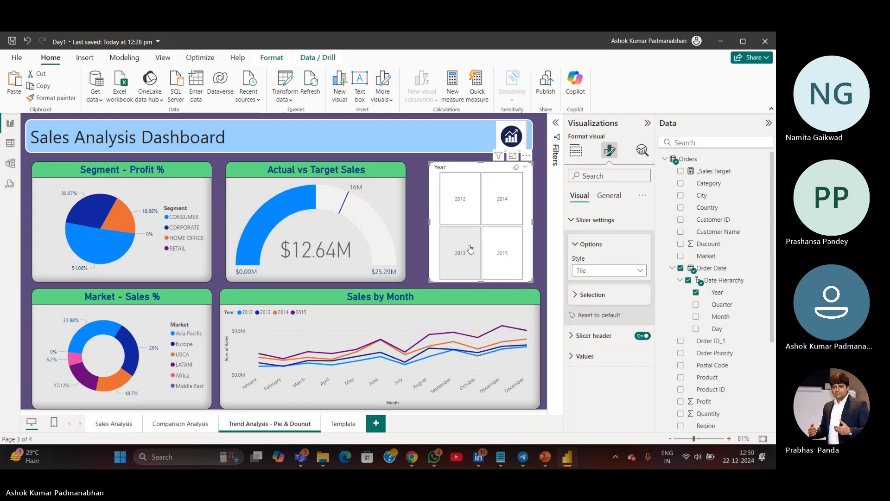
left_click_drag(430, 221, 418, 221)
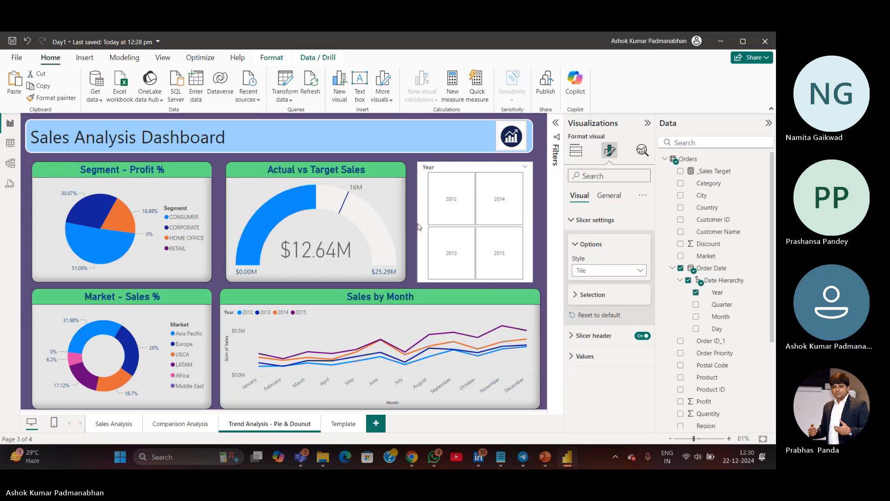
left_click_drag(475, 281, 478, 241)
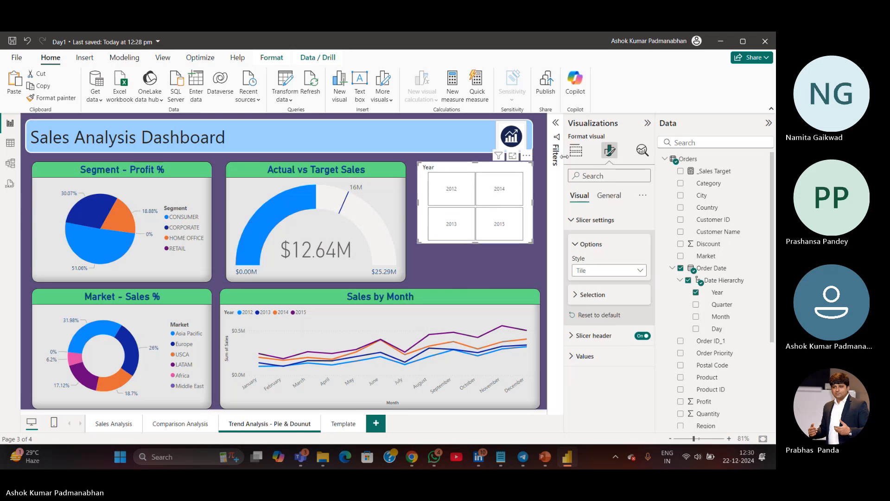
Turn off the year slicer's header
left_click(605, 197)
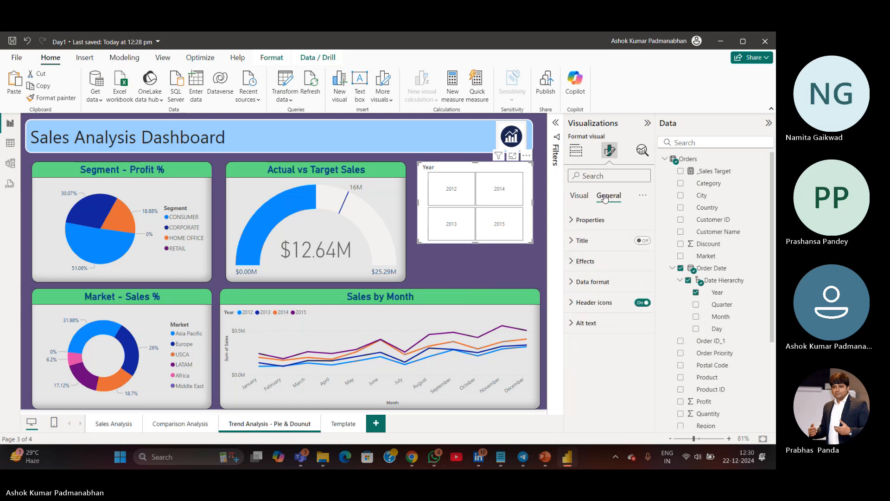
left_click(578, 157)
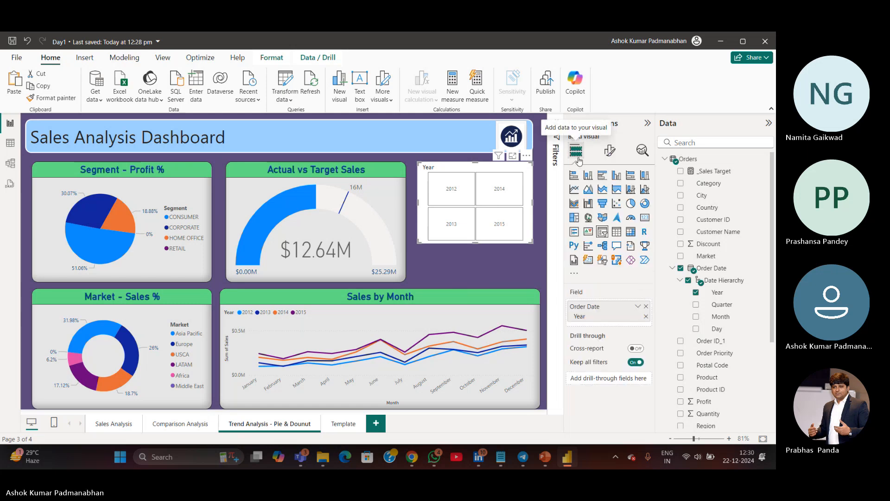
left_click(610, 151)
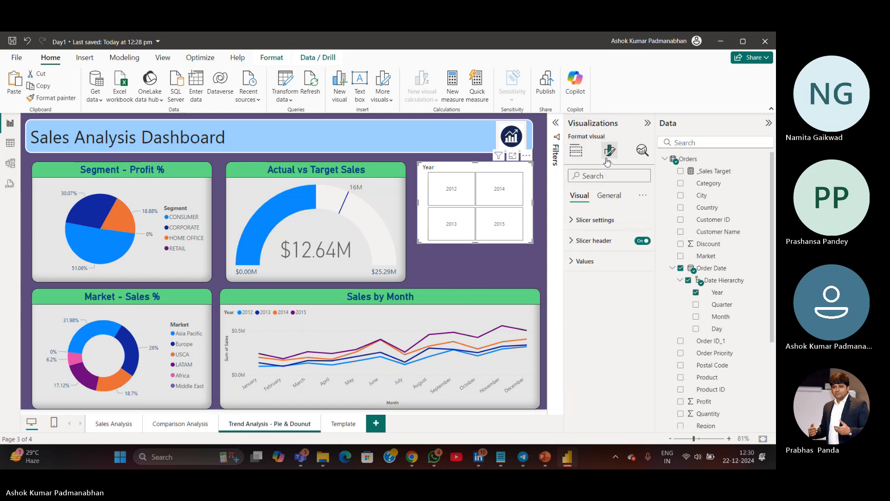
left_click(640, 241)
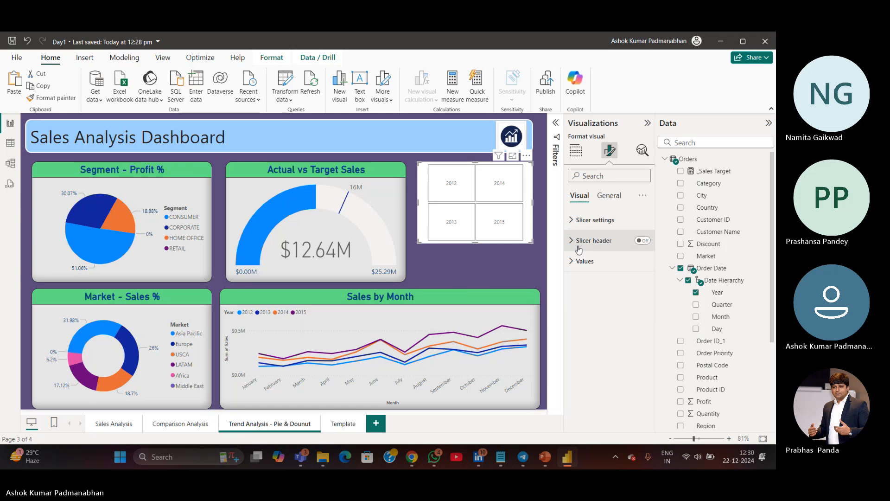
Set the year slicer's background colour to light grey
left_click(607, 200)
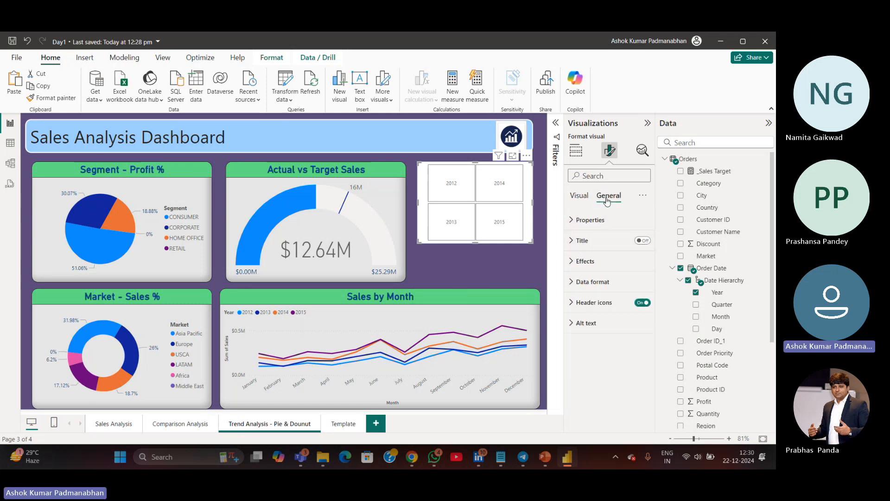
left_click(575, 262)
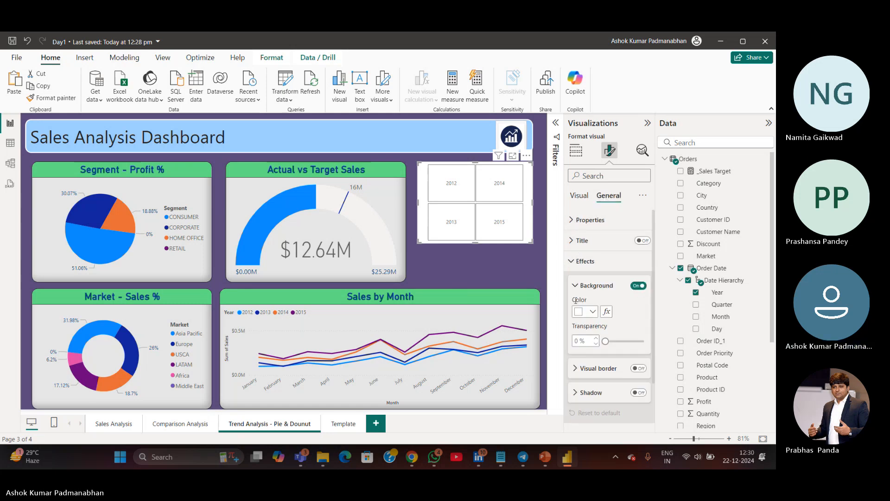
left_click(592, 311)
left_click(587, 177)
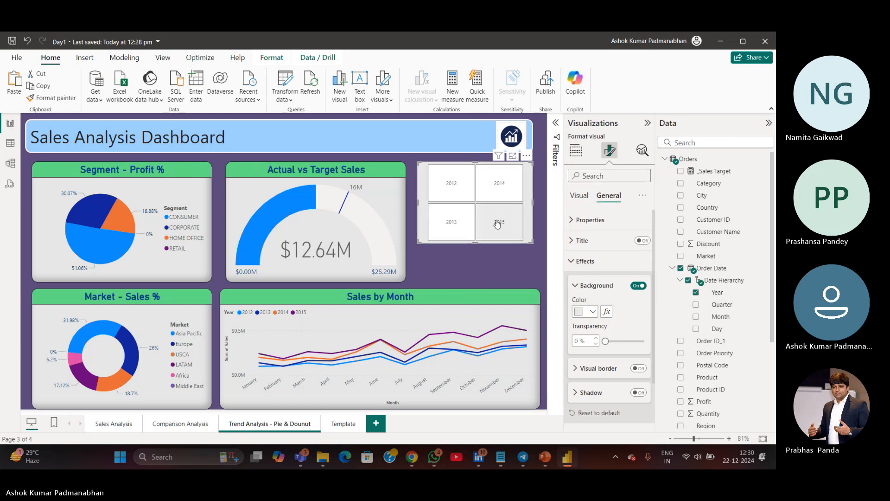
Set the year slicer's tile background colour to light grey
left_click(579, 196)
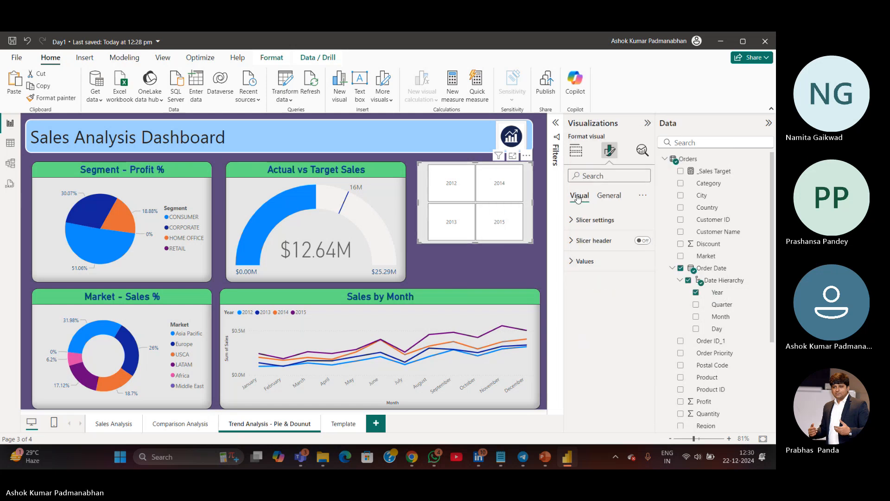
left_click(571, 223)
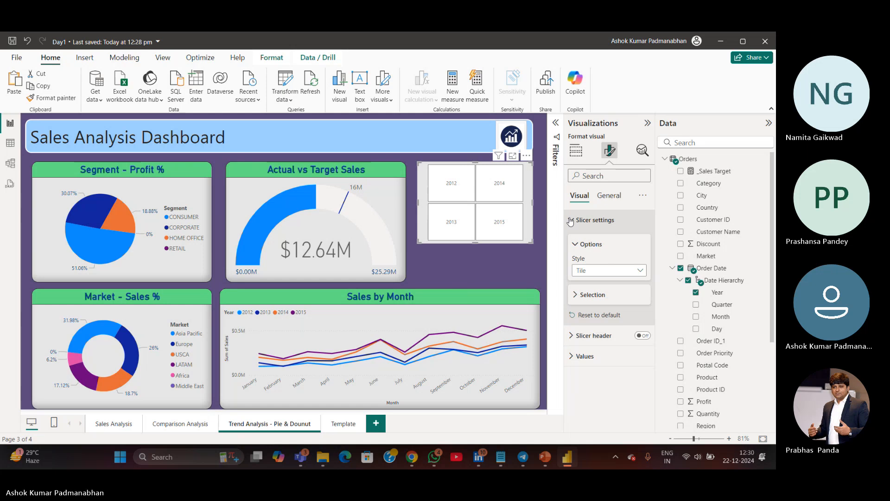
left_click(570, 220)
left_click(572, 261)
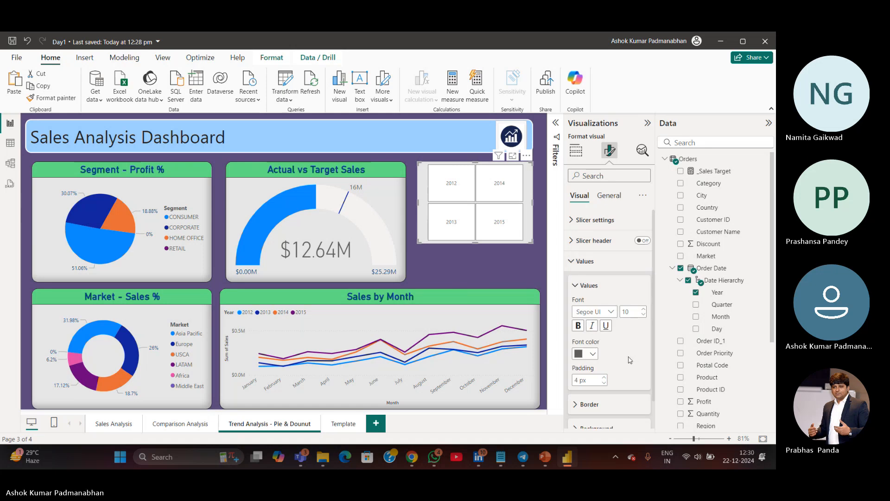
scroll(629, 360, "down", 1)
left_click(578, 400)
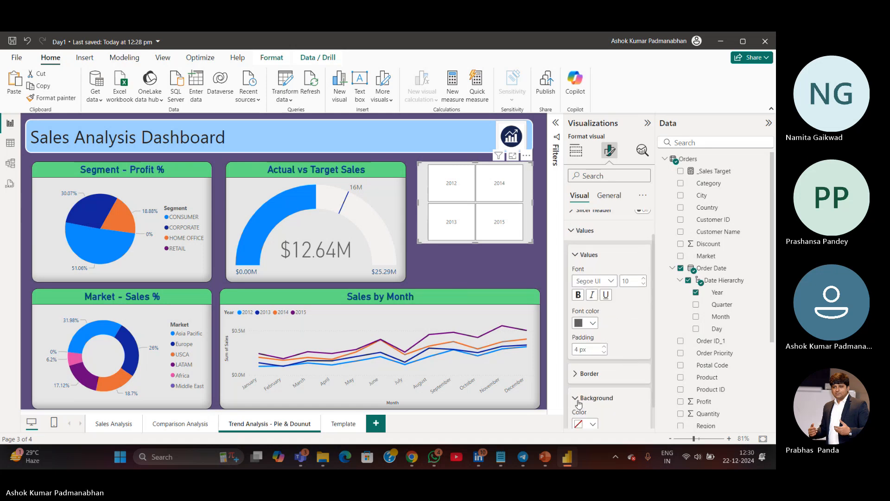
scroll(633, 407, "down", 1)
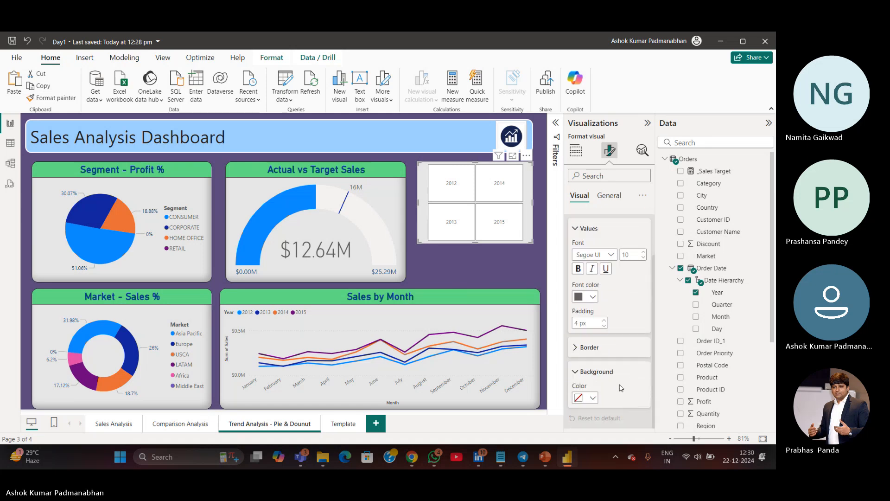
left_click(594, 398)
left_click(586, 289)
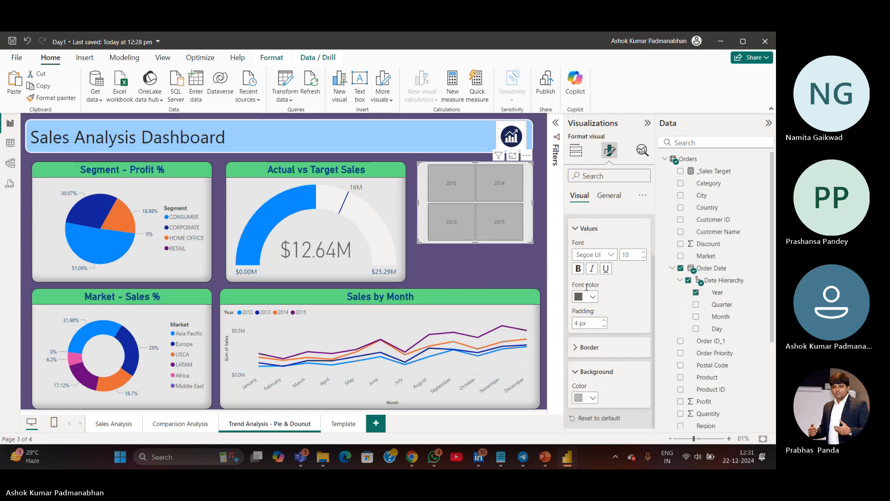
left_click(594, 398)
left_click(586, 317)
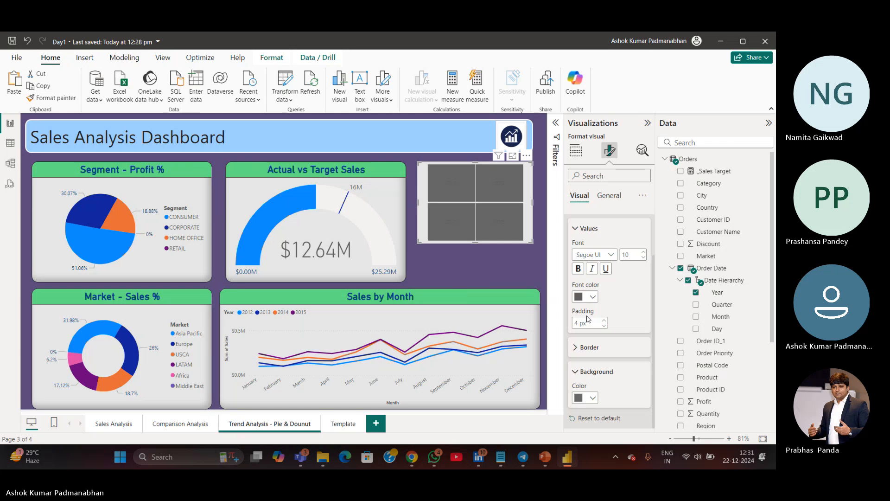
left_click(593, 398)
left_click(586, 275)
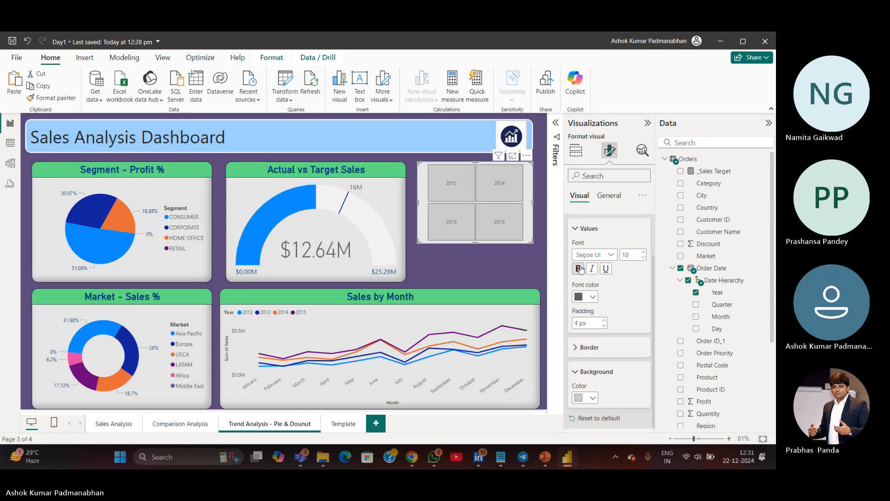
Make the year slicer's values bold and set their font size to 15
left_click(578, 268)
left_click(630, 254)
type("12")
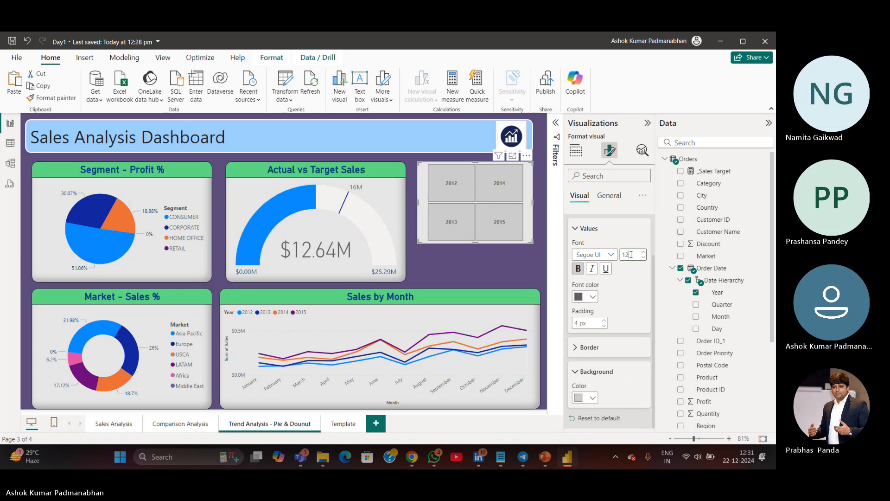
key("BackSpace")
key("BackSpace")
type("15")
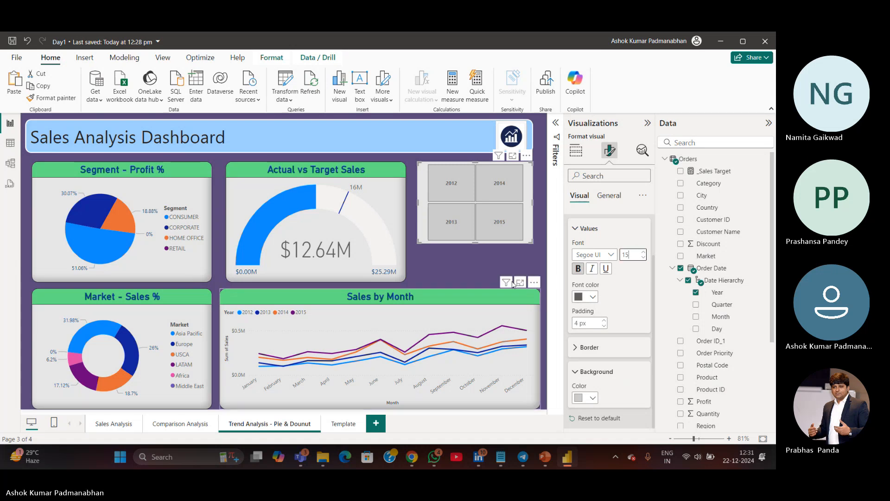
Shorten the year slicer so its tiles fit more compactly beside the gauge
left_click(519, 266)
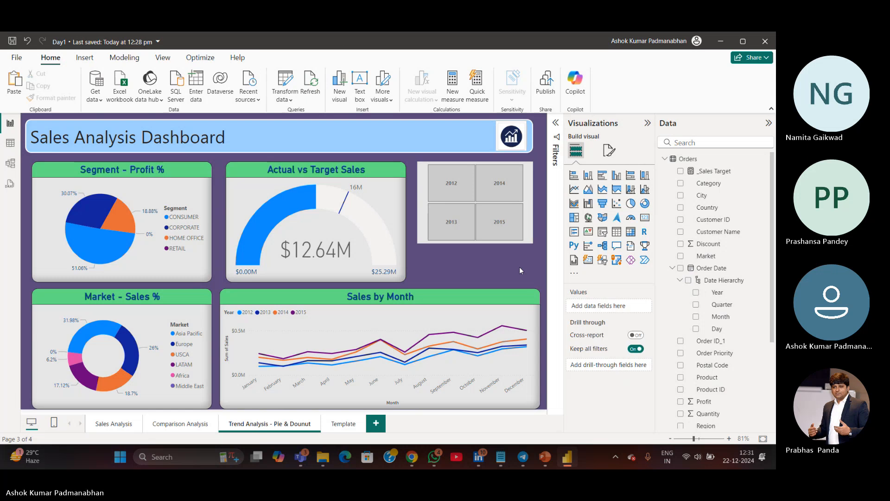
left_click(507, 241)
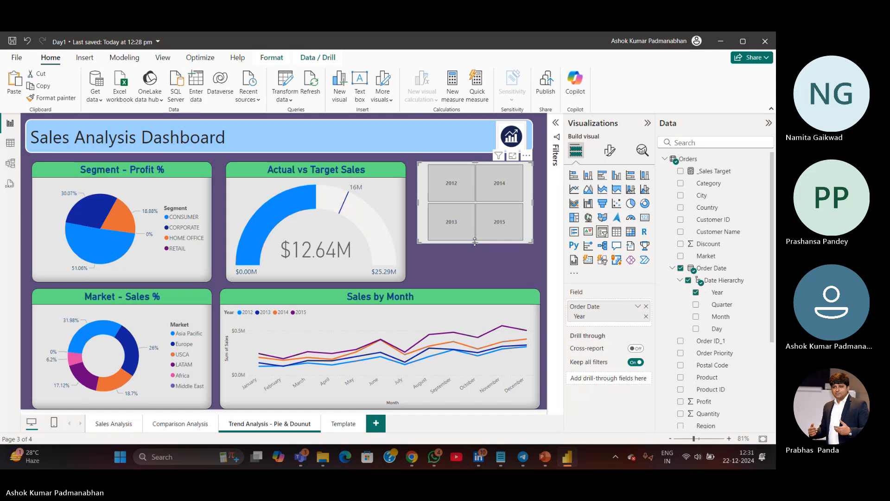
left_click_drag(475, 241, 474, 218)
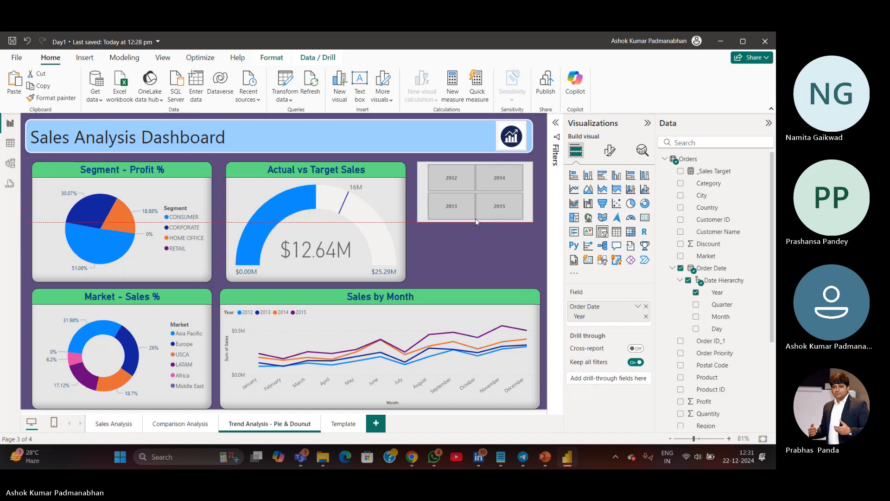
Test the year slicer by selecting individual years, then clear the slicer selections
left_click(498, 249)
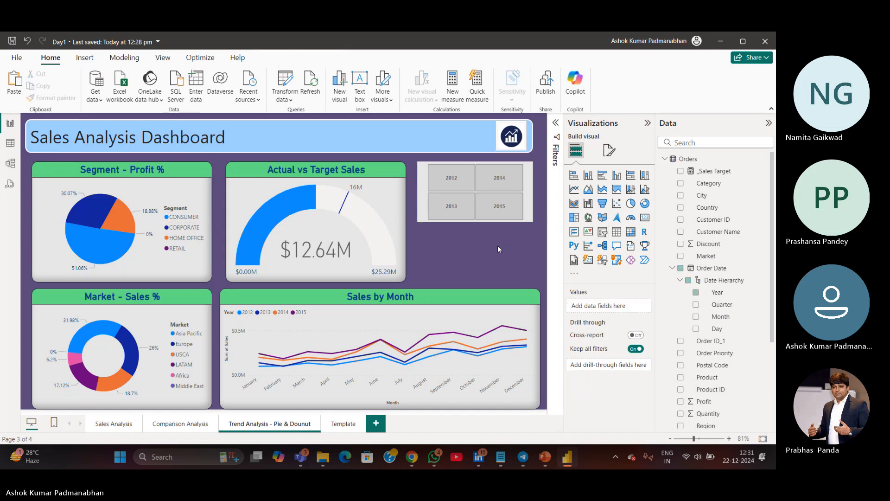
left_click(510, 178)
left_click(453, 205)
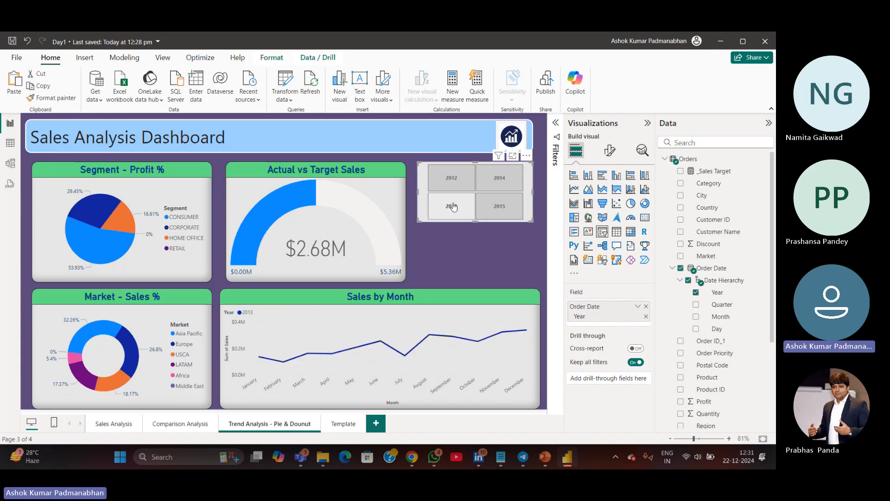
left_click(453, 180)
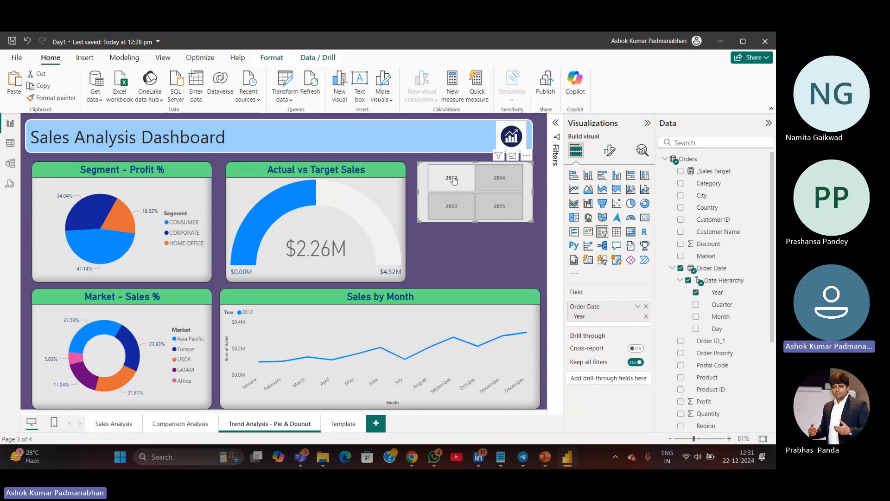
left_click(500, 215)
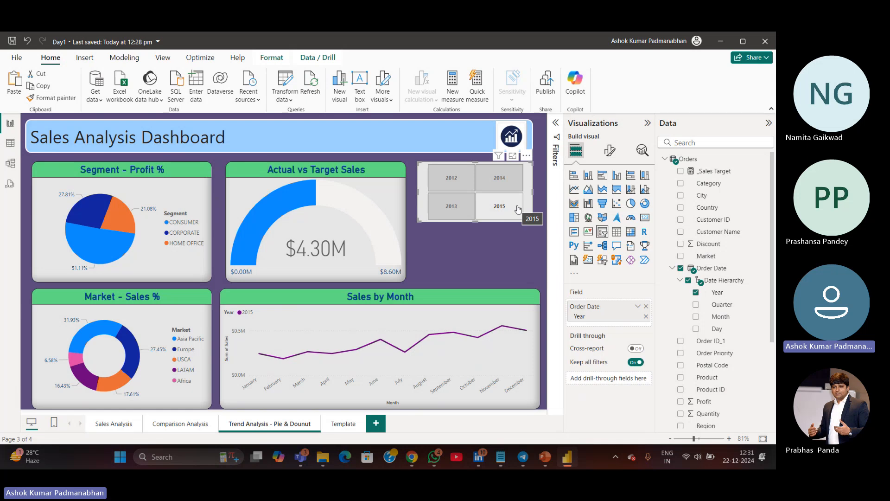
left_click(505, 217)
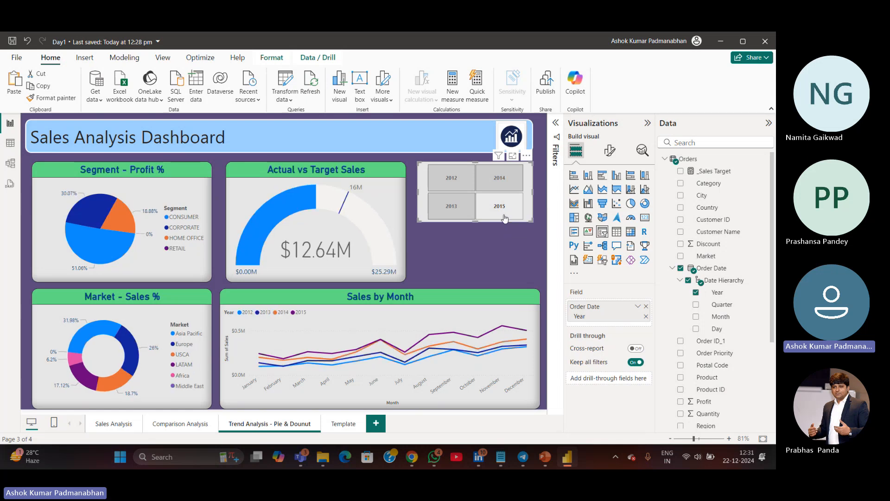
left_click(478, 265)
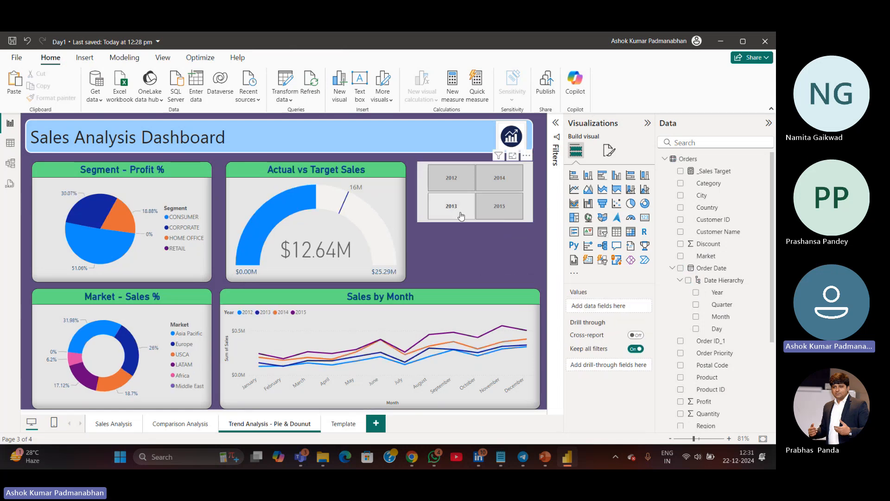
left_click(460, 214)
left_click(467, 184)
left_click(496, 184)
left_click(502, 207)
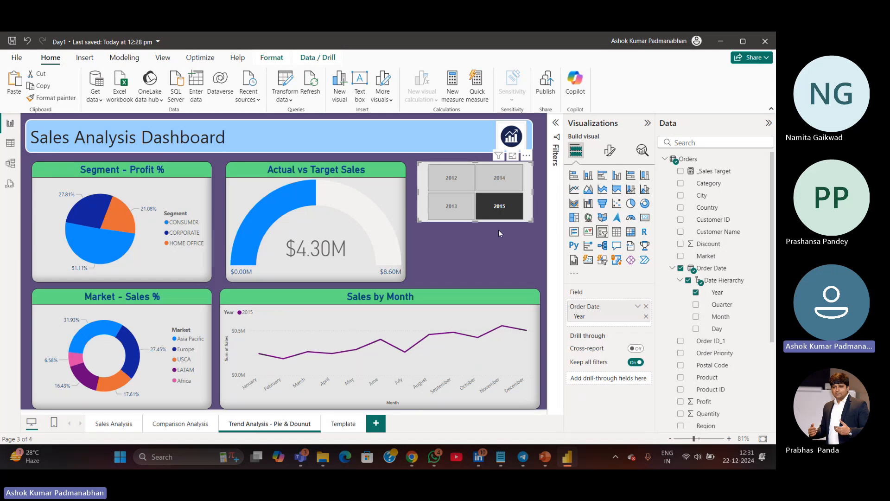
right_click(530, 181)
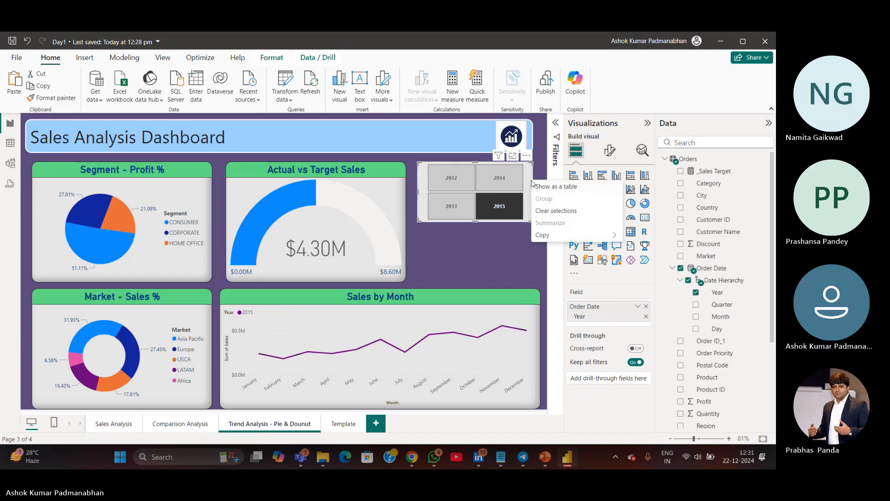
left_click(539, 211)
left_click(503, 257)
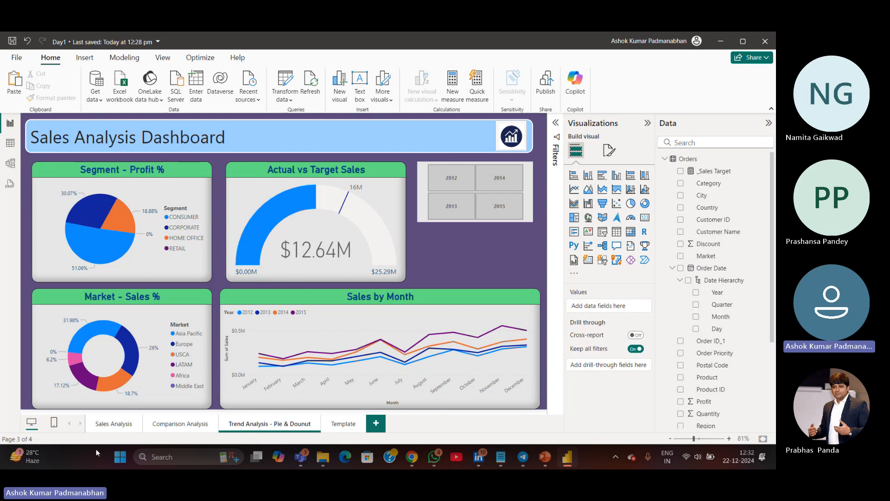
Compare year slicer selections between the Sales Analysis and Trend Analysis pages and check the KPI notes file
left_click(111, 423)
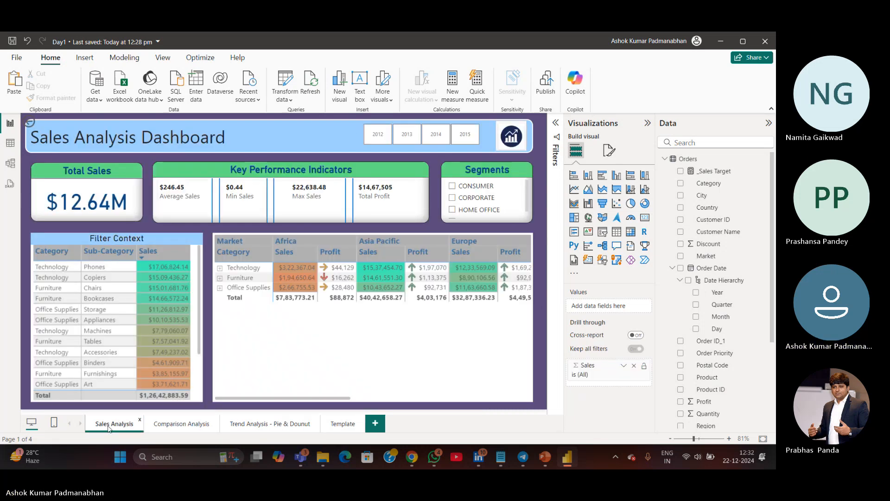
left_click(380, 136)
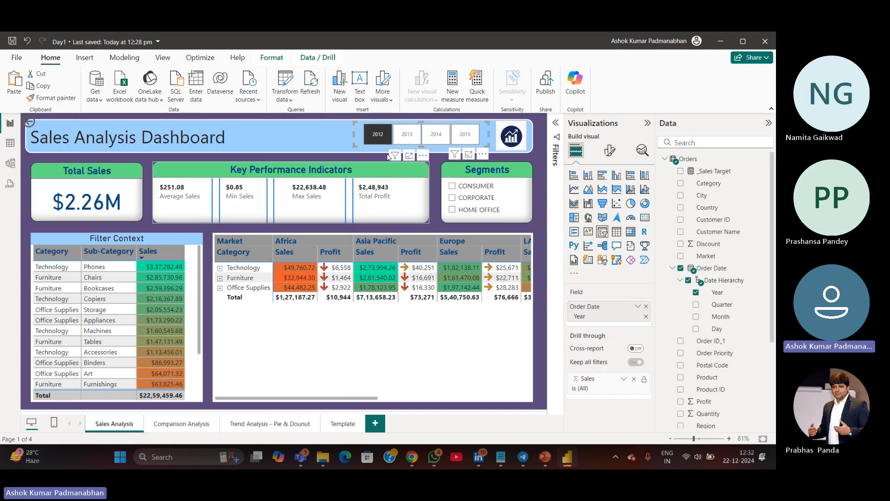
left_click(388, 139)
left_click(386, 139)
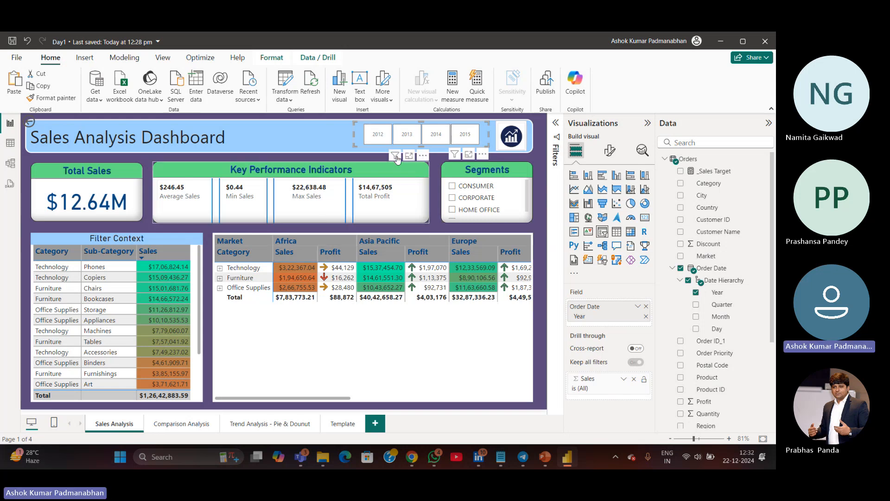
left_click(378, 135)
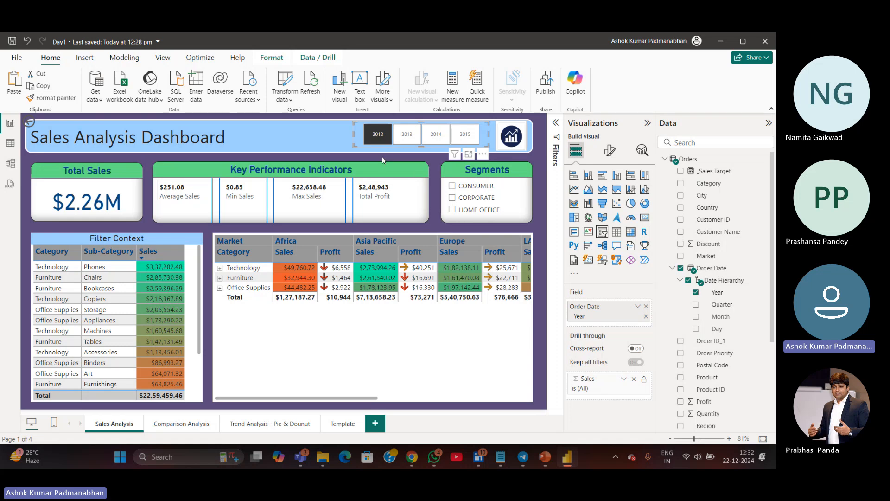
left_click(242, 424)
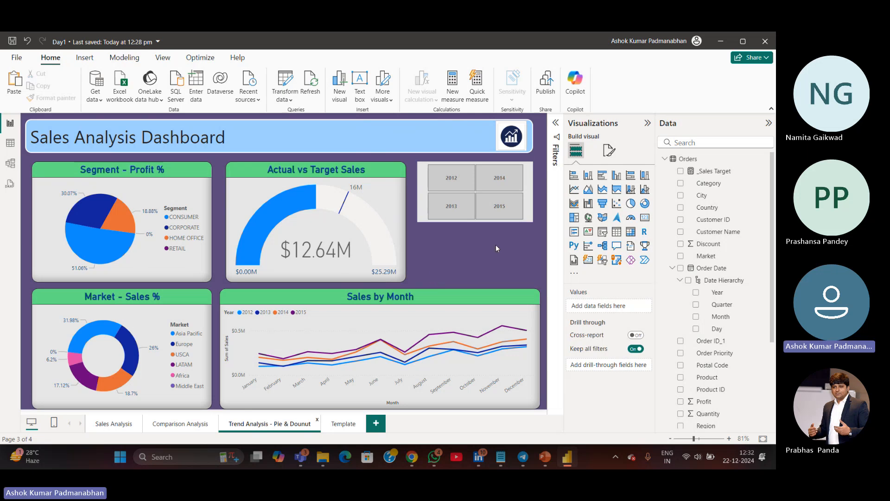
left_click(511, 216)
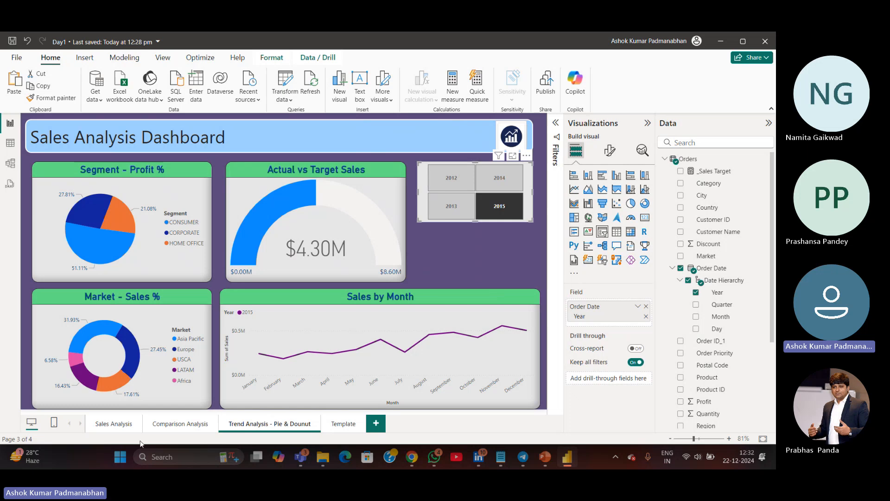
left_click(114, 424)
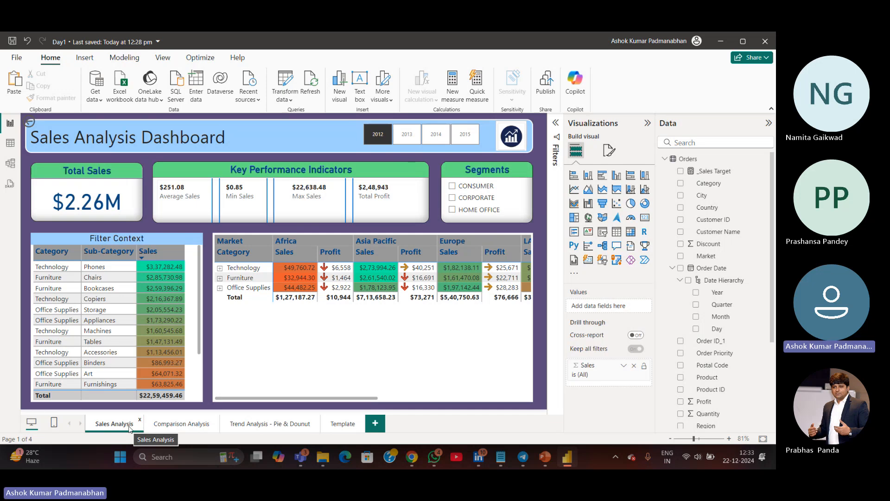
left_click(288, 423)
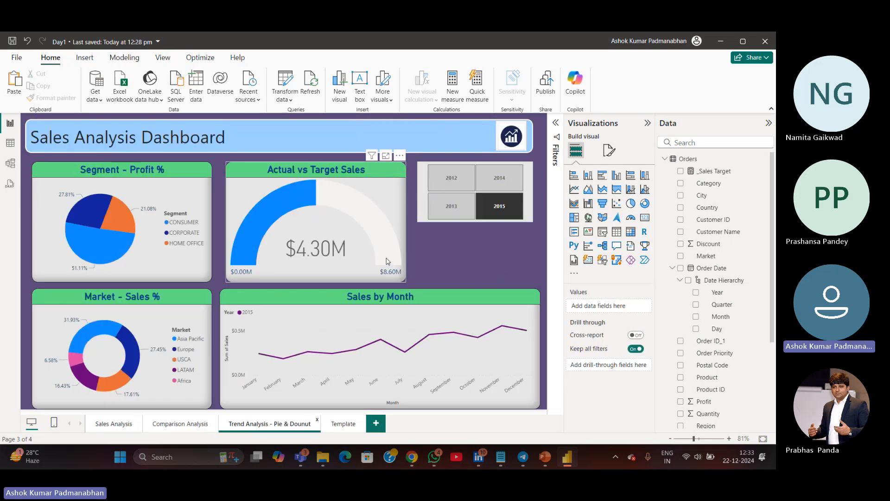
left_click(484, 216)
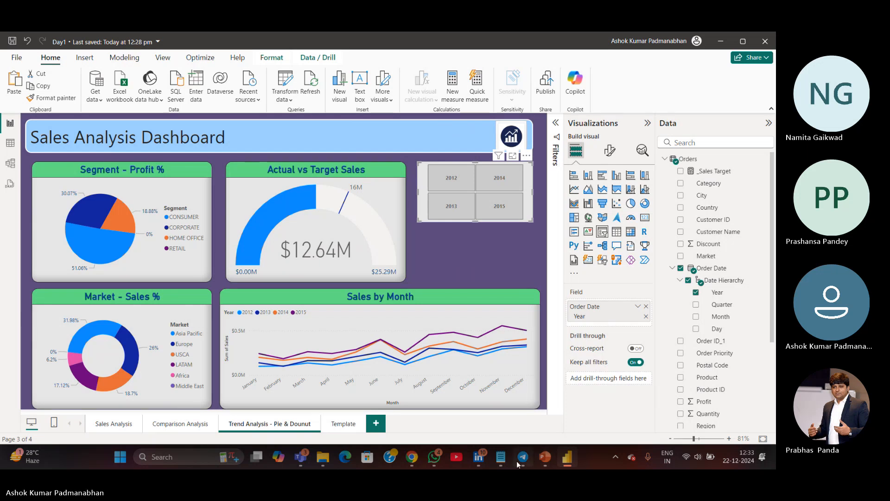
left_click(501, 457)
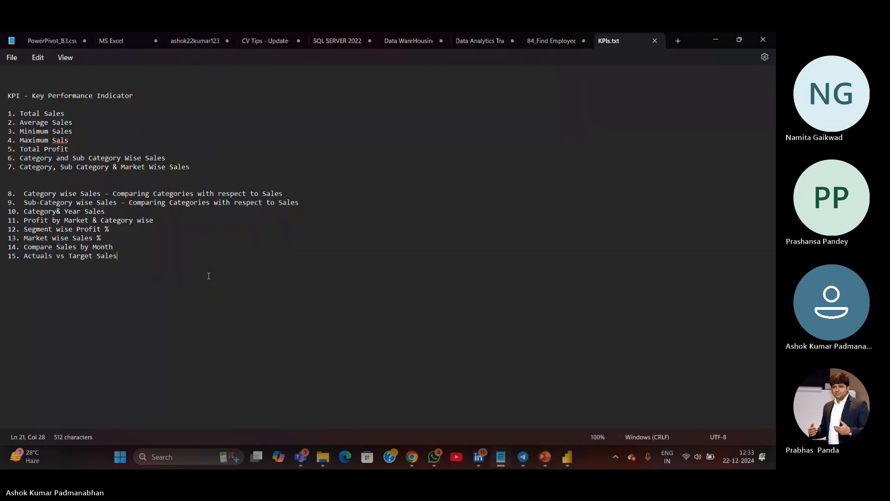
left_click(502, 464)
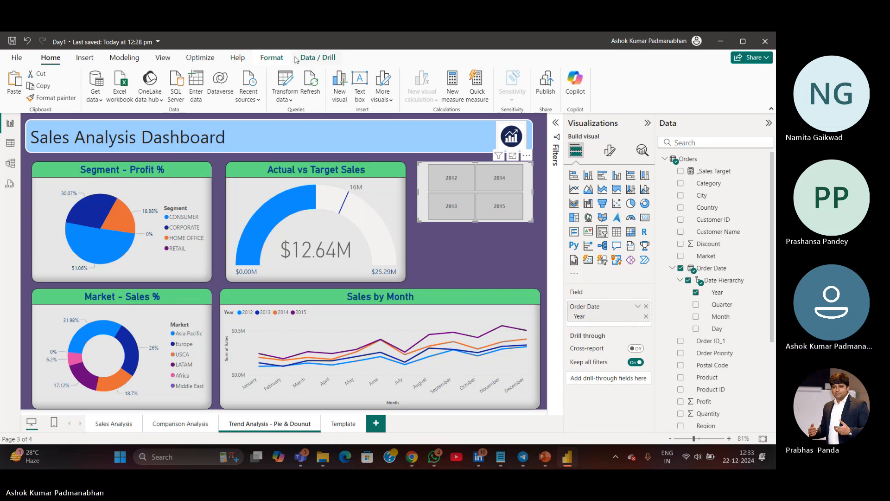
Open the Sync slicers pane
left_click(168, 58)
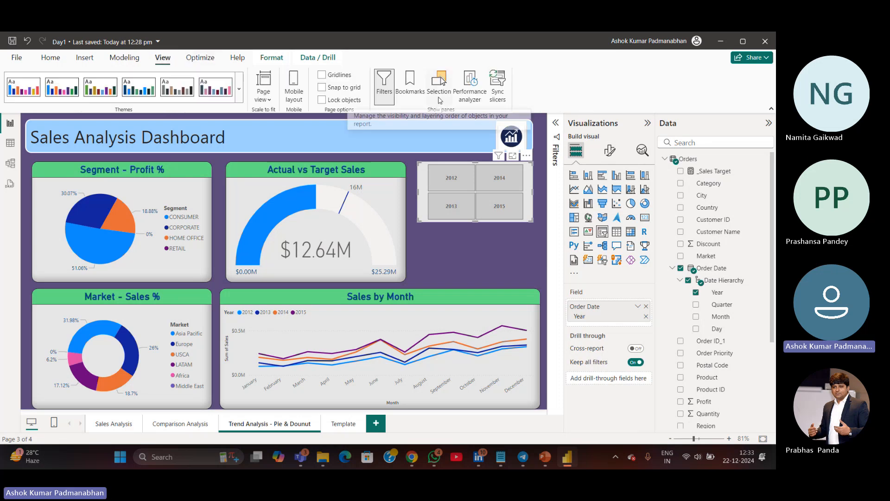
left_click(499, 102)
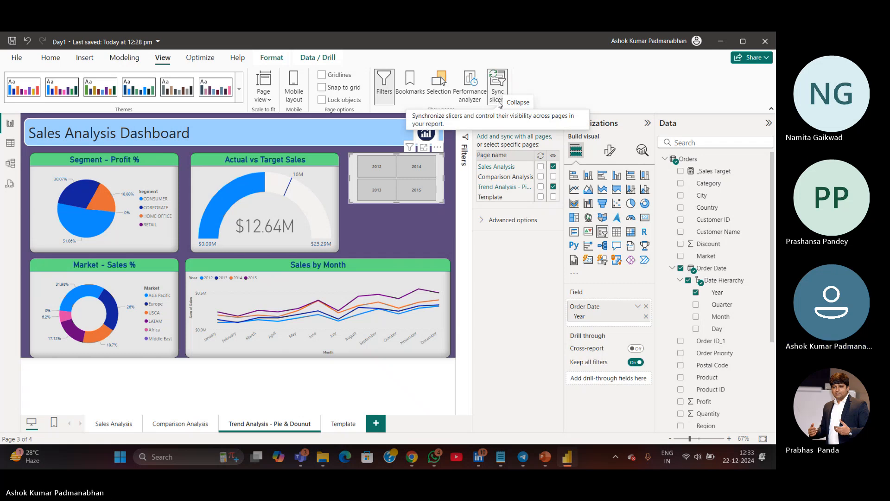
left_click(430, 236)
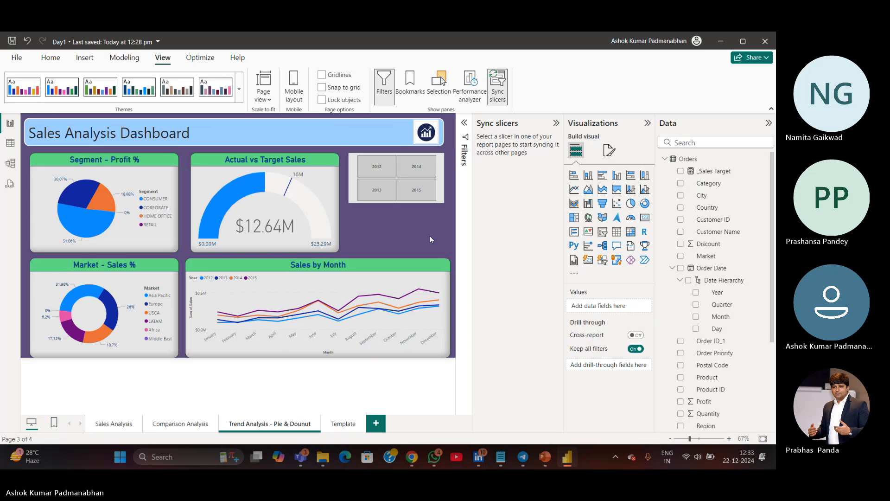
Switch to the KPI notes file, add a new line reading "Sync Slicers", and return to Power BI
left_click(501, 458)
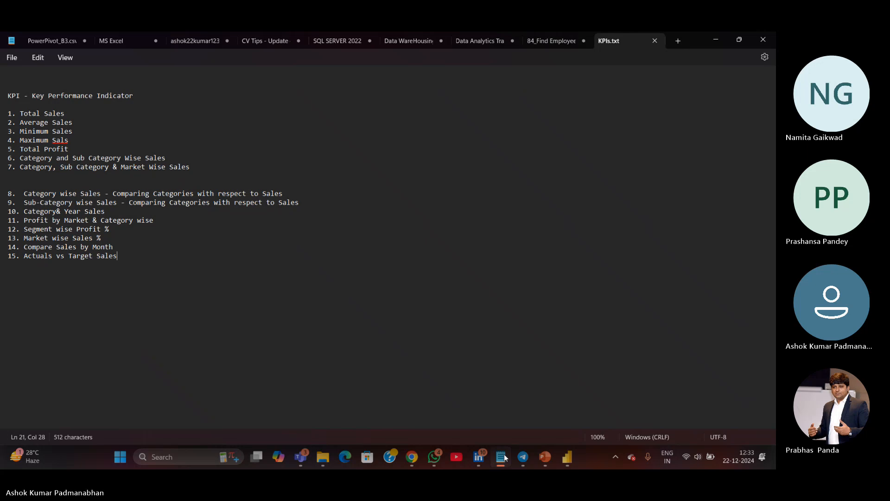
key("Return")
key("Return")
type("Sync Slicers")
key("alt+Tab")
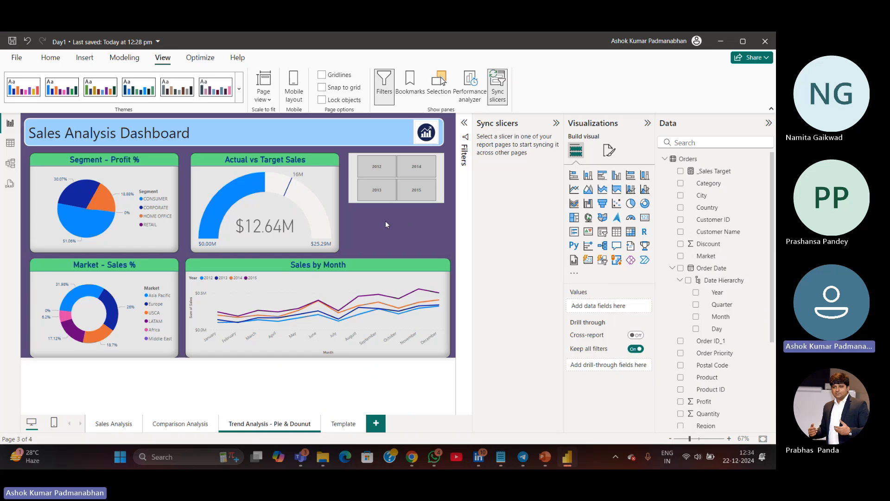
Sync the year slicer to the Sales Analysis and Trend Analysis pages, keeping it visible on both
left_click_drag(385, 221, 439, 240)
left_click(444, 199)
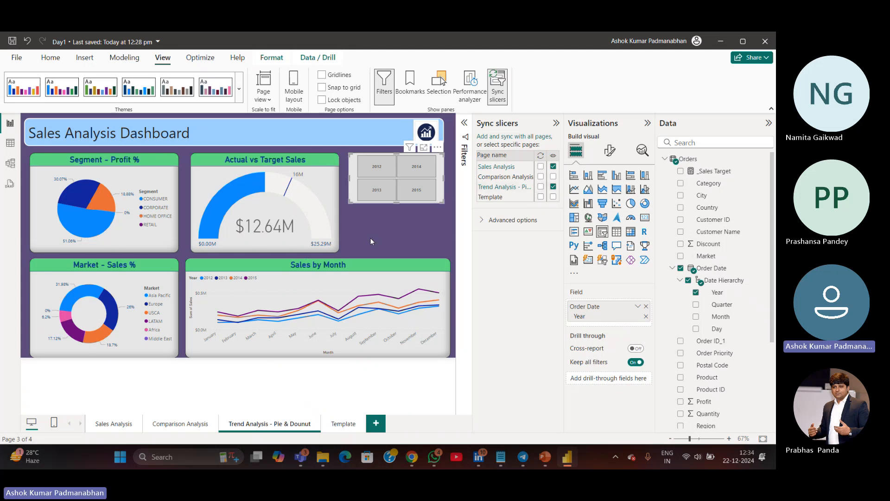
left_click(553, 166)
left_click(554, 188)
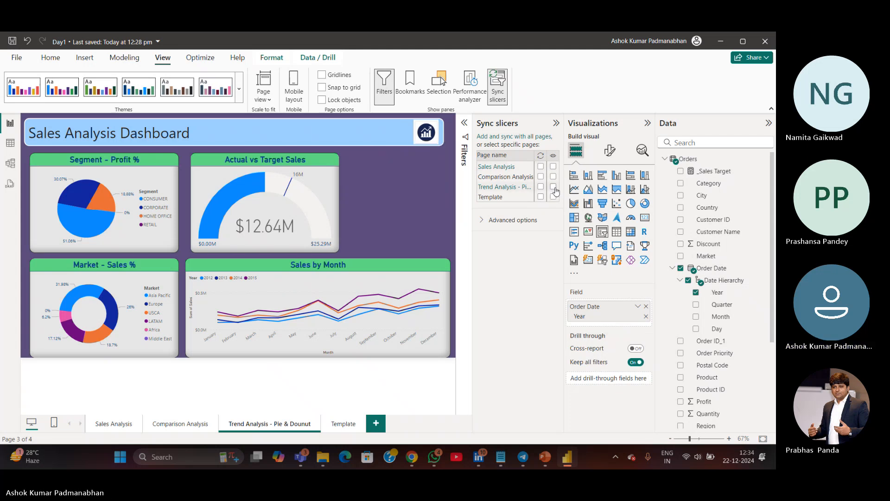
left_click(553, 187)
left_click(554, 167)
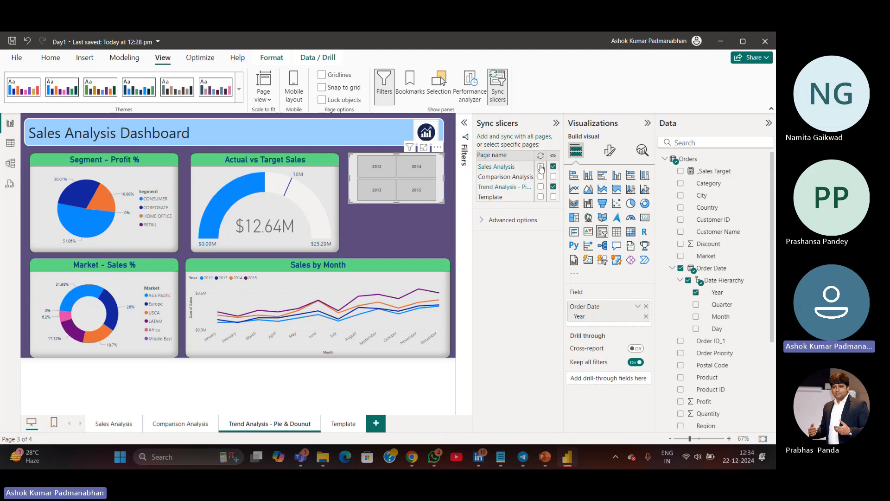
left_click(540, 167)
left_click(541, 186)
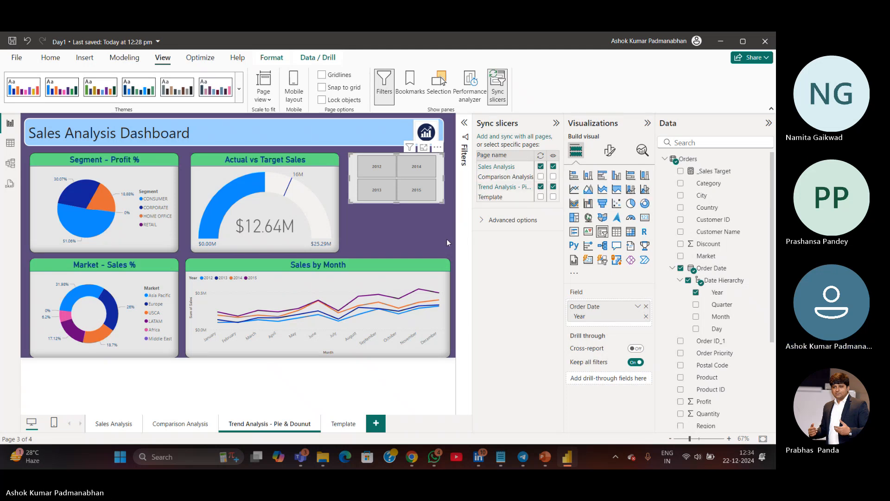
Test the synced year slicer by selecting 2015 and 2013 across the Trend Analysis and Sales Analysis pages, then clear it
left_click(432, 243)
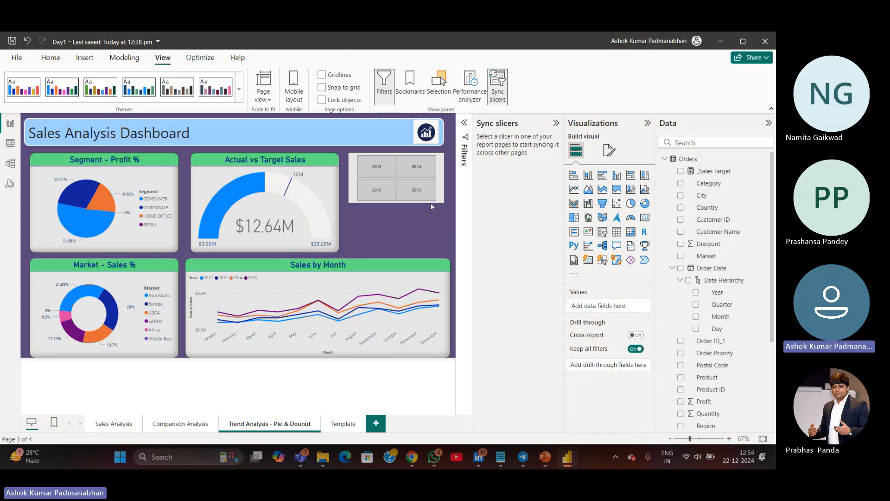
left_click(426, 198)
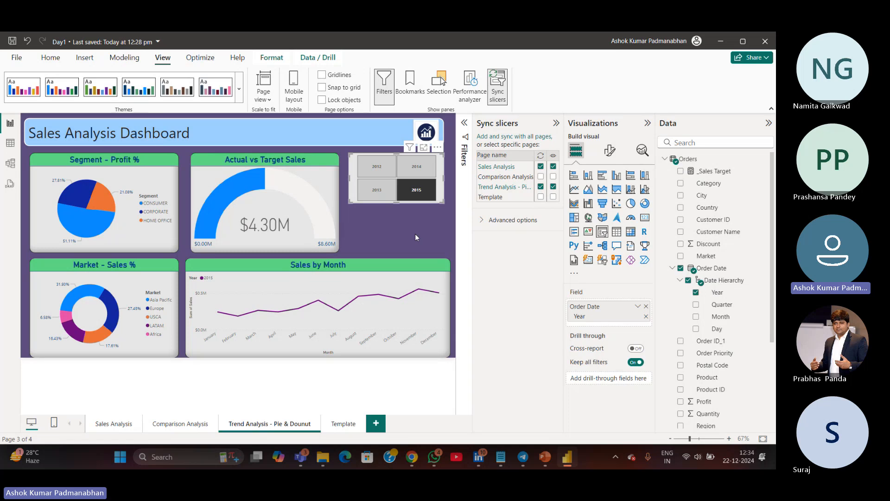
left_click(109, 423)
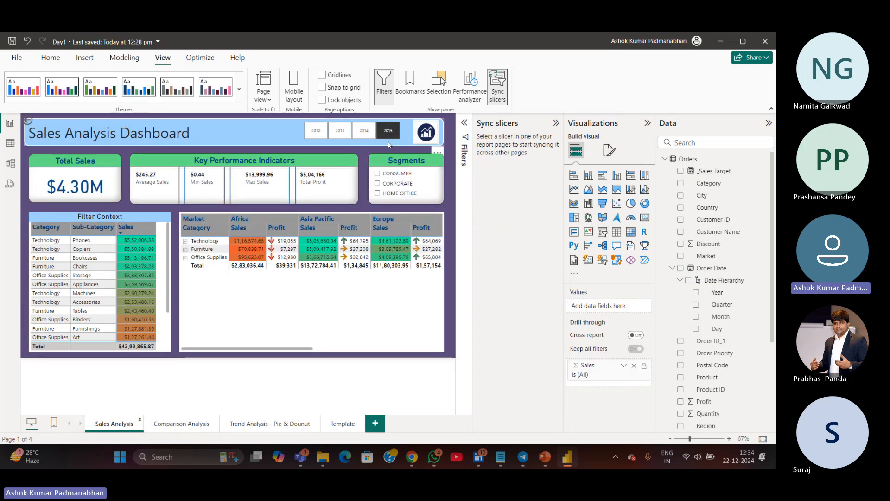
left_click(339, 132)
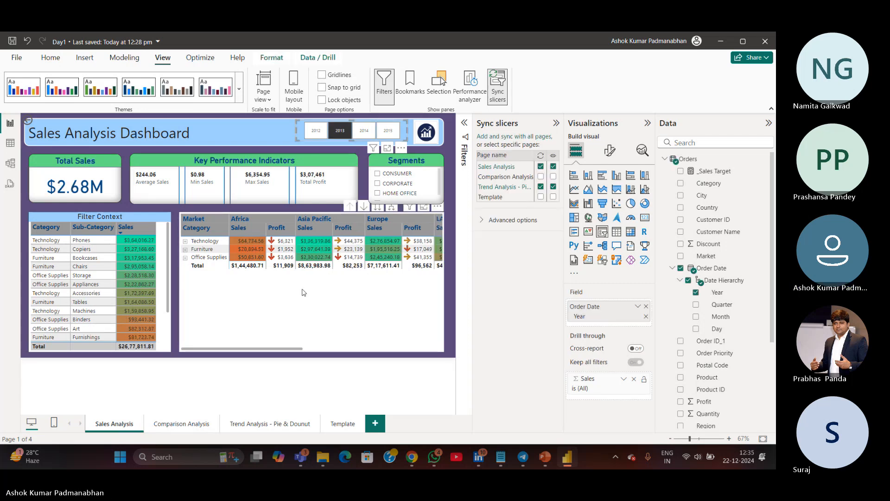
left_click(282, 425)
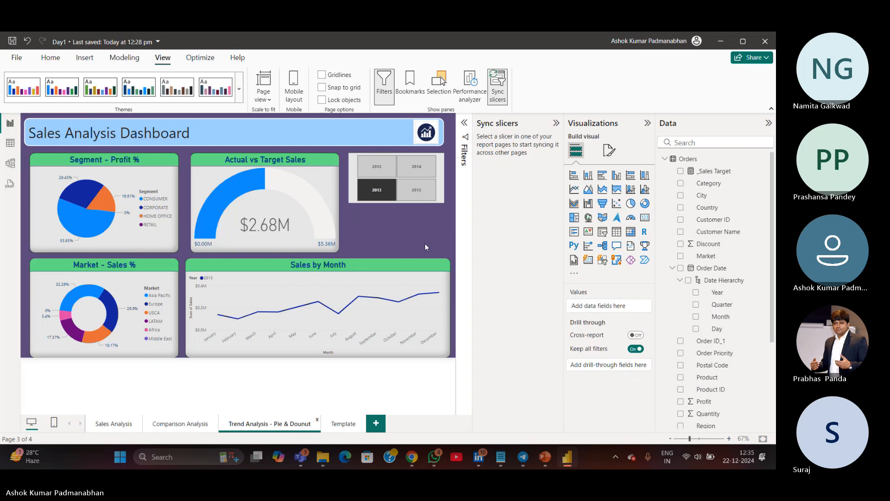
left_click(375, 194)
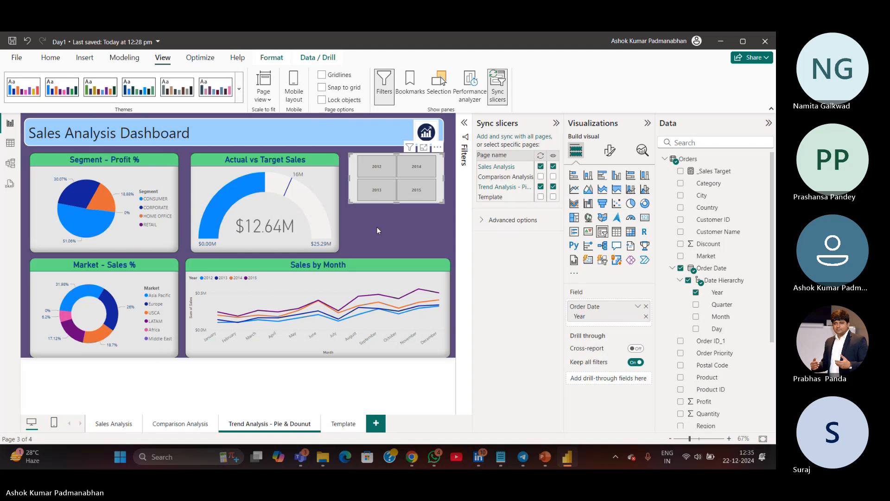
Set the year slicer's value font size to 20
left_click(613, 158)
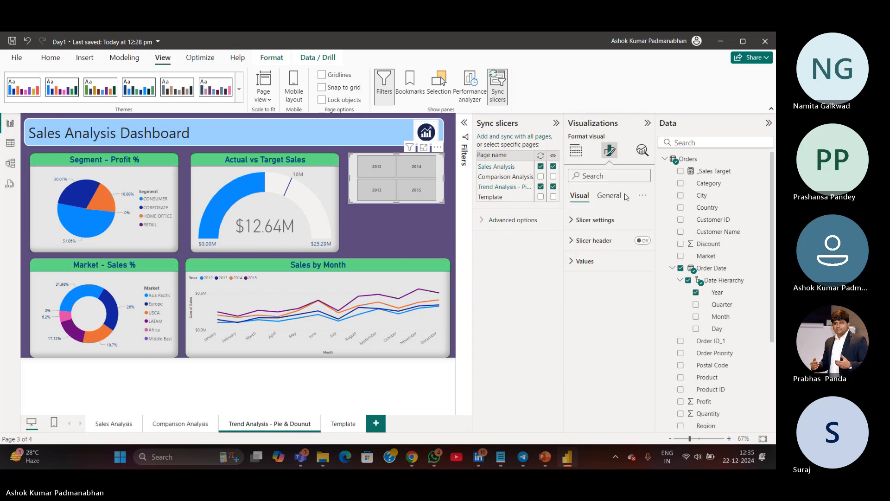
left_click(610, 196)
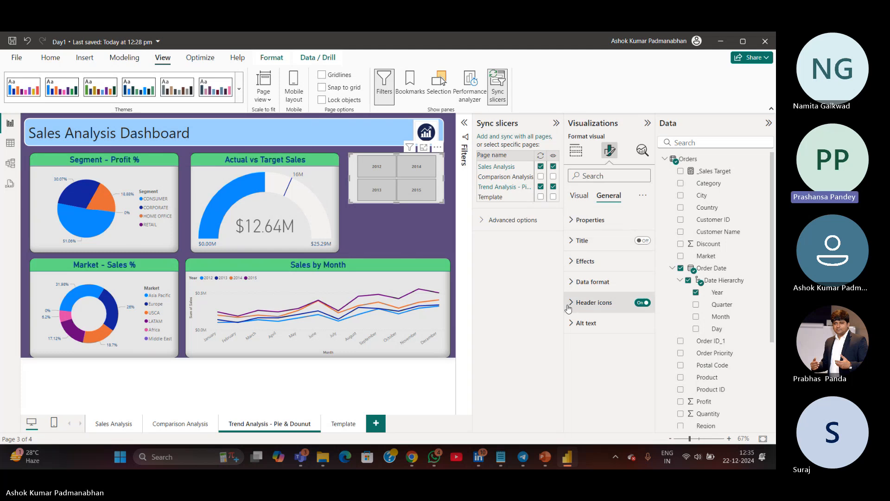
left_click(586, 197)
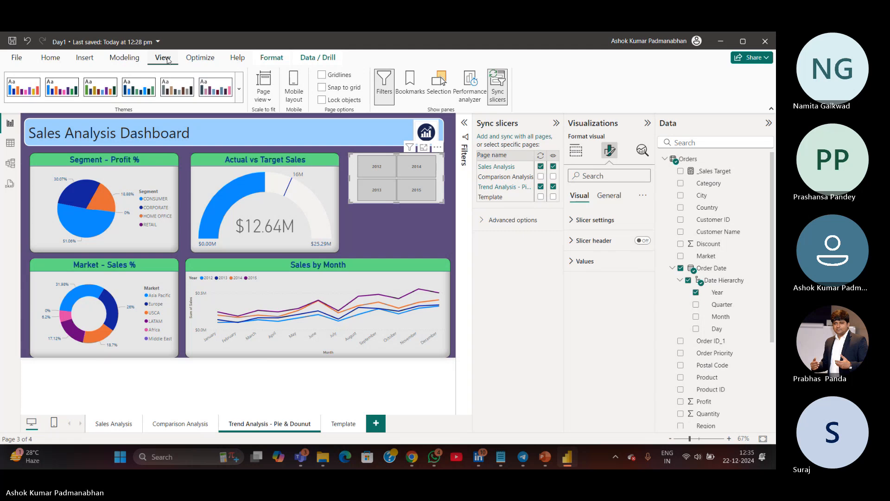
key("ctrl")
key("ctrl")
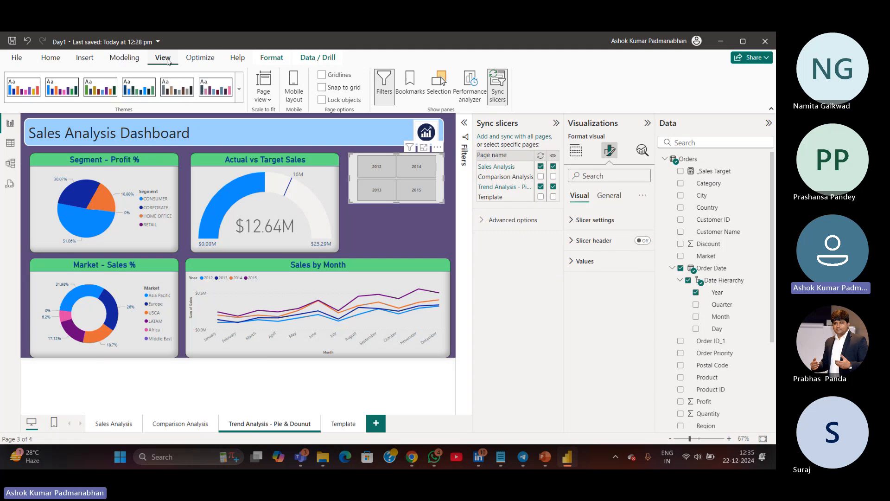
key("ctrl")
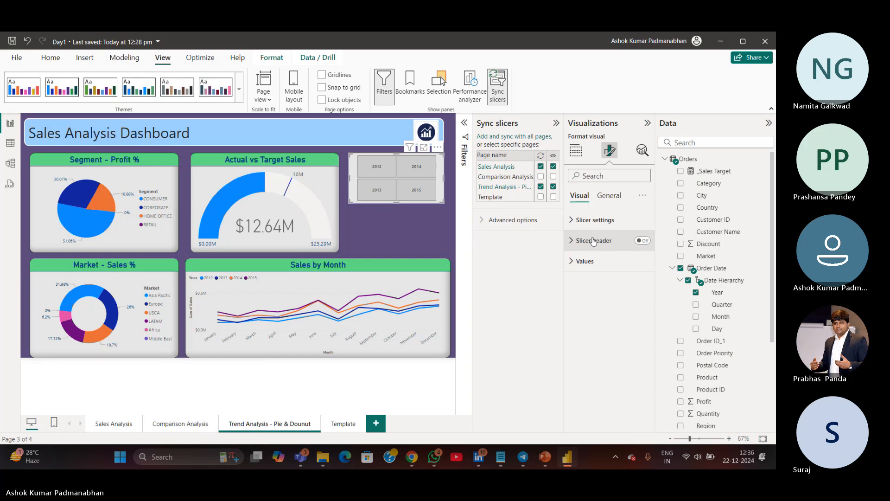
left_click(582, 261)
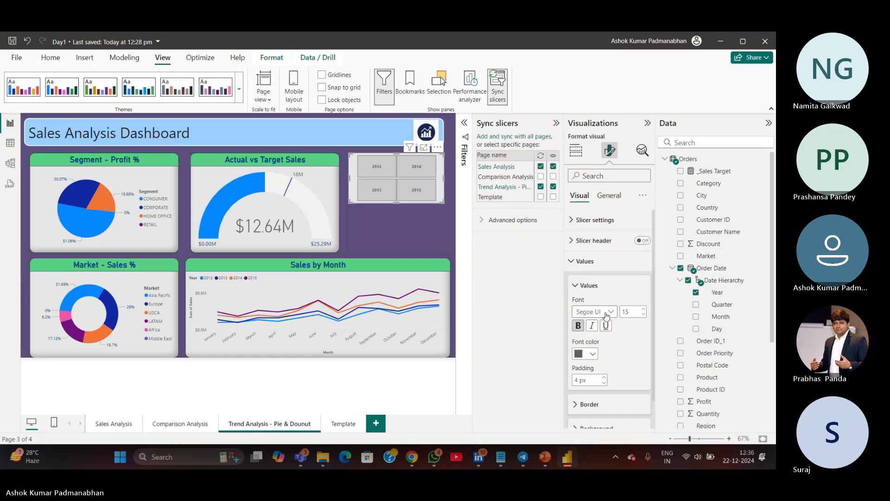
left_click(636, 311)
type("20")
scroll(630, 357, "down", 1)
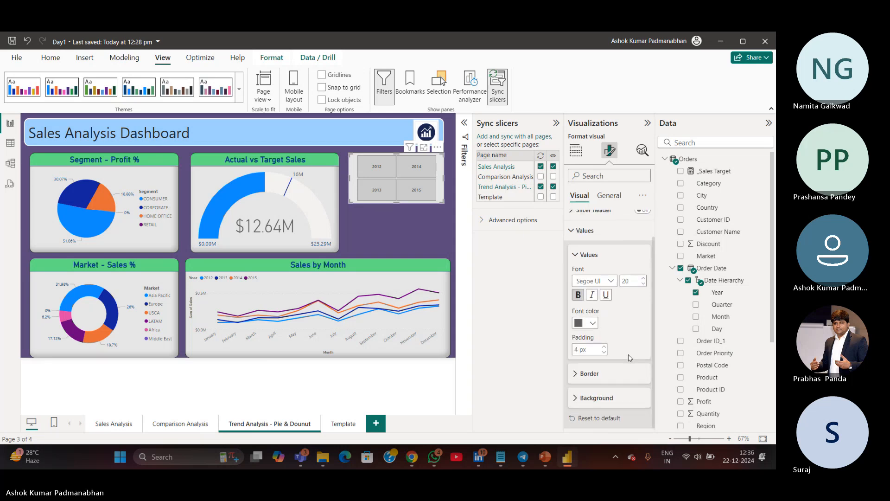
scroll(583, 318, "up", 1)
left_click(575, 285)
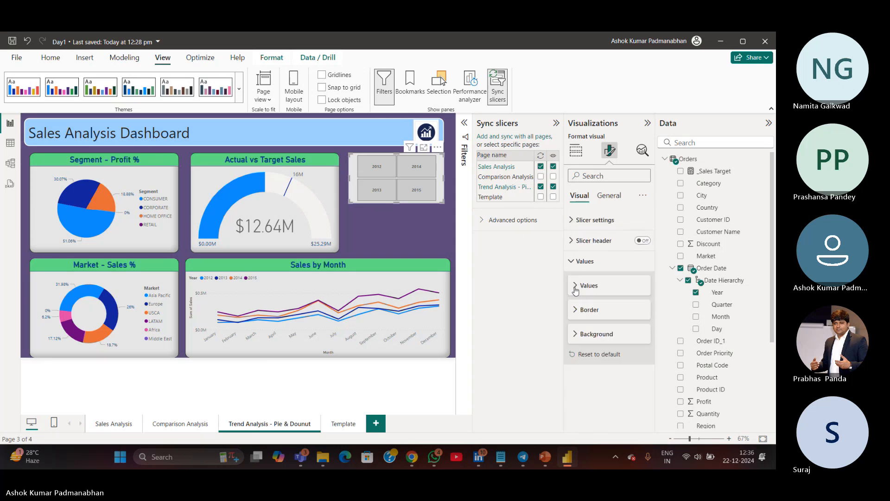
left_click(573, 262)
Search the format settings for font and set the year slicer's value font size to 15
left_click(608, 196)
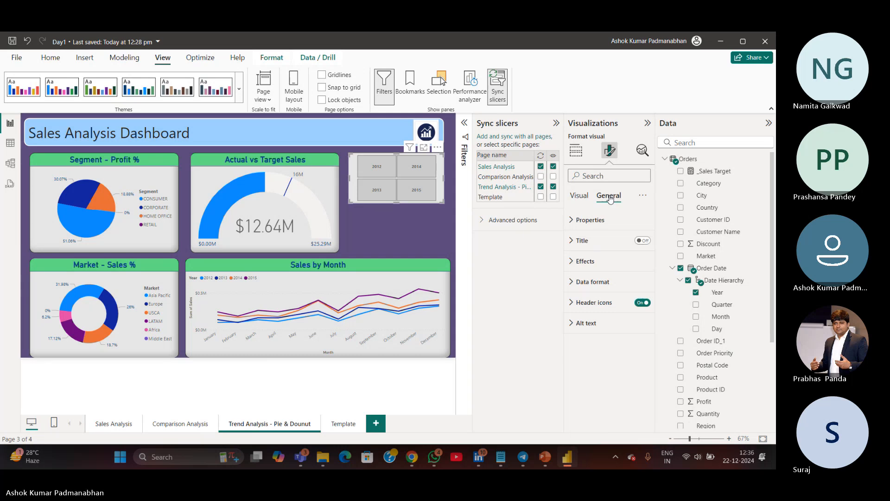
left_click(572, 262)
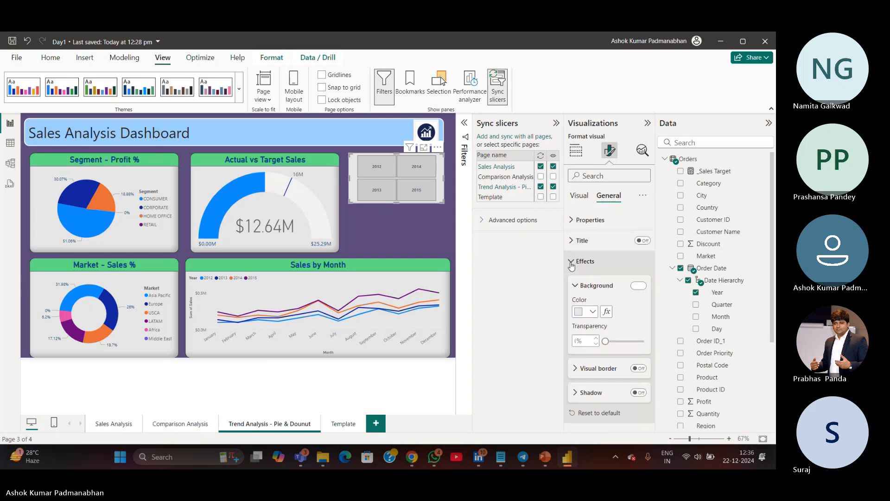
left_click(572, 262)
left_click(572, 263)
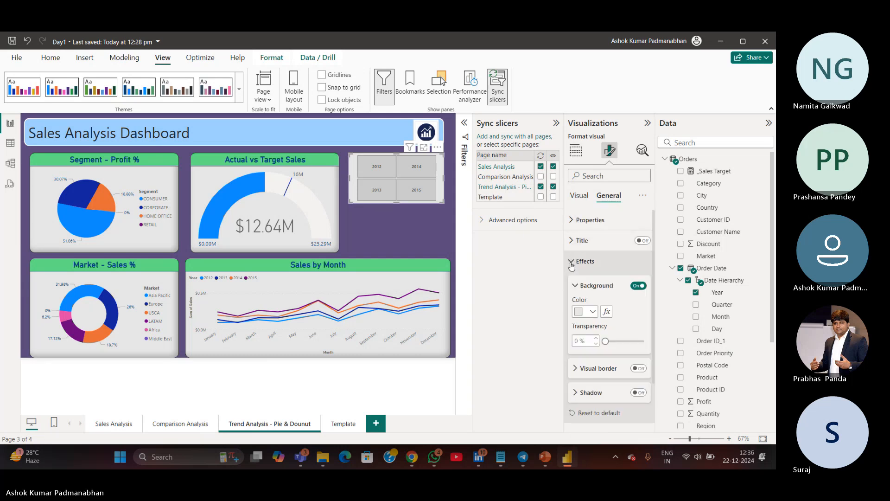
left_click(572, 262)
left_click(619, 176)
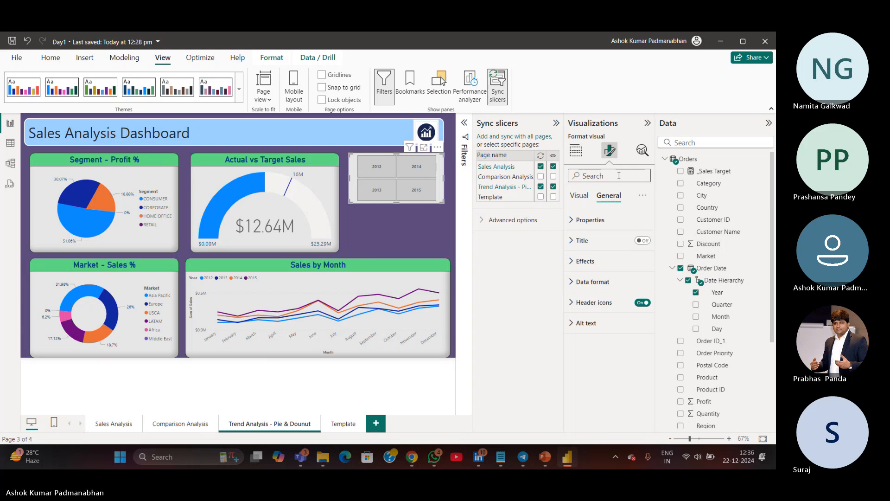
type("font")
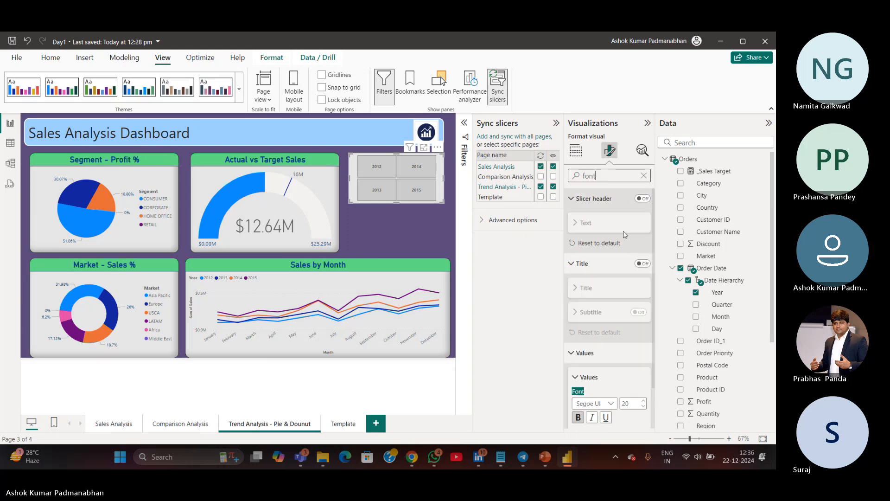
scroll(616, 368, "down", 1)
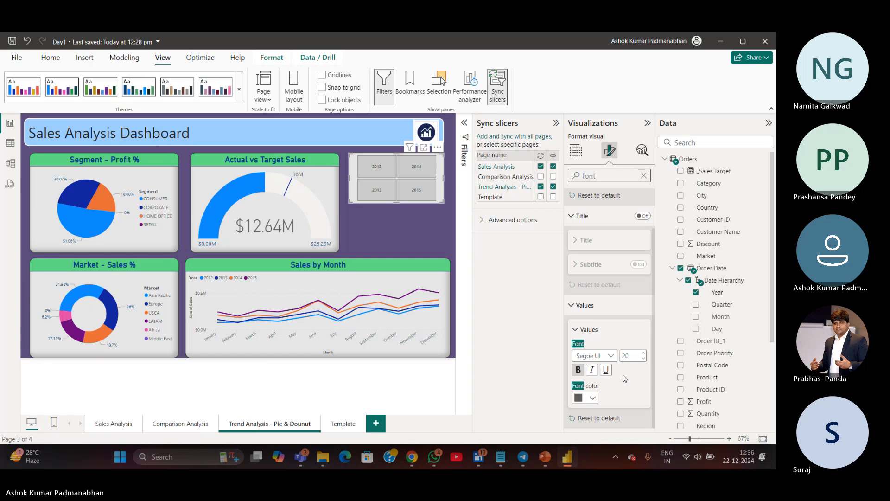
left_click(637, 356)
type("35")
key("Return")
type("15")
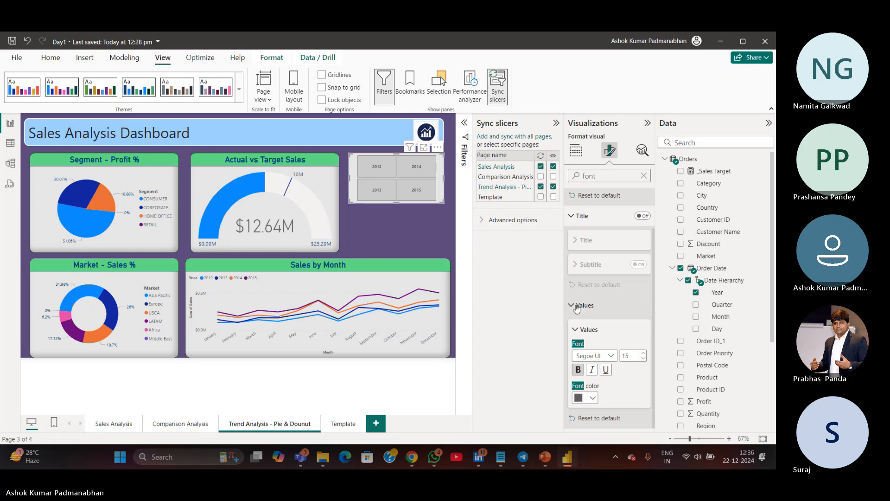
Examine the year slicer's Title, Values and general Properties format sections
left_click(575, 329)
left_click(577, 263)
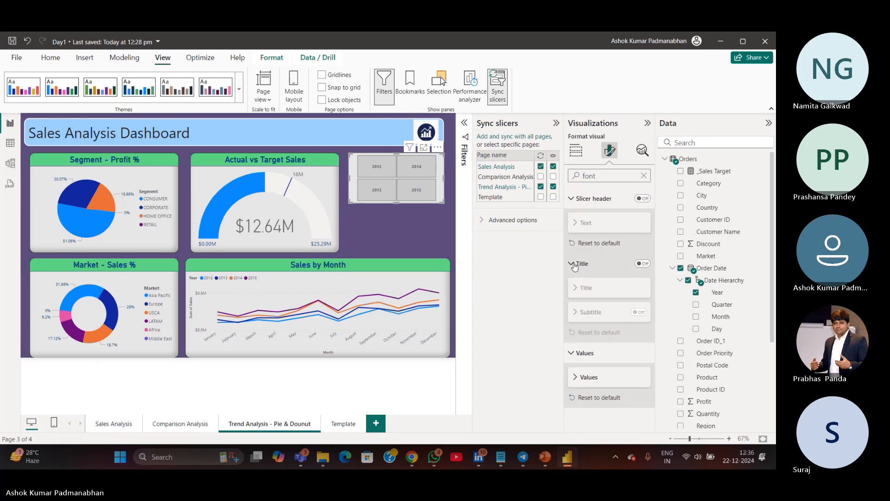
left_click(575, 312)
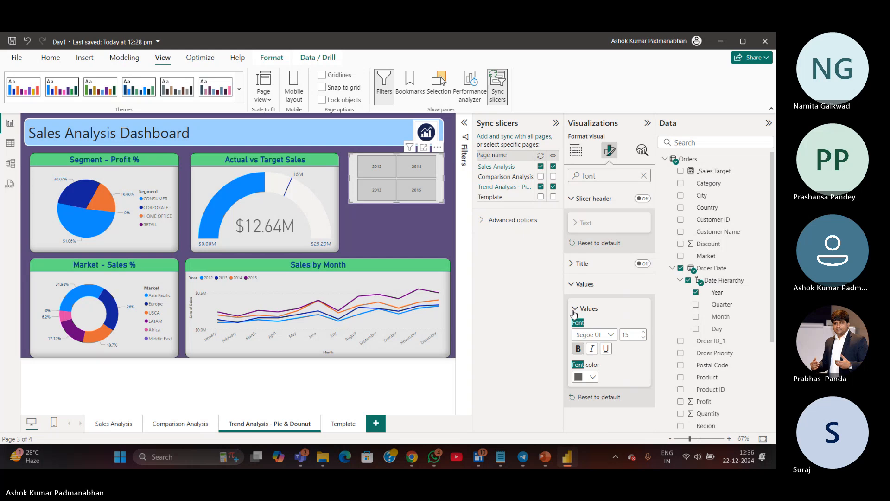
left_click(574, 310)
left_click(572, 262)
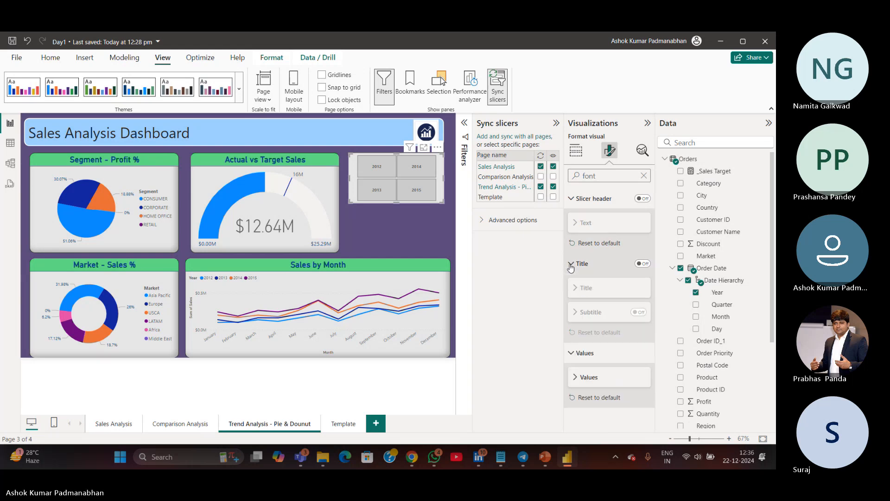
left_click(643, 175)
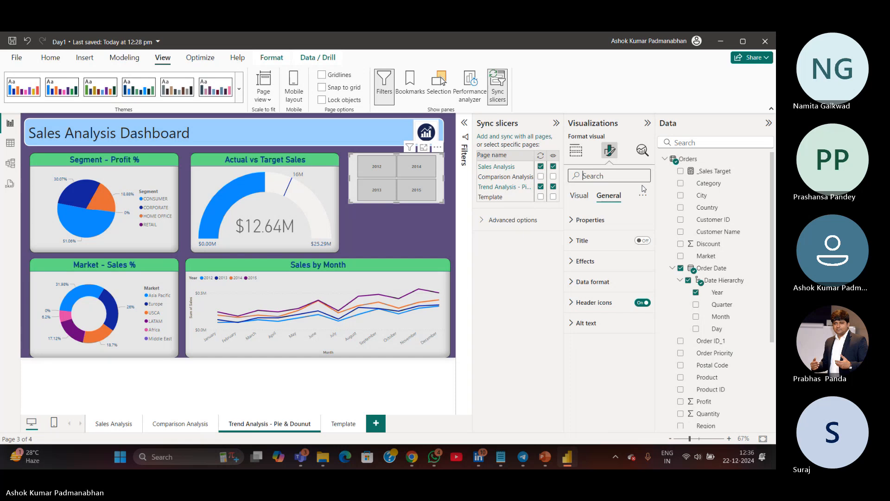
left_click(589, 222)
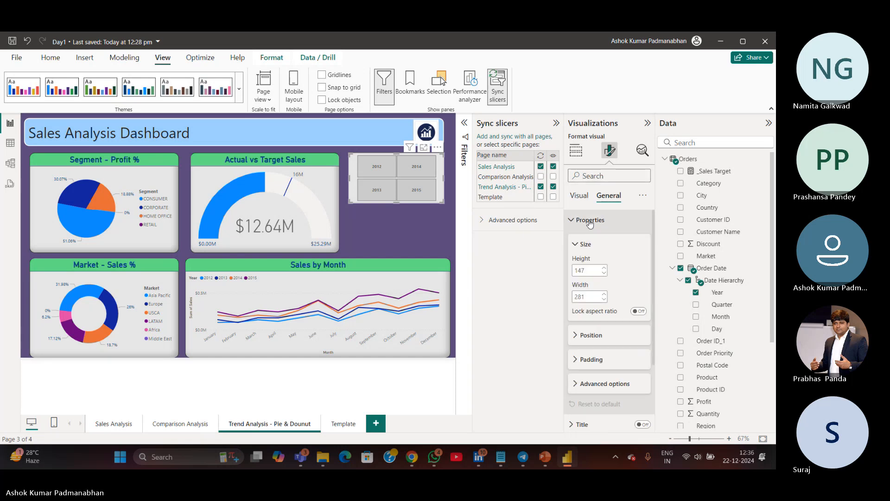
left_click(589, 222)
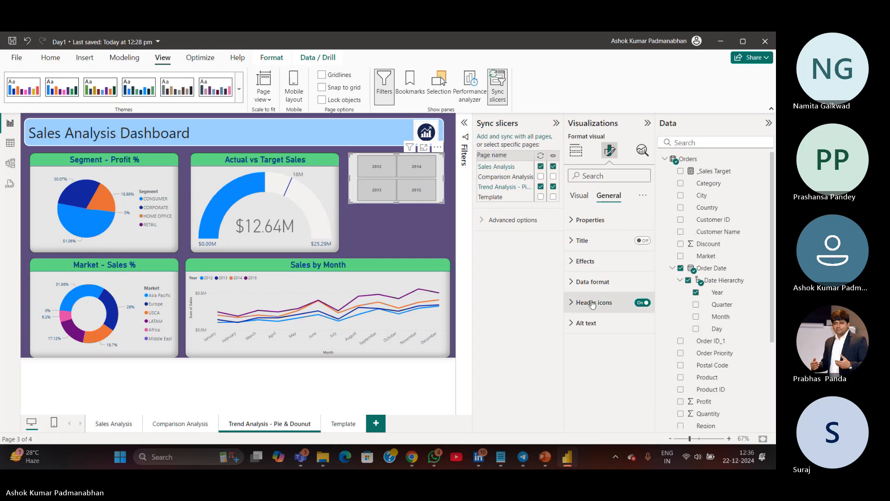
left_click(425, 245)
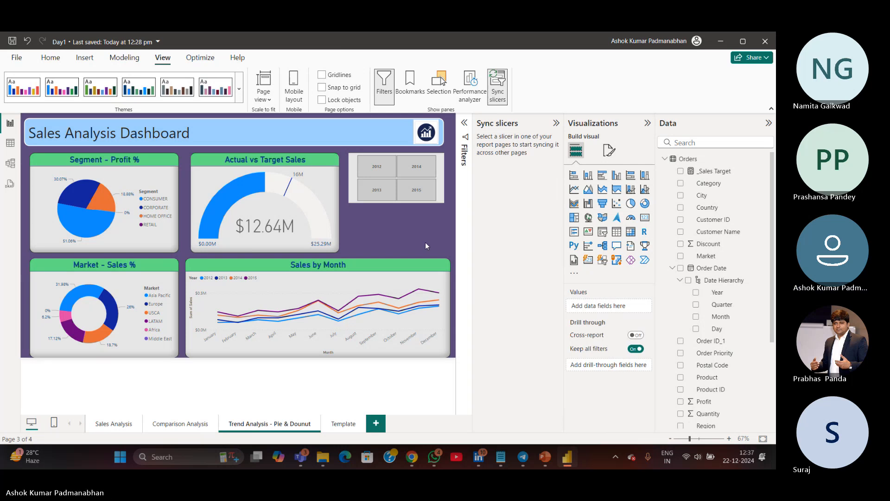
Duplicate the Template page and move the copy in front of the Template page
left_click(347, 424)
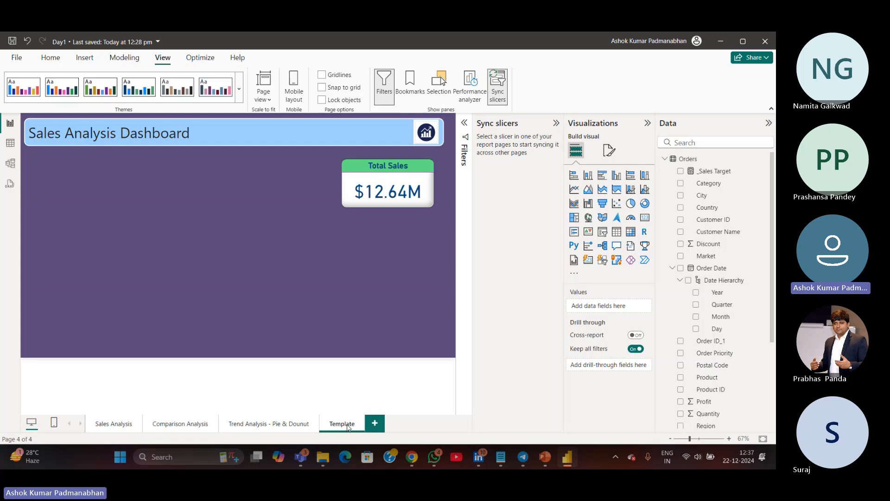
right_click(347, 424)
left_click(377, 379)
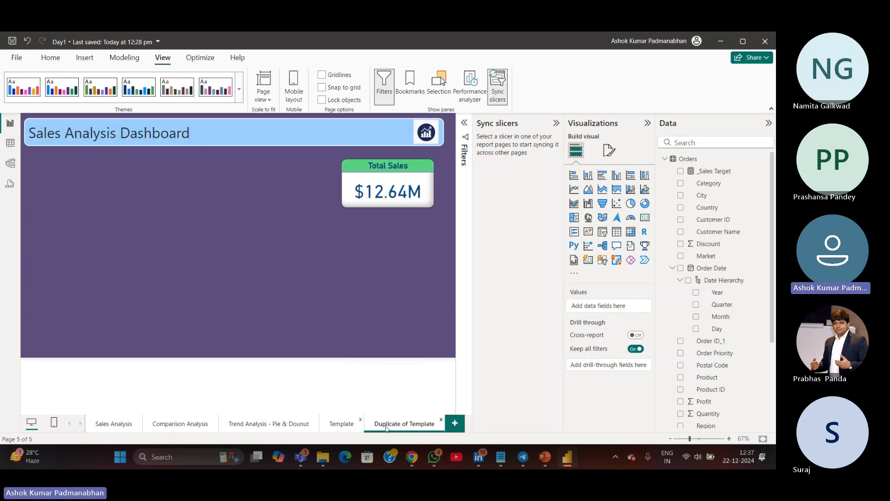
left_click_drag(386, 428, 351, 428)
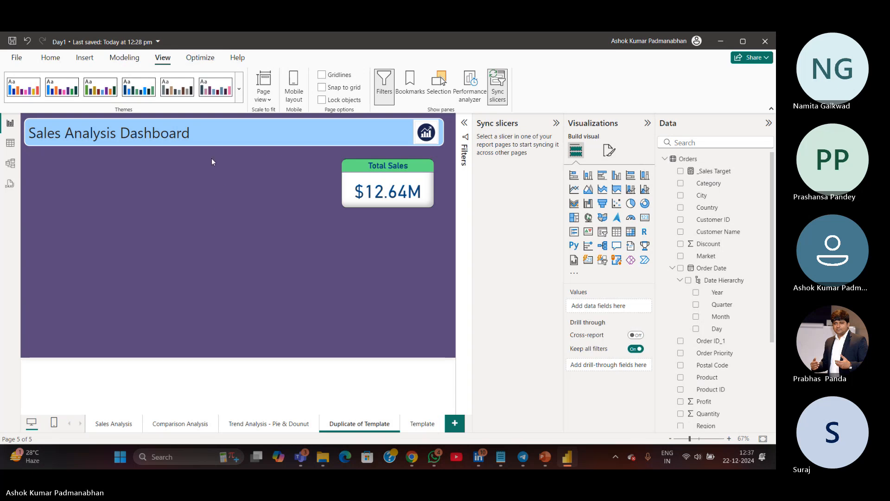
Change the duplicated page's heading text to Edit Interactions
triple_click(223, 131)
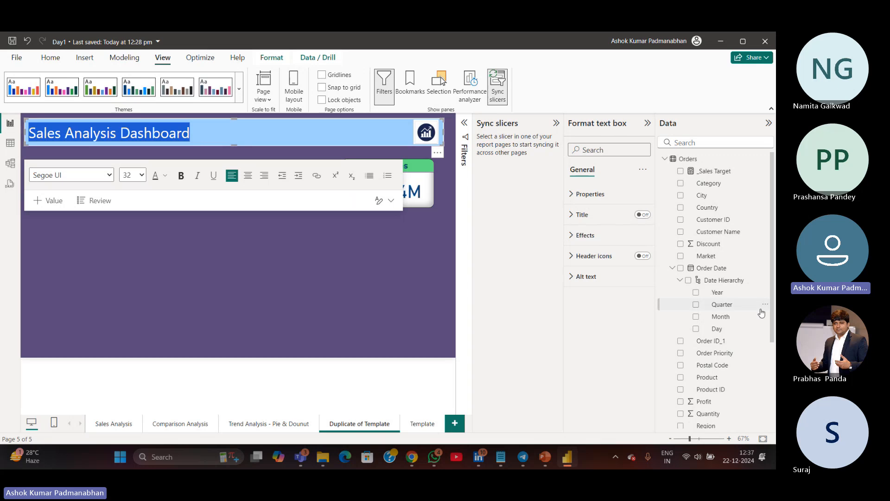
type("Edit Inter")
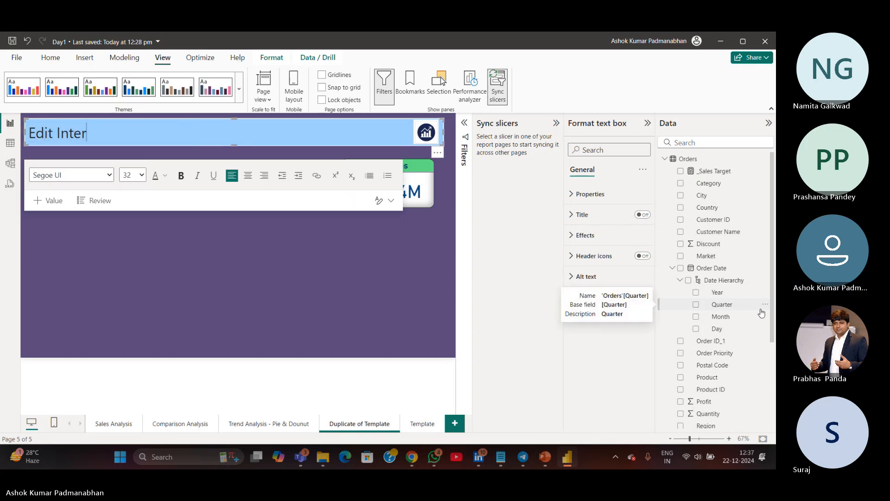
type("actions")
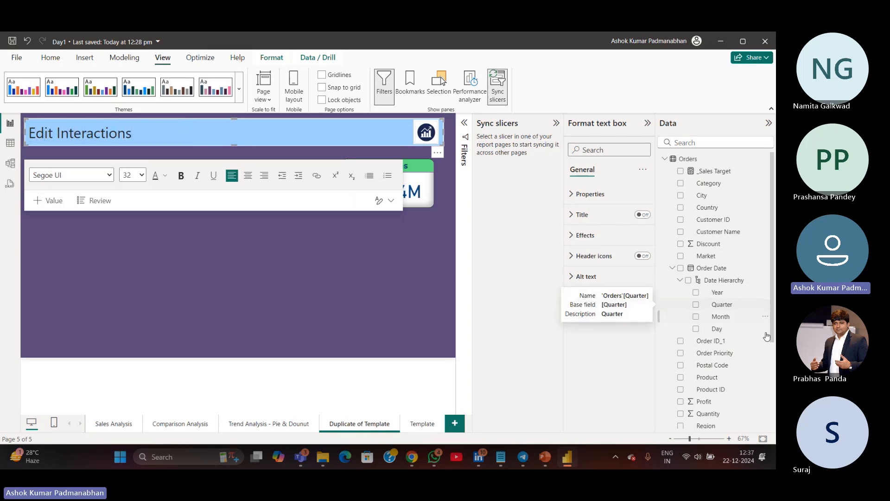
left_click(235, 267)
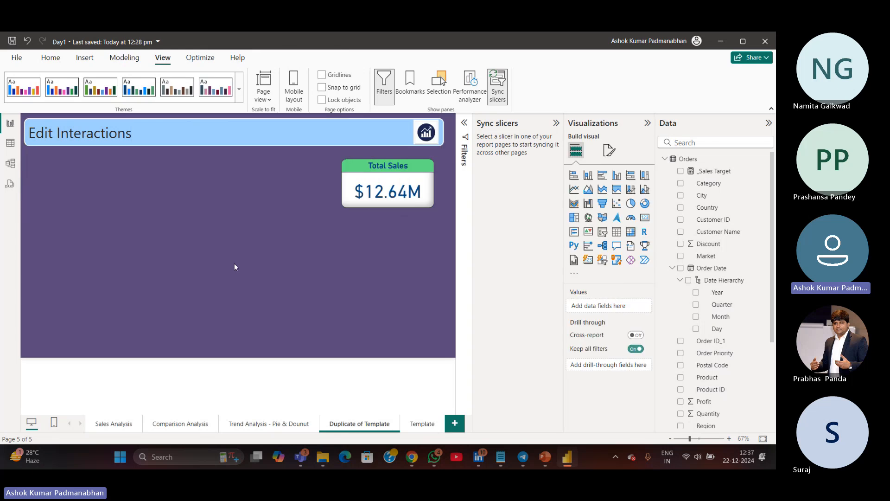
Rename the duplicated page as Edit Interactions
double_click(356, 423)
key("ctrl+a")
type("E")
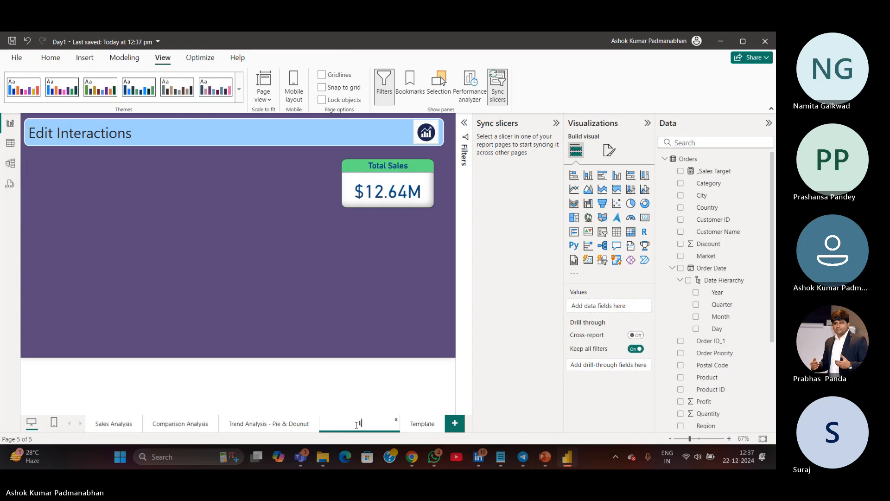
type("dit Interactions")
left_click(288, 323)
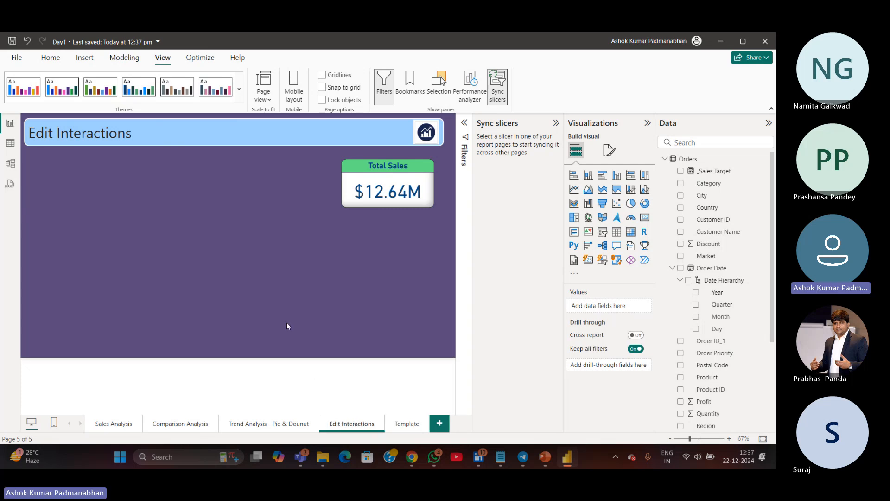
left_click_drag(58, 130, 197, 130)
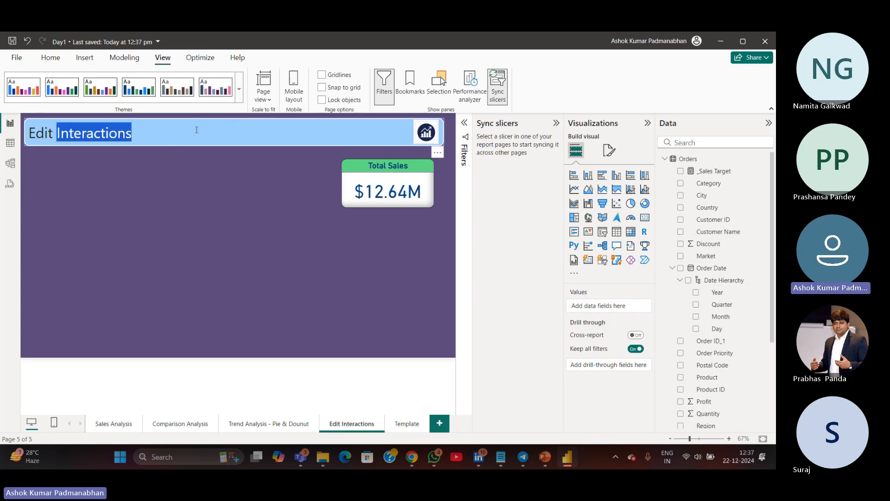
left_click(192, 264)
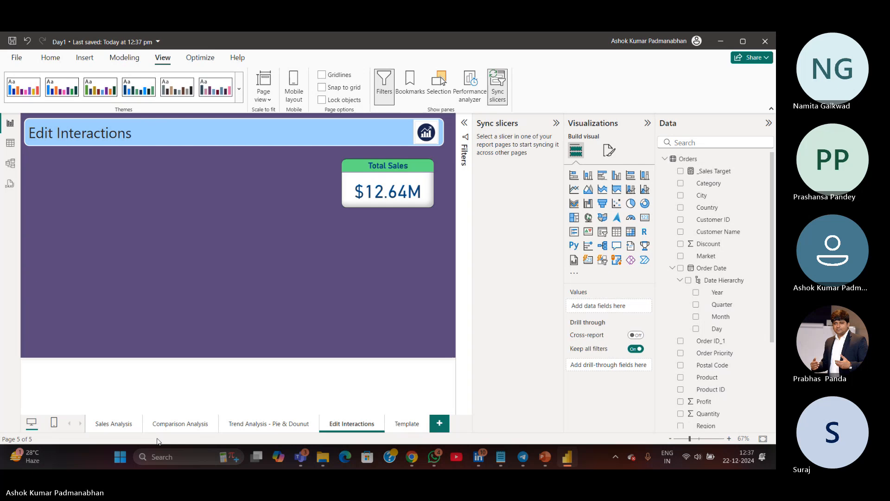
Test cross-filtering on the Comparison Analysis page by selecting the Technology, Furniture and Office Supplies category bars
left_click(123, 428)
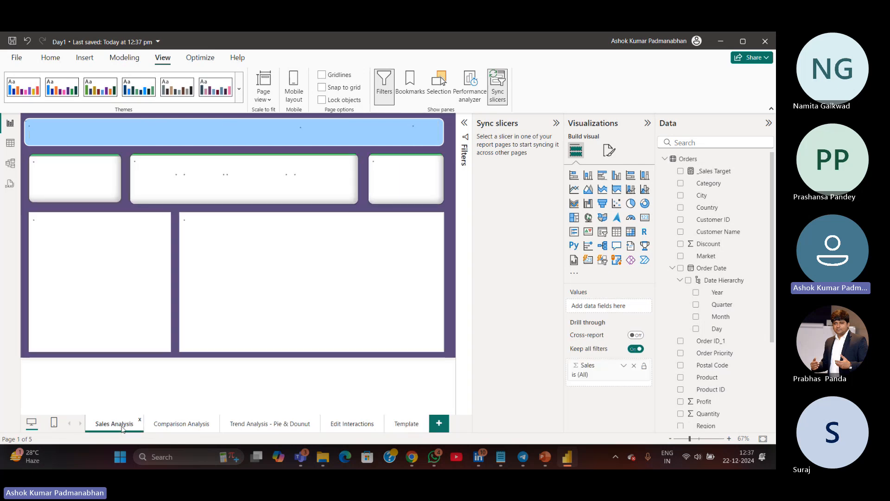
left_click(183, 427)
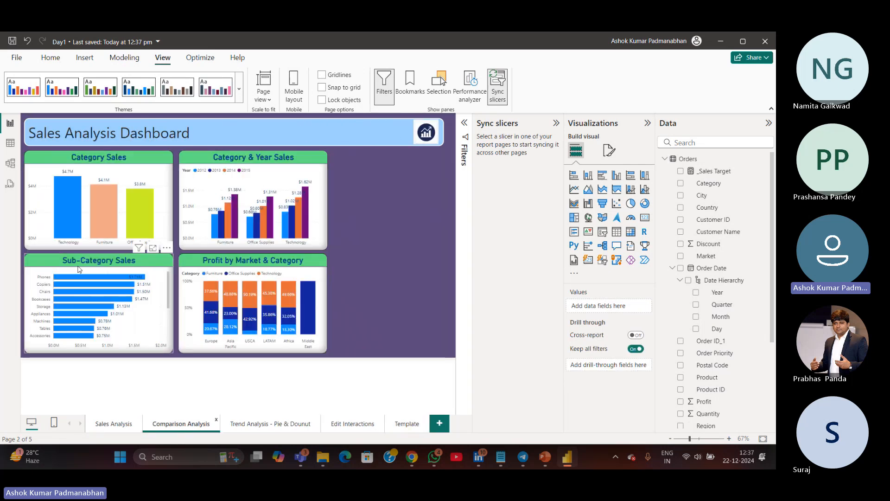
mouse_move(69, 208)
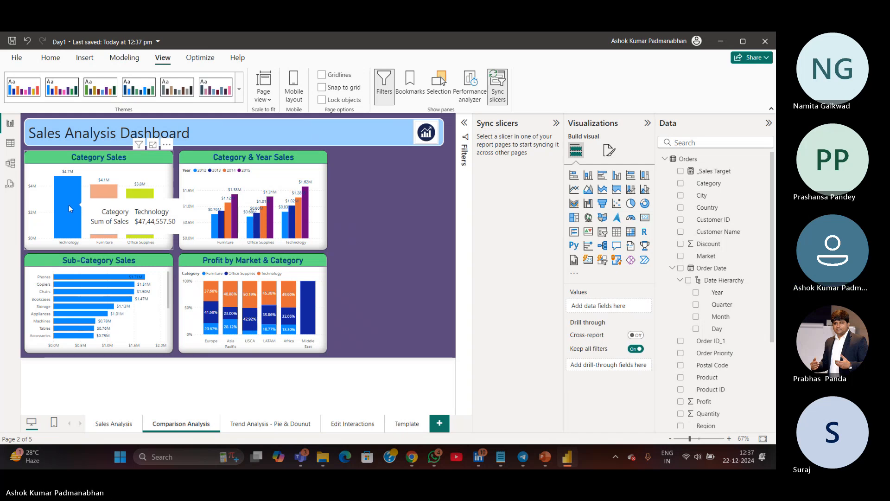
left_click(69, 209)
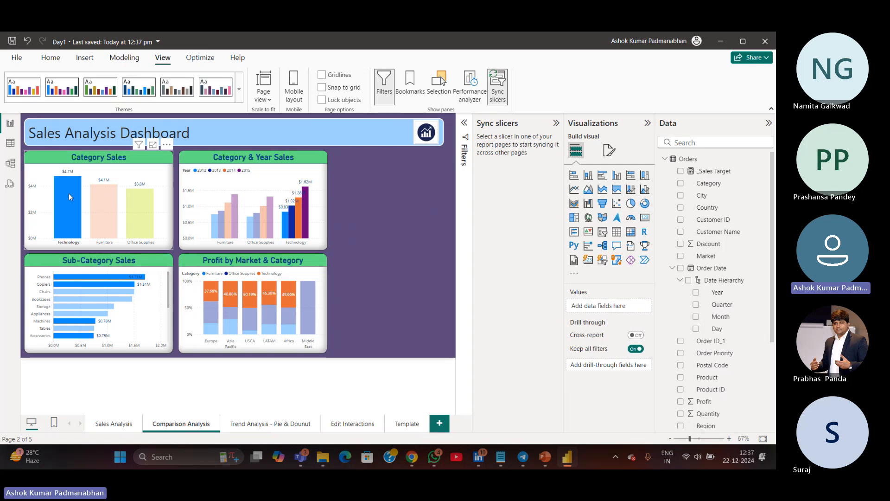
left_click(103, 204)
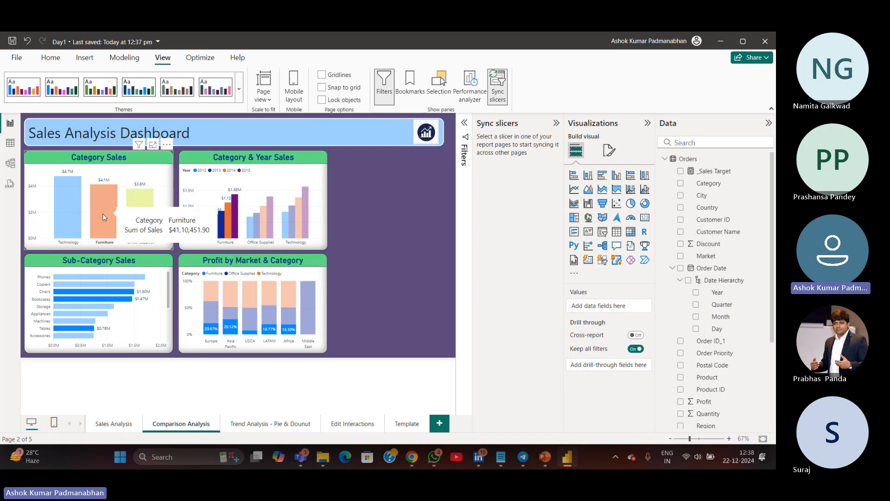
left_click(192, 290)
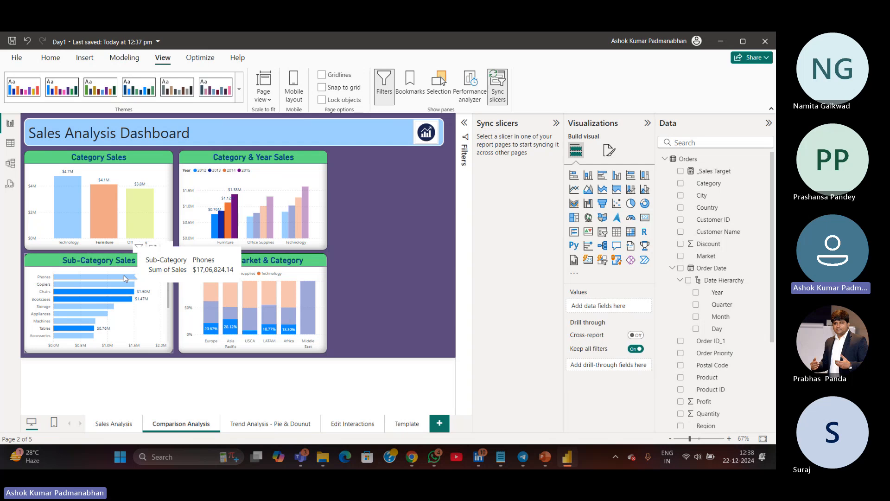
left_click(146, 225)
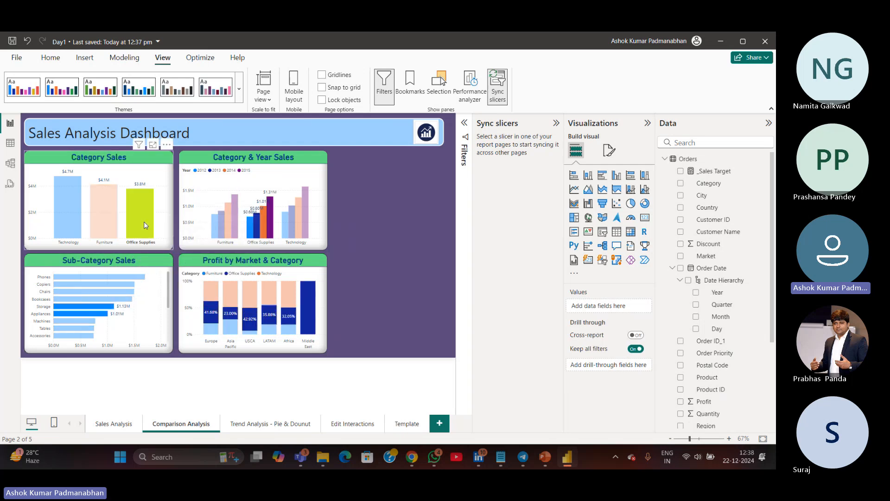
left_click(146, 225)
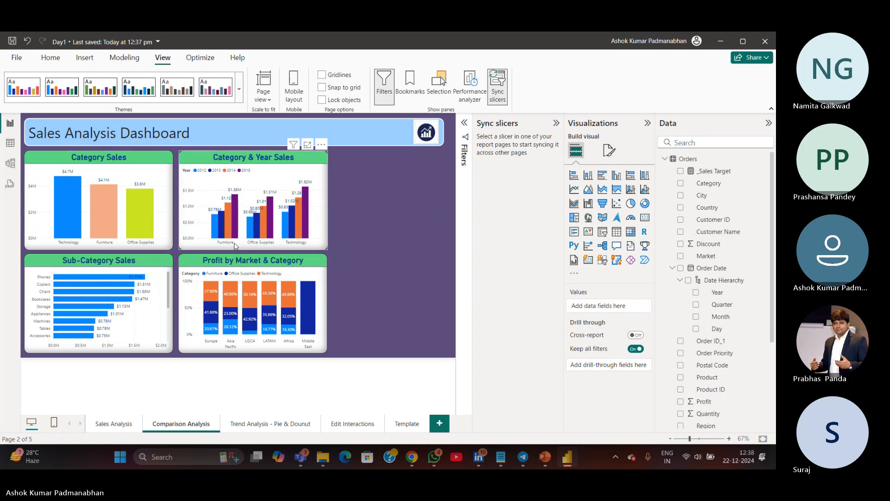
Try to search font settings with several Comparison Analysis charts selected together
left_click(320, 230)
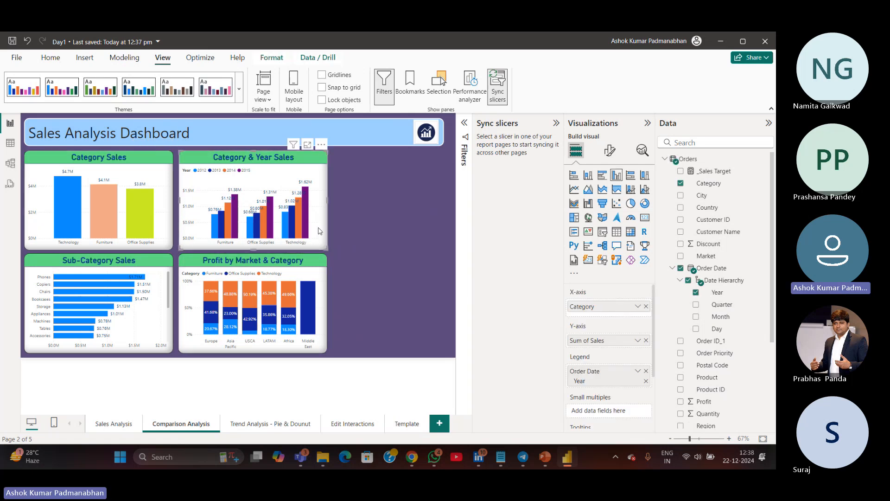
left_click(156, 241, "ctrl")
left_click(314, 346, "ctrl")
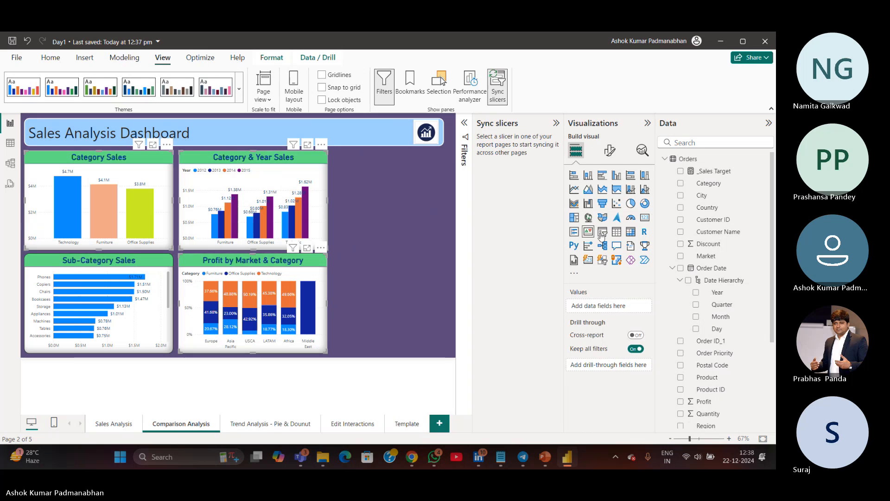
left_click(609, 149)
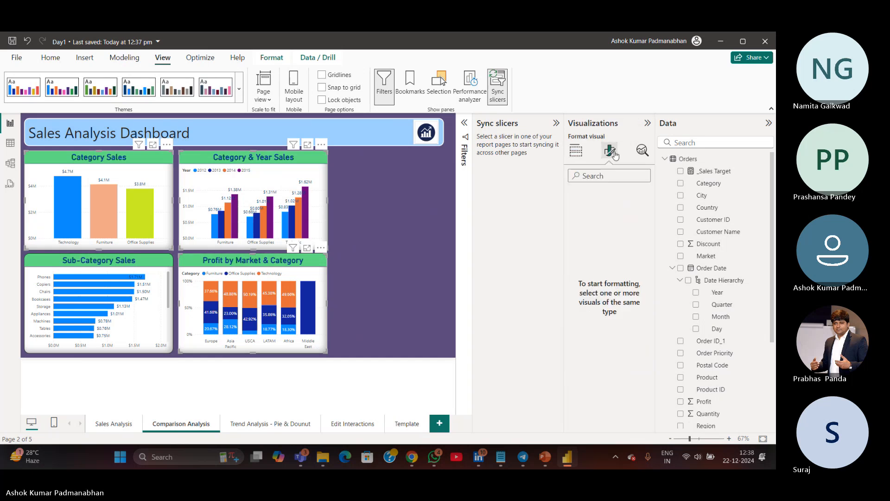
left_click(611, 176)
type("font")
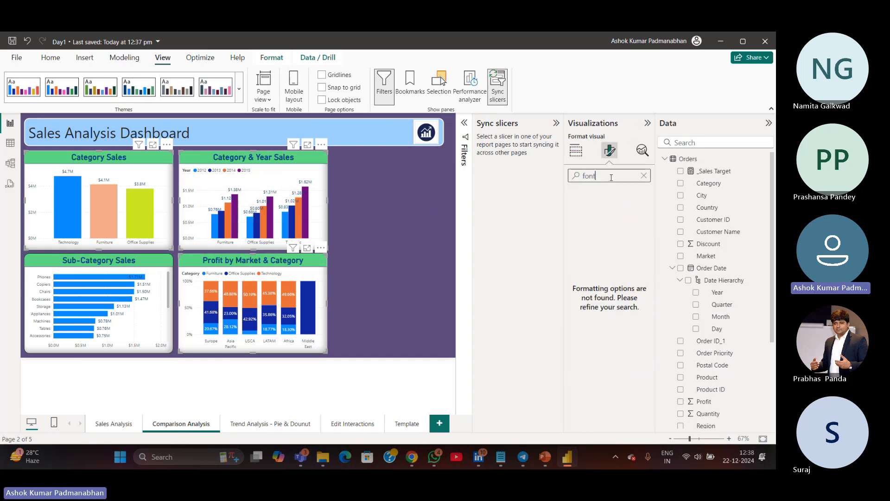
left_click(643, 175)
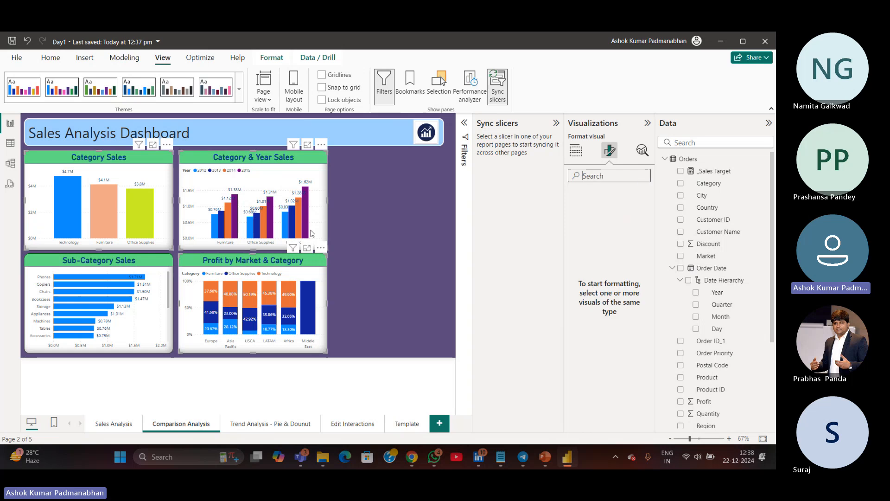
left_click(372, 235)
Set the Category Sales chart's X-axis values font size to 12
left_click(166, 214)
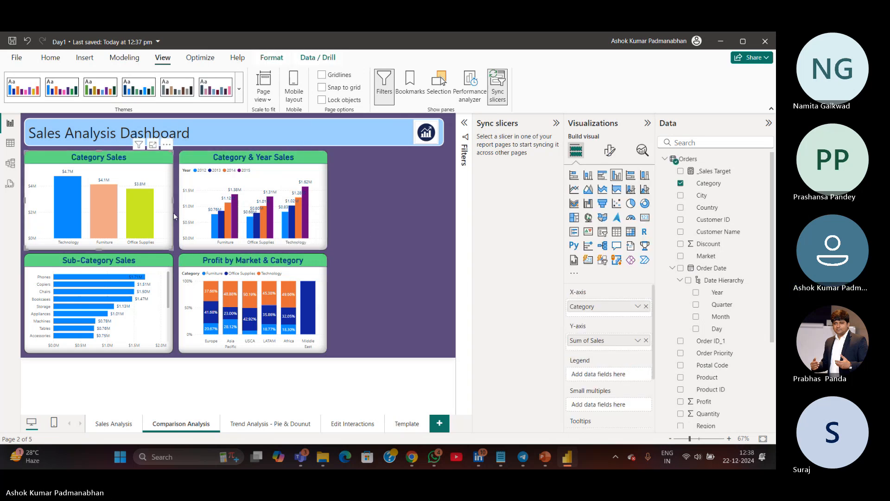
left_click(609, 149)
left_click(603, 176)
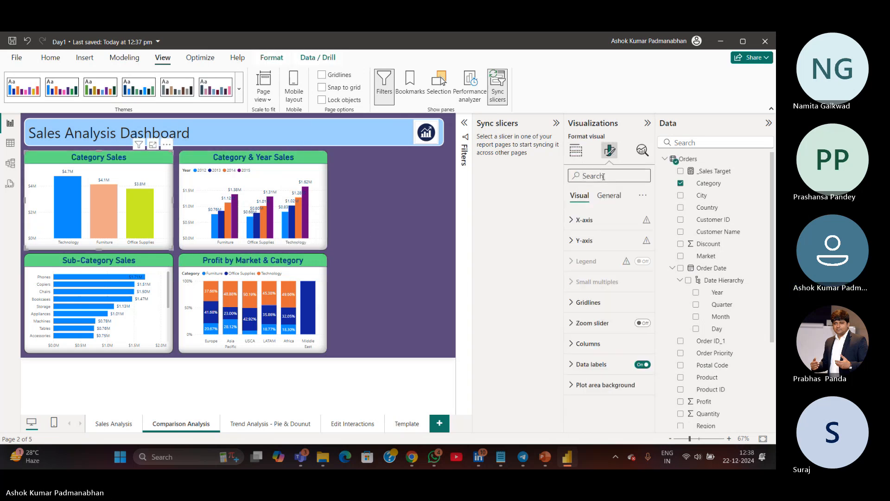
type("font")
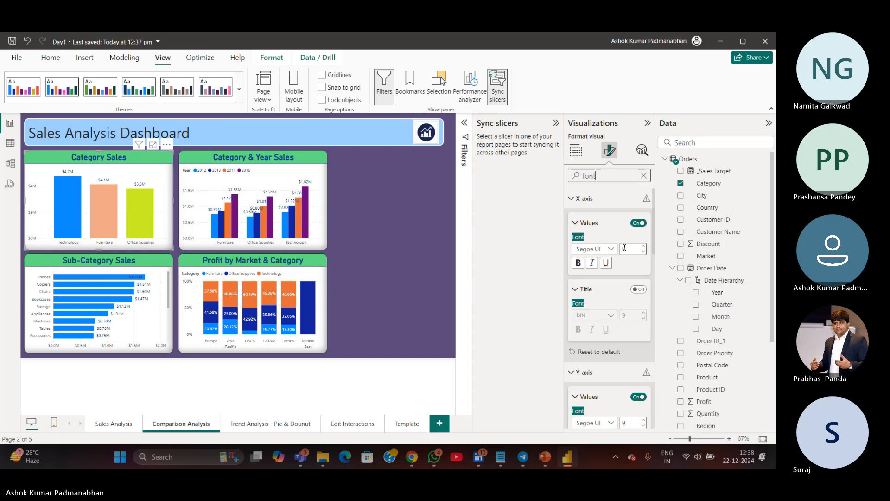
left_click(624, 247)
key("BackSpace")
type("12")
left_click(164, 227)
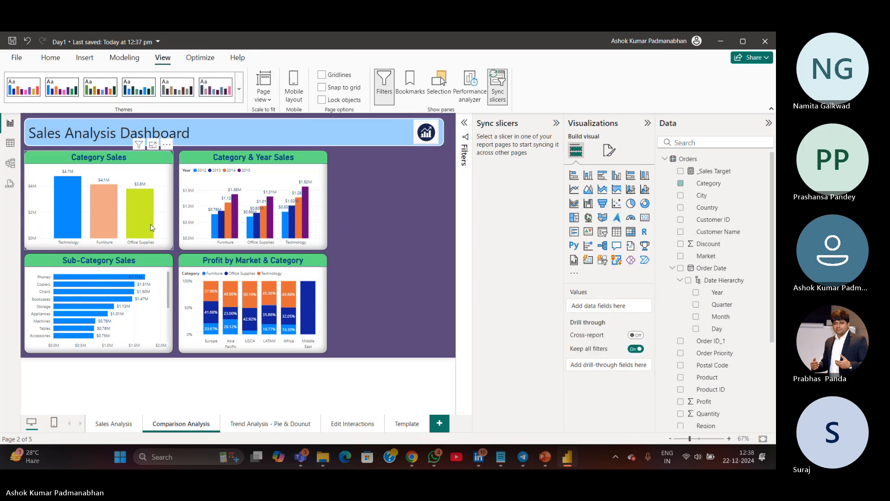
left_click(257, 227)
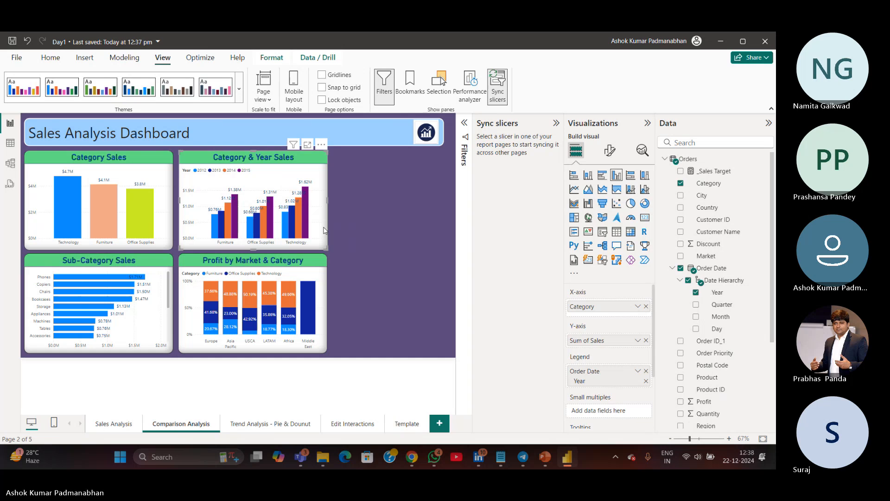
Shift the Category & Year Sales and Profit by Market & Category charts slightly to the right
left_click_drag(324, 230, 346, 230)
left_click_drag(323, 323, 345, 323)
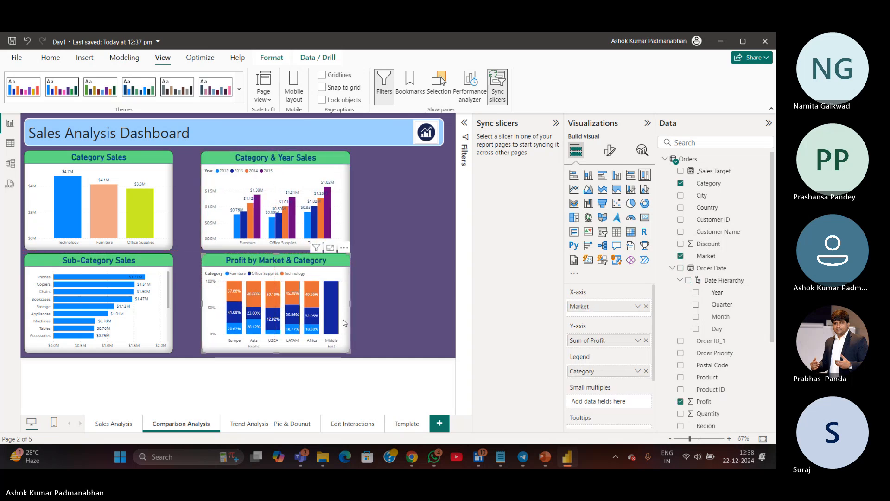
Set the Category & Year Sales chart's X-axis values font size to 12
left_click(345, 220)
left_click(609, 150)
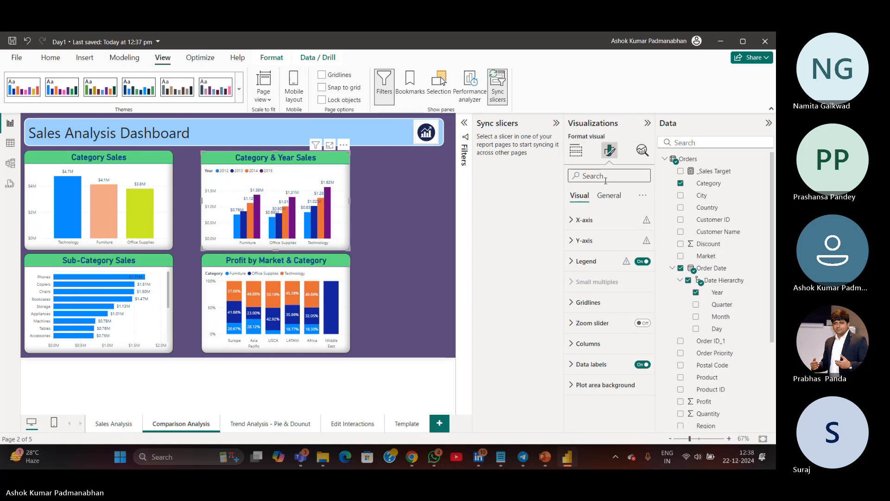
type("font")
double_click(630, 248)
type("12")
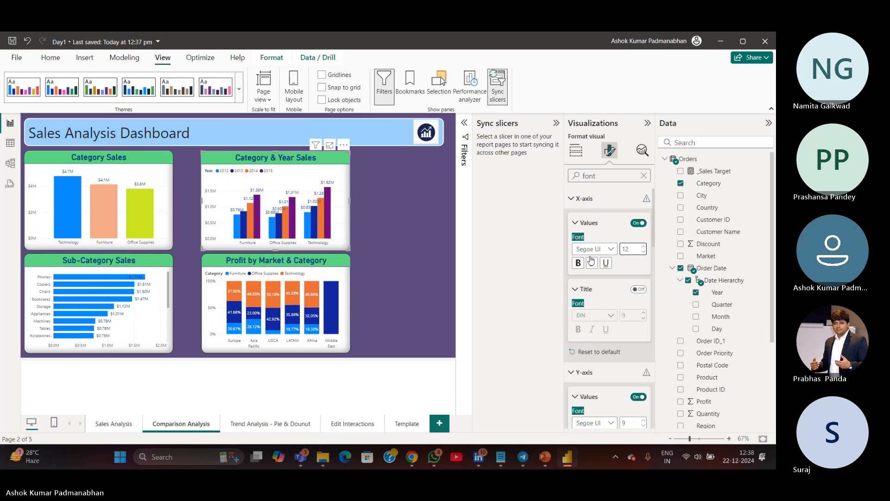
left_click(527, 263)
Hide the Sync slicers pane and test cross-filtering by selecting sub-category, year, market and category data points on the Comparison Analysis charts
left_click(166, 222)
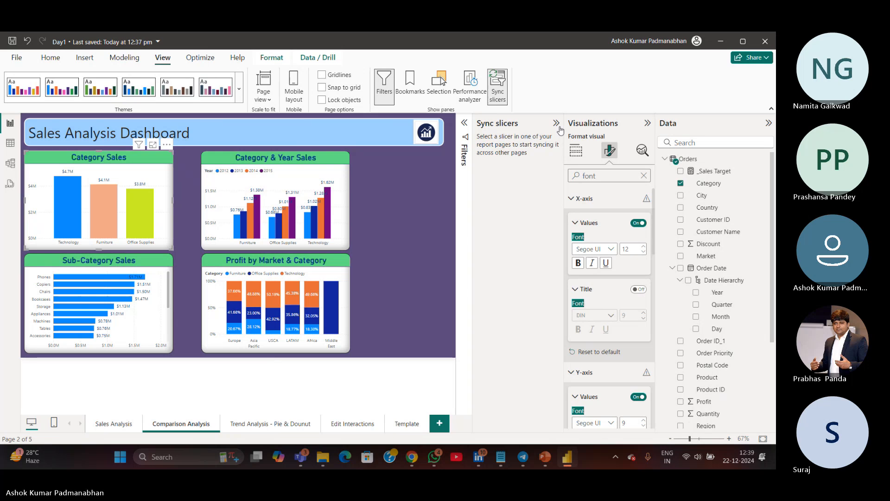
left_click(504, 98)
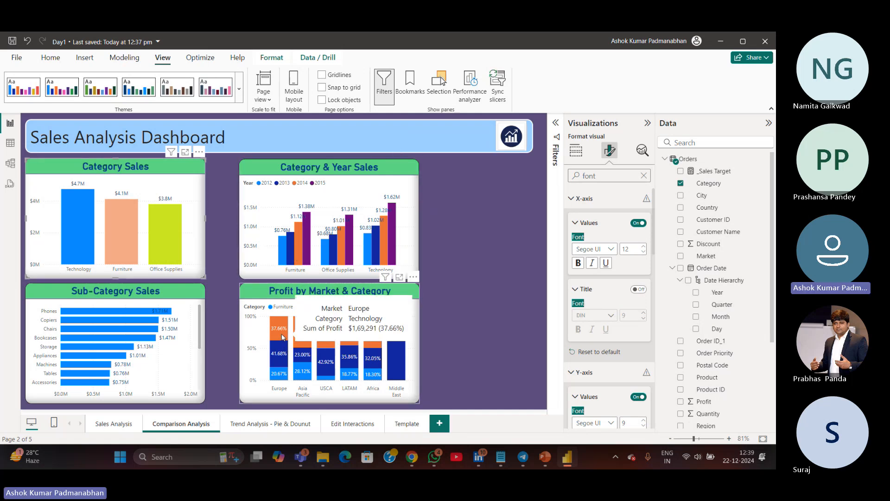
left_click(111, 312)
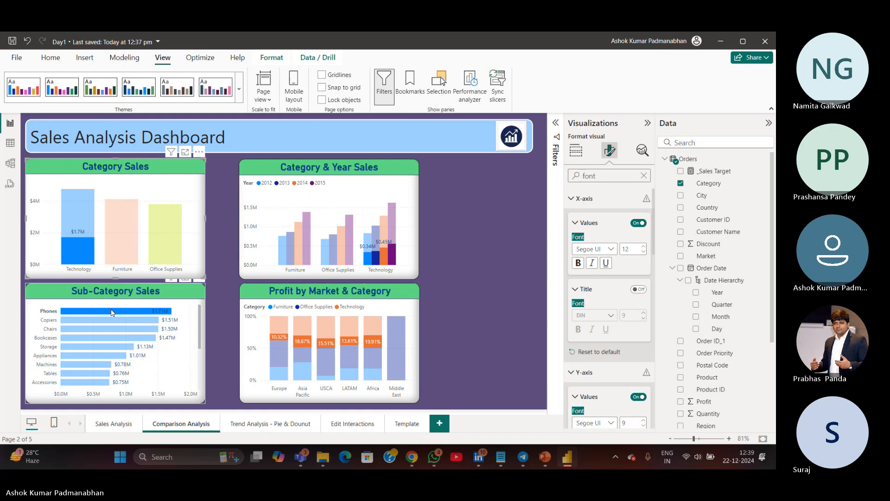
left_click(112, 311)
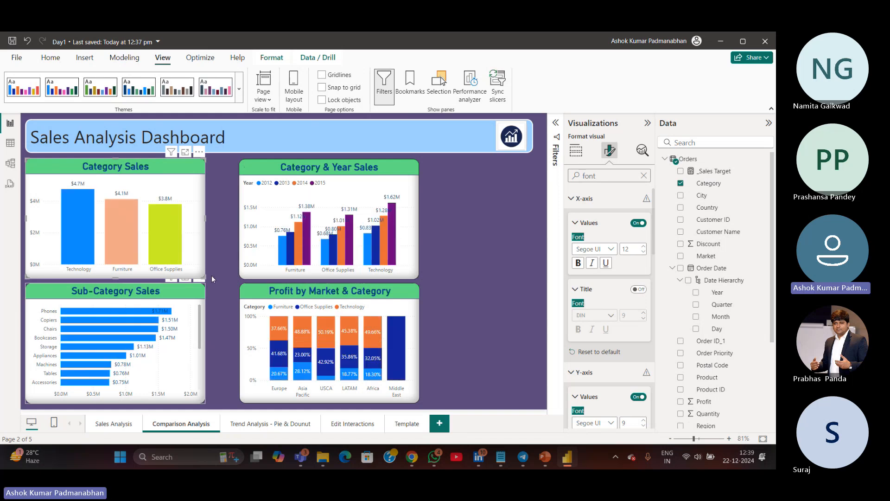
left_click(291, 261)
left_click(291, 261)
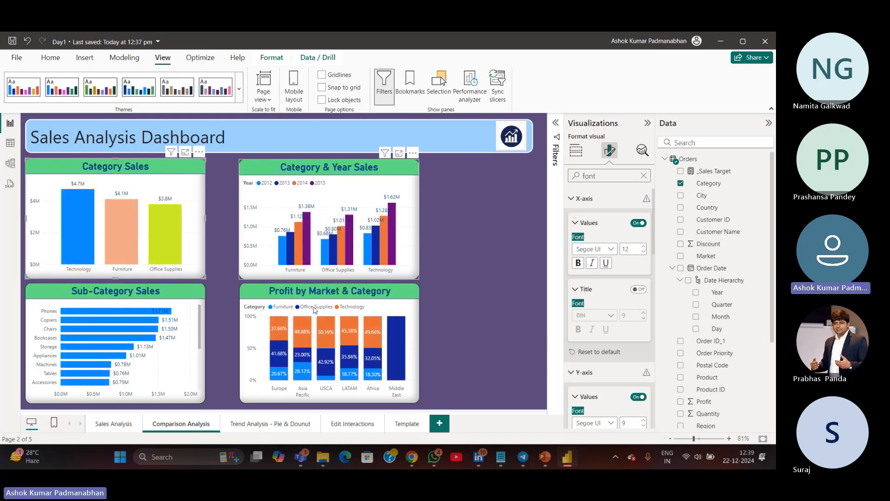
left_click(378, 333)
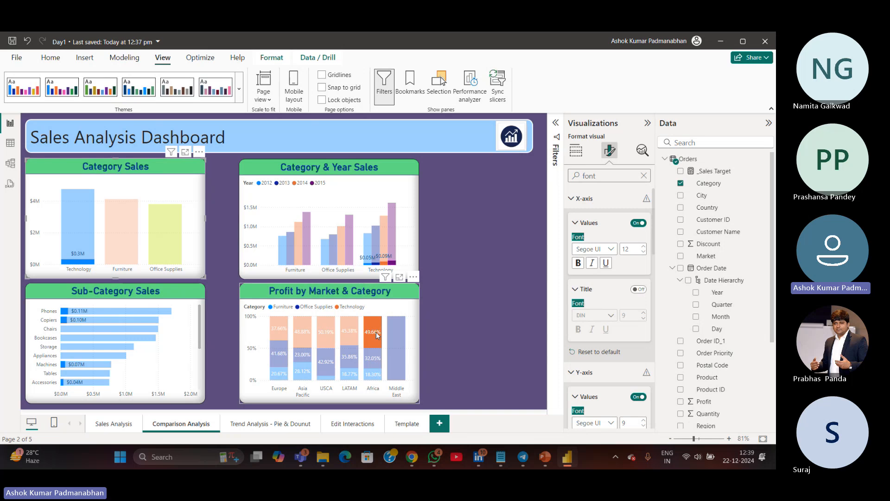
left_click(377, 332)
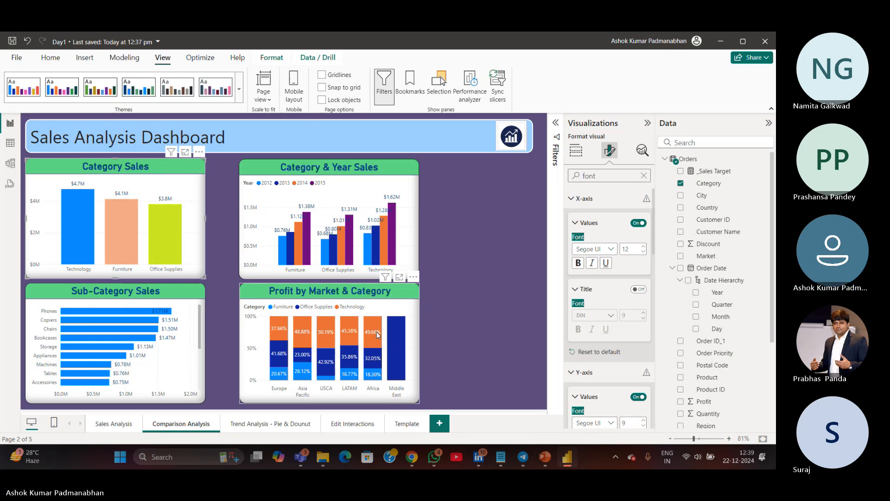
left_click(86, 212)
left_click(86, 211)
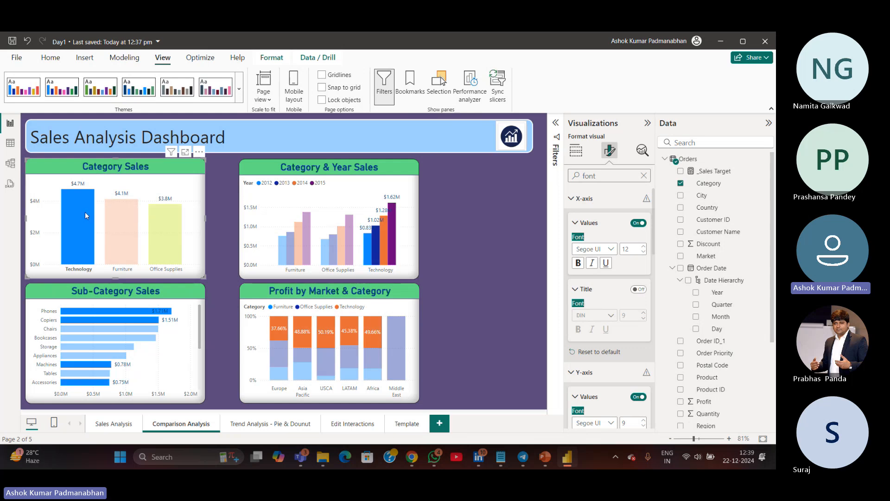
left_click(85, 213)
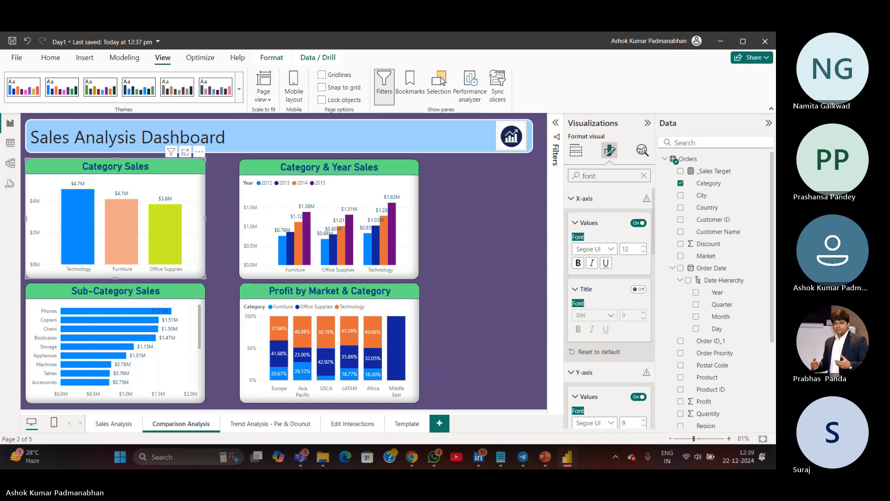
Copy the Category Sales and Sub-Category Sales charts onto the Edit Interactions page and delete the Total Sales card there
left_click(361, 430)
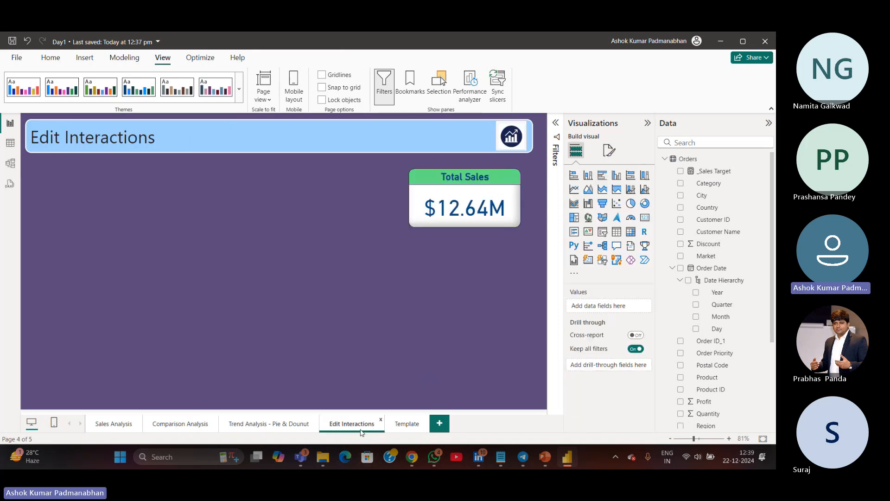
left_click(242, 429)
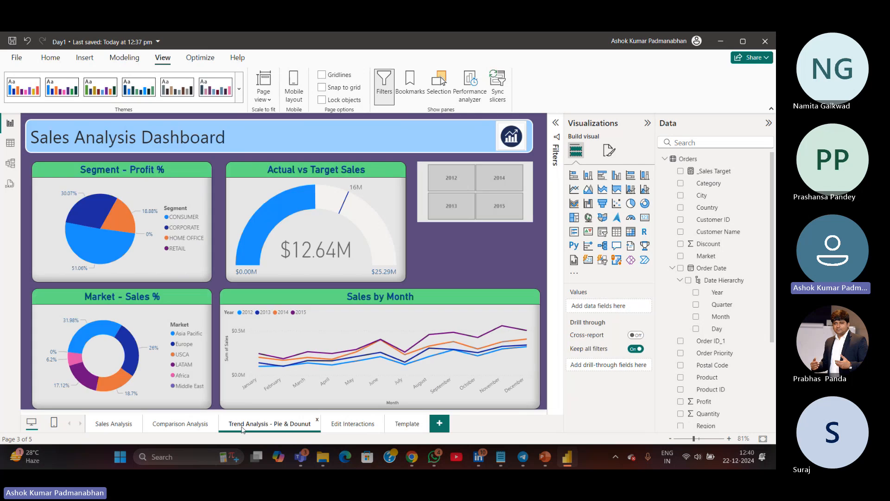
left_click(196, 425)
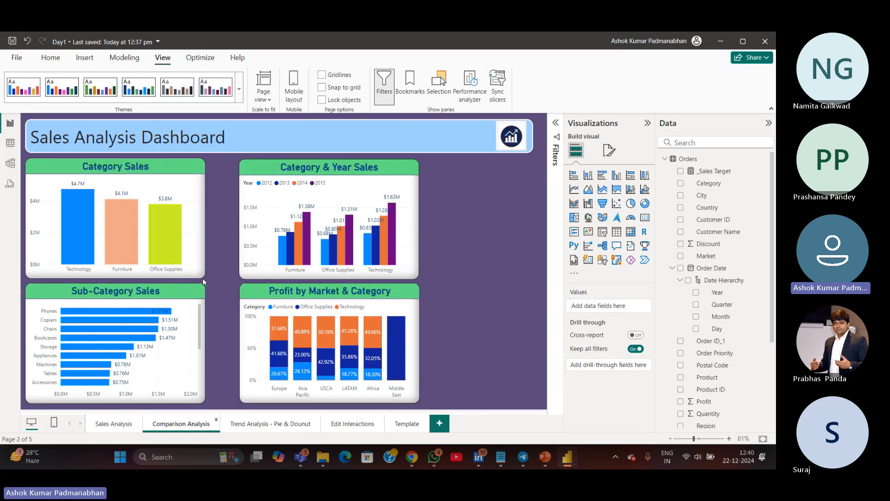
left_click(200, 273)
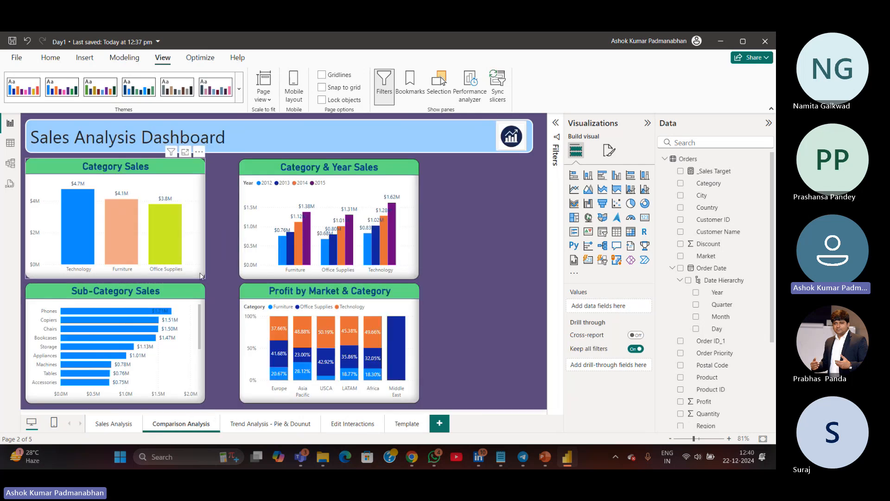
left_click(197, 331)
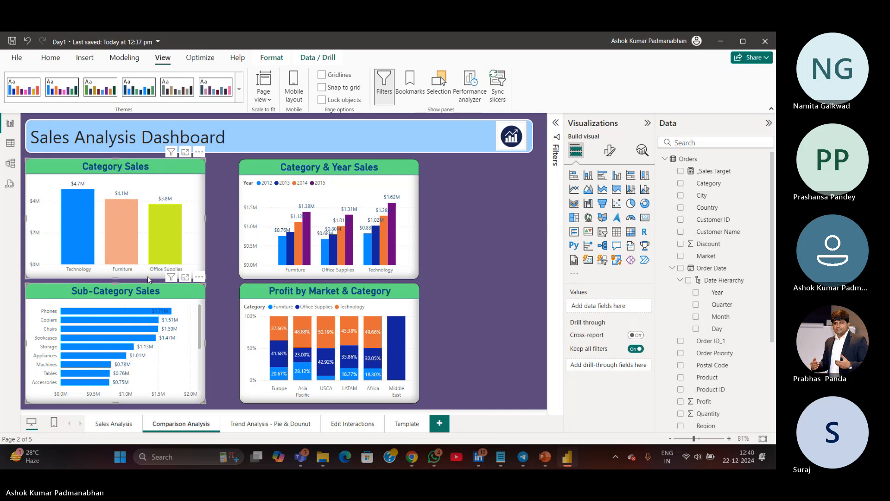
mouse_move(158, 330)
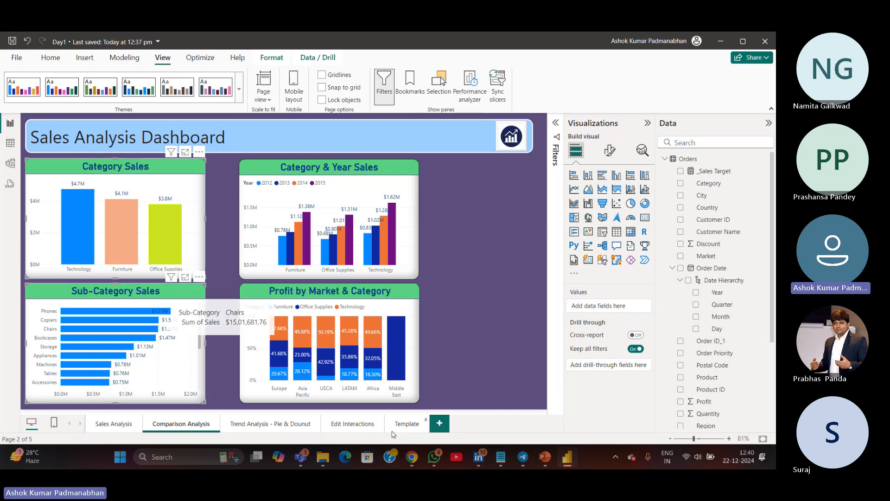
left_click(352, 423)
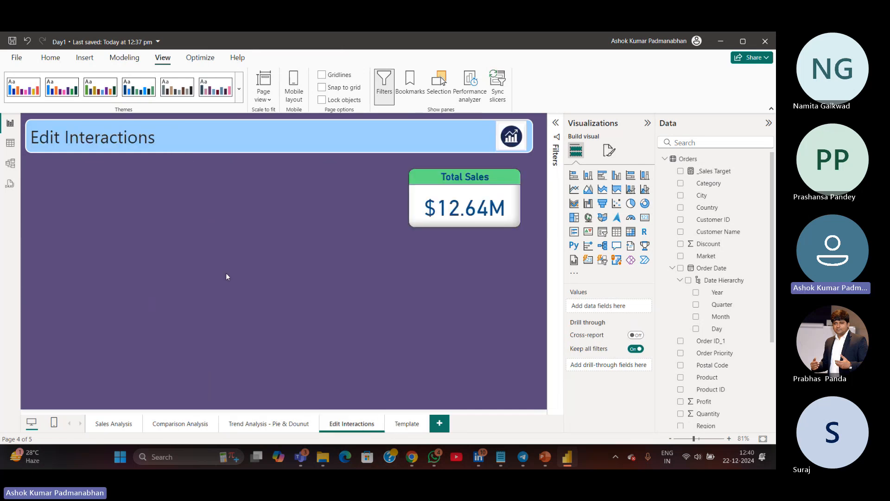
key("ctrl+v")
left_click(433, 226)
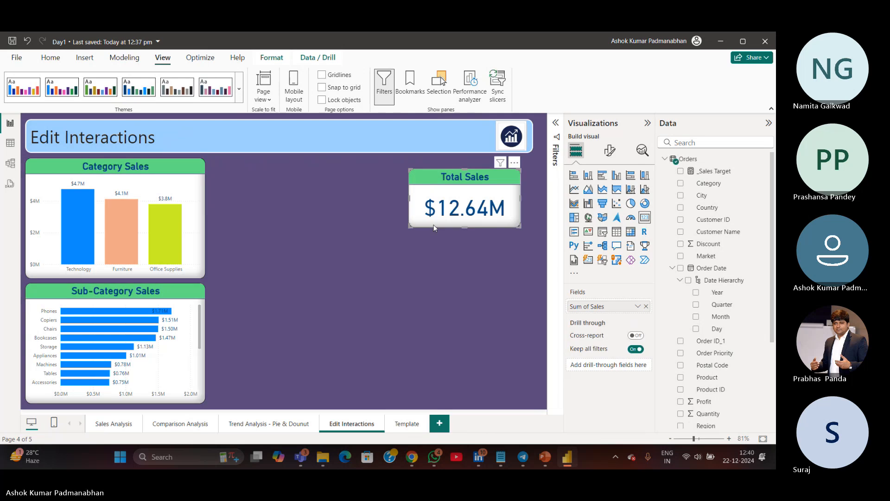
key("Delete")
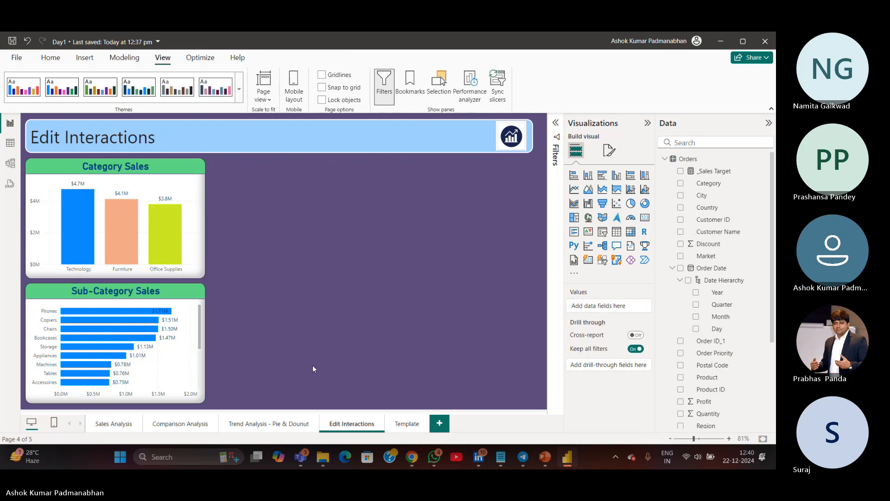
Duplicate the Sub-Category Sales chart twice and place the copies to the right on the Edit Interactions page
left_click(188, 402)
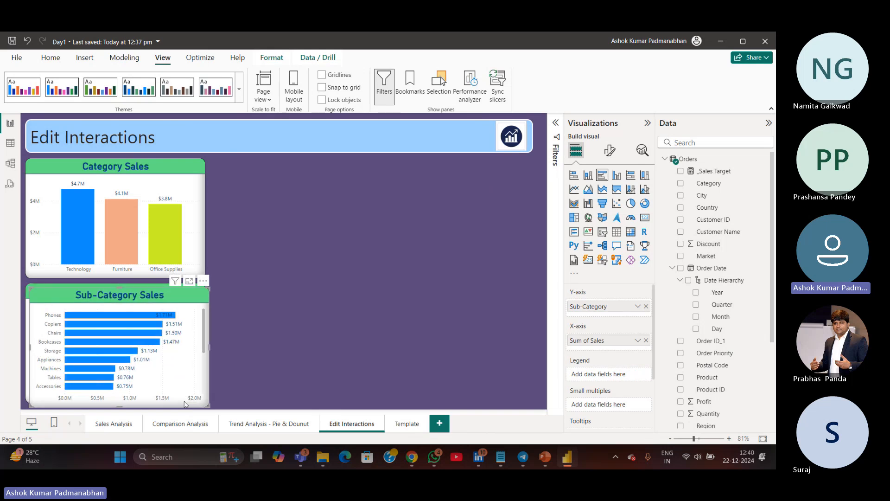
left_click_drag(187, 401, 374, 401)
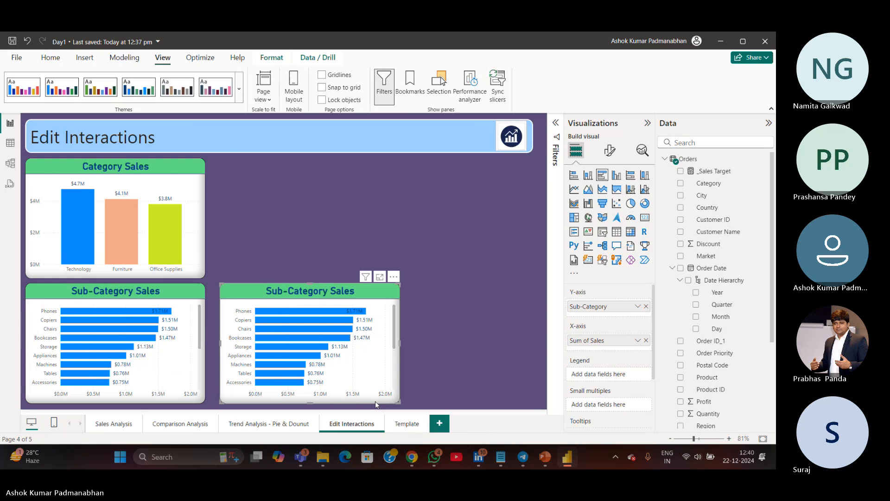
key("ctrl+v")
left_click_drag(376, 400, 560, 405)
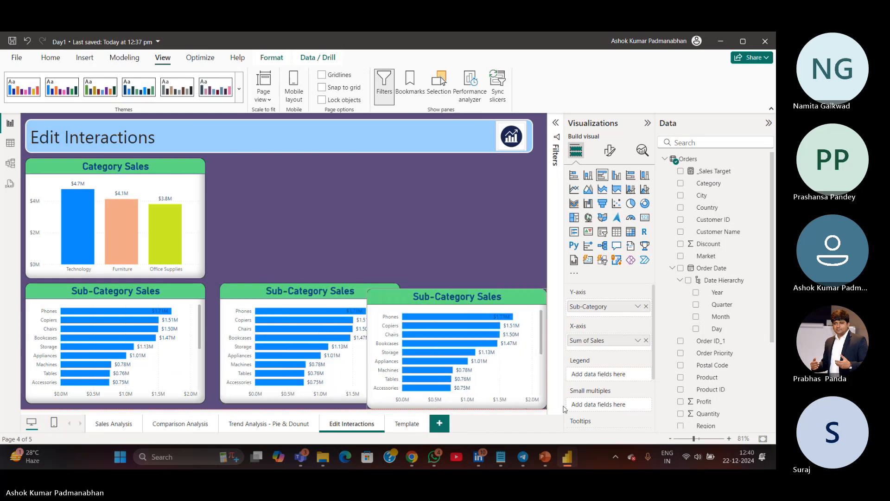
left_click_drag(472, 405, 466, 277)
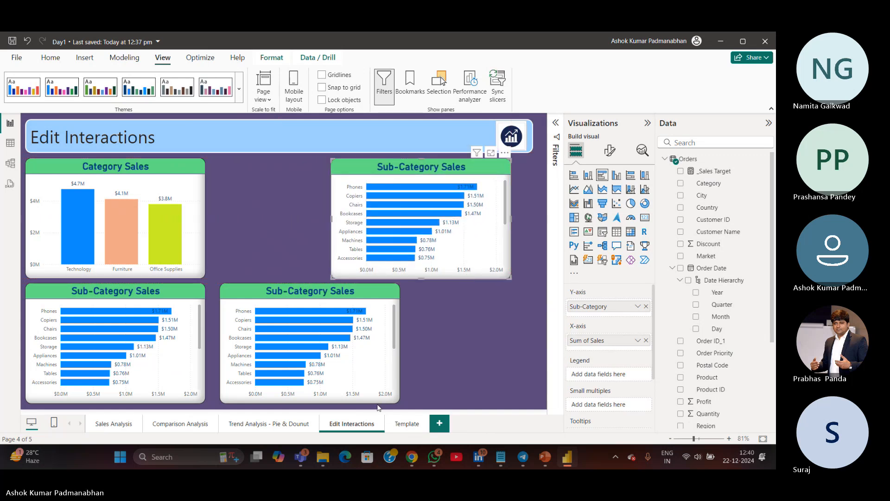
left_click_drag(377, 405, 485, 408)
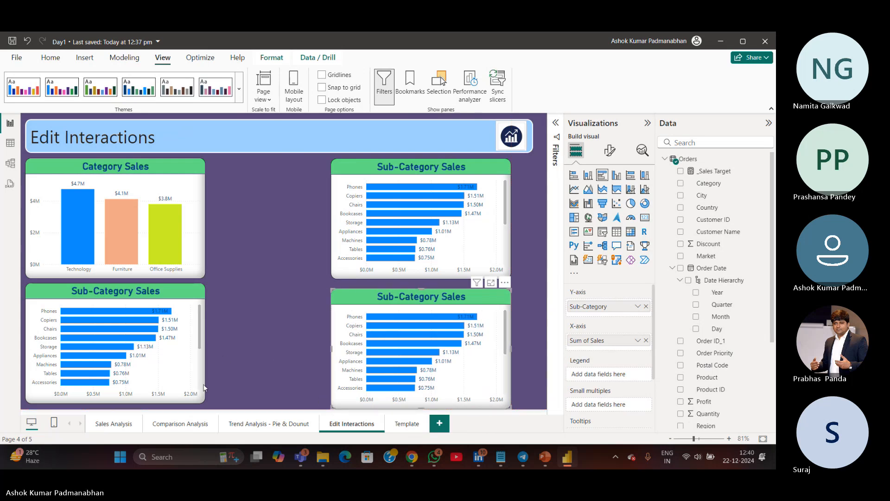
Arrange the Category Sales chart and three Sub-Category Sales charts into a two-by-two grid
left_click_drag(150, 279, 211, 277)
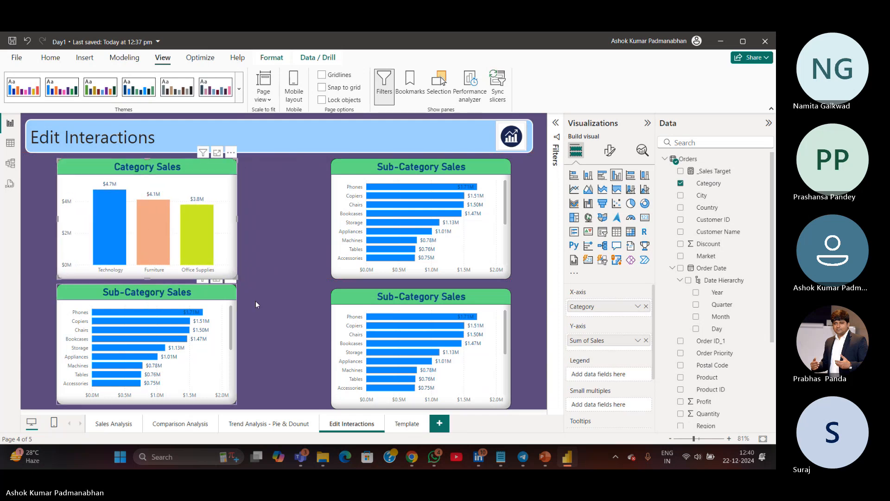
left_click(275, 313)
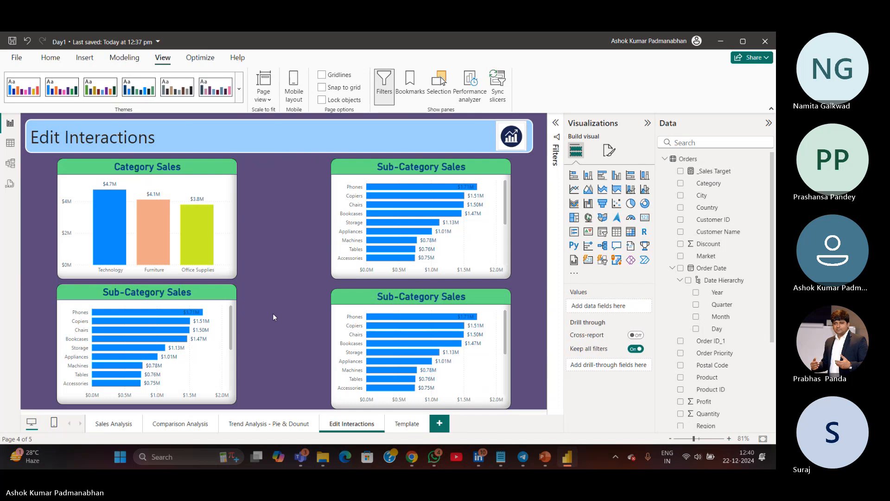
left_click(112, 235)
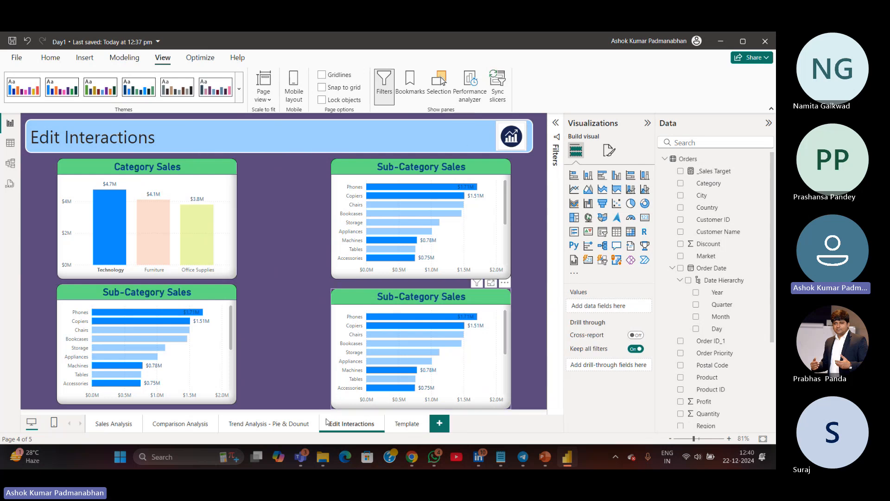
left_click(117, 243)
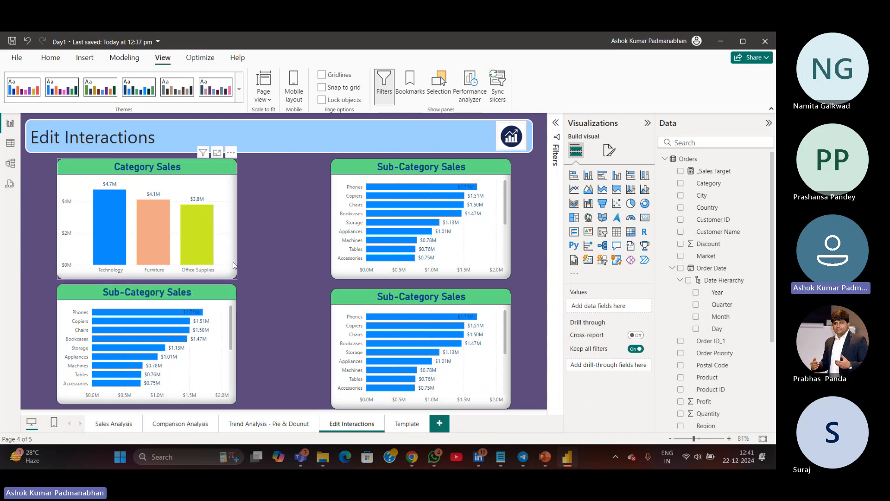
left_click_drag(234, 265, 219, 264)
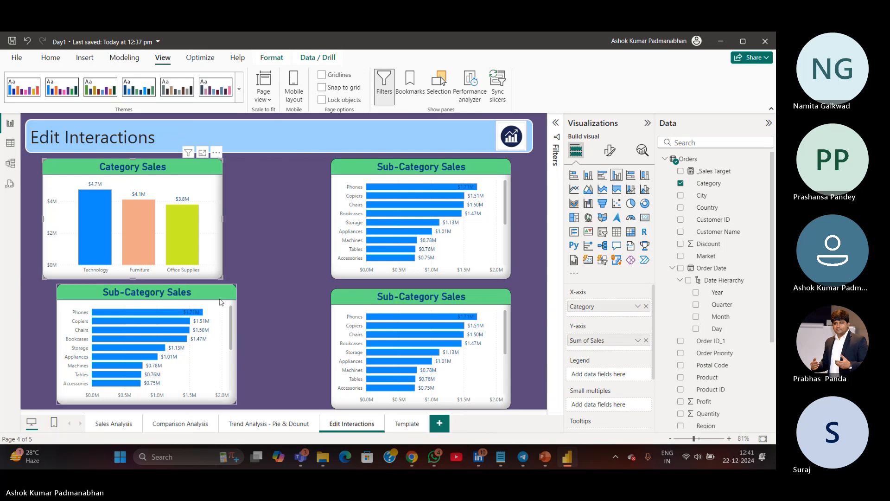
left_click_drag(220, 362, 210, 362)
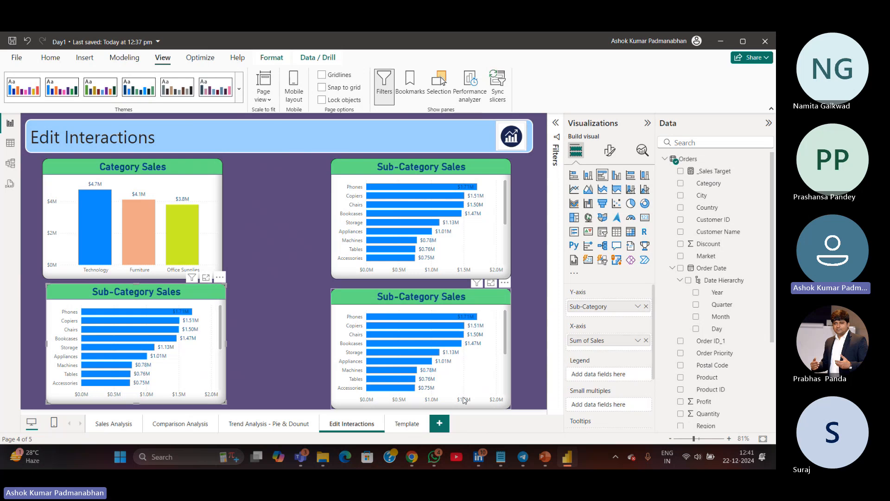
left_click_drag(466, 407, 372, 402)
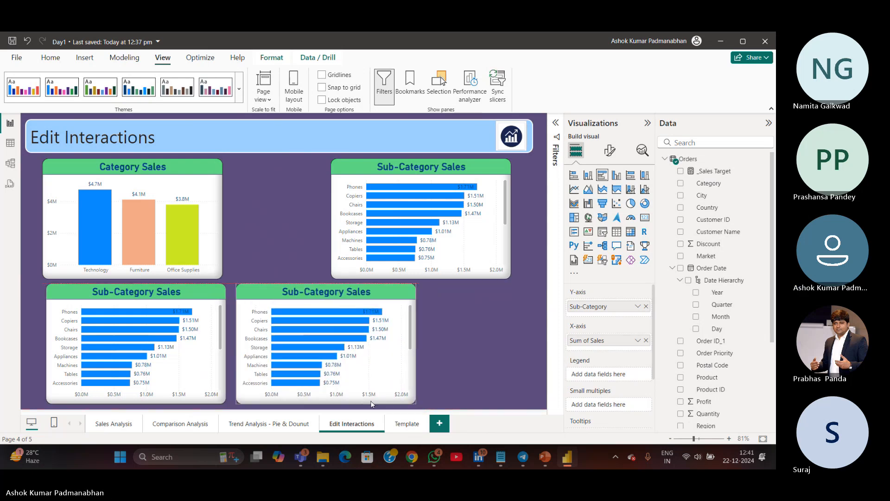
left_click(462, 276)
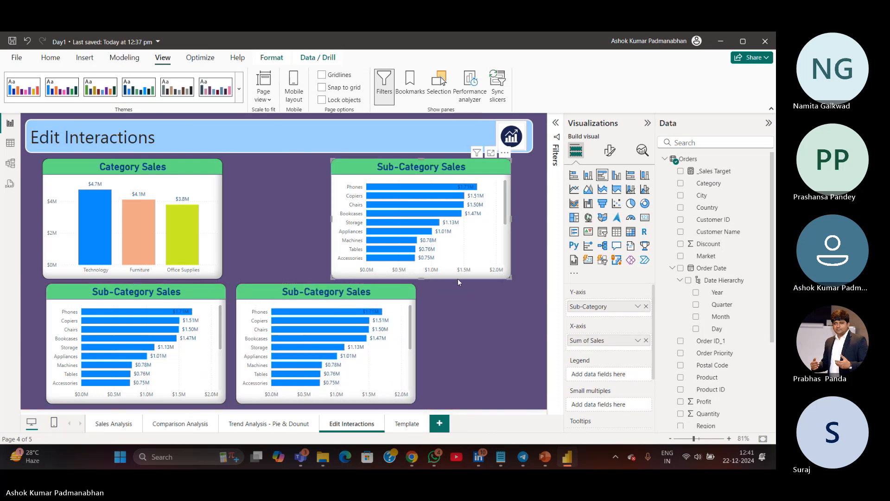
Narrow the top-right Sub-Category Sales chart and move it down into the bottom row on the right
left_click_drag(332, 217, 407, 225)
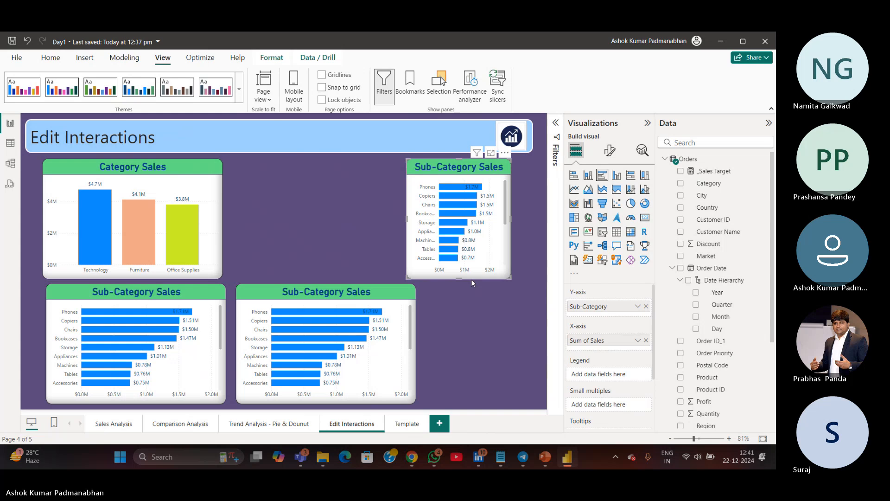
left_click(470, 281)
left_click_drag(488, 277, 510, 403)
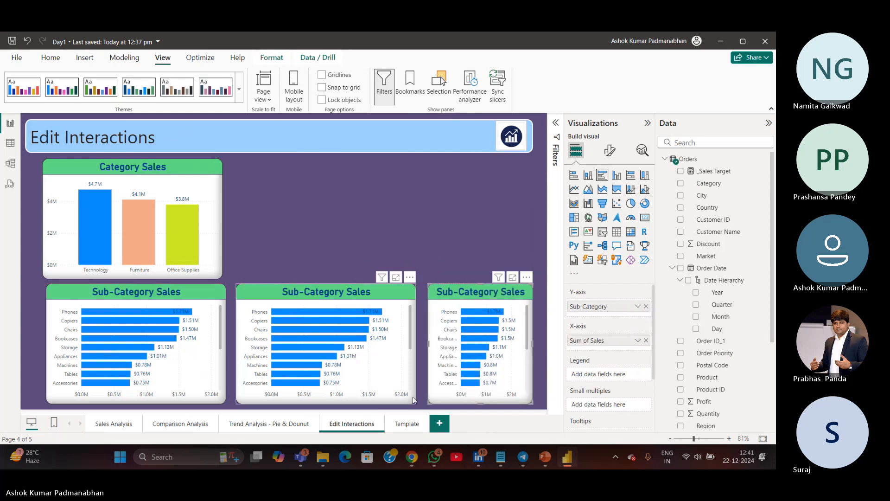
Resize and reposition the three Sub-Category Sales charts so they sit evenly spaced across the bottom row
left_click(416, 340)
left_click_drag(416, 340, 394, 347)
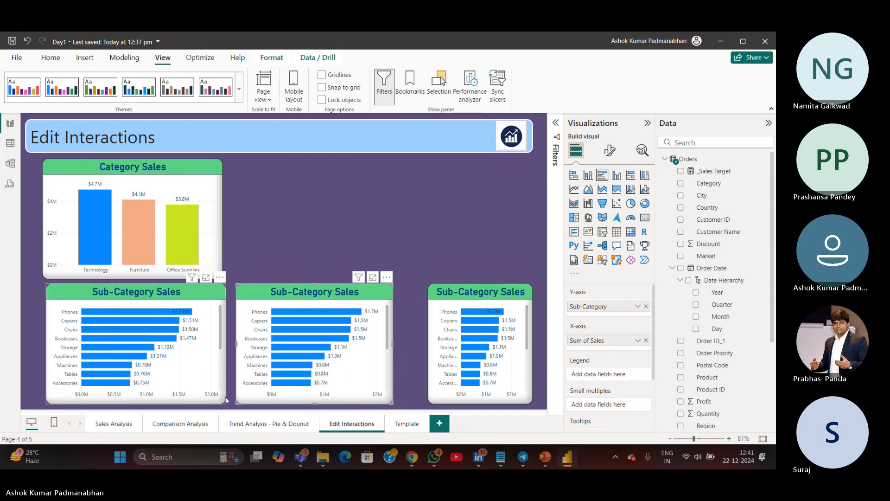
left_click(226, 356)
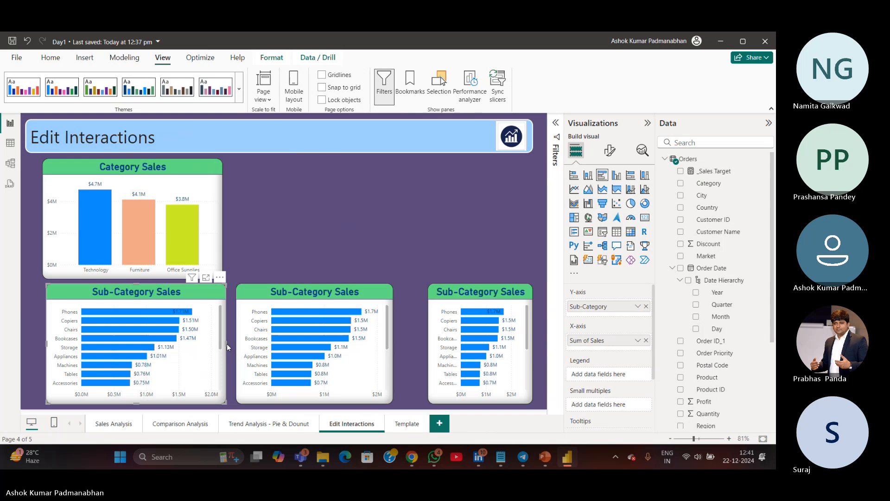
left_click_drag(227, 345, 194, 347)
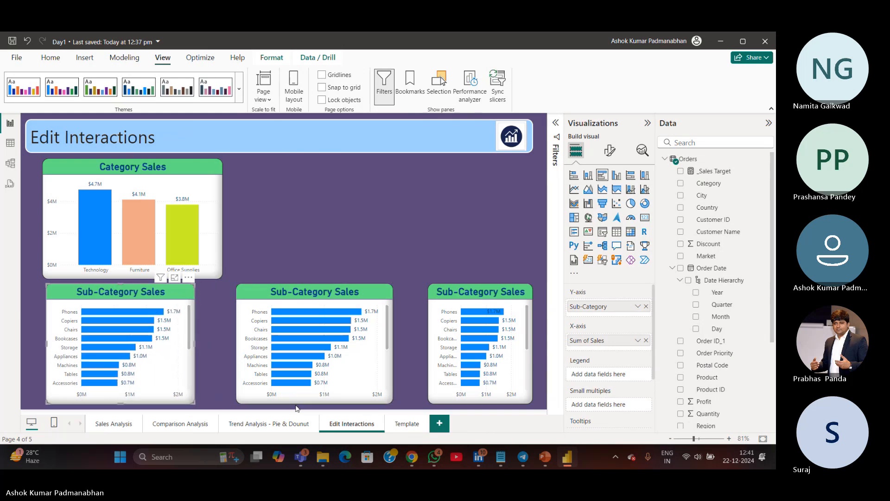
left_click(297, 408)
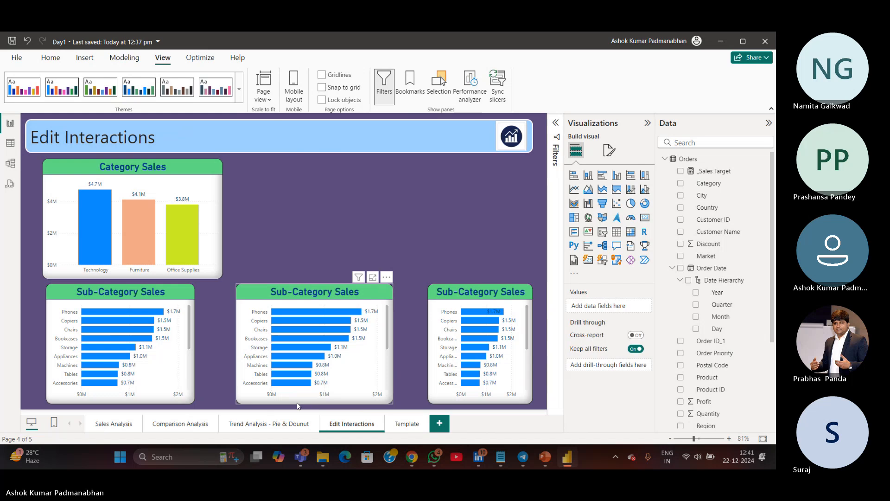
left_click_drag(297, 405, 269, 405)
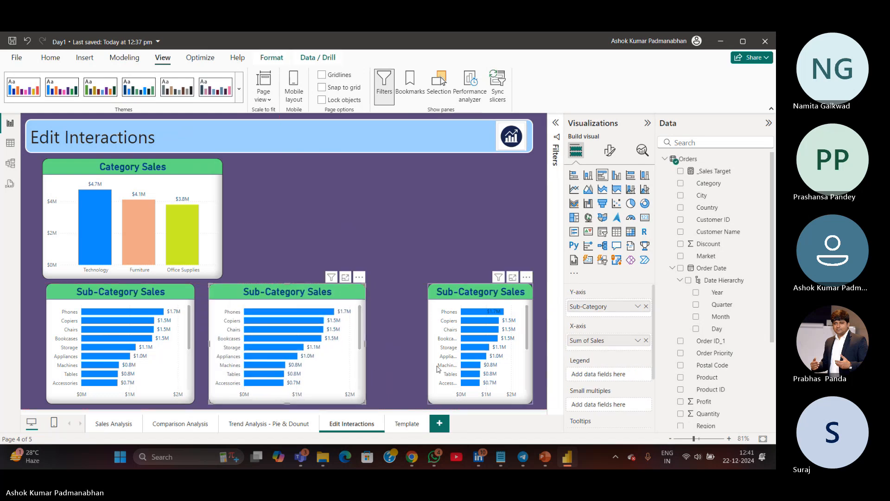
left_click(447, 400)
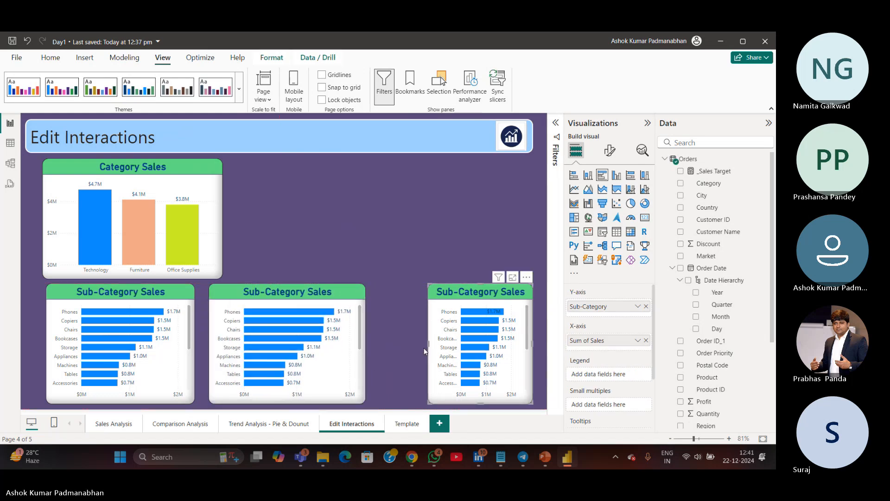
left_click_drag(427, 347, 392, 352)
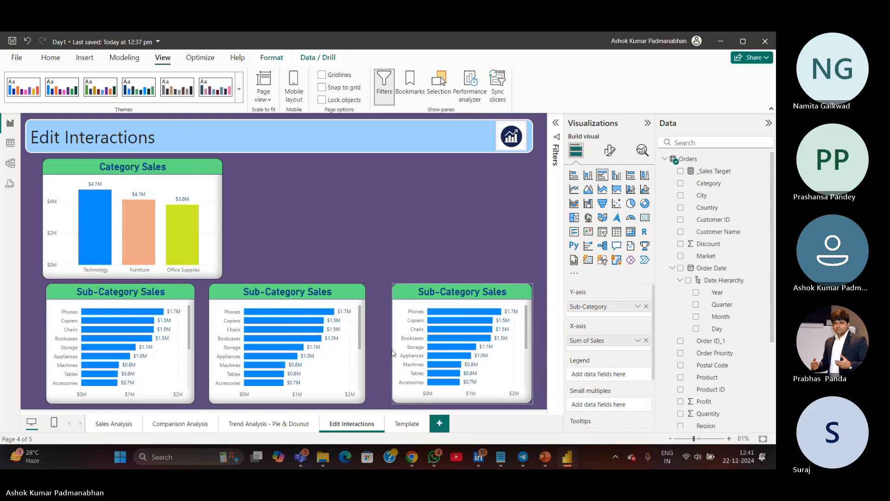
Rename the left bottom chart's title to Highlight in its general format settings
left_click(192, 301)
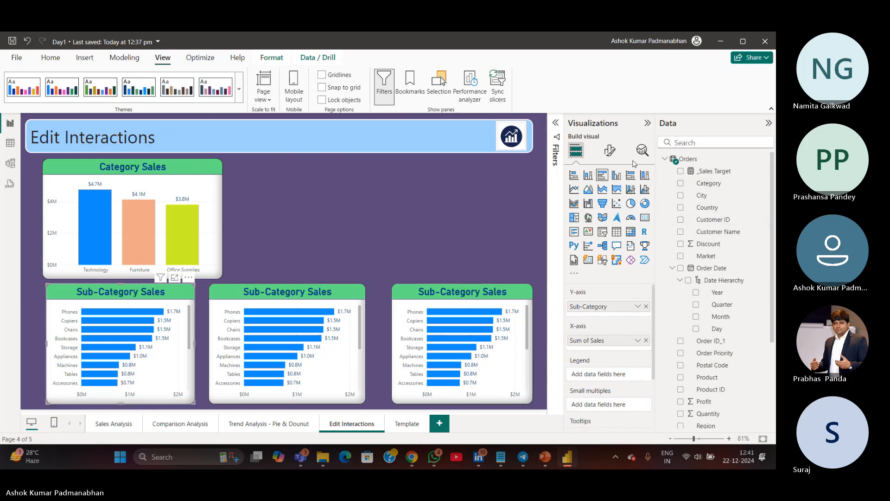
left_click(608, 153)
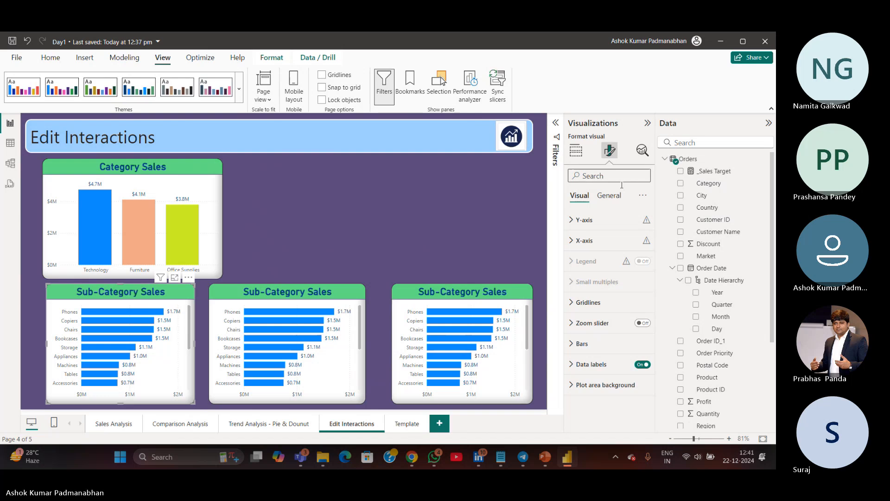
left_click(623, 198)
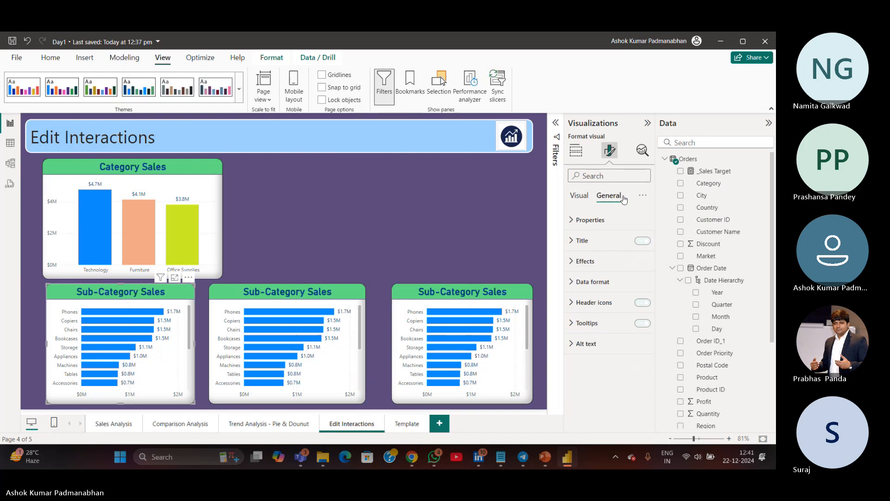
left_click(582, 241)
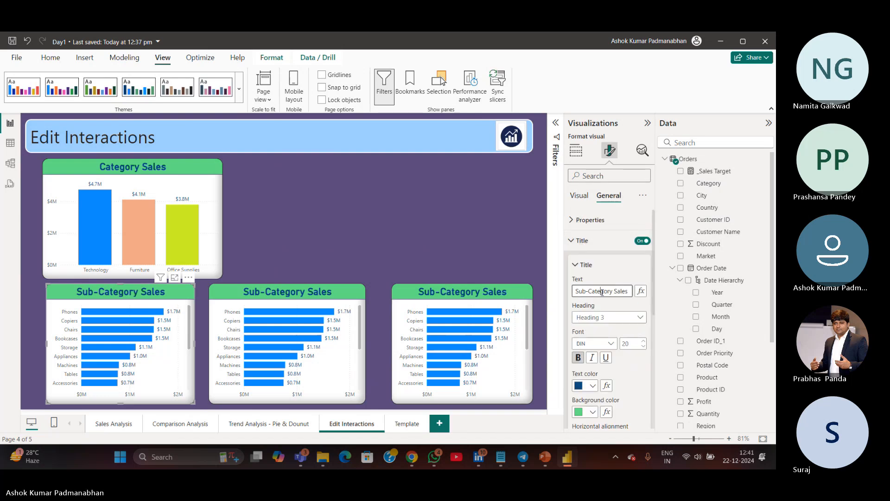
key("shift+Home")
key("ctrl+a")
type("Highlight")
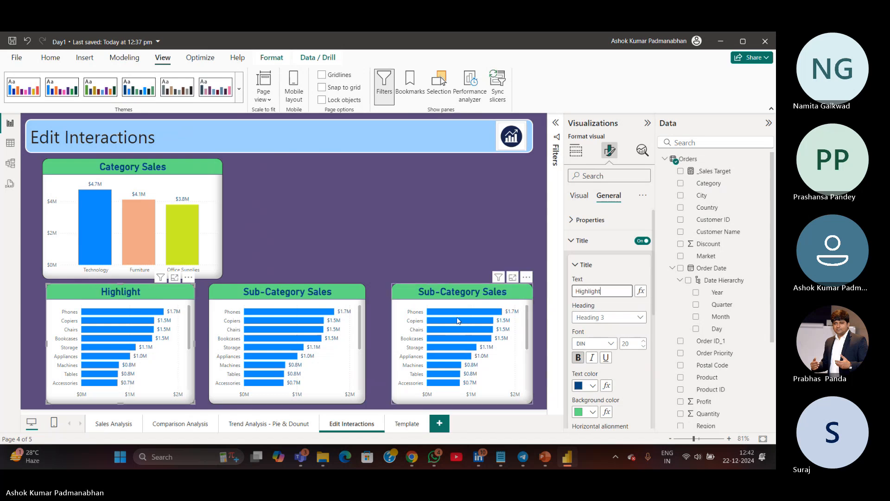
Rename the middle bottom chart's title to Filter
left_click(362, 310)
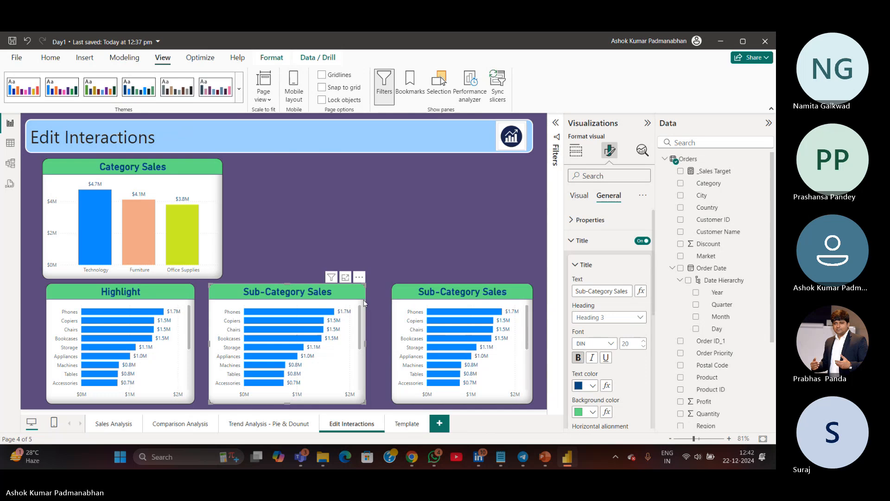
triple_click(608, 295)
type("F")
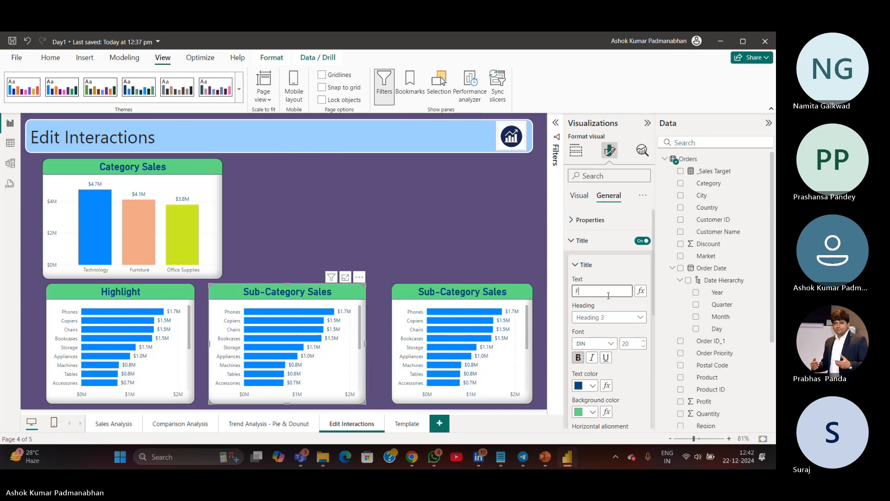
type("ilter")
Rename the right bottom chart's title to None
left_click(533, 301)
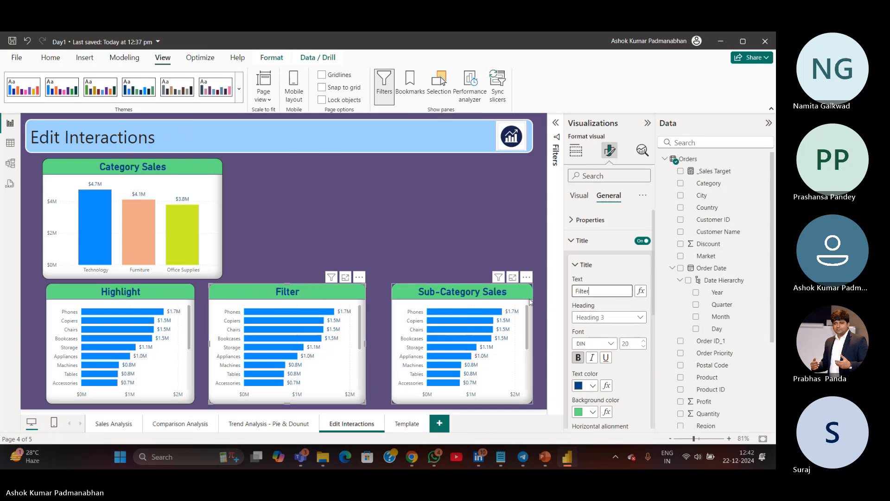
left_click(609, 292)
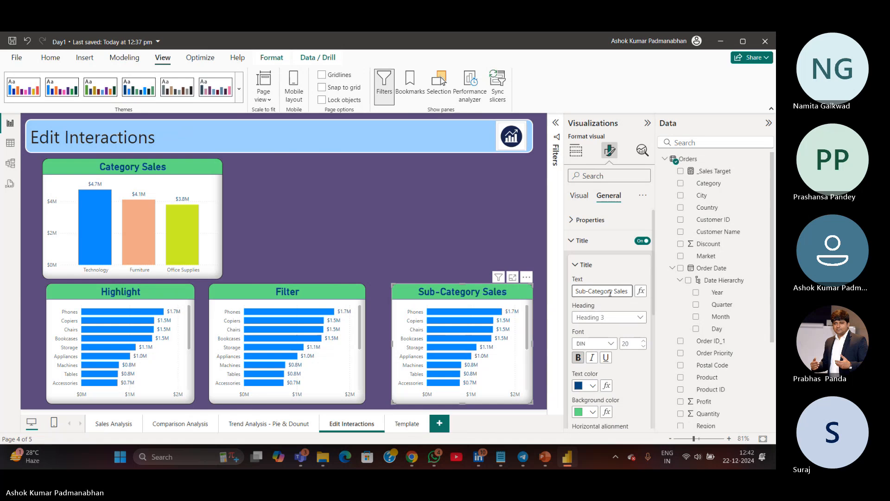
key("ctrl+a")
type("None")
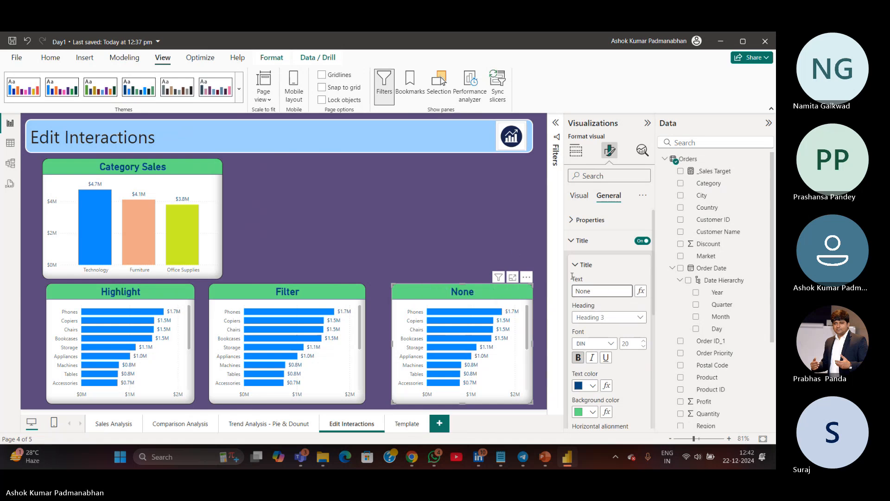
left_click(516, 251)
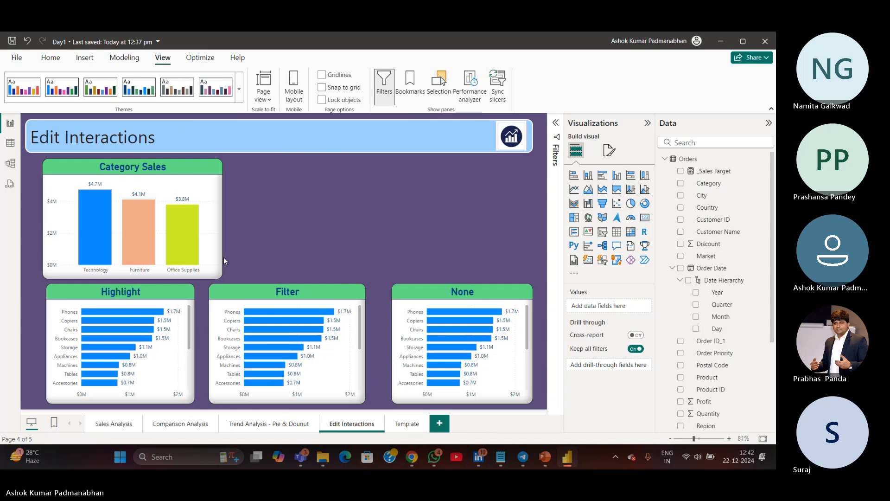
Extend the page heading text box to read "Edit Interactions - Highlight, Filter & None"
left_click(227, 141)
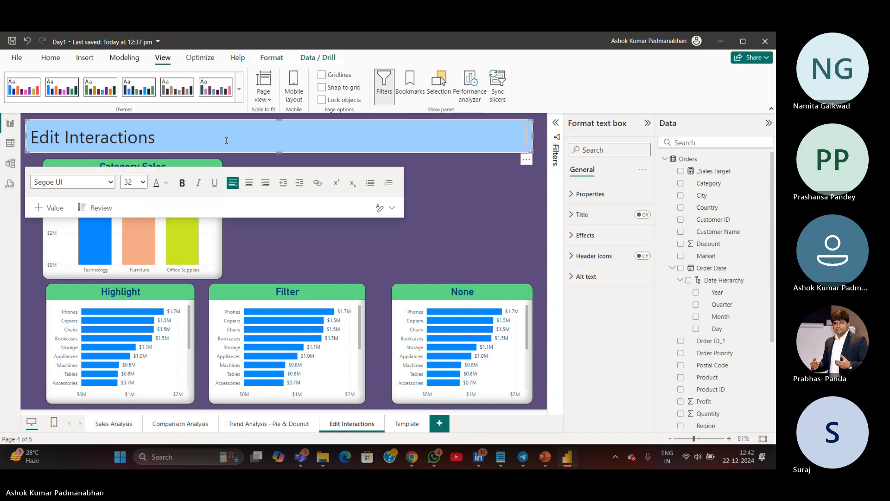
type("- Highlight, Filt")
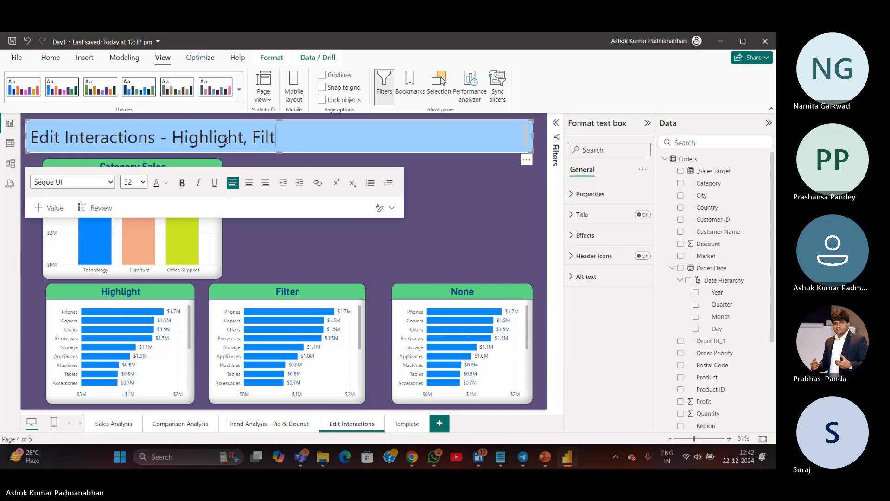
type("er & None")
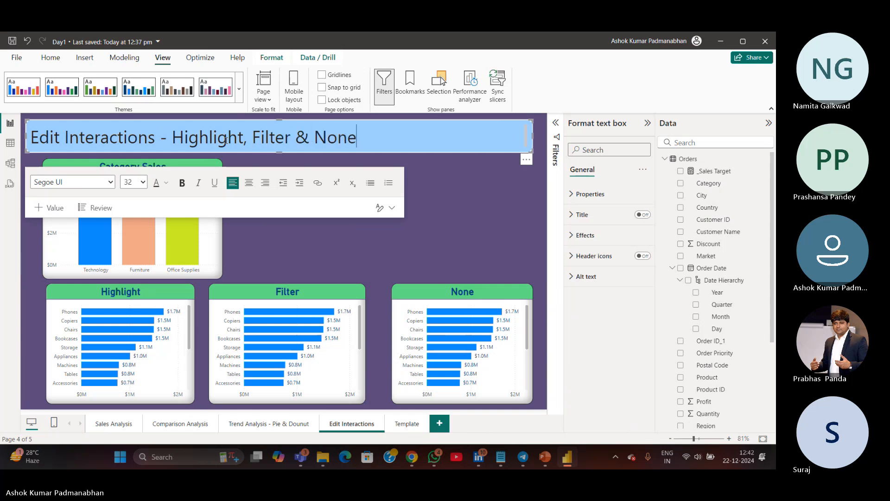
left_click(328, 258)
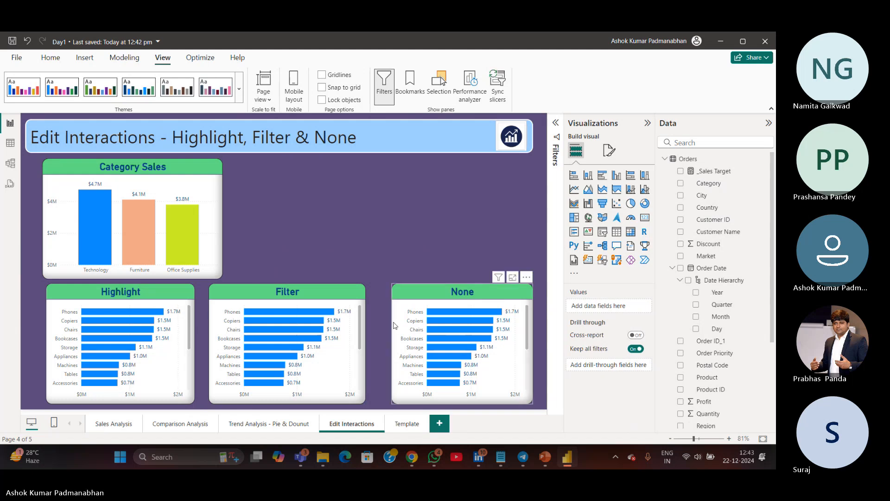
Shift the Filter chart slightly right and narrow the Category Sales chart to match the Highlight chart's width
left_click_drag(333, 401, 342, 401)
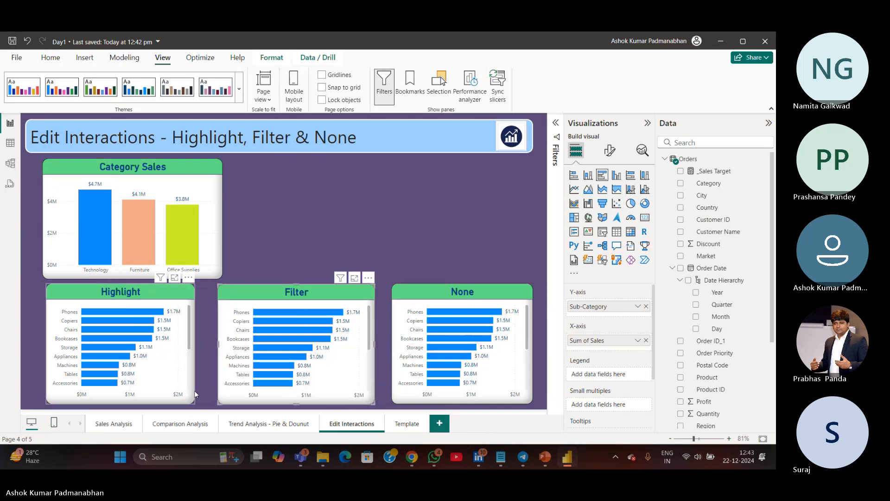
left_click(188, 299)
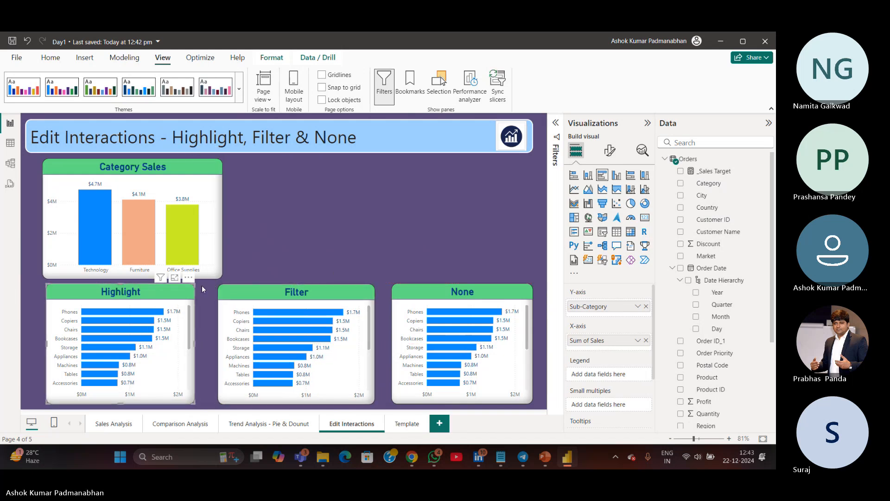
left_click(205, 278)
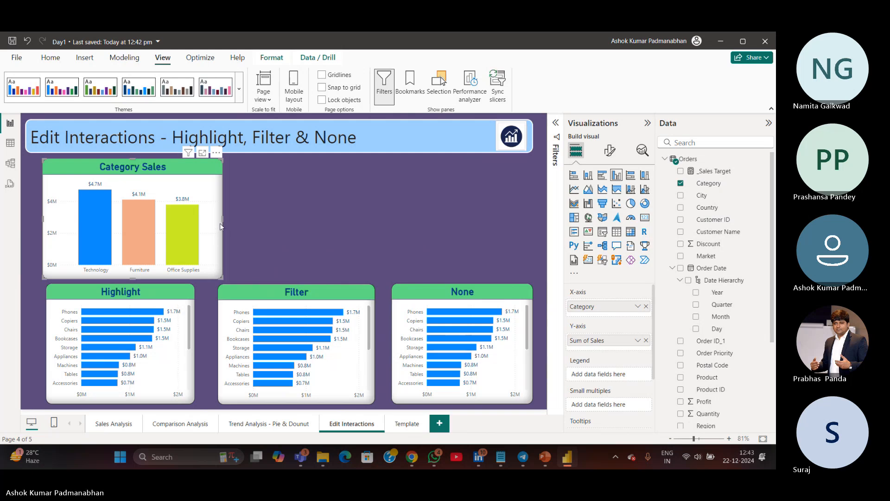
left_click_drag(221, 223, 195, 224)
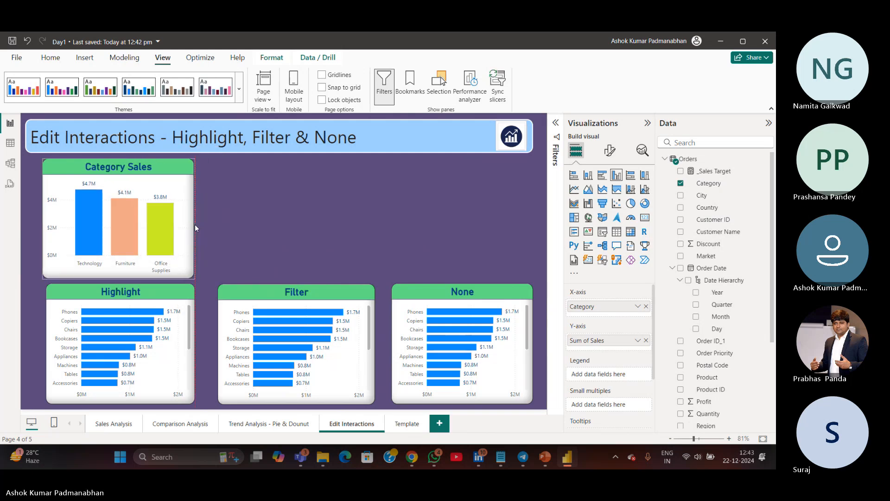
left_click(224, 229)
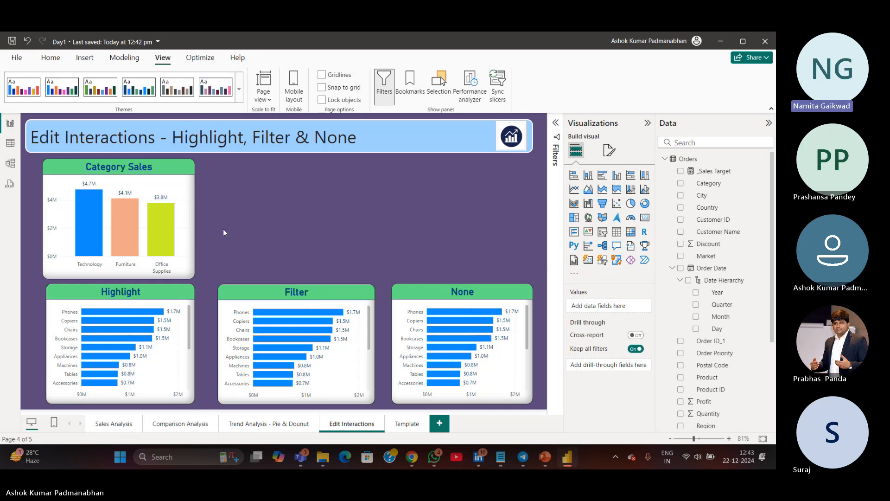
Select the Technology and Office Supplies bars on Category Sales to test how the three charts respond
left_click(93, 236)
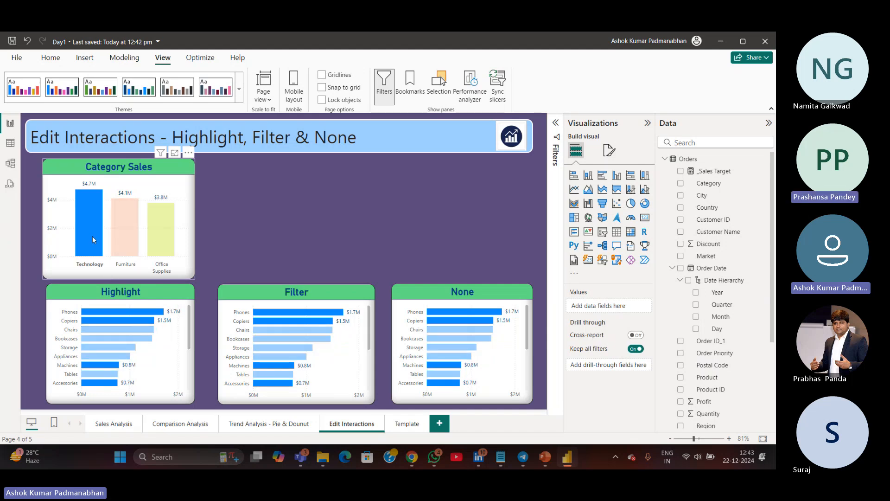
left_click(126, 242)
left_click(163, 245)
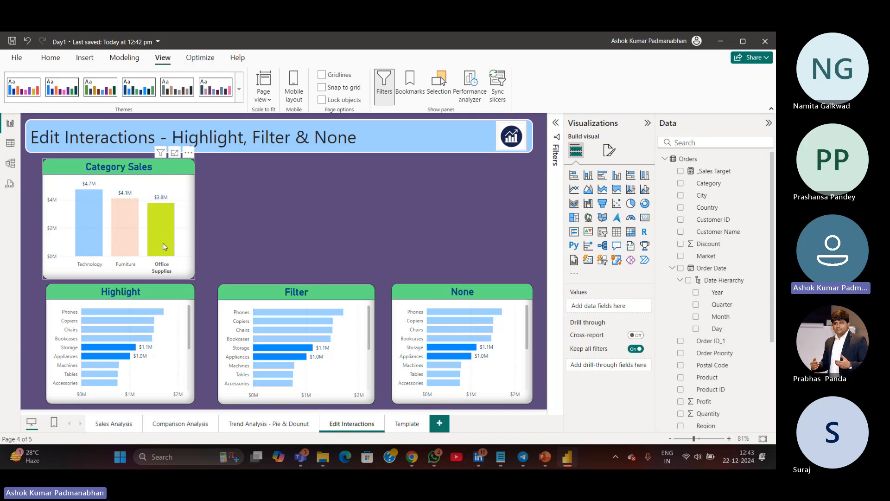
left_click(163, 243)
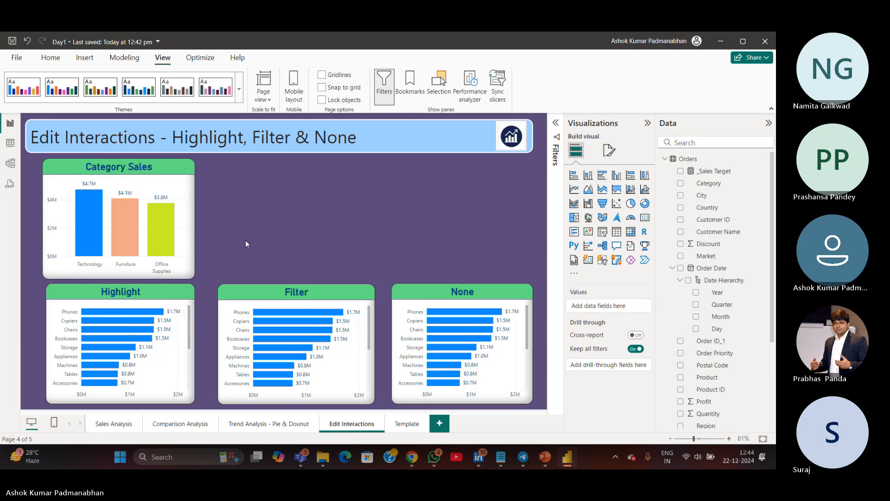
Switch to the KPIs.txt notes in Notepad and add an "Edit Interactions" line beneath Sync Slicers
left_click(502, 454)
key("Return")
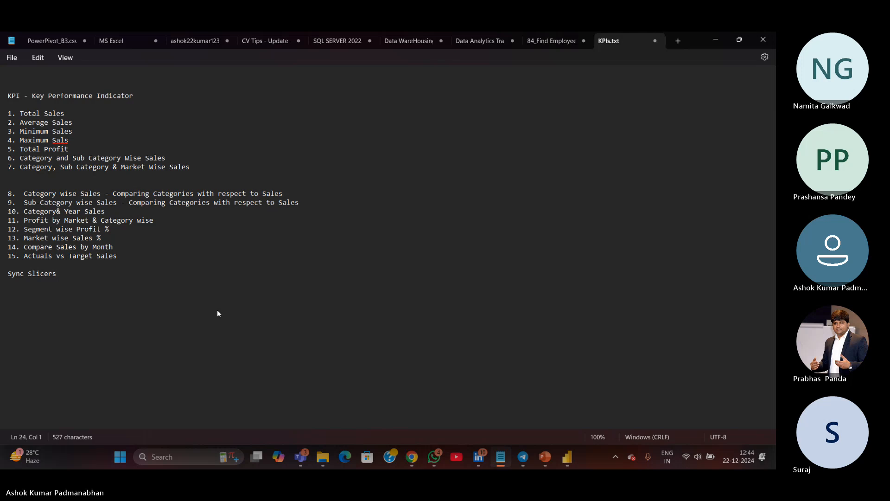
type("Edit Interactions")
Add a "Power BI Functionalities:" heading line above Sync Slicers in the KPIs notes
key("Home")
key("Return")
key("Up")
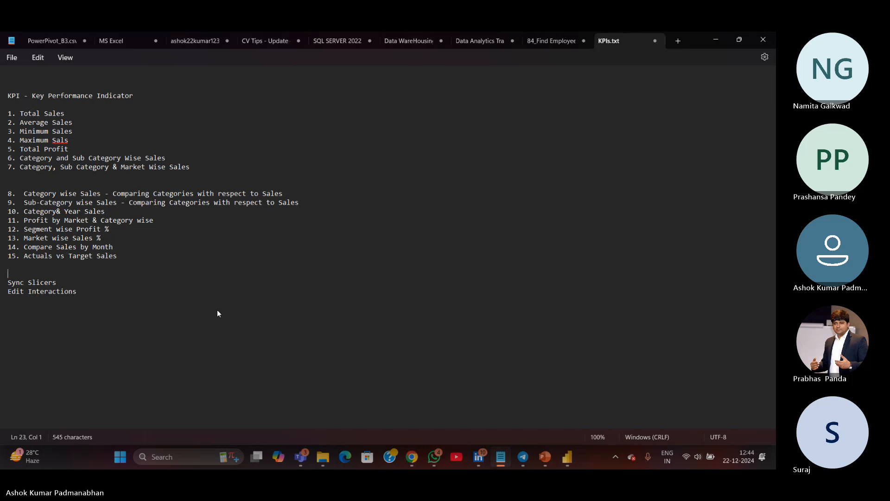
type("Functionalitie")
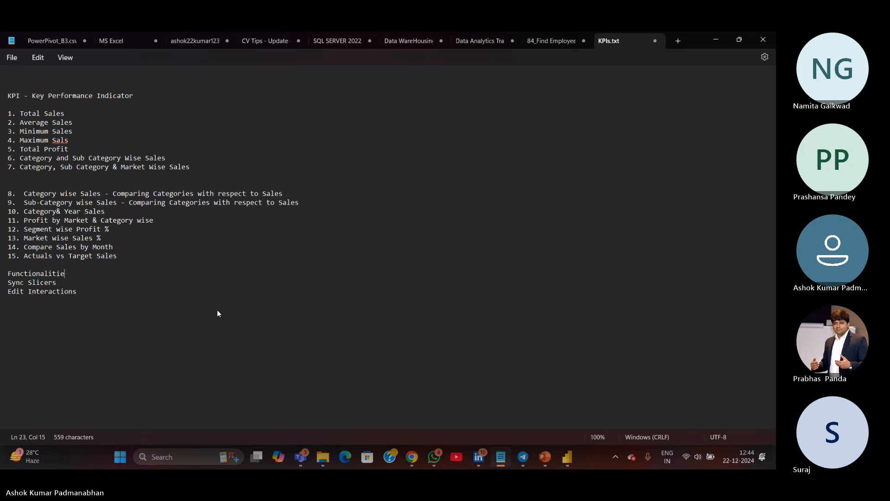
type("s:")
key("Home")
type("Power BI")
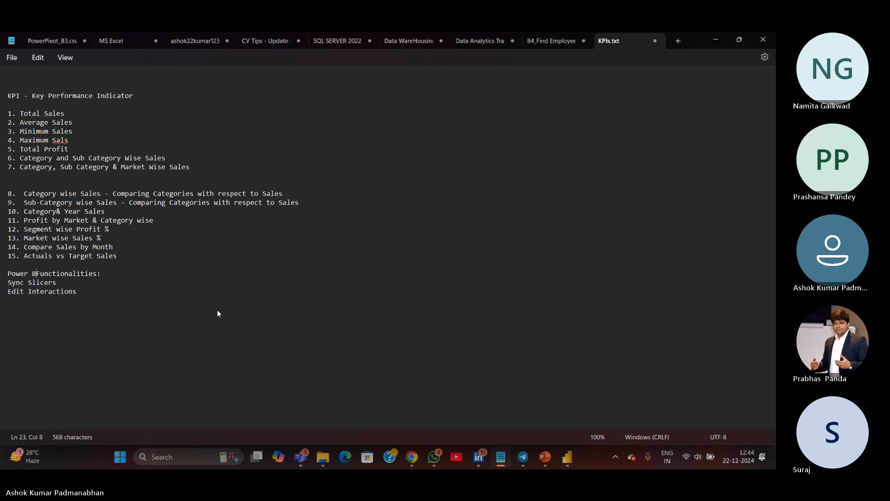
Number the Sync Slicers and Edit Interactions lines as 1. and 2. under that heading
key("Down")
key("Down")
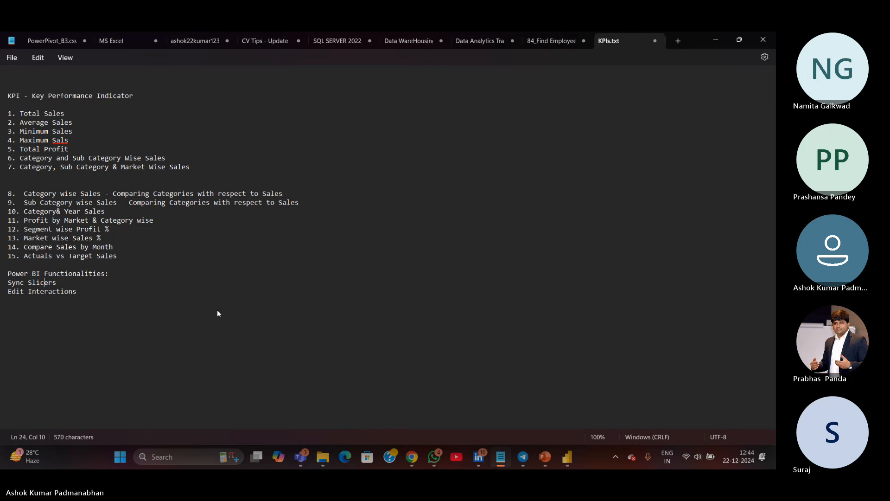
key("Home")
type("1. ")
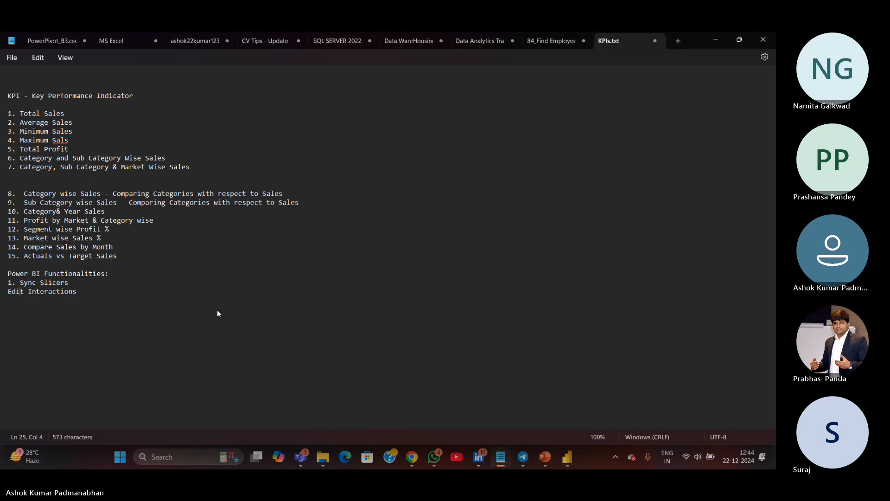
type("2.")
Return to Power BI and select the Technology bar on Category Sales to see how the three lower charts respond by default
key("alt+Tab")
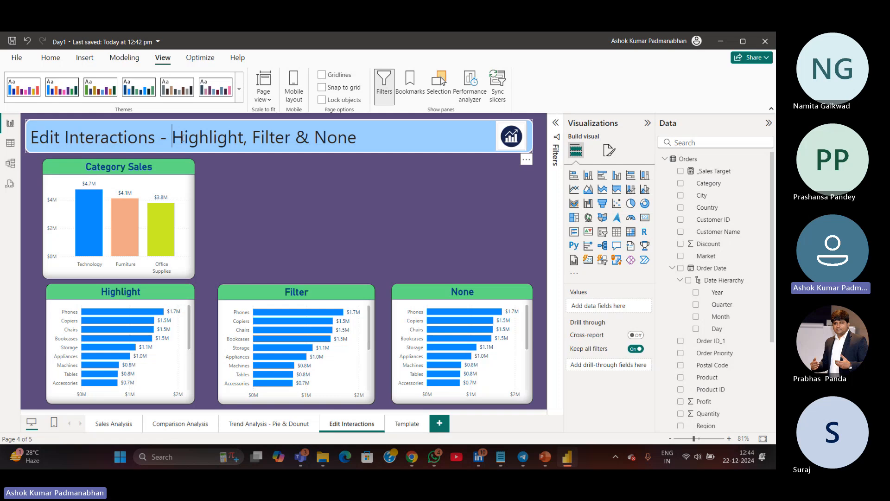
left_click_drag(172, 138, 357, 139)
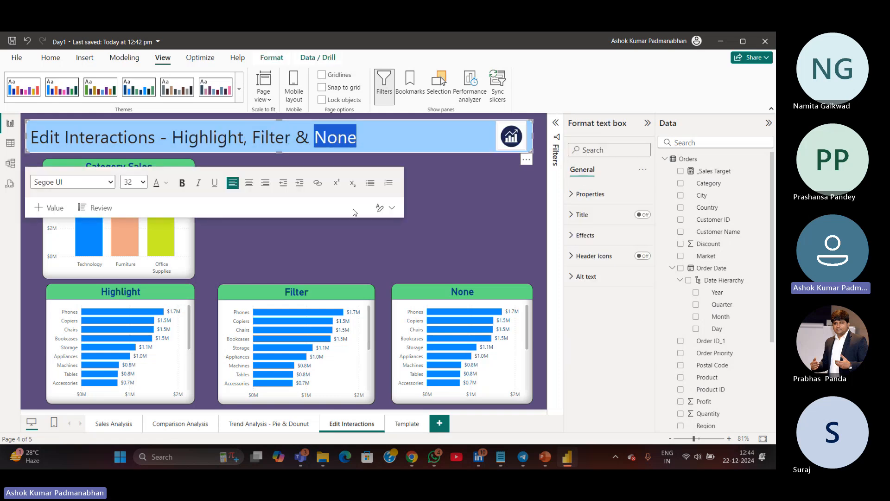
left_click(350, 245)
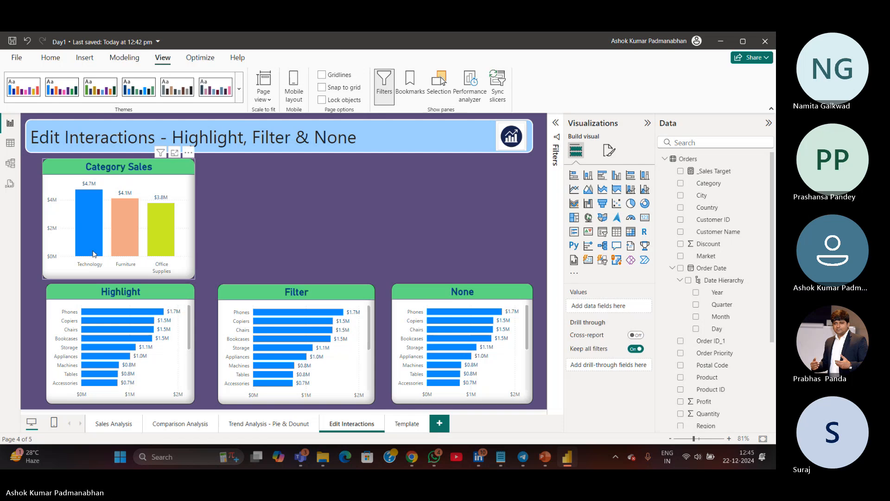
mouse_move(94, 216)
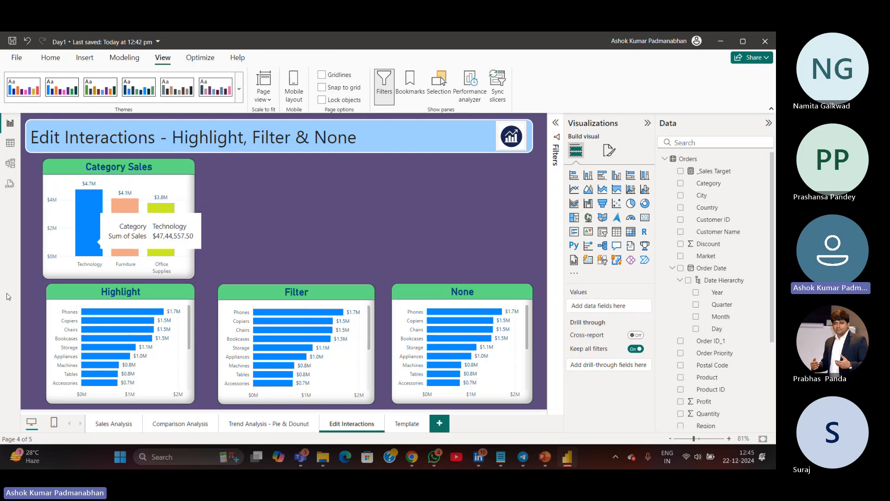
left_click_drag(38, 283, 558, 412)
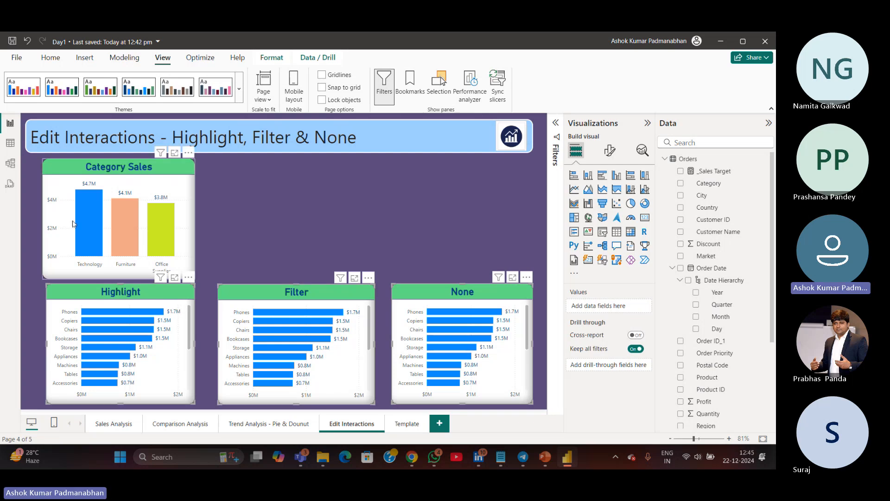
left_click(87, 212)
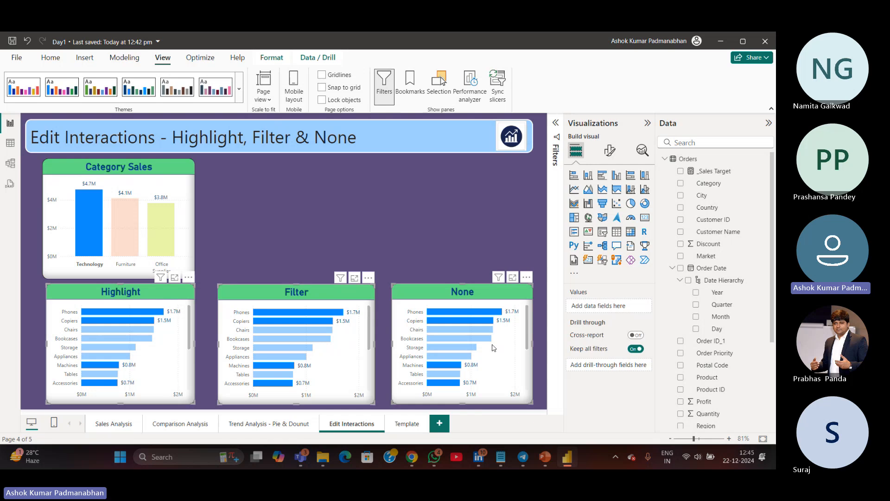
left_click(88, 208)
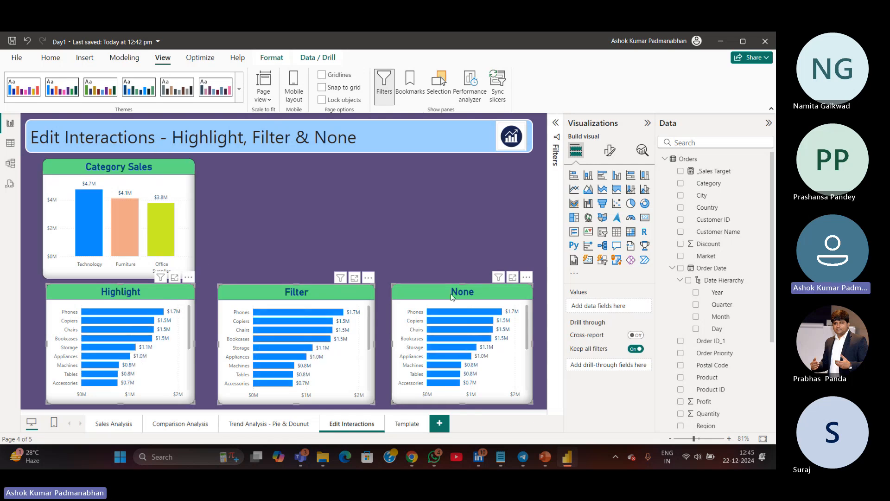
Turn on Edit interactions for Category Sales and set the None, Filter and Highlight charts to no interaction
left_click_drag(358, 138, 316, 139)
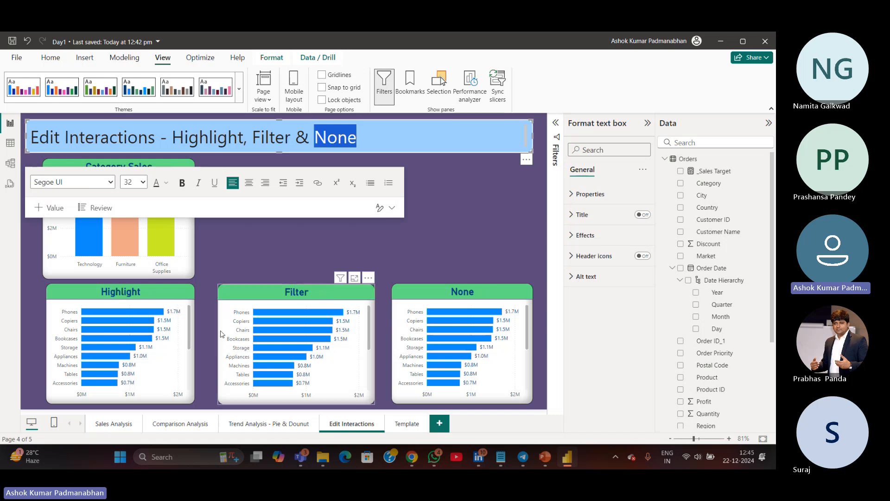
left_click(38, 300)
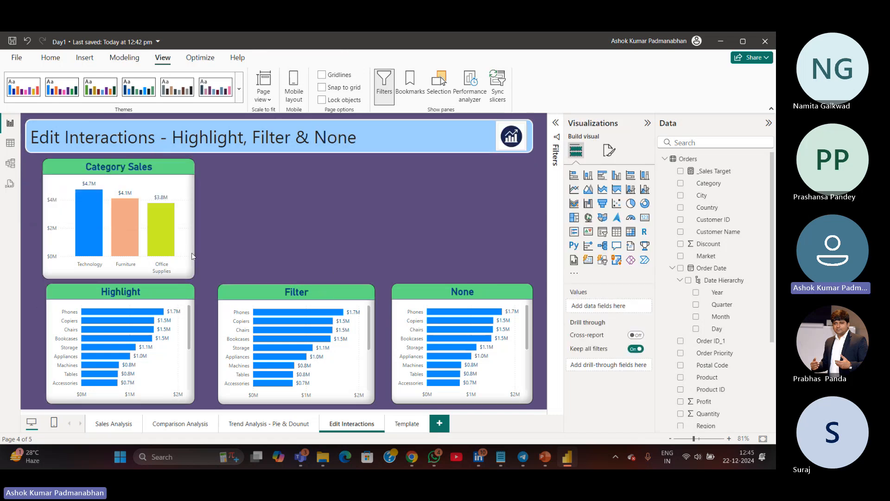
left_click(189, 275)
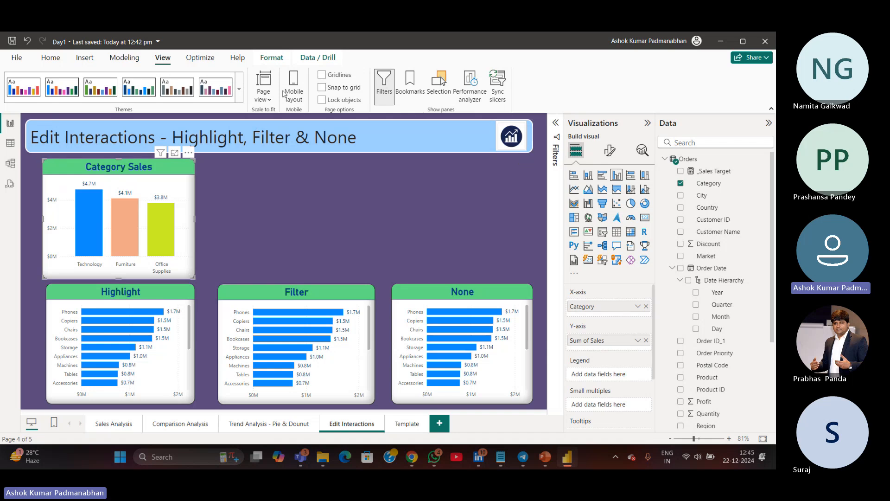
left_click(271, 57)
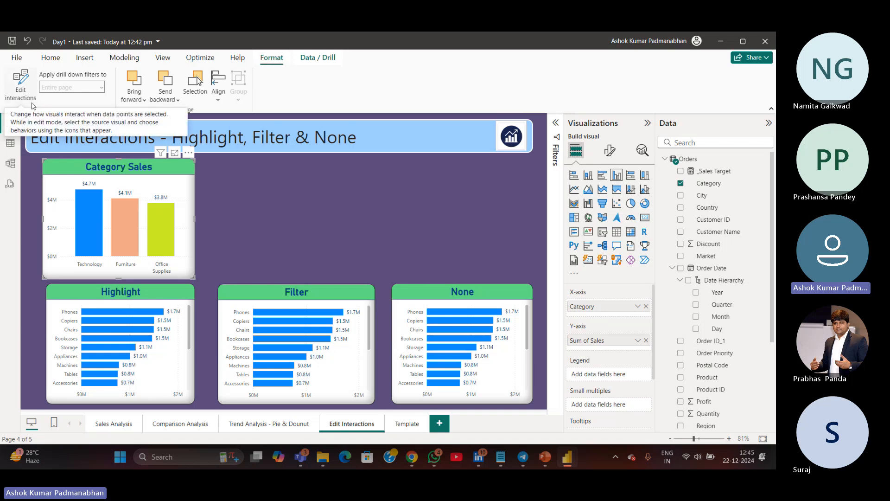
left_click(28, 99)
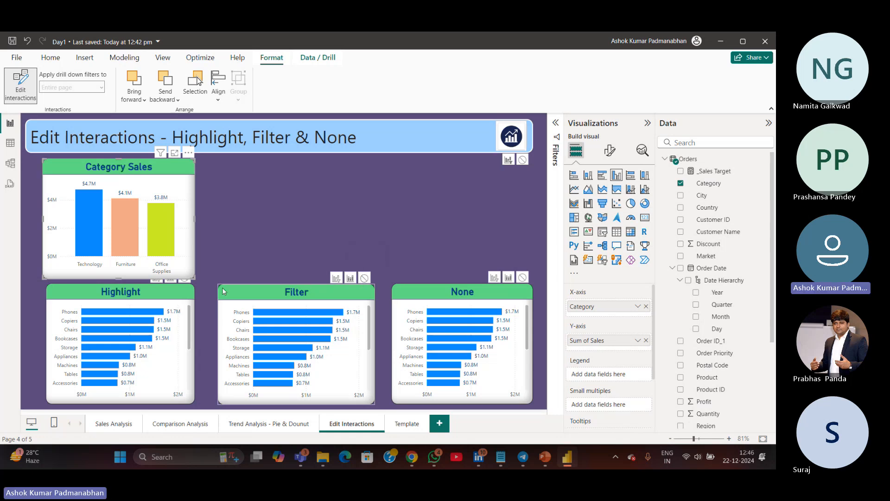
left_click(523, 277)
left_click(364, 278)
left_click(185, 279)
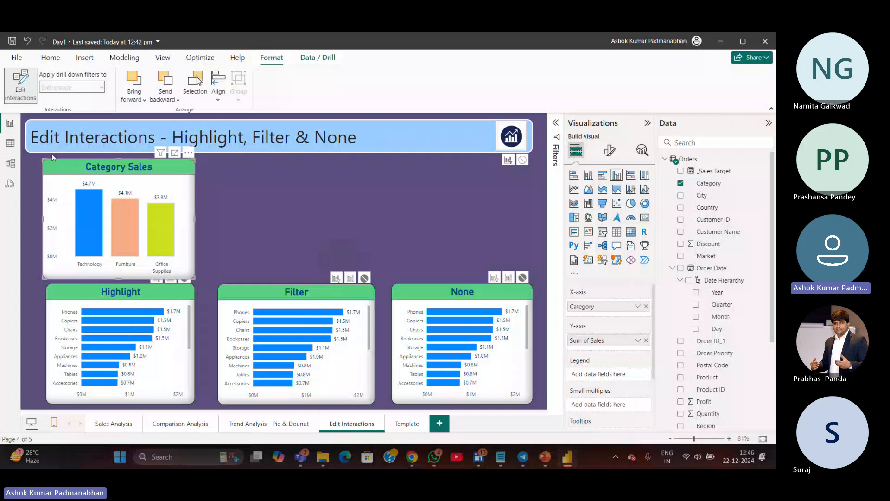
Turn off Edit interactions and select the Furniture, Office Supplies and Technology bars to test the lower charts' responses
left_click(28, 90)
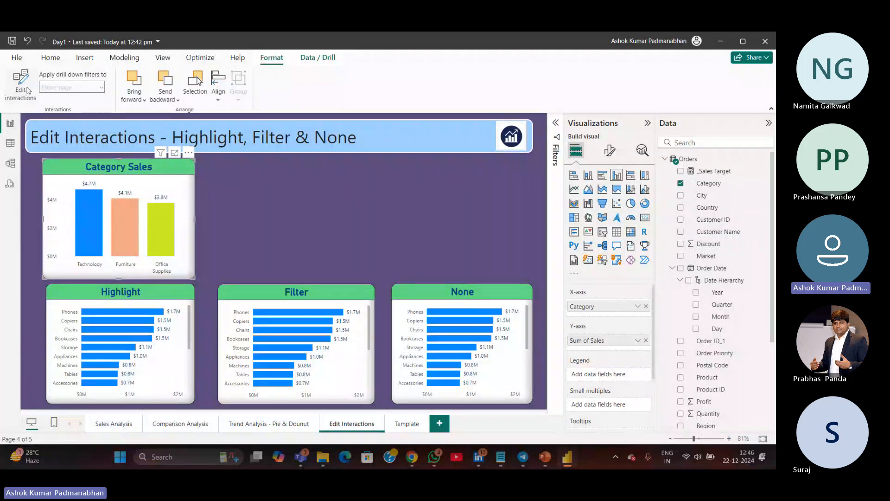
mouse_move(130, 227)
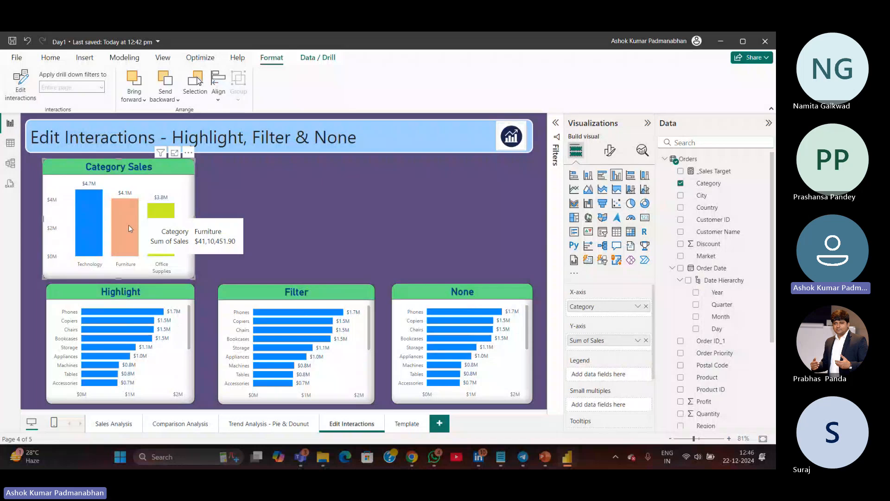
left_click(130, 227)
left_click(129, 224)
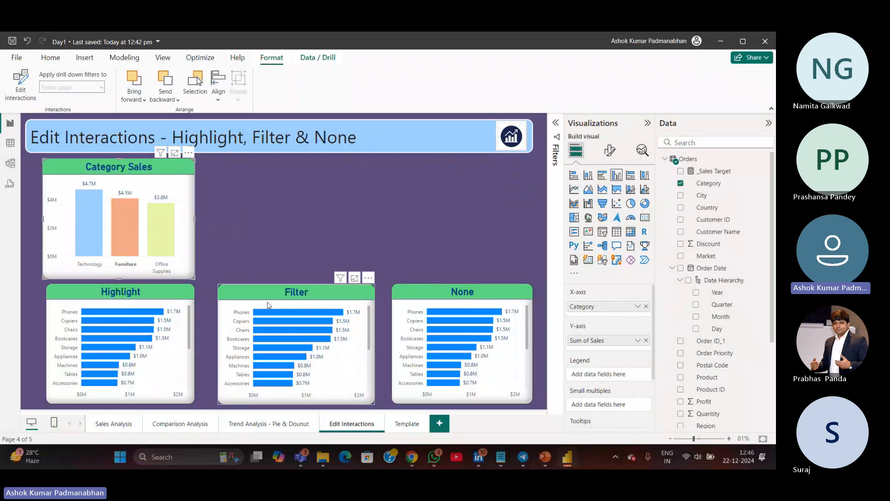
left_click(163, 227)
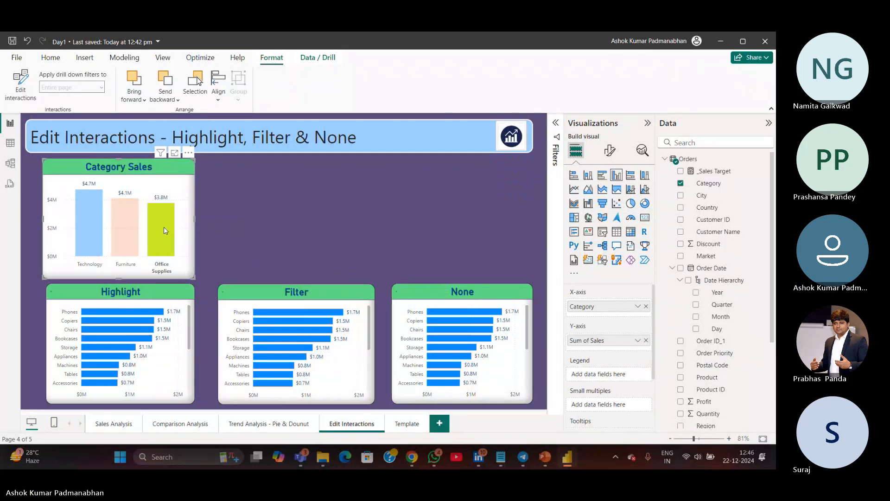
left_click(82, 219)
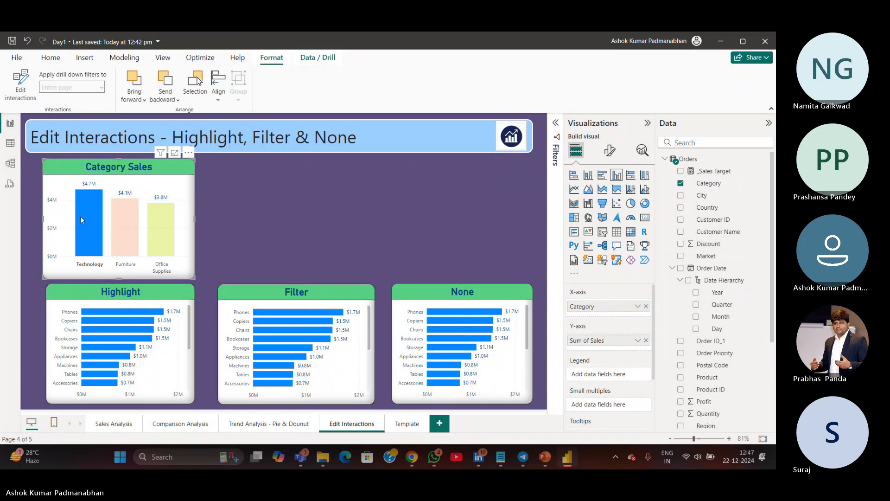
left_click(97, 223)
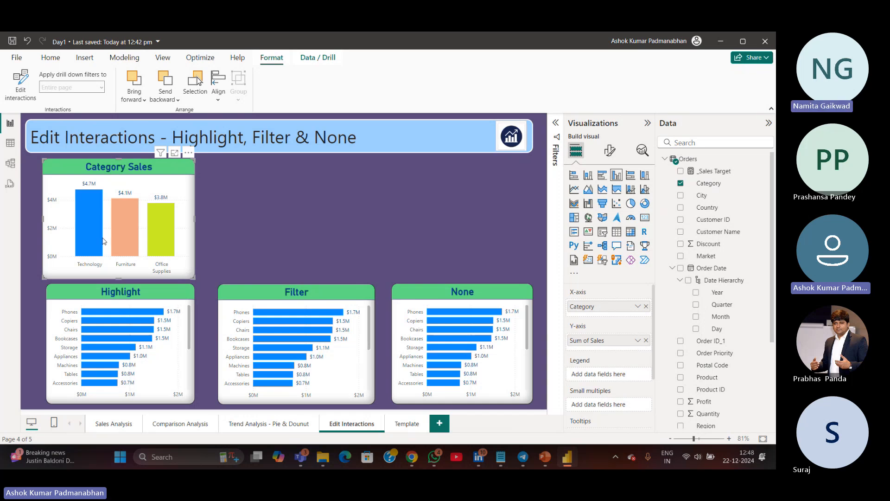
Undo the interaction changes and reopen Edit interactions with Category Sales selected
mouse_move(96, 238)
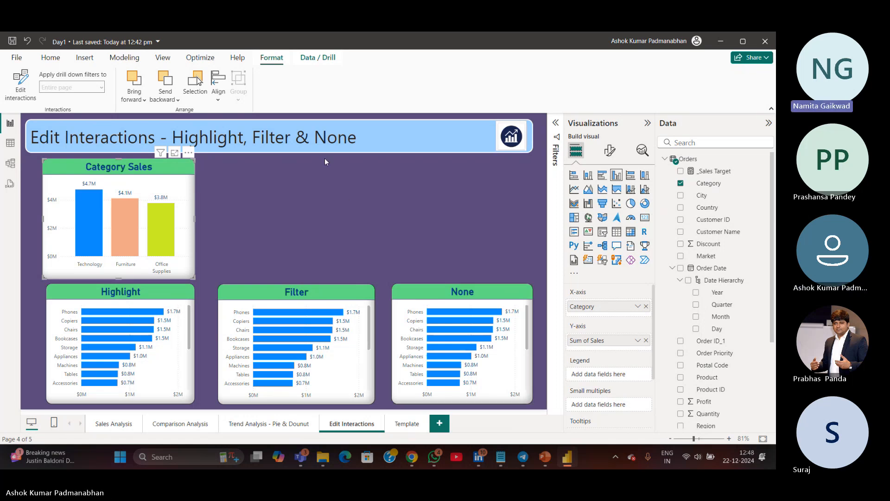
left_click_drag(315, 139, 359, 146)
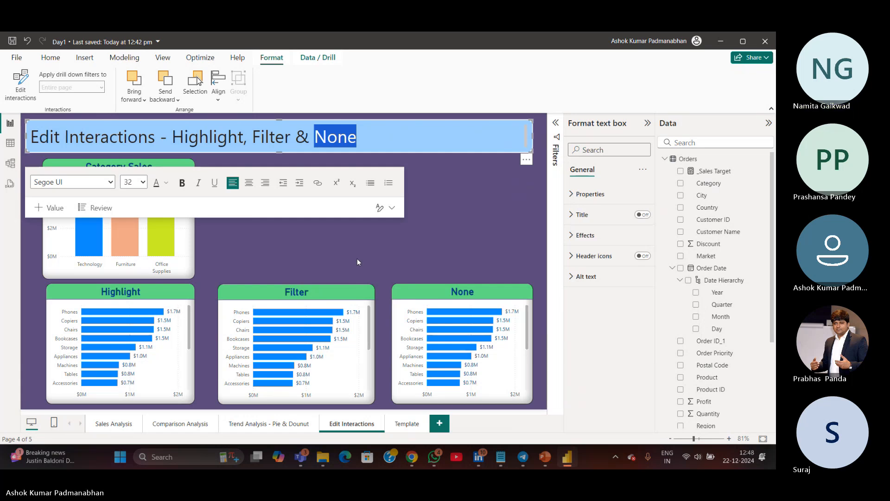
left_click(194, 232)
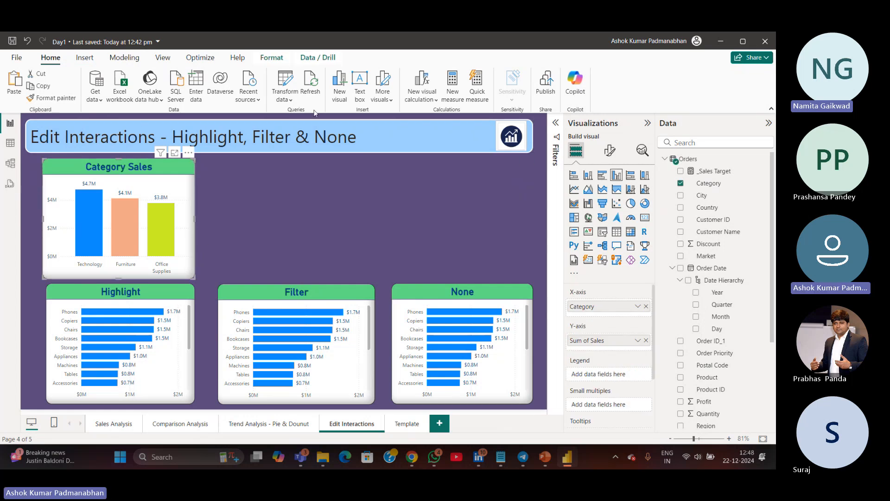
left_click(277, 60)
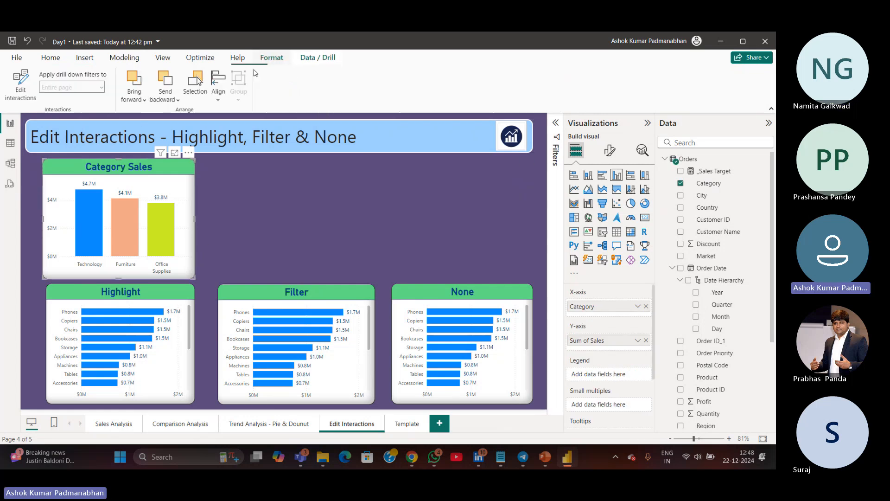
left_click(30, 92)
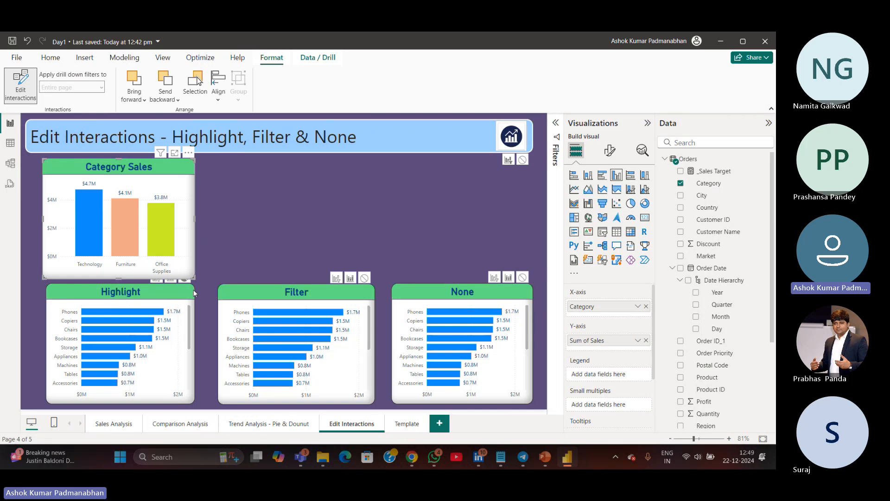
left_click(260, 263)
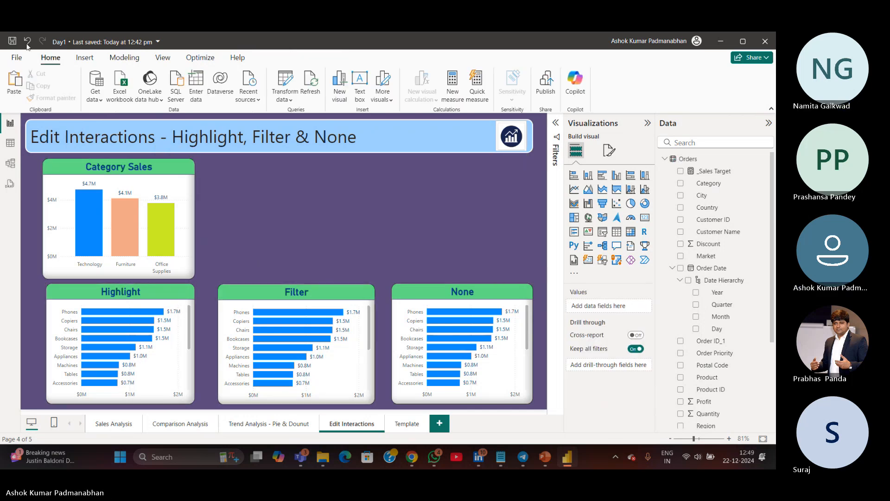
left_click(194, 64)
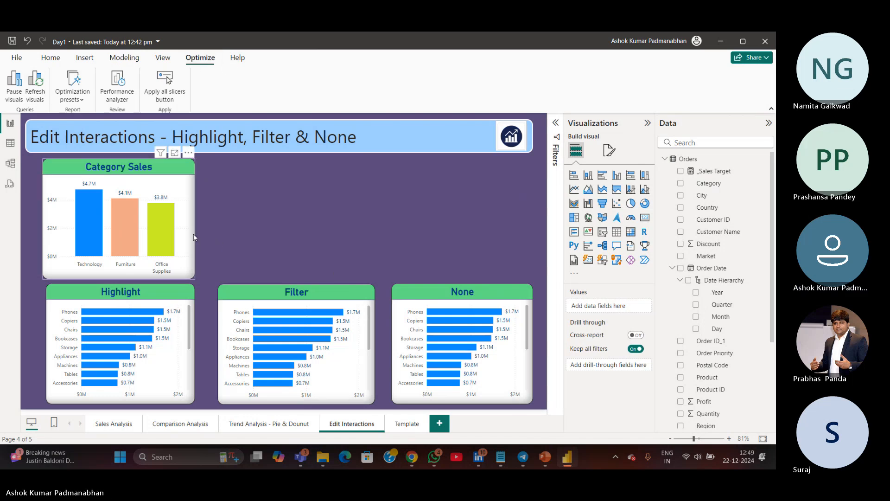
left_click(195, 220)
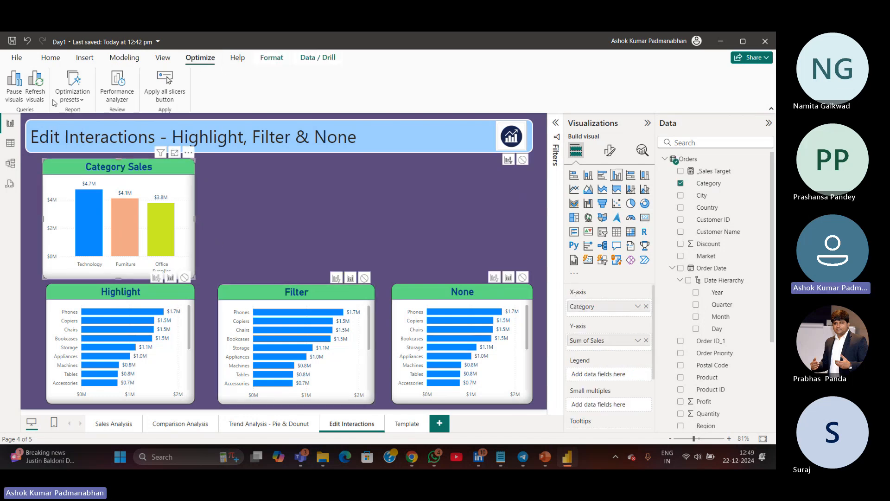
left_click(273, 61)
Select the Furniture bar and then the Technology bar to compare how the Highlight, Filter and None charts react
left_click(124, 216)
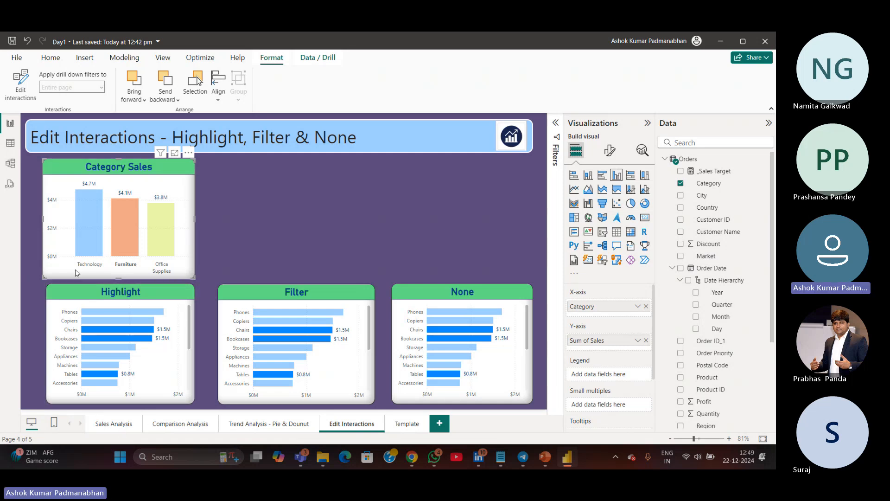
mouse_move(94, 248)
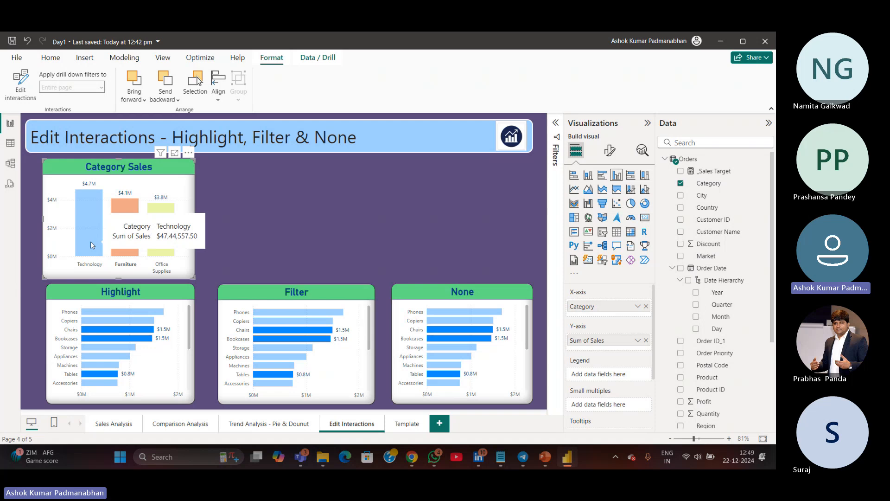
left_click(91, 245)
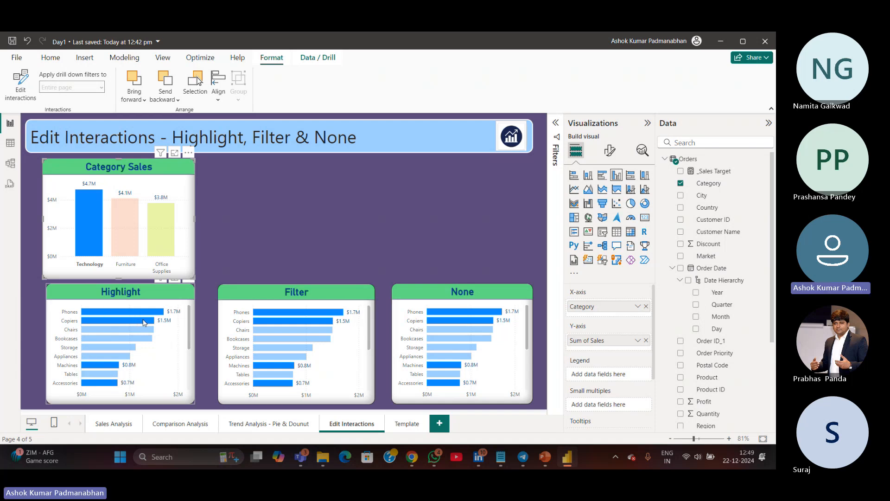
Turn on Edit interactions for Category Sales and set the None chart to None and the Filter chart to Filter
mouse_move(141, 334)
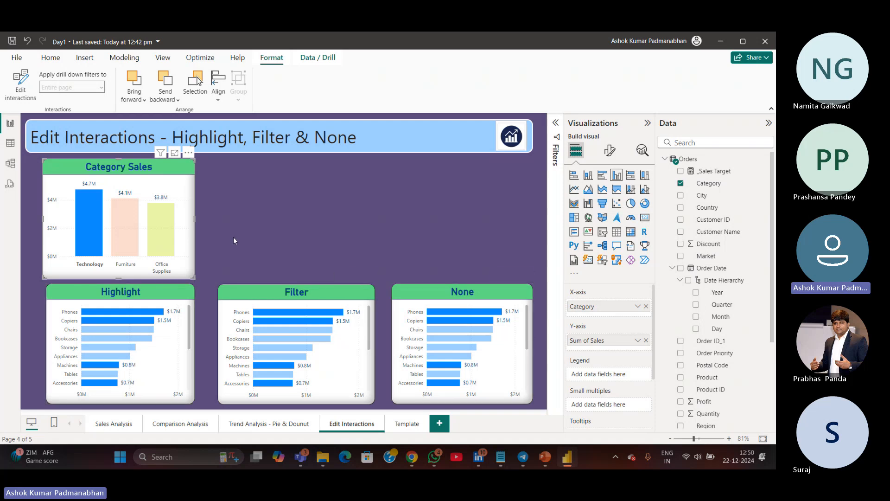
left_click(20, 86)
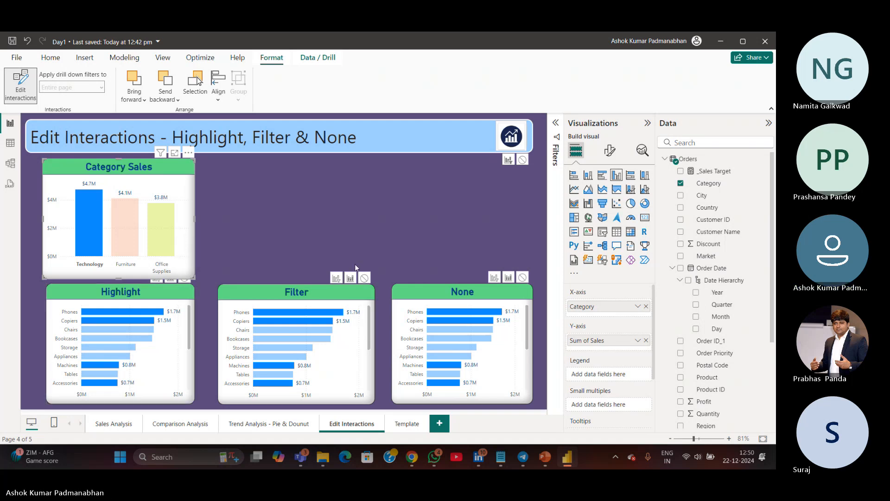
left_click(522, 277)
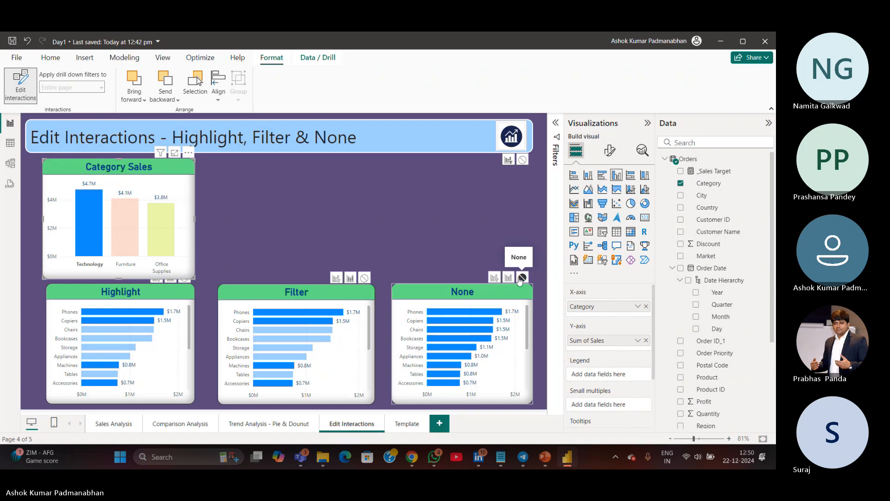
left_click(336, 278)
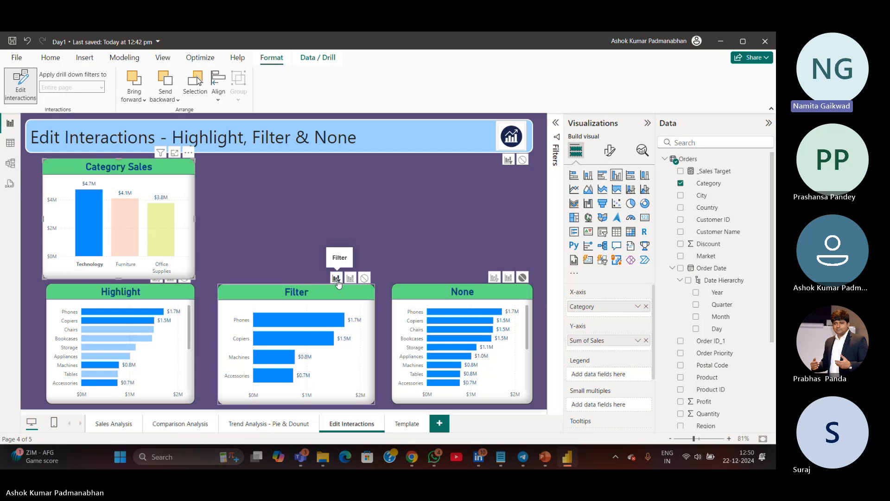
Select the Furniture and Office Supplies bars to compare the lower charts' responses, then save the report
left_click(128, 234)
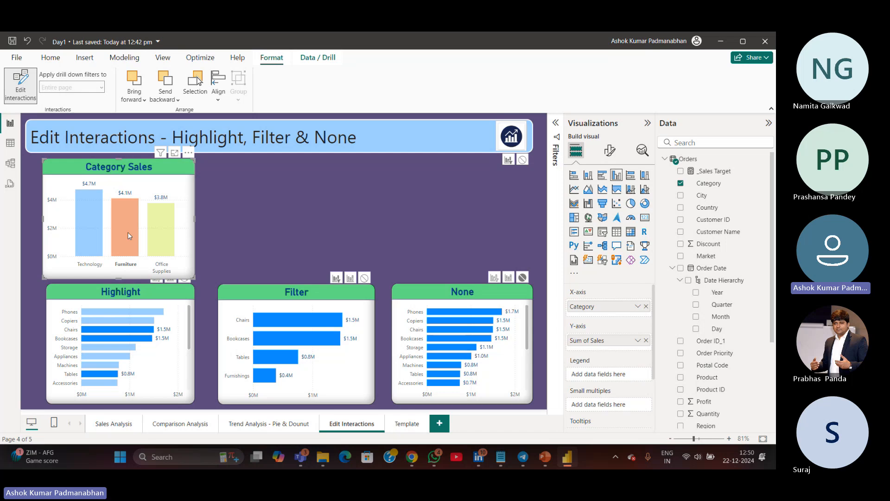
left_click(165, 228)
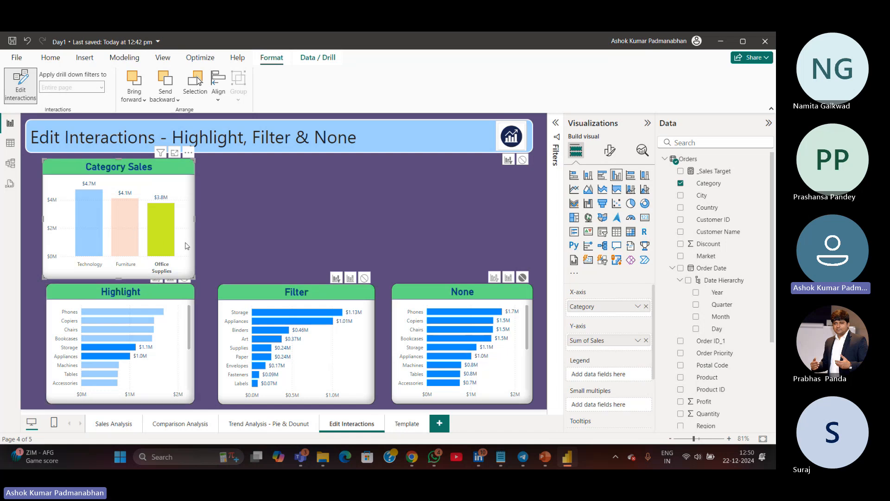
left_click(169, 239)
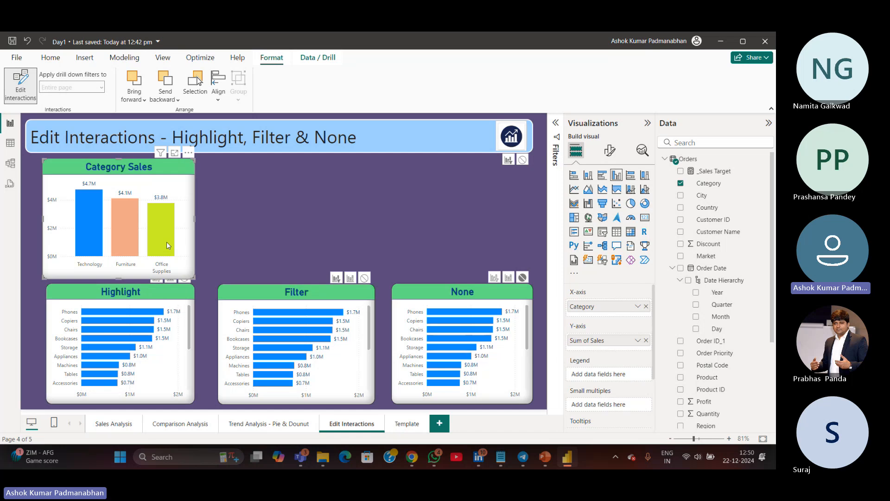
left_click(166, 241)
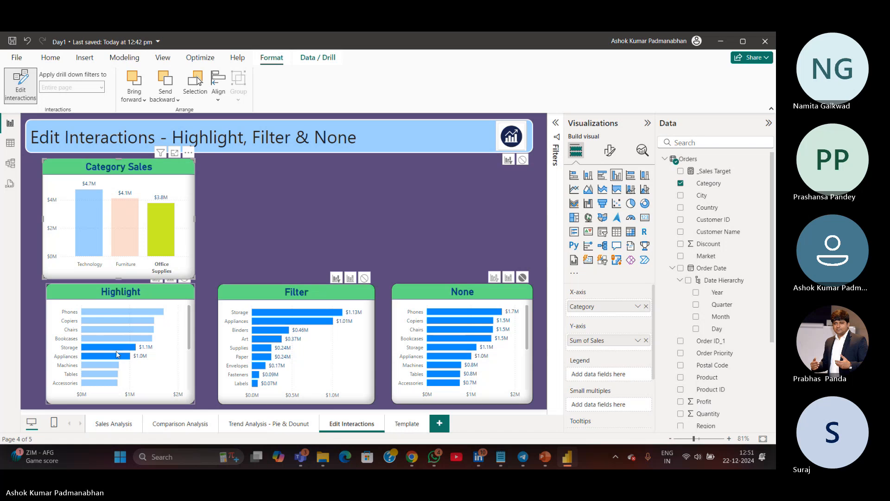
left_click(12, 41)
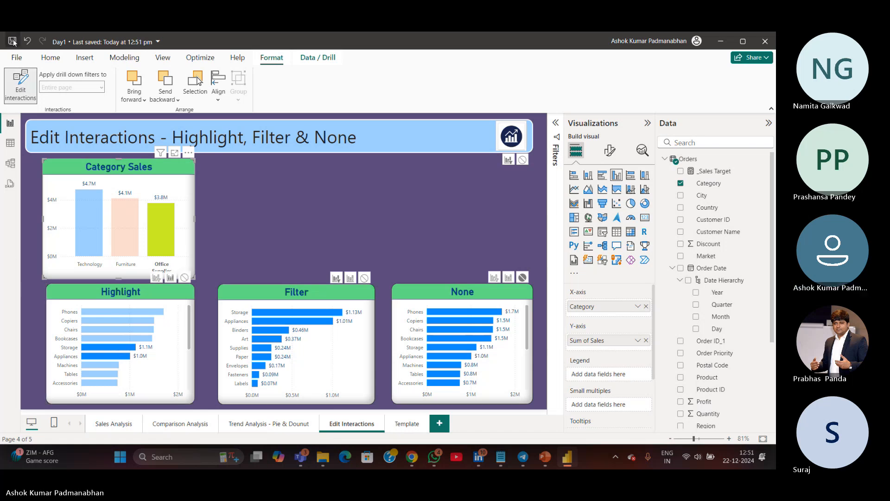
left_click(353, 200)
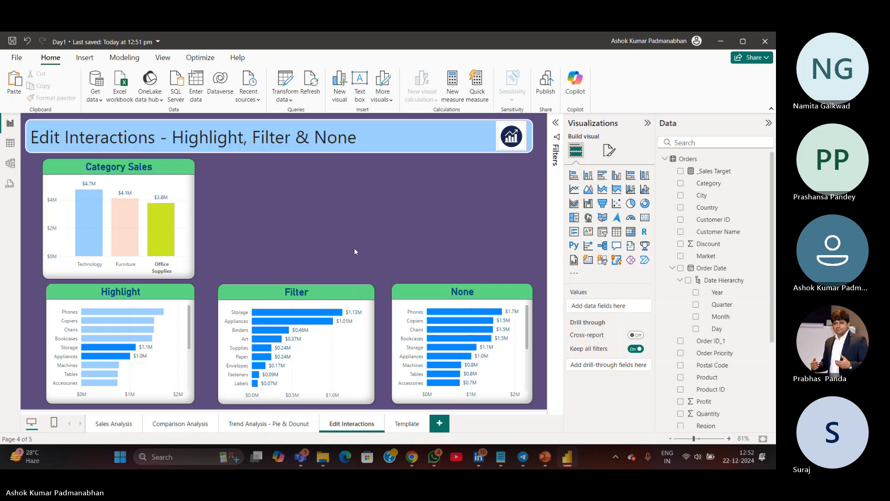
mouse_move(307, 460)
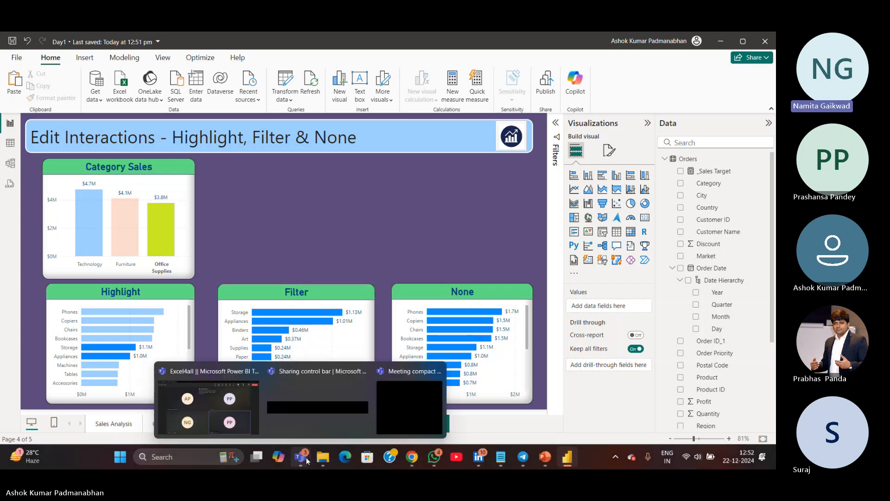
left_click(257, 414)
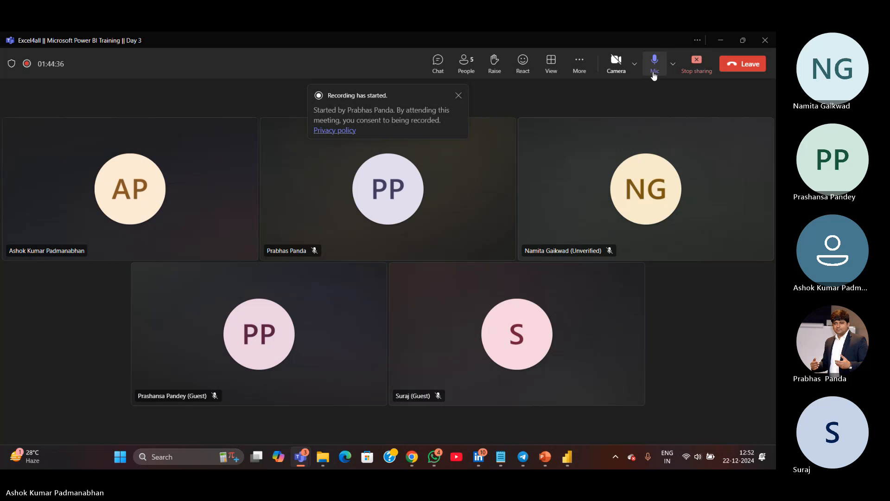
left_click(654, 74)
left_click(719, 41)
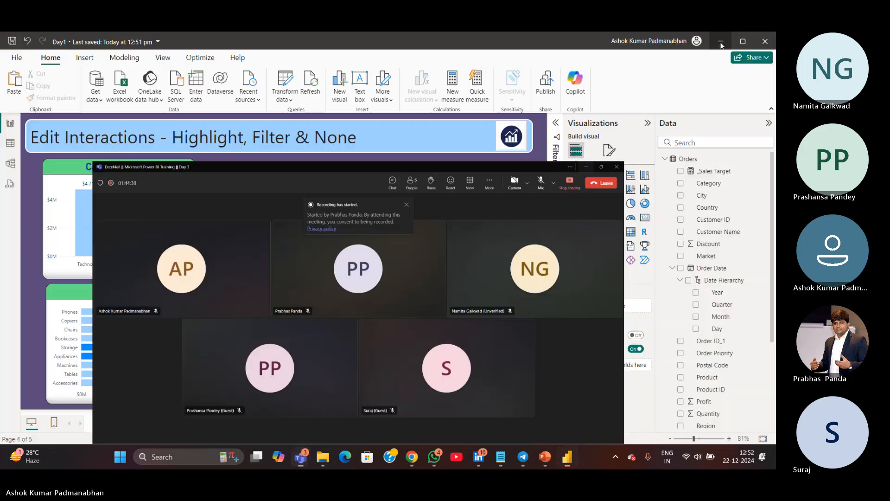
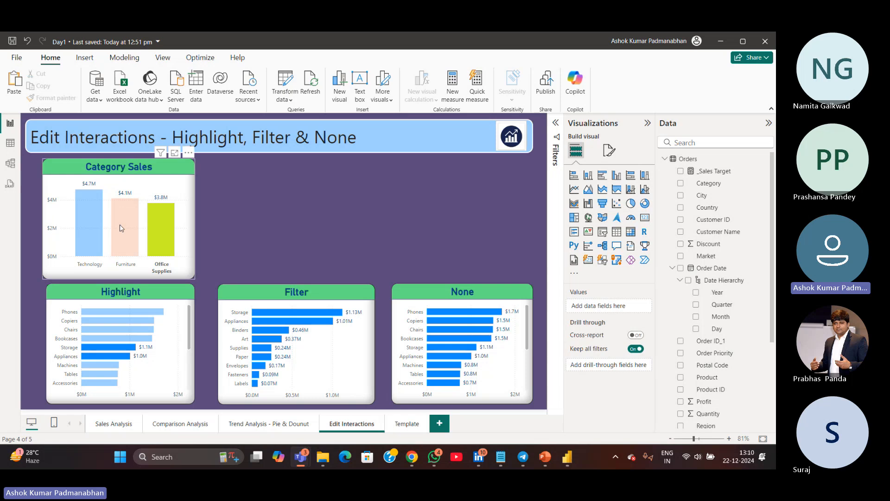
Select and clear category bars in the Category Sales chart to compare how the three lower charts respond
left_click(131, 233)
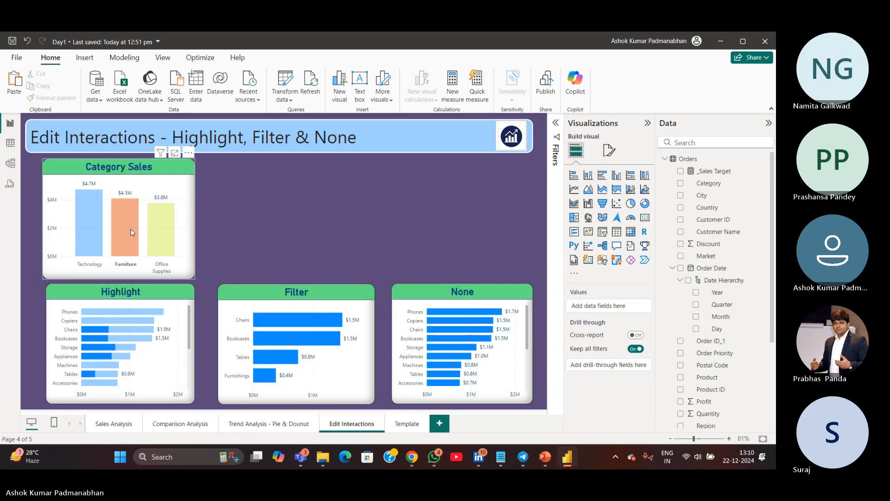
left_click(97, 236)
left_click(96, 236)
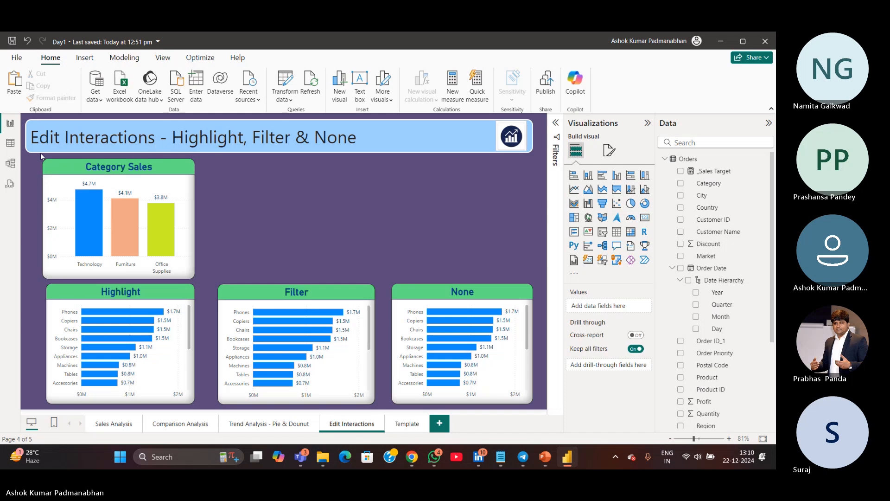
Move the page title box slightly to the right so it lines up with the charts below
left_click(28, 137)
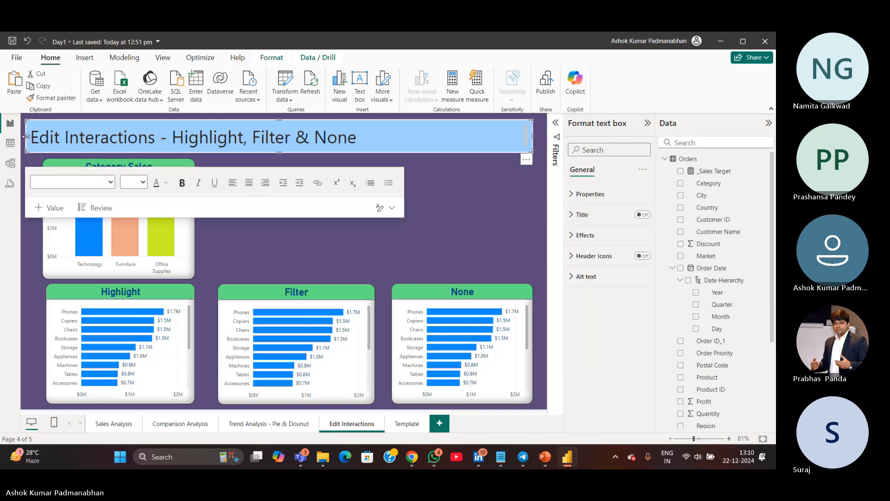
left_click_drag(26, 136, 36, 139)
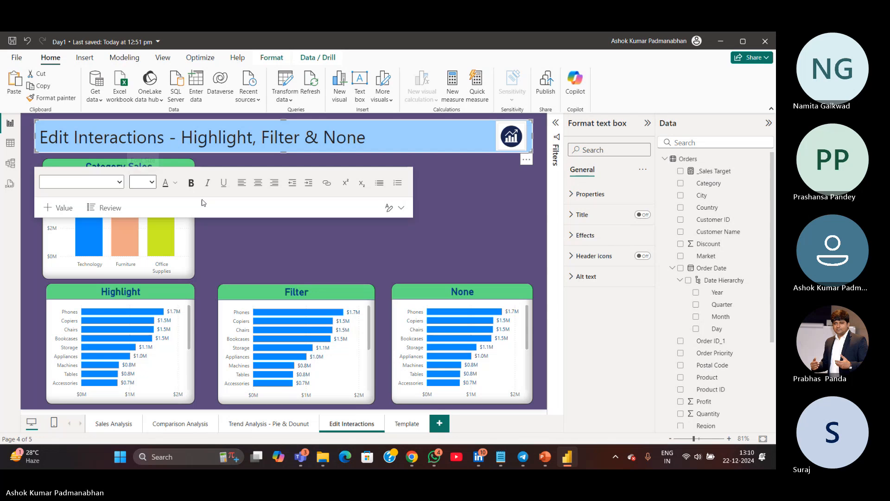
left_click(338, 262)
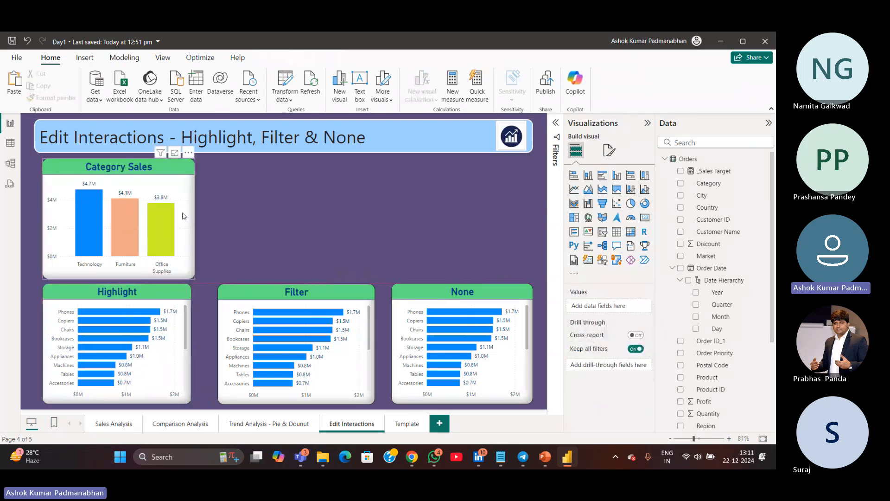
With the Filter chart selected, turn on Edit interactions and set Category Sales to None for it
left_click(361, 369)
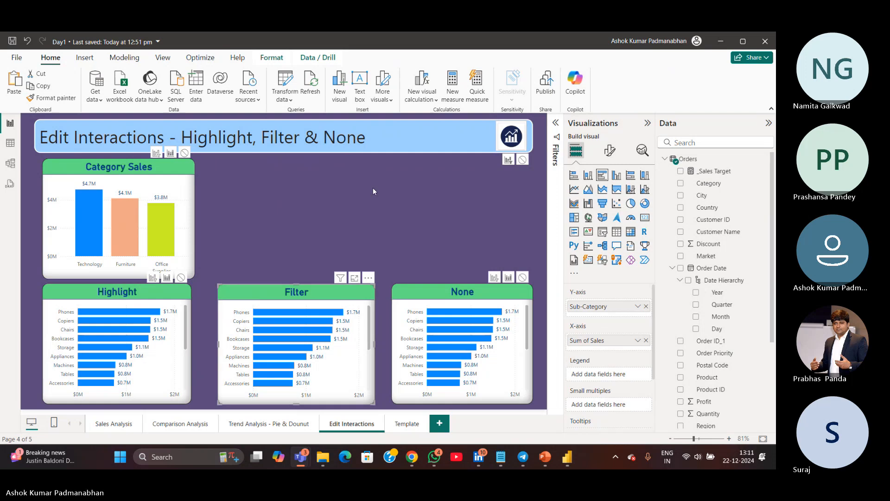
left_click(304, 293)
left_click(271, 57)
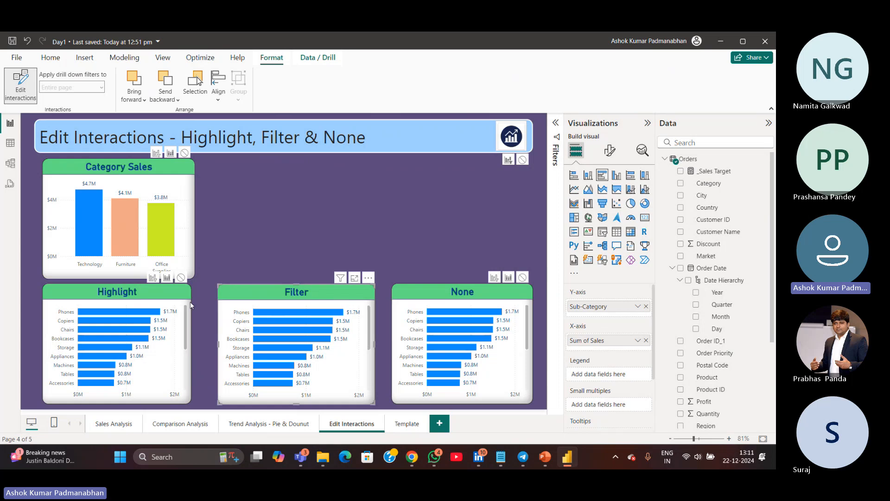
left_click(185, 153)
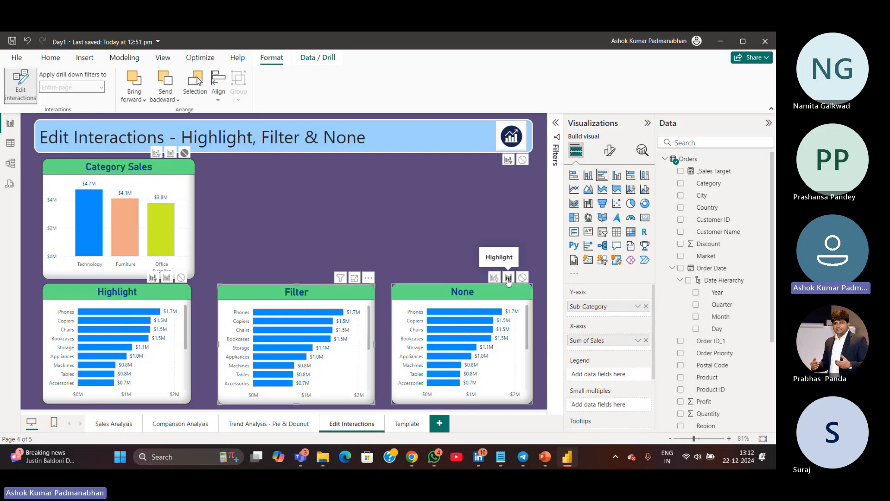
left_click(20, 84)
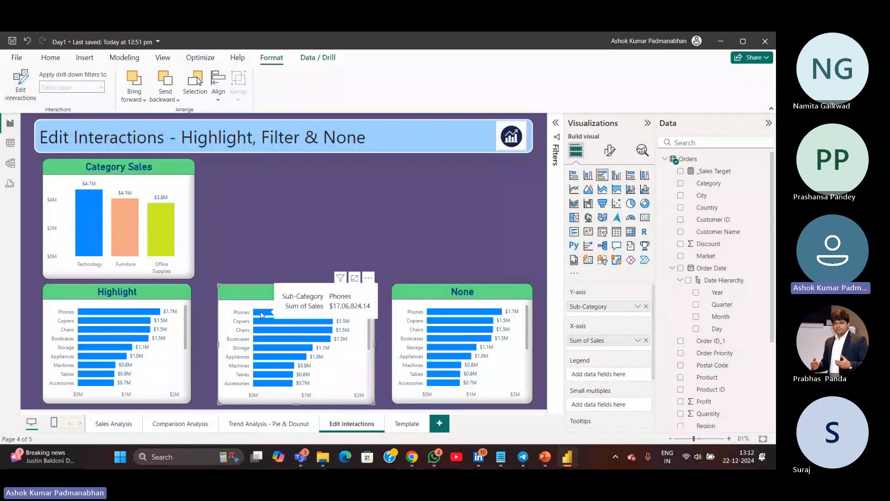
Select and clear bars in the Filter and Category Sales charts to test the updated interactions
left_click(261, 313)
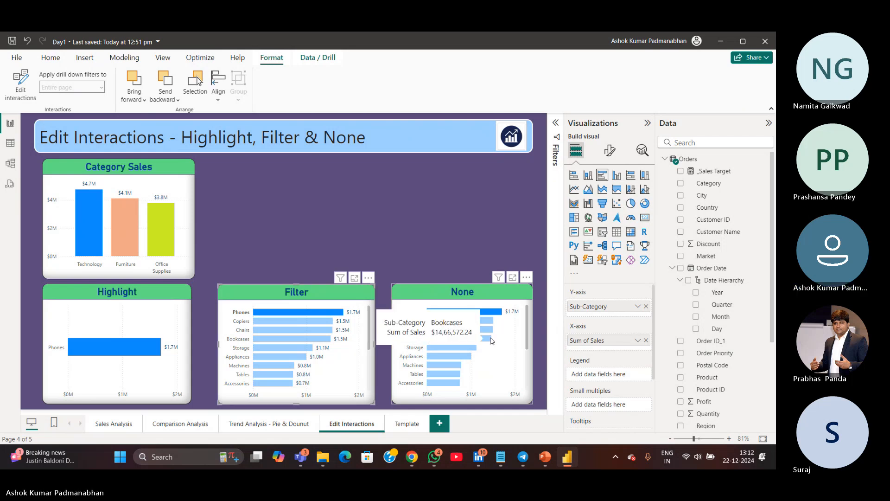
left_click(298, 313)
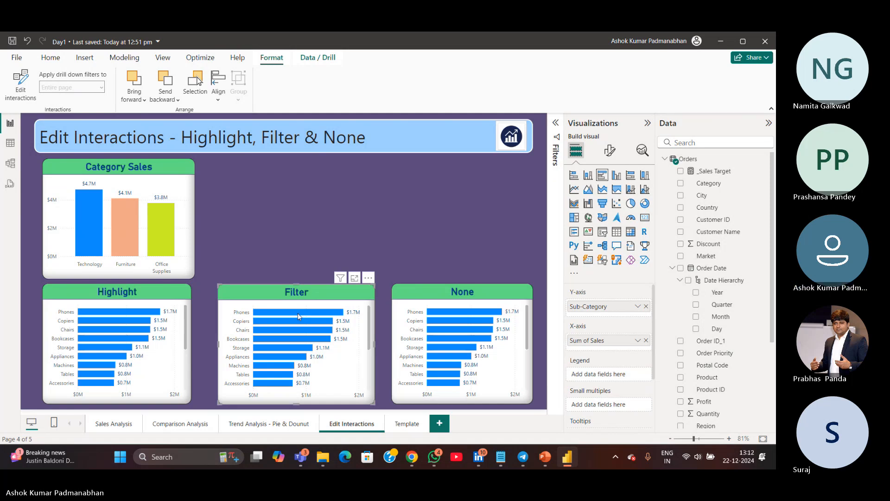
left_click(86, 216)
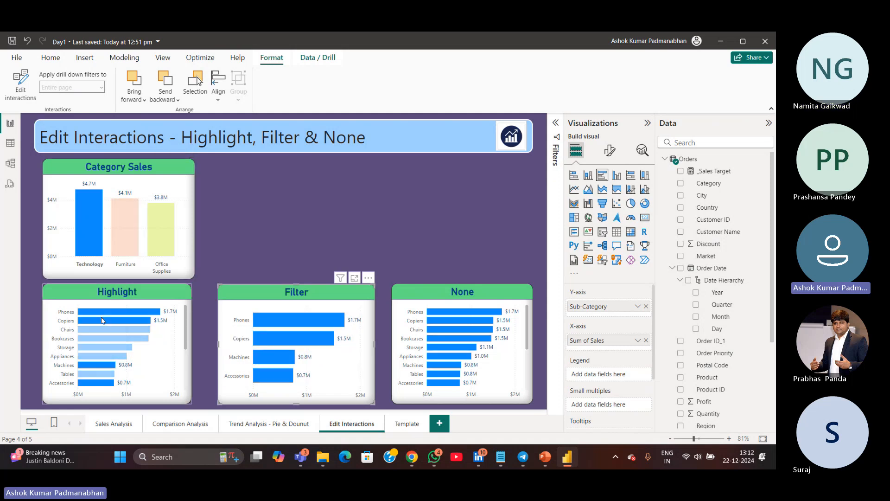
left_click(88, 219)
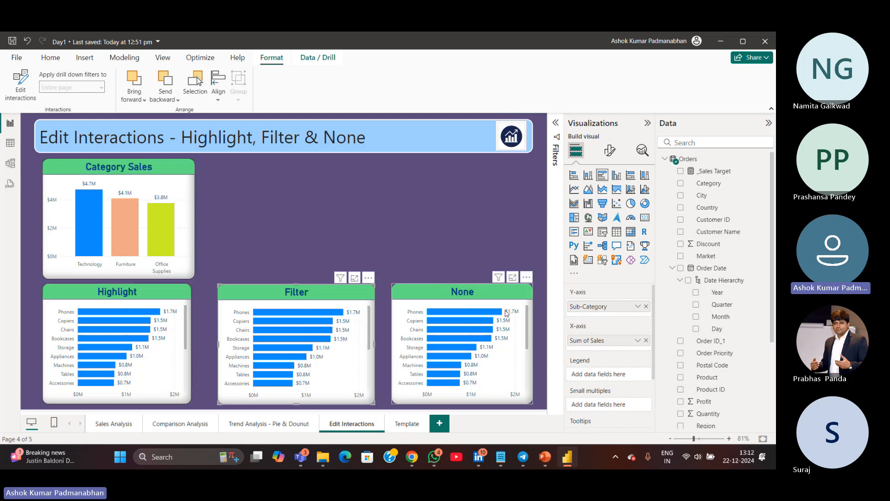
left_click(293, 339)
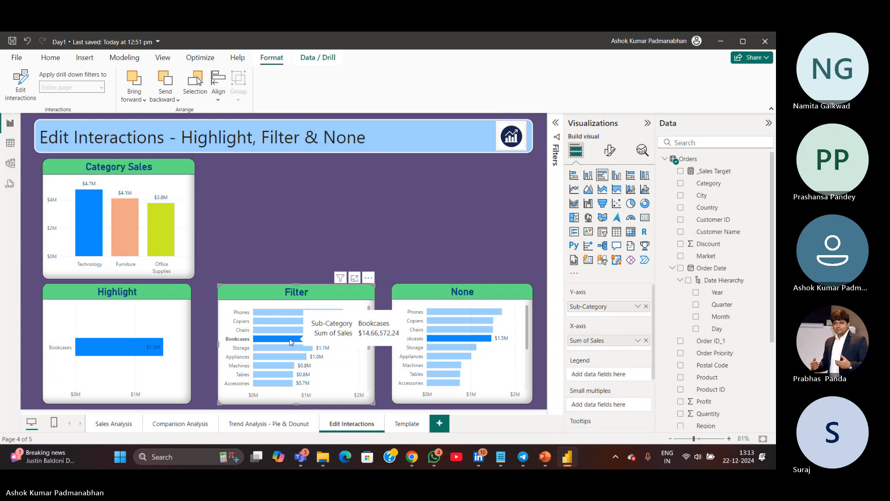
left_click(290, 337)
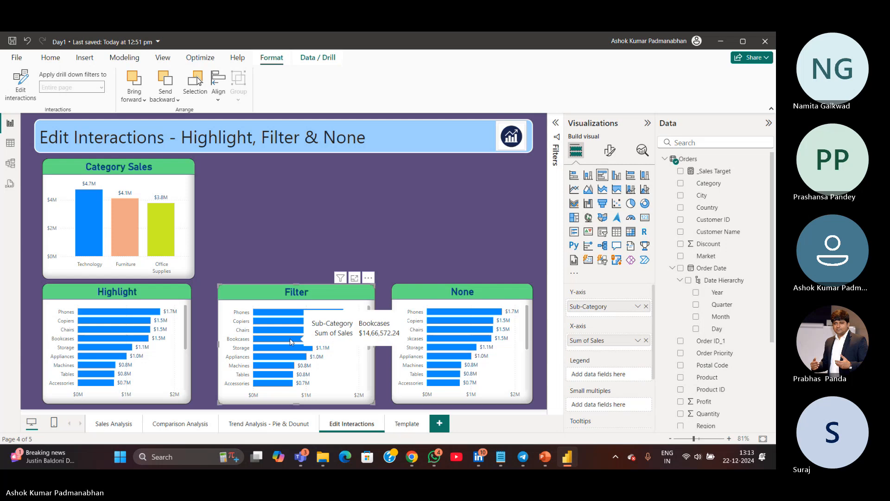
left_click(338, 228)
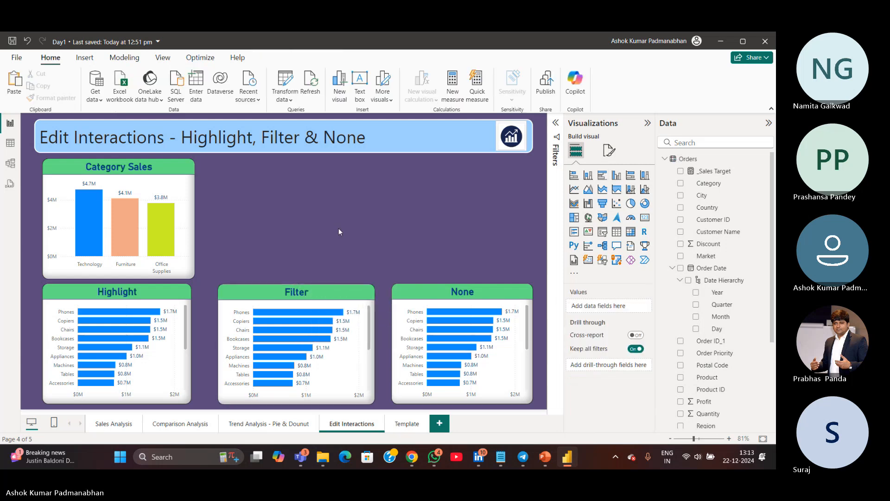
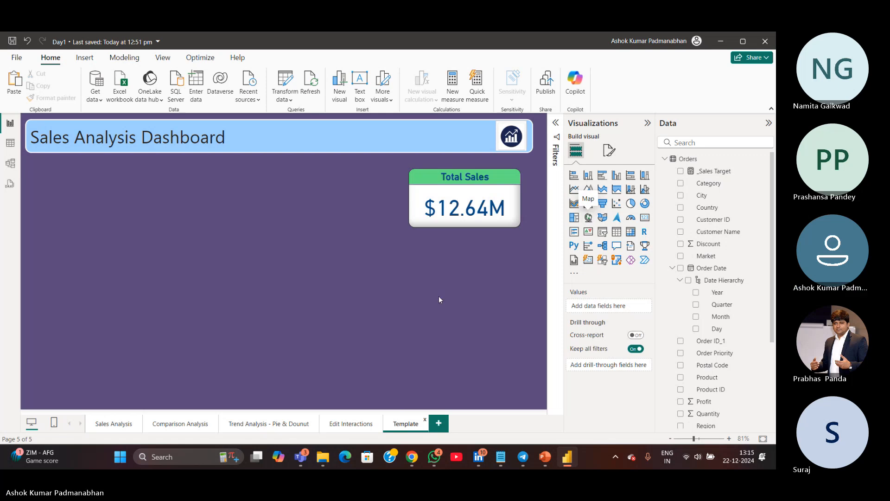
Duplicate the Template page and move the copy ahead of the Template tab
right_click(407, 426)
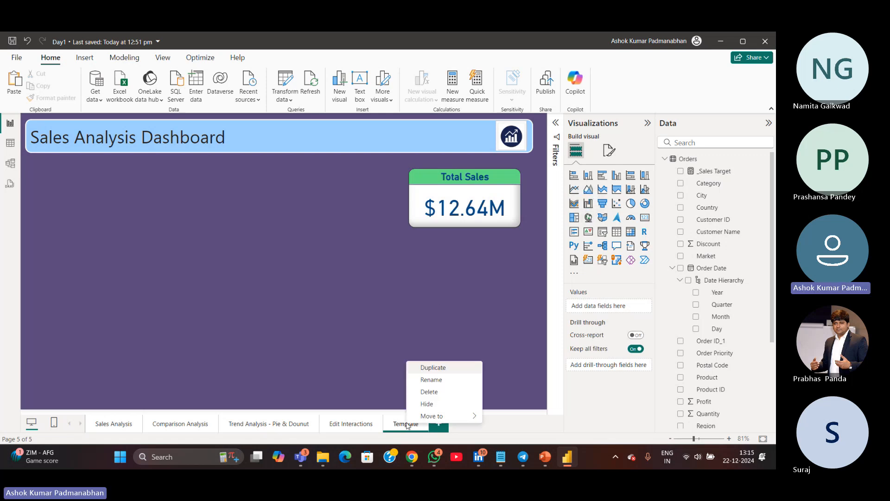
left_click(437, 366)
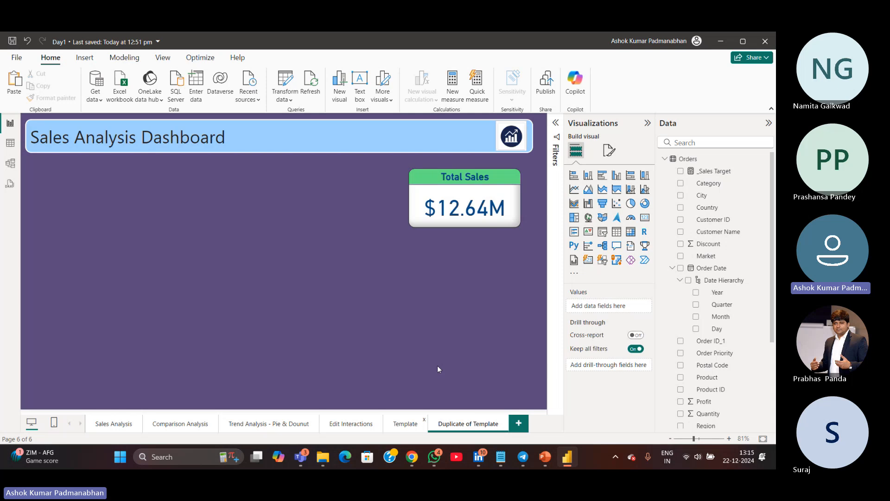
left_click_drag(474, 424, 423, 426)
Rename the duplicated page to Map Visual
double_click(430, 425)
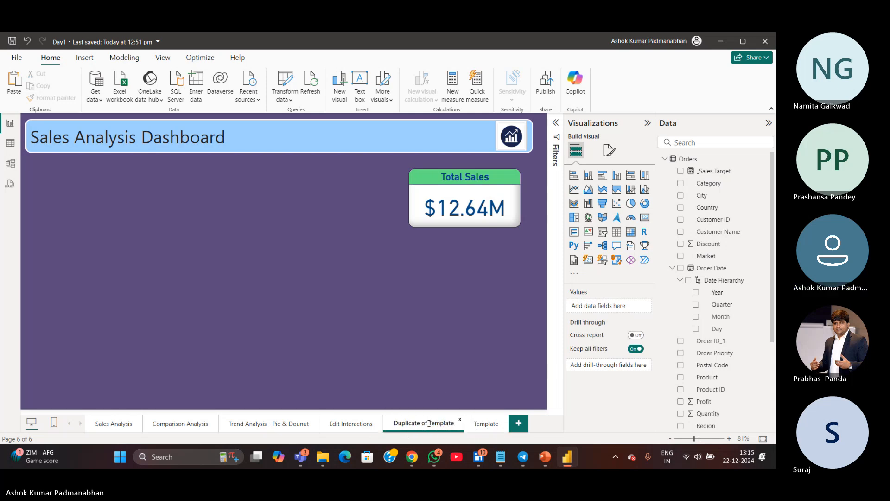
key("ctrl+a")
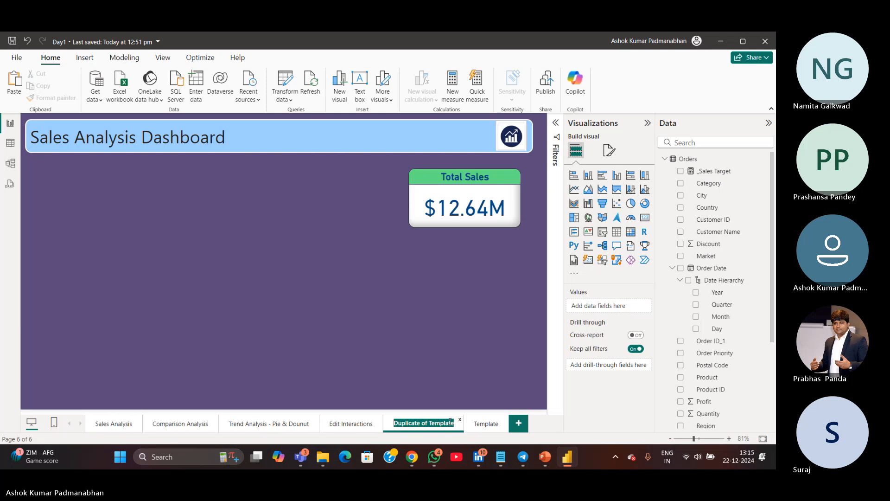
type("Map Visual")
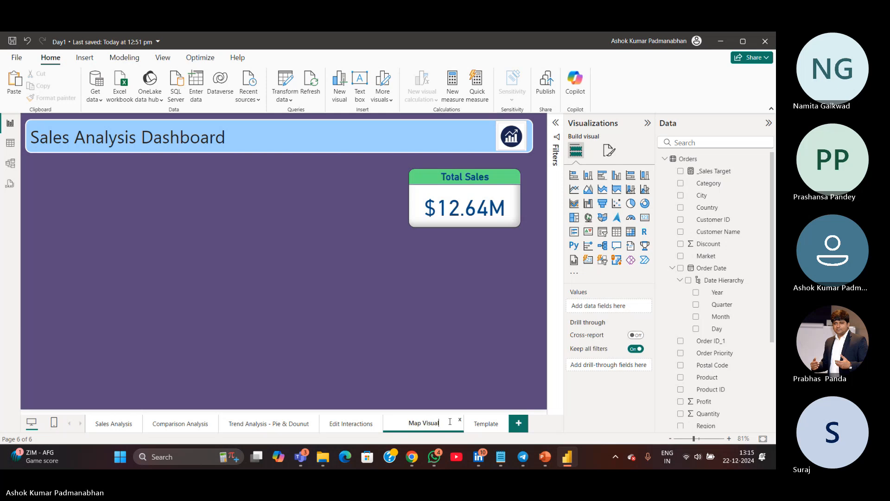
key("Return")
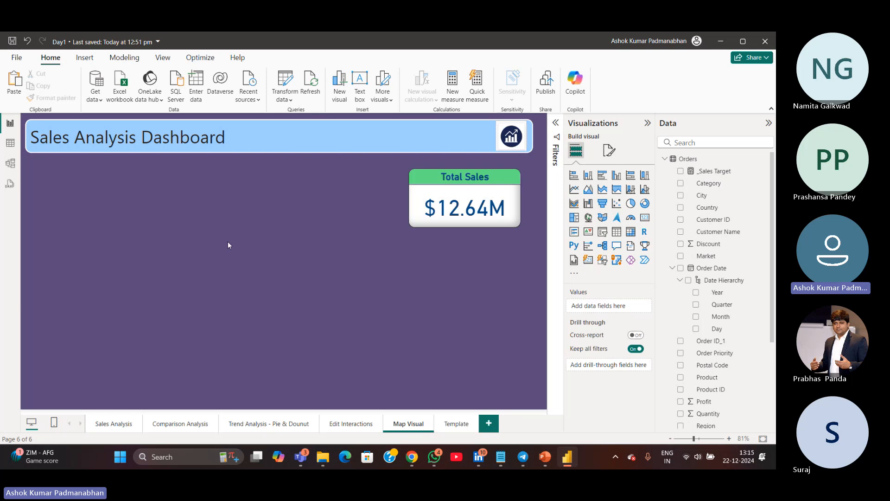
Add a Map visual and move and resize it to fill the left part of the page below the title
left_click_drag(180, 175, 369, 375)
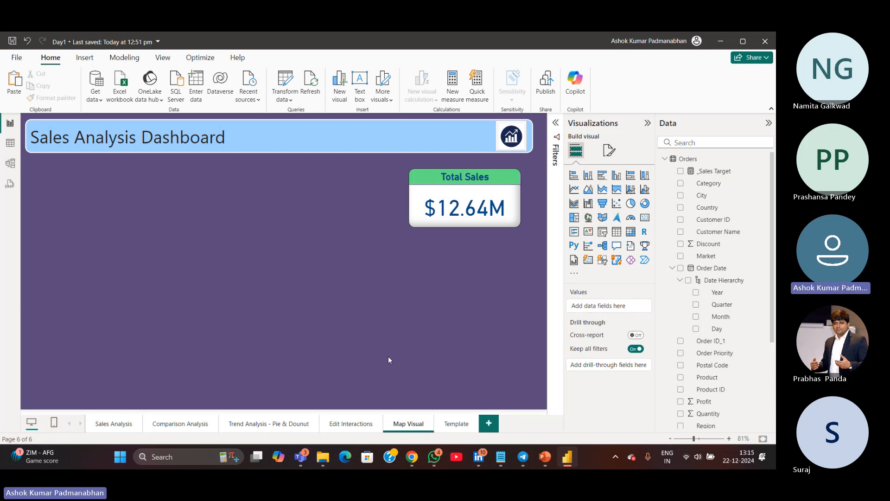
left_click(588, 217)
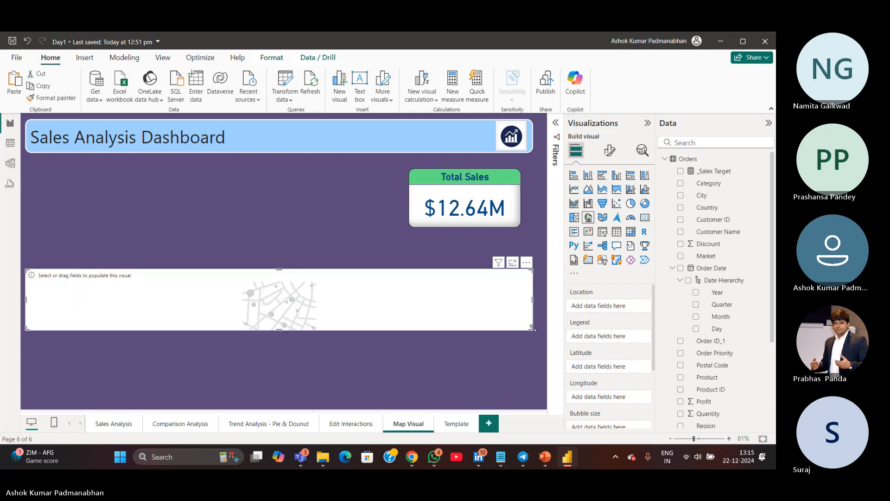
left_click_drag(526, 331, 319, 377)
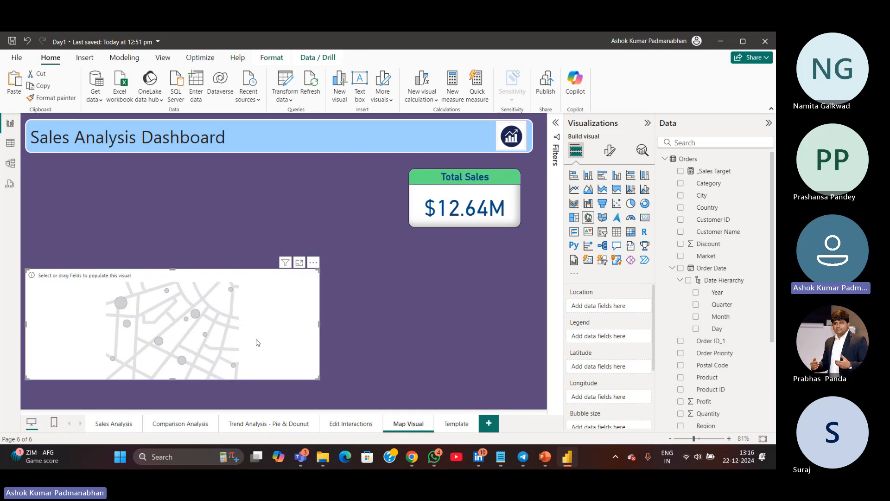
left_click_drag(257, 343, 264, 236)
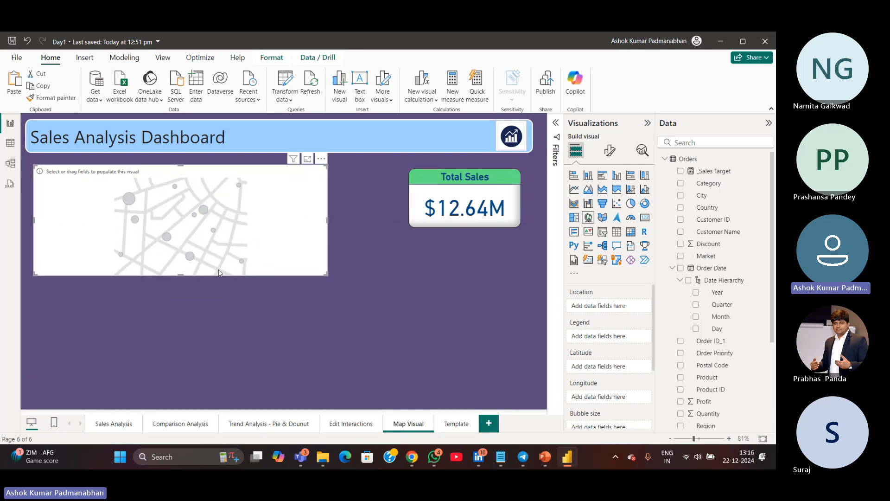
left_click_drag(181, 277, 173, 398)
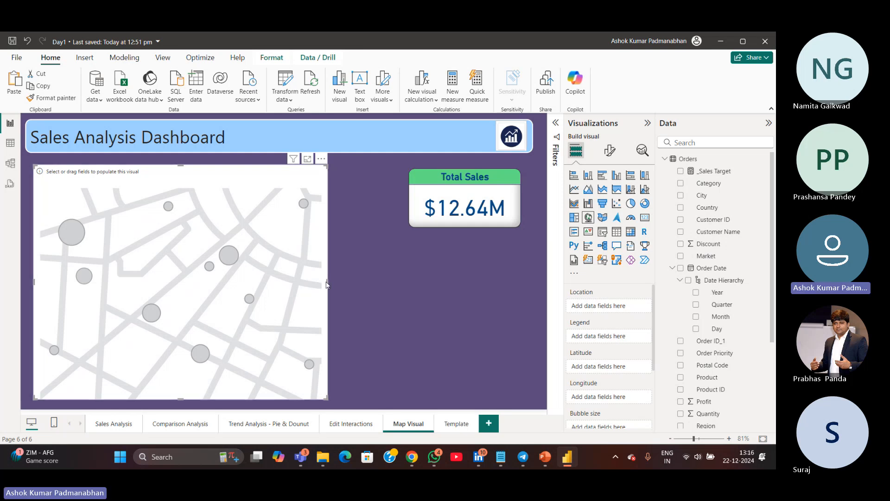
left_click_drag(327, 282, 274, 287)
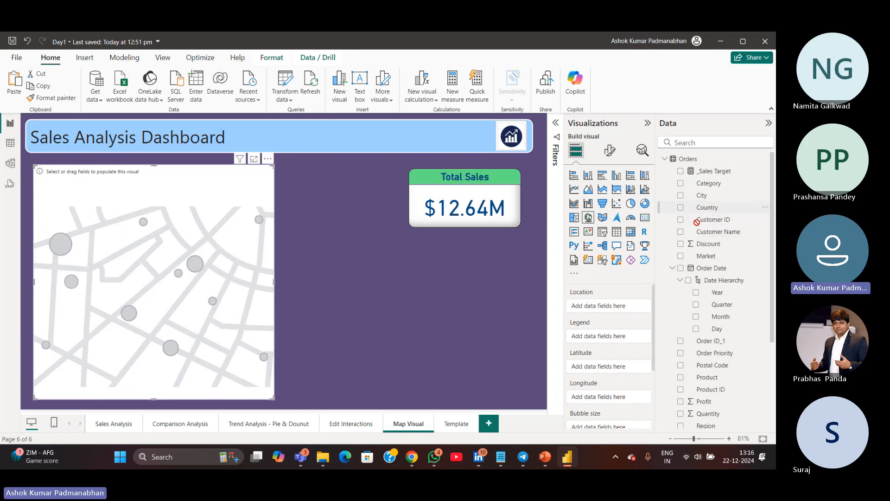
Add Country to the map's Location and apply the Total Sales card's formatting to the map with Format Painter
left_click_drag(707, 212, 599, 308)
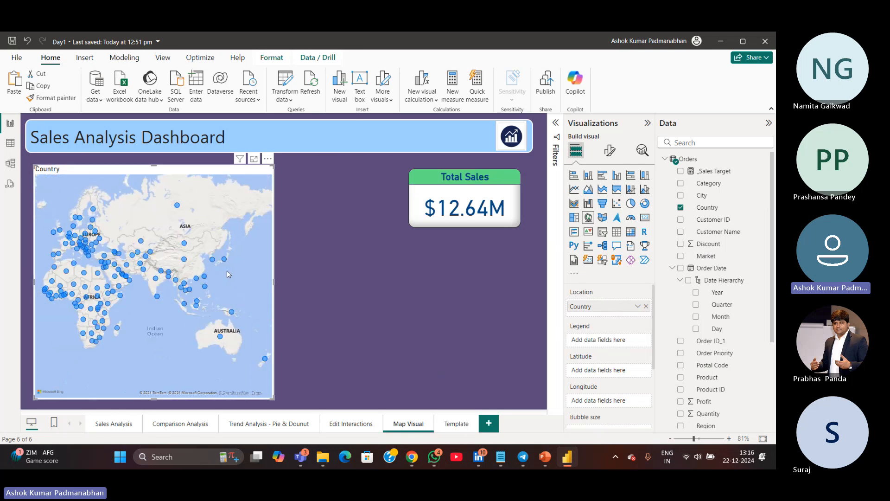
mouse_move(226, 271)
left_mouse_down()
mouse_move(161, 271)
mouse_move(213, 276)
left_mouse_up()
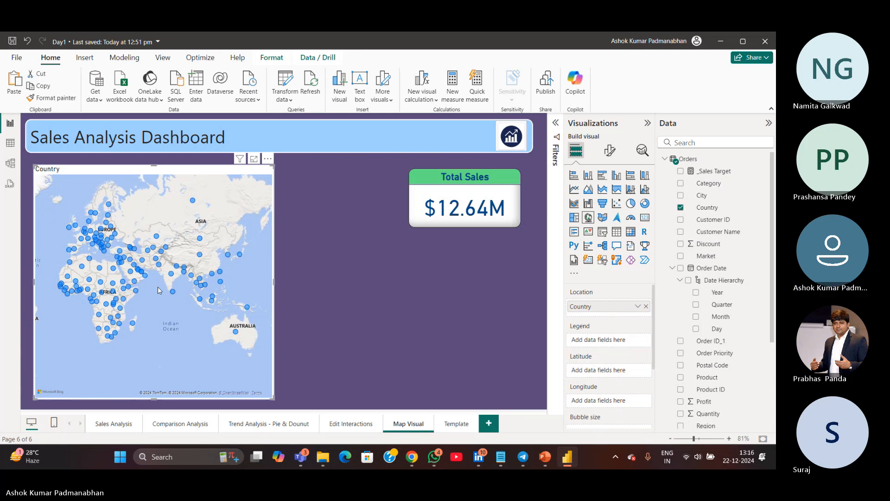
left_click(496, 225)
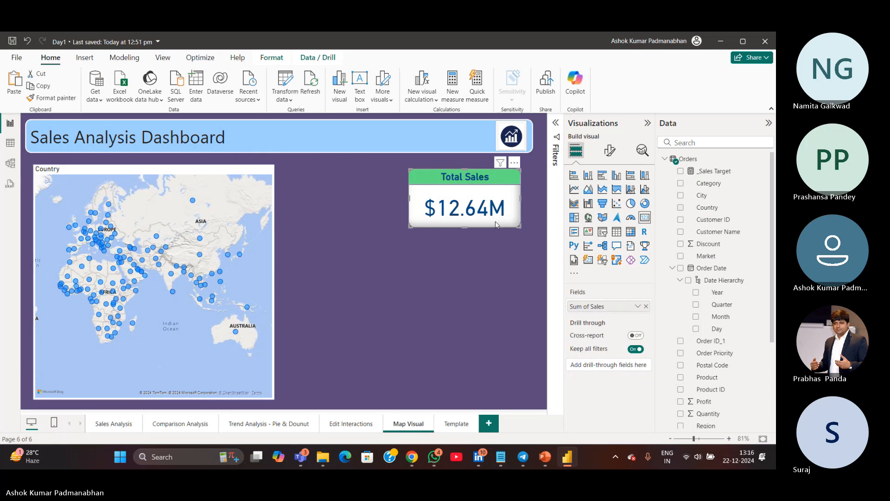
left_click(51, 98)
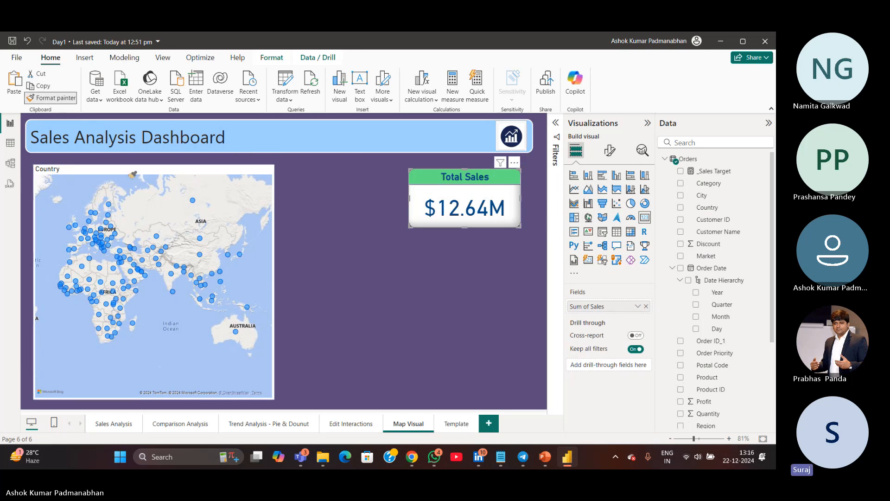
left_click(156, 168)
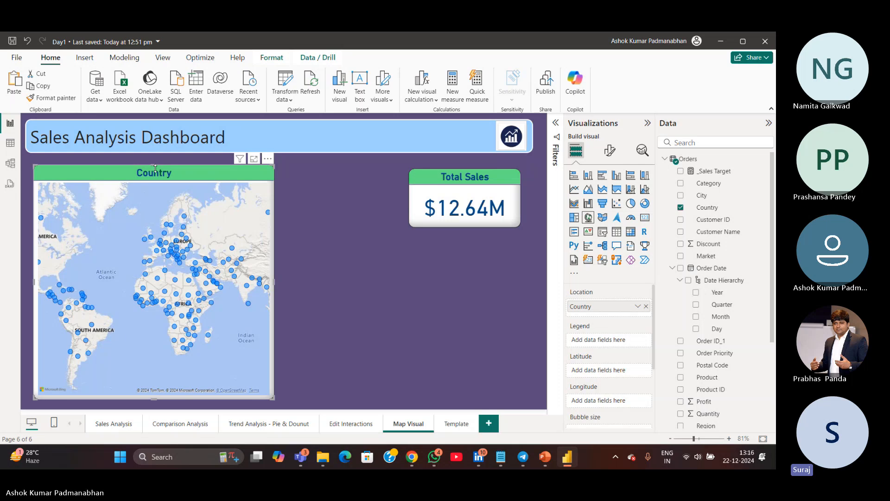
Change the map's title text to Sales Country
left_click(610, 149)
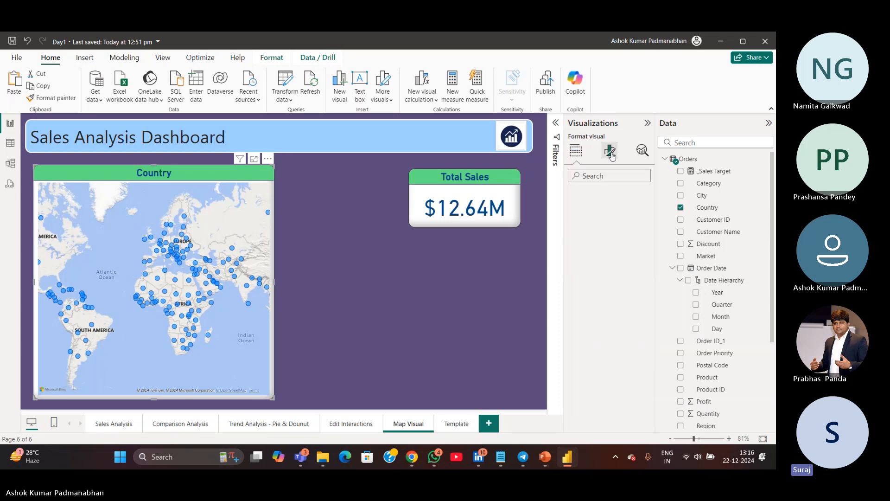
left_click(608, 195)
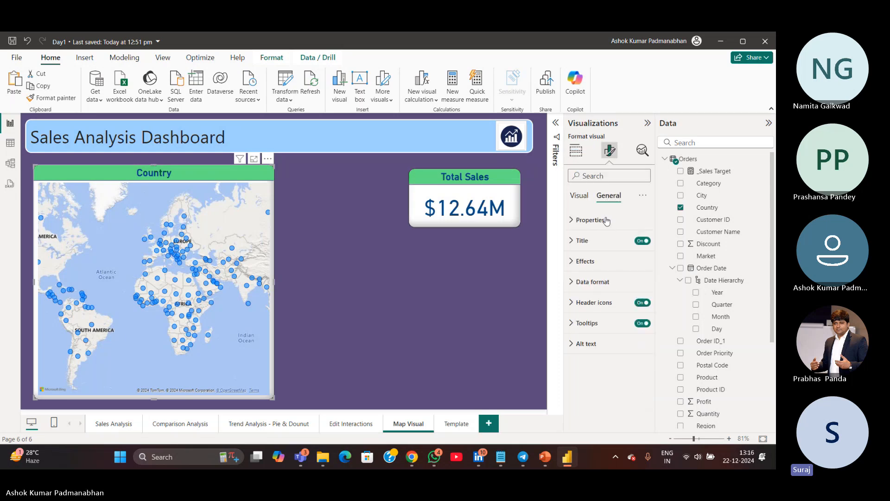
left_click(582, 241)
left_click(576, 291)
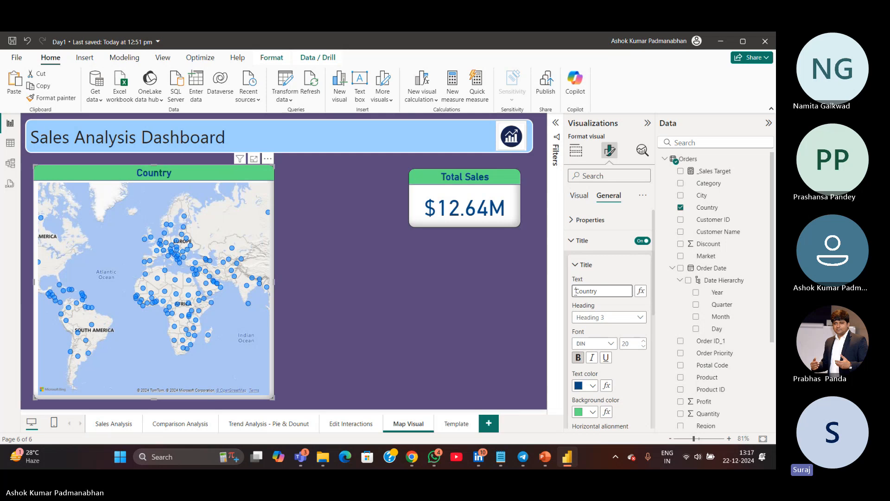
type("Sales")
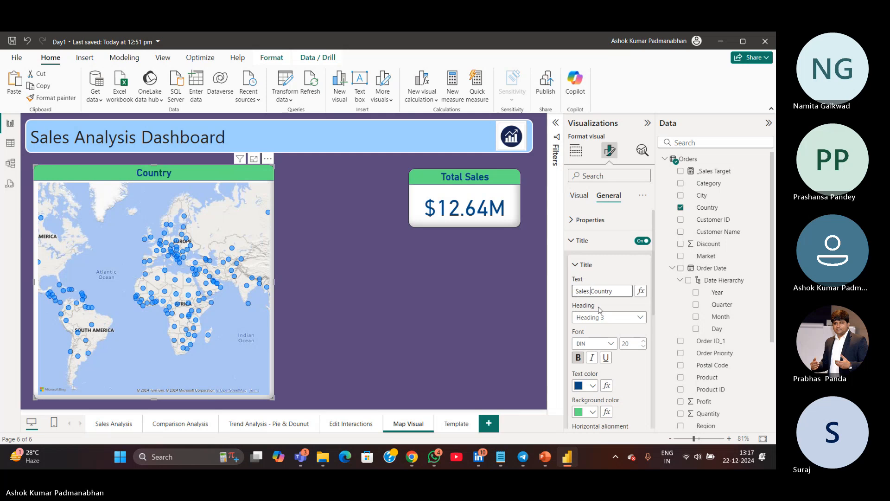
left_click(401, 273)
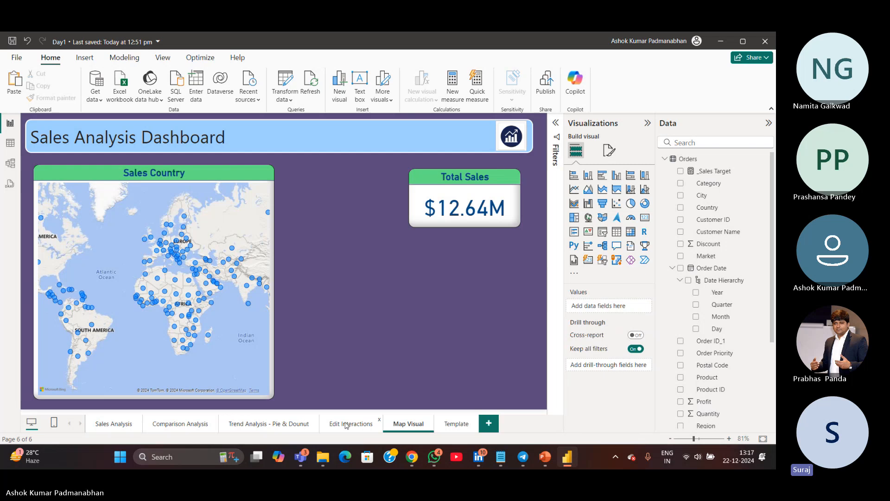
left_click_drag(327, 254, 372, 364)
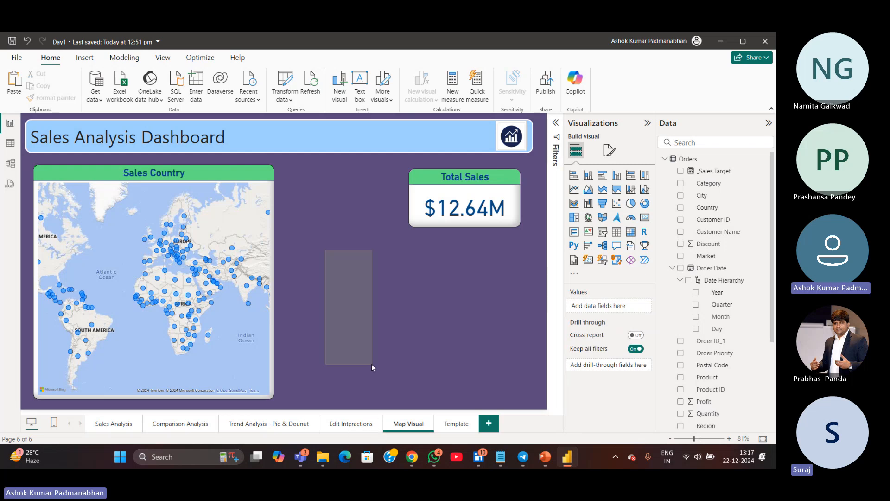
left_click_drag(324, 182, 385, 349)
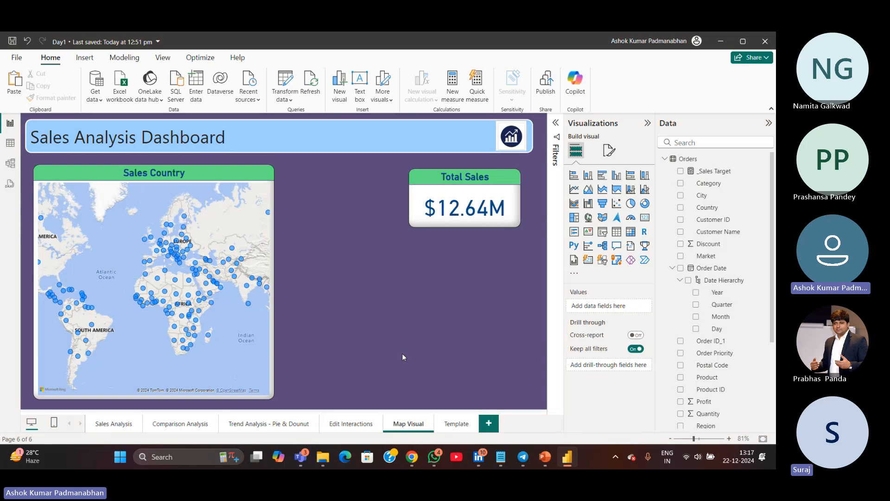
right_click(400, 423)
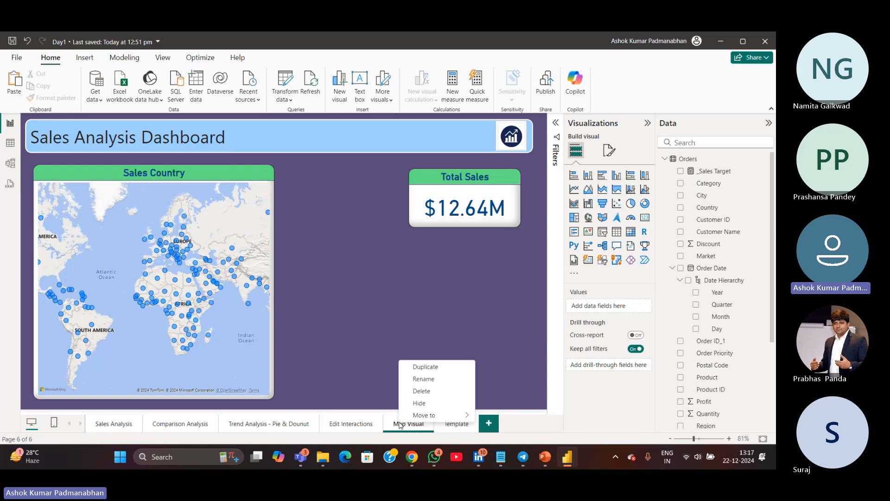
left_click(416, 367)
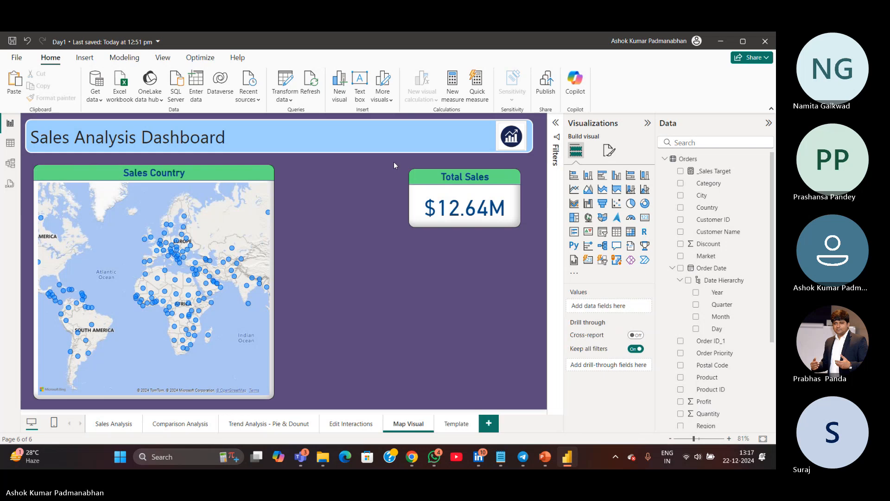
Delete the Total Sales card from the Map Visual page
left_click_drag(394, 162, 537, 264)
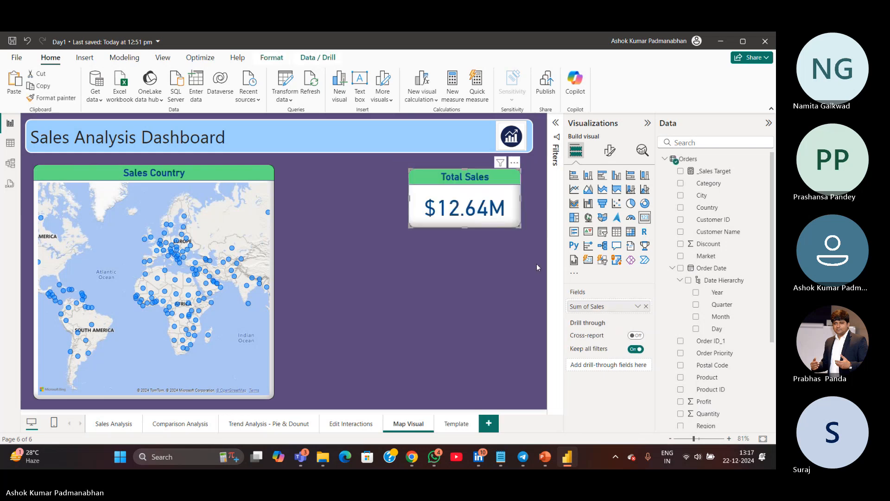
key("Delete")
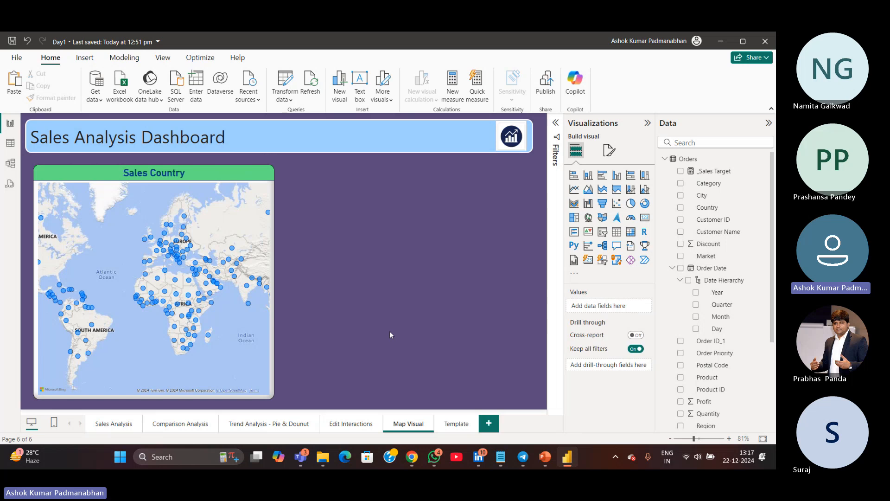
mouse_move(107, 233)
left_mouse_down()
mouse_move(247, 259)
mouse_move(99, 248)
left_mouse_up()
left_click_drag(225, 263, 165, 248)
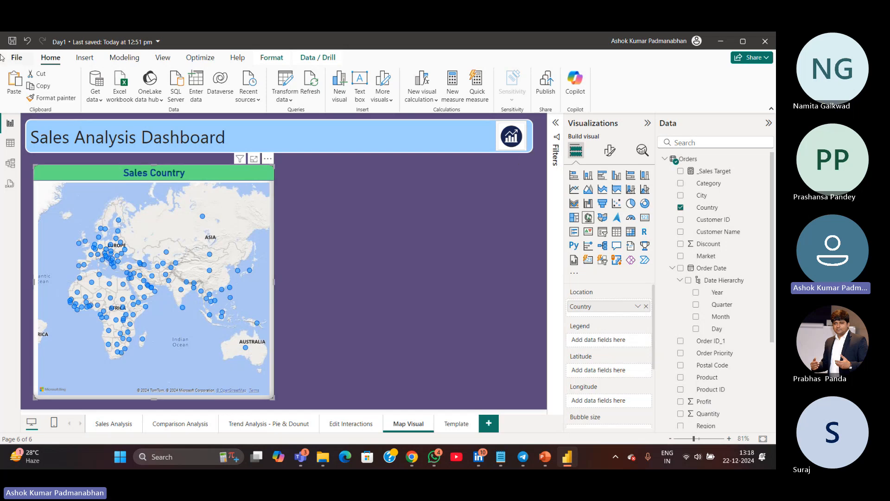
Open Options and review the Security settings for the Map and Filled Map visuals option
left_click(16, 58)
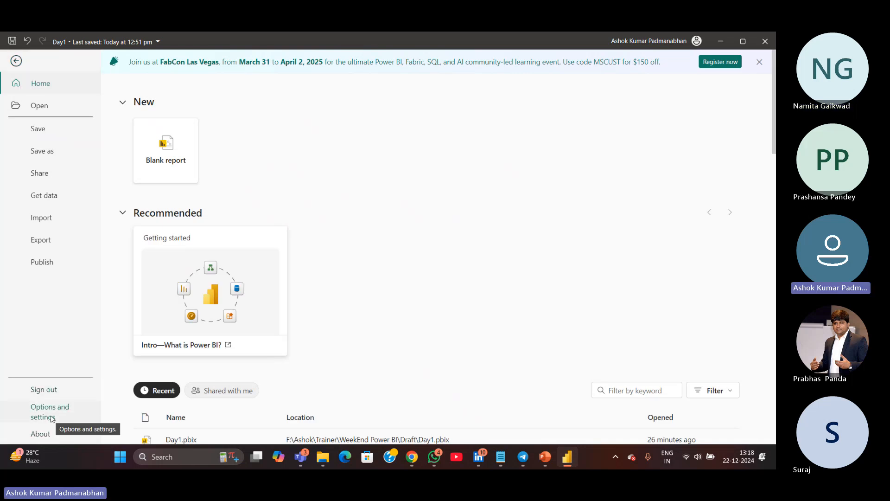
left_click(52, 418)
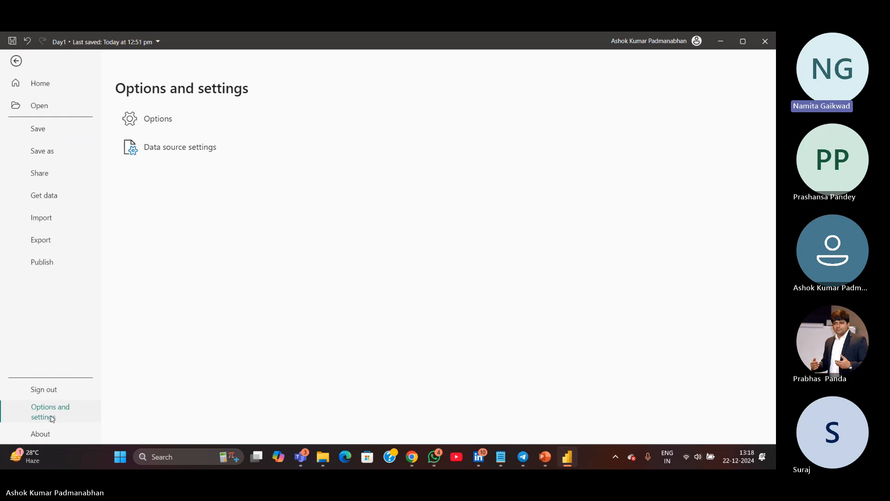
left_click(157, 121)
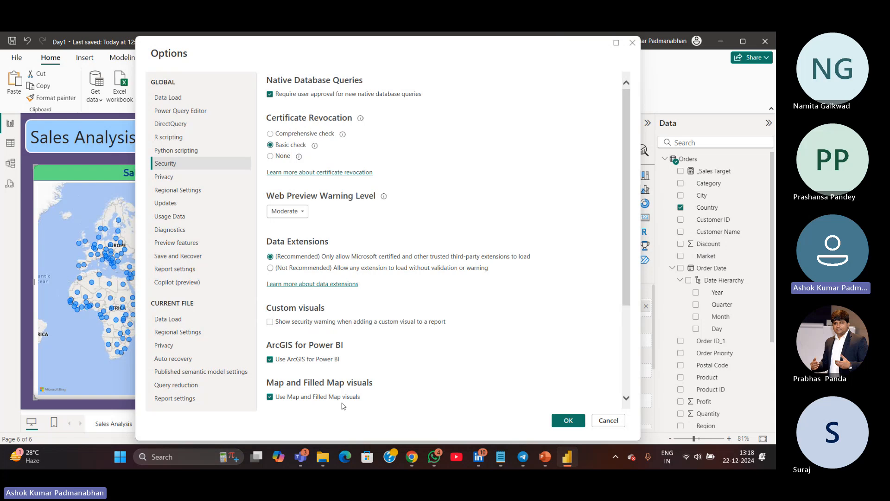
scroll(343, 406, "down", 3)
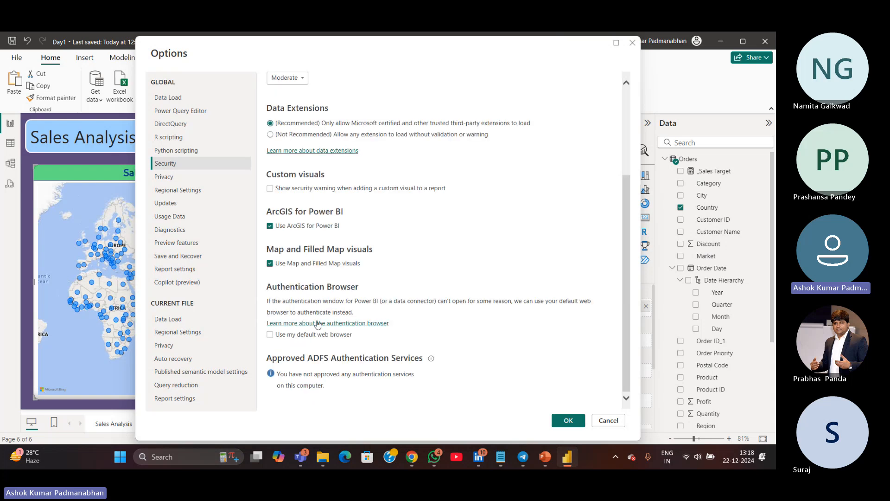
left_click(296, 255)
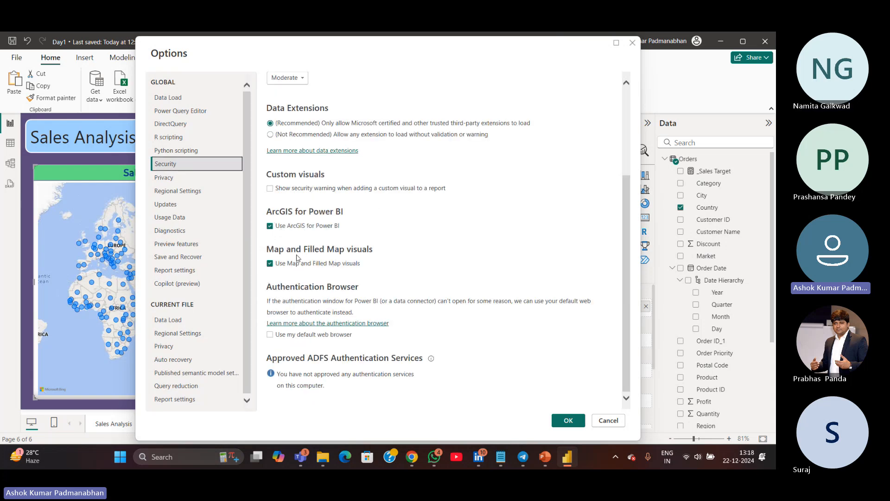
left_click(275, 269)
key("ctrl")
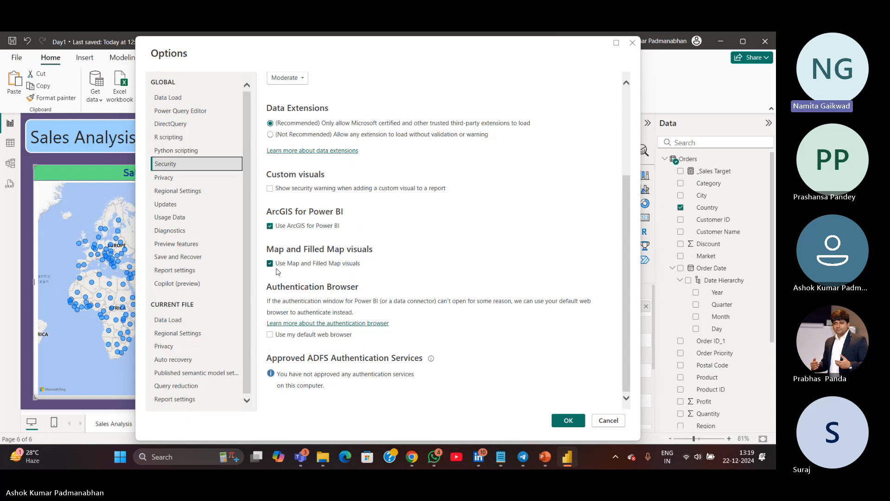
left_click(569, 421)
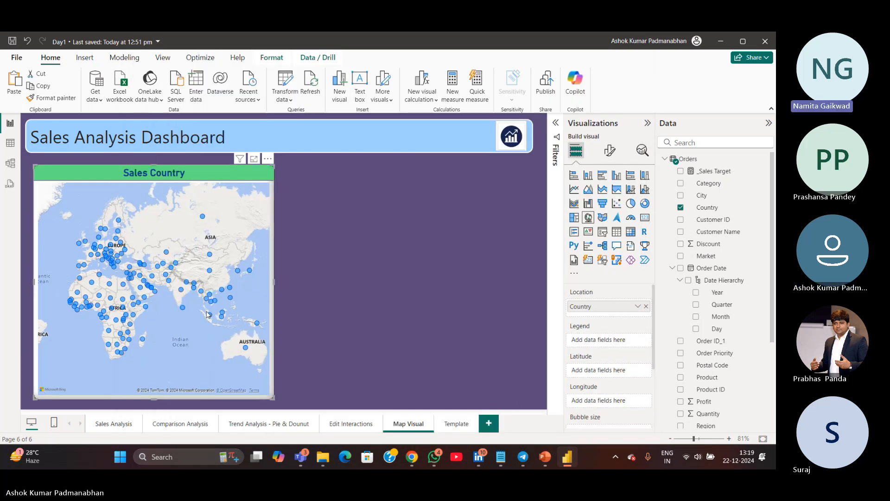
Add a second Map visual beside the Sales Country map and put Country in its Location
mouse_move(208, 314)
left_mouse_down()
mouse_move(165, 315)
mouse_move(195, 318)
left_mouse_up()
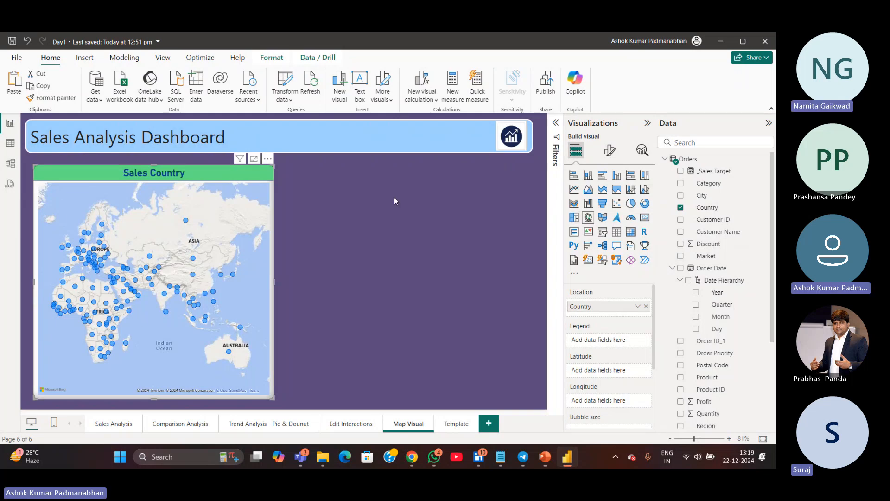
left_click_drag(361, 171, 496, 378)
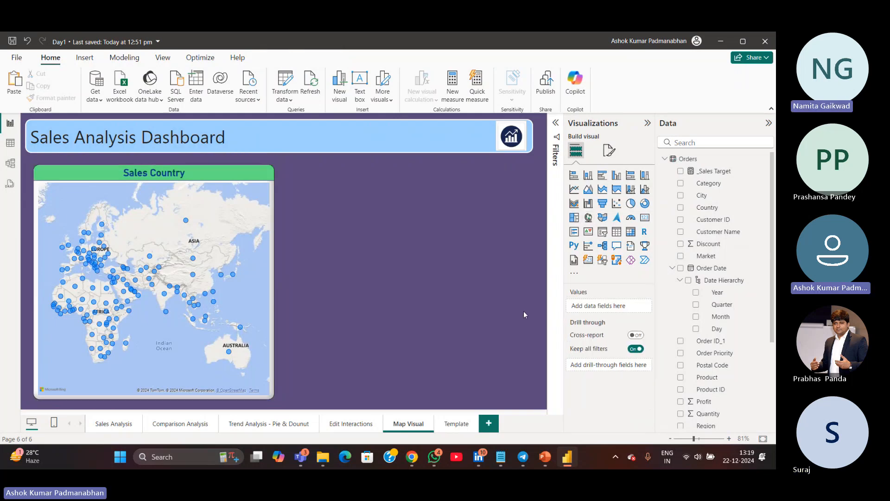
left_click_drag(338, 171, 480, 361)
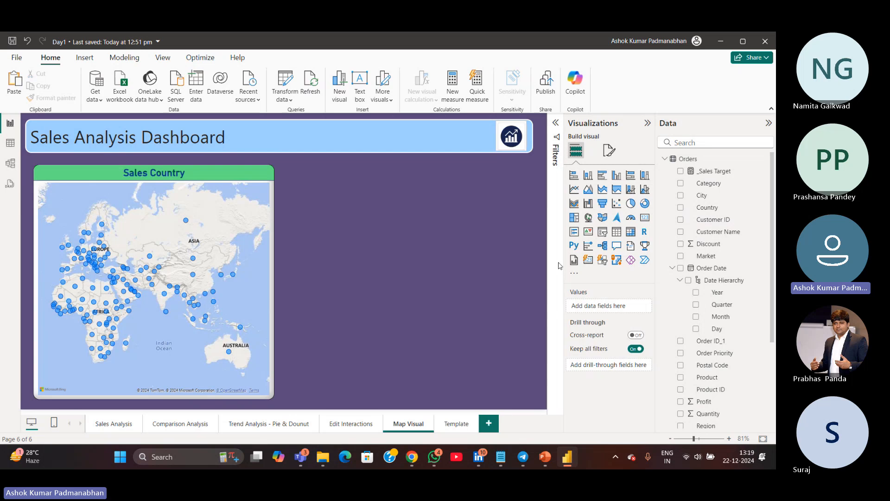
left_click(588, 218)
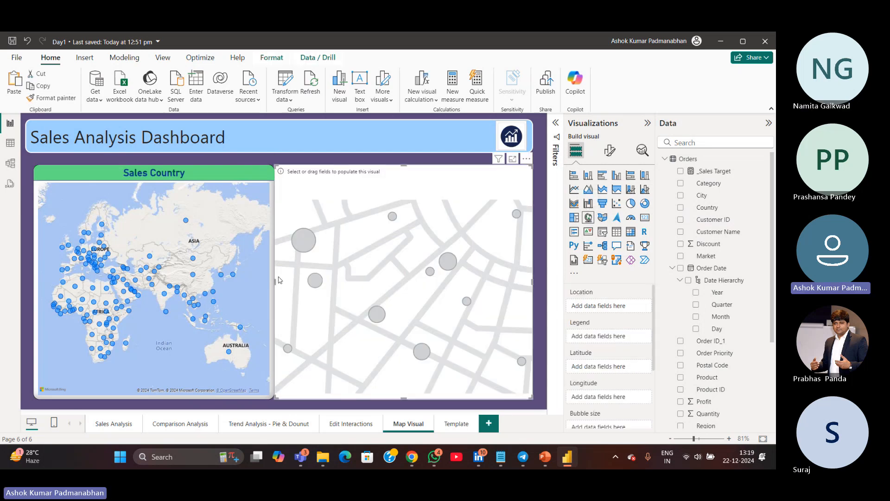
left_click_drag(278, 280, 318, 288)
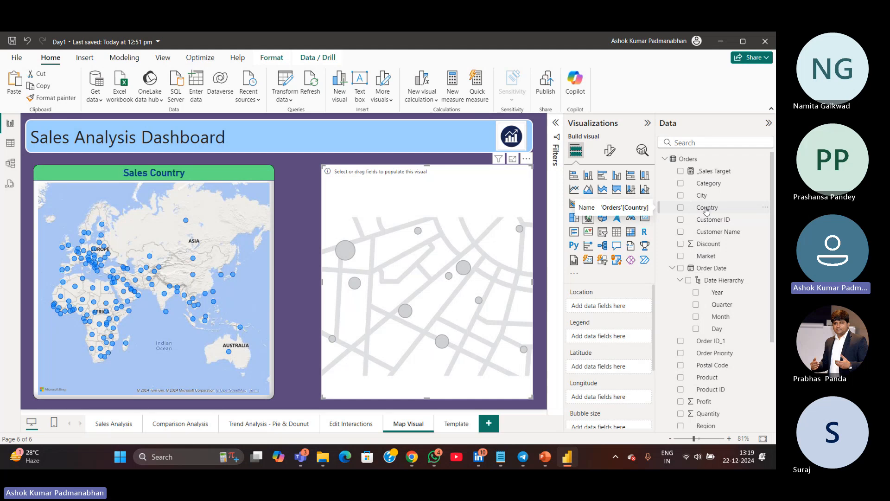
key("ctrl")
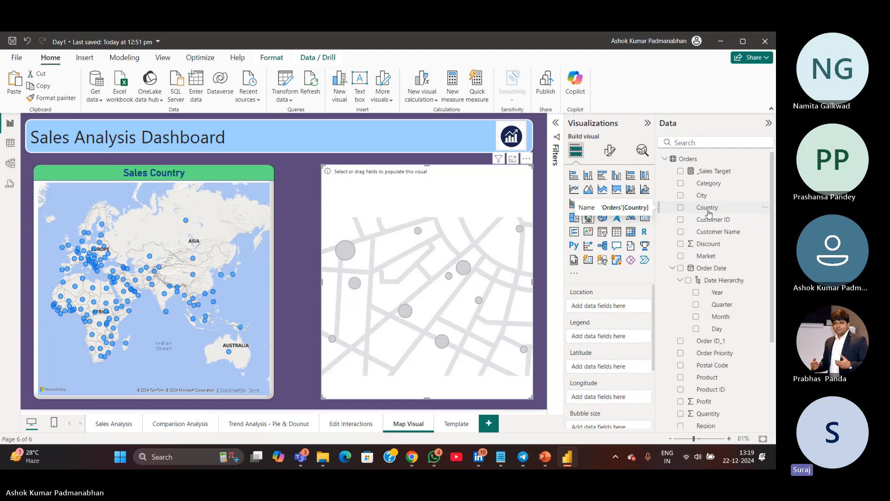
left_click_drag(708, 212, 612, 311)
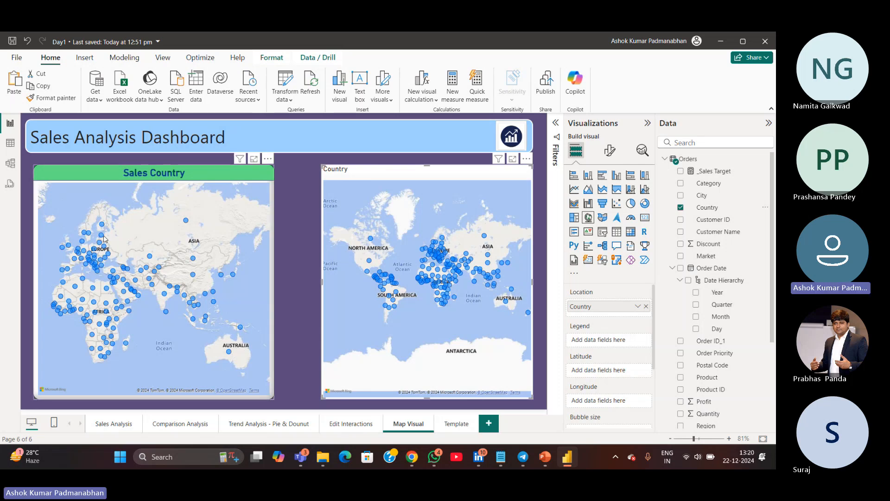
Add Sales to the new map's Bubble size
mouse_move(102, 326)
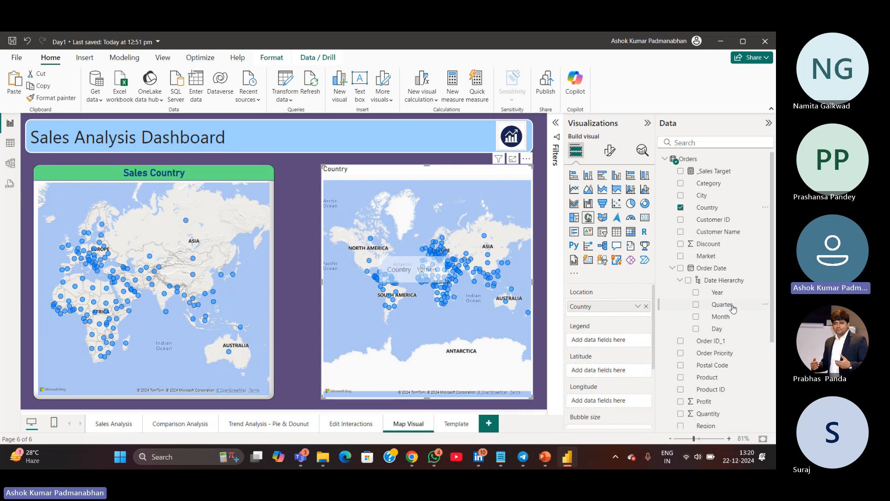
left_click(680, 280)
left_click(672, 268)
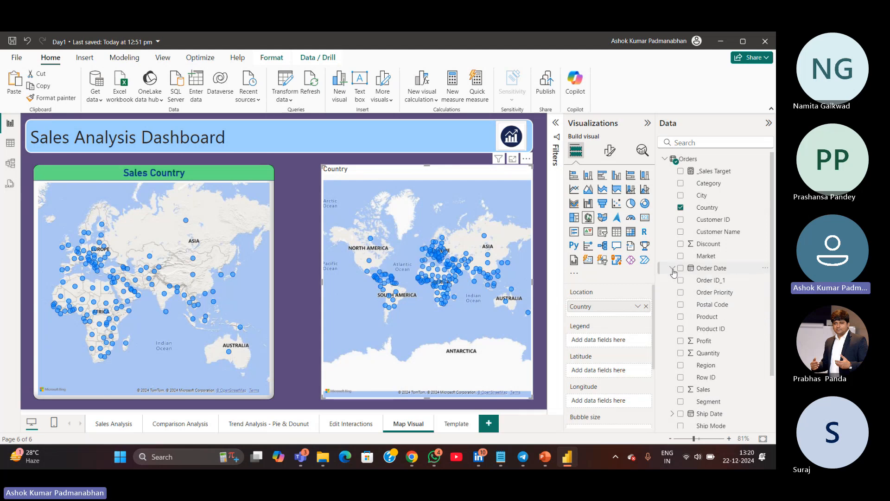
left_click(708, 392)
scroll(619, 374, "down", 3)
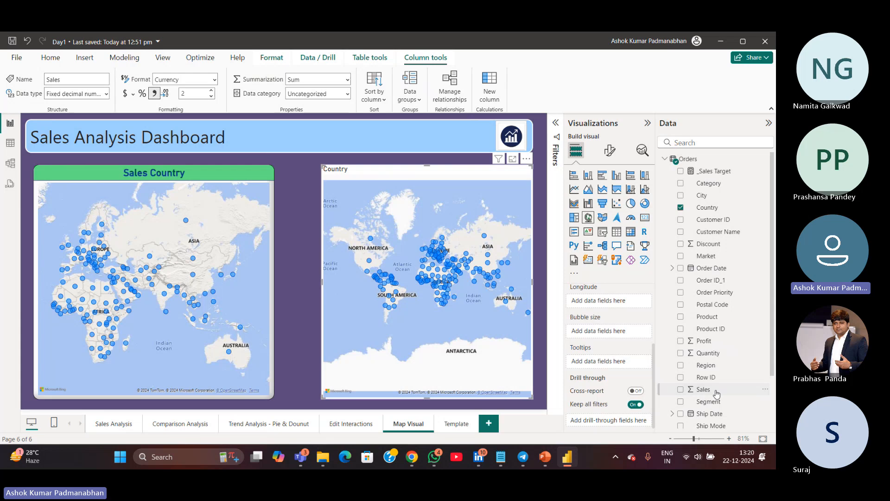
left_click_drag(705, 395, 602, 334)
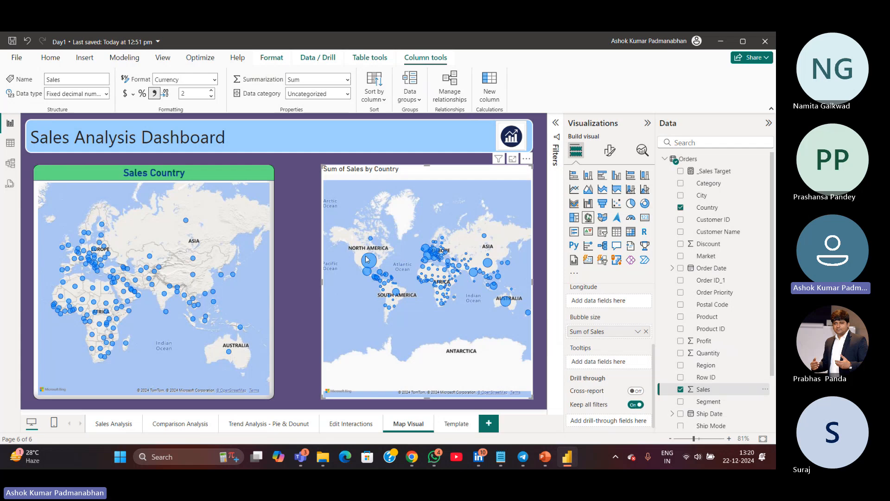
Add Sales to the Bubble size of the Sales Country map as well
mouse_move(366, 261)
left_click(271, 383)
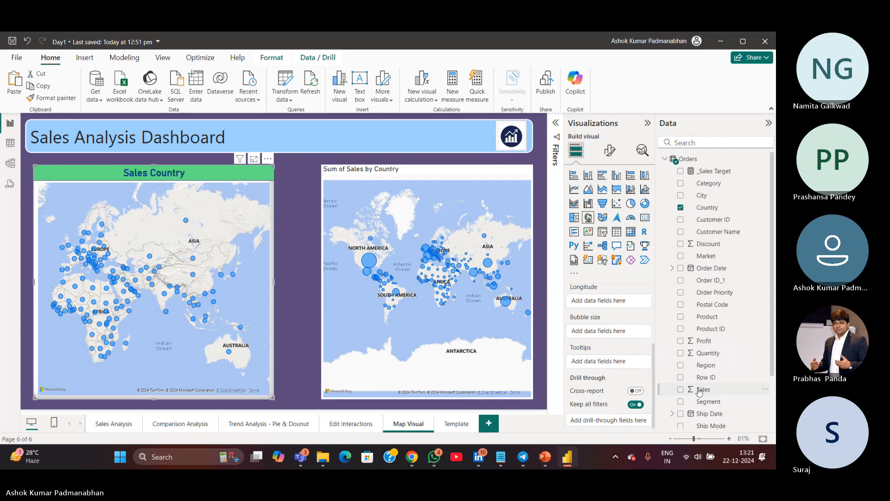
left_click_drag(699, 392, 592, 331)
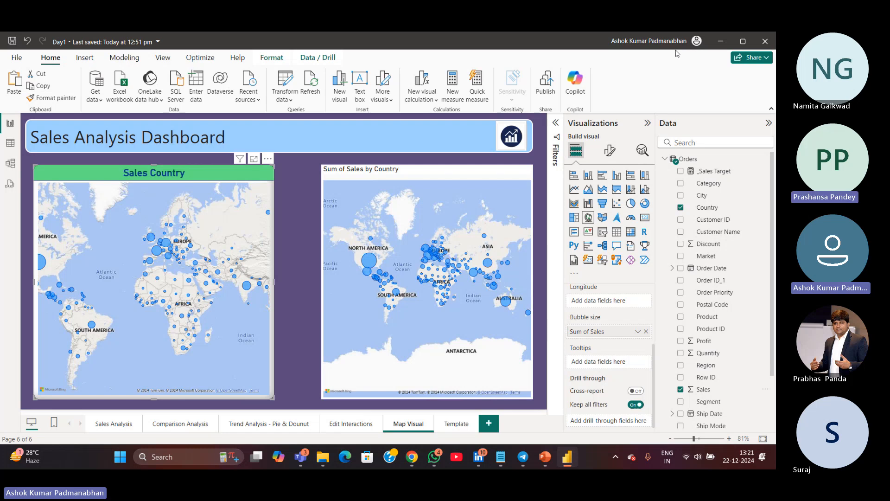
Open the account menu to view the signed-in account, then dismiss it
left_click(696, 42)
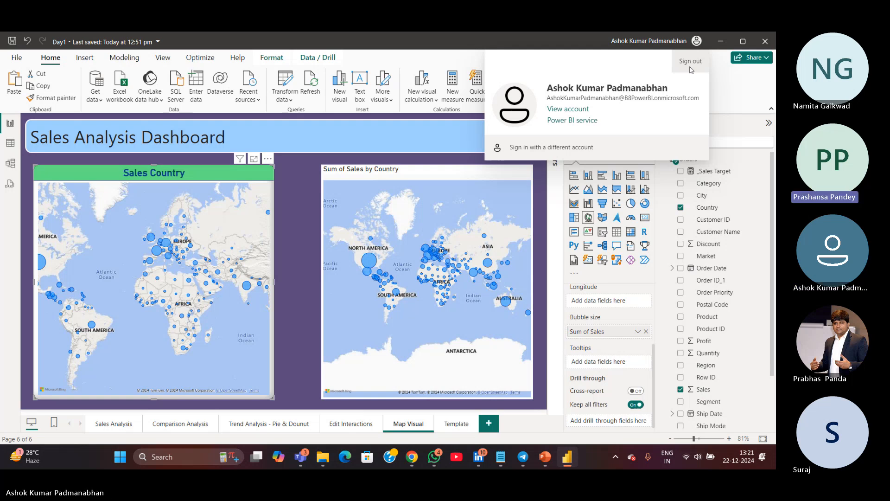
left_click(306, 210)
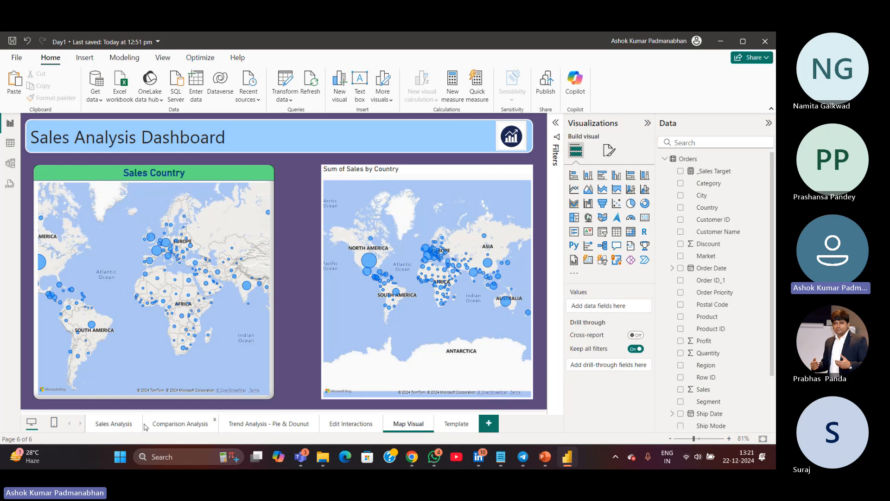
Switch to the Teams meeting window and stop sharing the screen
mouse_move(305, 459)
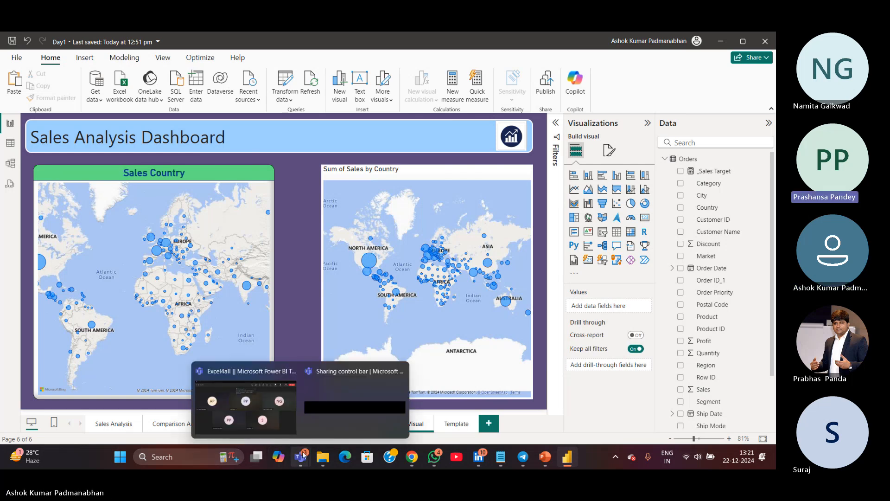
left_click(287, 427)
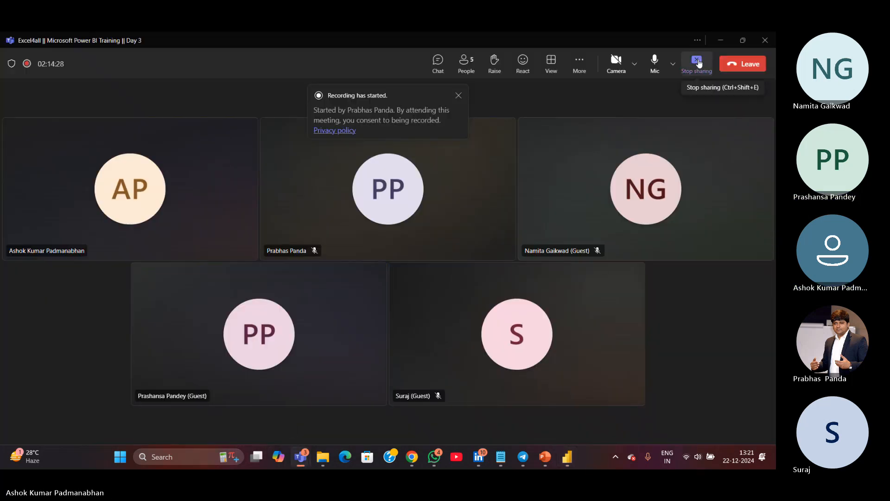
left_click(697, 61)
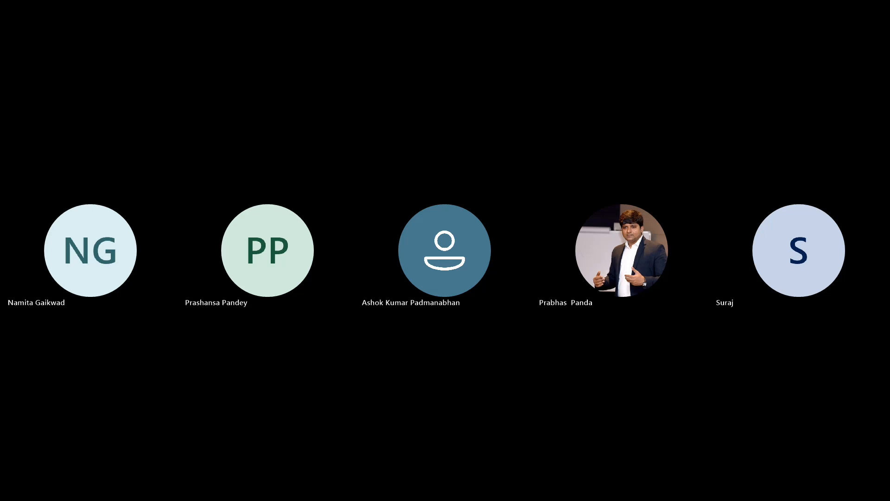
key("alt+Tab")
key("alt+Tab")
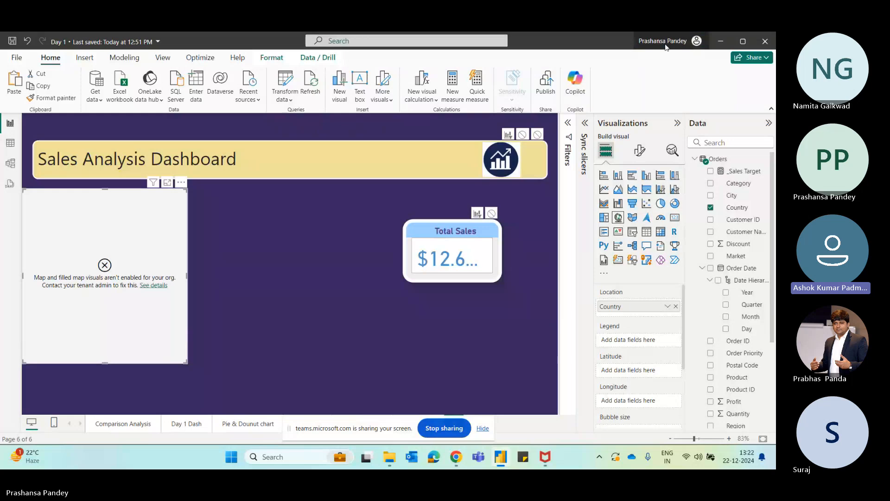
Sign out of the Power BI account
left_click(696, 41)
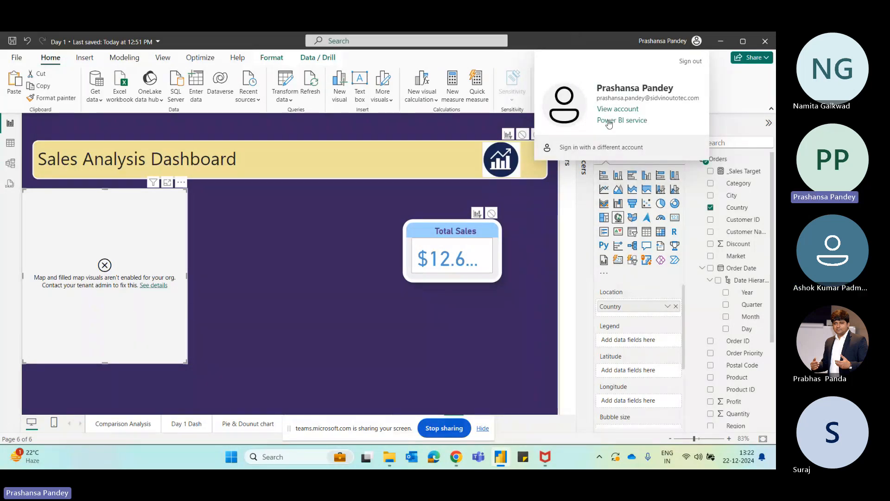
left_click(687, 59)
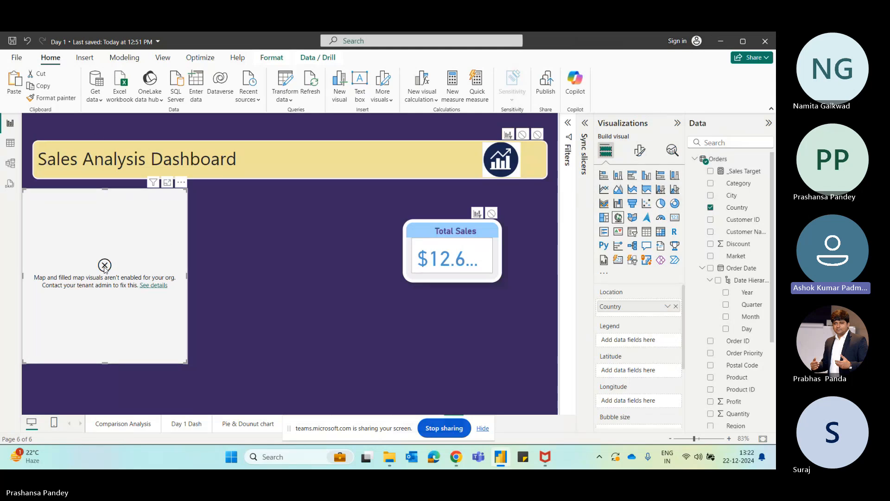
left_click(218, 248)
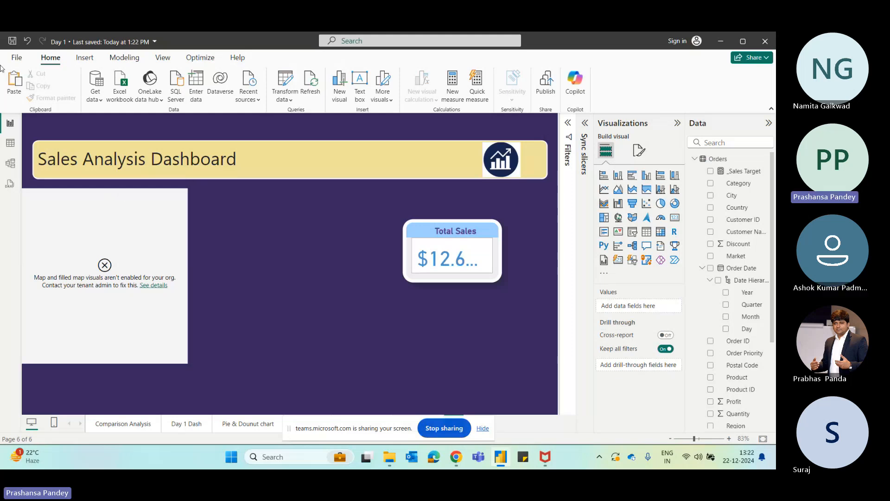
Open the Options Security settings and close them with OK
left_click(17, 57)
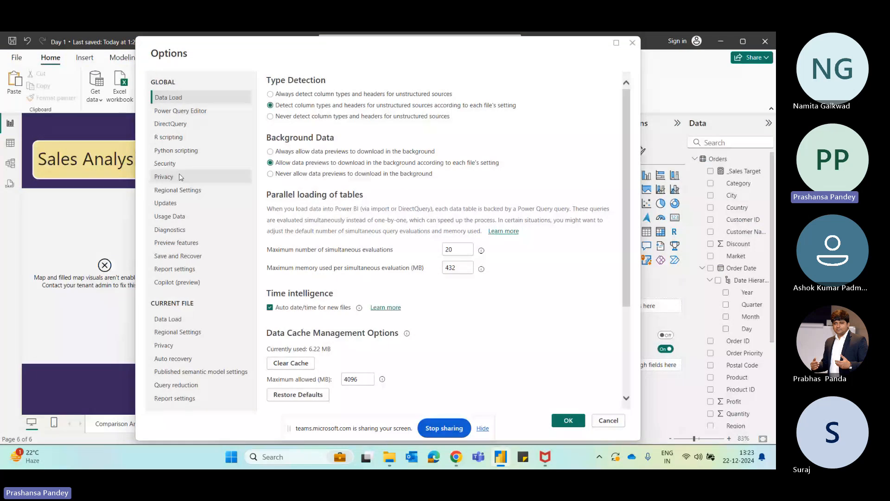
left_click(181, 163)
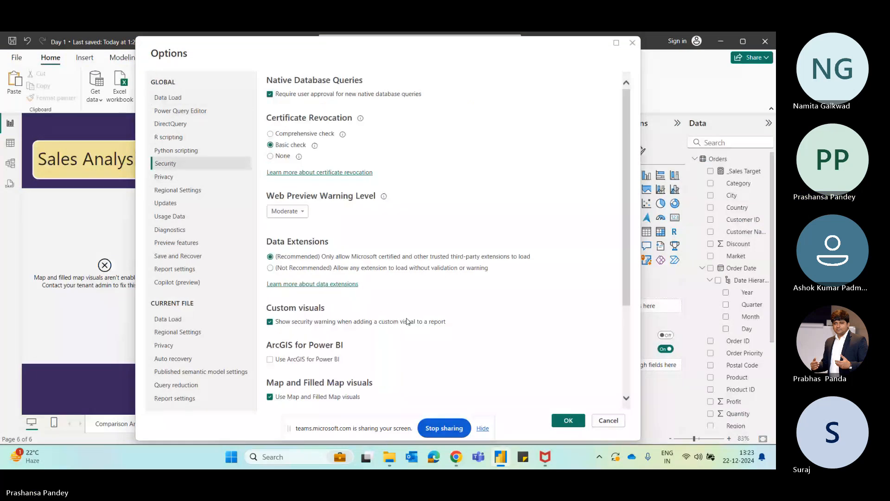
left_click(569, 421)
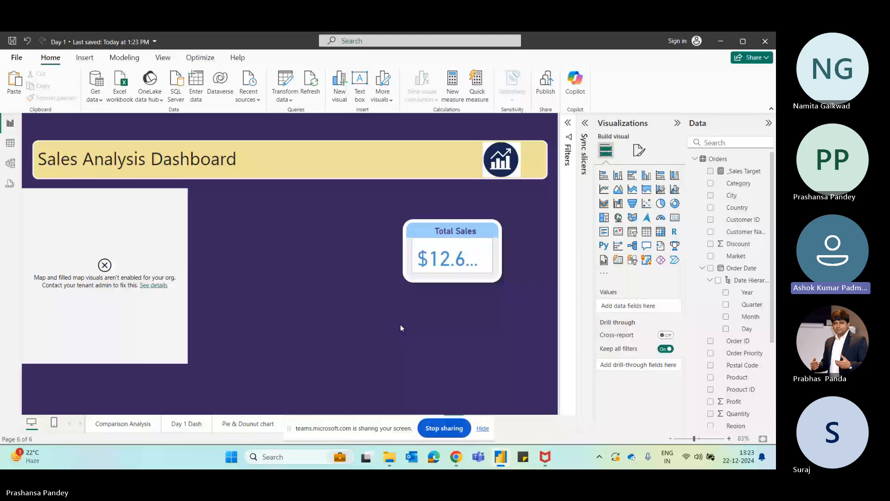
Close the report and open the Day2 Append file from the Draft folder
left_click(766, 42)
key("alt+Tab")
key("Tab")
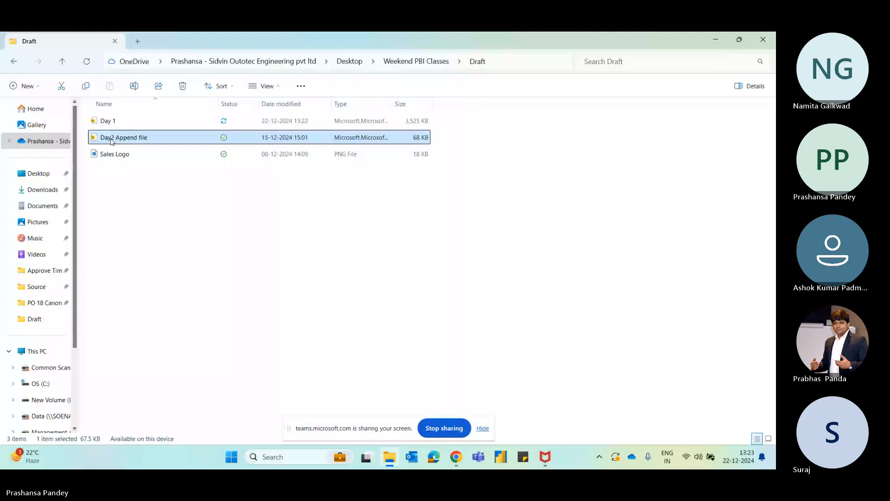
left_click(109, 121)
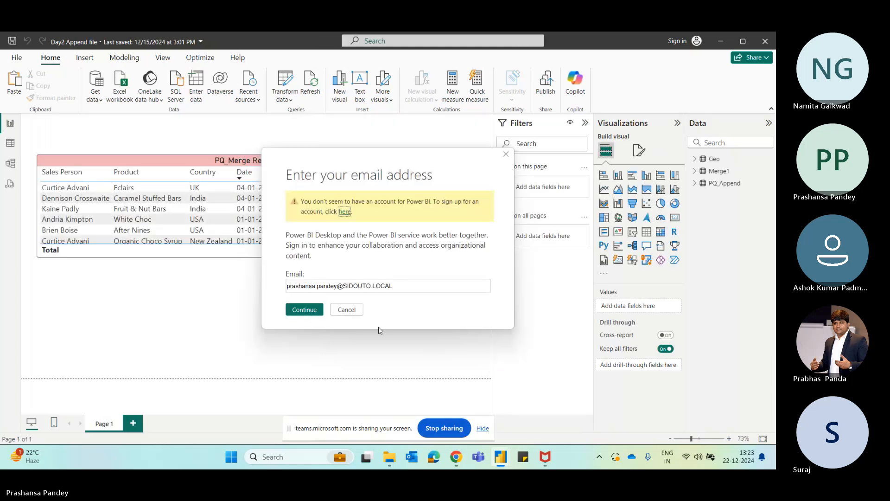
Cancel the email sign-in prompts in both report windows and stop sharing the screen
left_click(353, 310)
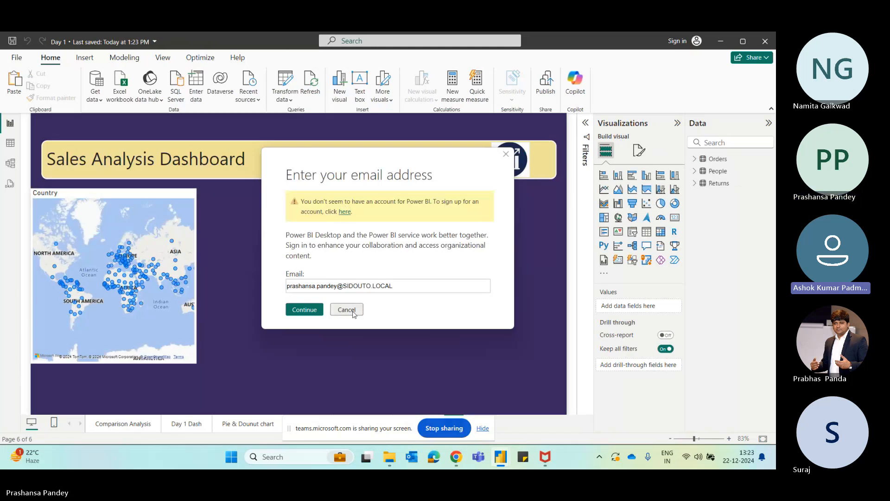
left_click(353, 311)
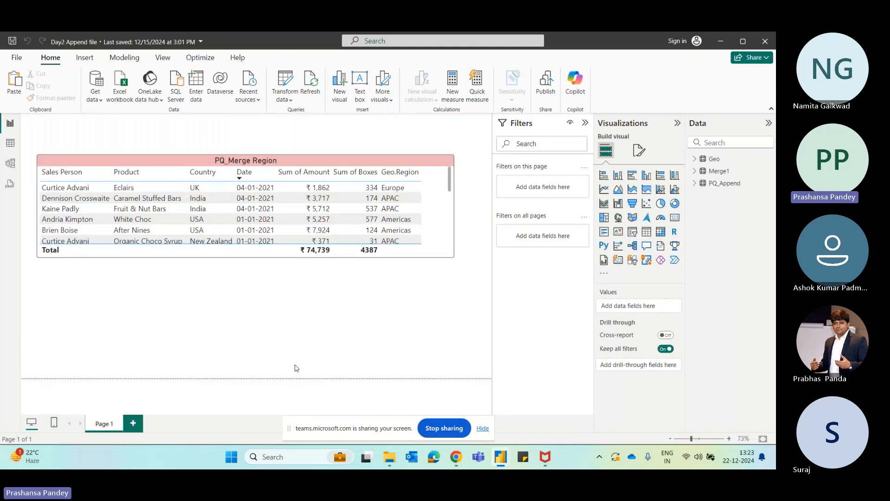
key("alt+Tab")
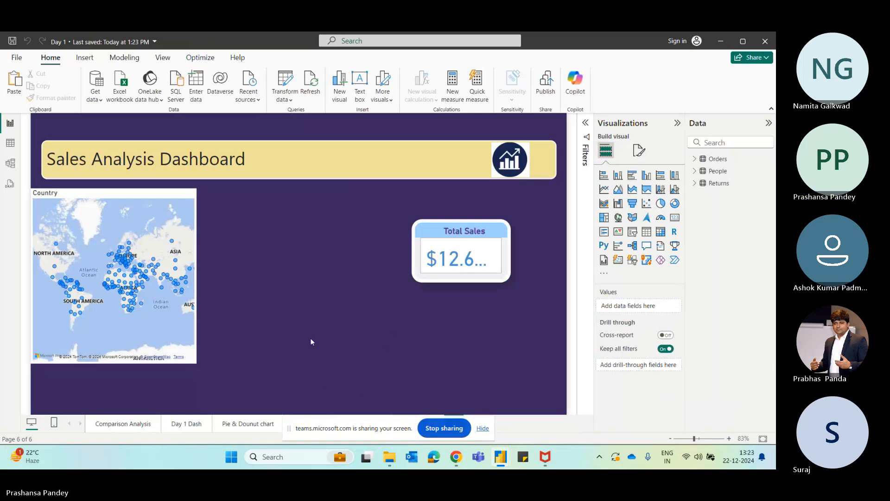
left_click(443, 428)
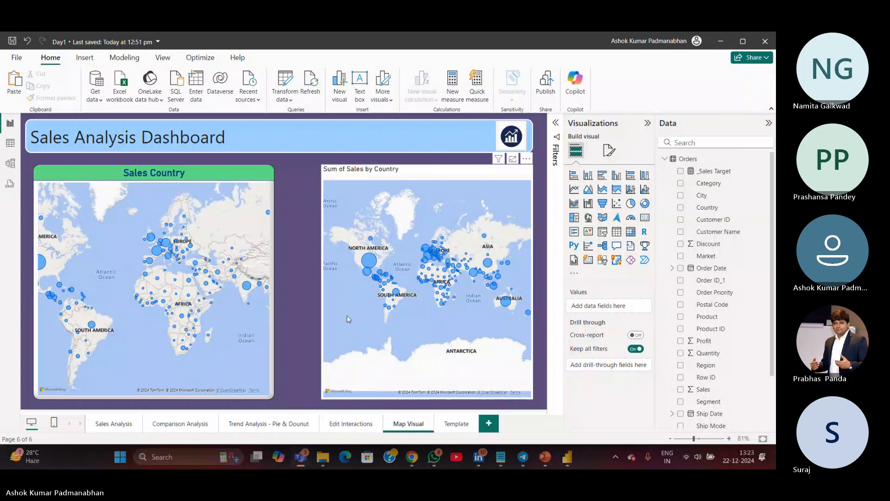
Select the Sales Country map and narrow it slightly from its edge
left_click(267, 289)
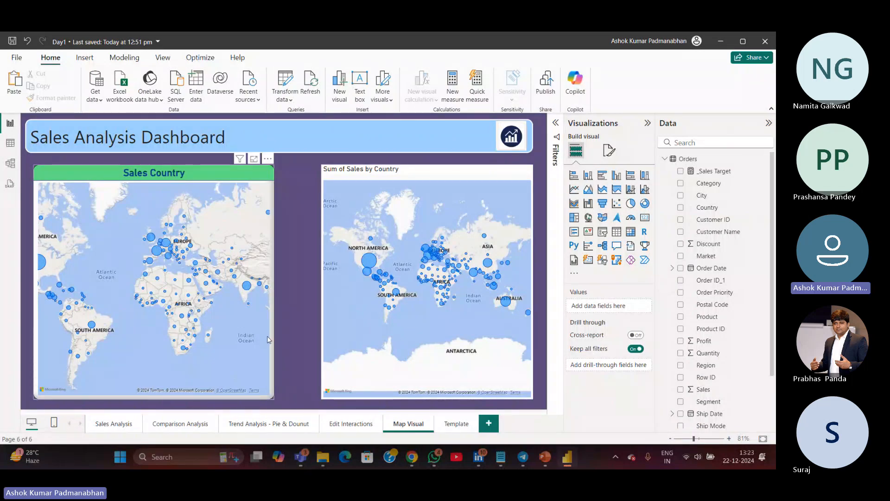
left_click_drag(274, 284, 252, 283)
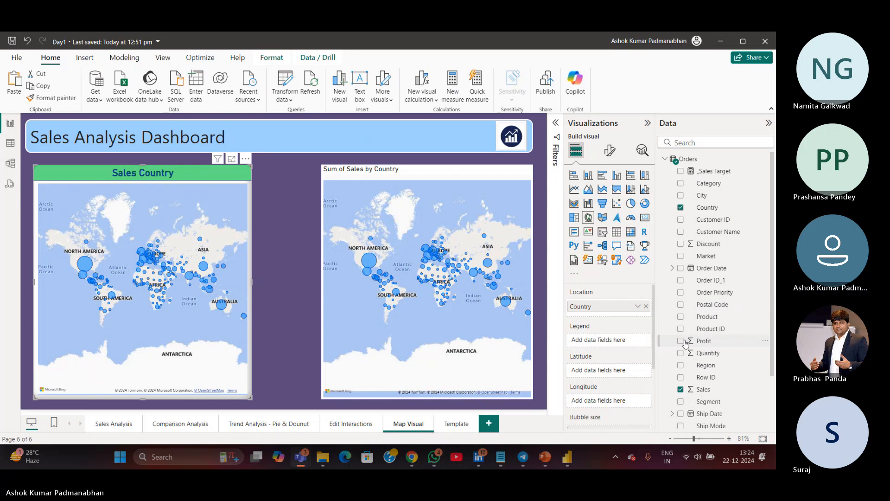
Add Profit to the Sales Country map's tooltips
left_click_drag(653, 333, 649, 393)
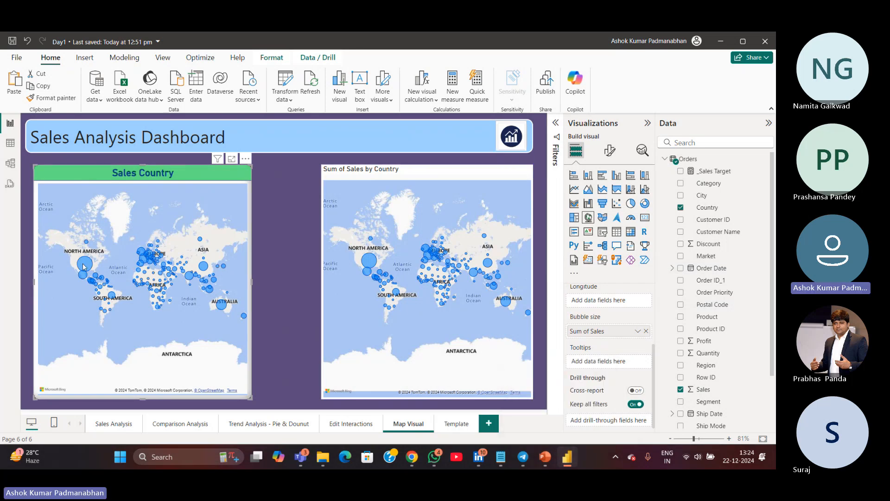
mouse_move(84, 267)
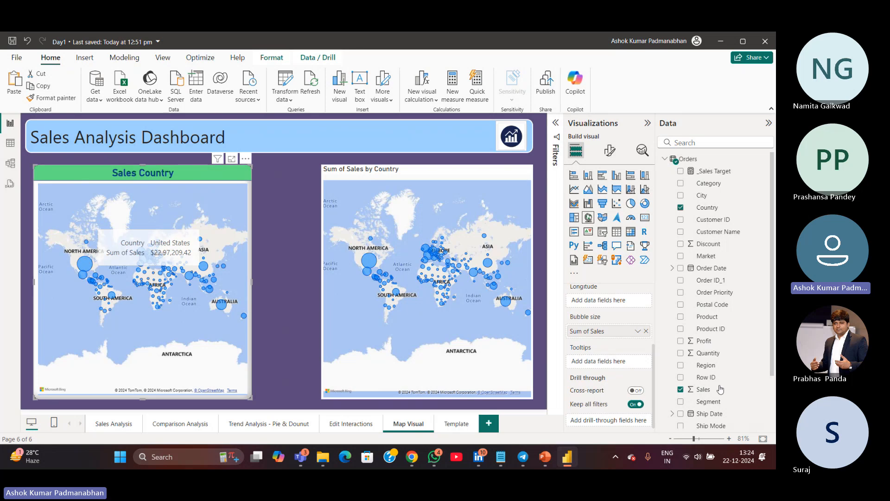
key("ctrl")
key("ctrl")
key("ctrl")
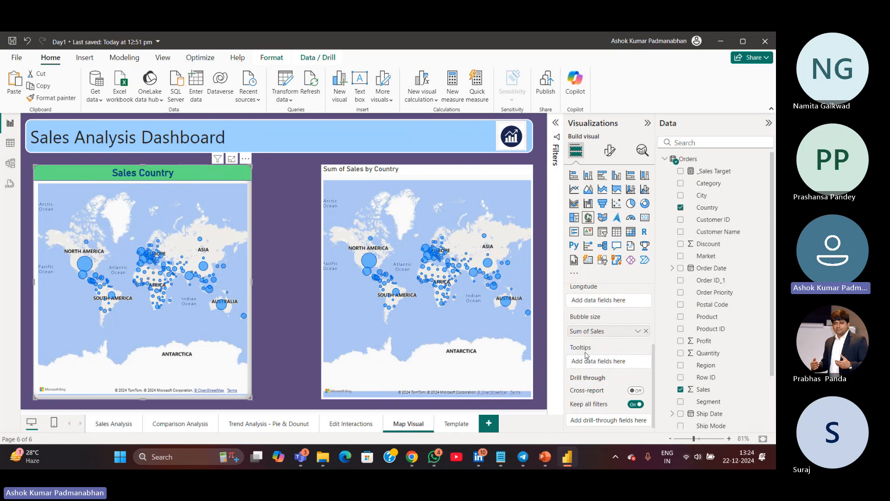
key("ctrl")
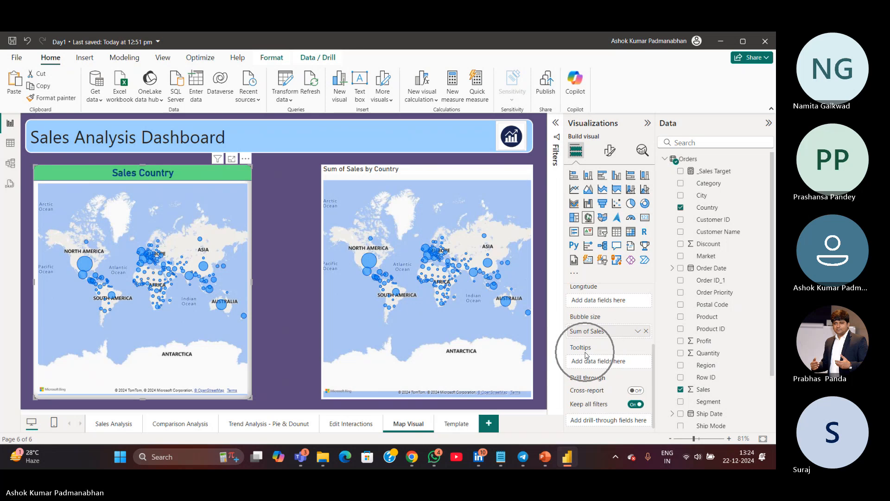
left_click_drag(710, 343, 602, 362)
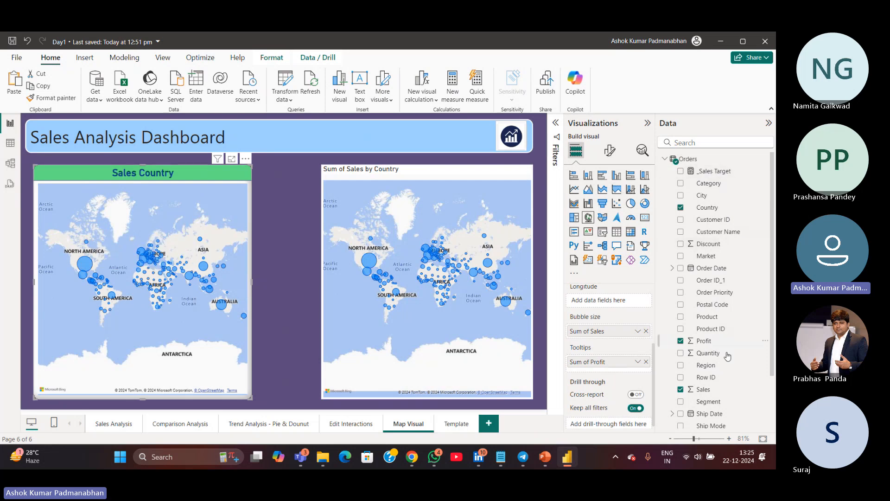
Add City and State to the Sales Country map's tooltips
scroll(741, 390, "down", 2)
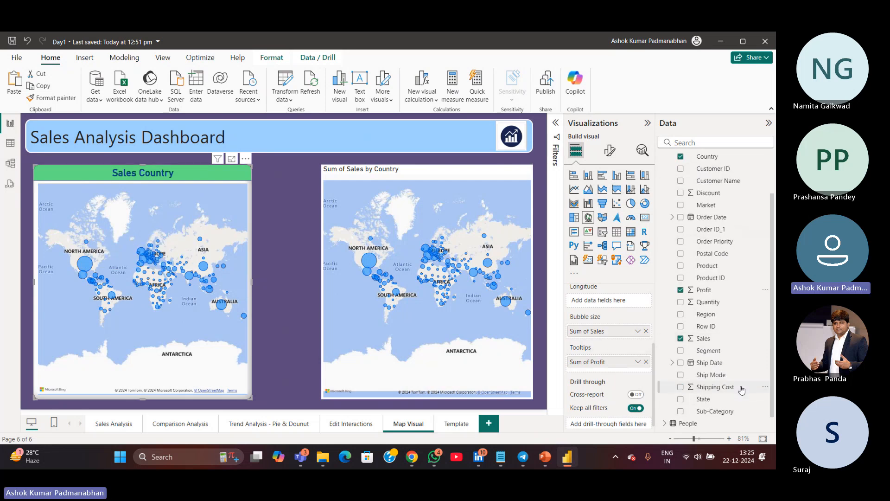
scroll(739, 387, "down", 1)
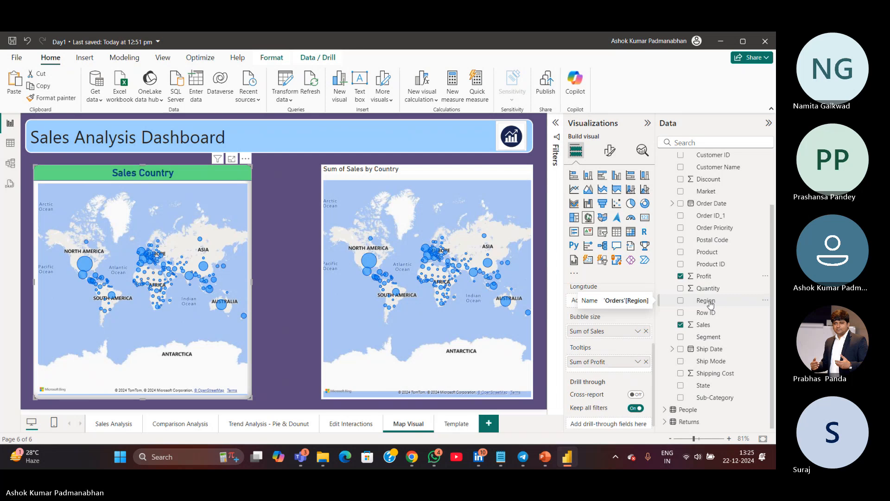
scroll(711, 302, "up", 3)
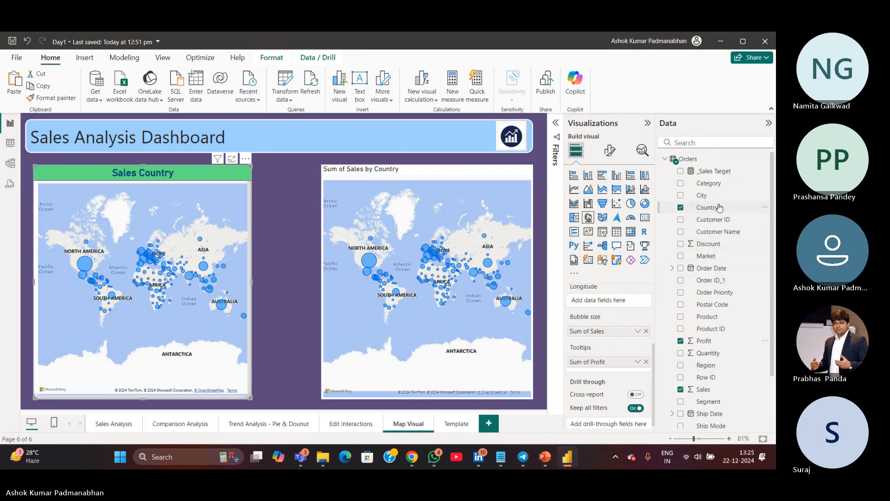
left_click_drag(725, 208, 607, 373)
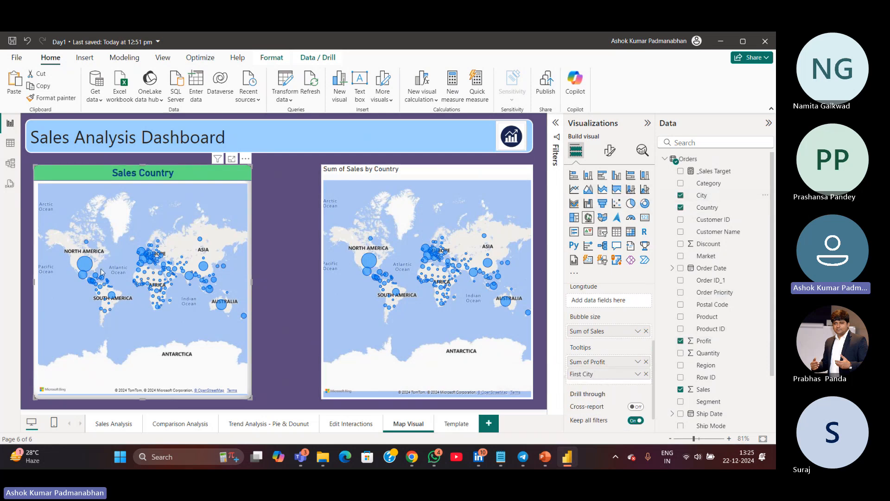
mouse_move(92, 269)
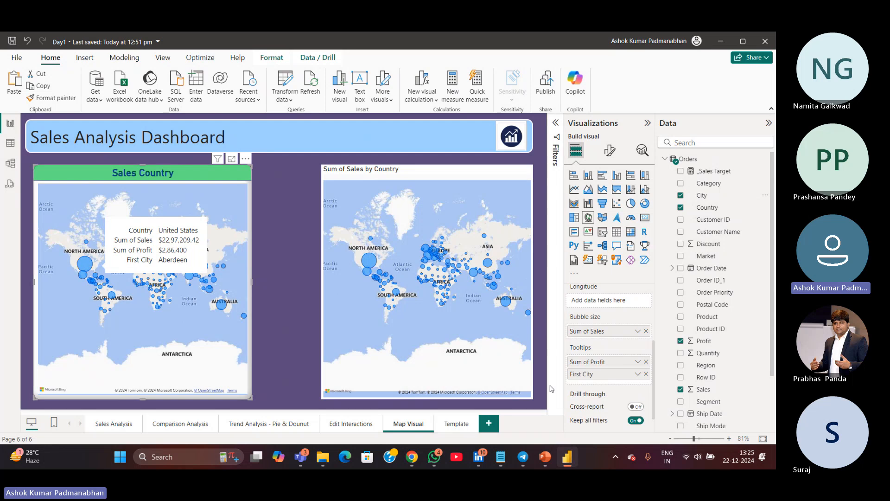
scroll(710, 399, "down", 2)
scroll(713, 399, "down", 1)
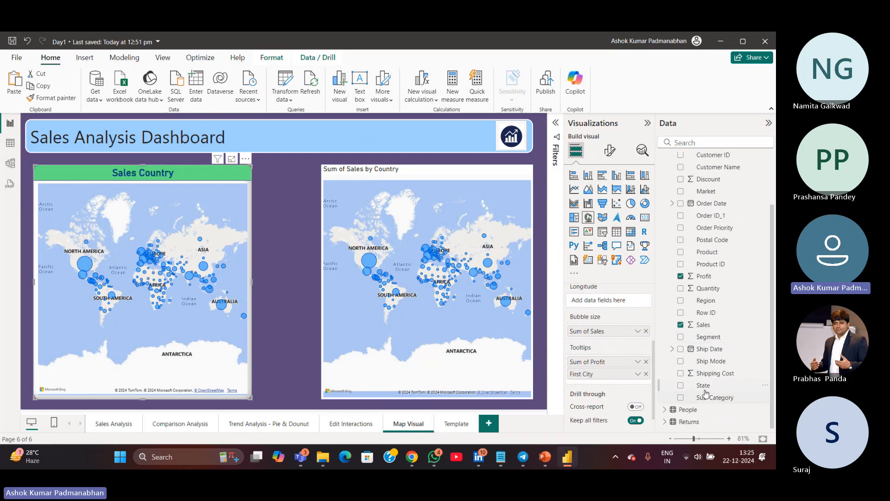
left_click_drag(706, 388, 605, 369)
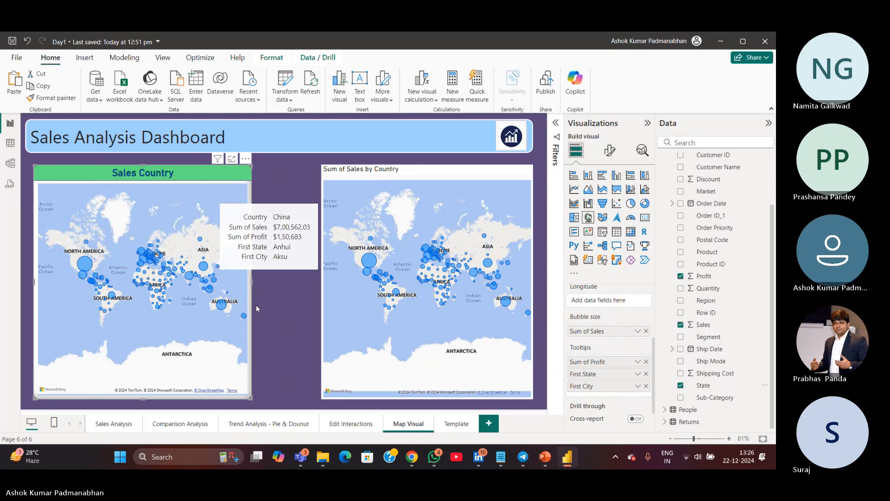
Deselect the map and save the report
left_click(287, 319)
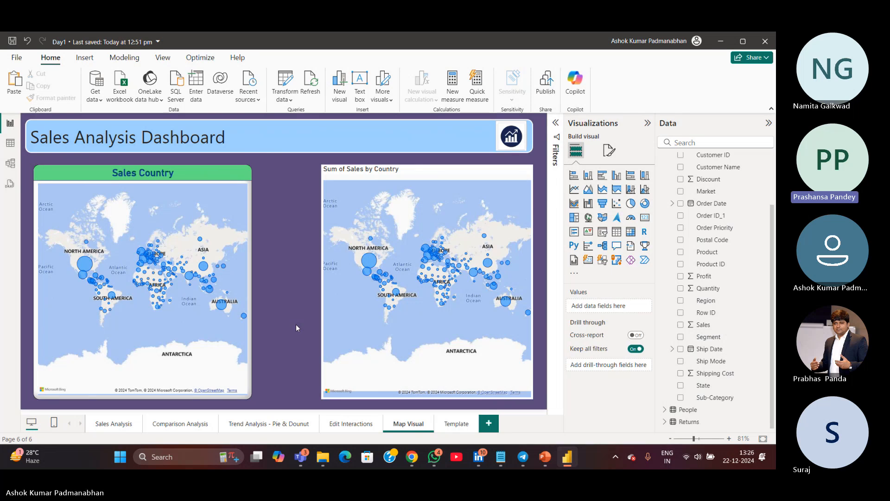
left_click(12, 40)
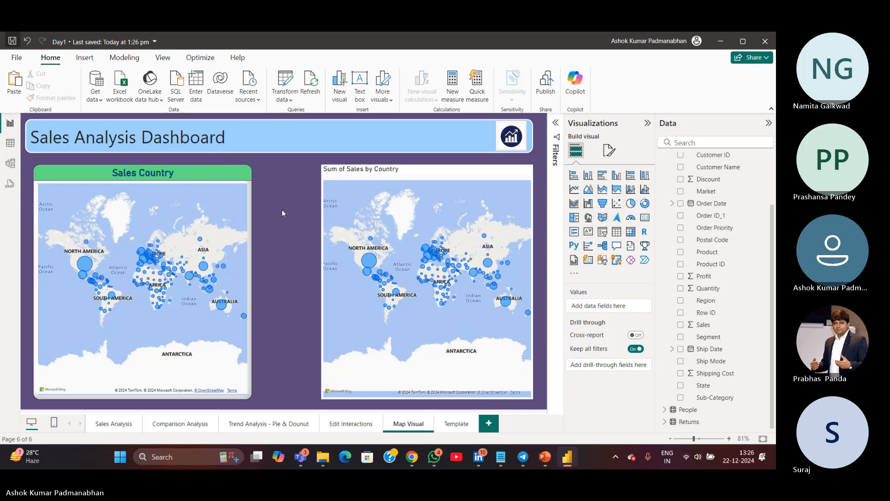
Select the Sum of Sales by Country map and convert it to a filled map
left_click_drag(308, 163, 541, 407)
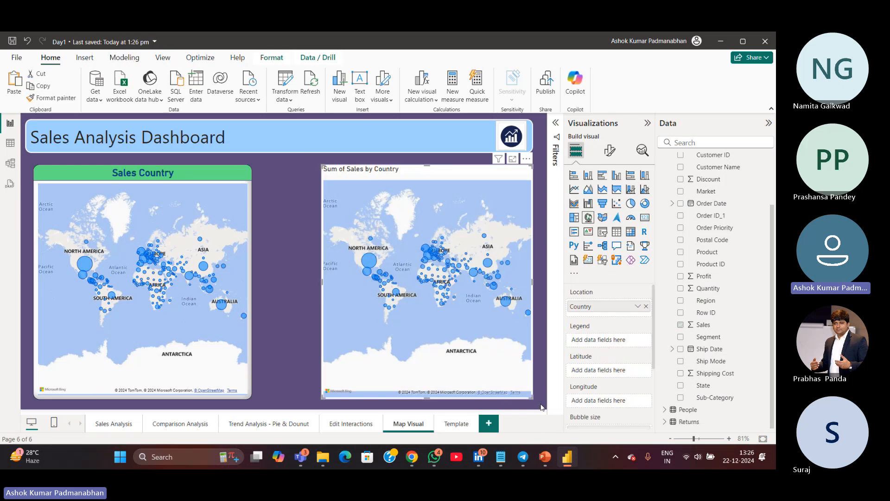
left_click(603, 218)
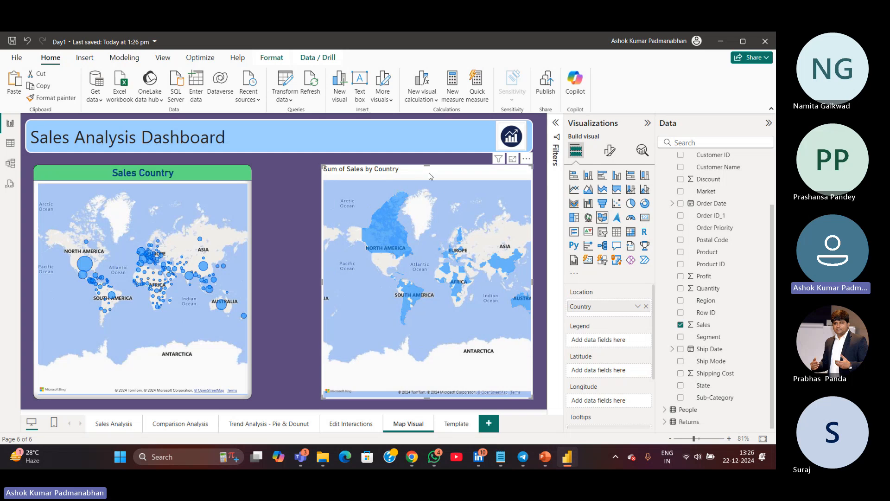
mouse_move(427, 176)
left_mouse_down()
mouse_move(393, 172)
mouse_move(427, 176)
left_mouse_up()
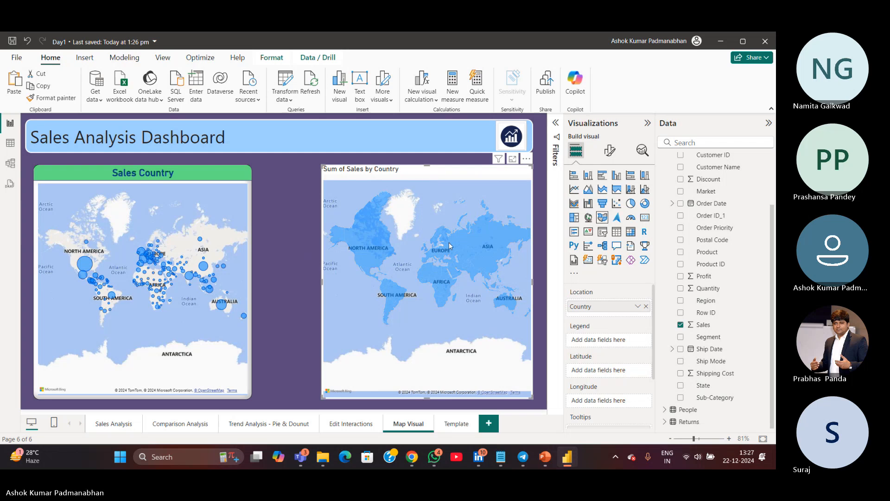
Copy the Sales Country map's formatting onto the filled map with Format Painter
mouse_move(450, 251)
left_click(235, 267)
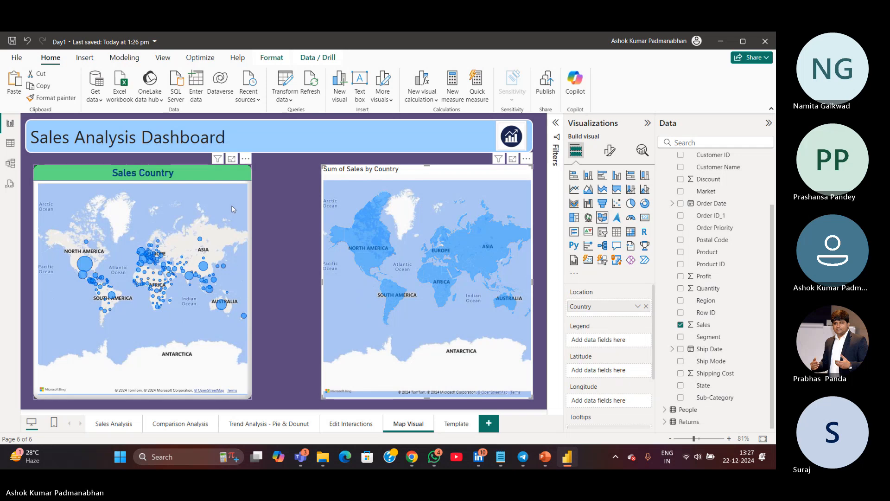
left_click(51, 98)
left_click(464, 194)
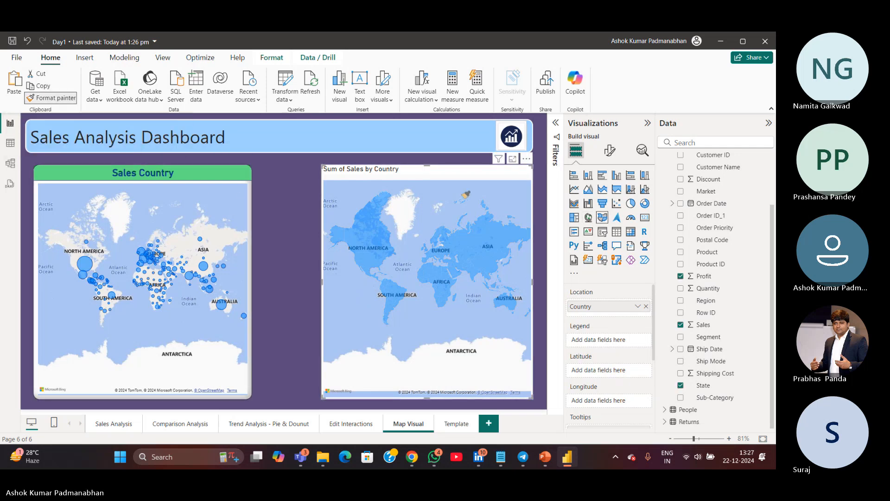
left_click(465, 195)
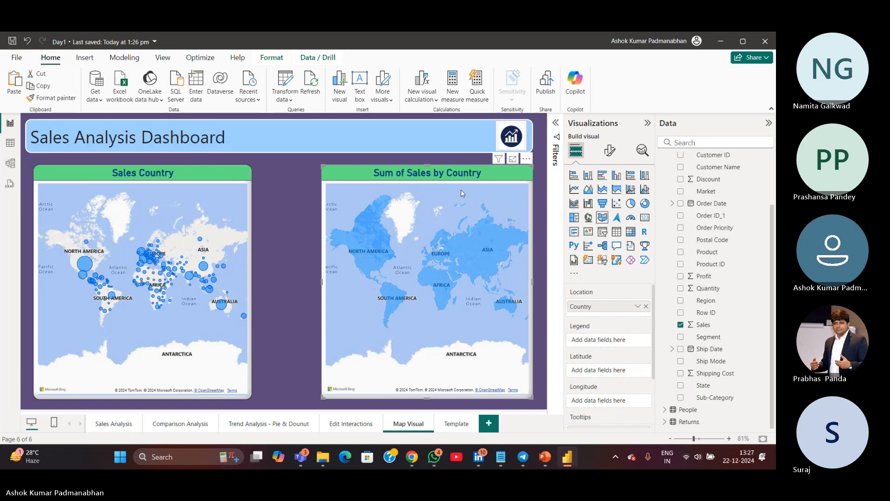
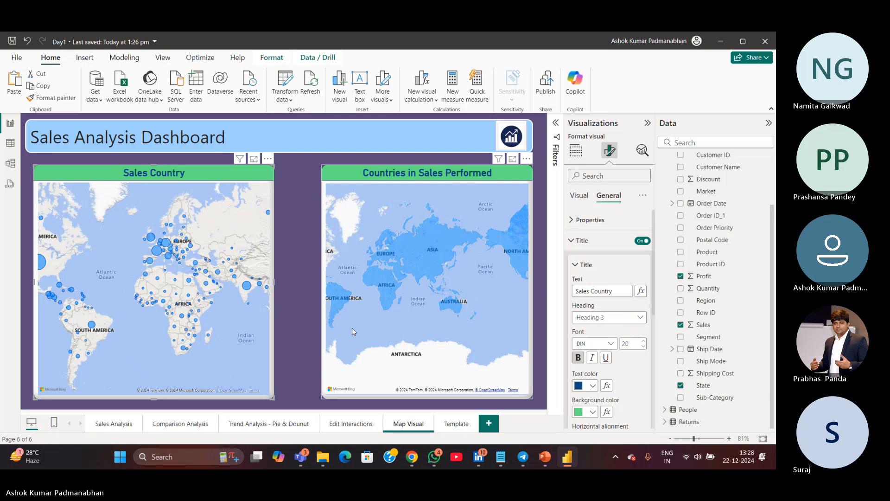
Widen the filled map leftward so it fills the space beside the Sales Country map
left_click(352, 327)
left_click_drag(322, 281, 286, 280)
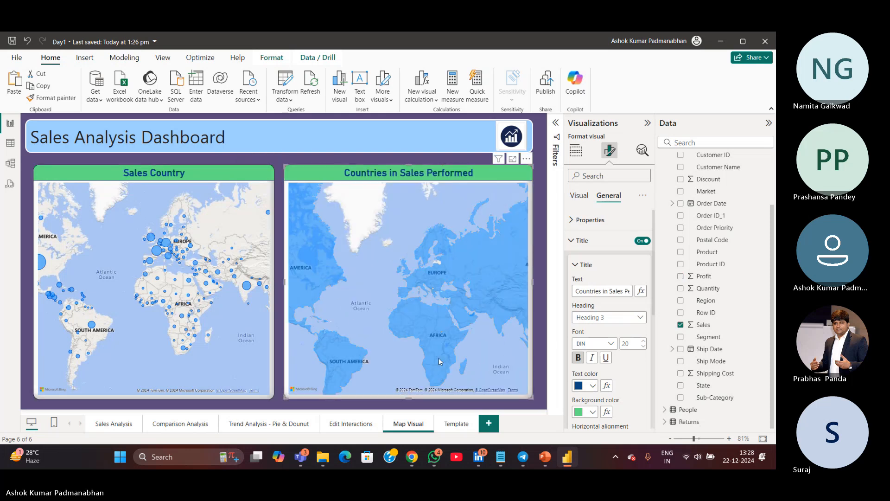
Select and deselect countries on the filled map to examine how it cross-filters the Sales Country map
left_click(433, 320)
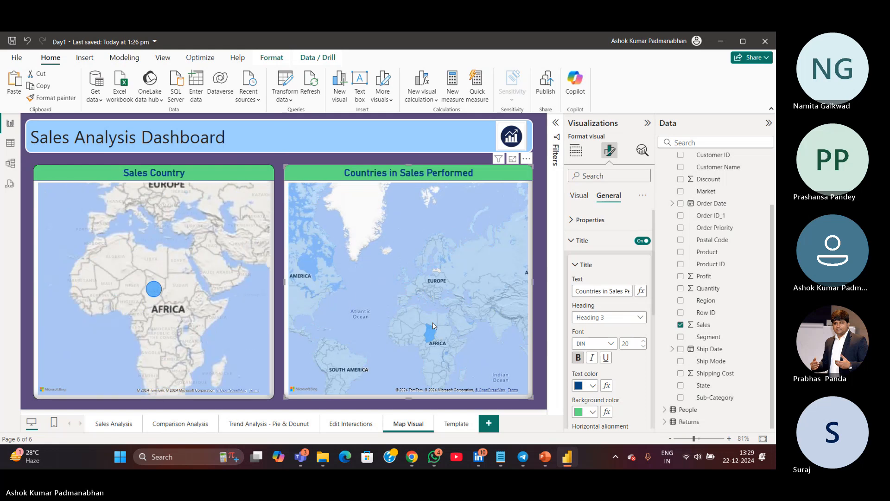
left_click(431, 338)
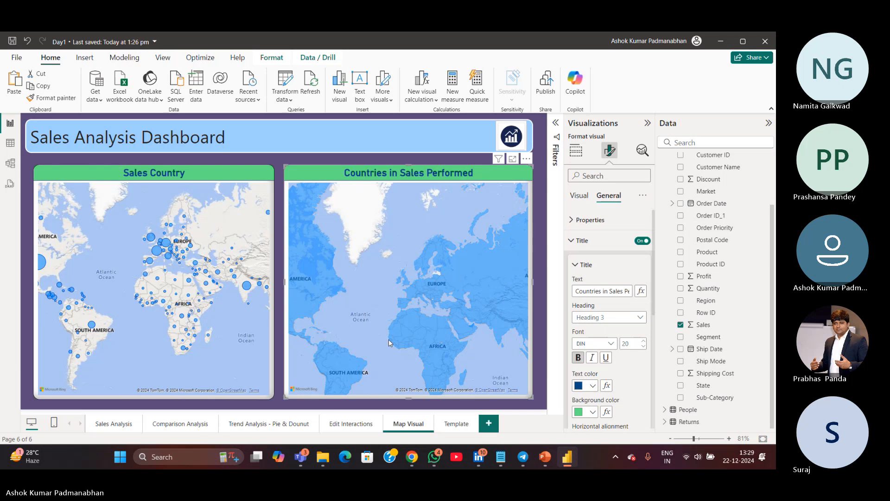
left_click(281, 171)
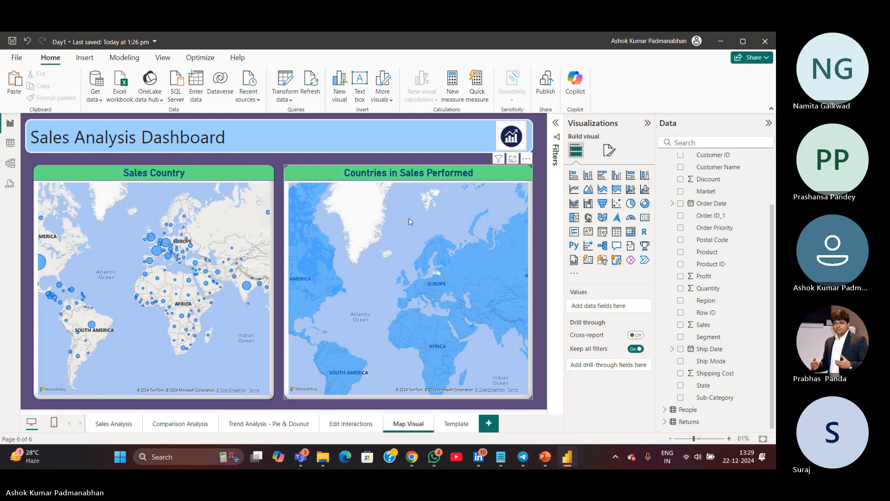
left_click_drag(428, 244, 356, 221)
left_click_drag(411, 305, 407, 303)
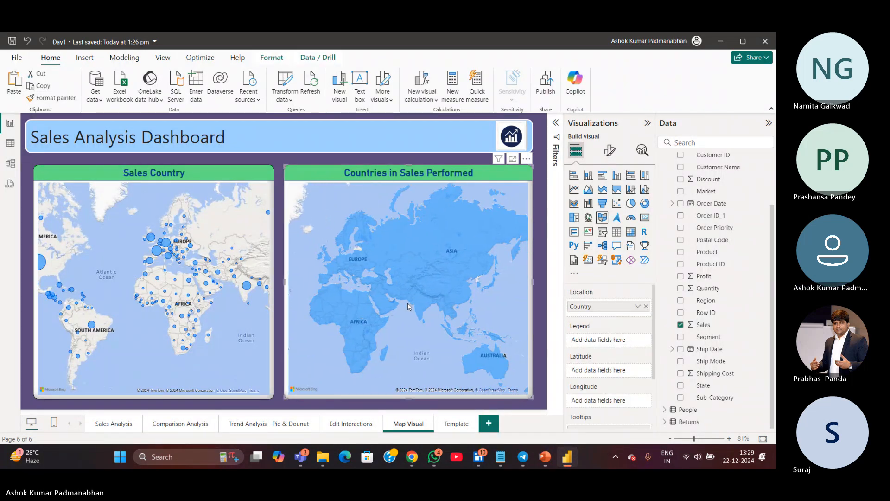
left_click(429, 306)
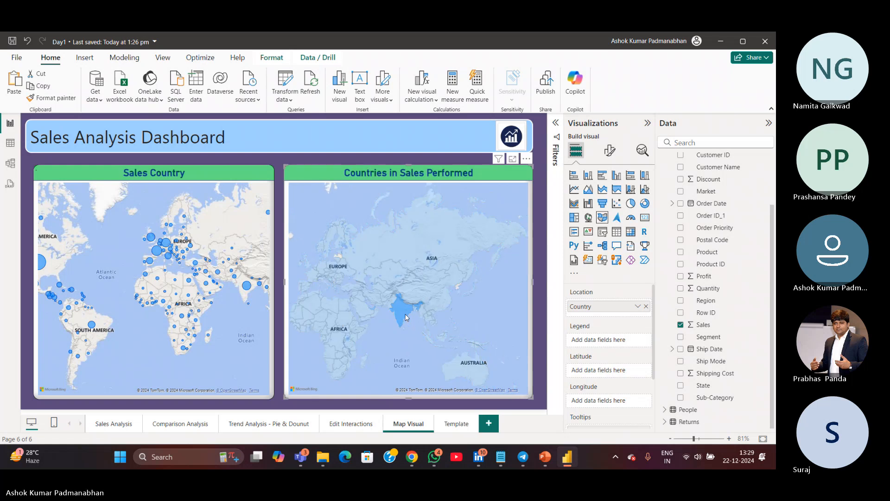
left_click(406, 317)
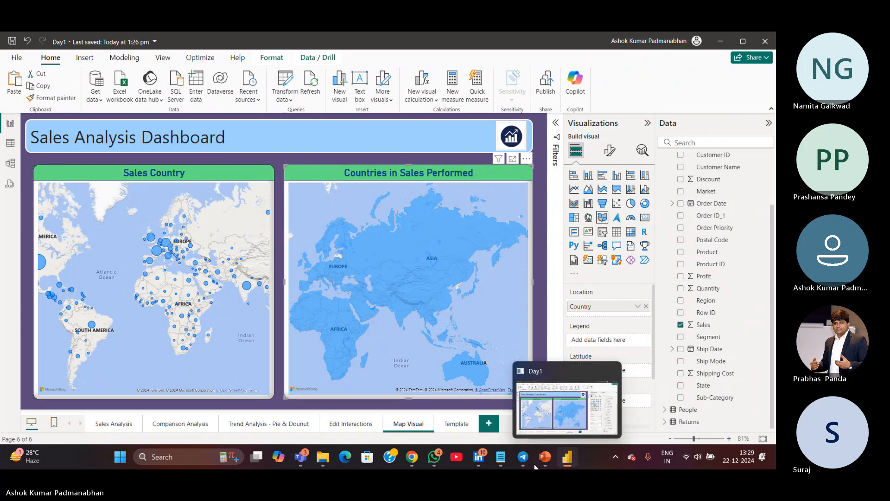
Switch to the KPIs notes file and append "- Map" to item 16, Country Sales
left_click(502, 459)
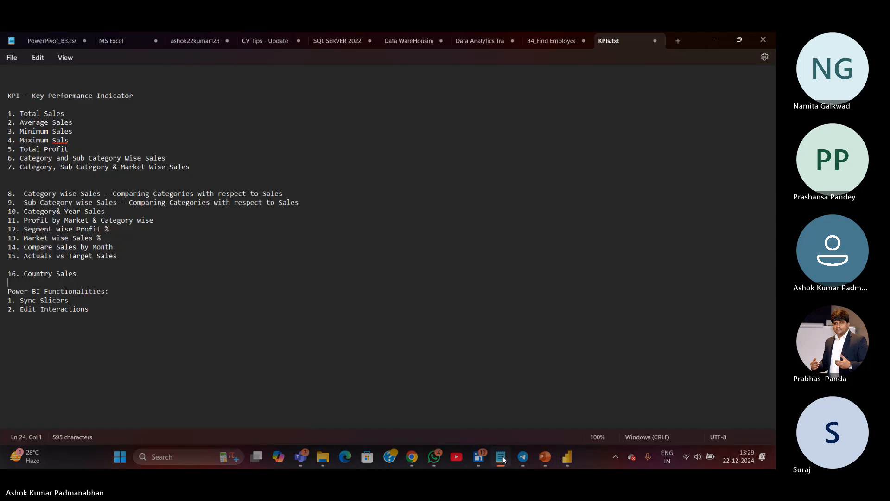
left_click(128, 270)
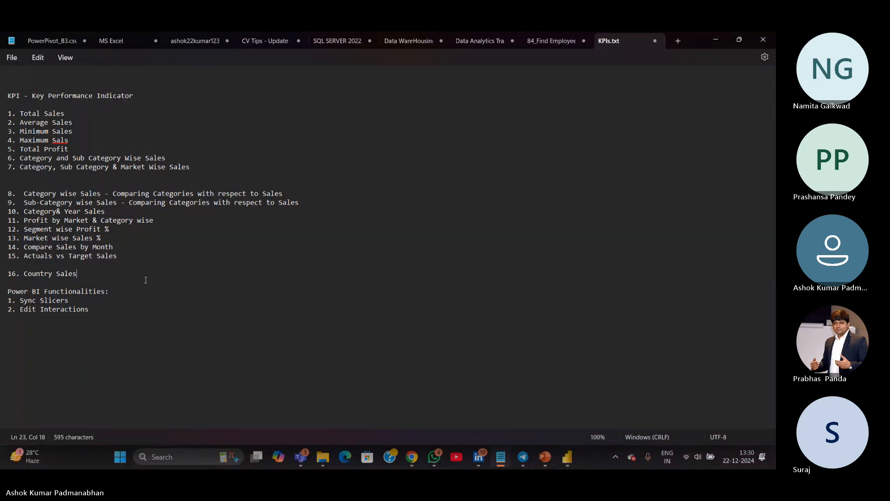
type("- Map")
key("Return")
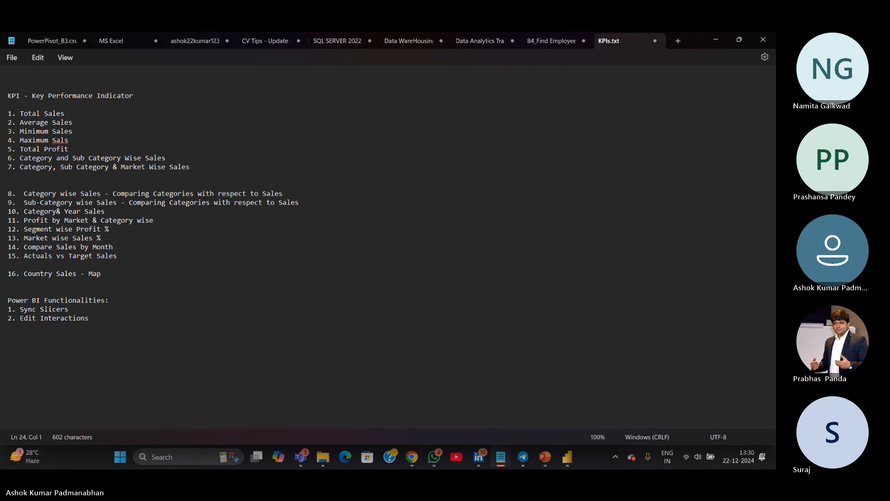
Add item "17. Countries - Sales Performed - Fill Map" to the KPI list
type("17")
type(".")
type(" Countries")
type(" in ")
type("Sa")
key("BackSpace")
key("BackSpace")
key("BackSpace")
key("BackSpace")
key("BackSpace")
type("- Sales")
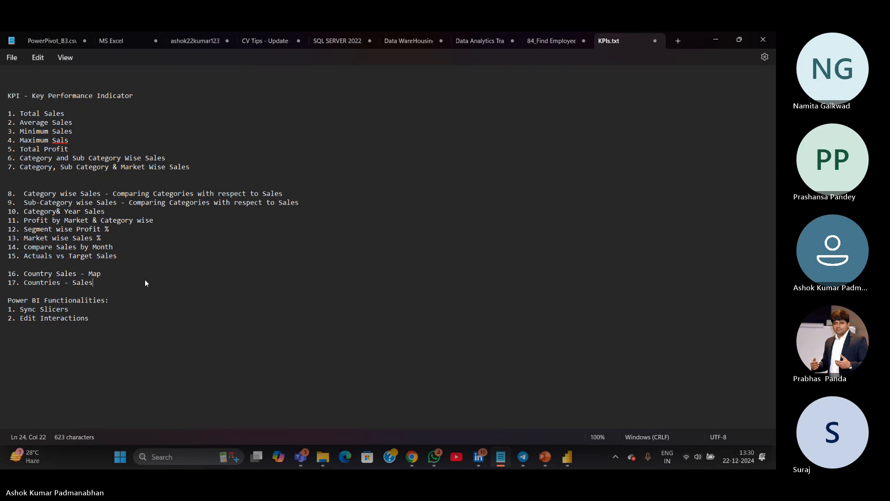
type(" Performed")
type("- Fill Map")
left_click(328, 321)
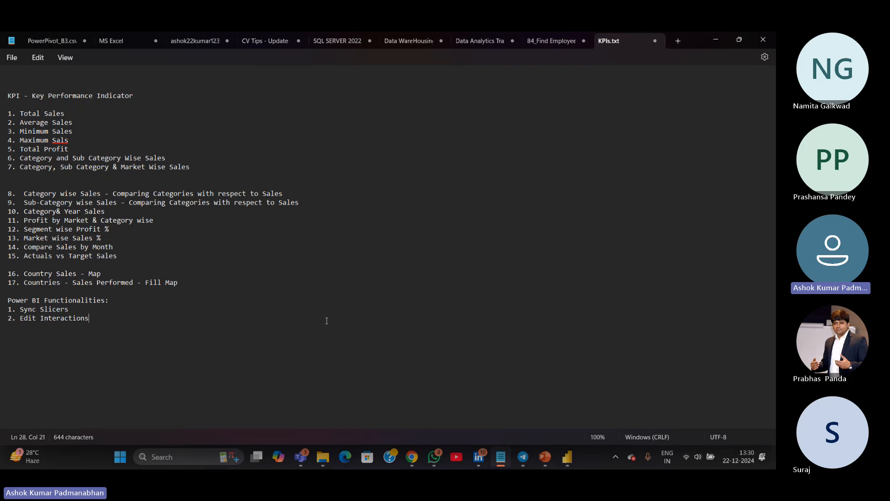
Return to the report, duplicate the Template page, and move Template after the copy
key("alt+Tab")
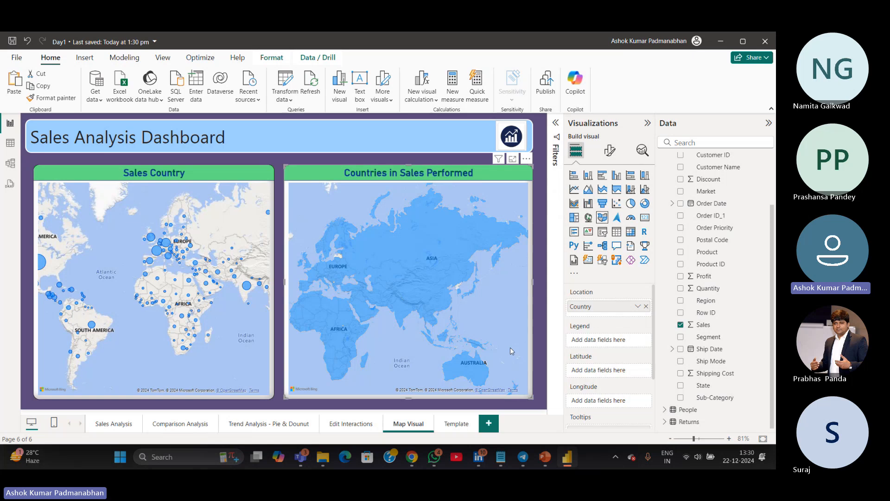
left_click(450, 425)
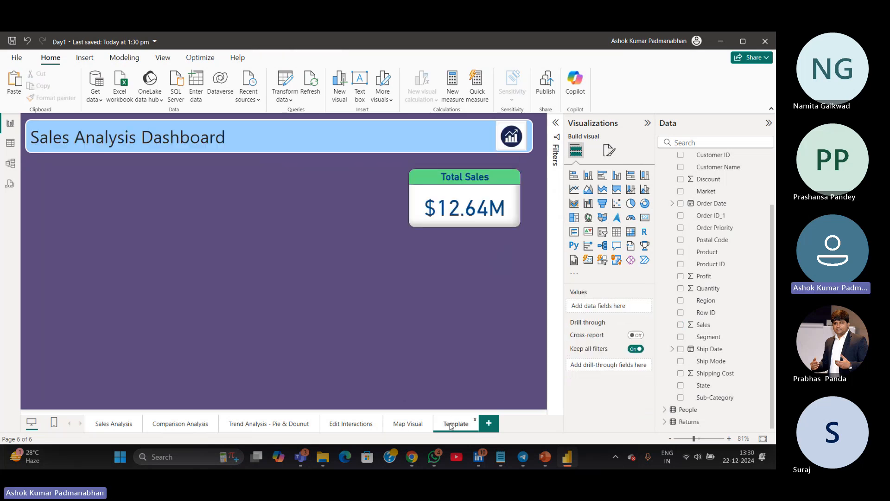
right_click(450, 425)
left_click(481, 368)
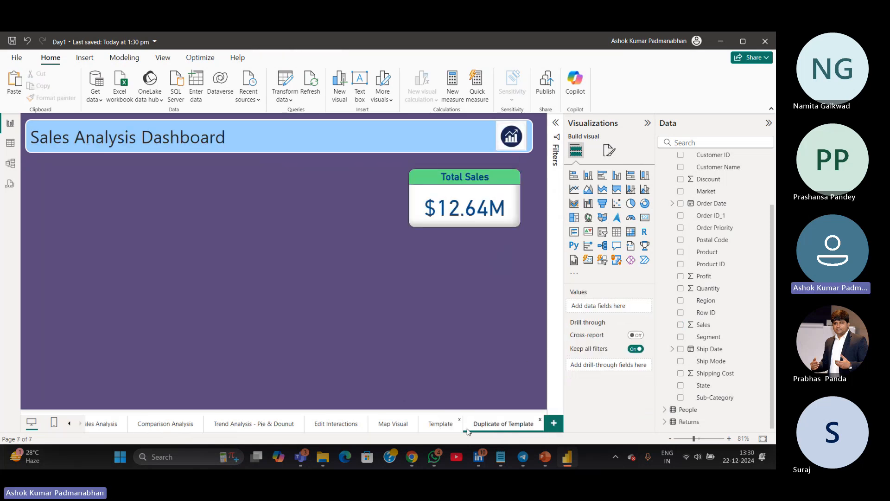
left_click_drag(442, 425, 519, 426)
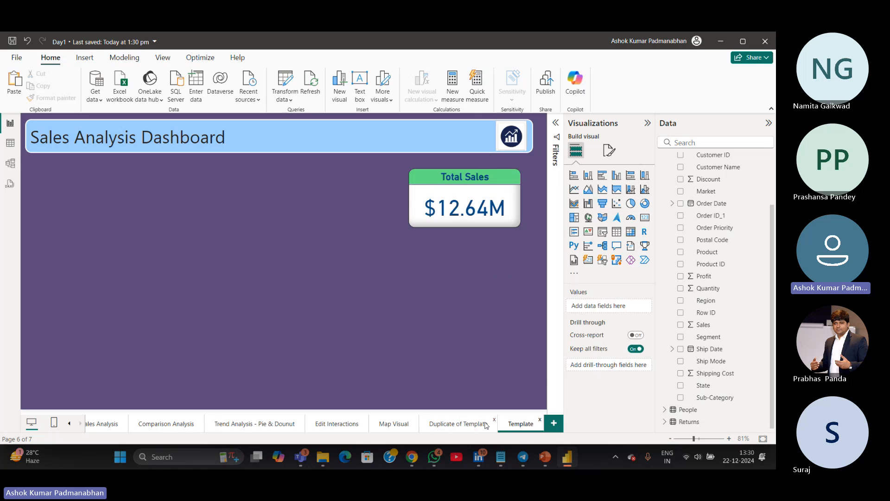
Rename the duplicated page to Tree Map
double_click(473, 422)
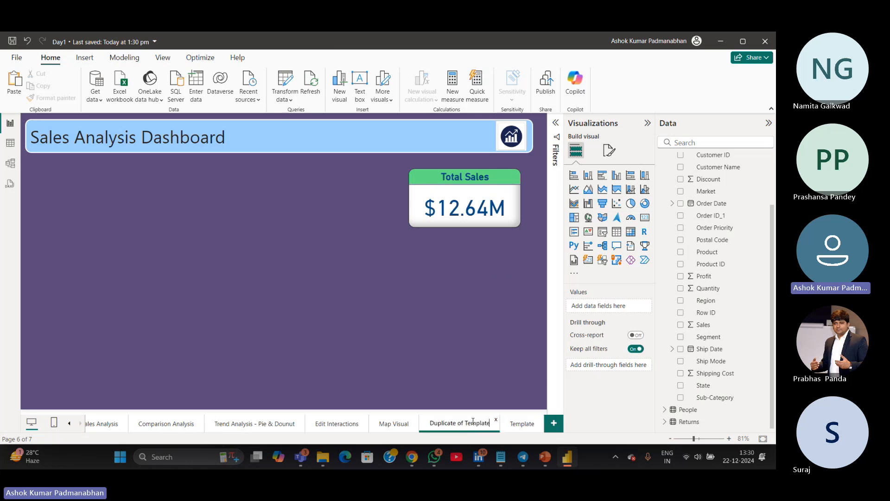
type("Tree Map")
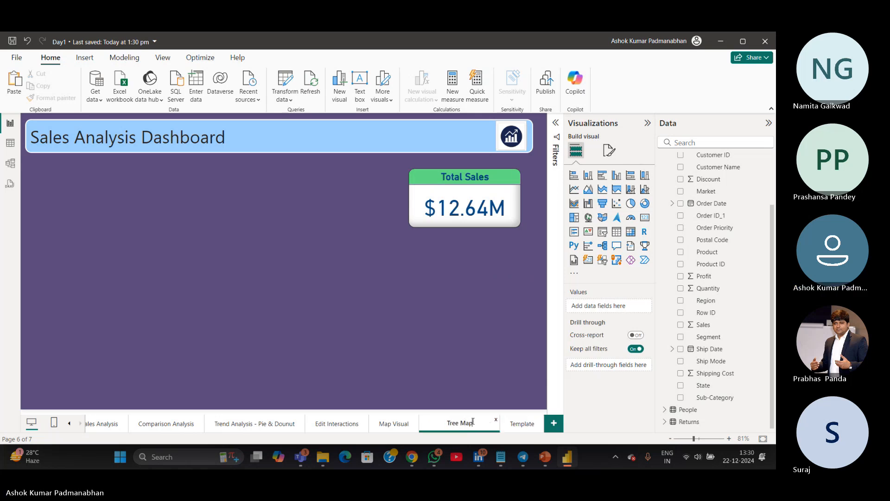
key("Return")
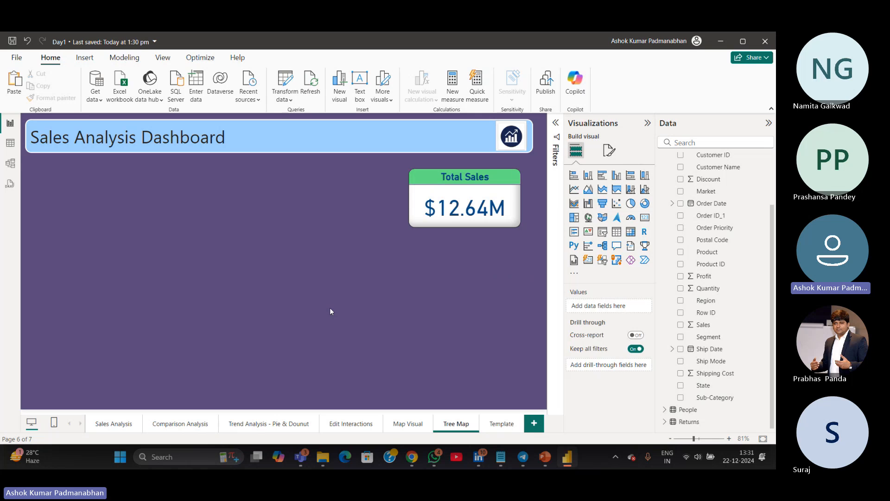
Insert a treemap visual and move the Total Sales card up into the dashboard header
left_click(574, 218)
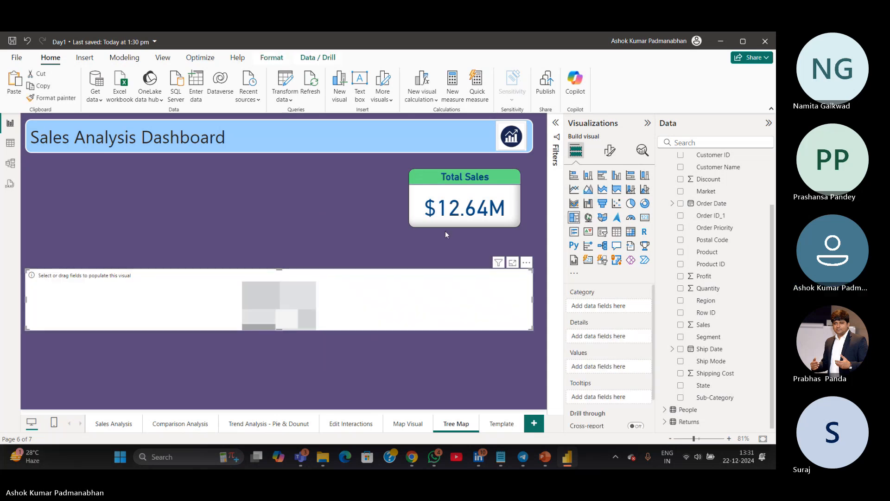
left_click_drag(441, 214, 393, 155)
Stretch the treemap vertically to fill the page below the header
left_click(312, 291)
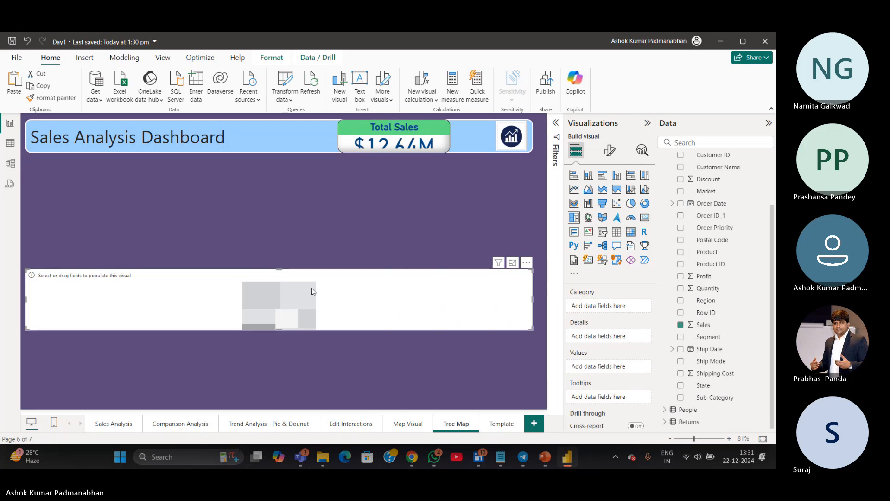
left_click_drag(279, 270, 289, 160)
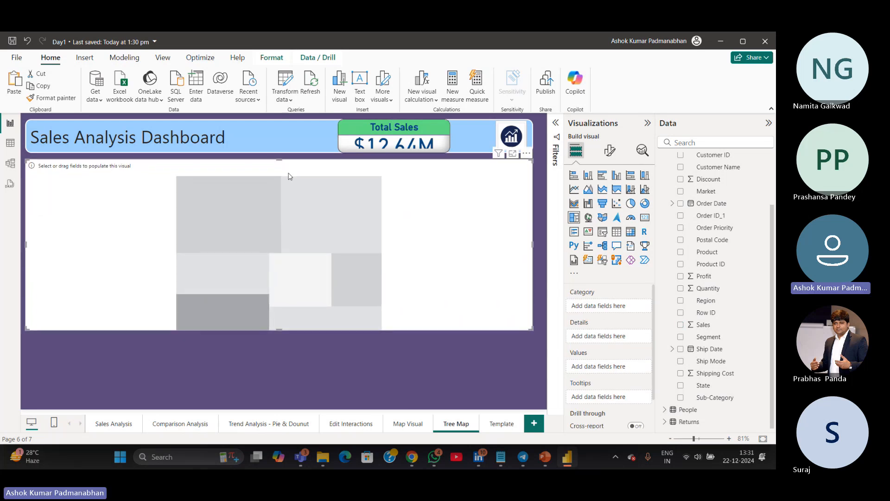
left_click_drag(277, 329, 283, 406)
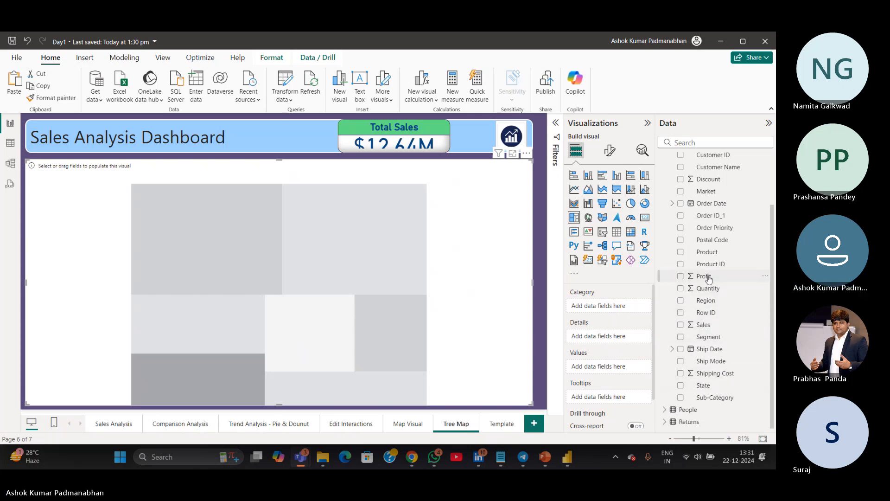
Build the treemap with Profit as values and Market as the category
left_click_drag(708, 278, 602, 367)
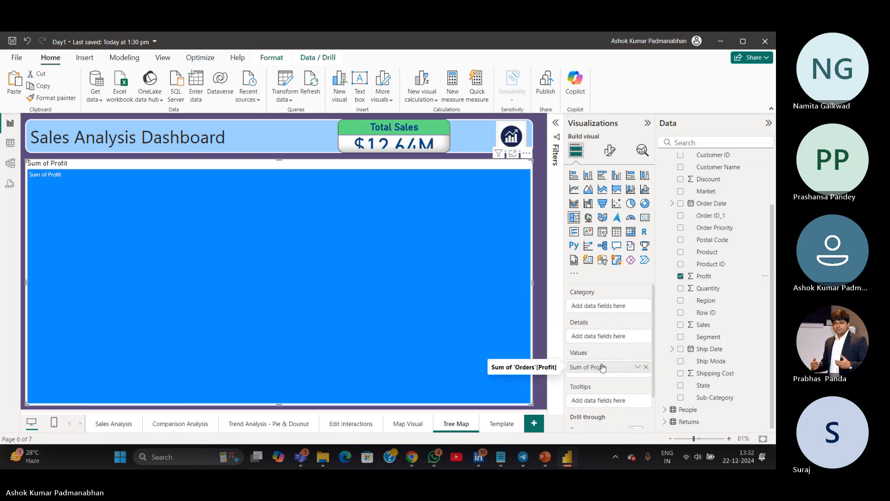
left_click(592, 295)
key("ctrl")
key("ctrl")
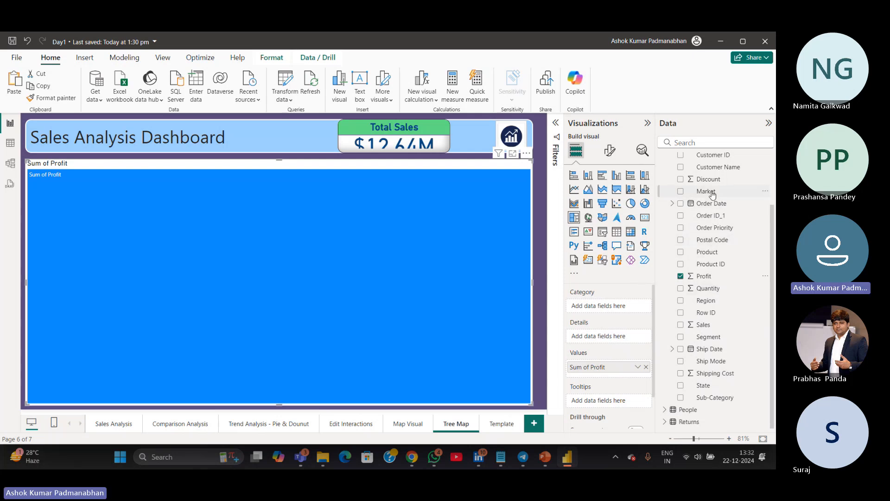
left_click_drag(710, 193, 607, 306)
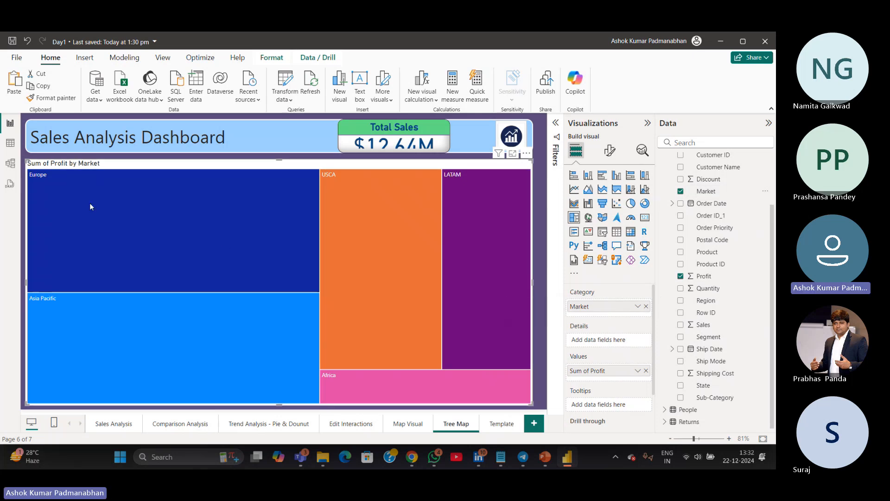
Inspect the profit tooltips of the individual market tiles
mouse_move(274, 313)
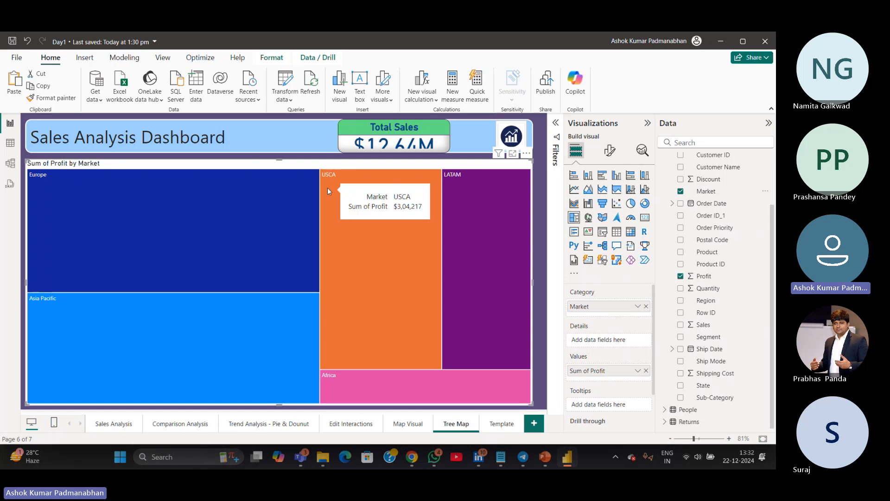
mouse_move(502, 193)
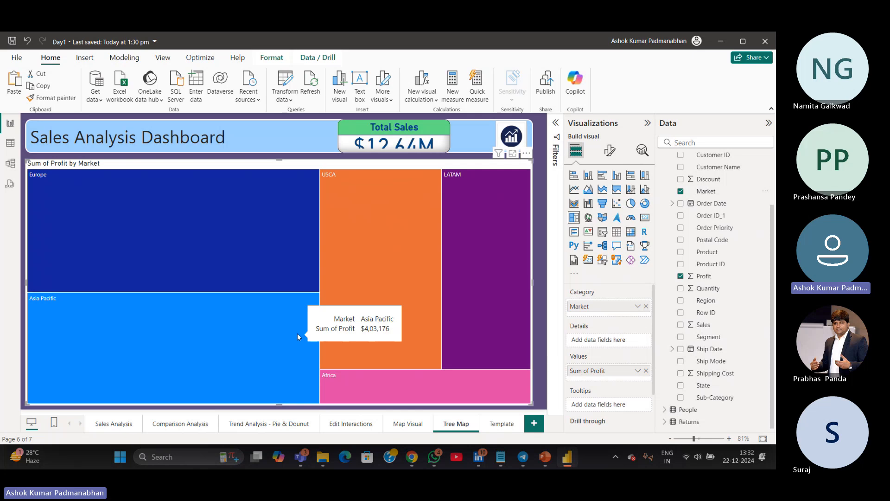
mouse_move(214, 292)
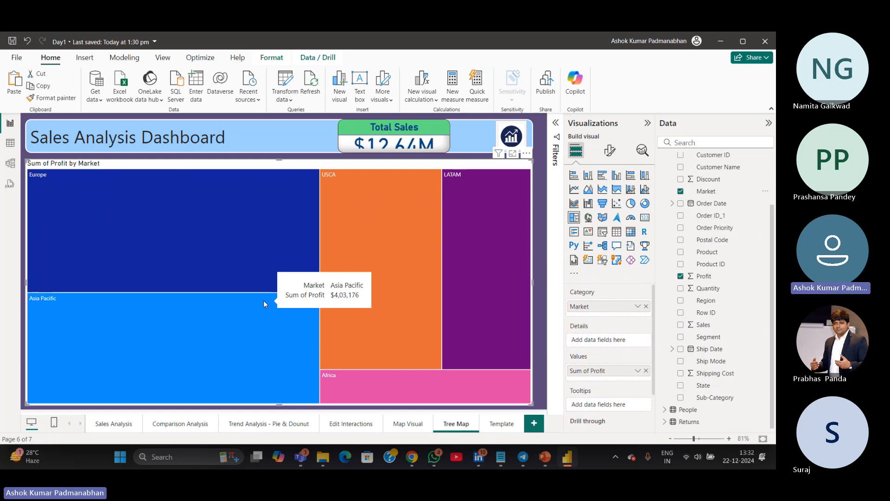
mouse_move(246, 228)
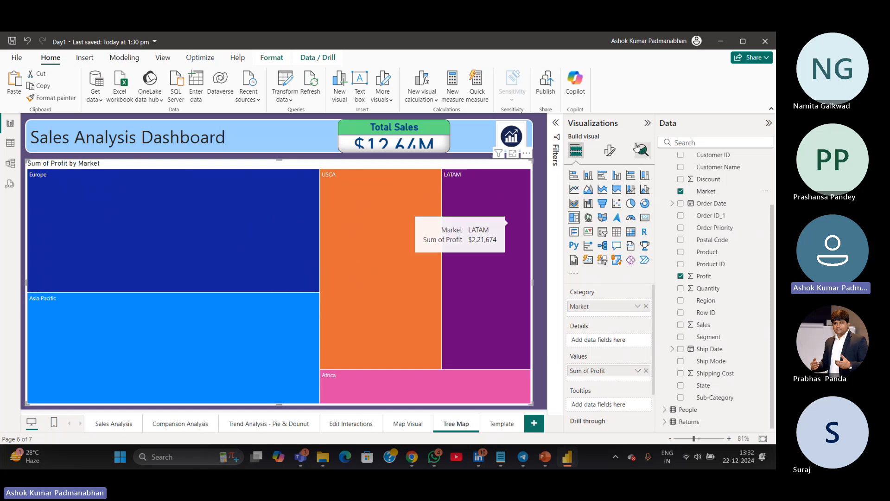
Turn on data labels for the treemap
left_click(610, 153)
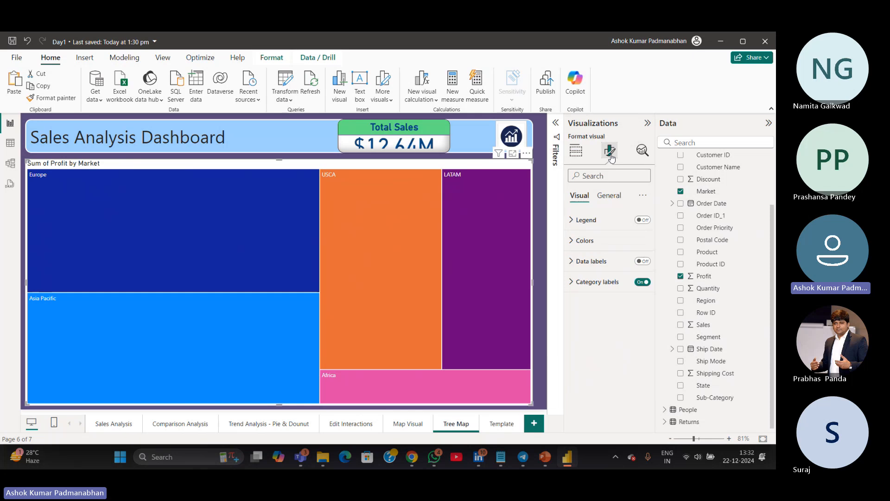
left_click(647, 264)
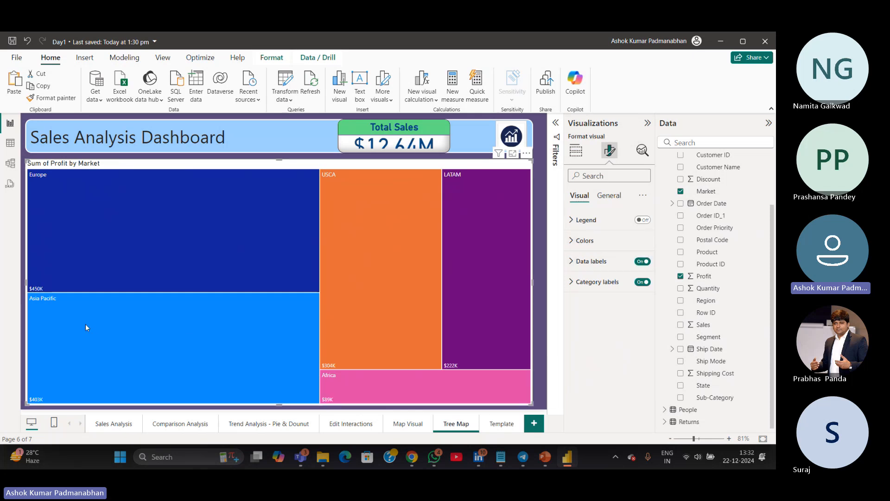
mouse_move(85, 324)
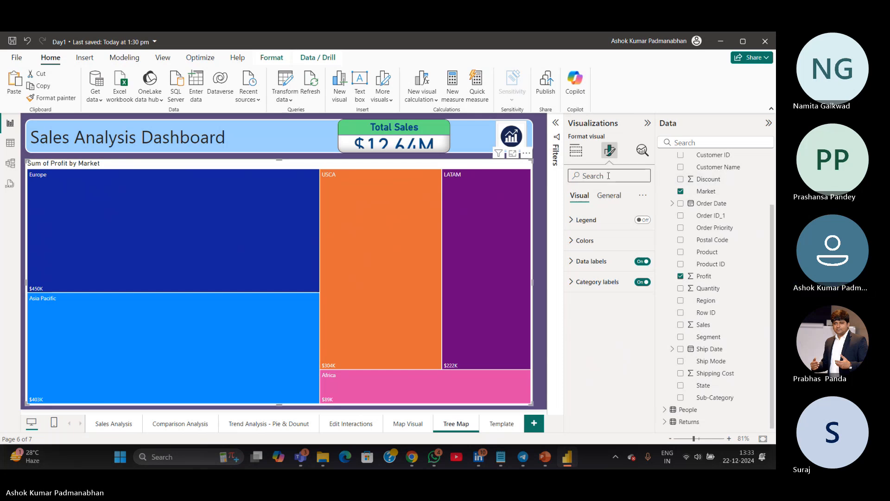
Set the treemap title's font size to 20
type("font")
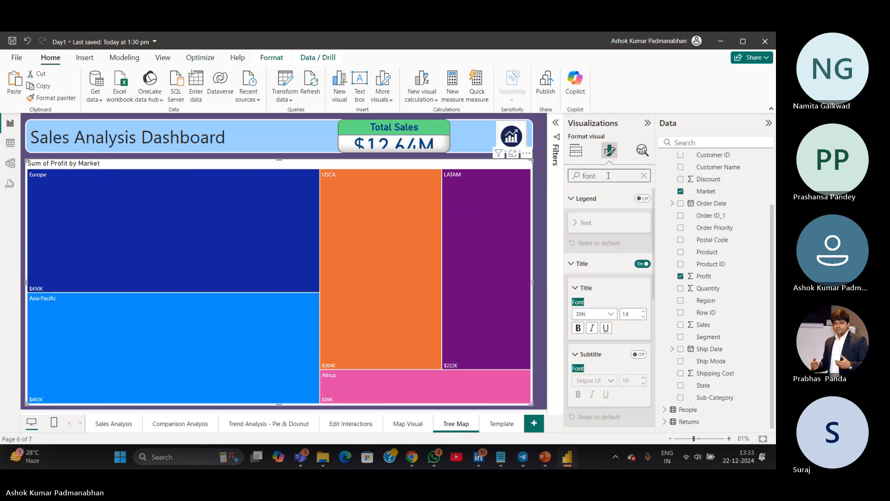
double_click(627, 315)
type("20")
key("Return")
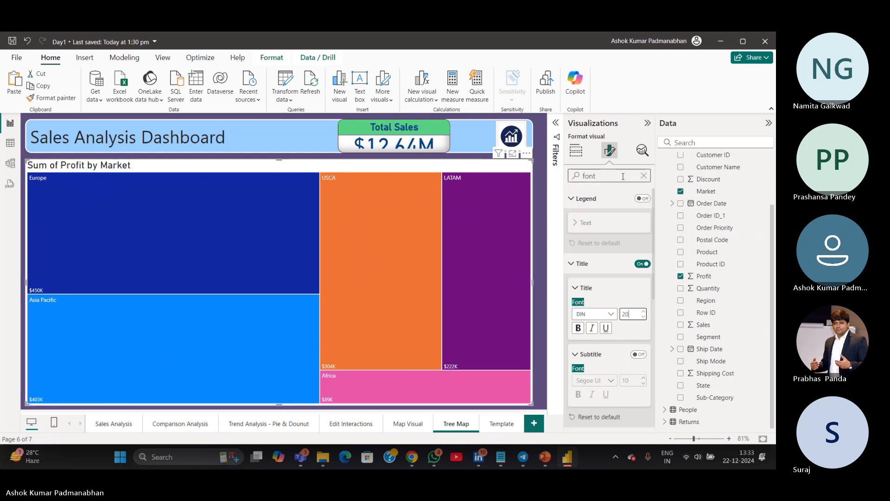
Set the font size of the treemap's data label values to 15
left_click_drag(616, 177, 482, 167)
type("values")
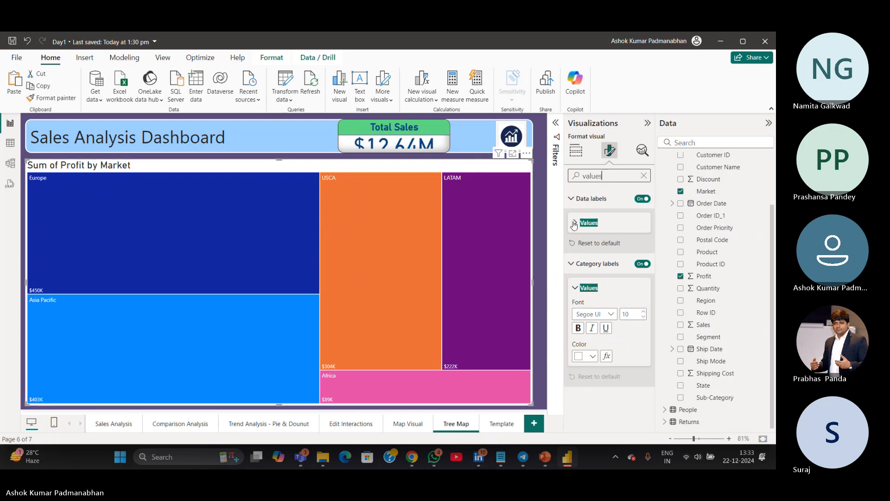
left_click(574, 223)
left_click(624, 249)
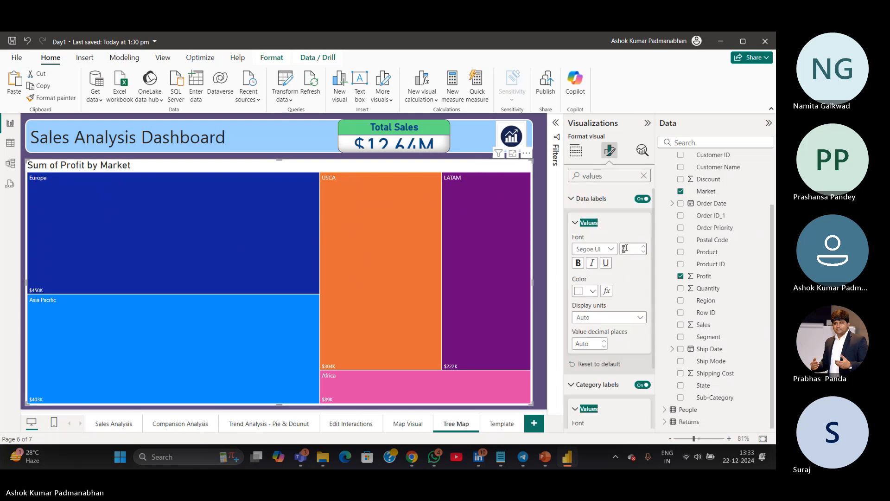
type("12")
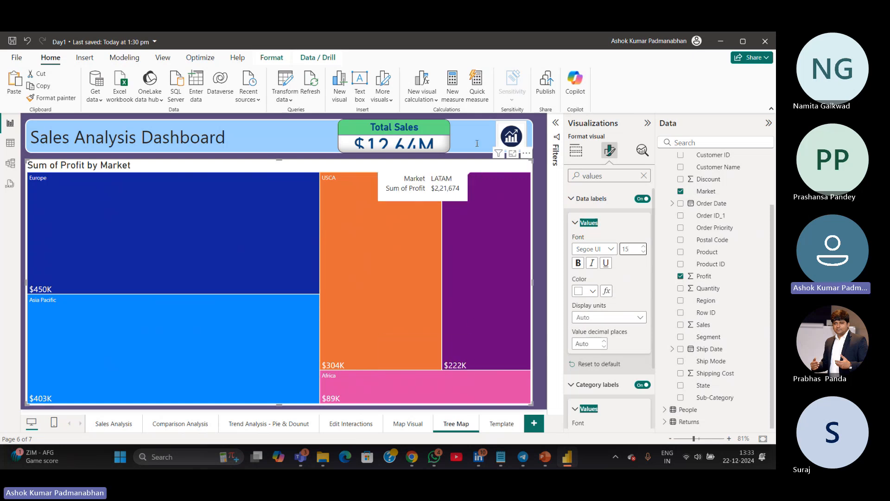
Apply the Total Sales card's formatting to the treemap with Format painter, then undo it
left_click(444, 143)
left_click(51, 97)
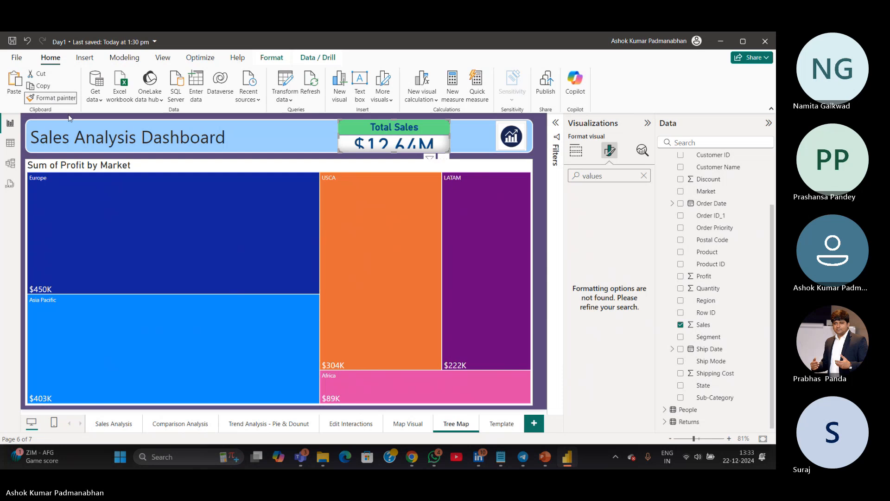
left_click(241, 240)
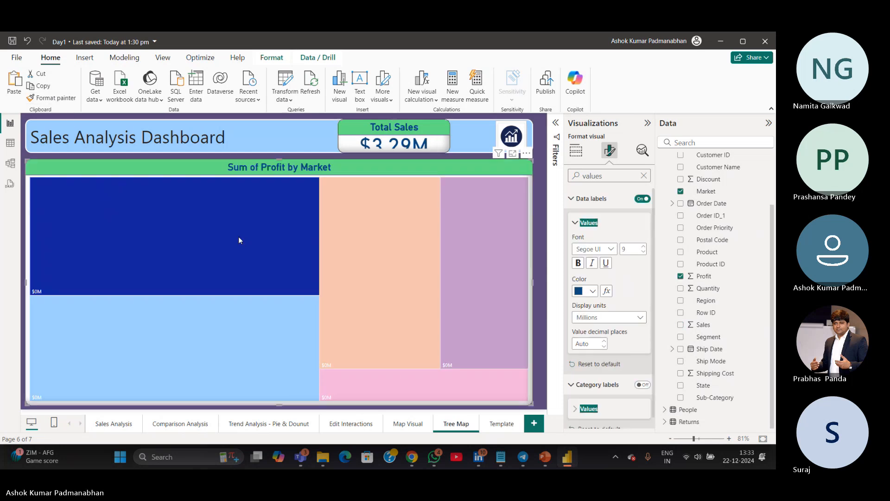
mouse_move(185, 274)
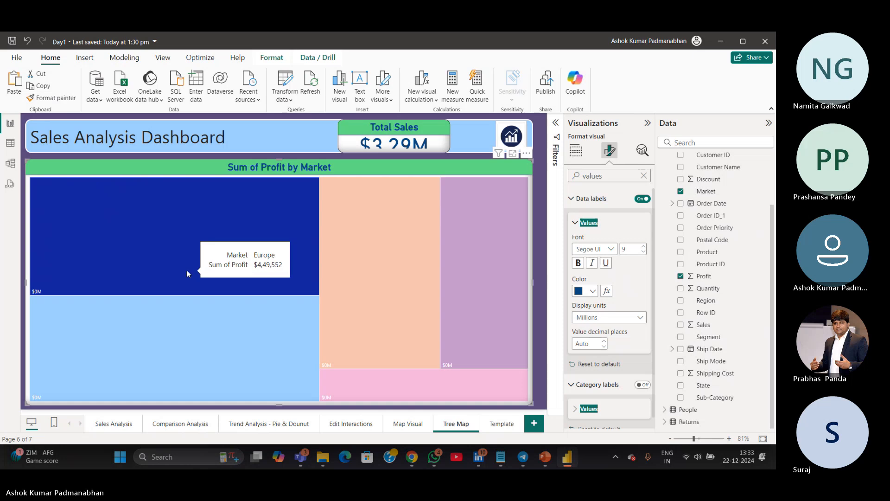
key("ctrl+z")
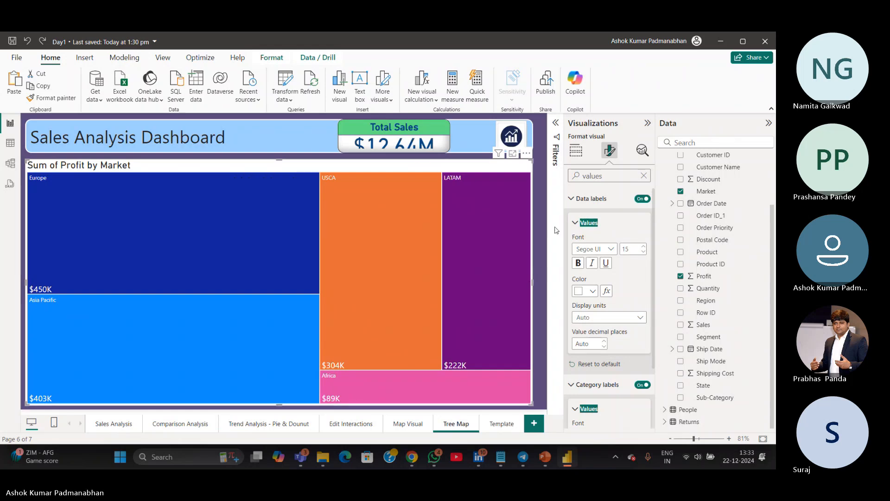
Open the Total Sales card's title background colour and copy its hex code #61E384
left_click(449, 141)
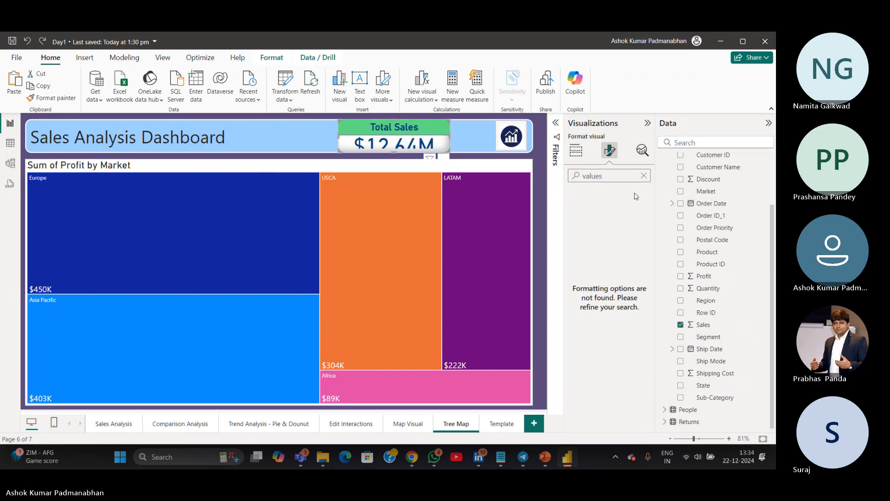
left_click(373, 169)
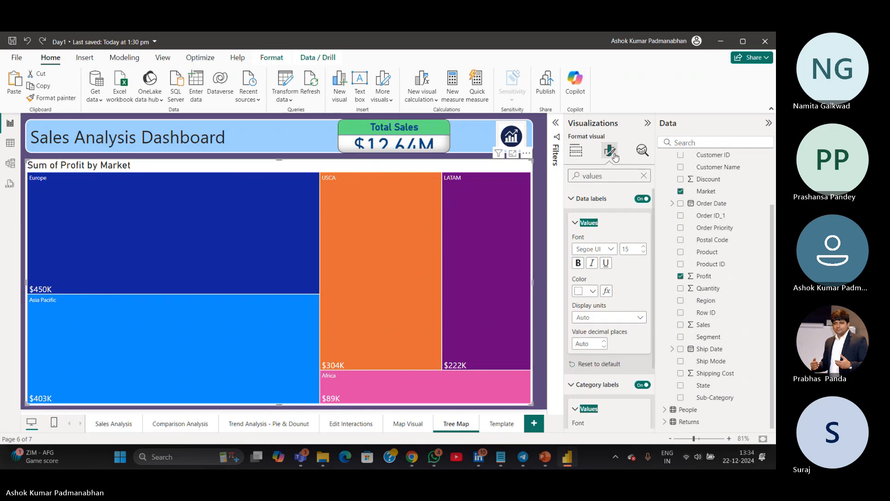
left_click(419, 142)
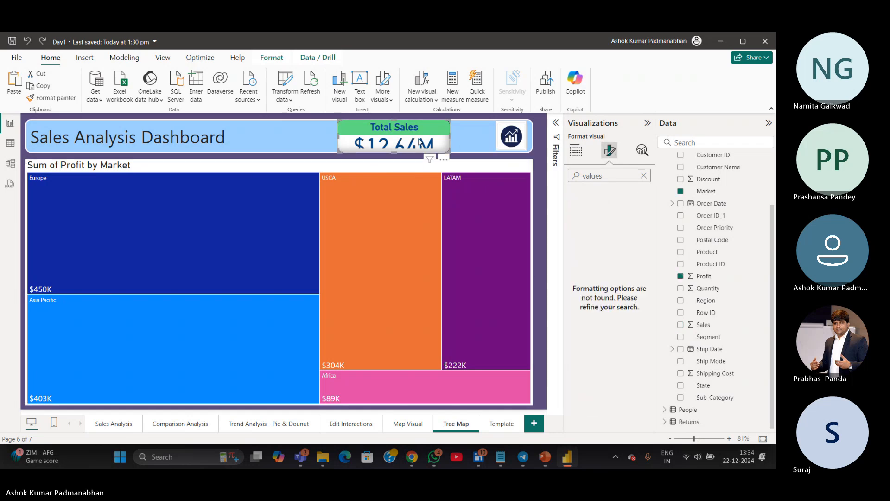
left_click(577, 151)
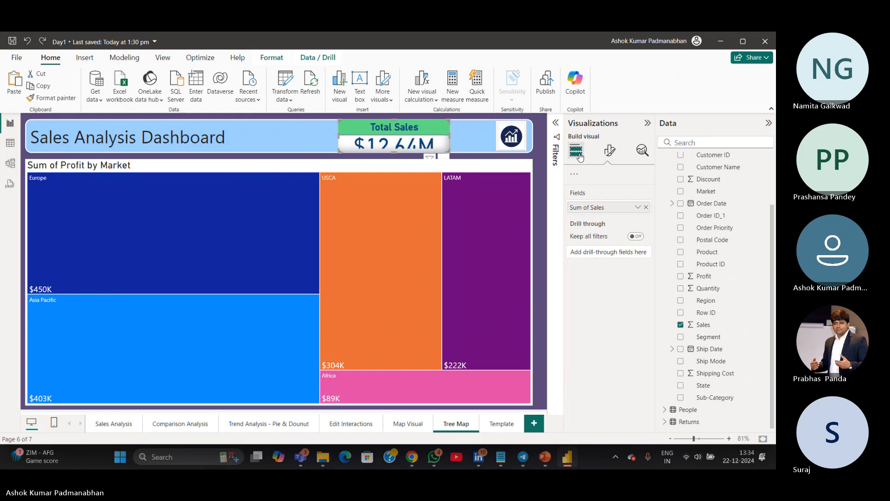
left_click(610, 151)
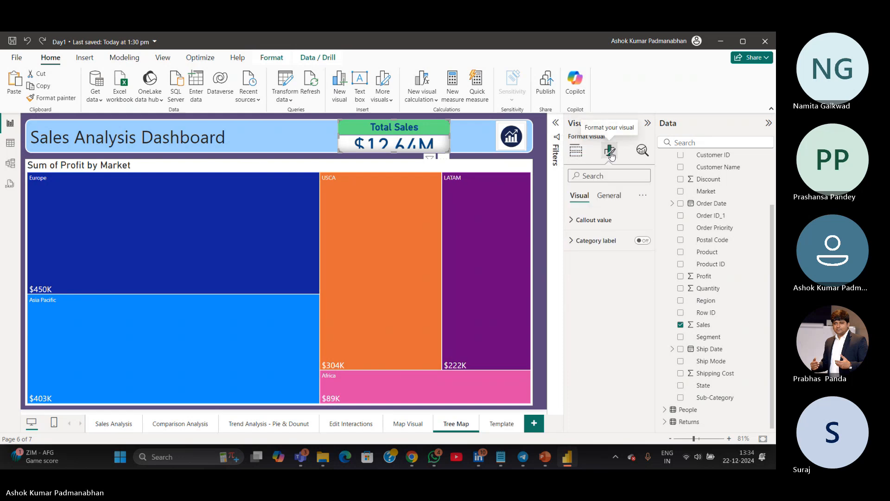
left_click(609, 196)
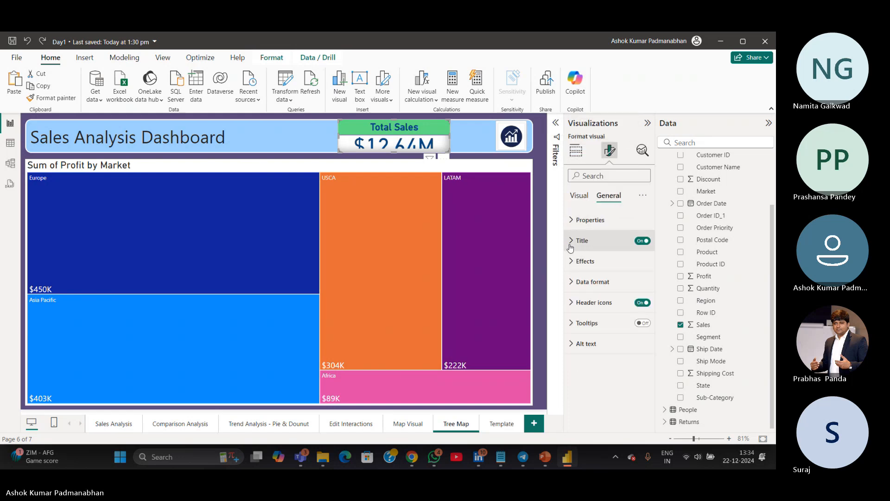
left_click(570, 241)
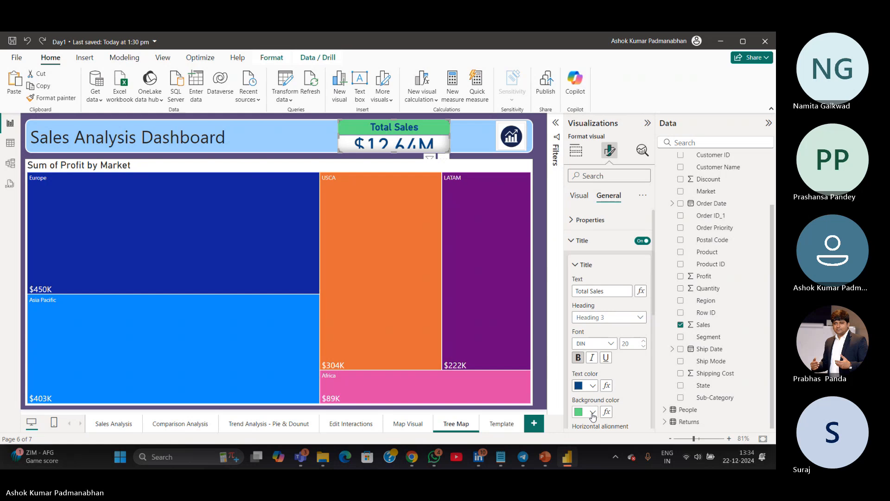
scroll(593, 415, "down", 3)
left_click(592, 260)
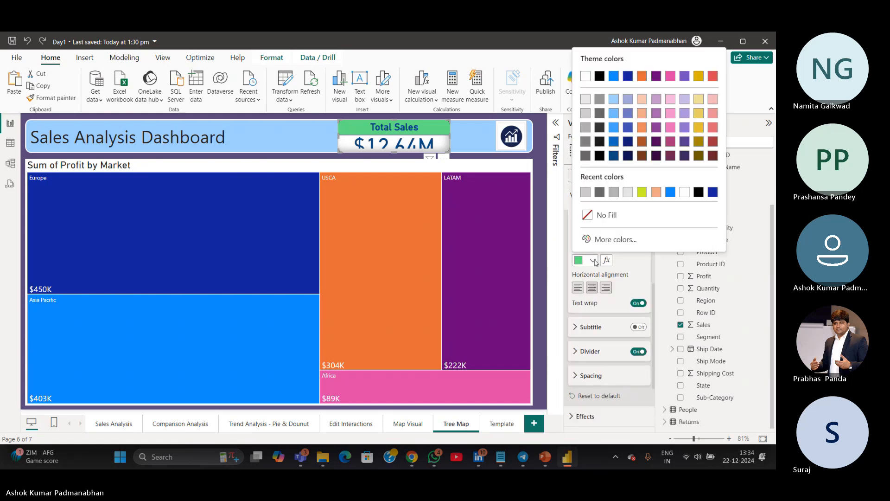
left_click(606, 239)
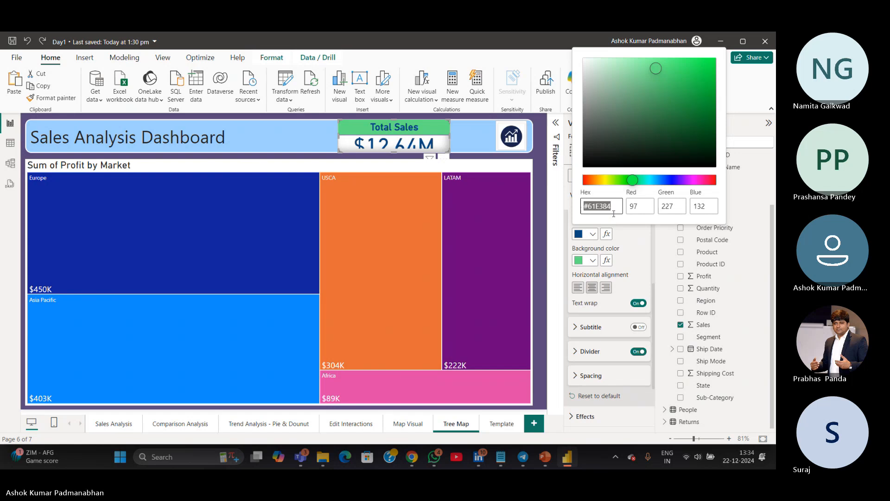
left_click(518, 215)
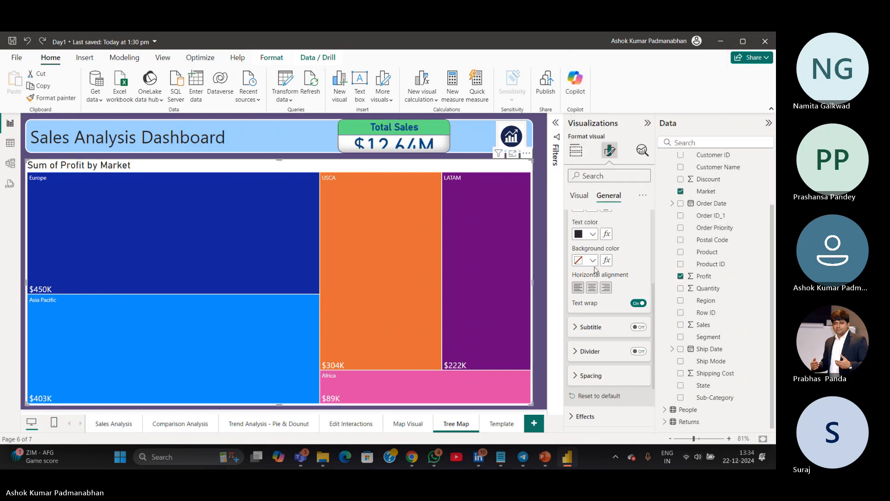
Rename the treemap title to "Profit by Market"
scroll(598, 299, "up", 3)
scroll(597, 297, "up", 2)
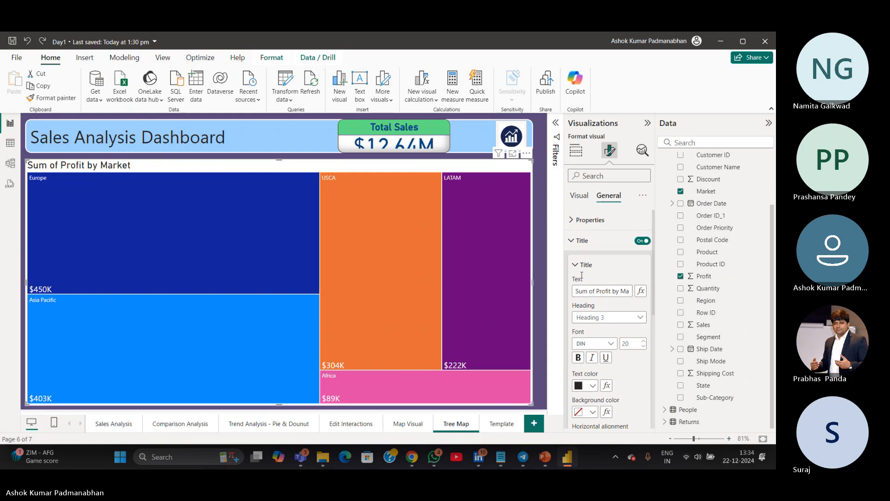
left_click(575, 262)
left_click(572, 241)
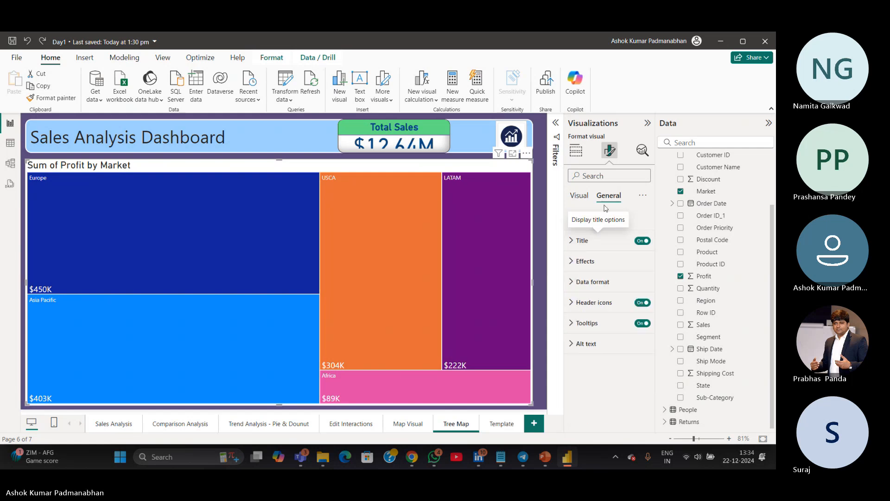
left_click(579, 245)
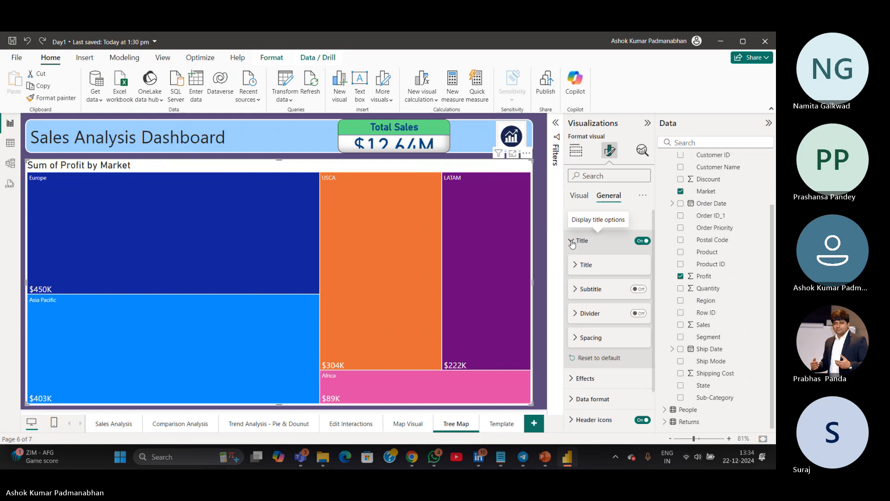
left_click(575, 266)
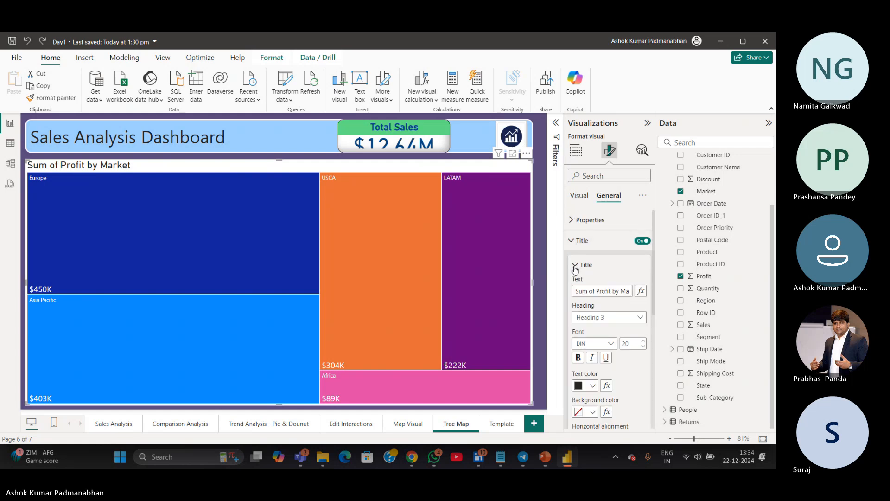
left_click(595, 291)
key("BackSpace")
key("BackSpace")
key("BackSpace")
key("BackSpace")
key("BackSpace")
key("BackSpace")
key("BackSpace")
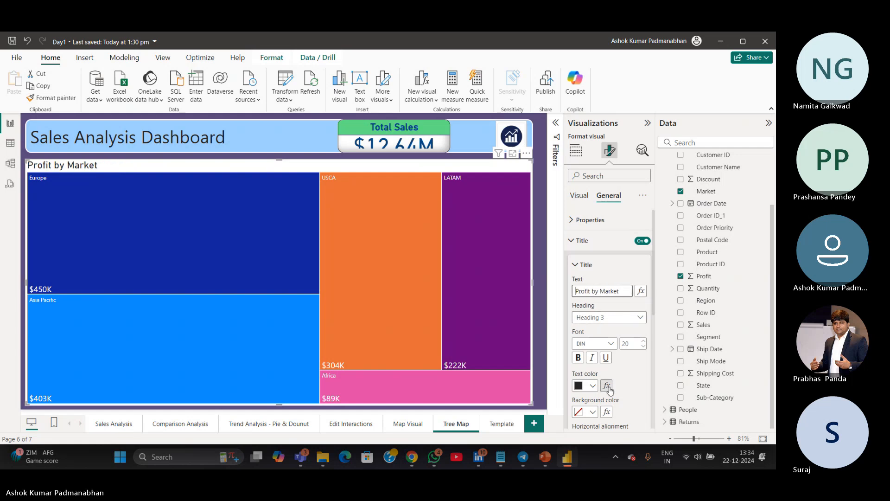
Set the treemap title's background colour to hex #61E384
left_click(592, 411)
left_click(607, 390)
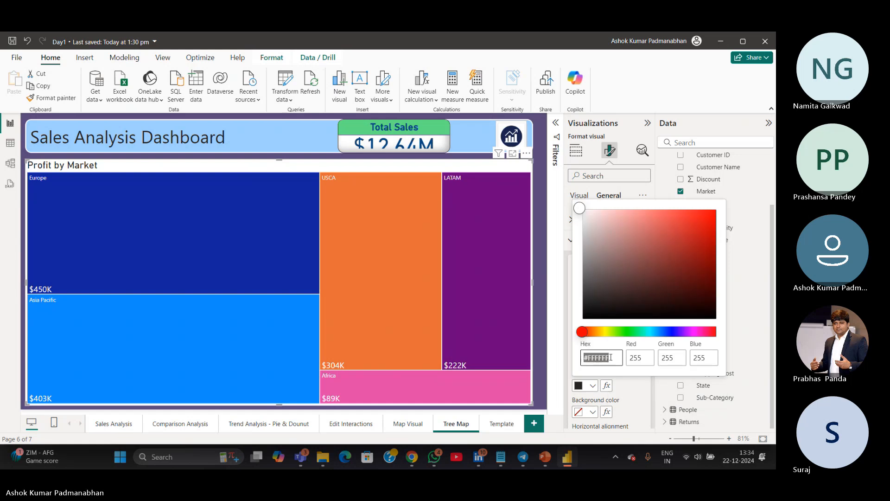
type("#61E384")
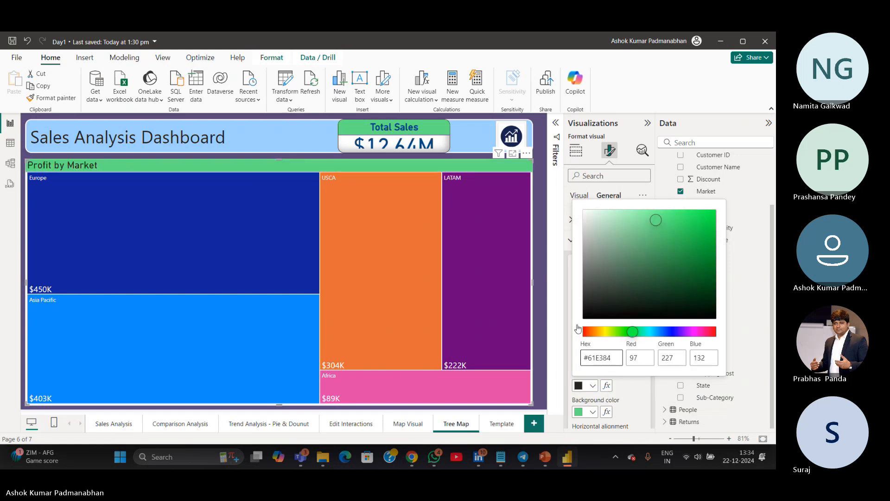
left_click(564, 319)
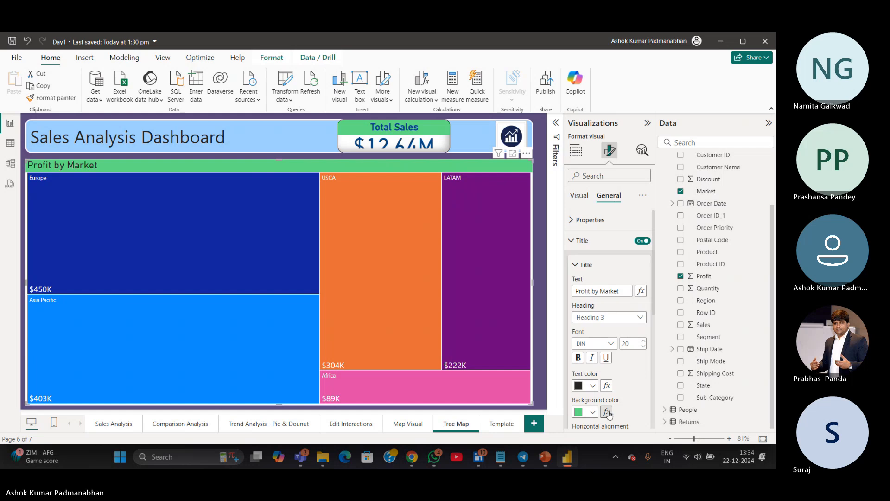
Center-align the treemap title and make it bold
scroll(607, 408, "down", 3)
left_click(592, 288)
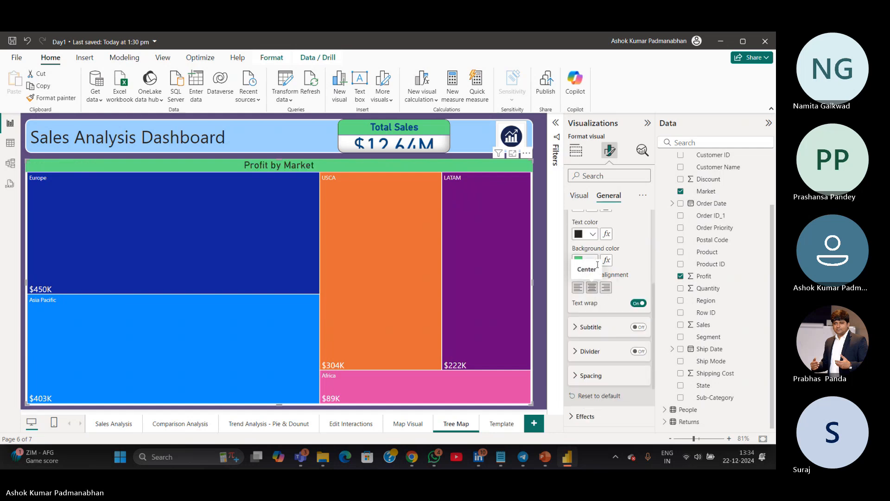
scroll(622, 369, "up", 3)
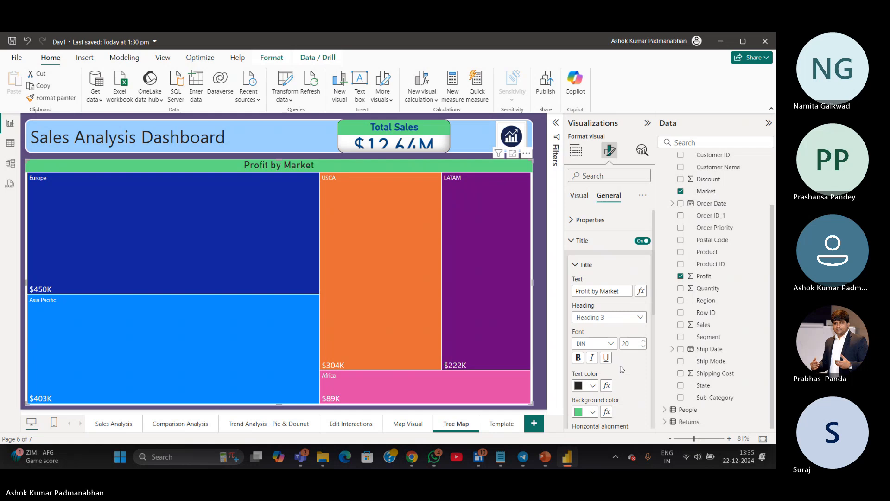
left_click(578, 357)
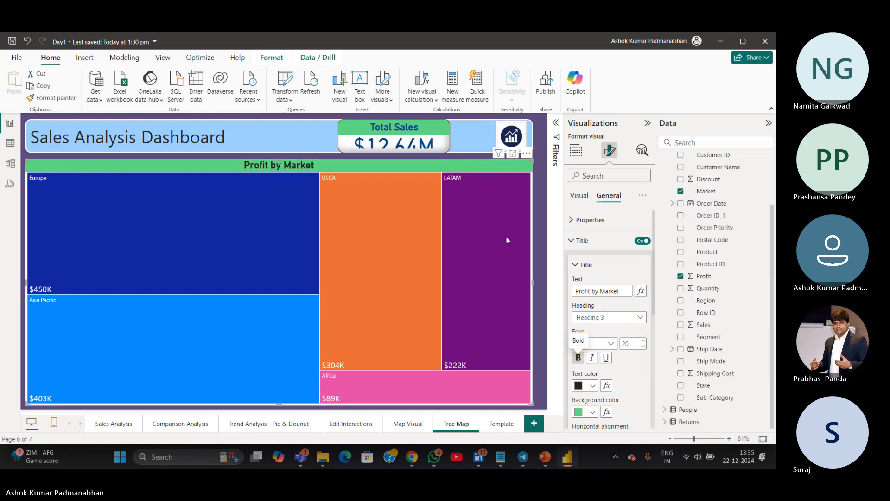
Add Sub-Category to the treemap's details, then remove it again
left_click(544, 237)
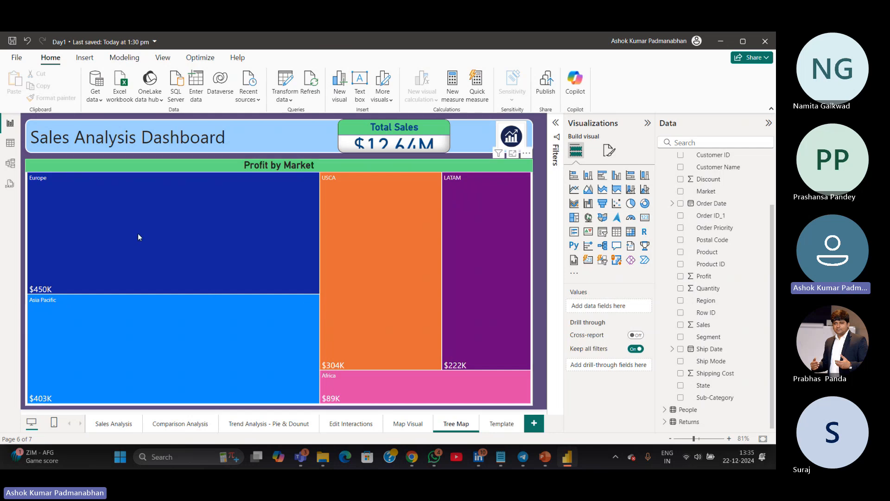
mouse_move(137, 233)
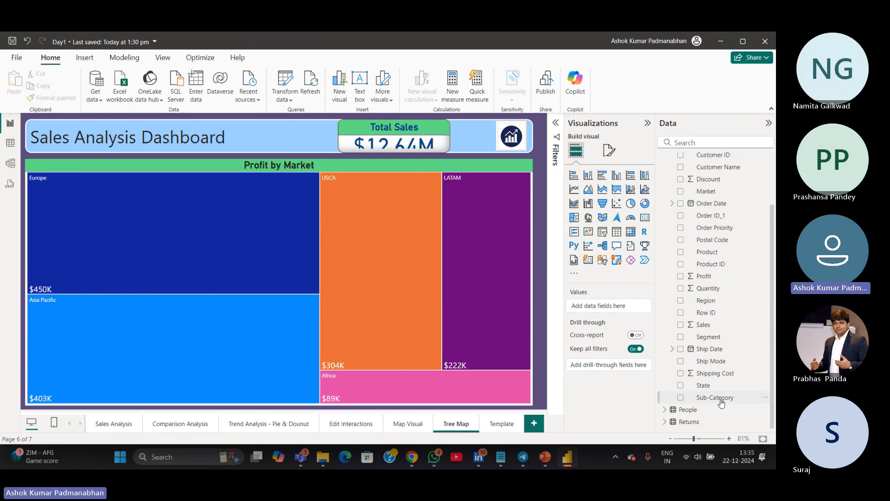
left_click(404, 171)
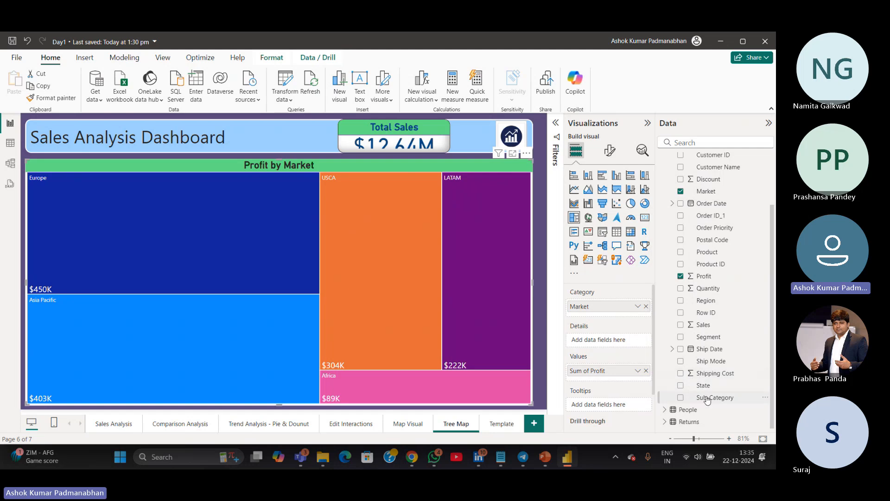
left_click_drag(707, 399, 602, 341)
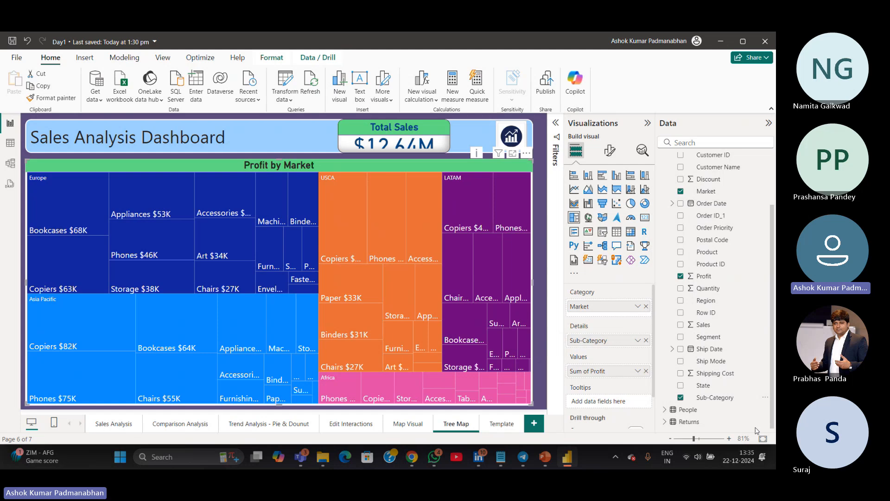
left_click(680, 397)
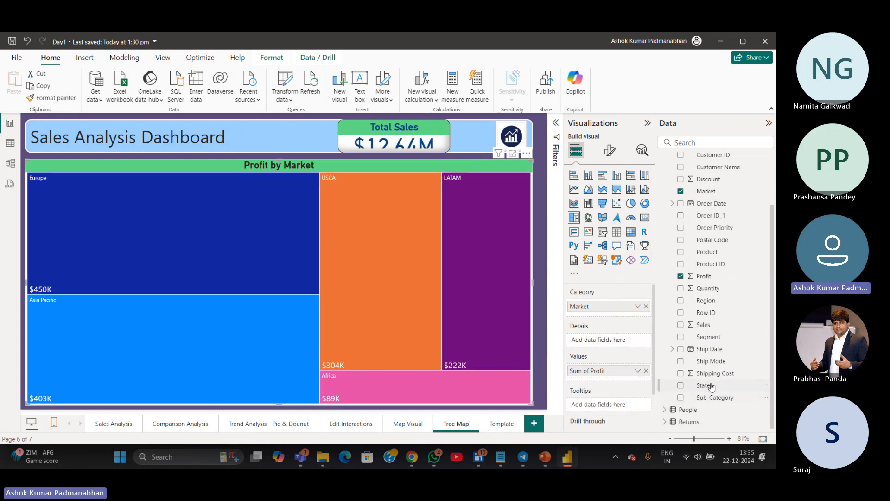
Add Category as the treemap's details field
scroll(734, 382, "up", 2)
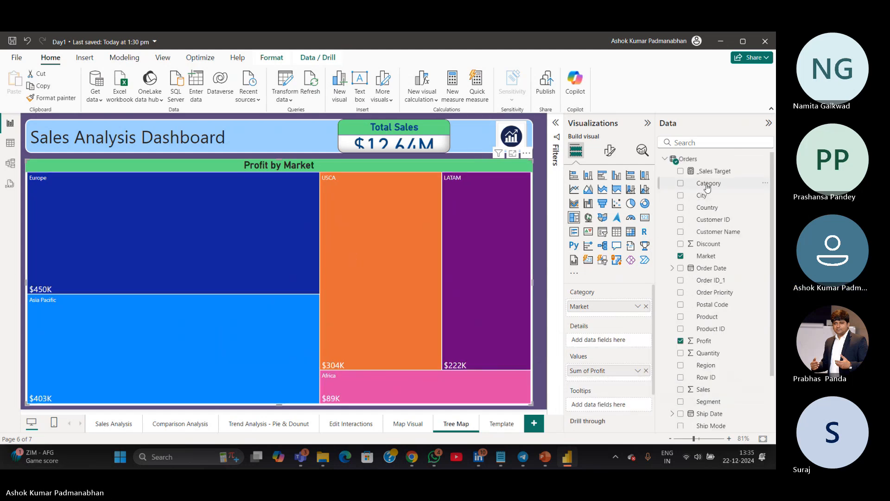
left_click_drag(707, 184, 607, 343)
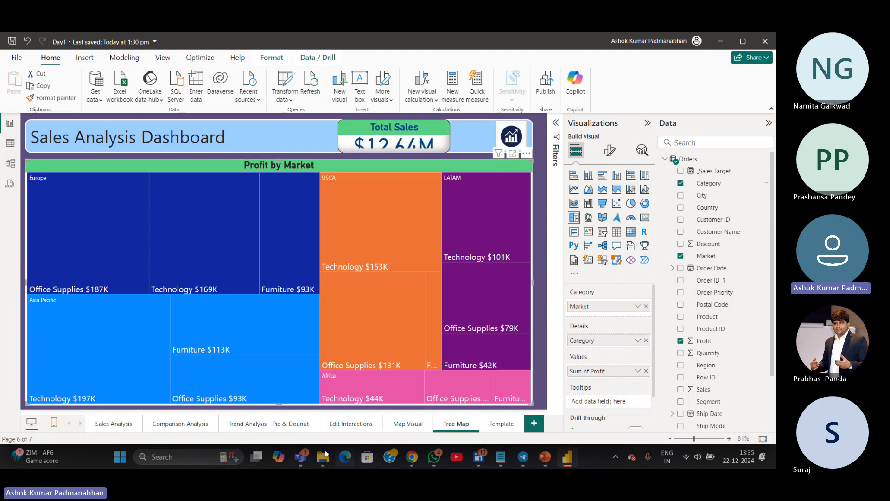
Return to the Tree Map page and delete the Total Sales card from it
left_click(107, 427)
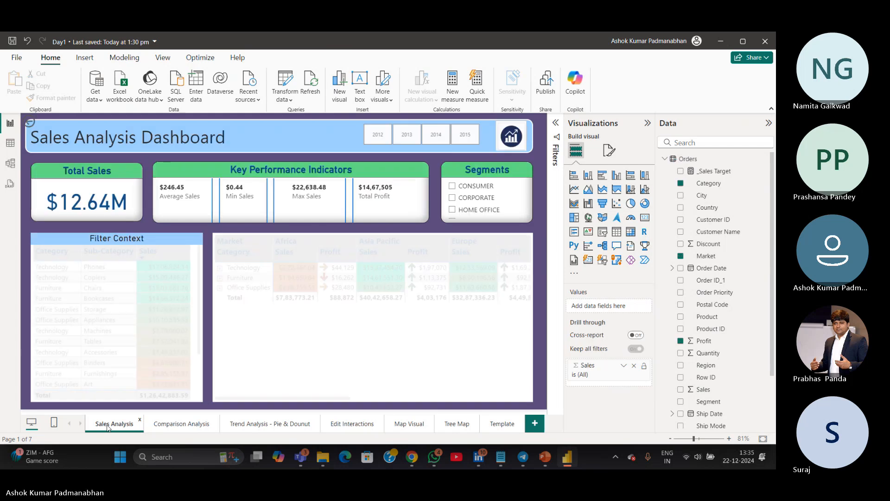
left_click(160, 425)
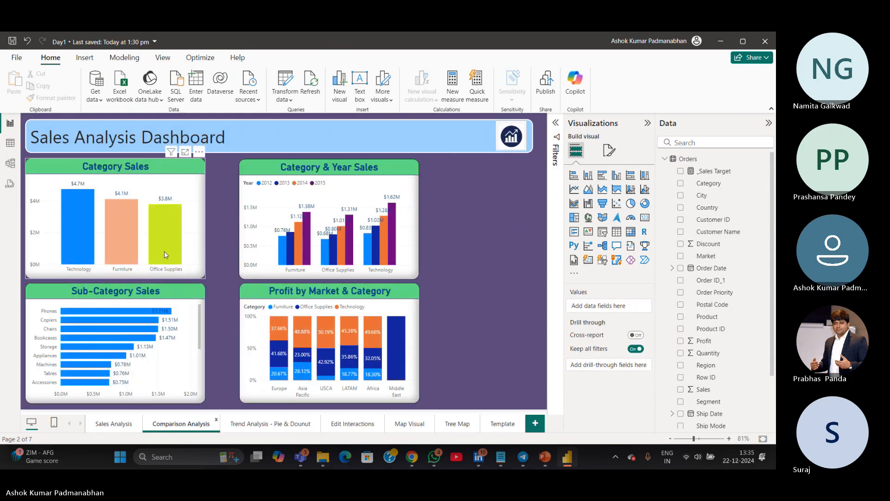
left_click(468, 430)
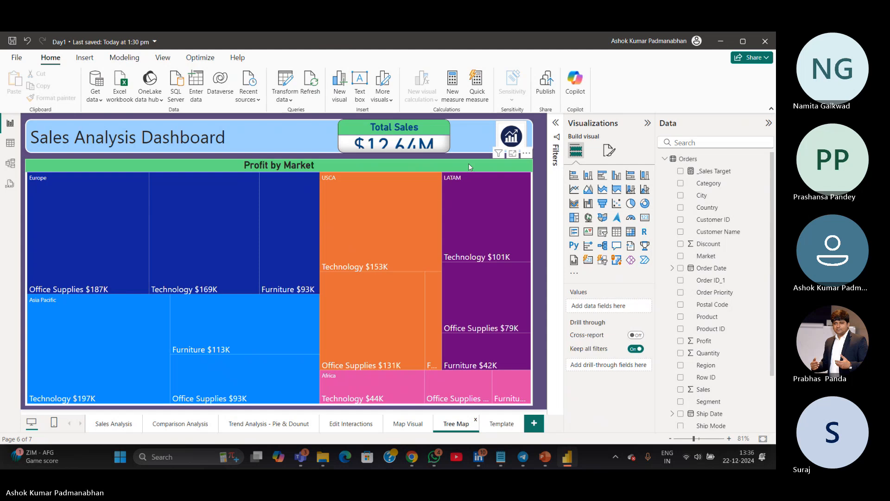
left_click(448, 147)
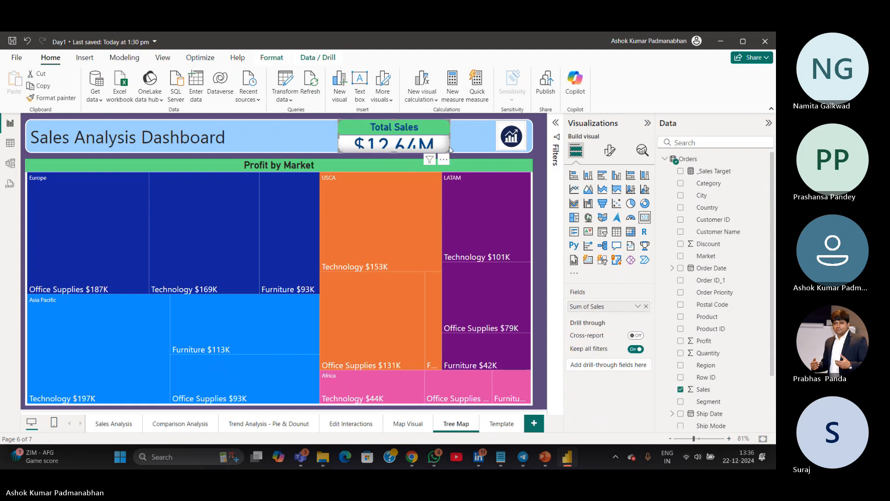
key("Delete")
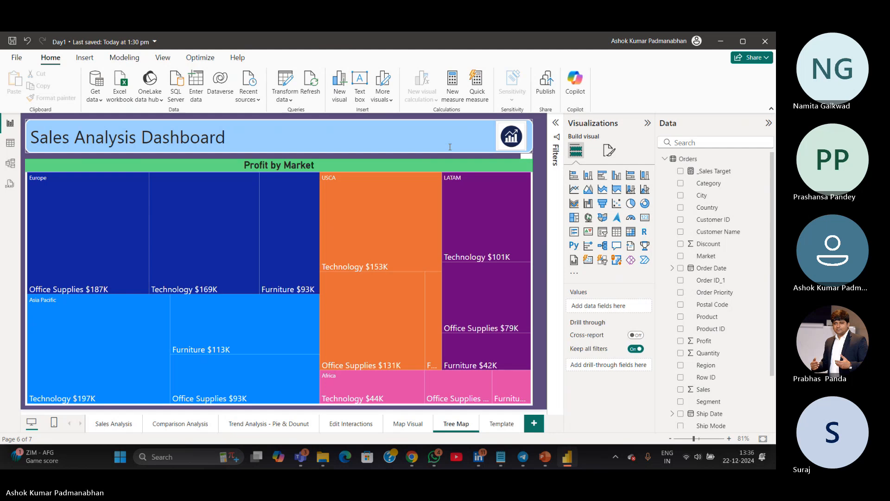
mouse_move(301, 460)
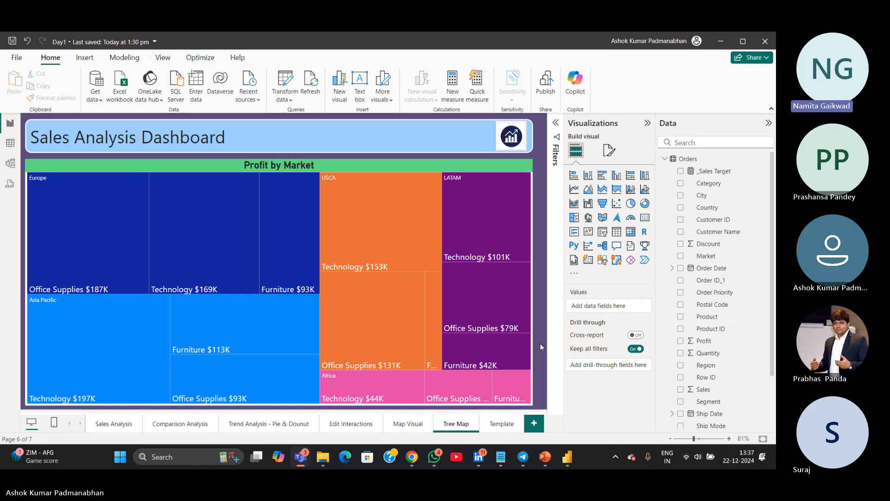
mouse_move(291, 453)
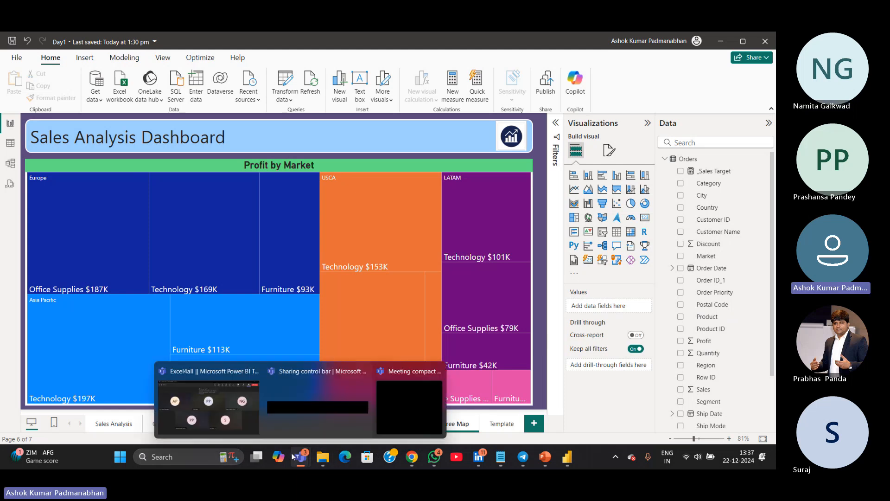
left_click(243, 418)
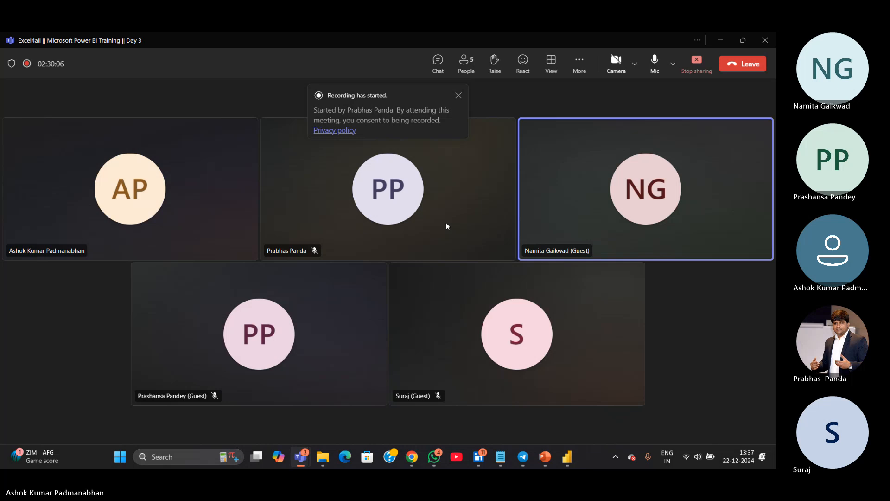
left_click(696, 74)
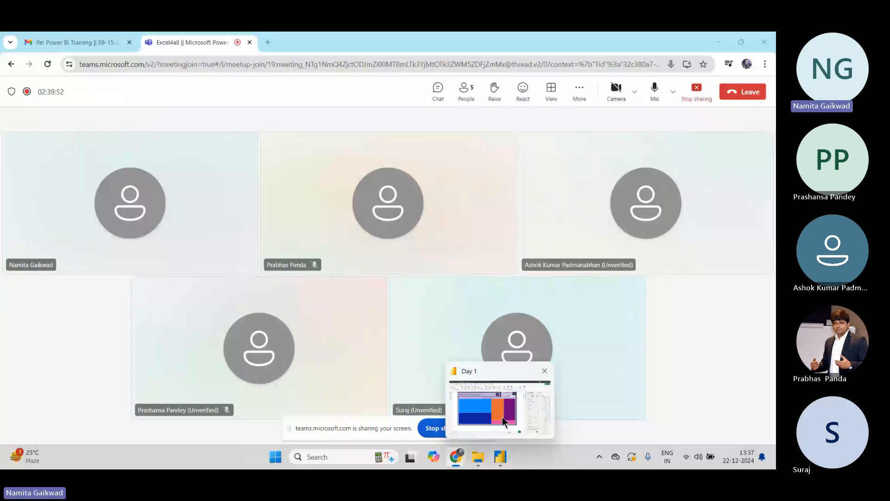
left_click(502, 417)
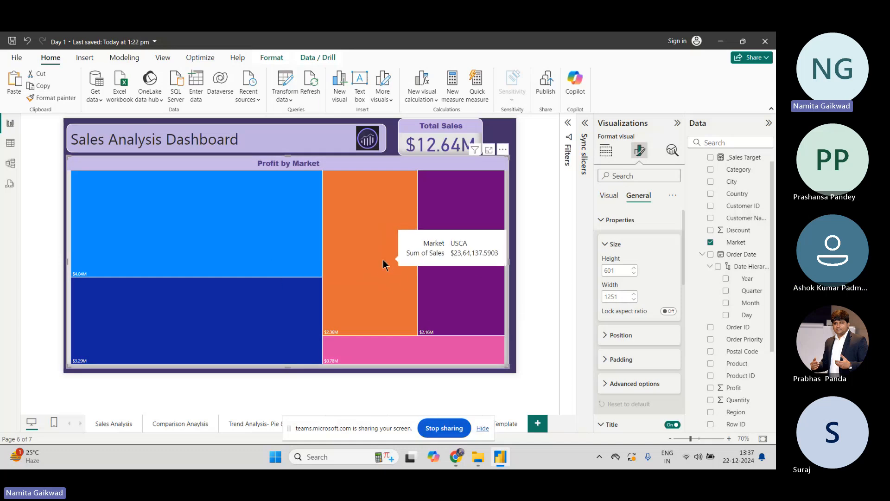
Turn on category labels for the Profit by Market treemap
mouse_move(155, 262)
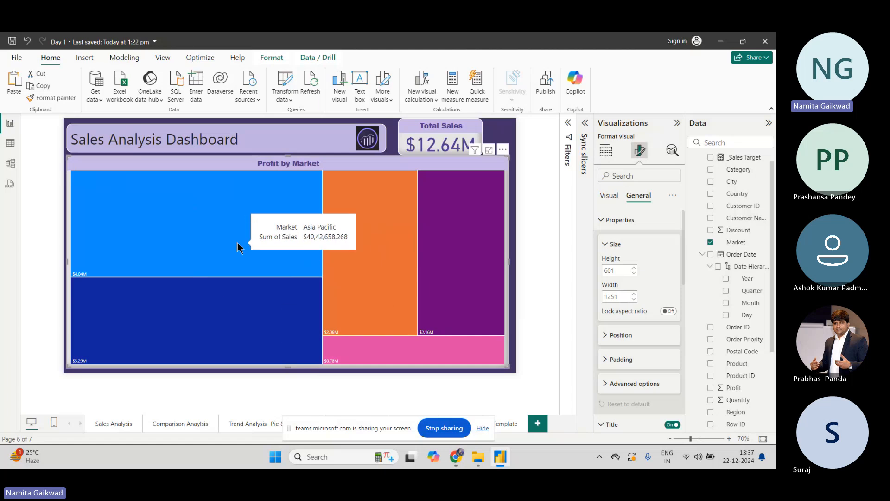
left_click(531, 307)
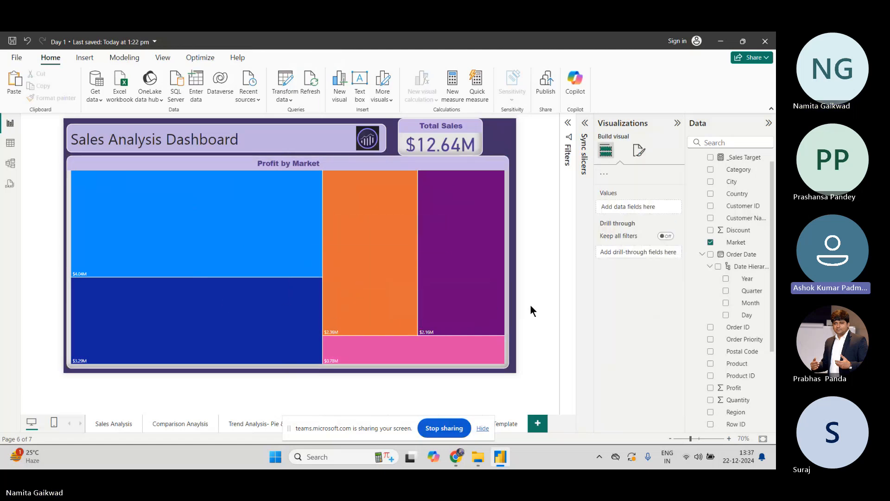
left_click(637, 151)
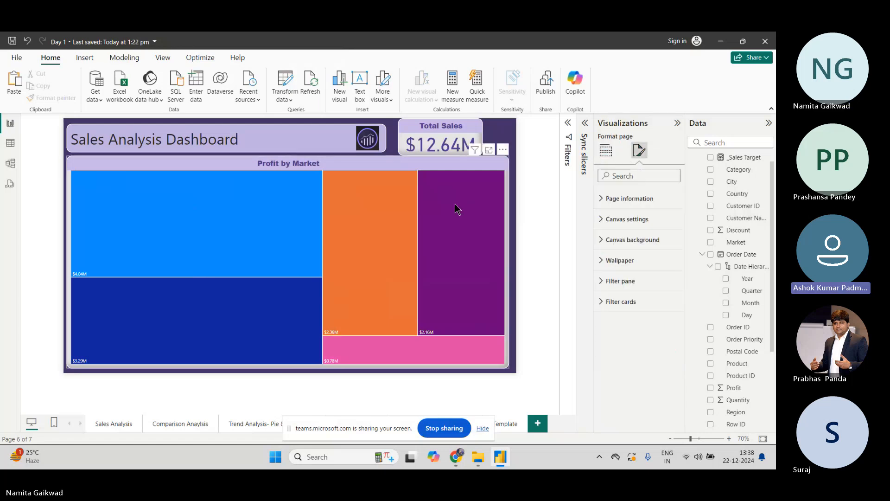
left_click(481, 171)
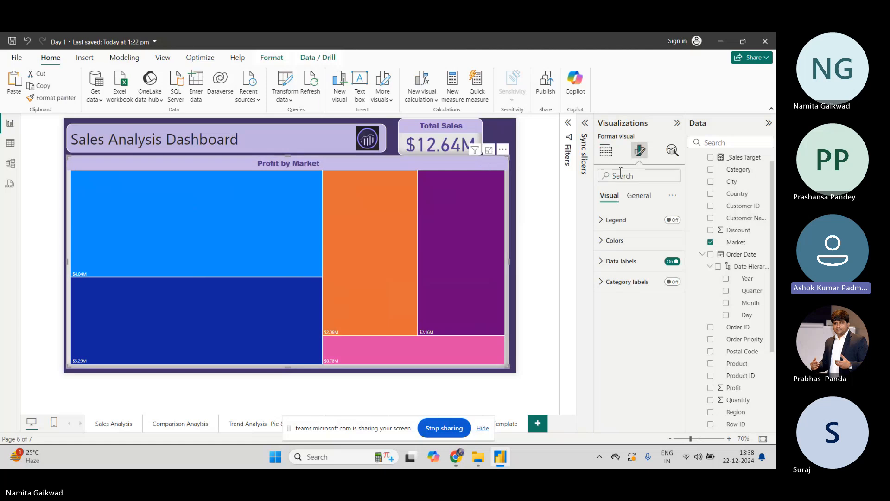
left_click(603, 262)
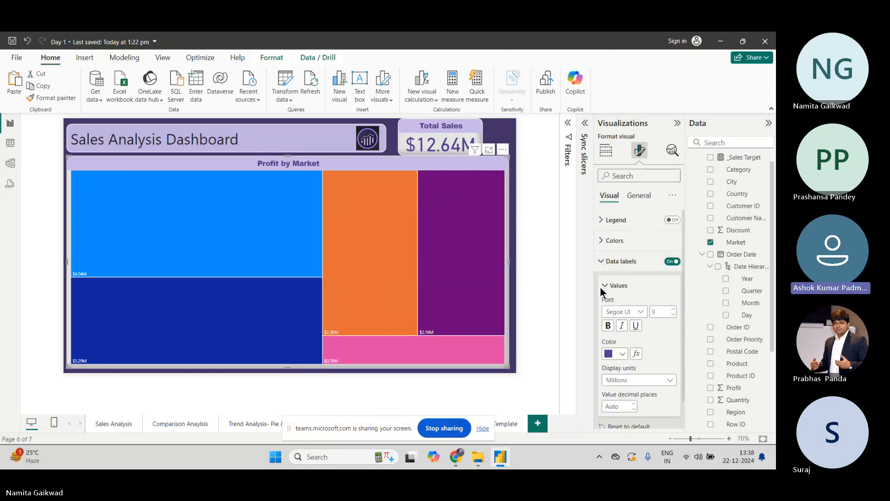
left_click(607, 261)
left_click(671, 281)
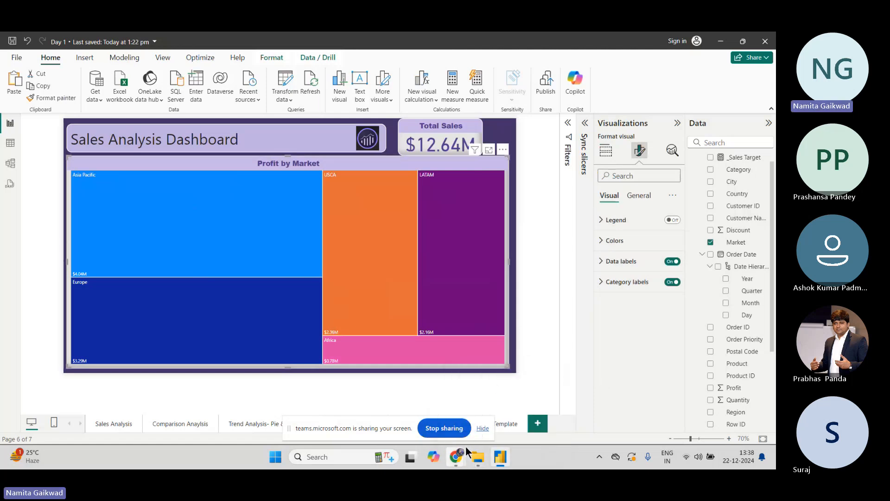
left_click(446, 428)
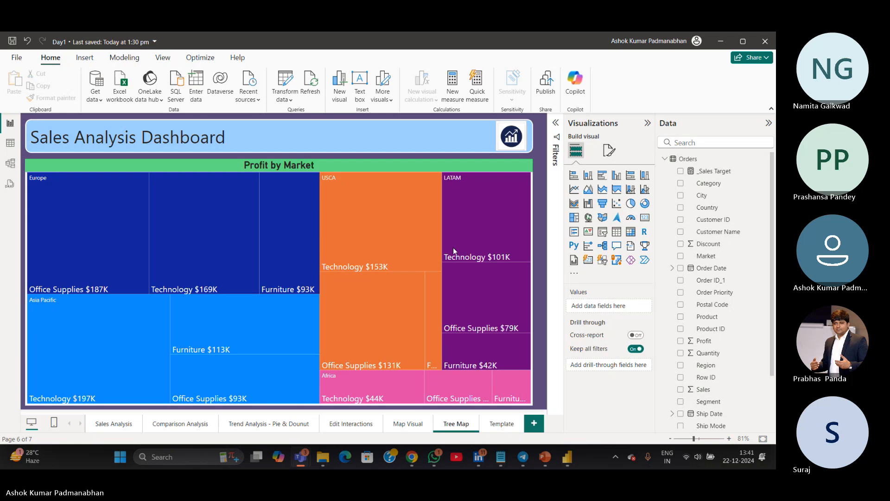
Retitle the Template page header as "Artificial Intelligence Visuals - Q&A, TreeMap"
mouse_move(437, 210)
left_click(499, 425)
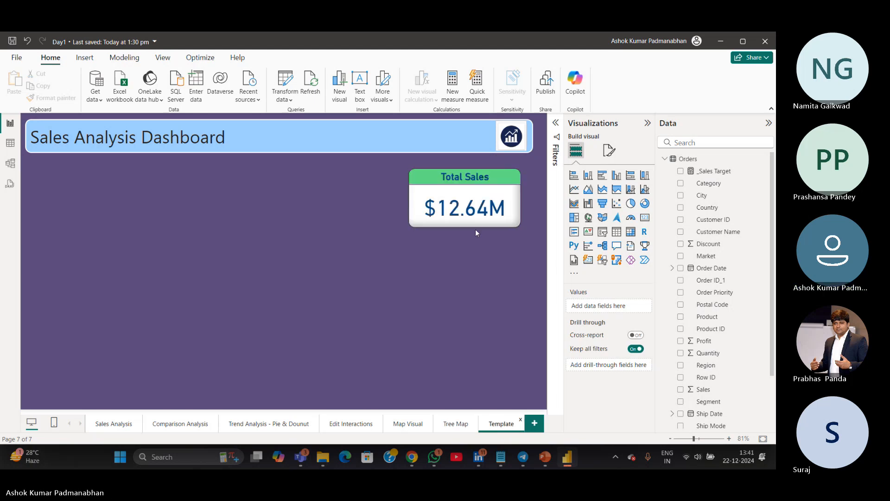
left_click_drag(256, 137, 5, 124)
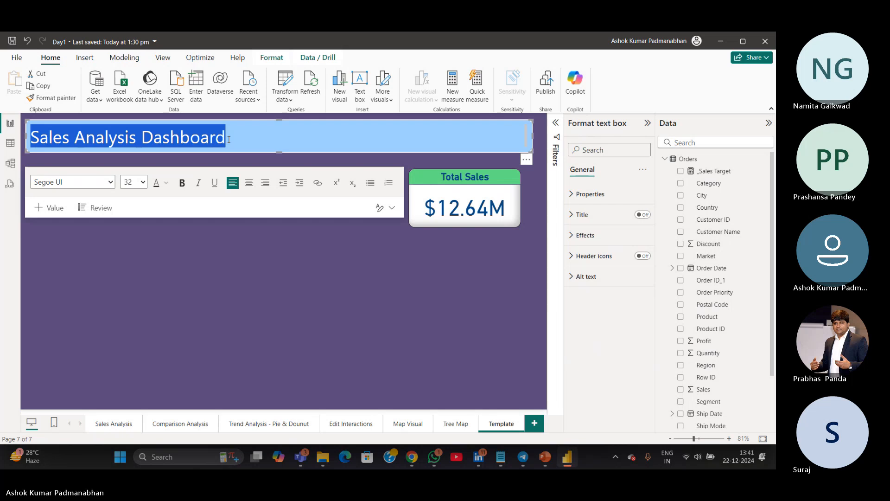
type("Artificial")
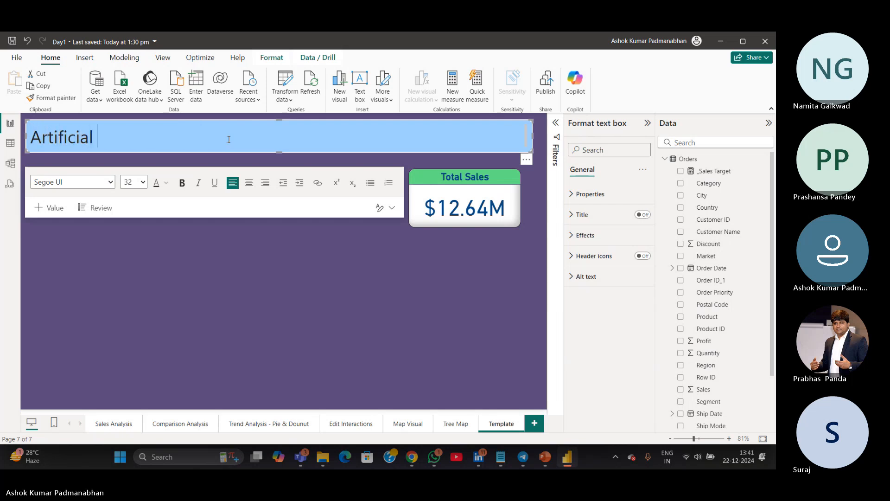
type(" Inteli")
key("BackSpace")
type("ligence ")
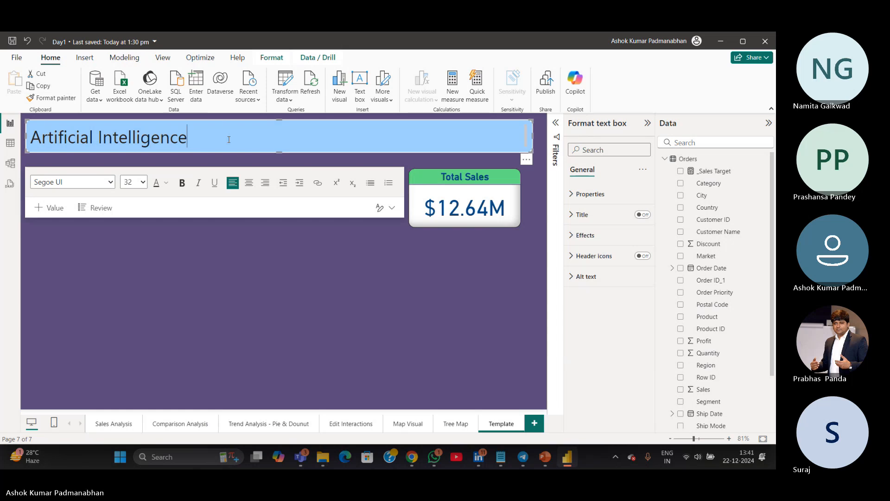
type("Visuals - ")
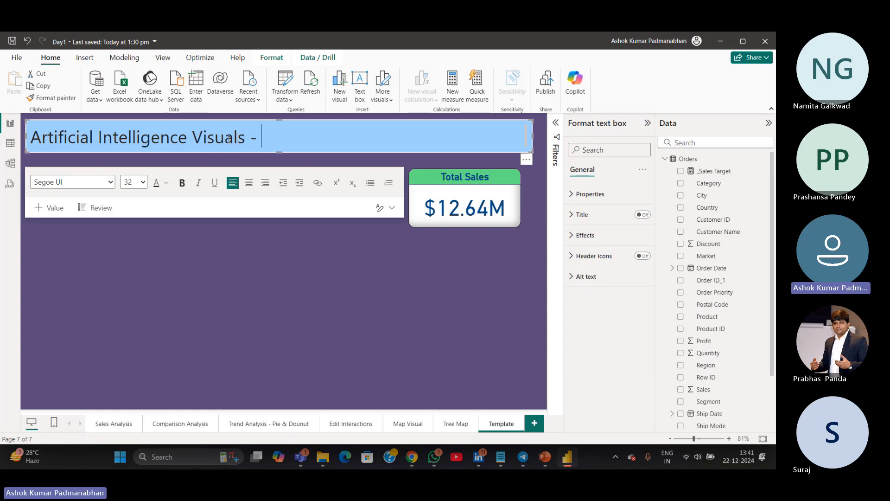
type("Q&A, Tree")
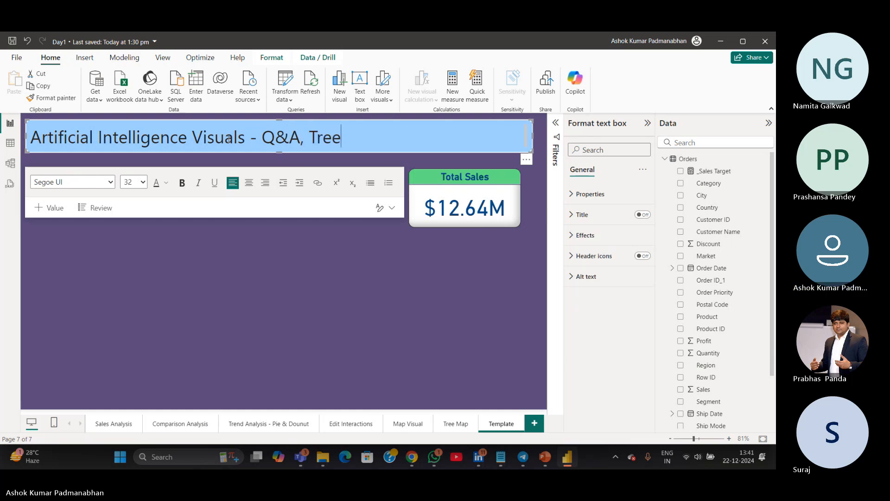
type("Map")
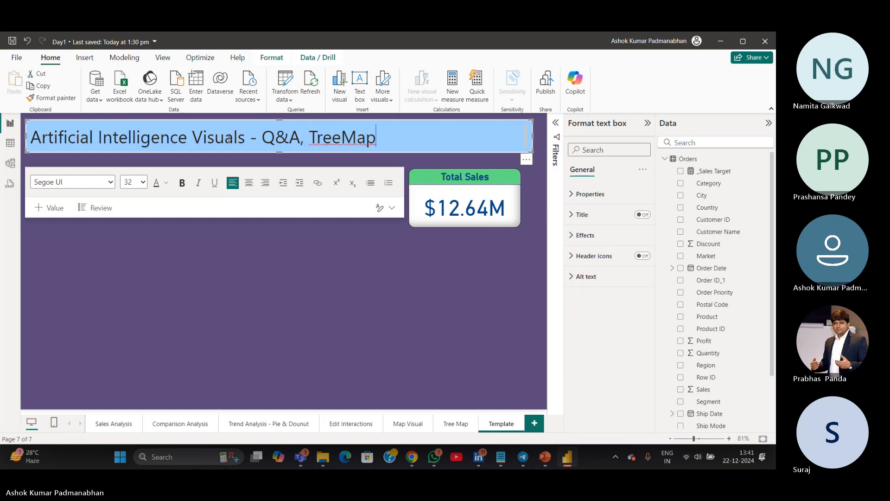
left_click(258, 274)
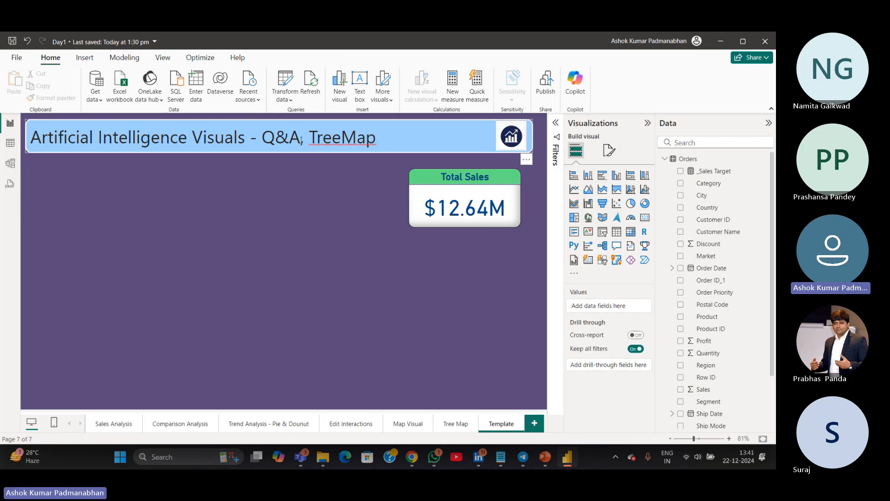
Replace "TreeMap" in the header title with "DeComposition Tree"
left_click_drag(300, 139, 268, 138)
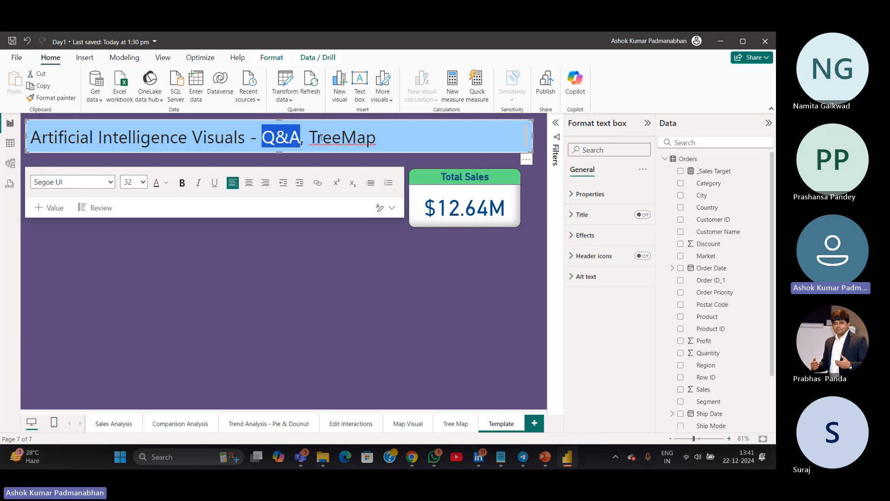
double_click(315, 138)
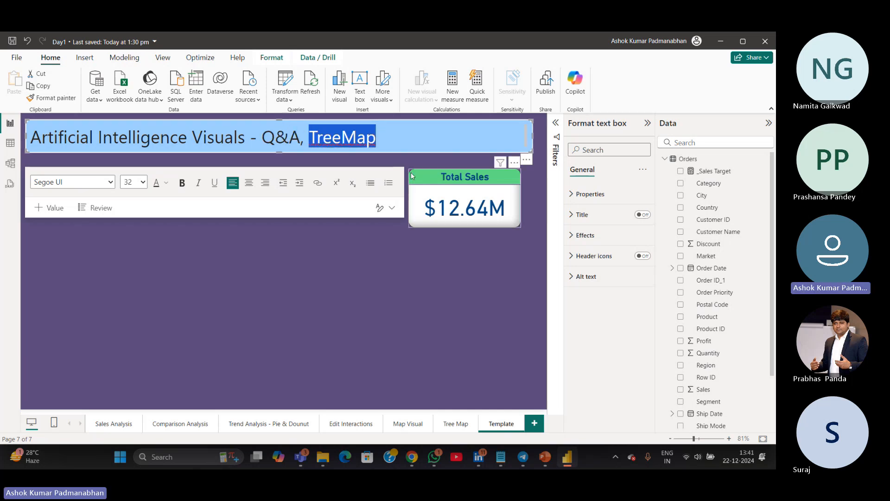
type("Decomp")
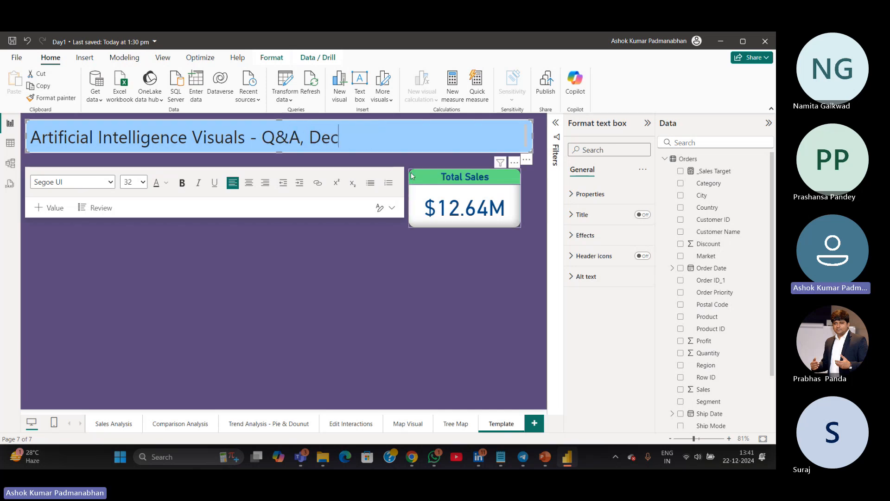
key("BackSpace")
key("BackSpace")
key("BackSpace")
key("BackSpace")
type("cO")
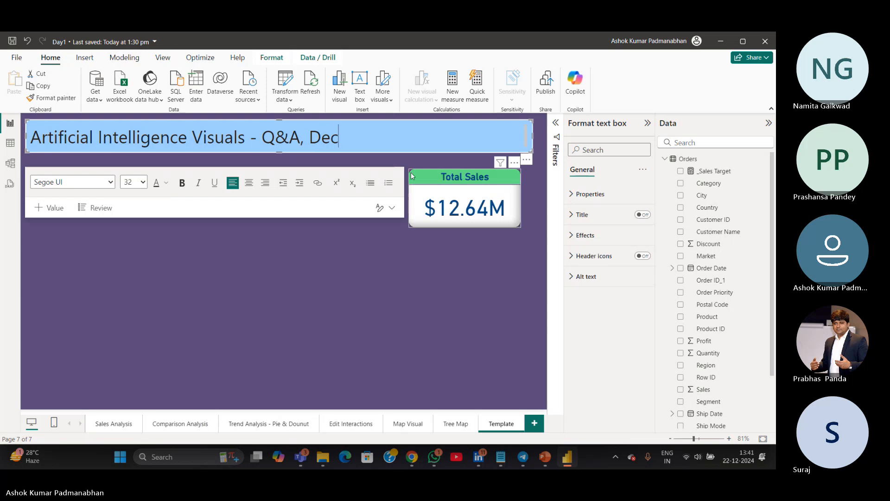
type("MPO")
key("BackSpace")
key("BackSpace")
key("BackSpace")
key("BackSpace")
key("BackSpace")
type("Compositi")
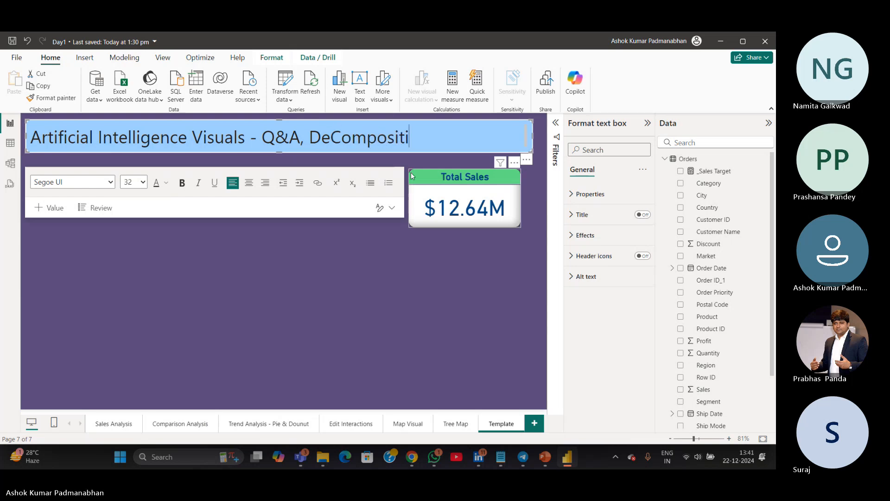
type("on Tree")
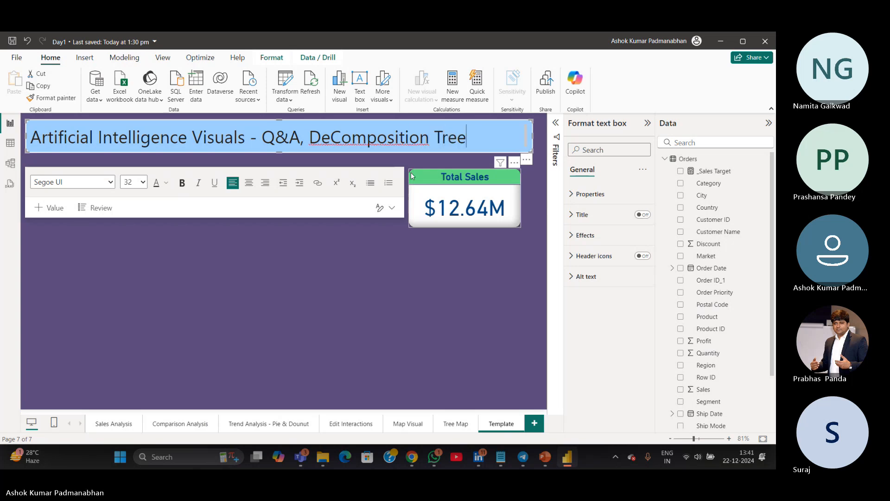
left_click(340, 306)
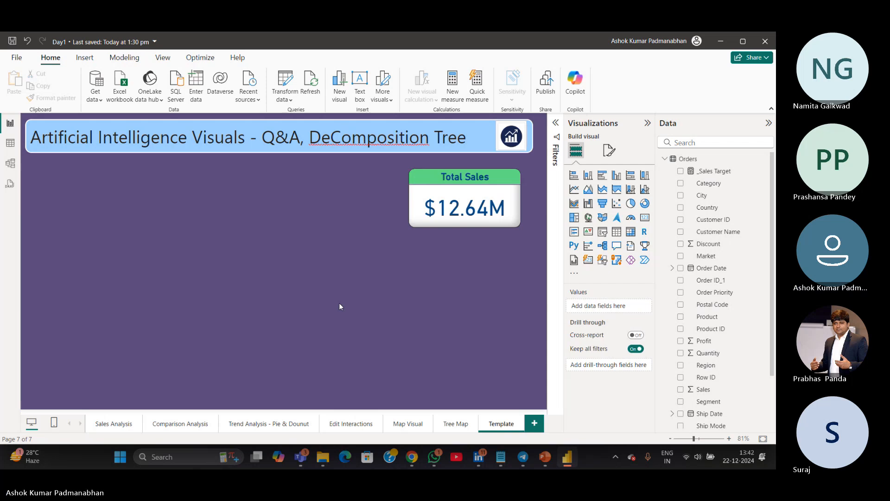
Undo the last edit
left_click(502, 430)
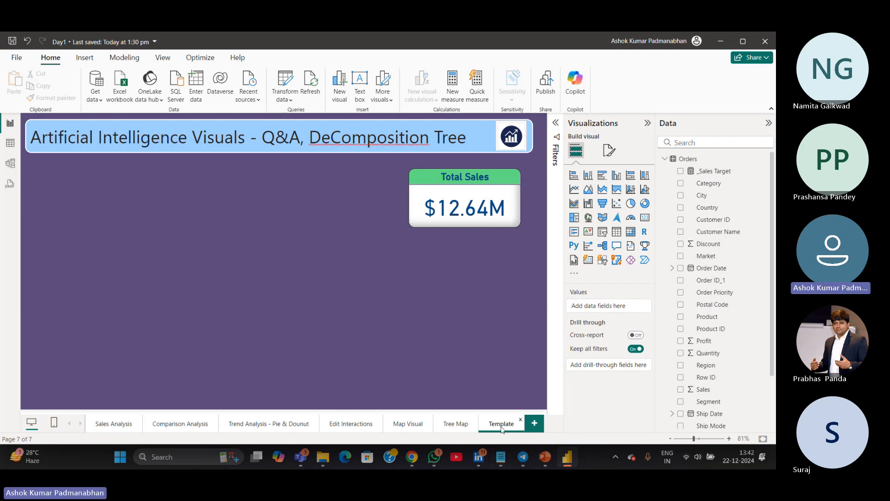
key("ctrl+z")
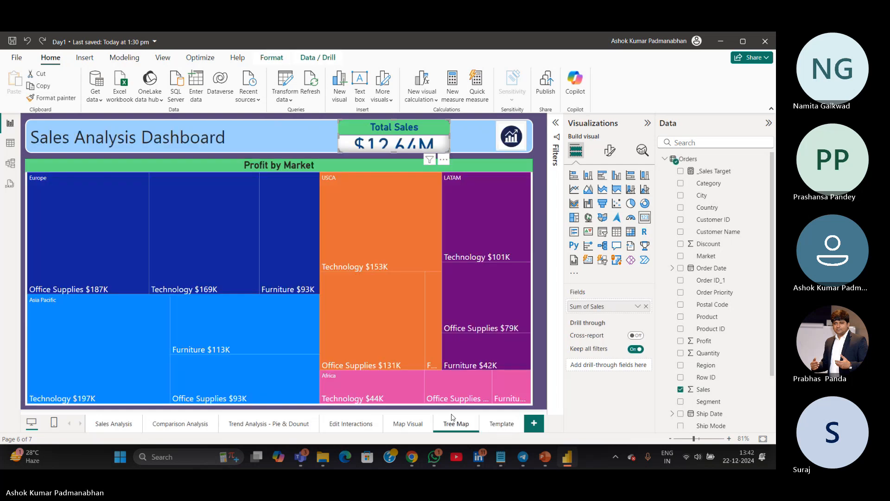
Duplicate the Template page
right_click(506, 425)
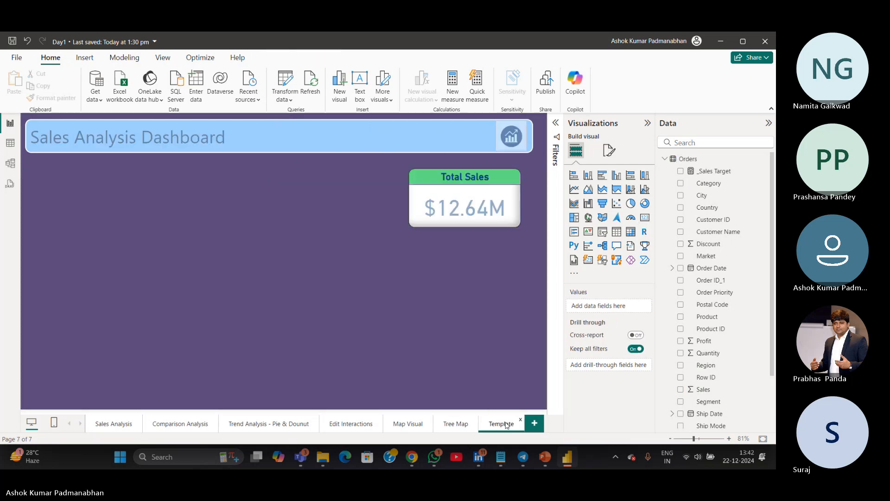
left_click(530, 368)
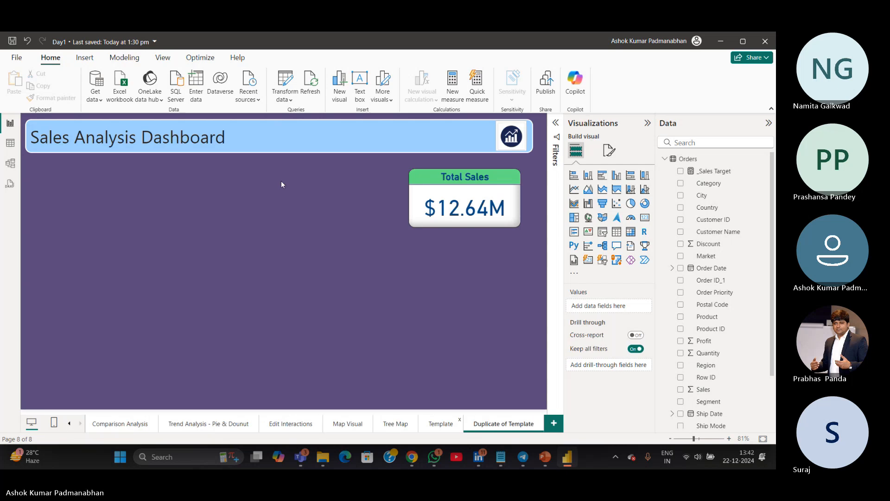
Retitle the duplicated page's header as "AI Visual - Q & A (Question & Answer)"
left_click(266, 134)
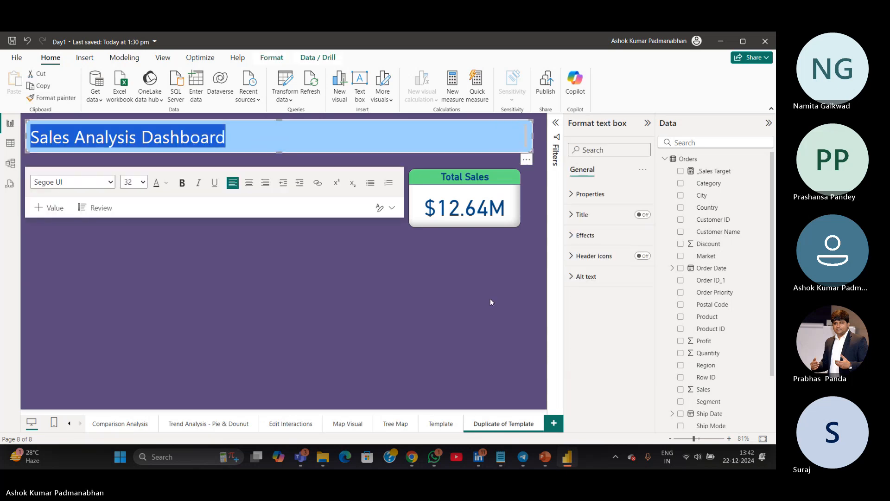
type("AI Visual ")
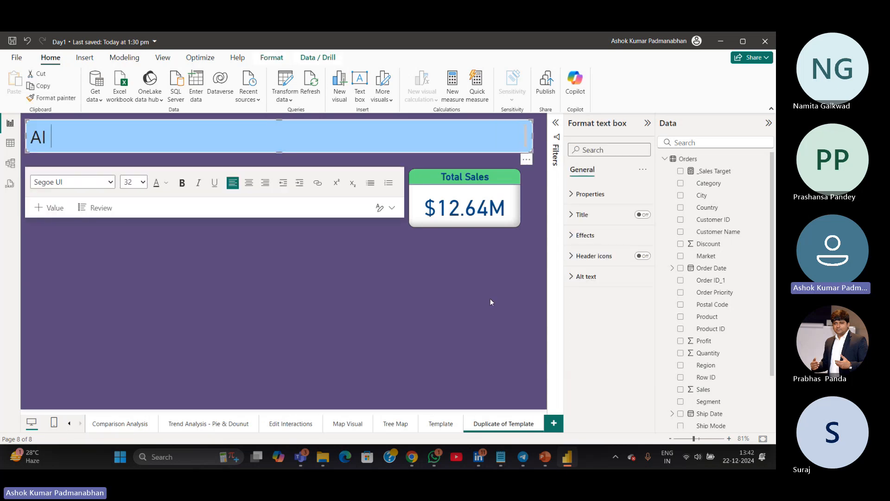
type("- ")
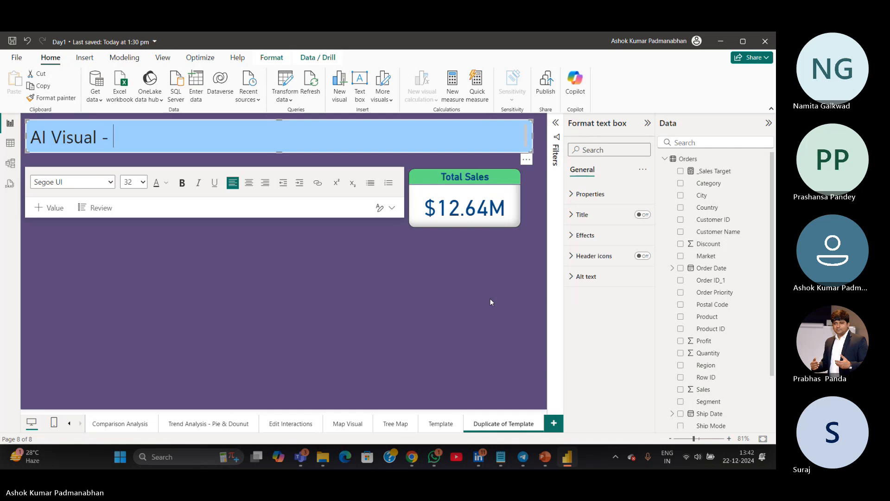
type("Q & A")
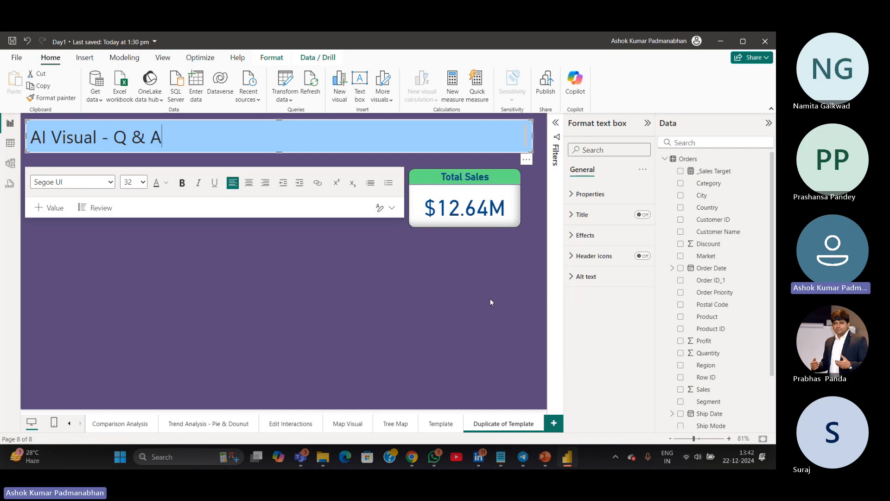
type(" (Question")
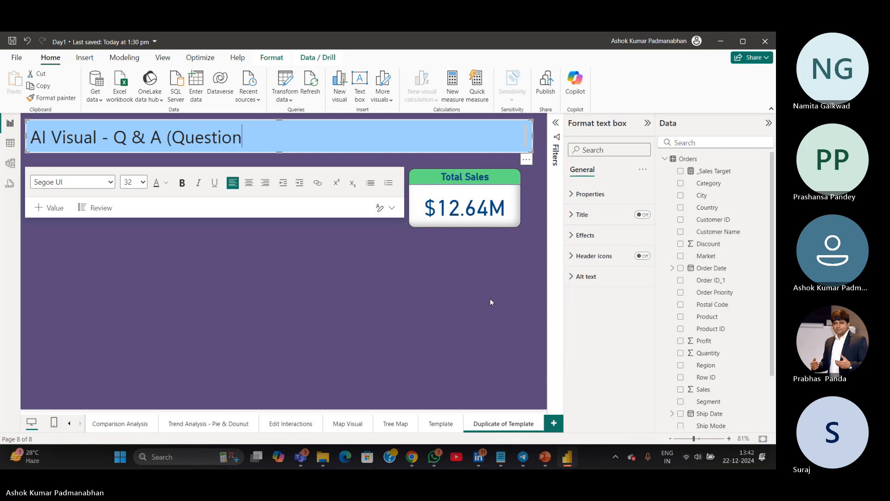
type(" & Answer)")
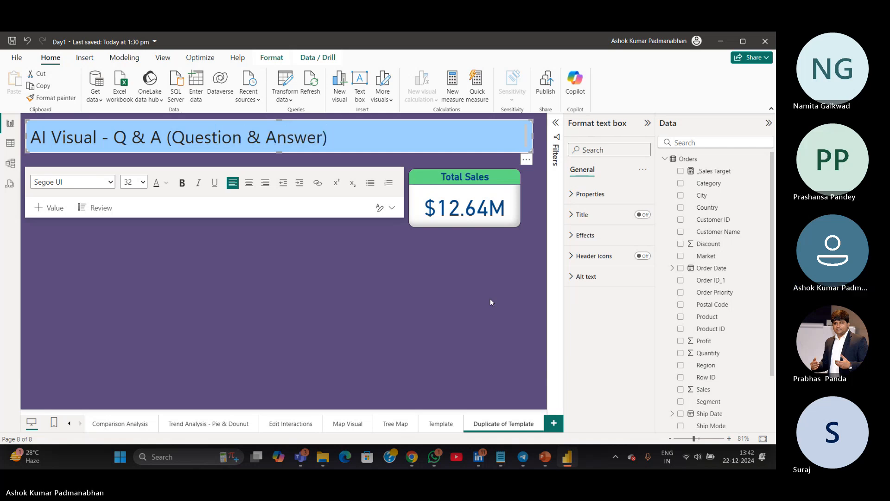
left_click(409, 294)
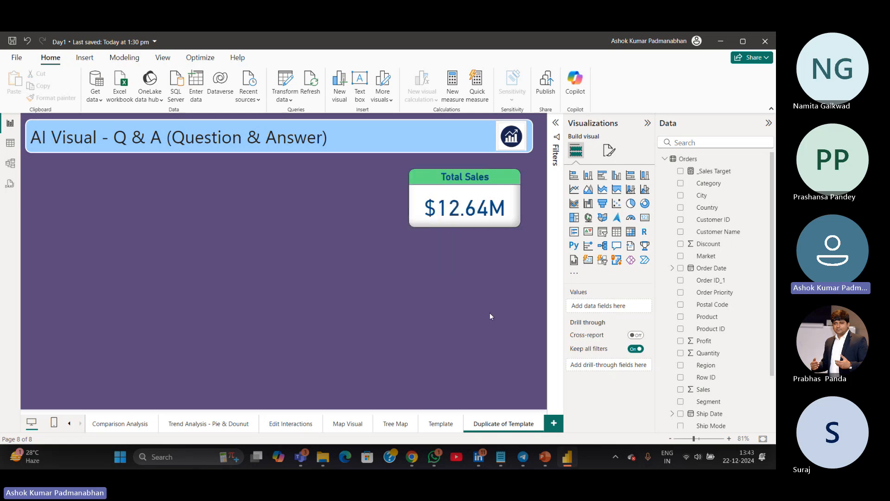
Insert a Q&A visual and resize it into a smaller box below the header
left_click(617, 248)
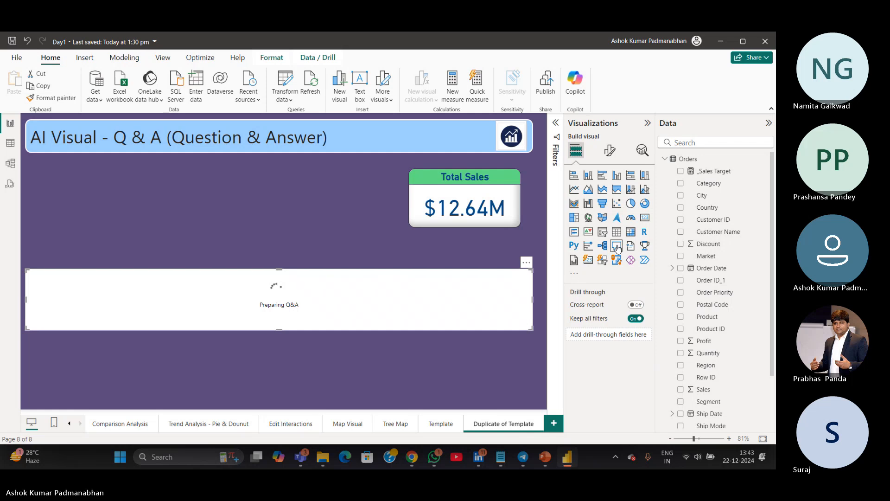
left_click_drag(531, 300, 331, 299)
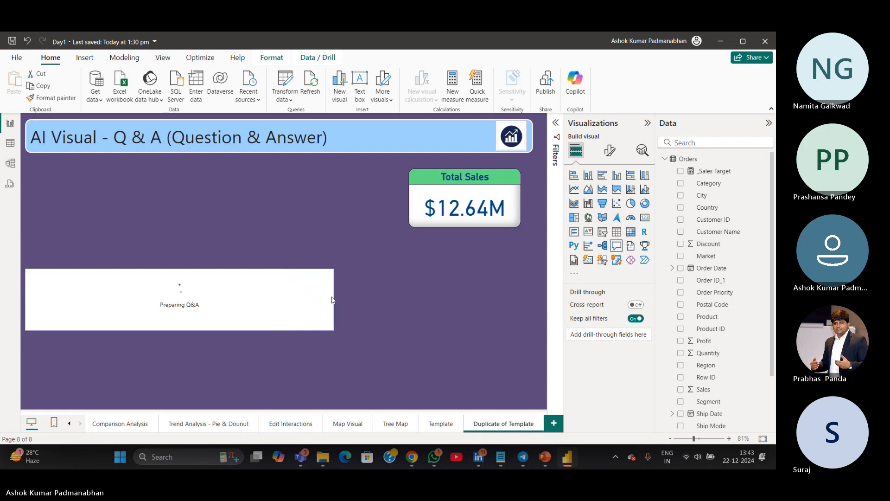
left_click_drag(225, 299, 234, 227)
left_click_drag(186, 257, 174, 379)
left_click_drag(337, 294, 274, 292)
left_click_drag(156, 198, 155, 178)
left_click_drag(155, 379, 160, 292)
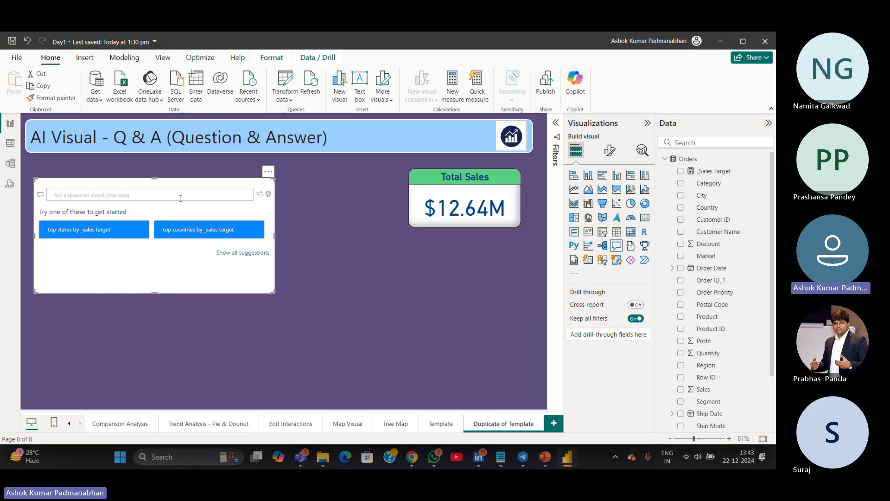
Ask the Q&A visual "top 10 country by sales" and pick the matching suggestion
type("to")
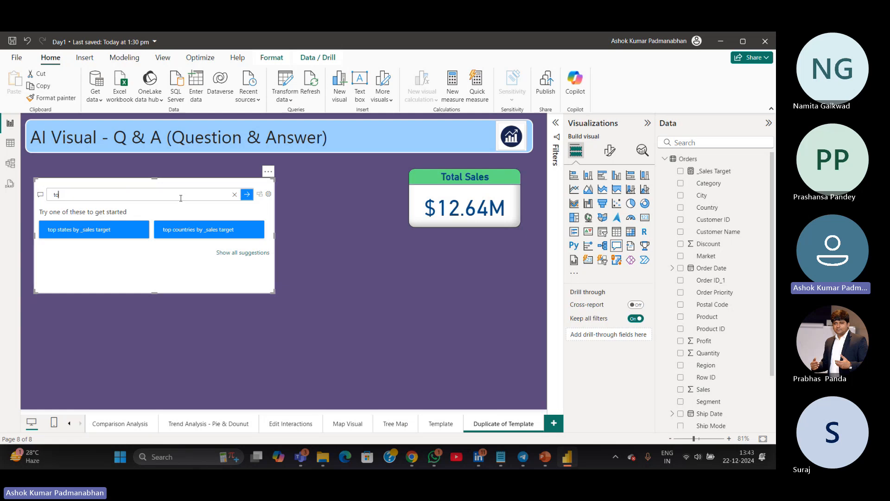
type("p 10 country by sales")
mouse_move(40, 198)
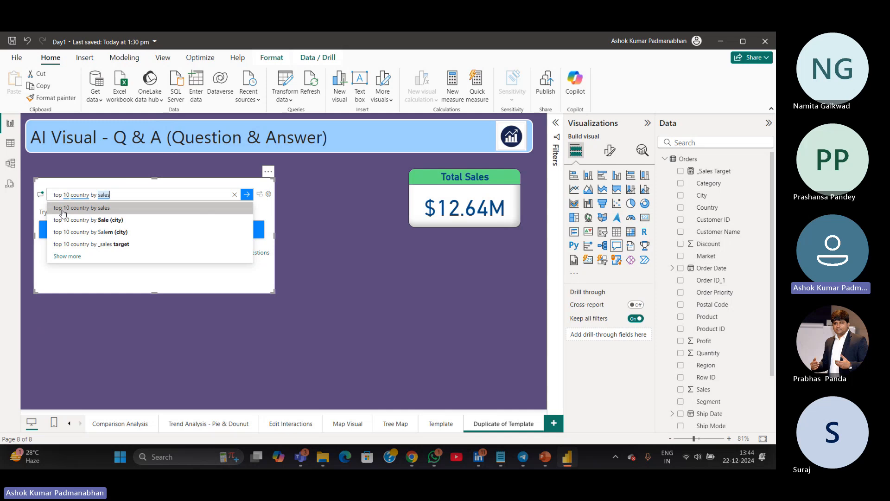
left_click(63, 211)
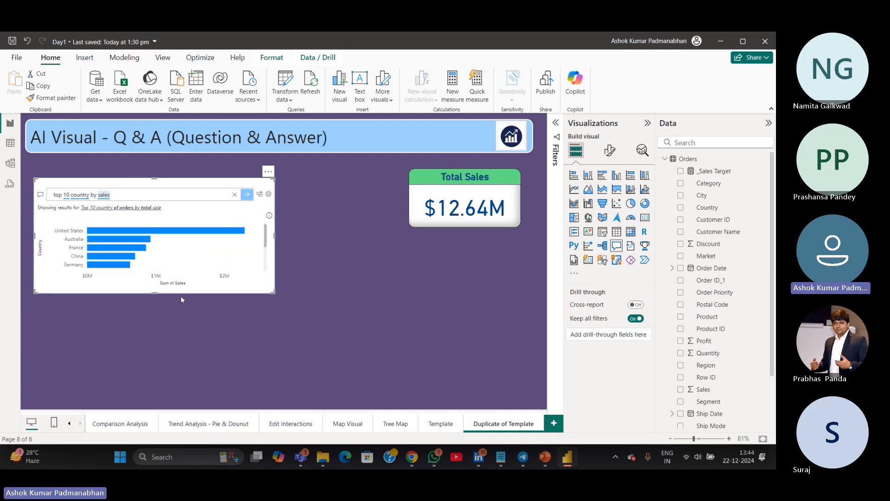
Enlarge the Q&A visual and shorten the question to "top 10 country"
left_click_drag(155, 293, 154, 349)
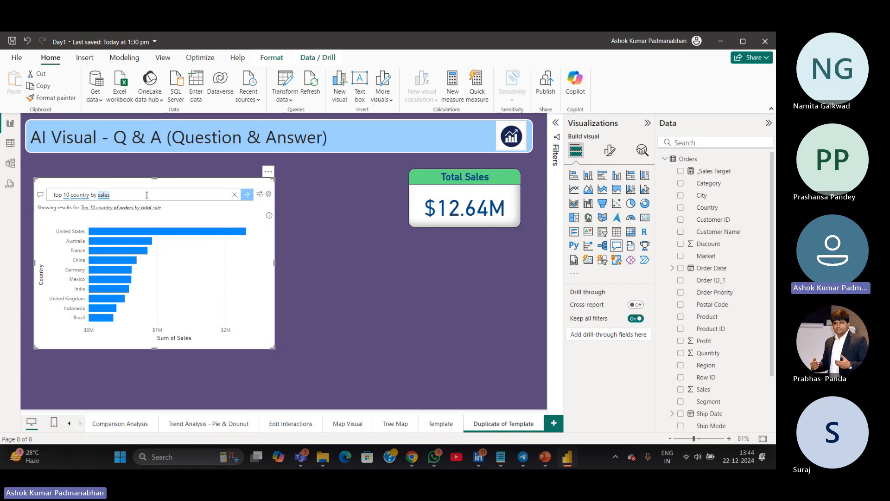
key("BackSpace")
key("BackSpace")
key("BackSpace")
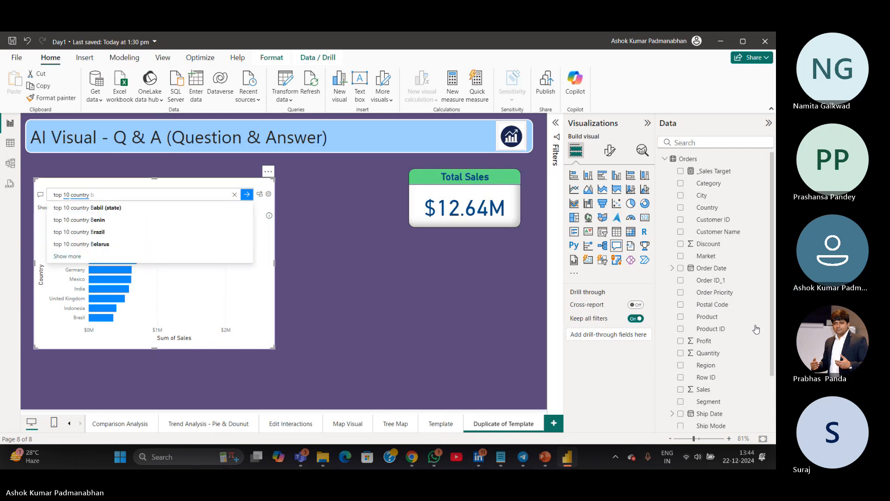
key("BackSpace")
key("BackSpace")
key("Return")
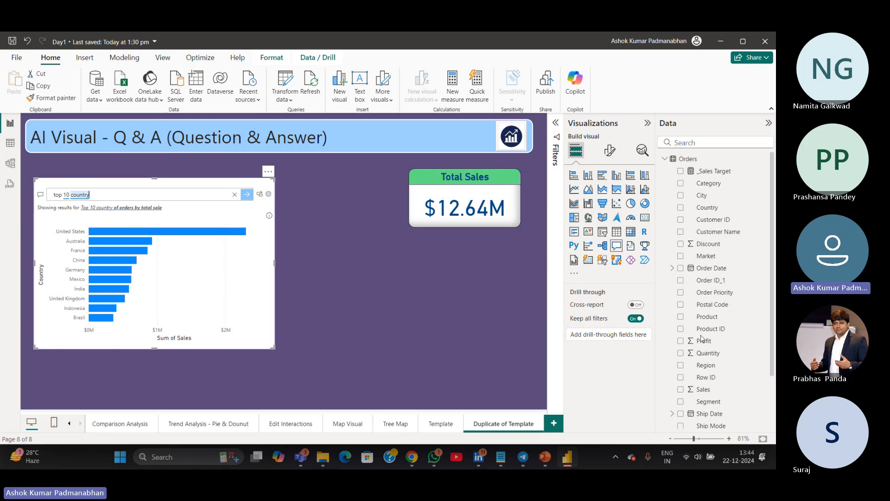
Replace the question with "market wise sales" and pick the matching suggestion
key("BackSpace")
key("BackSpace")
key("BackSpace")
key("BackSpace")
key("BackSpace")
key("BackSpace")
key("BackSpace")
key("BackSpace")
key("BackSpace")
key("BackSpace")
key("BackSpace")
key("BackSpace")
key("BackSpace")
key("BackSpace")
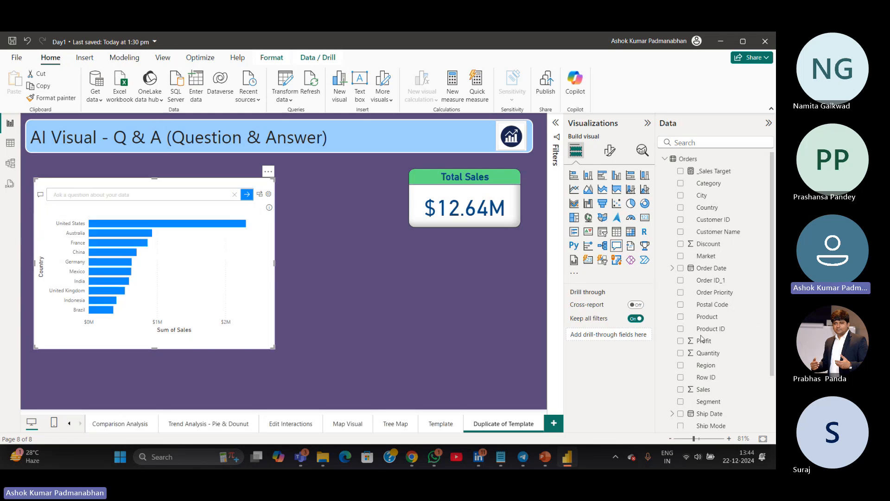
type("market wise sales")
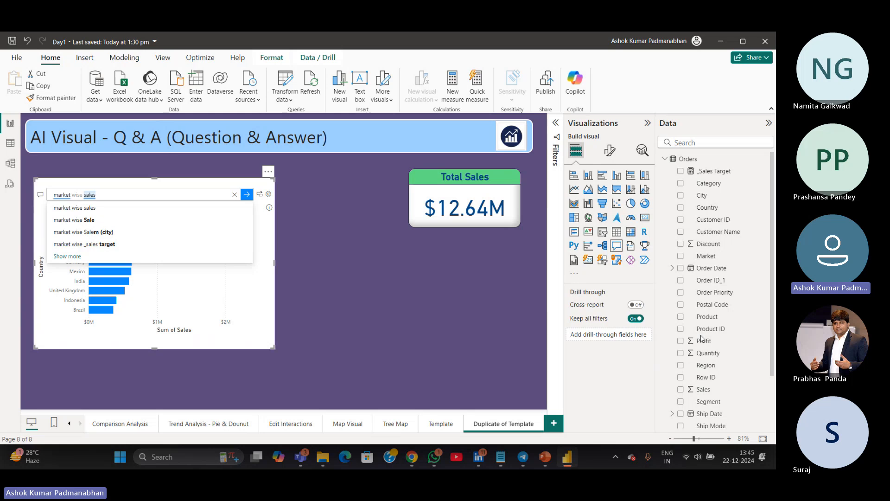
left_click(75, 209)
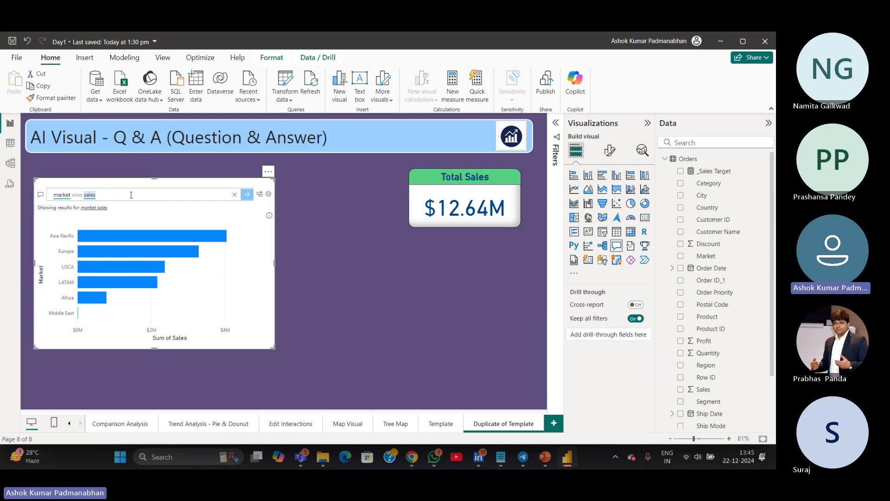
Convert the Q&A answer into a standard bar chart, then delete that chart
mouse_move(132, 263)
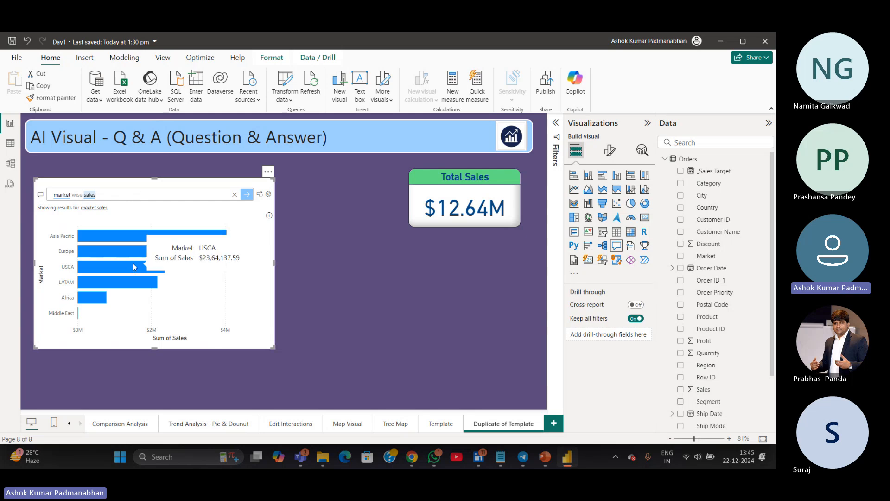
left_click(259, 198)
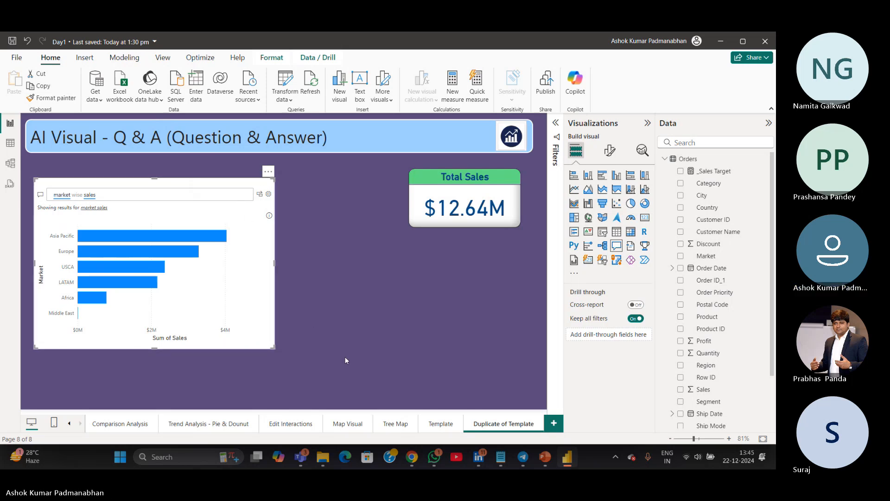
left_click(260, 194)
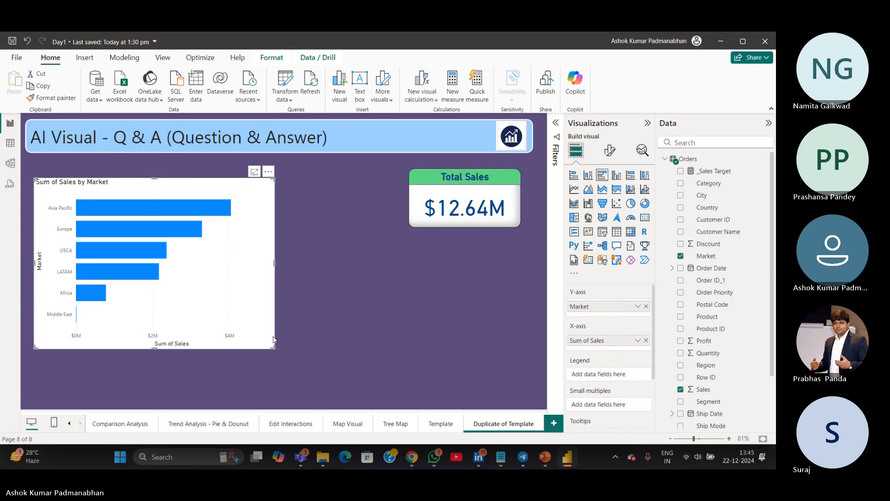
left_click_drag(202, 335, 215, 338)
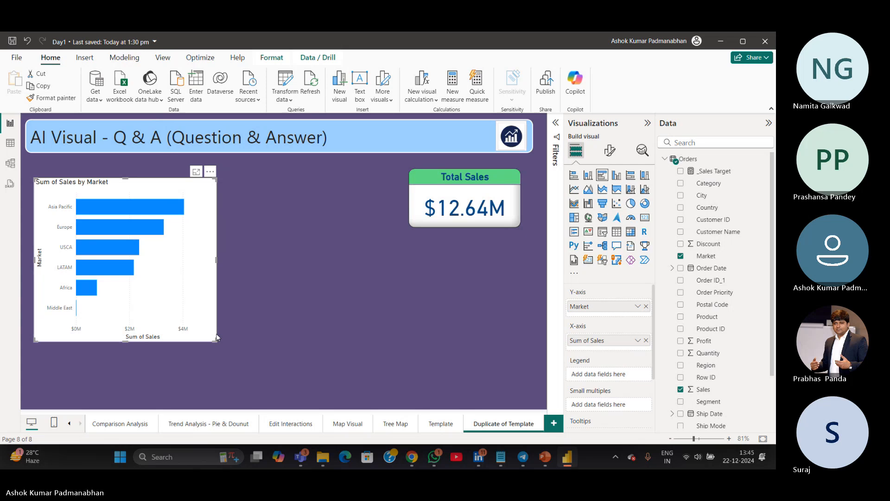
key("Delete")
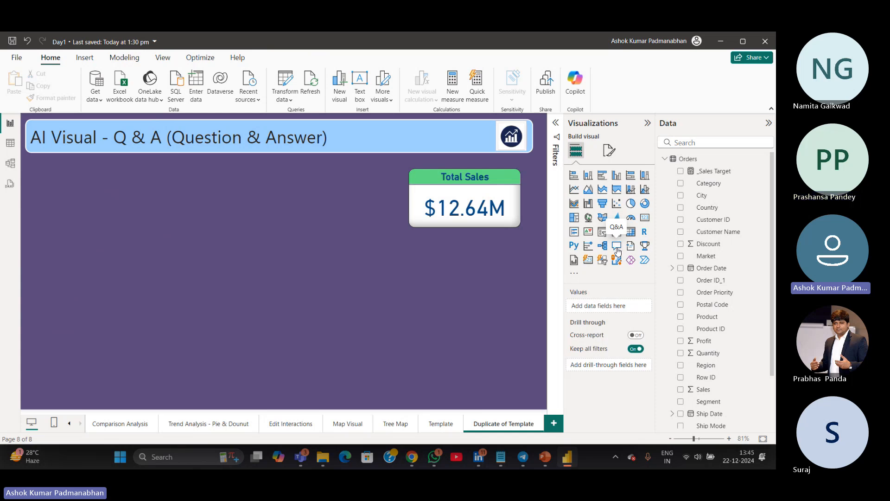
Insert a new Q&A visual and ask "Top 10 country by sales", picking the matching suggestion
left_click(617, 248)
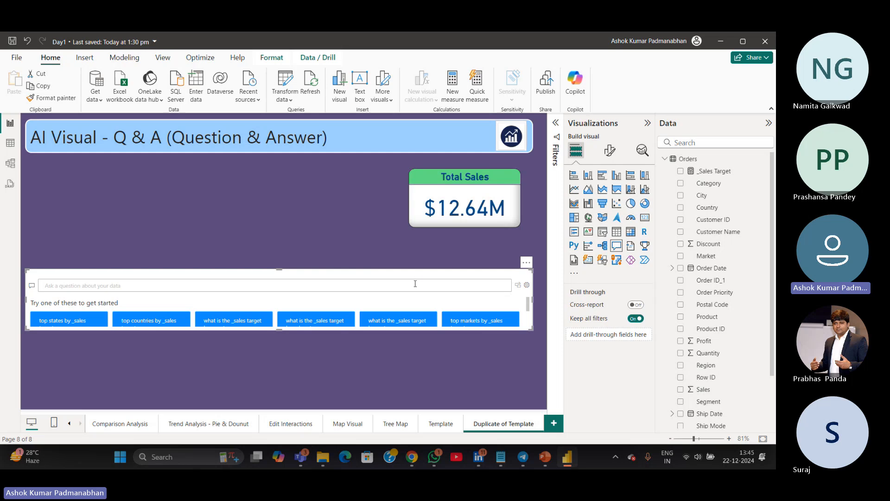
type("Top")
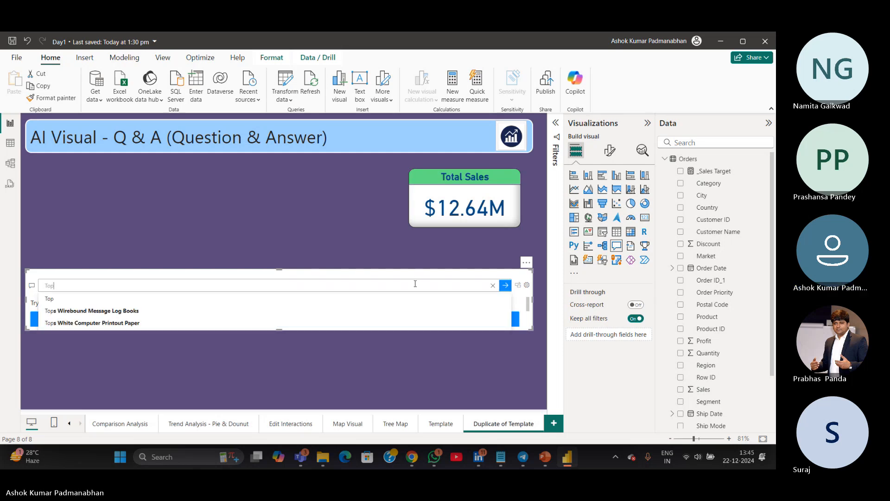
type(" 10 coun")
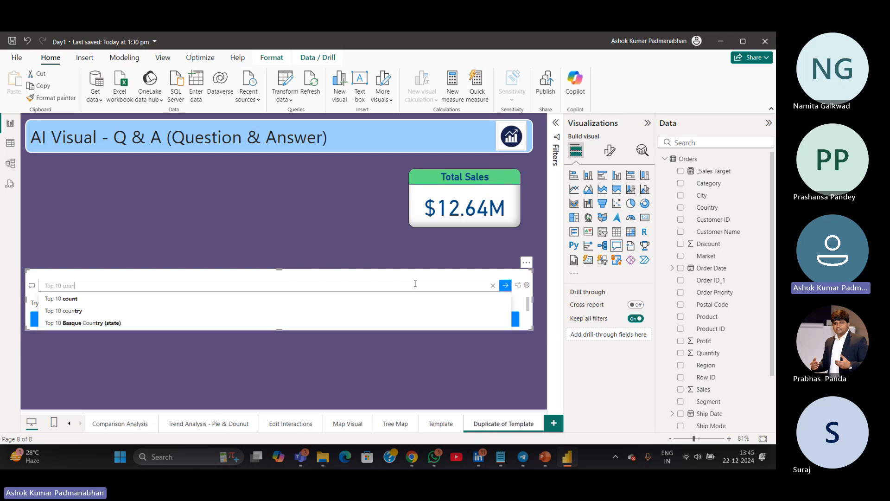
type("try by ")
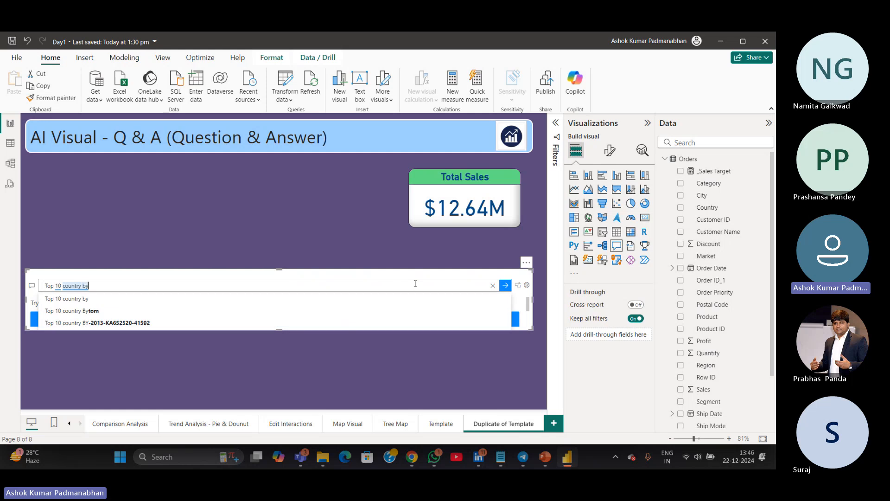
type("sales")
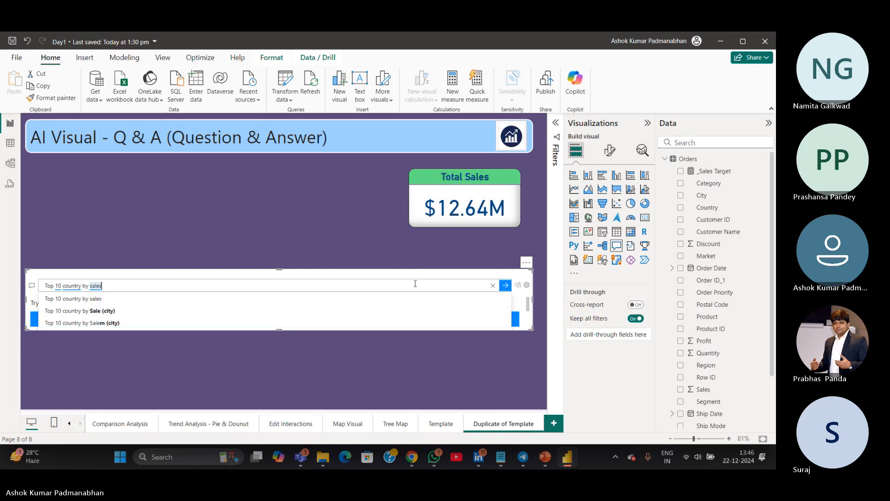
left_click(97, 300)
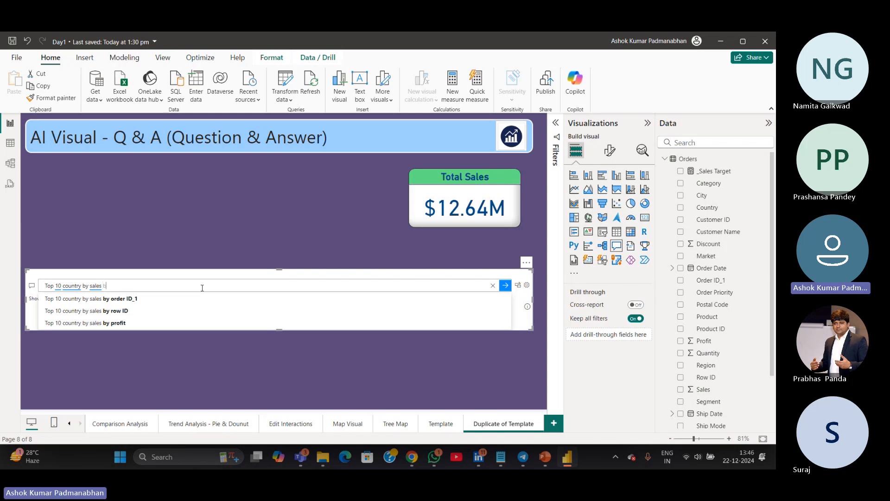
Extend the question to "Top 10 country by sales bar chart" and pick the matching suggestion
type("ar chart")
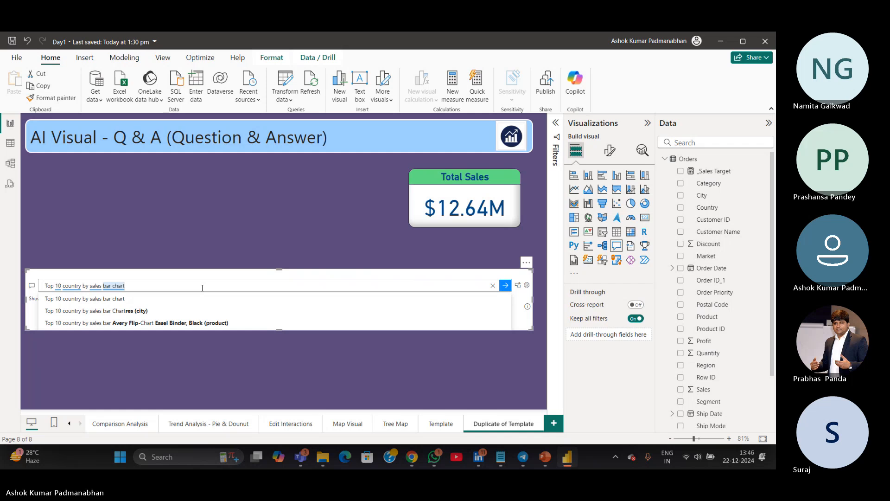
left_click(54, 300)
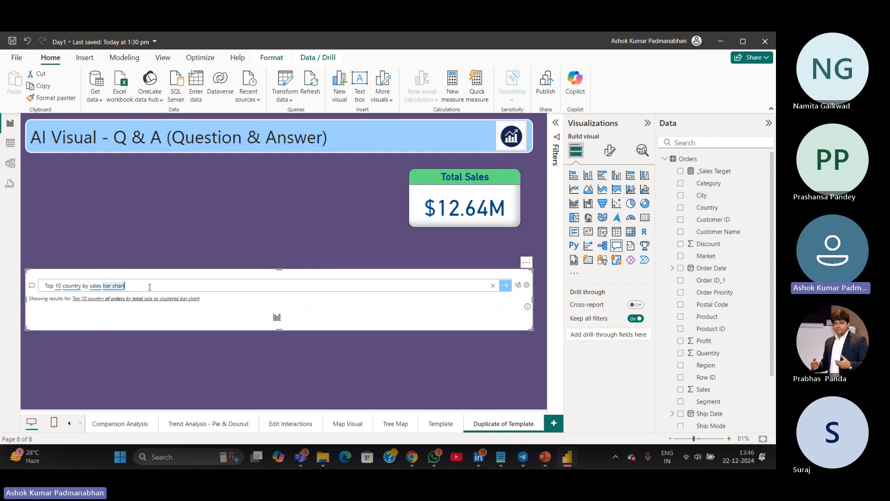
Rewrite the Q&A question as "Top 10 country sales" and pick the matching suggestion
key("BackSpace")
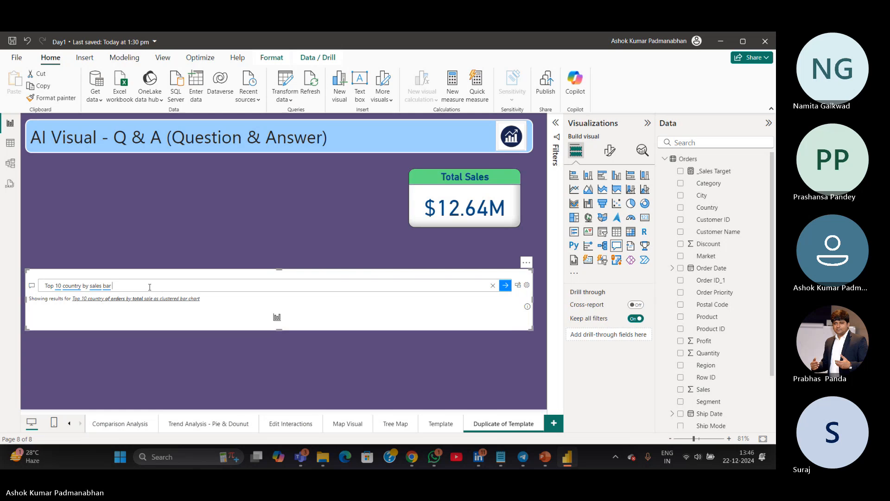
key("BackSpace")
key("BackSpace")
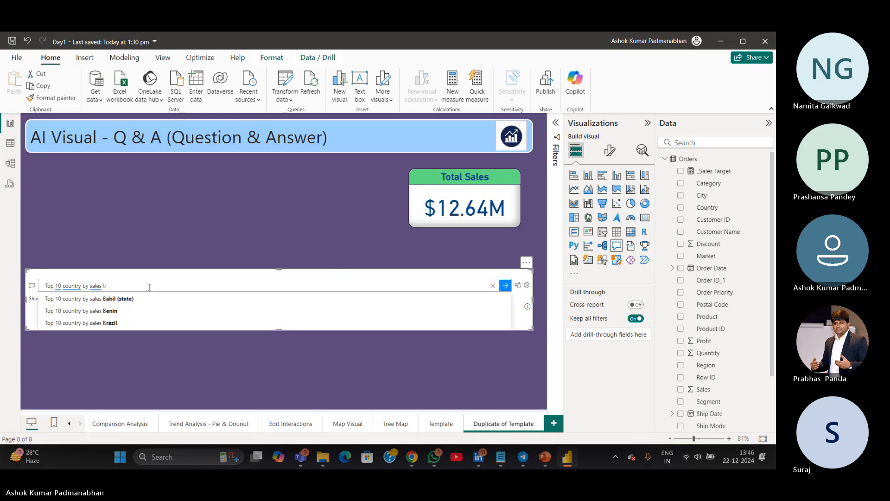
key("BackSpace")
key("BackSpace")
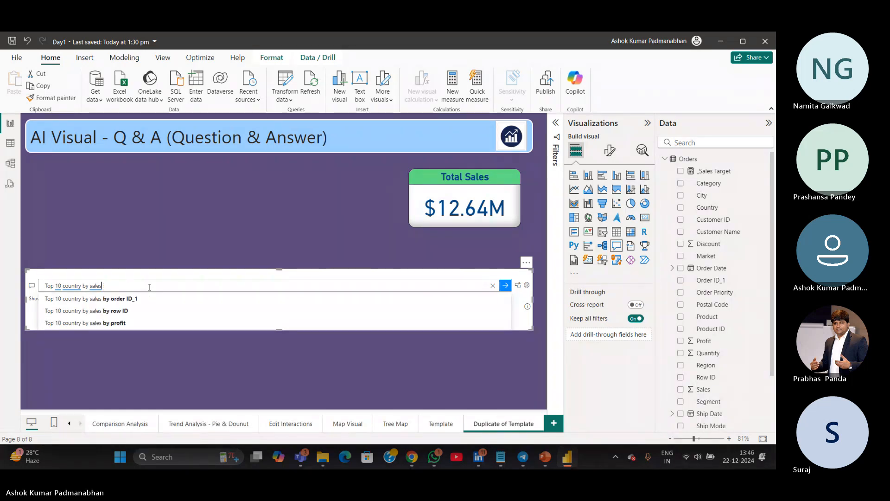
key("BackSpace")
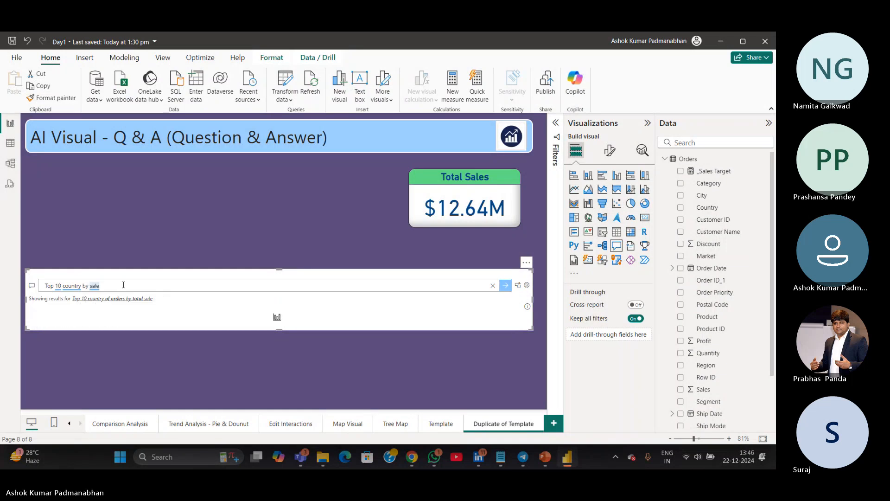
left_click_drag(128, 284, 1, 267)
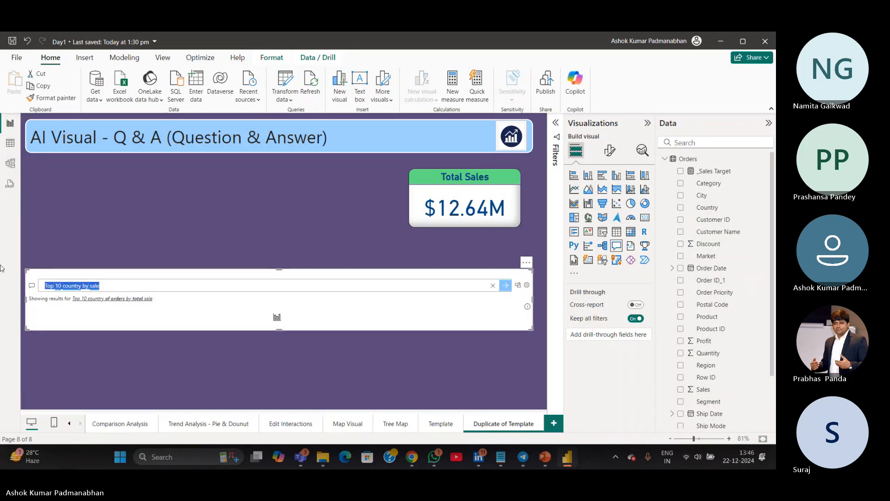
type("Top")
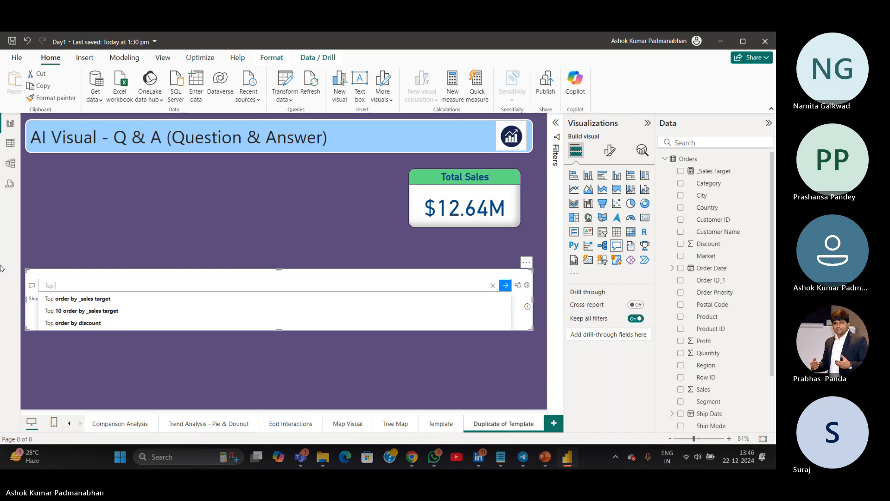
type(" 10 c")
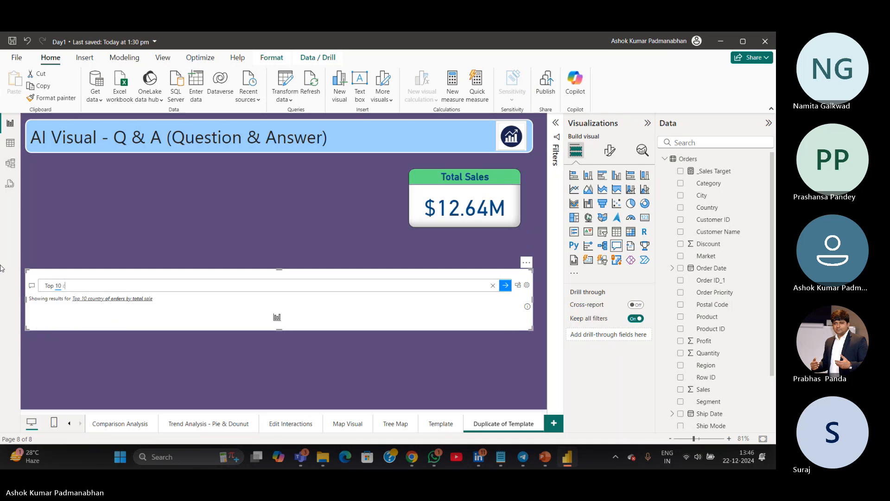
type("ountry")
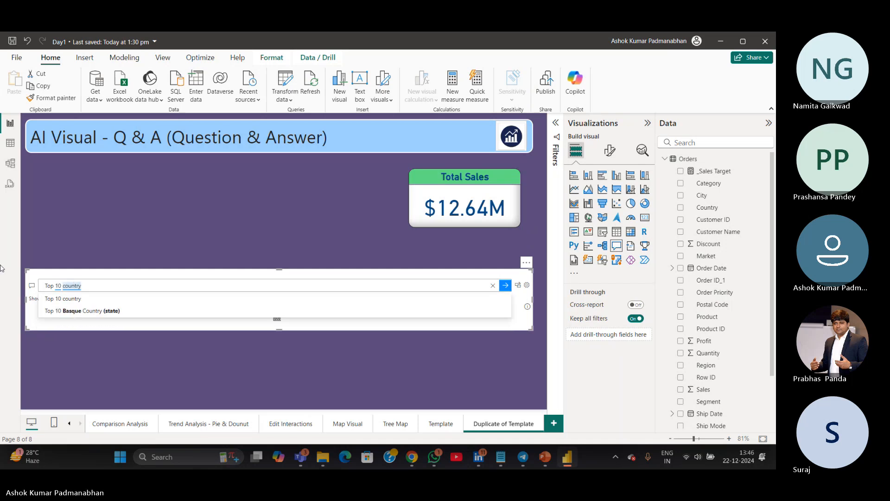
type(" sales")
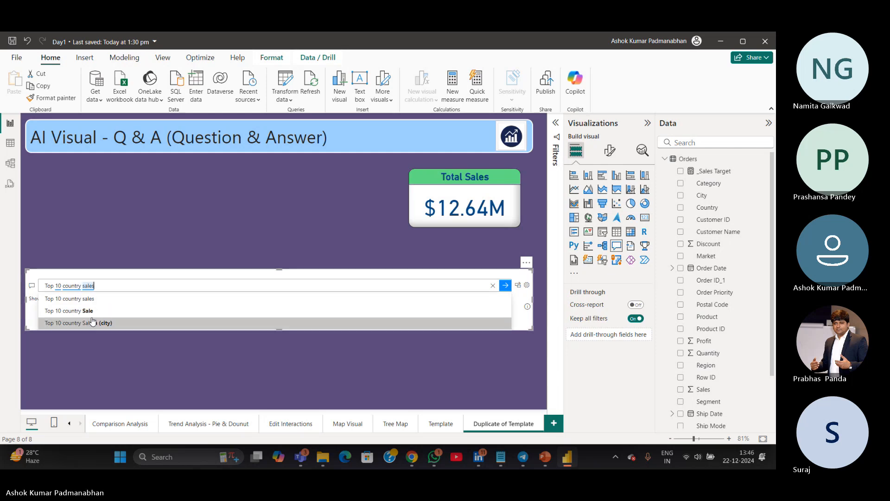
left_click(71, 300)
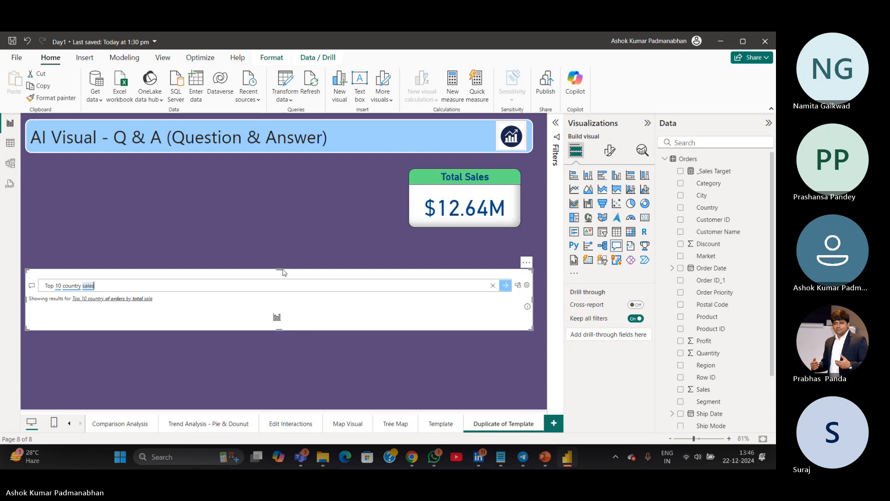
Enlarge the Q&A visual vertically so all ten countries show
left_click_drag(281, 269, 278, 205)
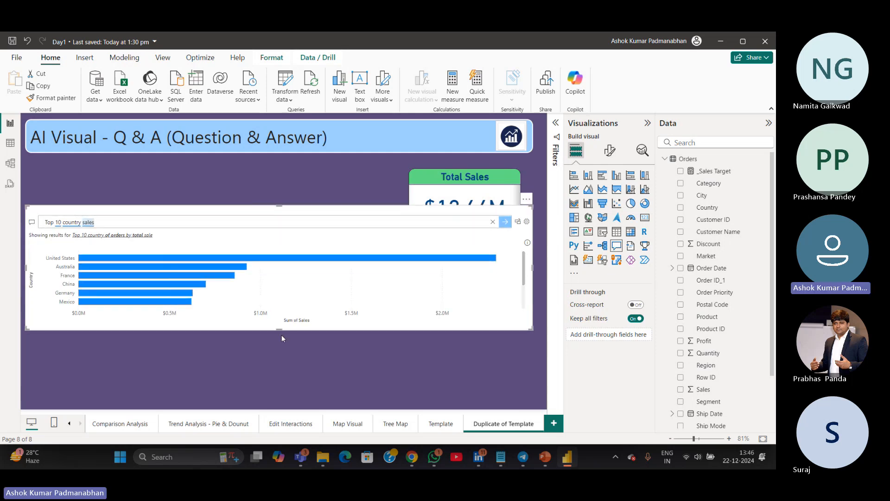
left_click_drag(281, 329, 279, 372)
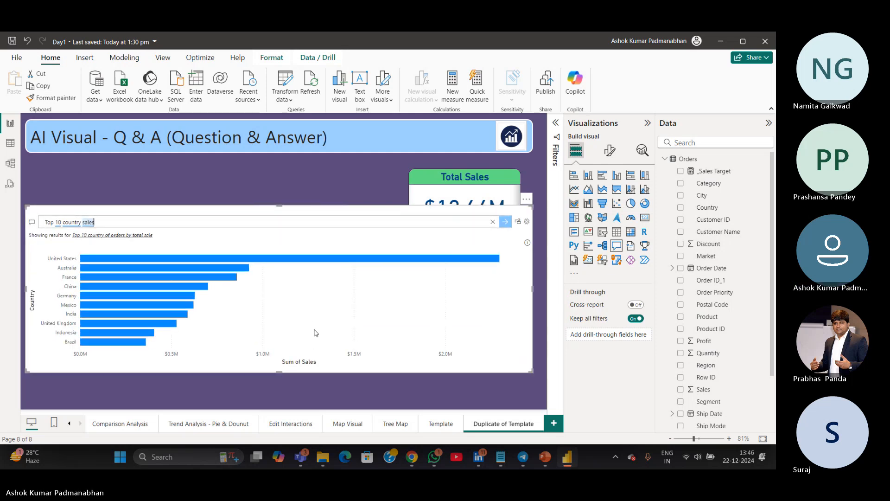
left_click(518, 223)
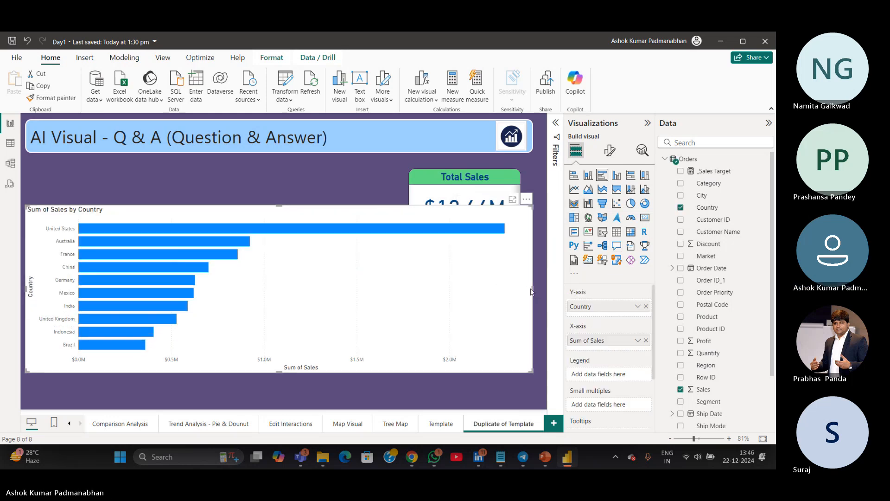
left_click_drag(531, 291, 229, 309)
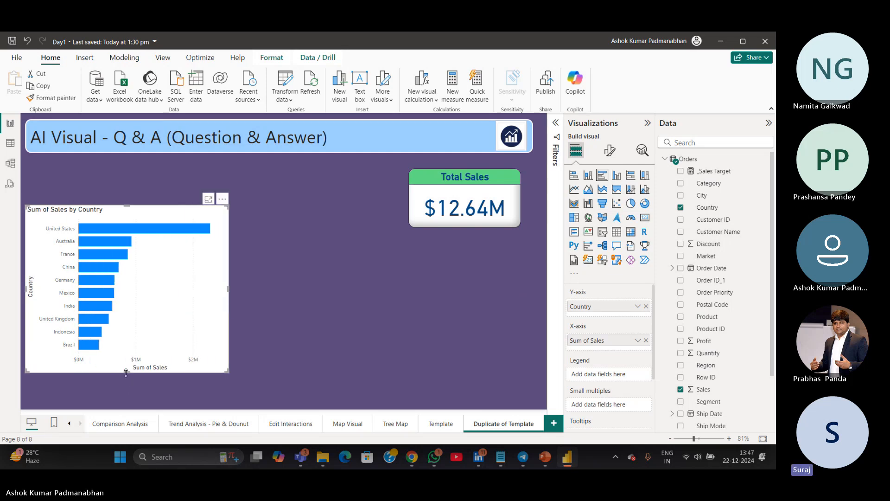
left_click_drag(125, 372, 127, 398)
left_click_drag(129, 206, 129, 172)
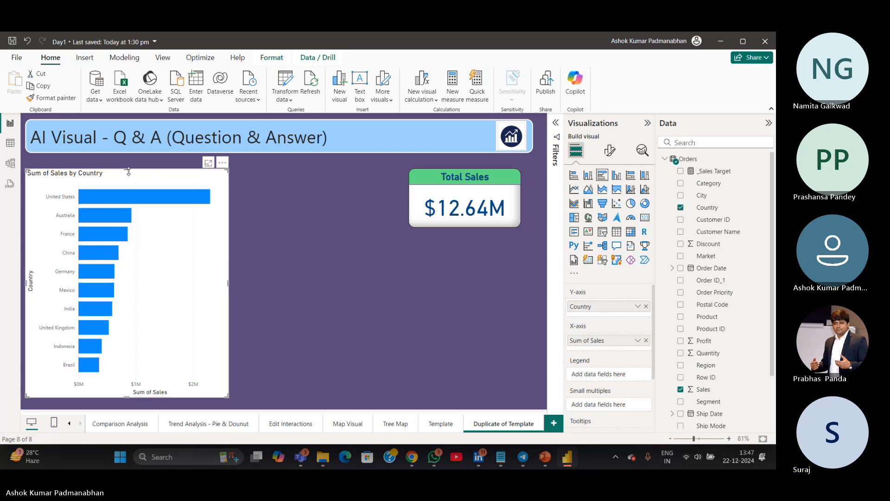
key("ctrl+z")
key("ctrl+z")
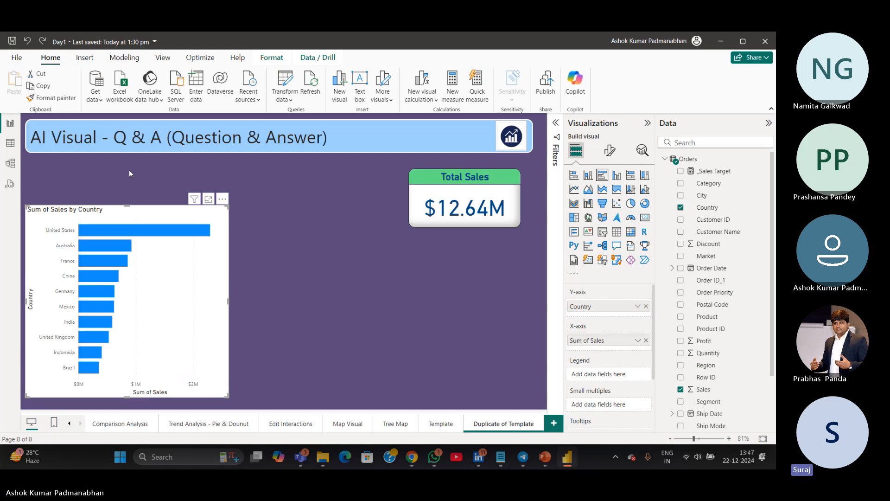
key("ctrl+z")
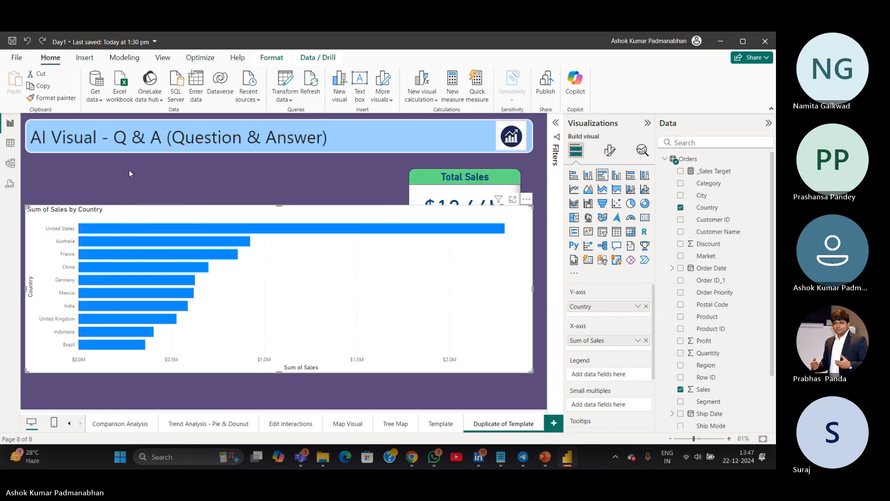
key("ctrl+z")
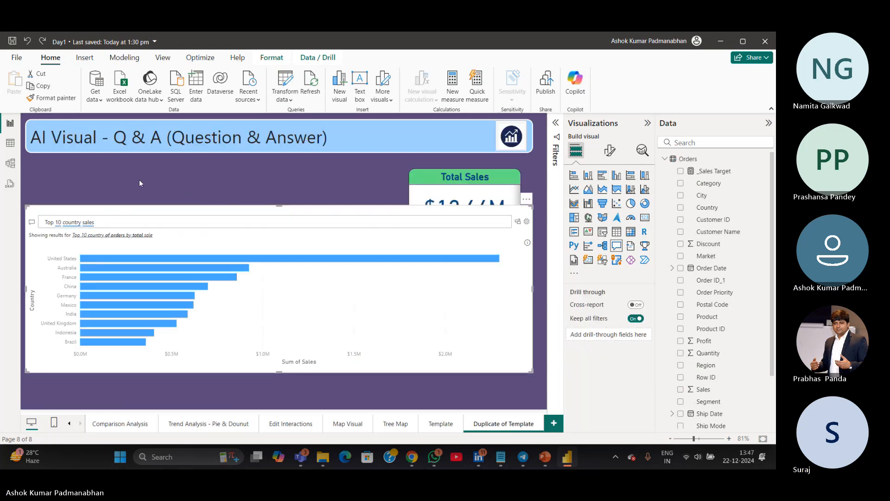
Turn the Q&A result into a standard bar chart and resize it into a narrow, tall chart at the page's left
left_click(518, 225)
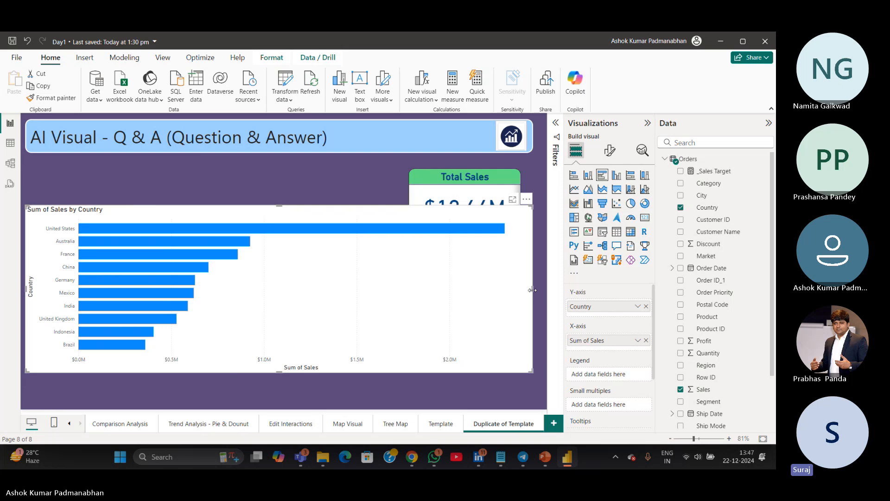
left_click_drag(532, 289, 242, 293)
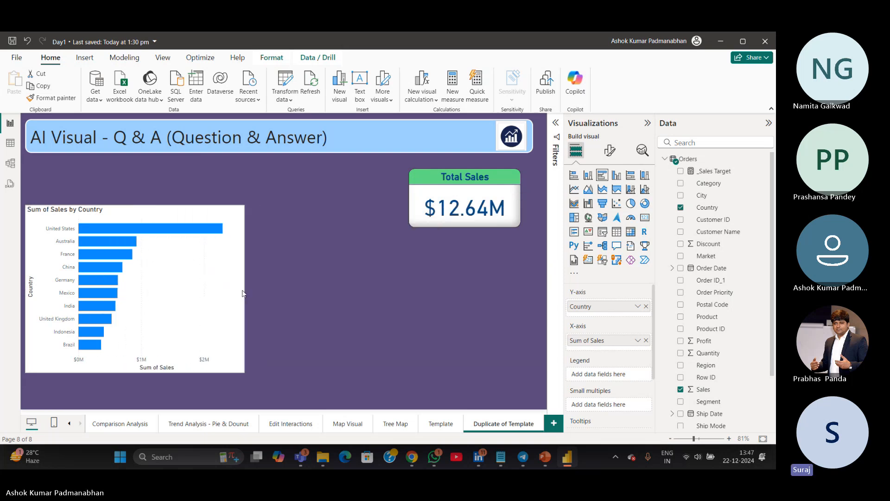
left_click_drag(26, 292, 43, 290)
left_click_drag(167, 331, 158, 295)
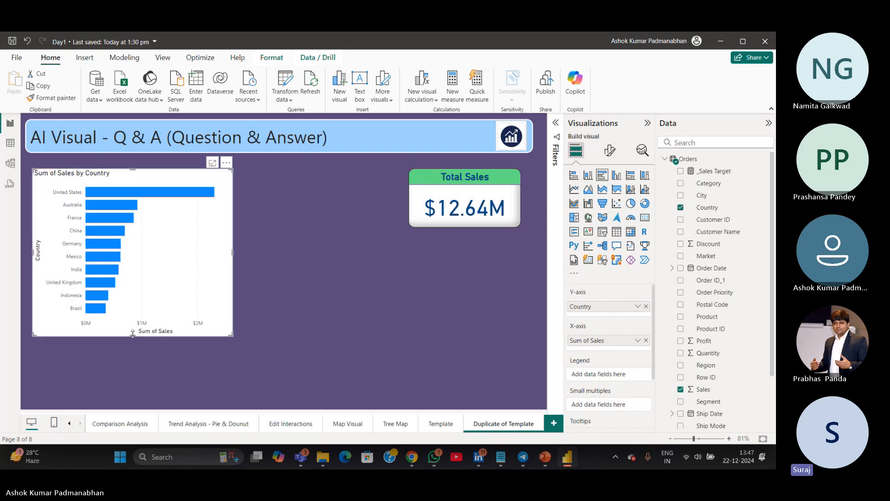
left_click_drag(133, 334, 132, 385)
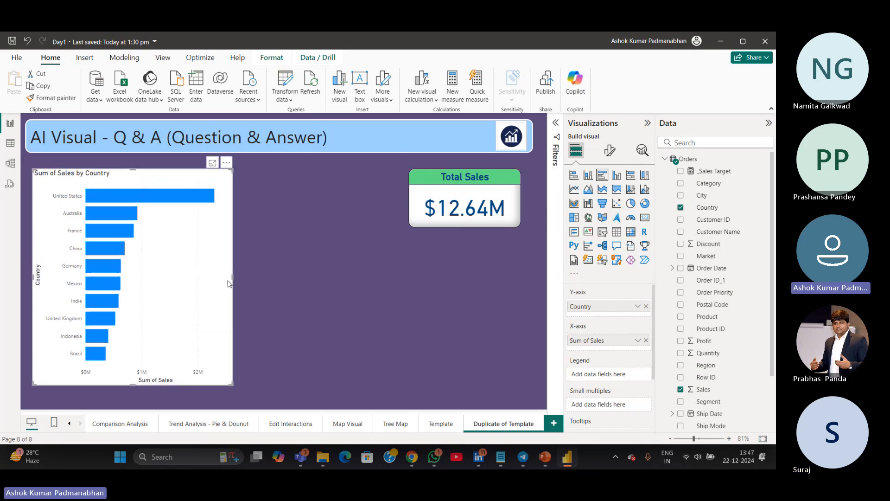
left_click_drag(228, 283, 208, 277)
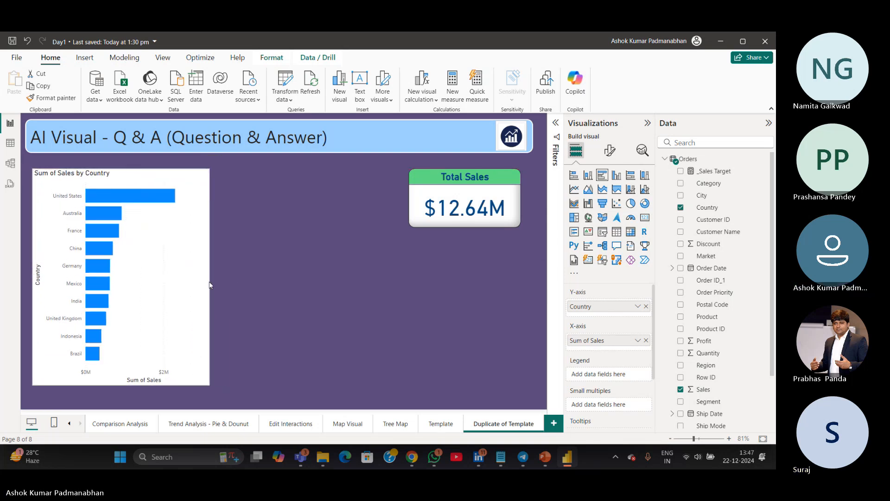
Copy the Total Sales card's formatting onto the bar chart with Format painter
left_click(489, 225)
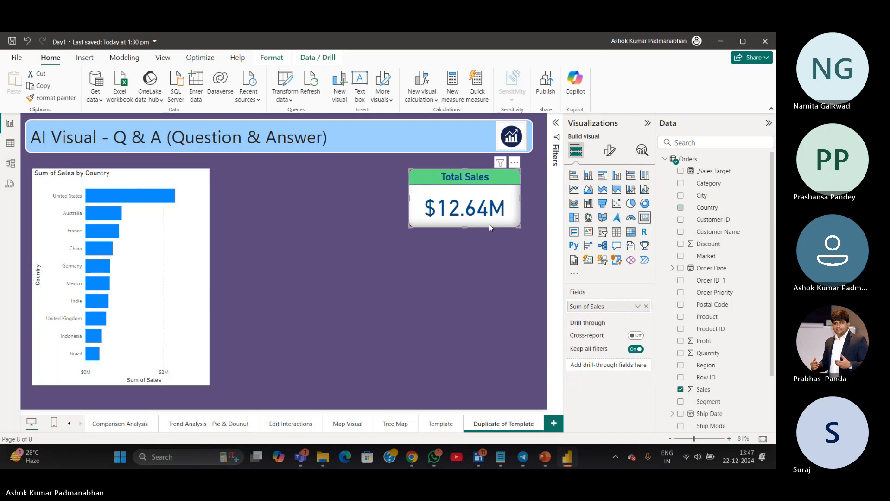
left_click(47, 98)
left_click(147, 252)
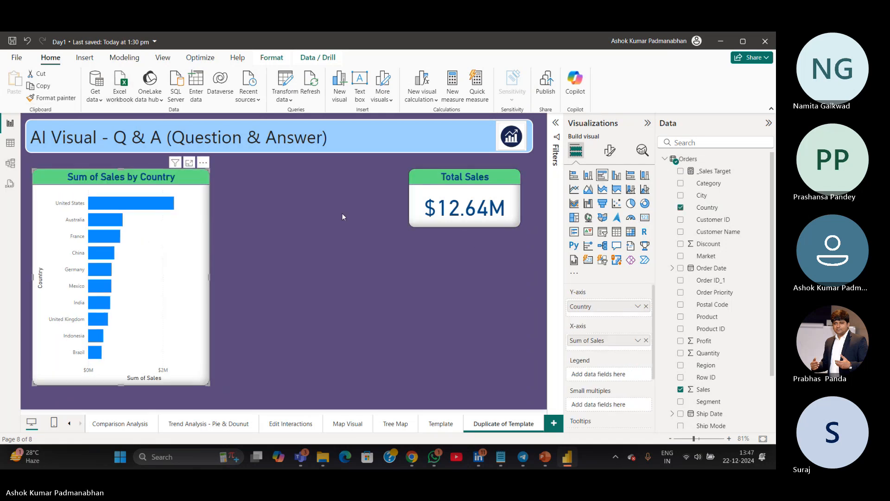
Open the bar chart's general format settings and expand its title options
left_click(610, 151)
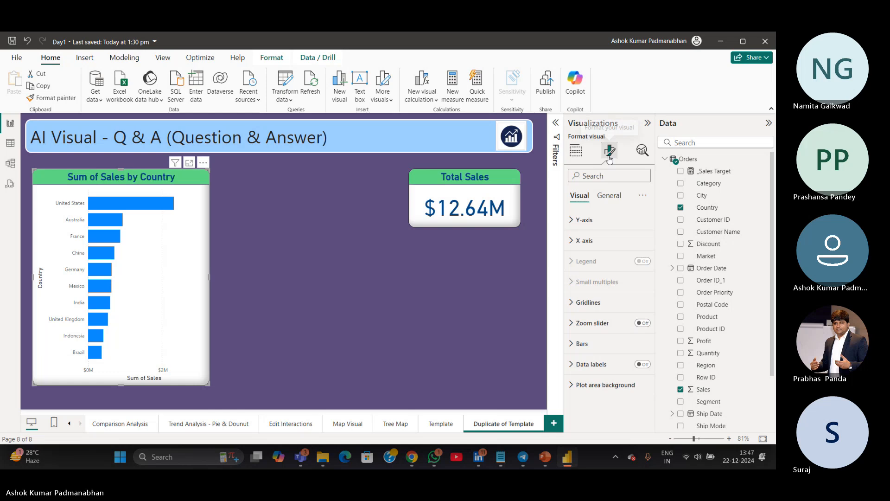
left_click(608, 195)
left_click(589, 240)
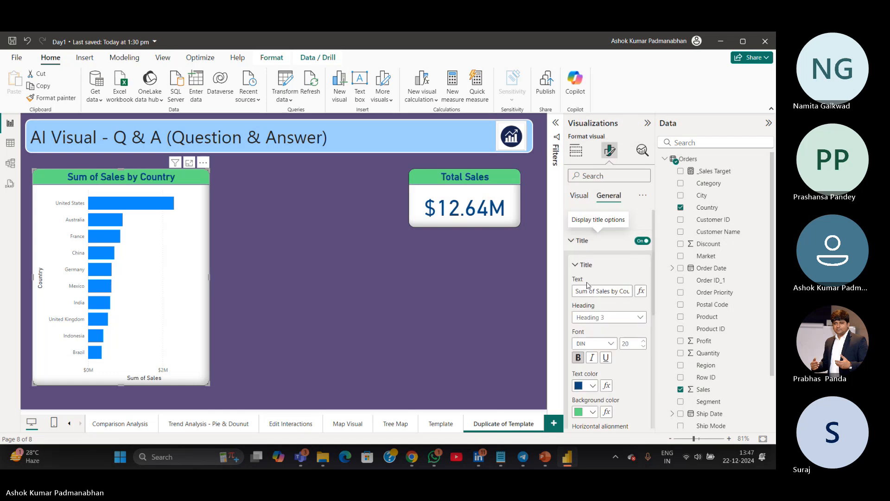
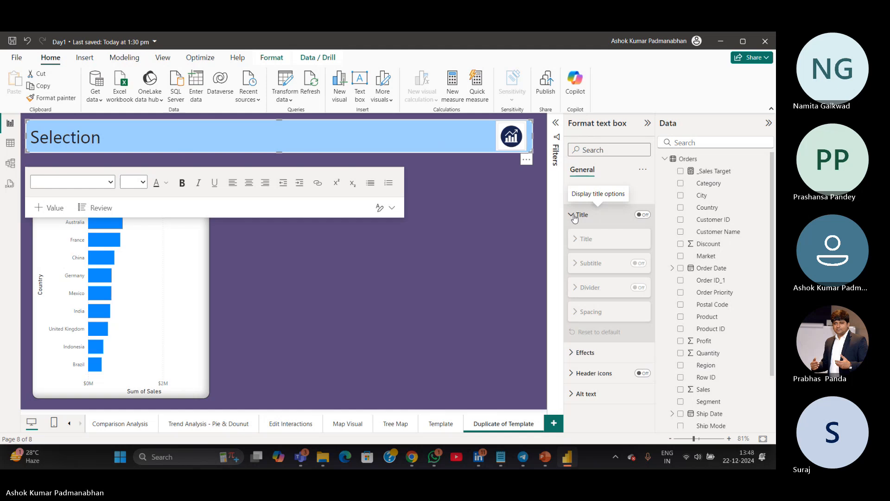
Set the page heading text box's text to font size 28
left_click(575, 216)
left_click(453, 137)
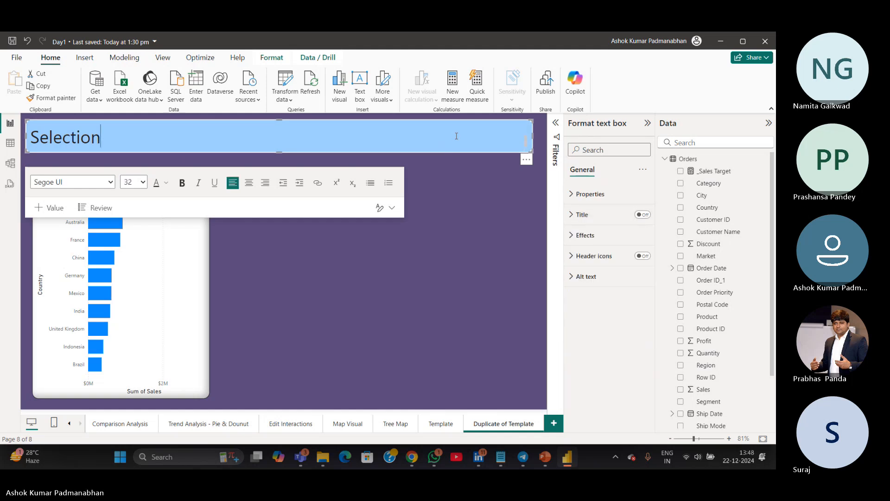
key("ctrl+a")
left_click(146, 185)
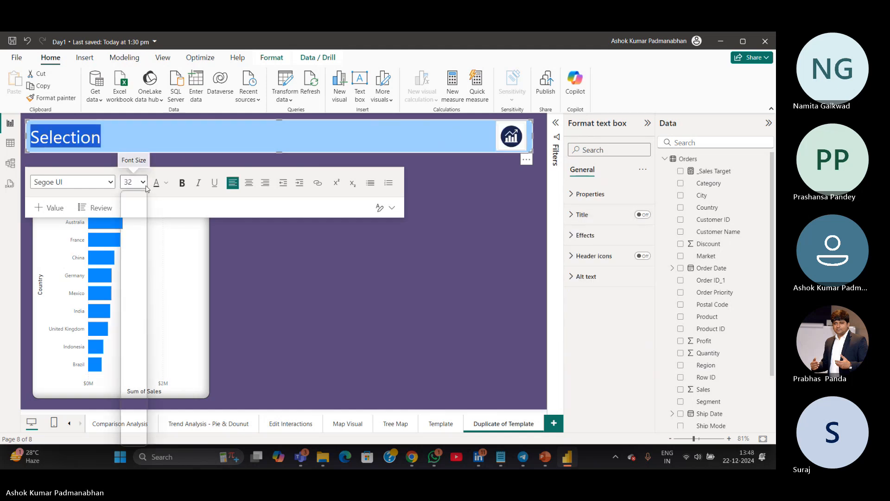
left_click(137, 350)
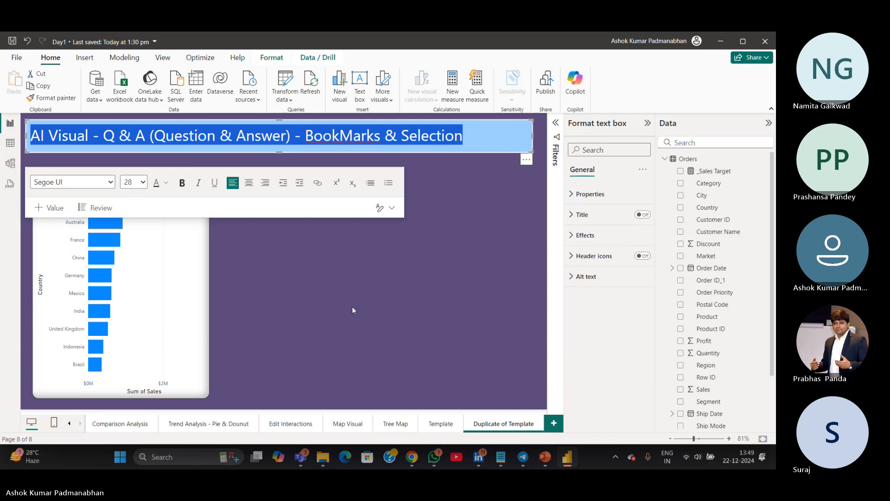
left_click(404, 308)
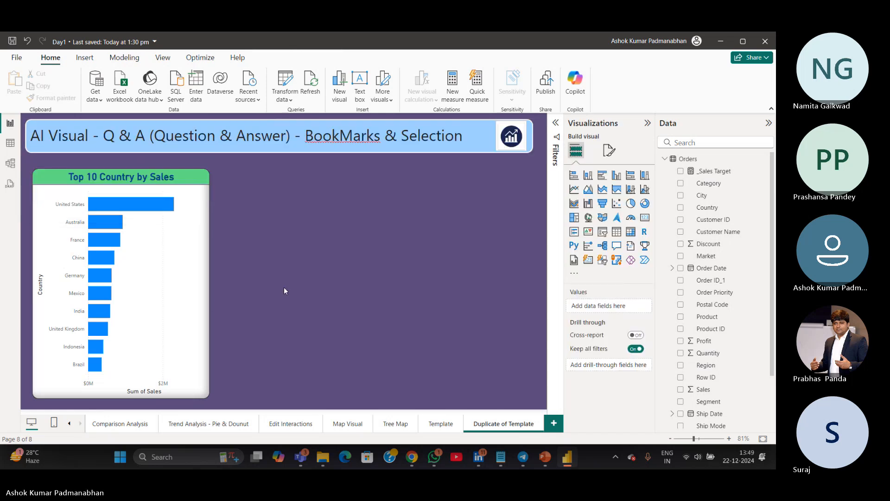
Duplicate the Top 10 Country by Sales bar chart, placing the copy beside it
left_click(180, 317)
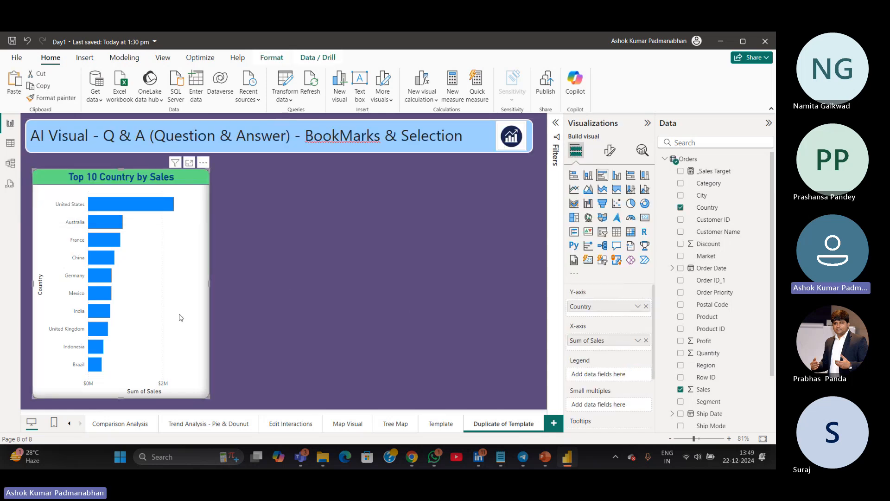
key("ctrl+c")
key("ctrl+v")
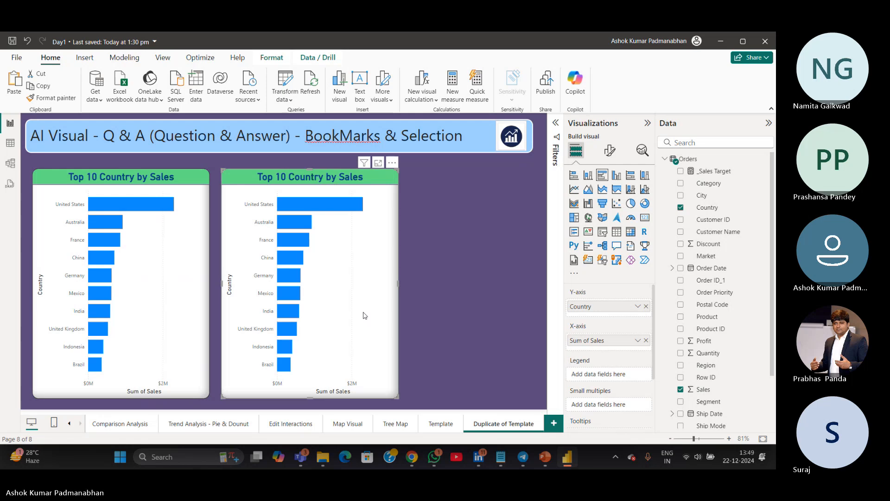
Change the copied chart's title to "Bottom 10 Country by Sales"
left_click(610, 150)
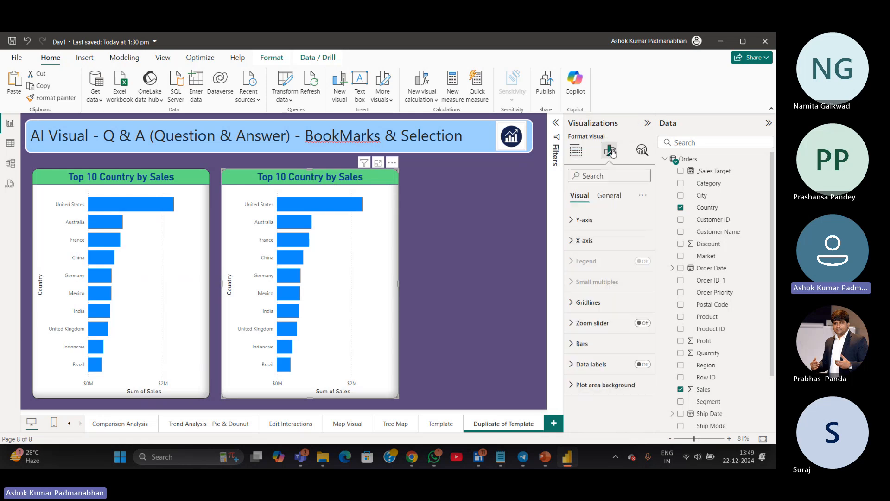
left_click(609, 196)
left_click(582, 240)
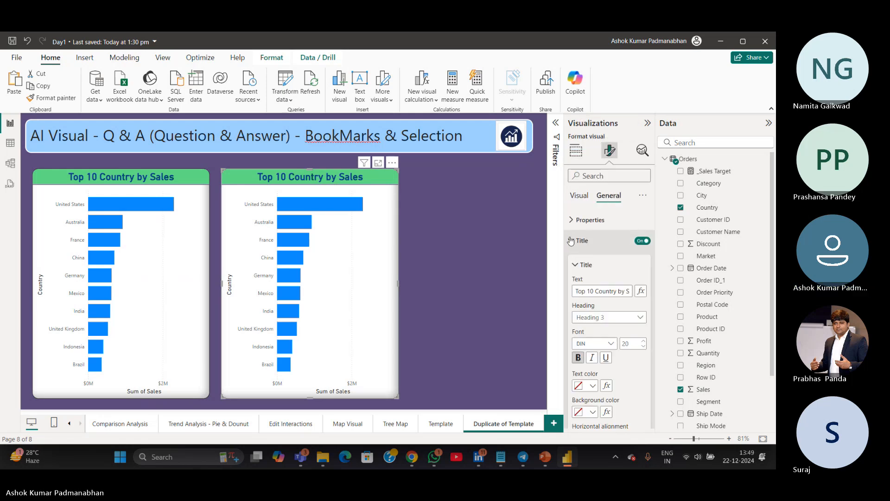
double_click(581, 291)
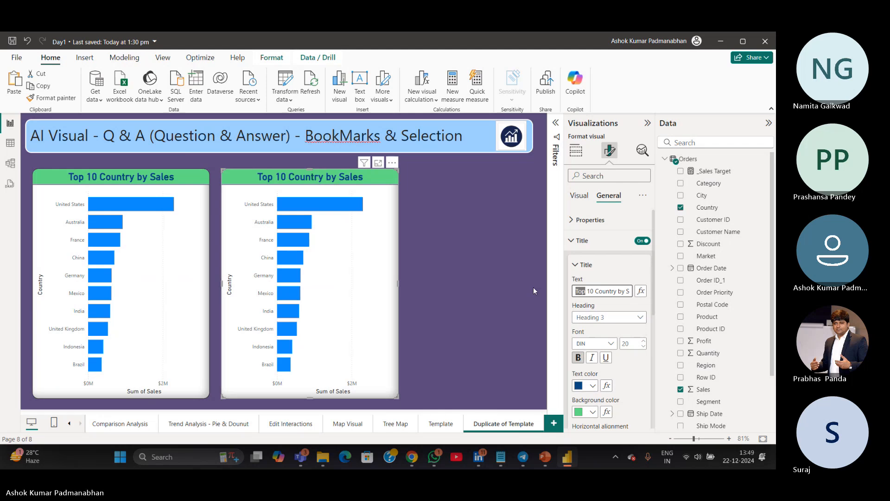
type("Botto")
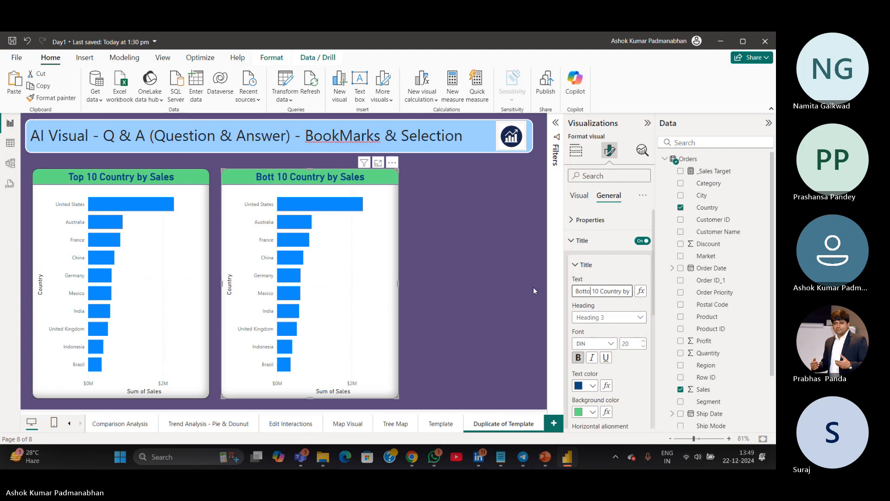
type("m")
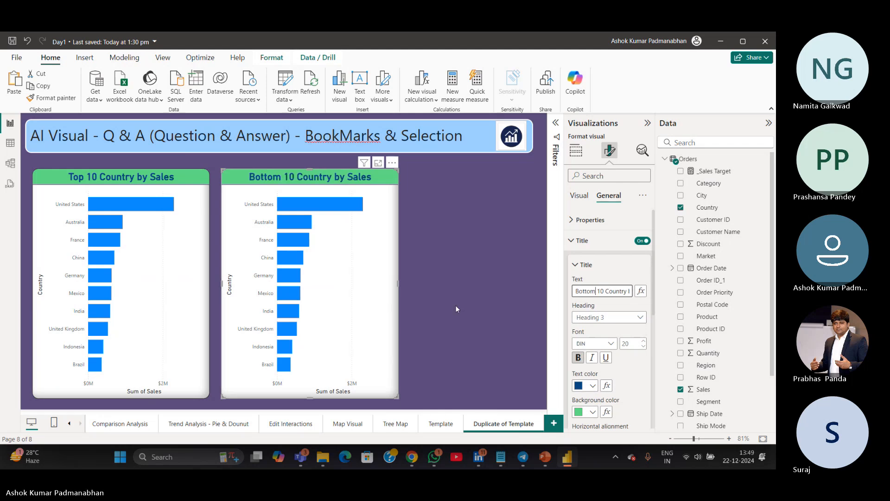
left_click(455, 306)
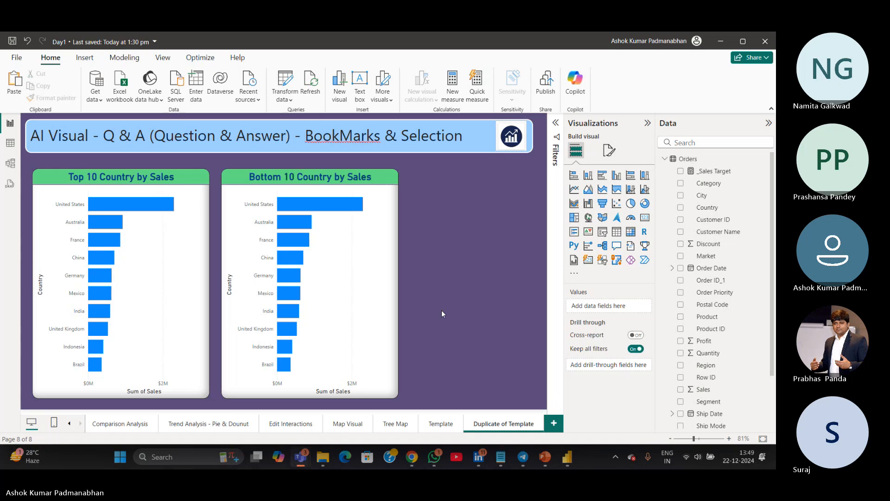
Move the Template page to the end of the page list and return to the duplicated page
left_click(442, 427)
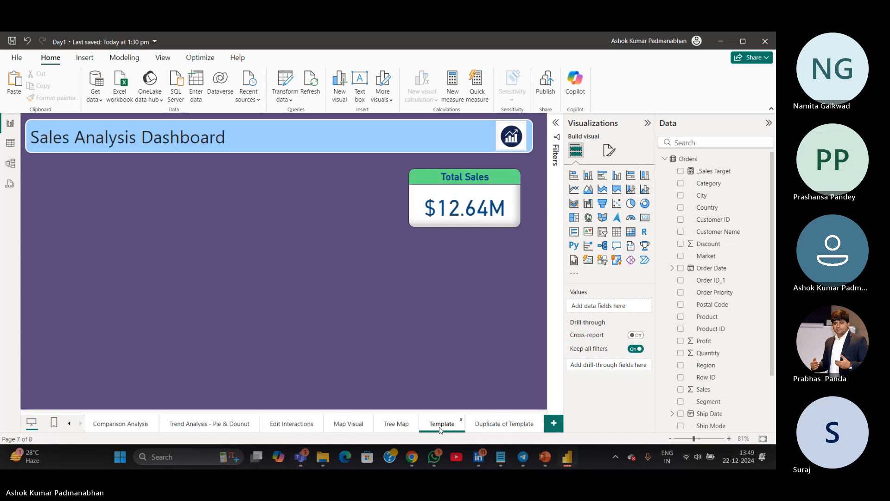
left_click_drag(442, 427, 533, 428)
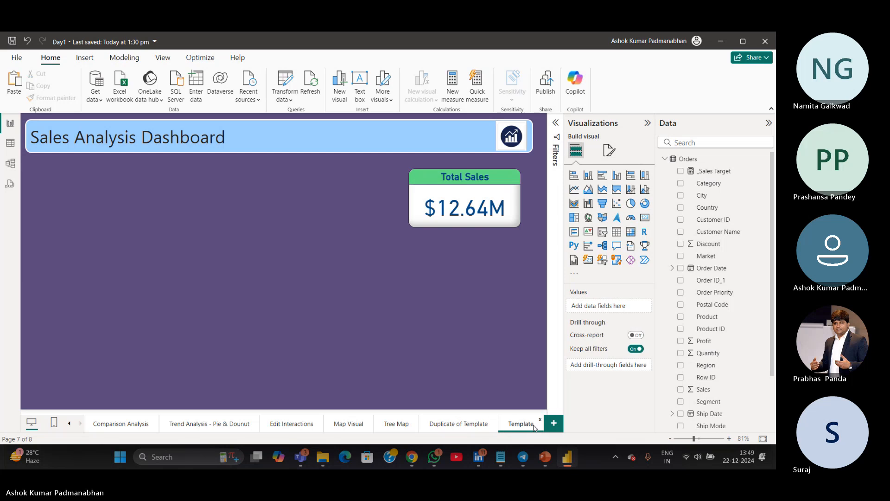
left_click(473, 429)
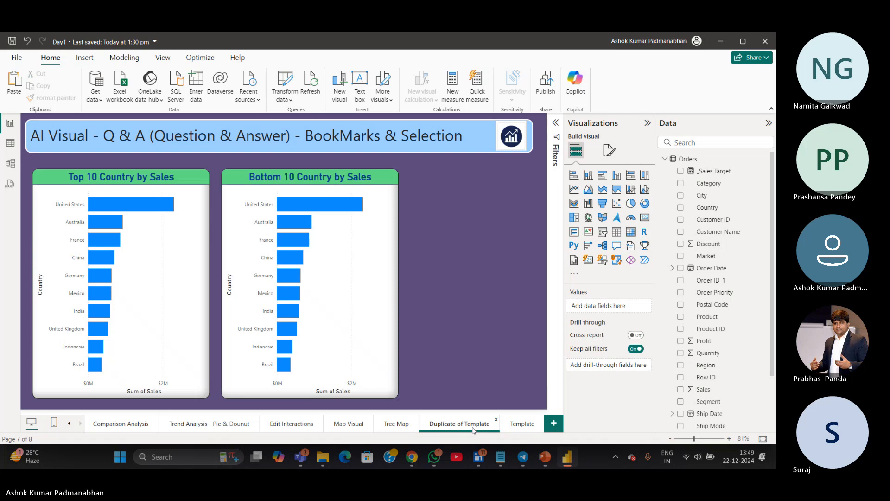
Browse the Edit Interactions and Trend Analysis pages, then return to the duplicated page
left_click(382, 339)
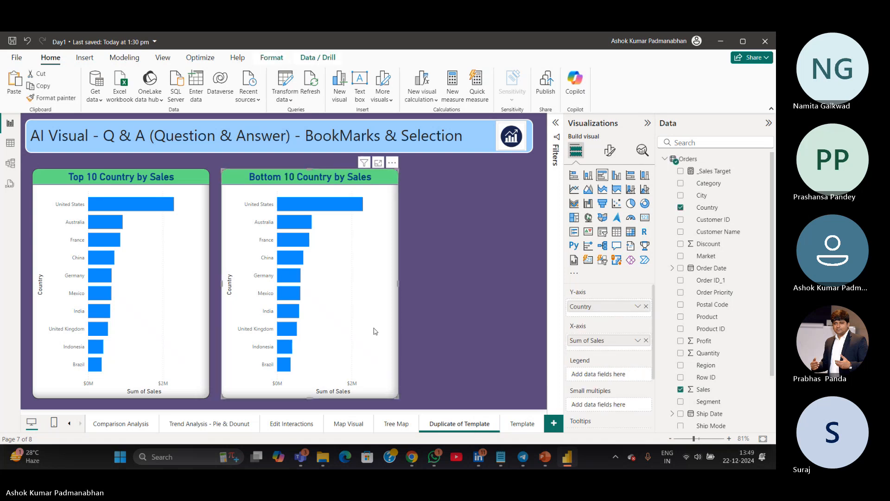
left_click(299, 422)
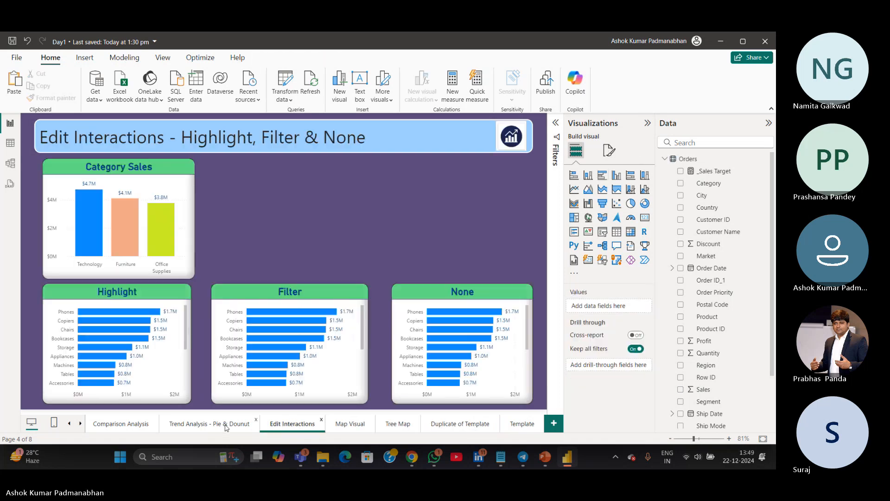
left_click(226, 426)
left_click(193, 404)
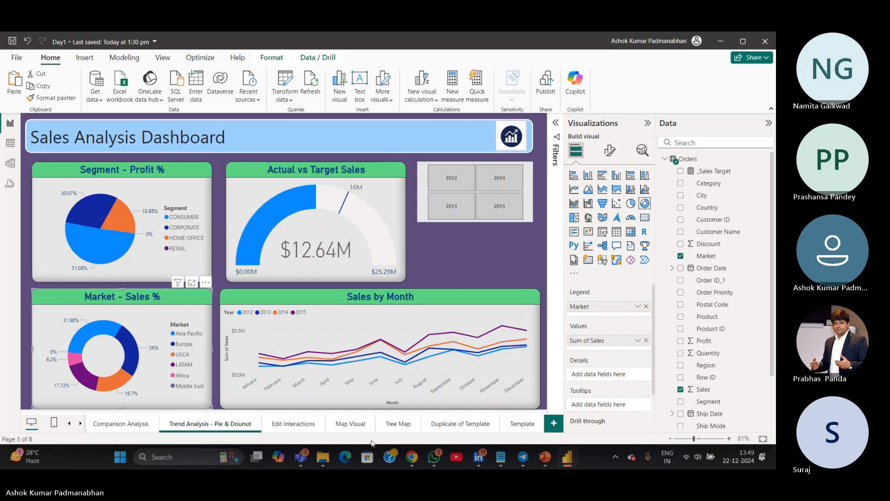
left_click(466, 426)
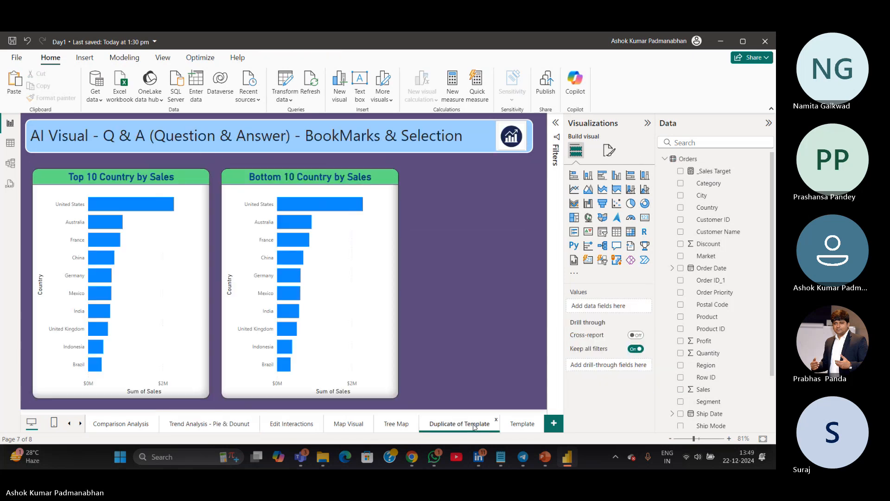
Rename the duplicated page to "TopBottomN Analysis"
double_click(473, 423)
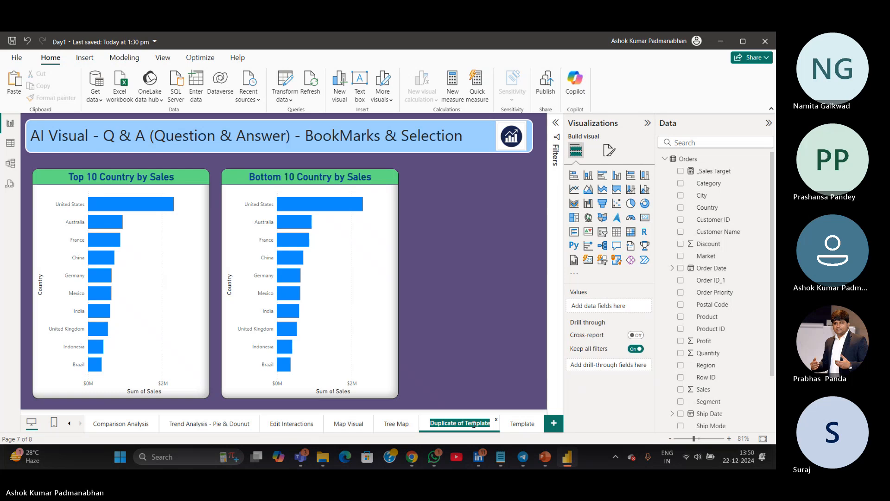
type("TopN")
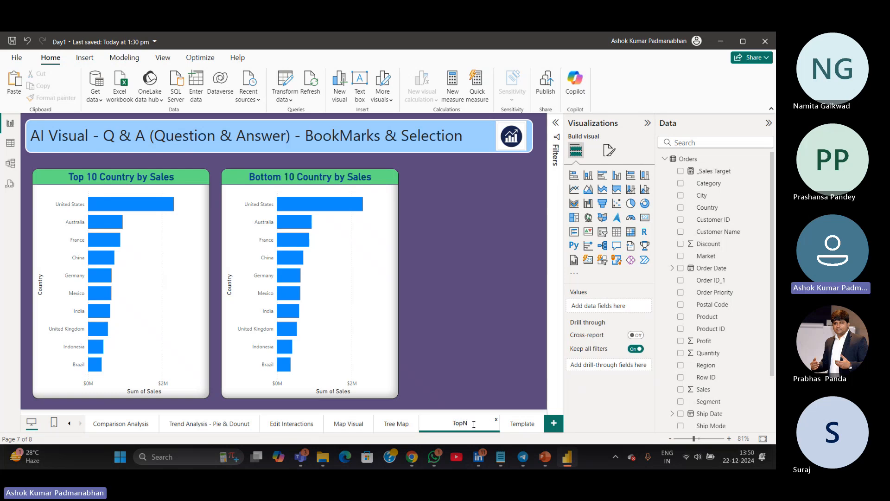
type("BottomN Analysis")
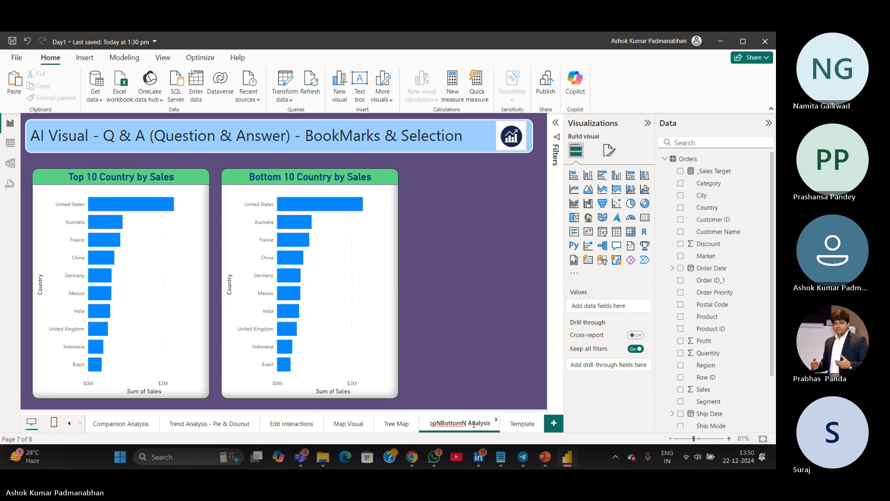
left_click(441, 344)
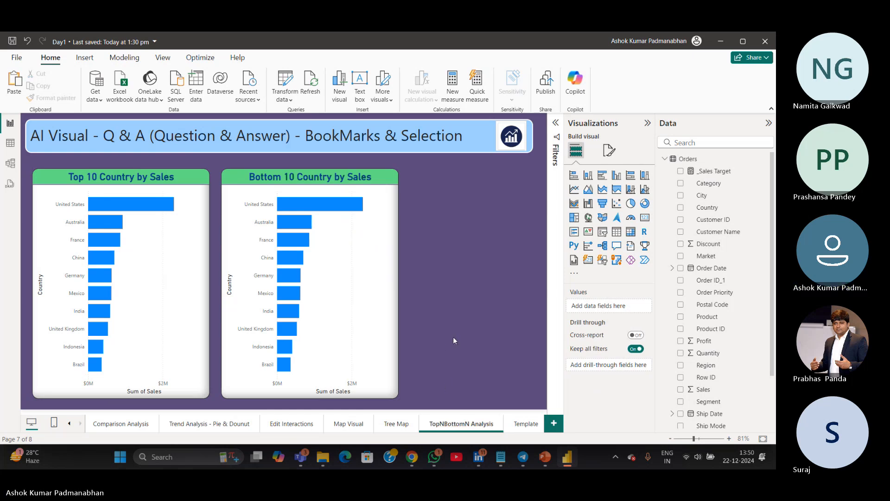
double_click(444, 422)
key("Return")
Select the bottom chart and open the Filters pane to inspect its filters
left_click(380, 325)
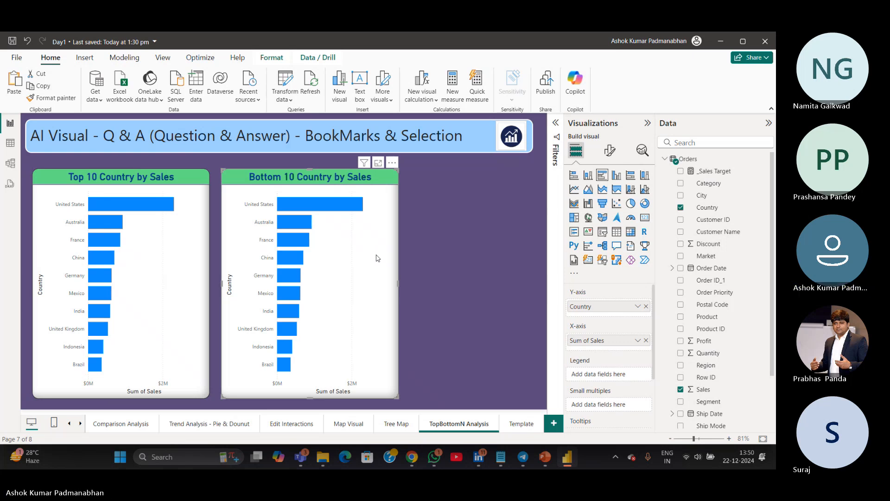
left_click(611, 154)
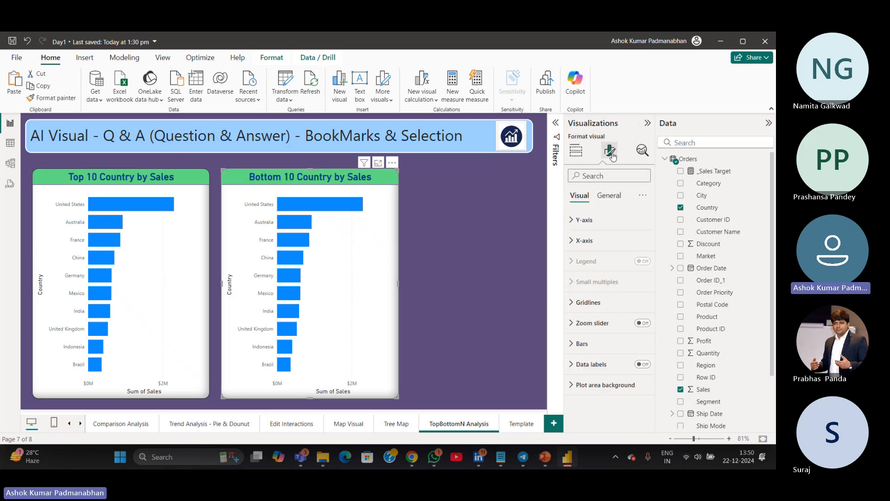
left_click(557, 146)
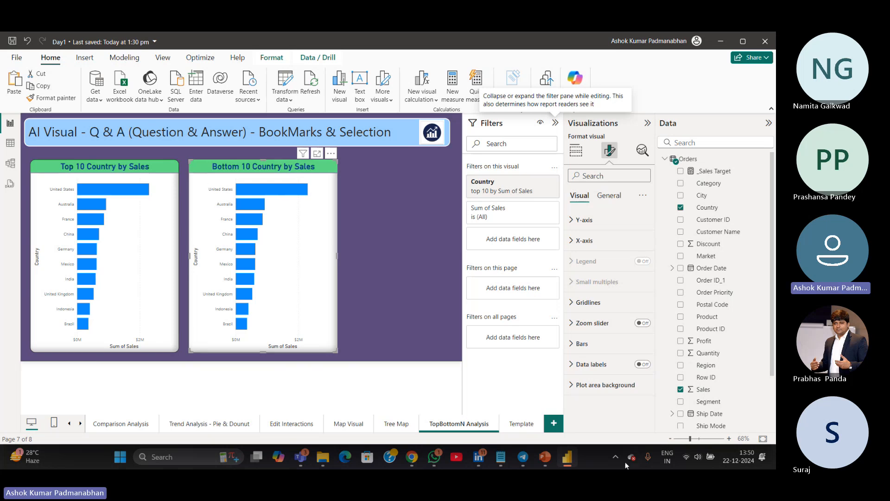
Switch to the KPIs.txt notes and add the line "Filters - Visual Filter, Page Filter, Report Filter"
left_click(506, 461)
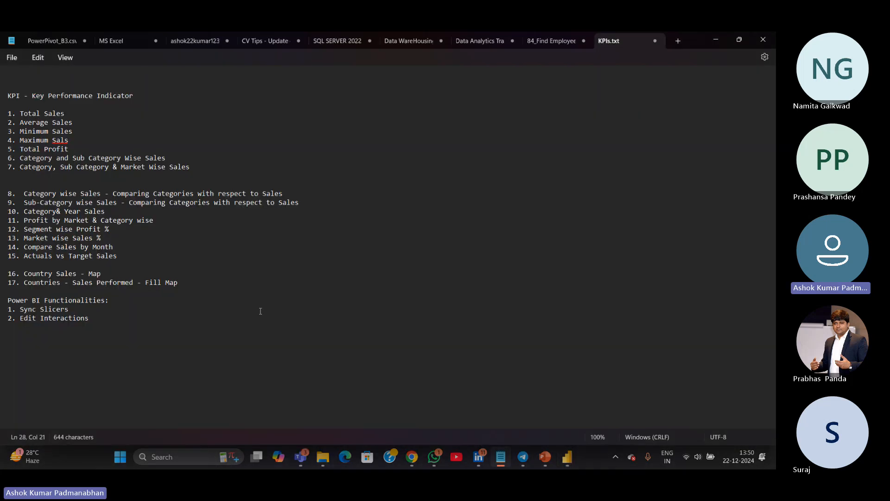
key("Return")
key("Return")
type("Filters -")
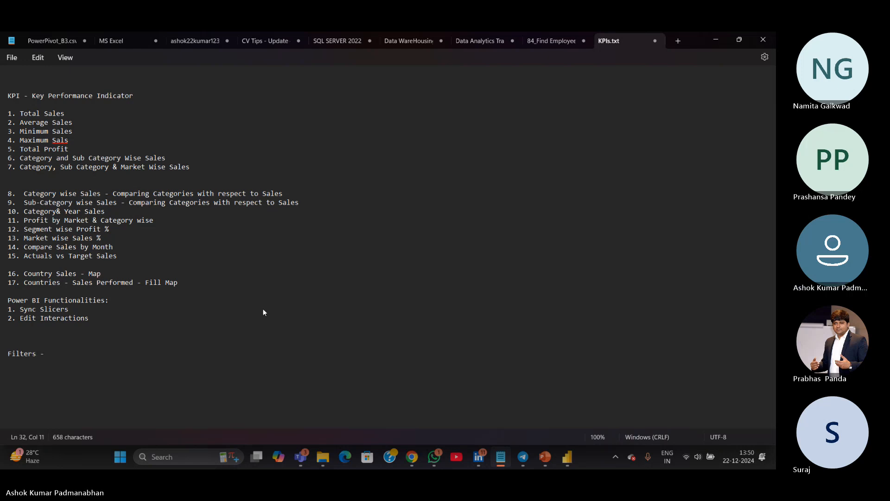
type(" Visual Filter, ")
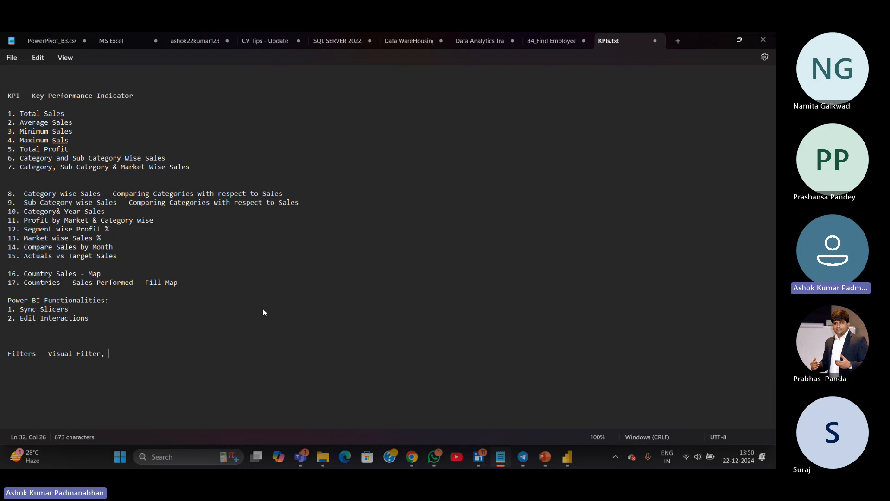
type("Page")
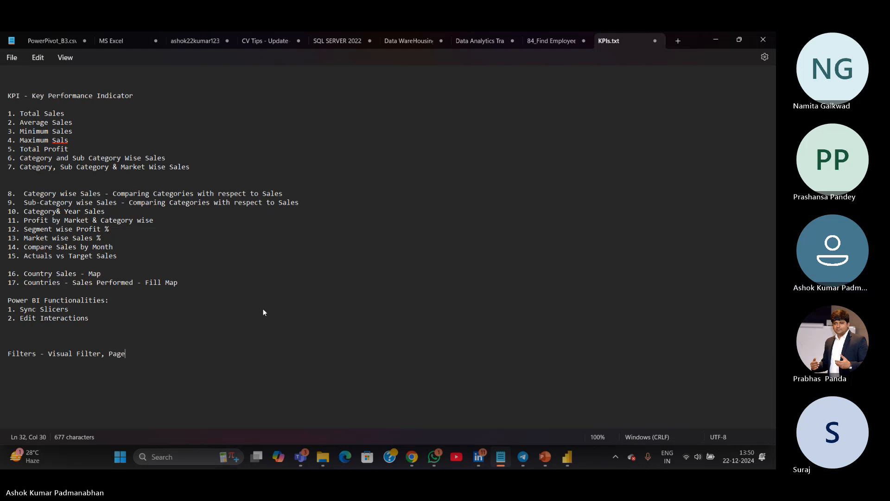
type(" Filter, Report Filter")
Add KPI item "18. Tree Map" below item 17 in the notes
left_click(53, 332)
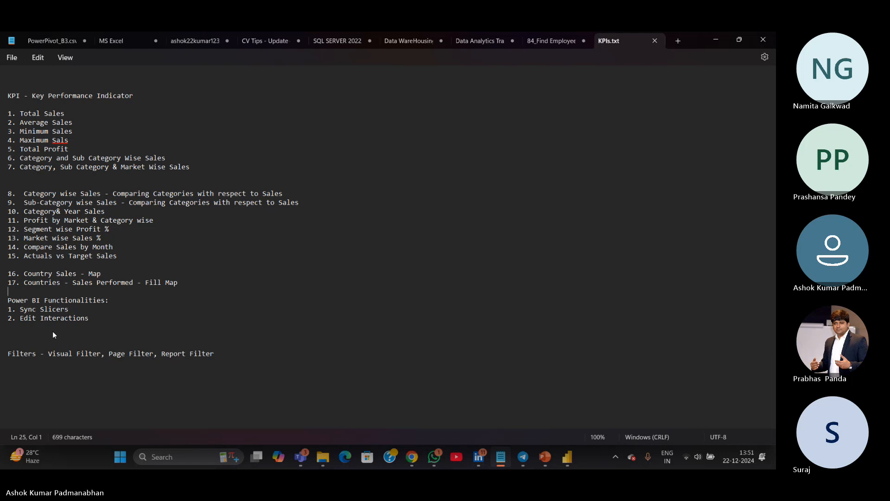
type("18. Tree Map")
key("BackSpace")
Rename notes item 18 to "Market & Category wise Profit - Tree Map" and add a blank line after it
key("ctrl+Left")
key("ctrl+Left")
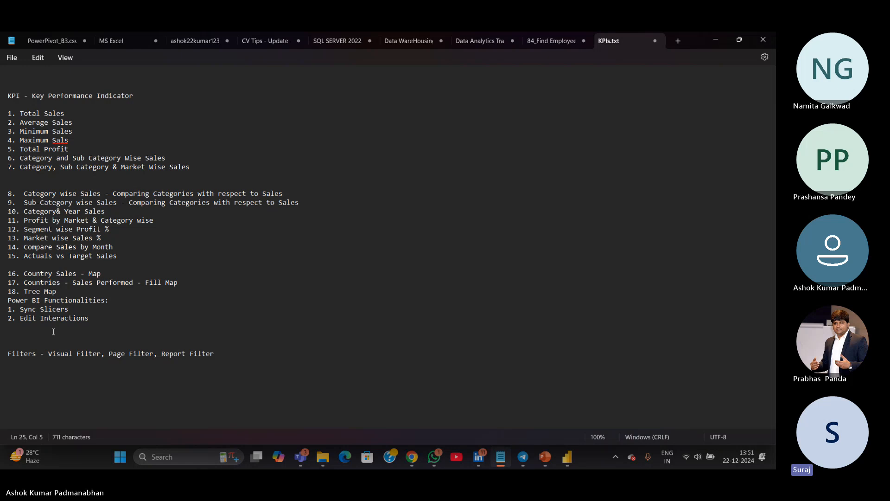
type("market")
key("BackSpace")
key("BackSpace")
key("BackSpace")
key("BackSpace")
key("BackSpace")
key("BackSpace")
key("BackSpace")
type("Market")
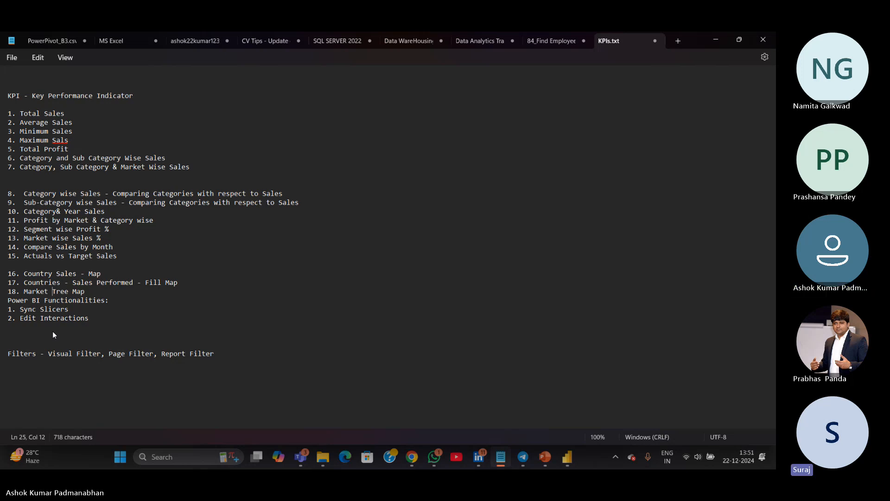
type("& Category")
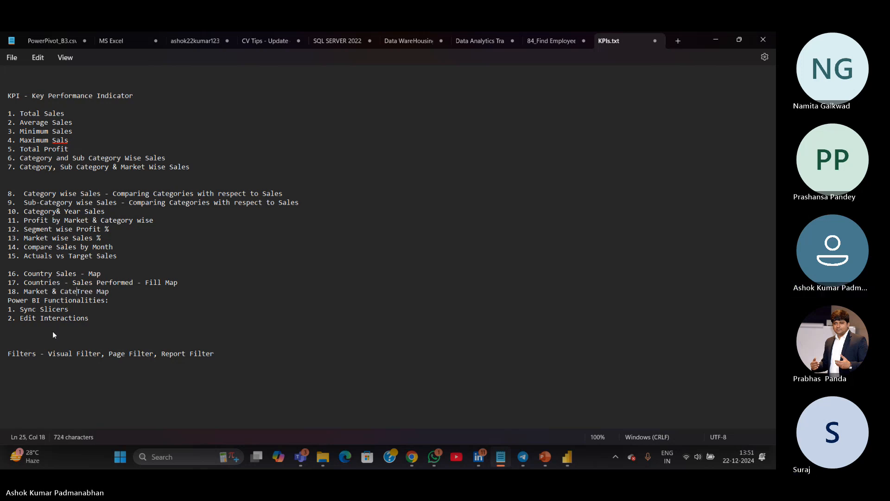
type(" wise Sale")
key("BackSpace")
key("BackSpace")
key("BackSpace")
key("BackSpace")
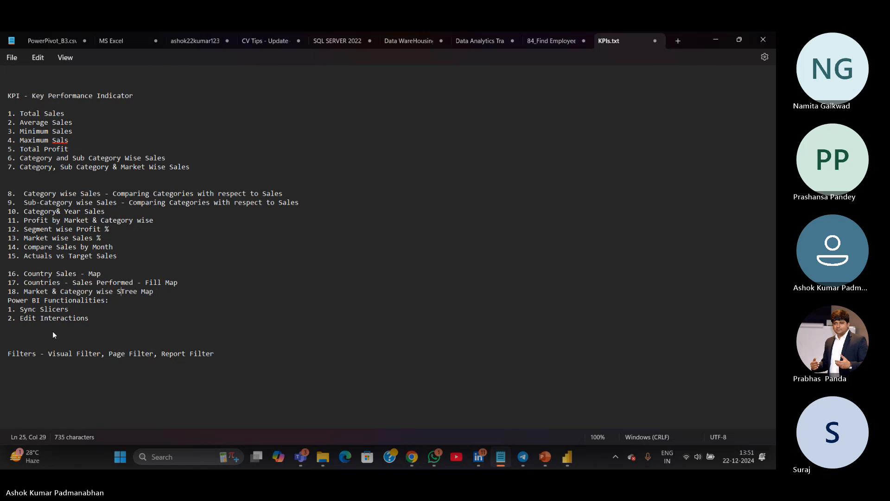
type("Profit -")
key("End")
key("Return")
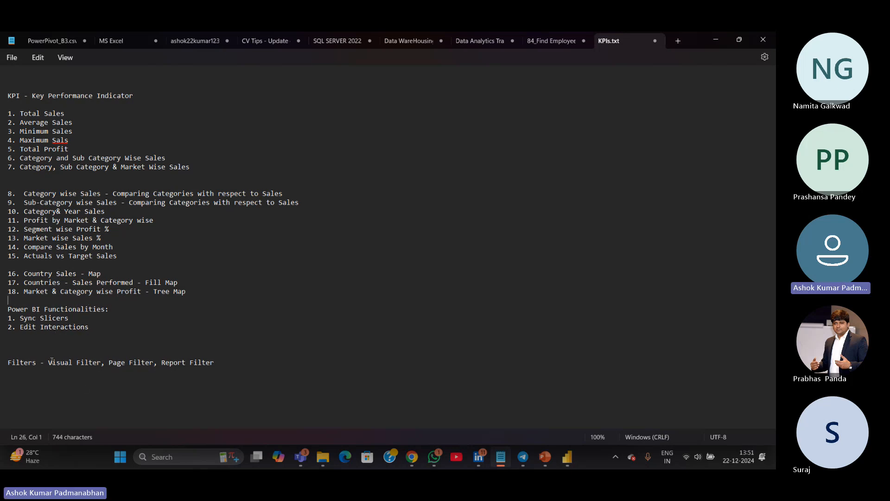
Highlight "Visual Filter" in the notes and switch back to the Power BI report
left_click_drag(48, 362, 101, 363)
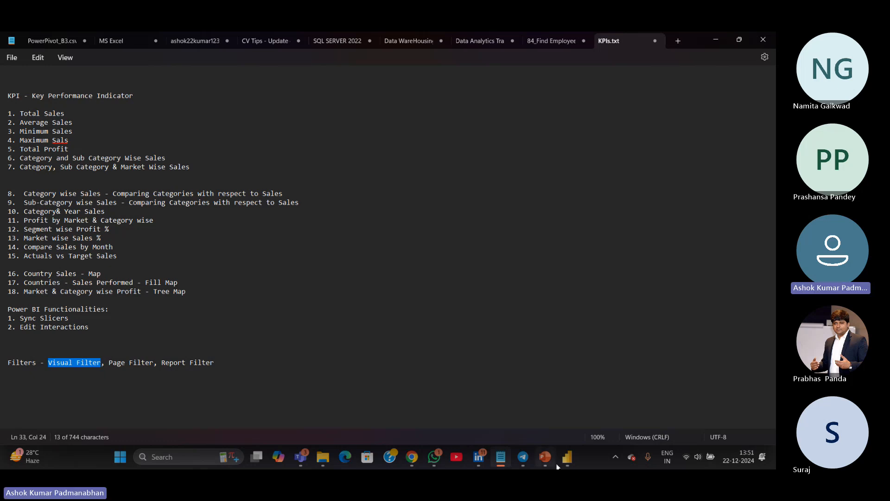
mouse_move(563, 465)
left_click(552, 430)
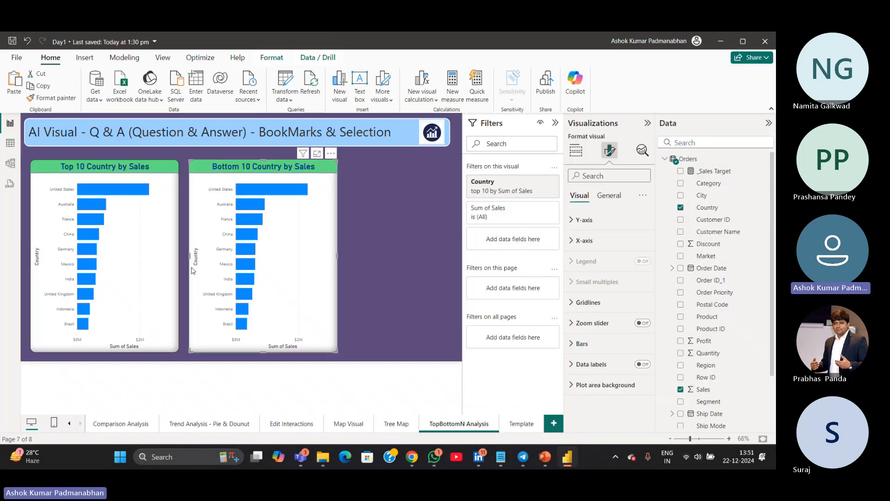
Select the Top 10 chart, expand its Country visual filter, and change the filter type to Basic filtering
left_click(145, 240)
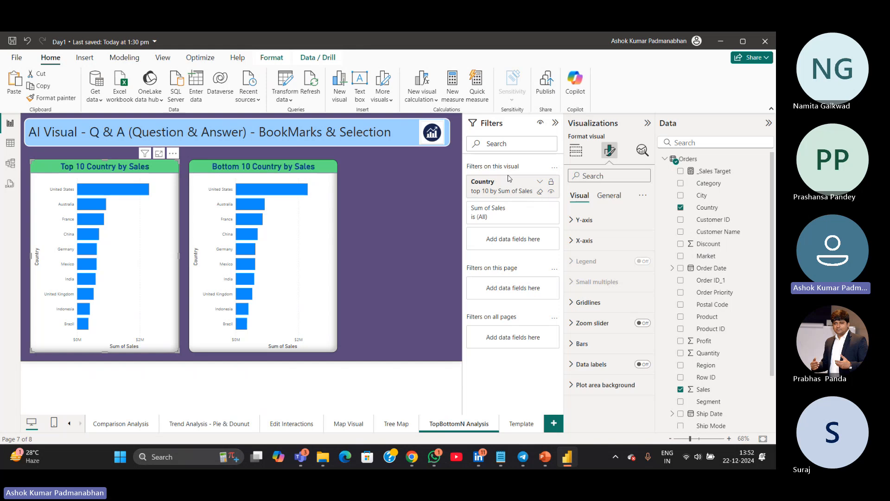
left_click(540, 182)
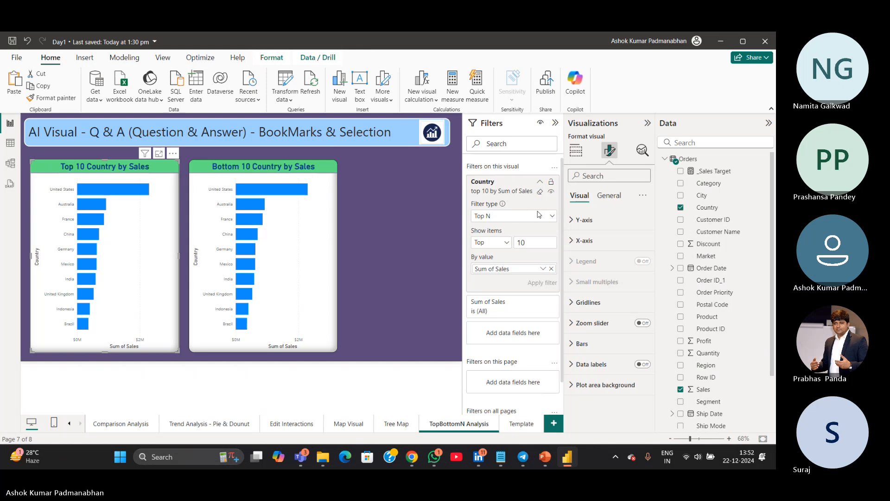
left_click(553, 217)
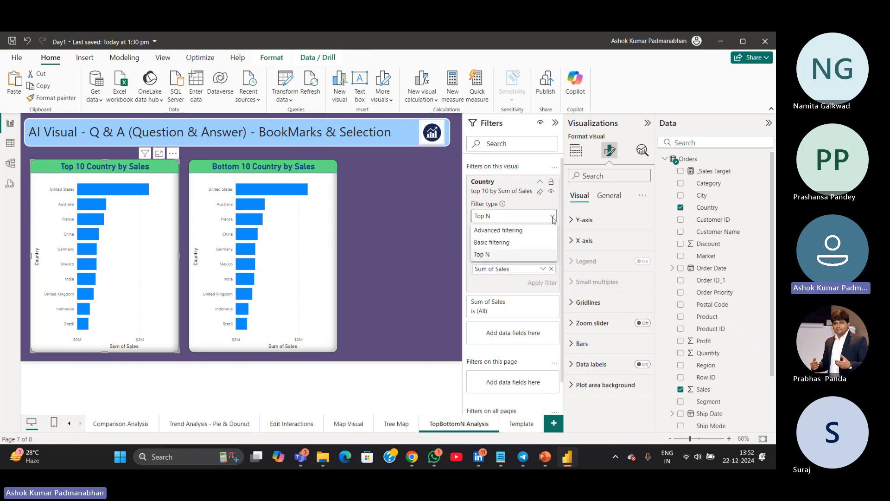
left_click(526, 242)
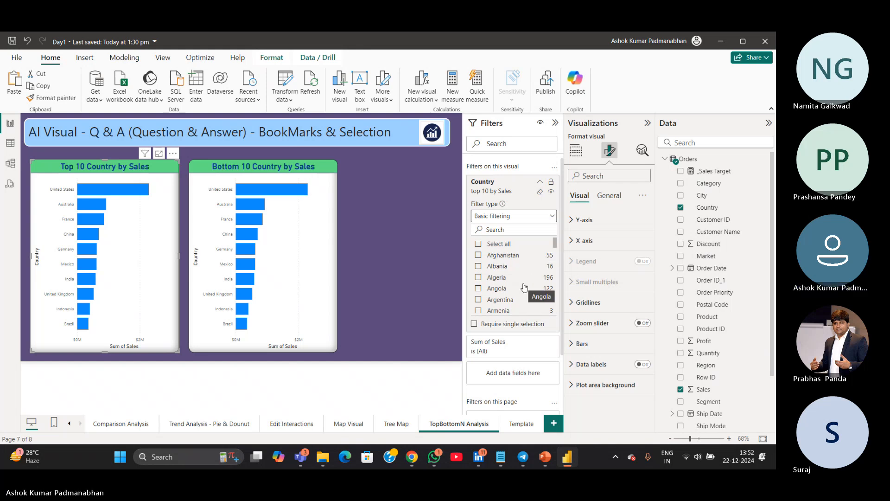
Filter the Top 10 chart's Country to United Kingdom and United States, searching the list for "united"
left_click(479, 311)
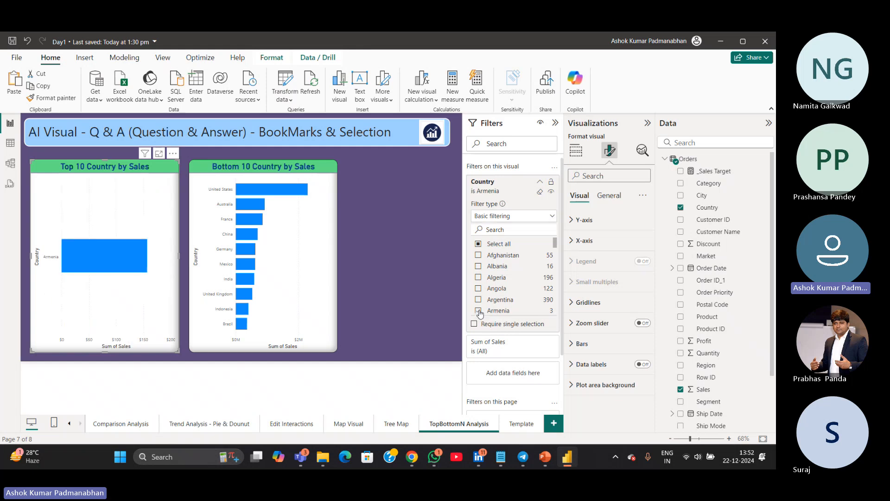
left_click(514, 229)
type("u")
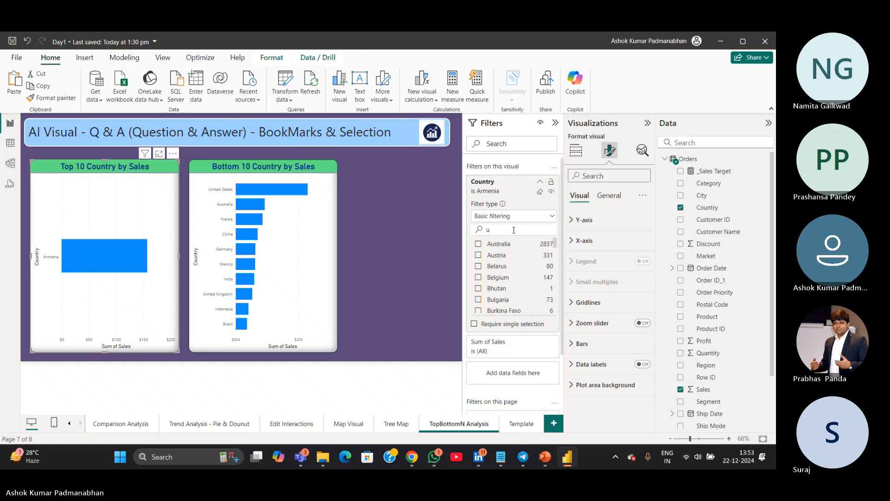
type("nited")
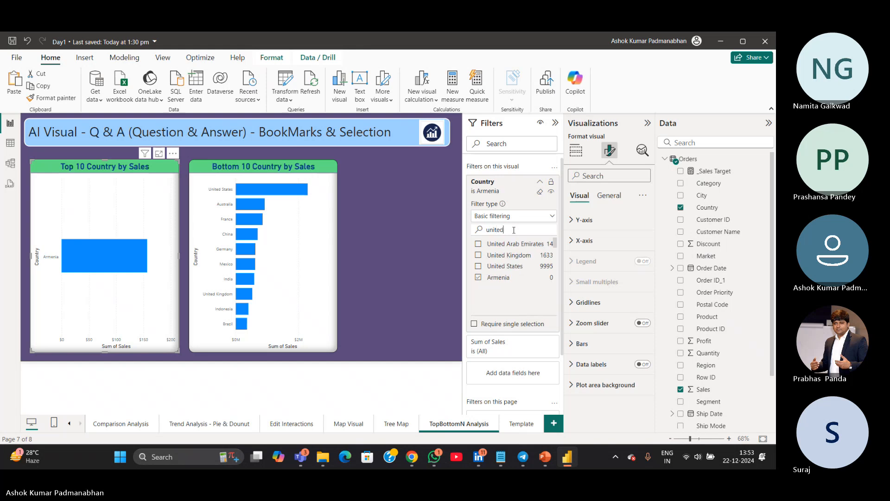
left_click(478, 256)
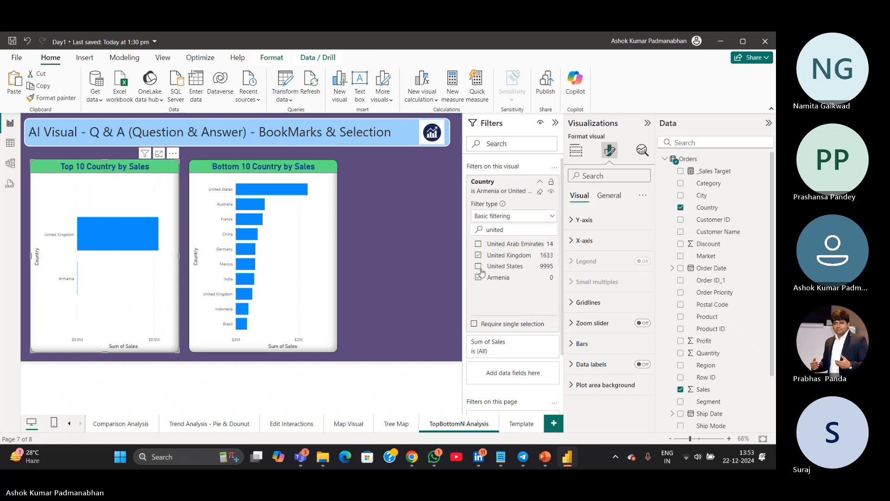
left_click(478, 267)
left_click(479, 277)
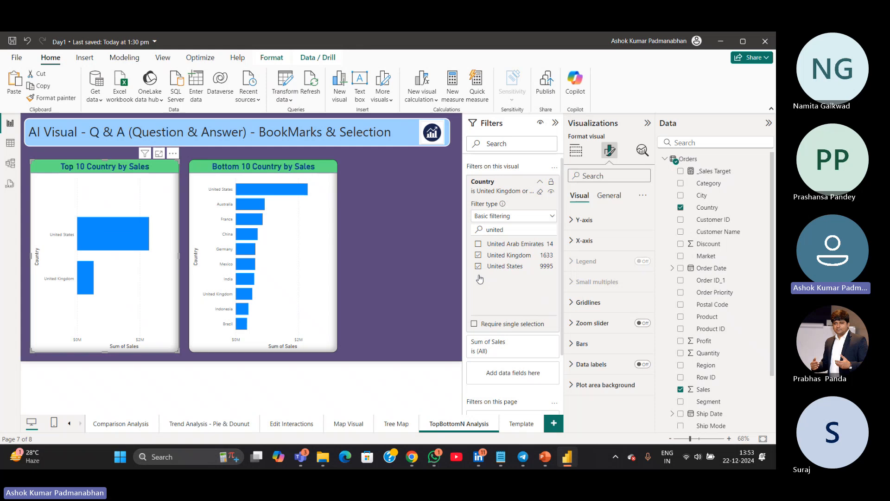
Reselect the Top 10 chart, clear its Country filter, and collapse the filter card
left_click(414, 273)
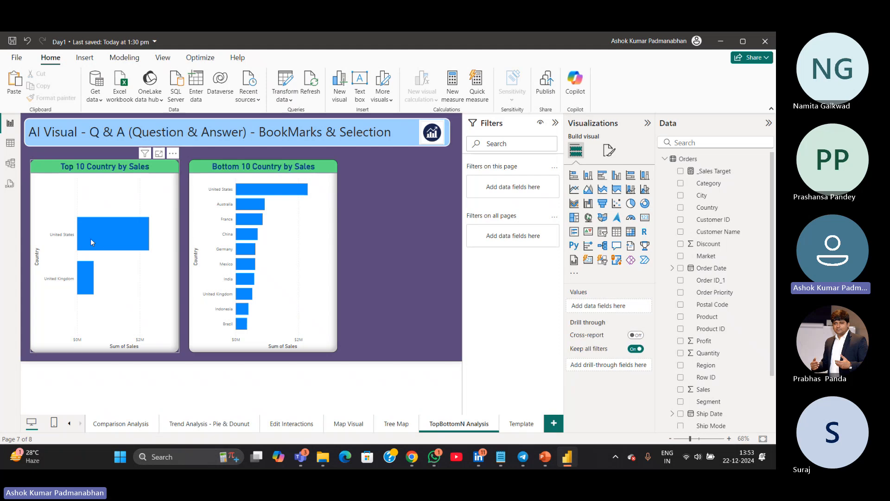
mouse_move(91, 242)
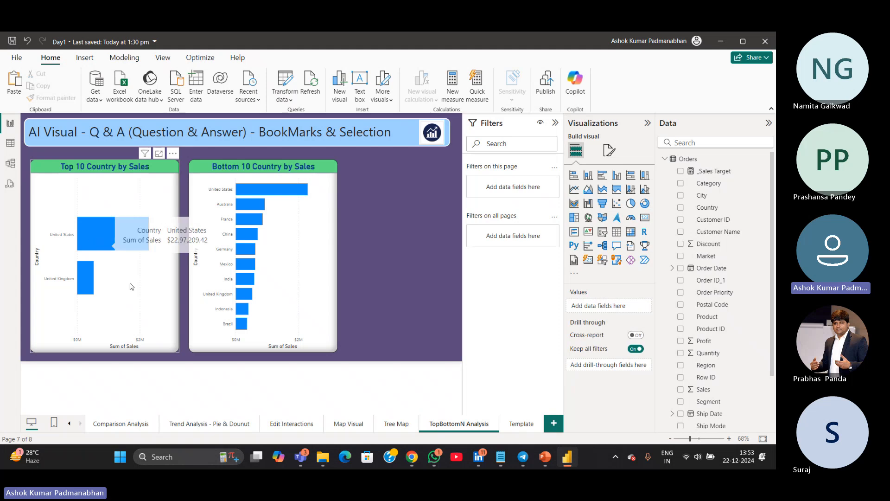
left_click(148, 308)
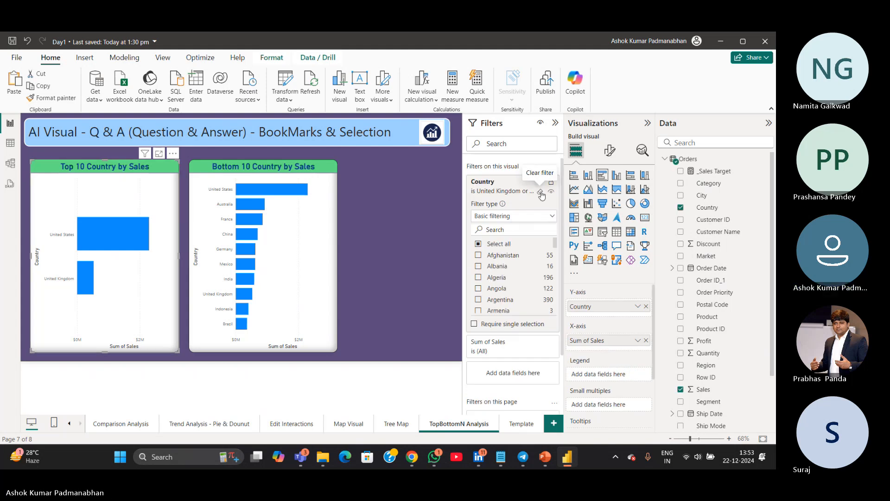
left_click(540, 192)
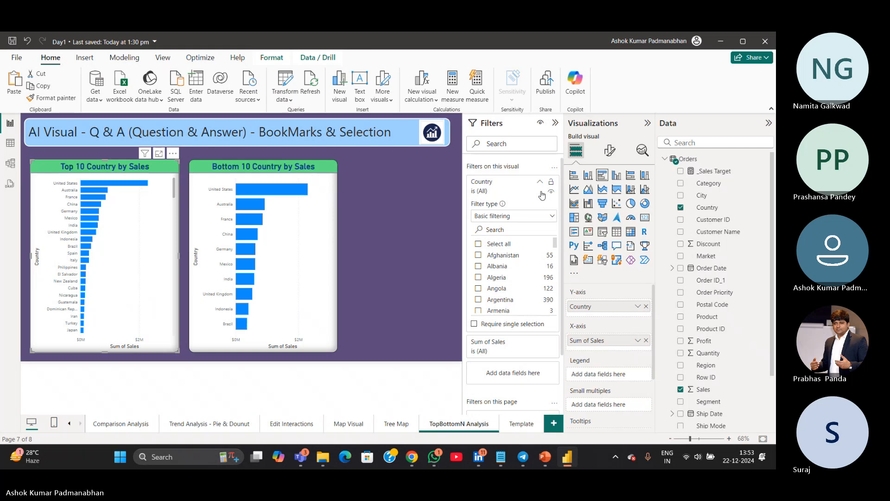
left_click(539, 184)
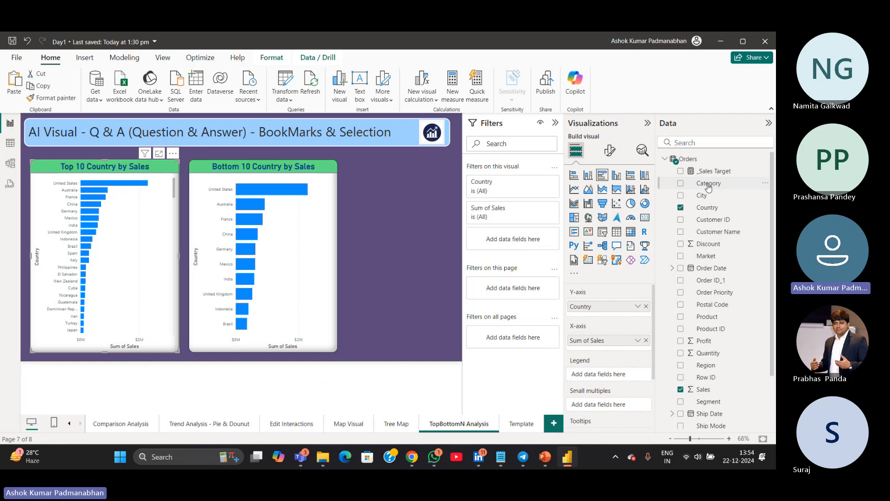
Add Category as a visual filter on the Top 10 chart, try selecting different categories, then remove the filter
left_click_drag(707, 184, 514, 243)
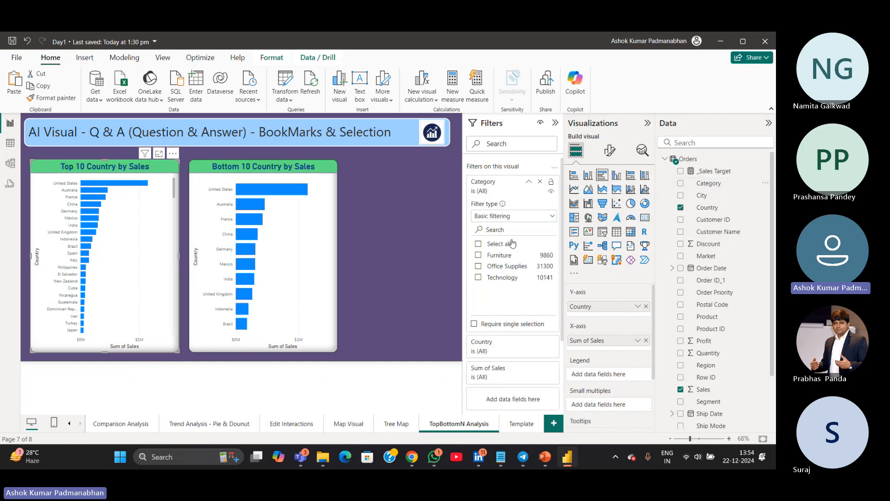
left_click(478, 256)
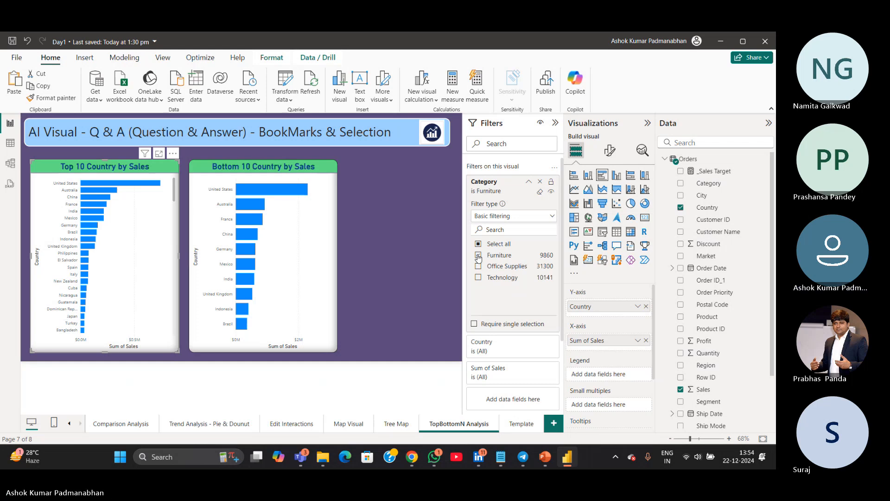
left_click(478, 266)
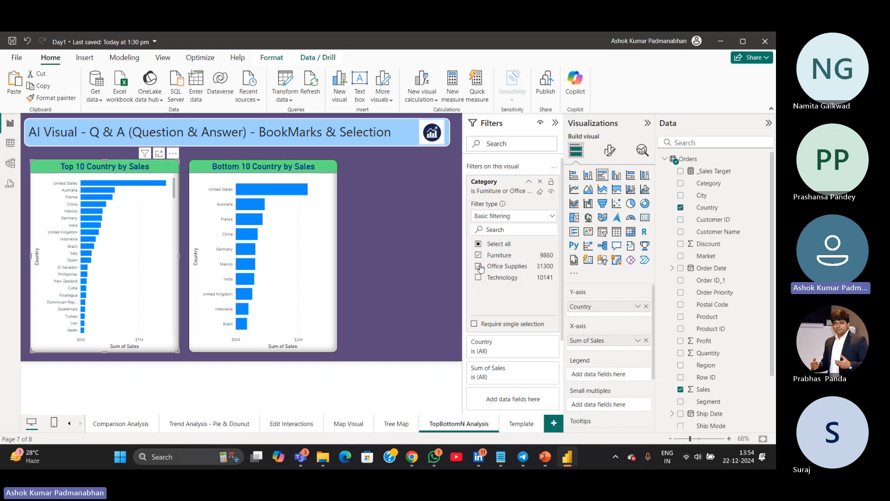
left_click(478, 278)
left_click(478, 255)
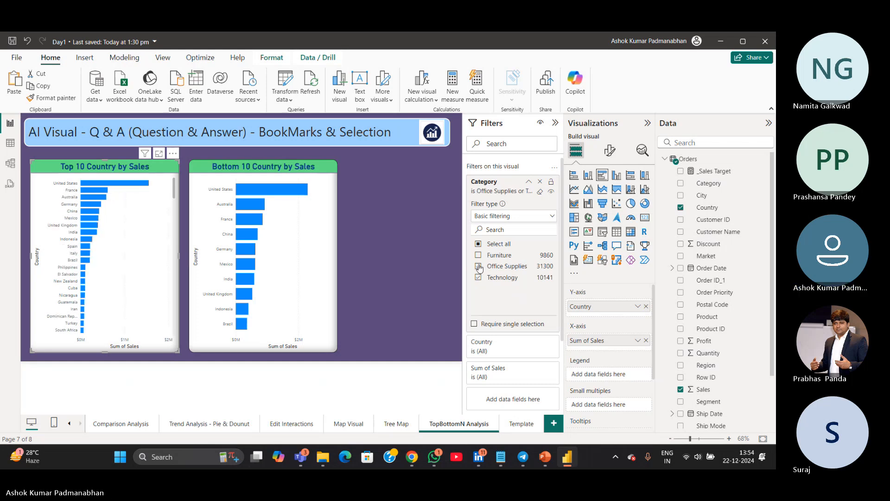
left_click(478, 266)
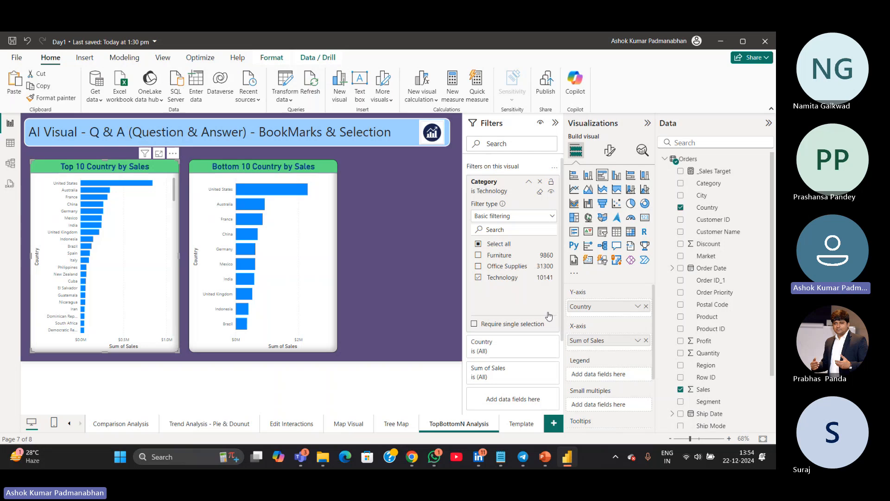
left_click(478, 278)
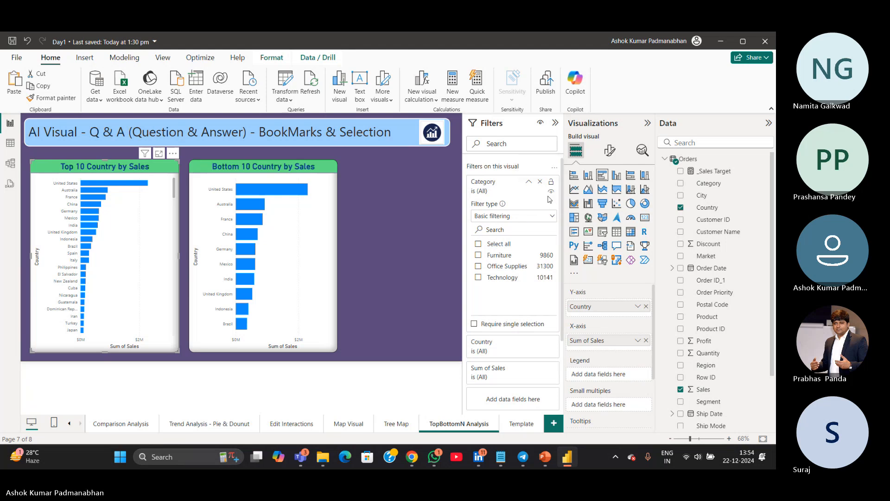
left_click(541, 182)
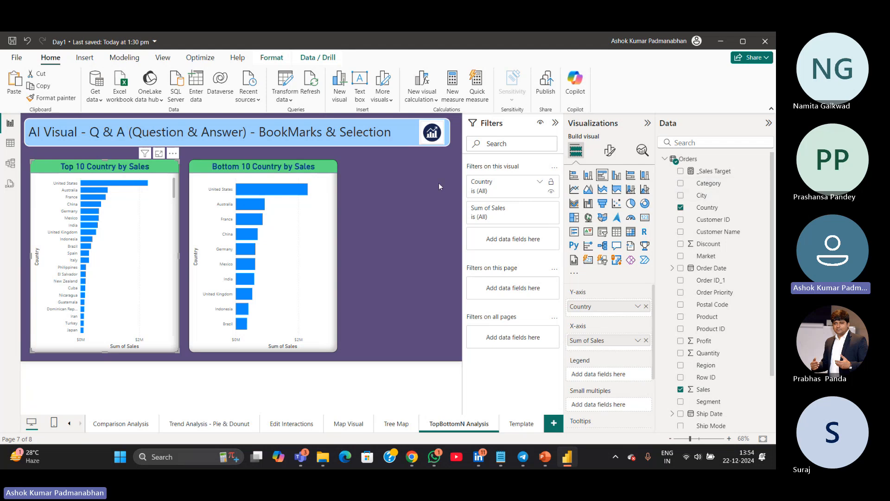
Move both the Top 10 and Bottom 10 country charts down, leaving space below the title
left_click(386, 239)
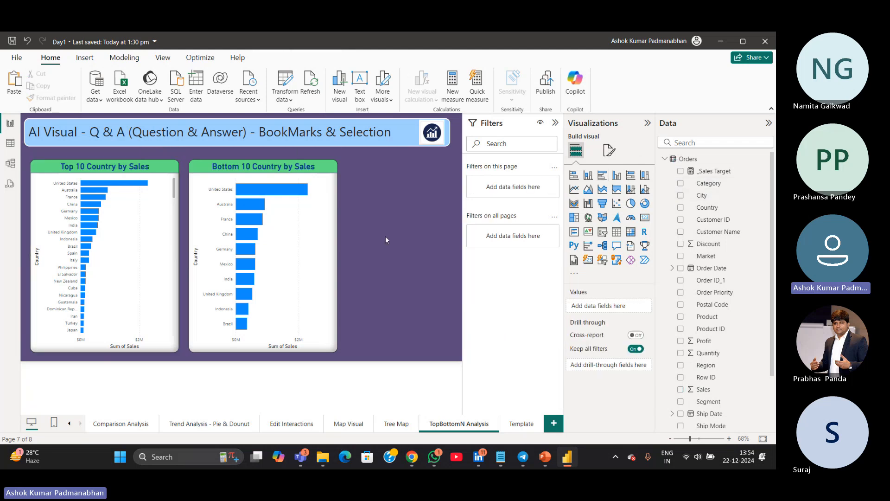
left_click(155, 272)
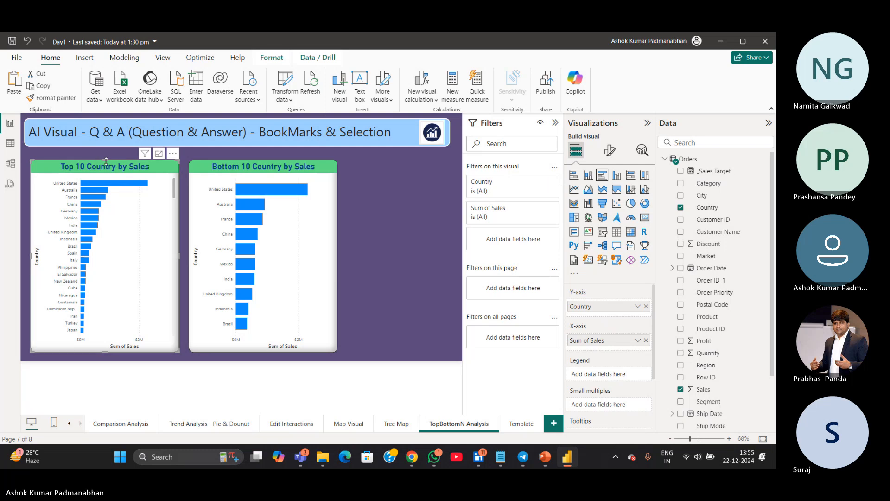
left_click_drag(106, 160, 104, 189)
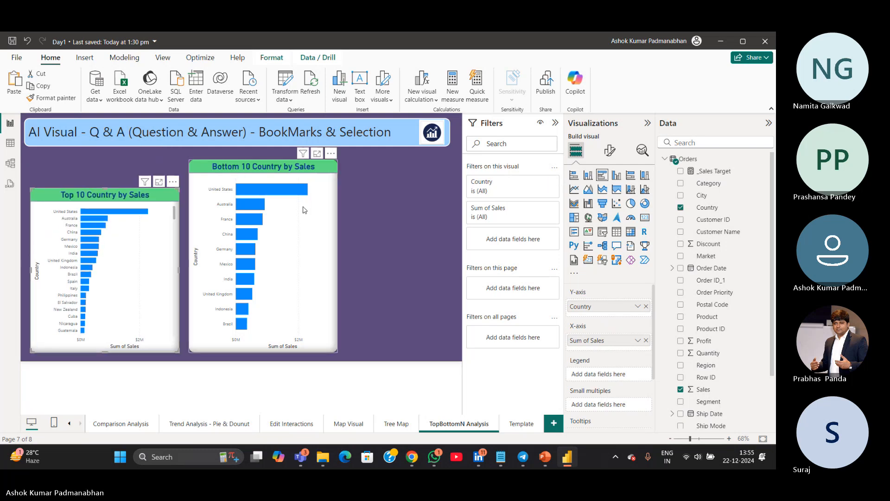
left_click(286, 171)
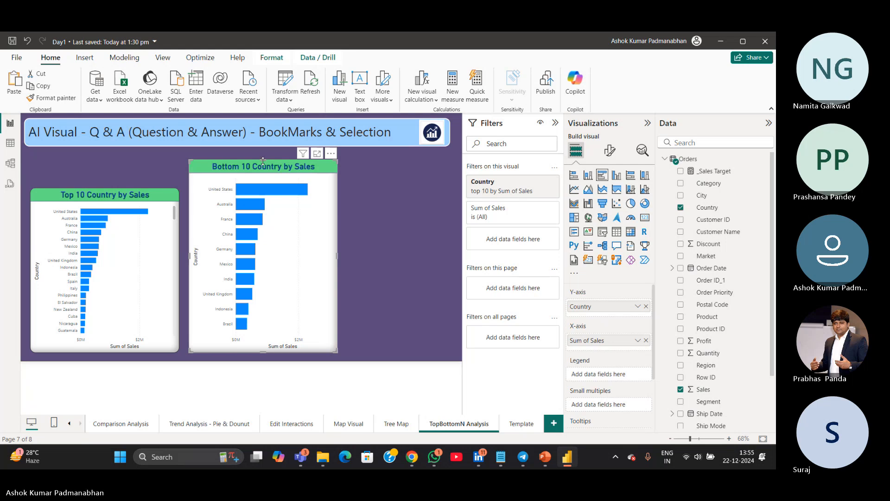
left_click_drag(265, 161, 265, 188)
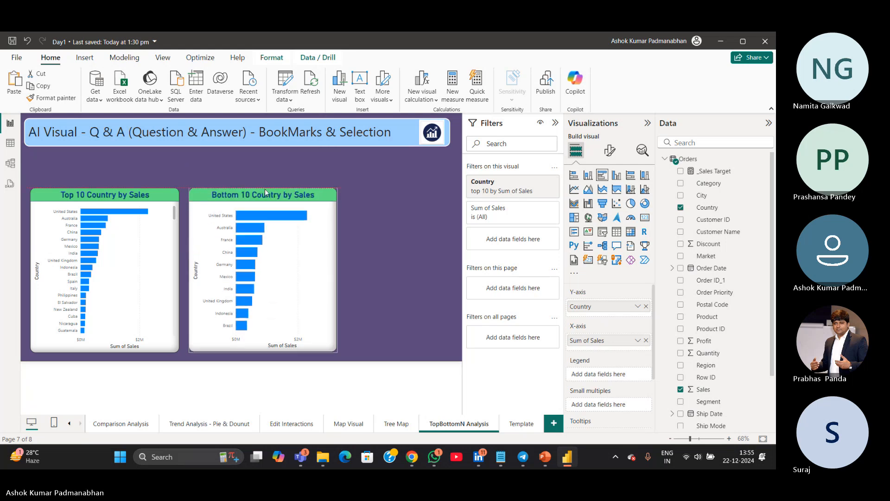
Select the page title text box and paste the copied text box onto the page
left_click(88, 156)
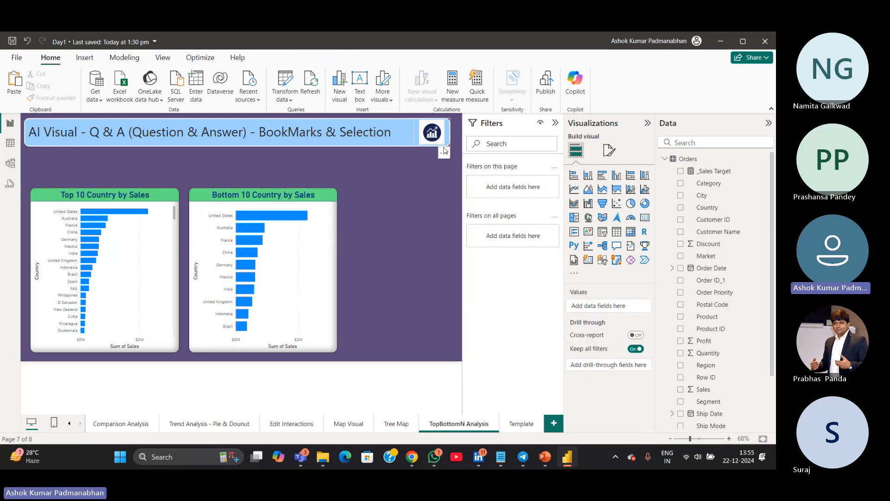
left_click(413, 146)
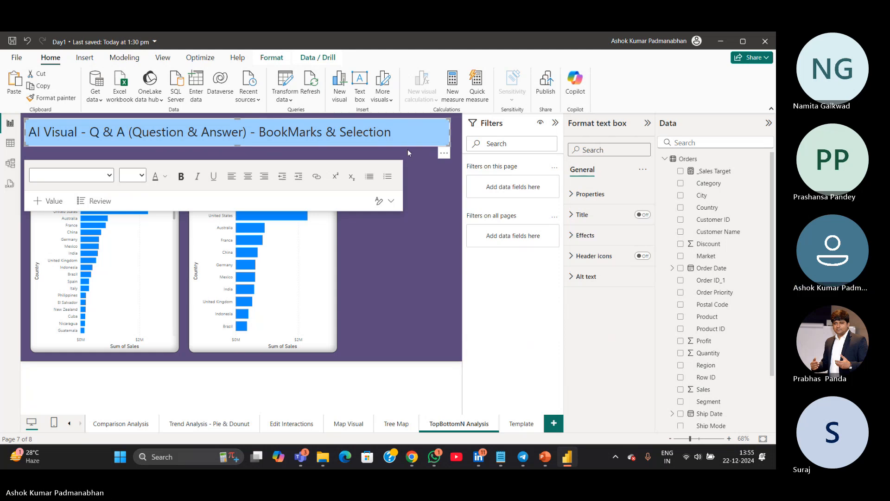
key("ctrl+v")
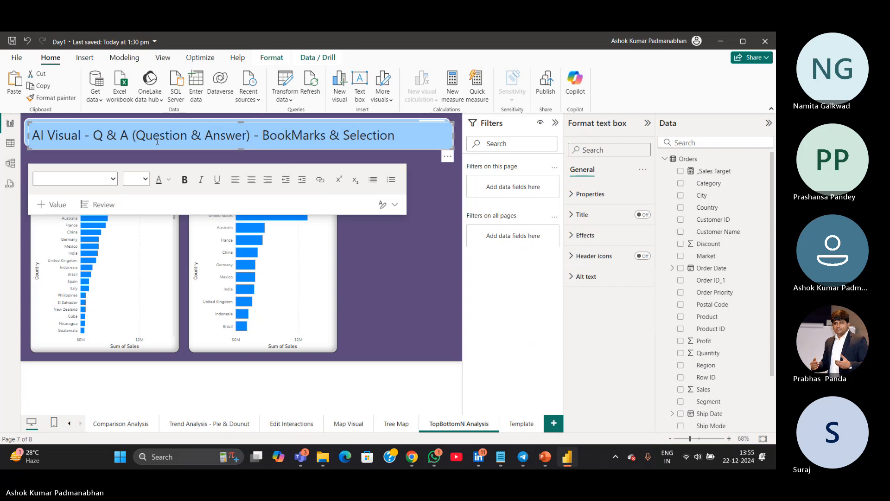
Place the pasted text box above the existing title and retitle it 'TopN BottomN Analysis - Static Method'
left_click_drag(159, 149, 159, 179)
left_click(157, 132)
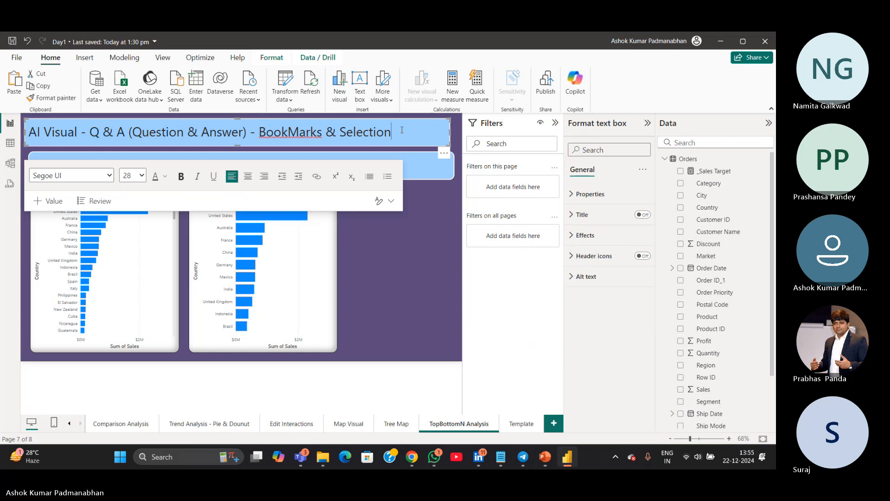
left_click_drag(402, 130, 24, 132)
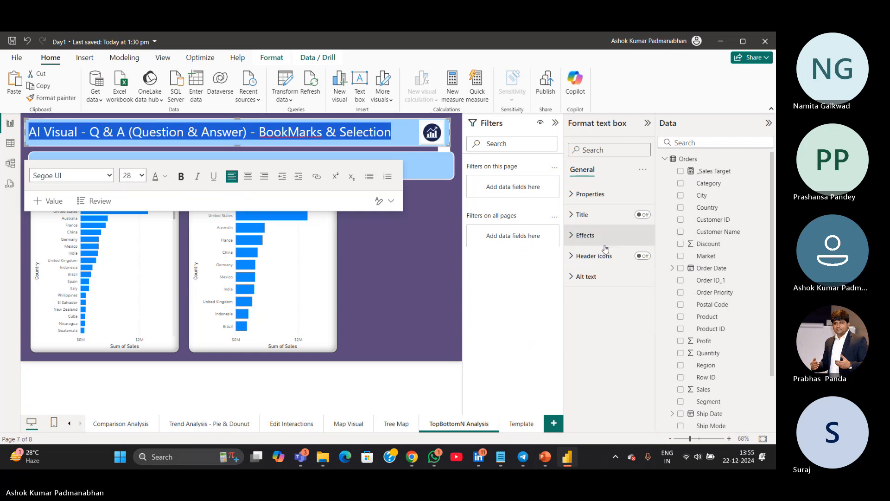
type("TopN")
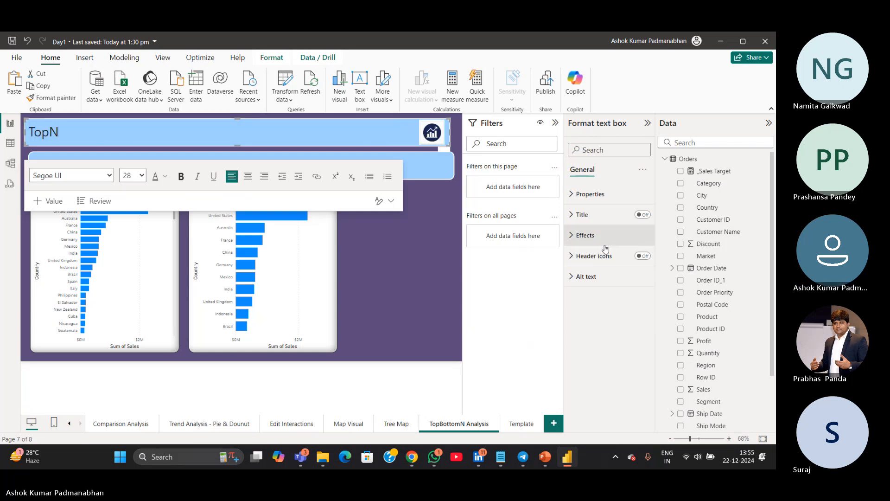
key("BackSpace")
type("N BottomN Ana")
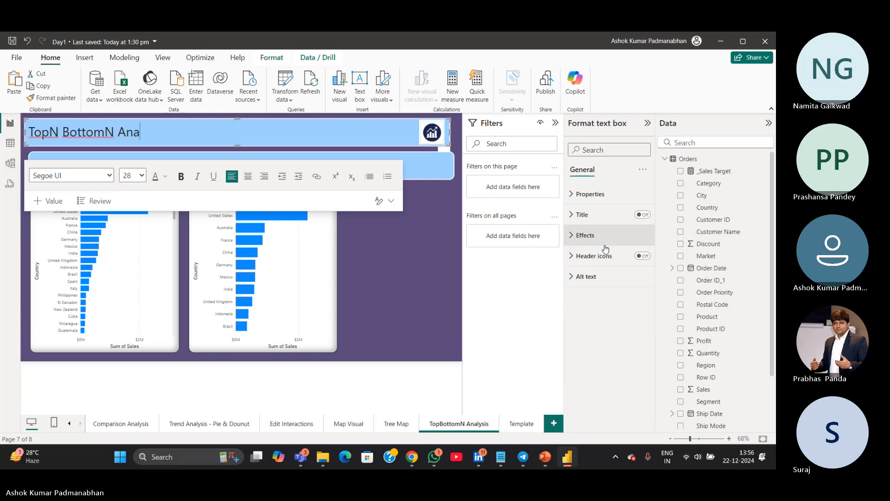
type("lysis - Static Method")
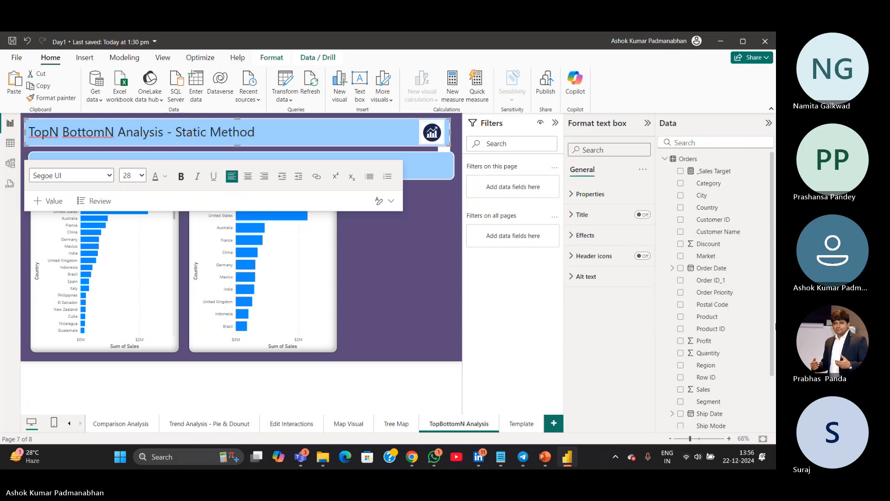
left_click(414, 245)
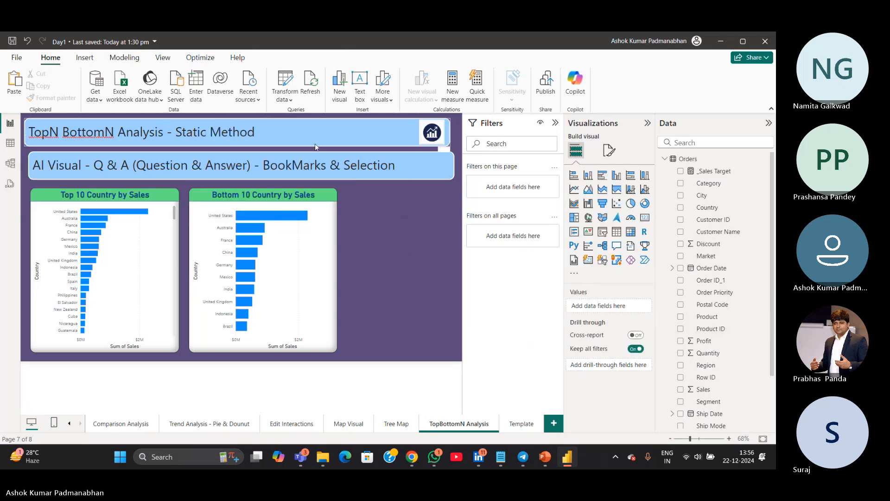
left_click(120, 257)
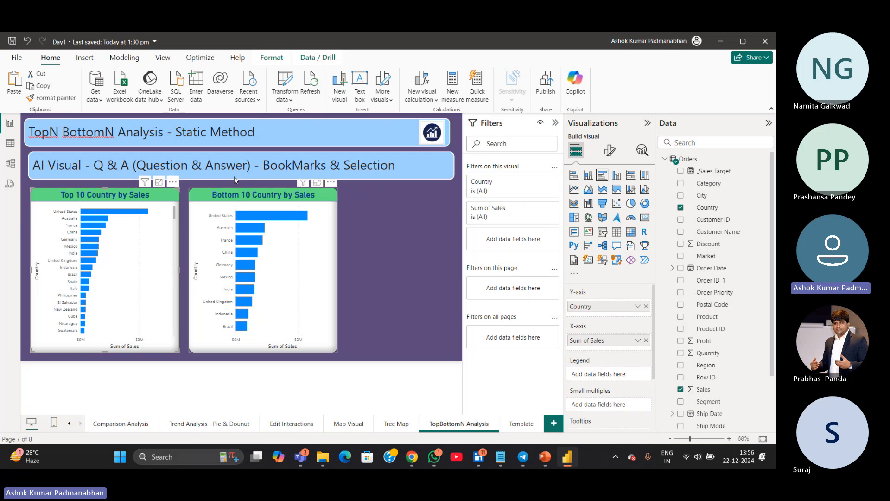
left_click_drag(177, 131, 288, 130)
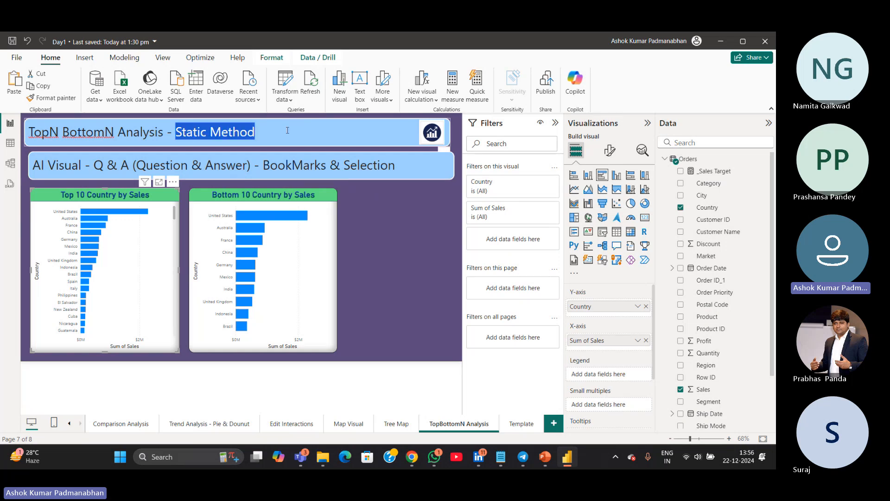
left_click(370, 298)
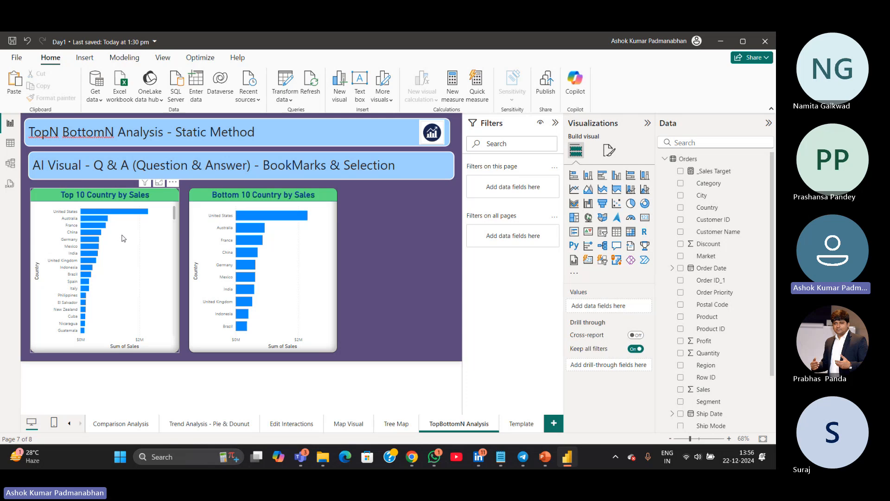
Apply a Top N filter on Country to the Top 10 chart showing the top 10 by Sales
left_click(160, 262)
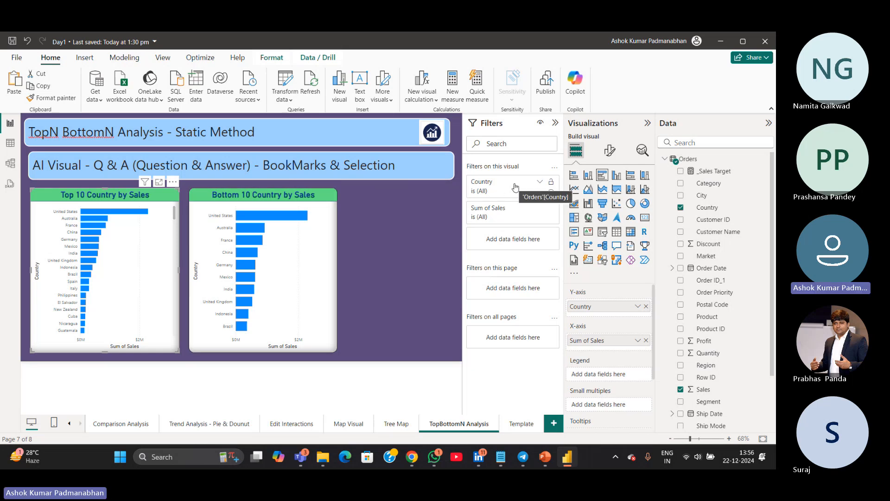
left_click(540, 185)
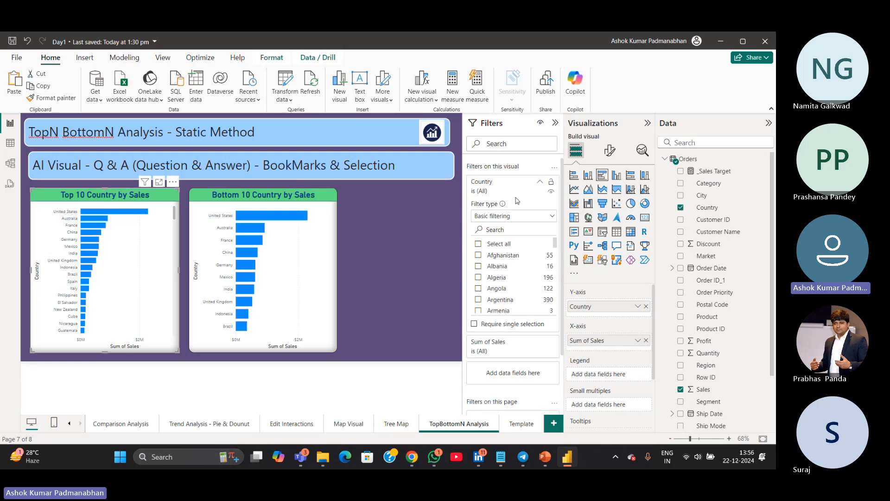
left_click(552, 217)
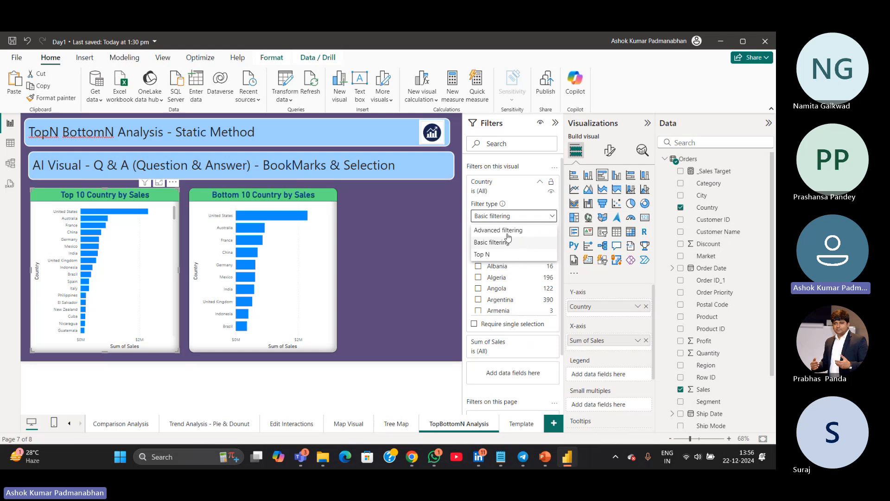
left_click(489, 257)
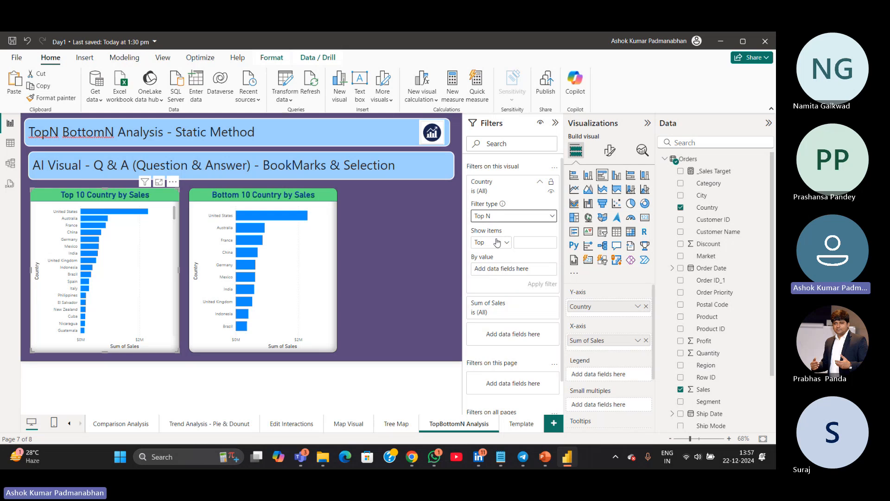
left_click(507, 245)
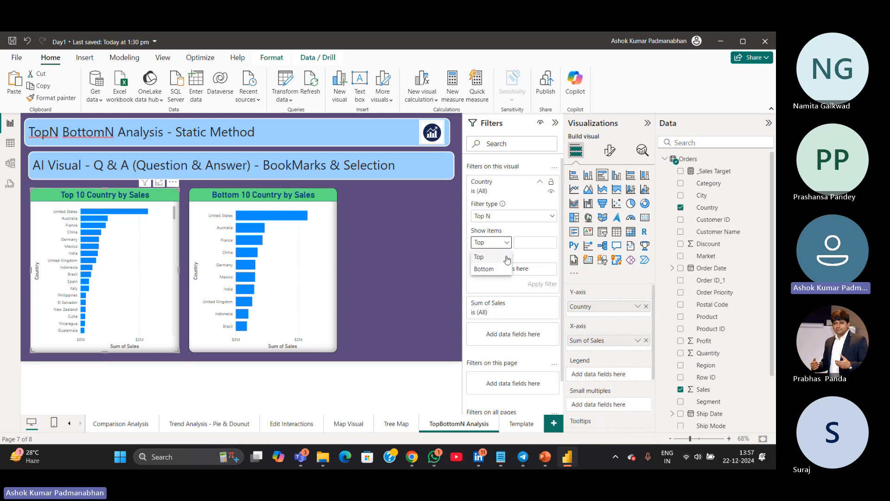
left_click(507, 258)
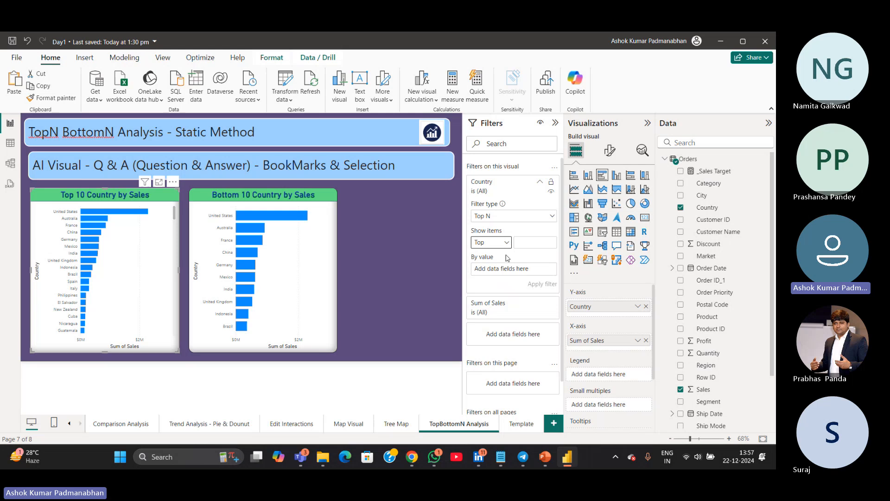
left_click(528, 244)
type("10")
left_click_drag(708, 391, 505, 265)
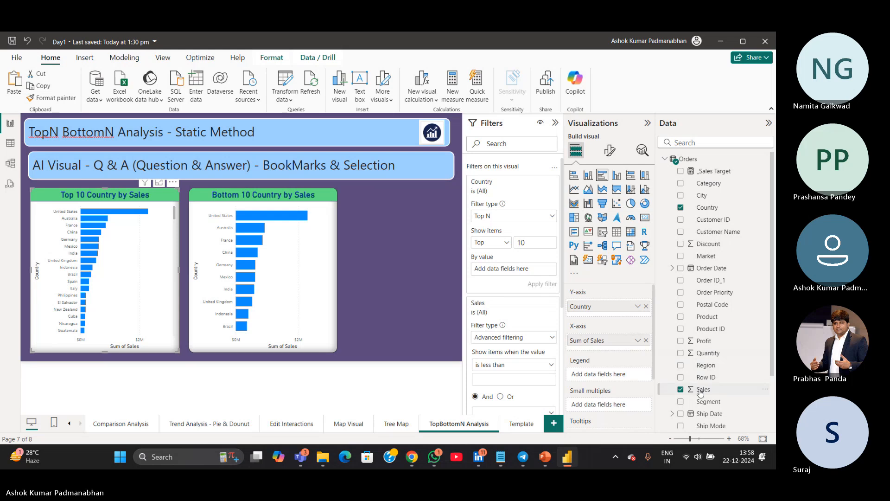
left_click_drag(701, 391, 504, 269)
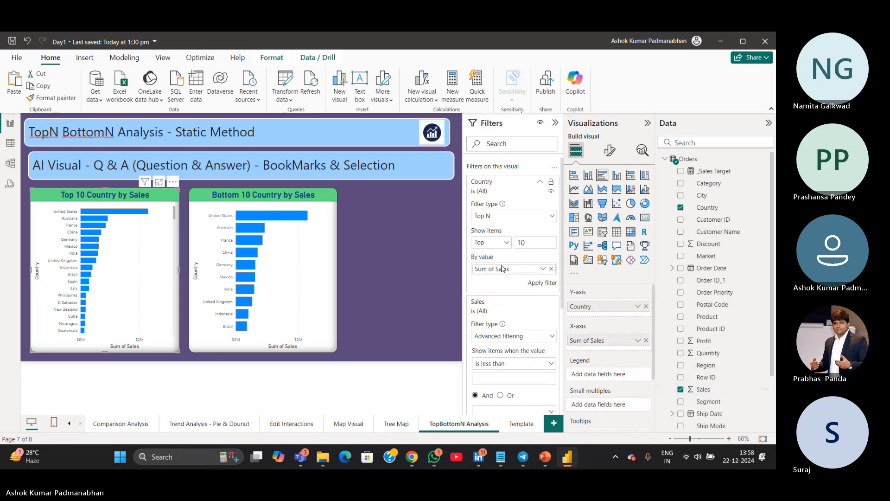
left_click(546, 284)
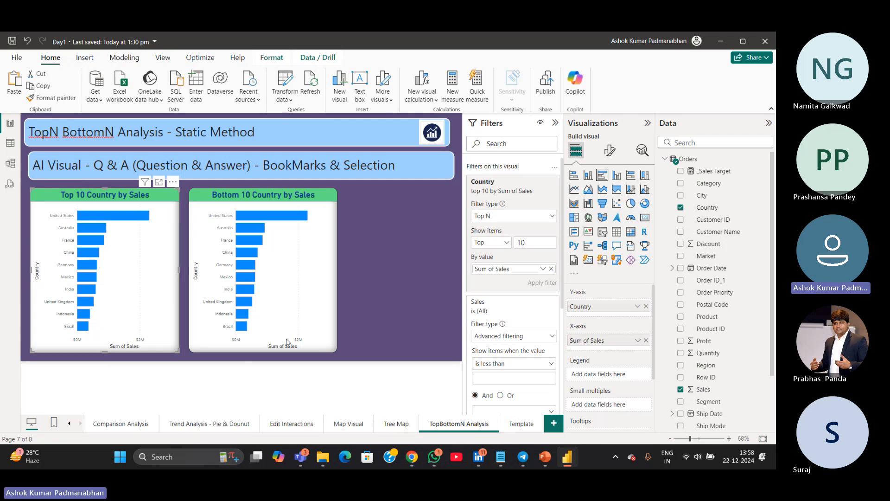
Apply a Top N filter on Country to the Bottom 10 chart showing the bottom 10 by Sales
left_click(319, 293)
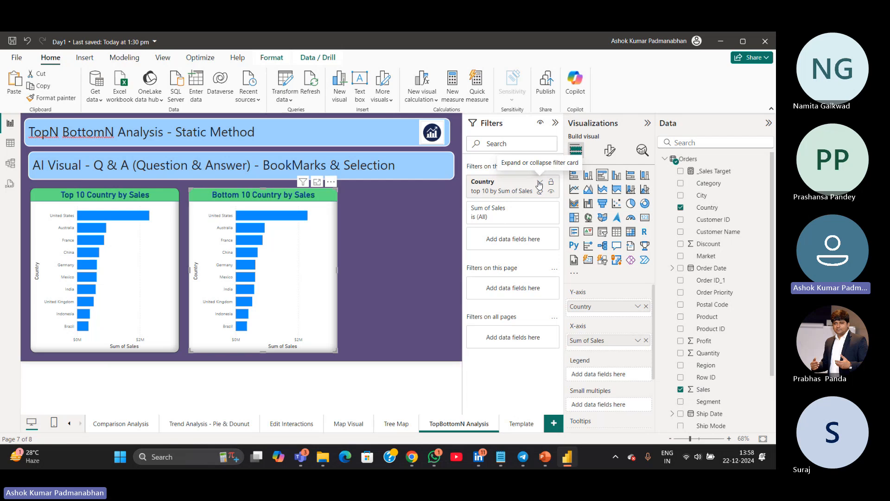
left_click(539, 182)
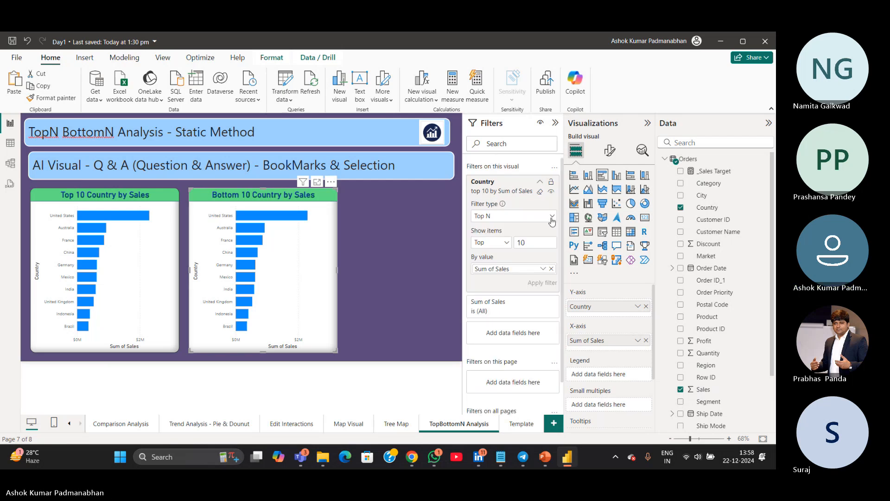
left_click(551, 217)
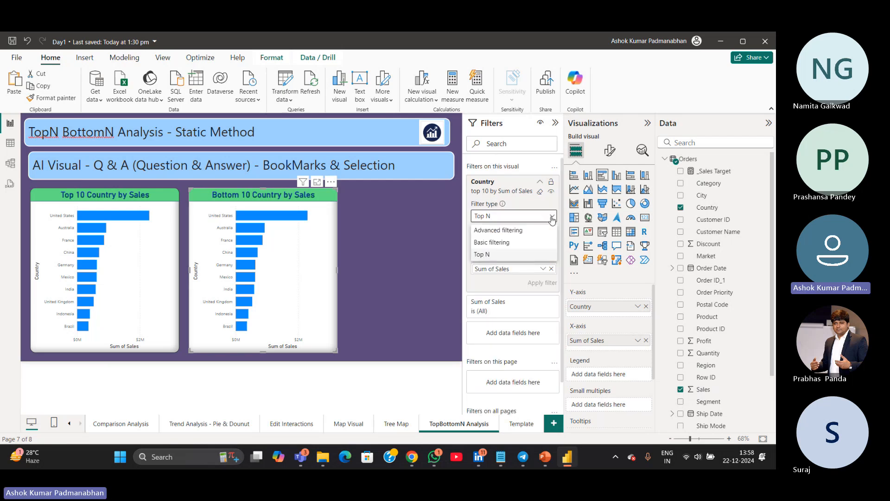
left_click(523, 254)
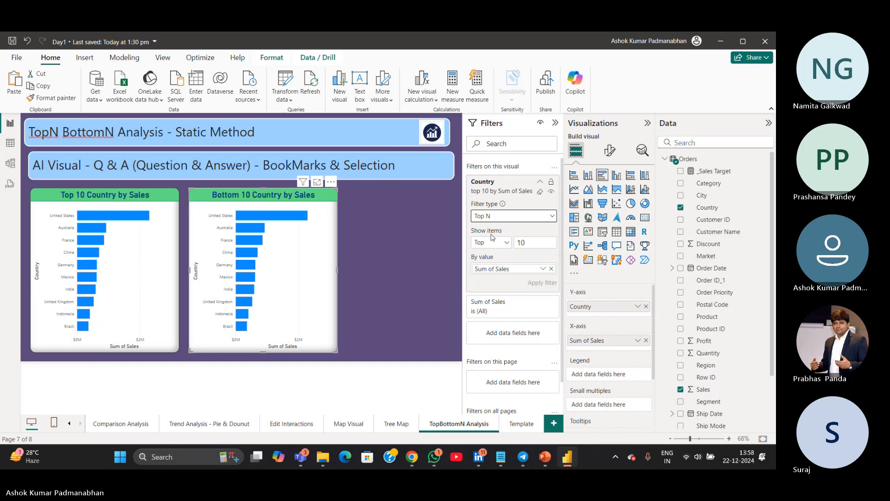
left_click(507, 246)
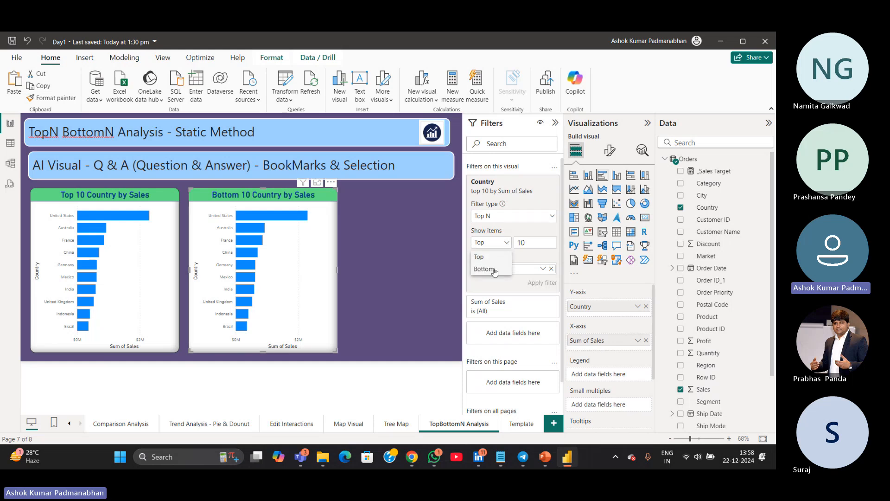
left_click(492, 268)
left_click(538, 243)
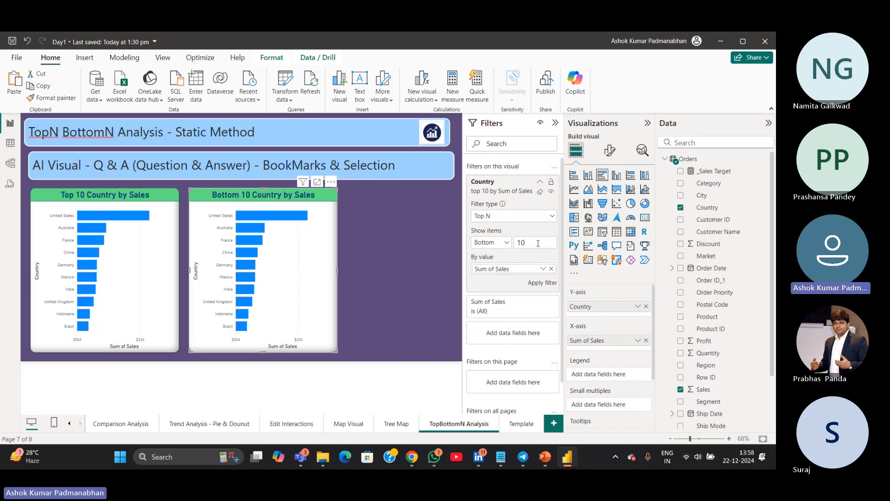
left_click(552, 269)
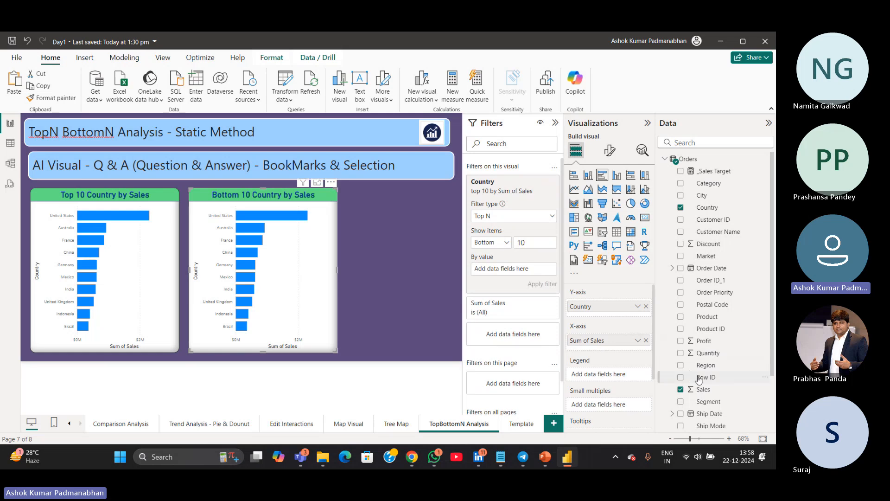
left_click_drag(703, 389, 511, 271)
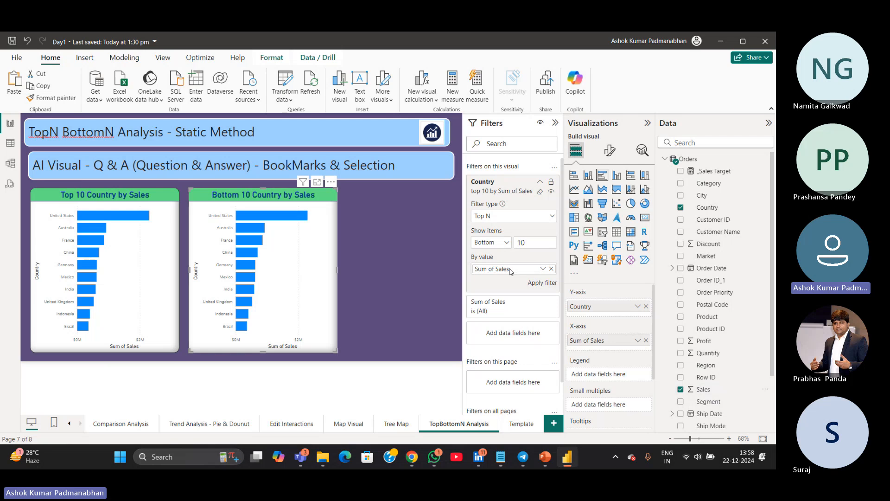
left_click(537, 283)
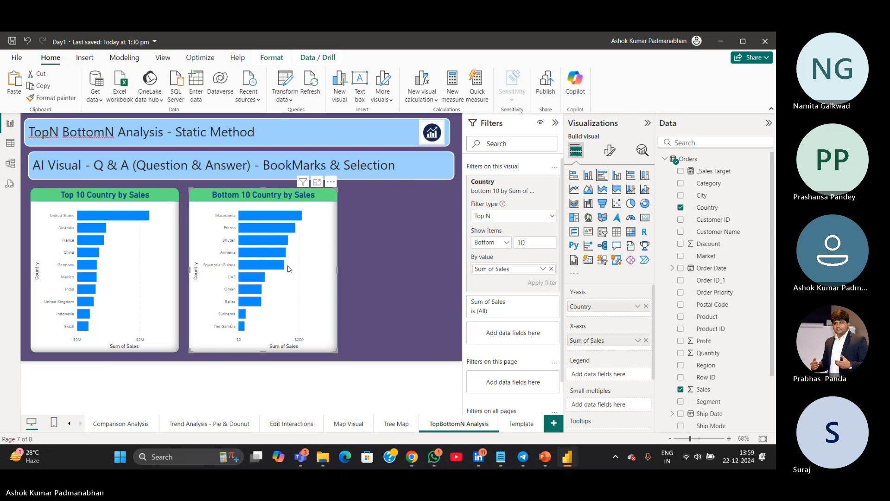
Set the Top 10 chart's Y-axis value font size to 12
left_click(158, 351)
left_click(609, 150)
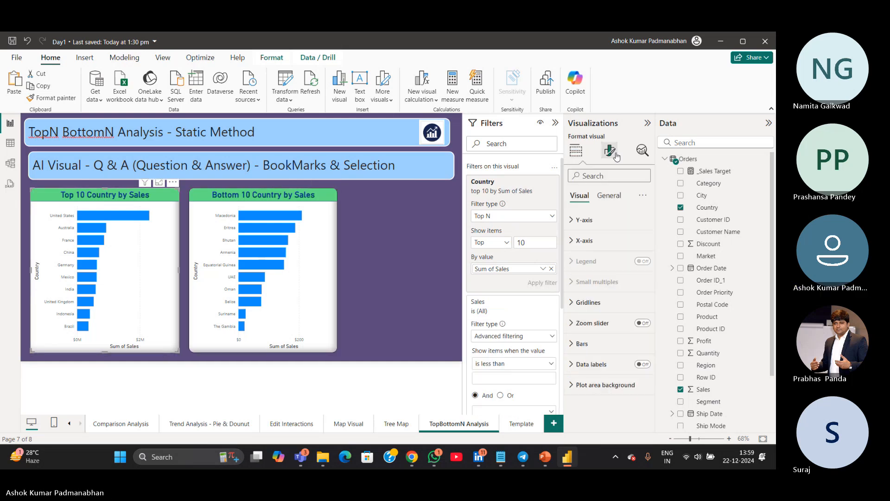
left_click(615, 177)
type("font")
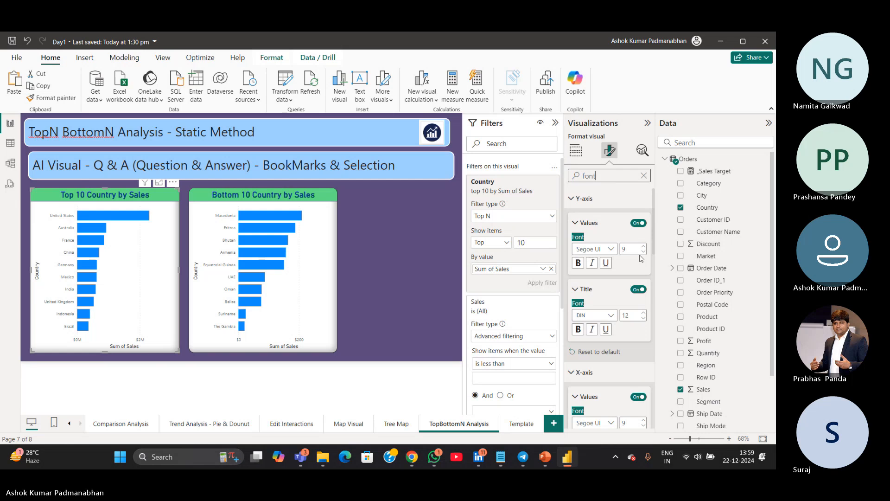
left_click(630, 250)
type("12")
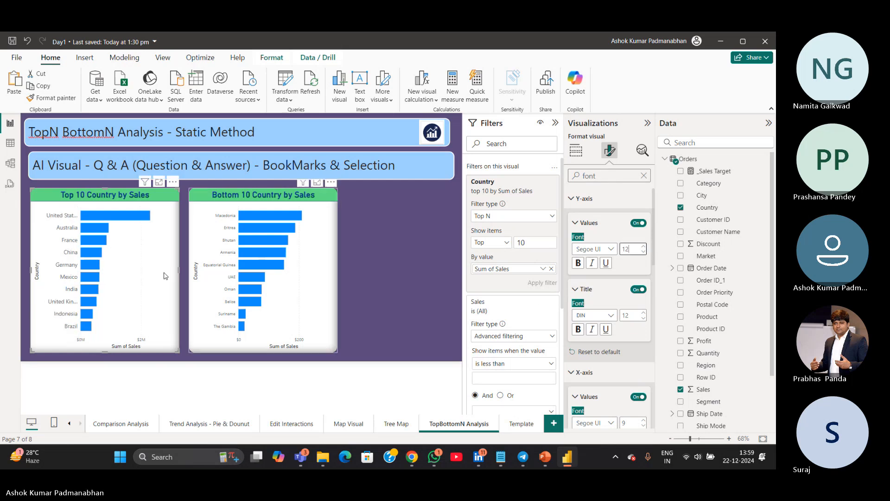
Copy the Top 10 chart's formatting onto the Bottom 10 chart with Format Painter, then clear the format search
left_click(46, 98)
left_click(293, 317)
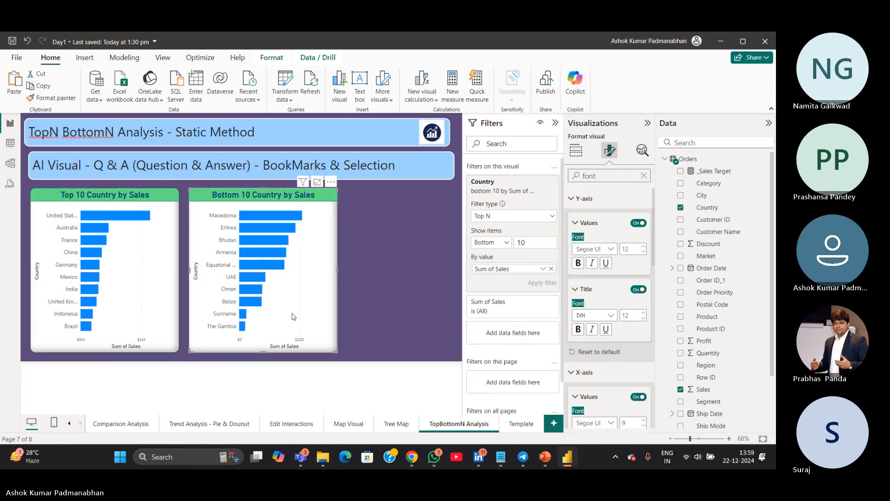
left_click(644, 176)
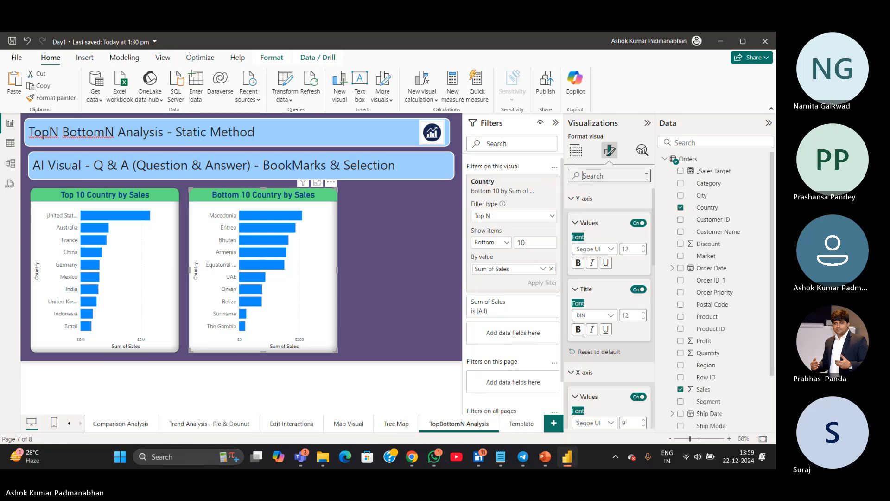
left_click(576, 151)
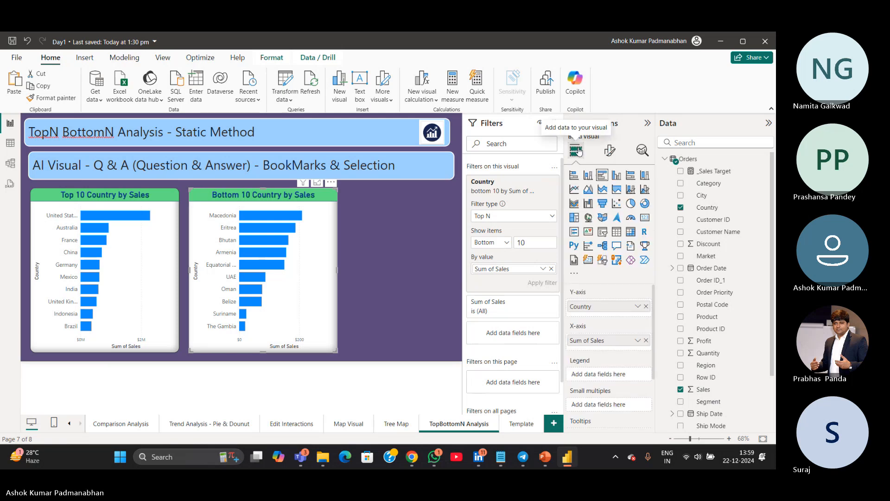
left_click(609, 150)
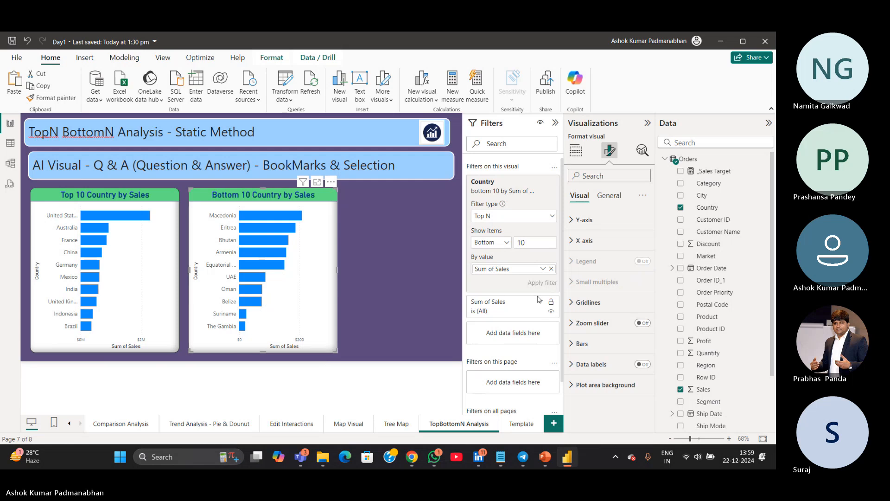
Turn off the X-axis title on both the Bottom 10 and Top 10 country charts
left_click(577, 241)
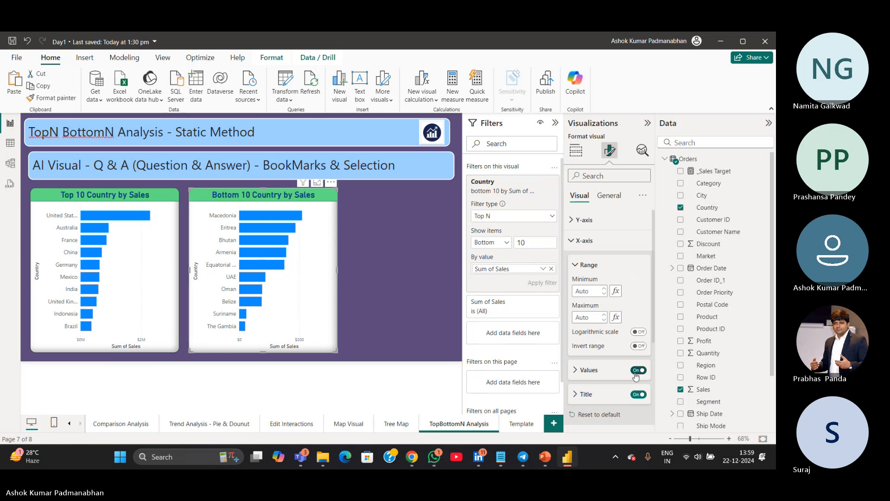
left_click(638, 394)
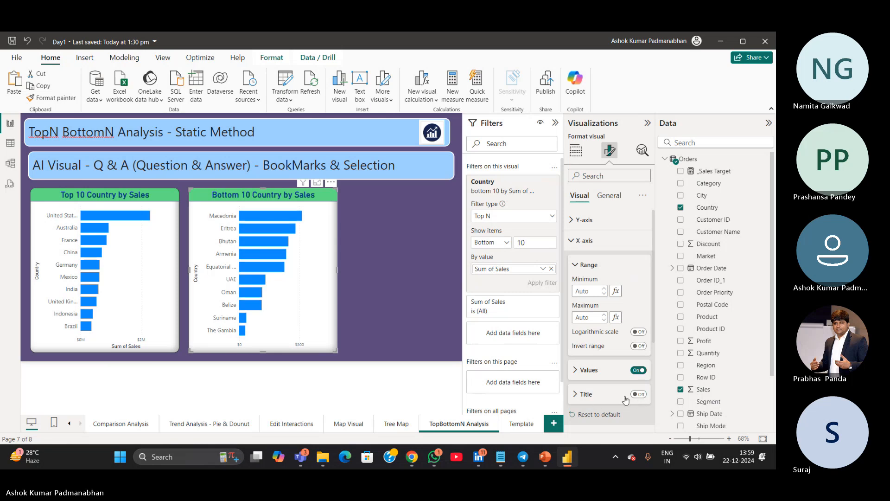
left_click(165, 305)
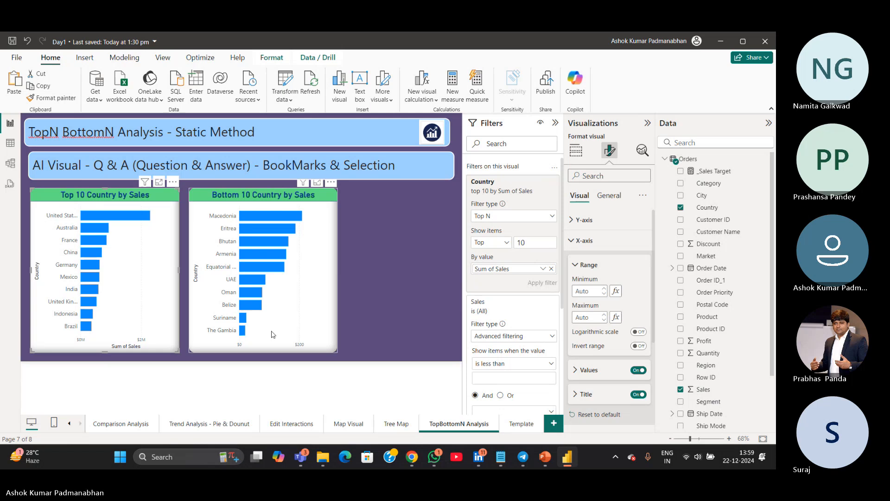
left_click(638, 394)
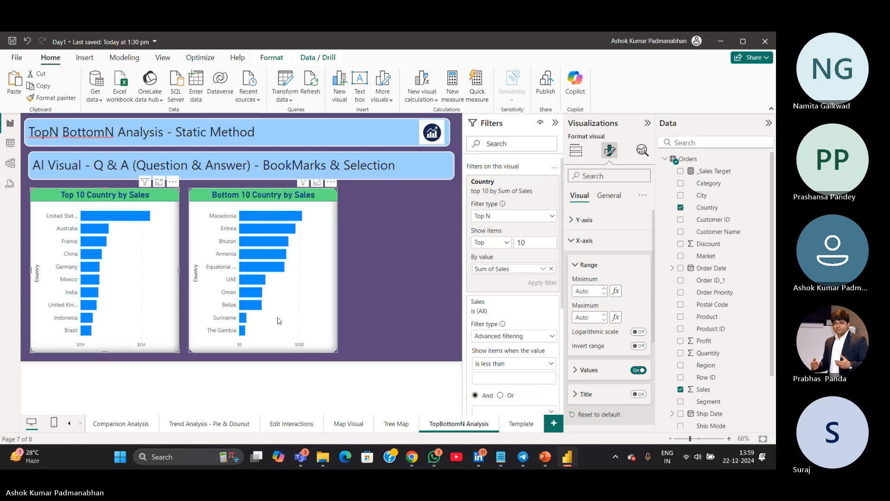
left_click(389, 298)
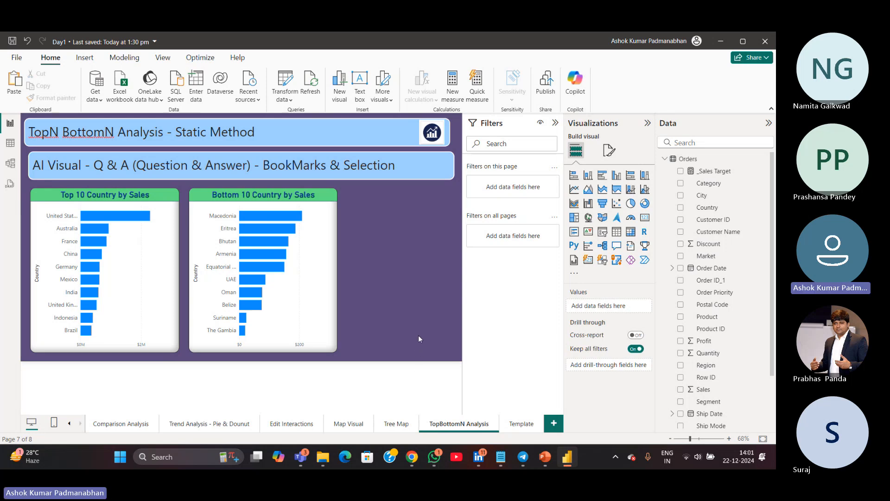
left_click_drag(363, 220, 452, 352)
left_click_drag(378, 227, 454, 332)
left_click_drag(355, 211, 456, 347)
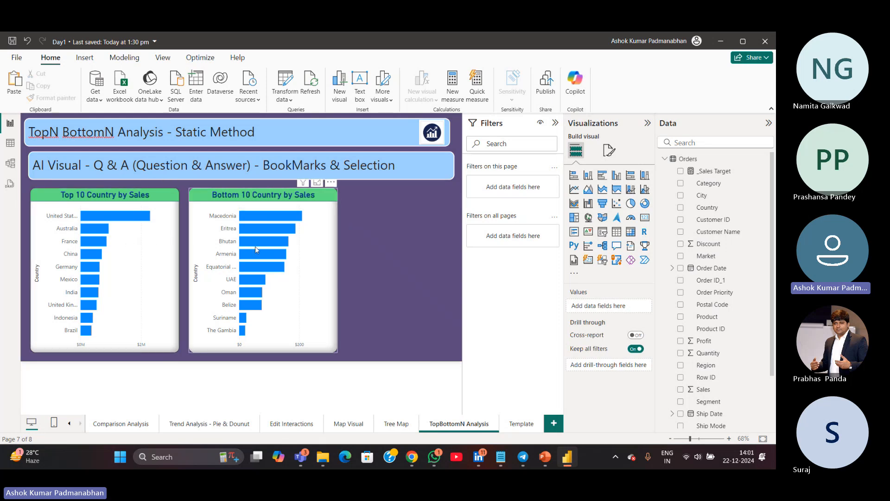
left_click(326, 247)
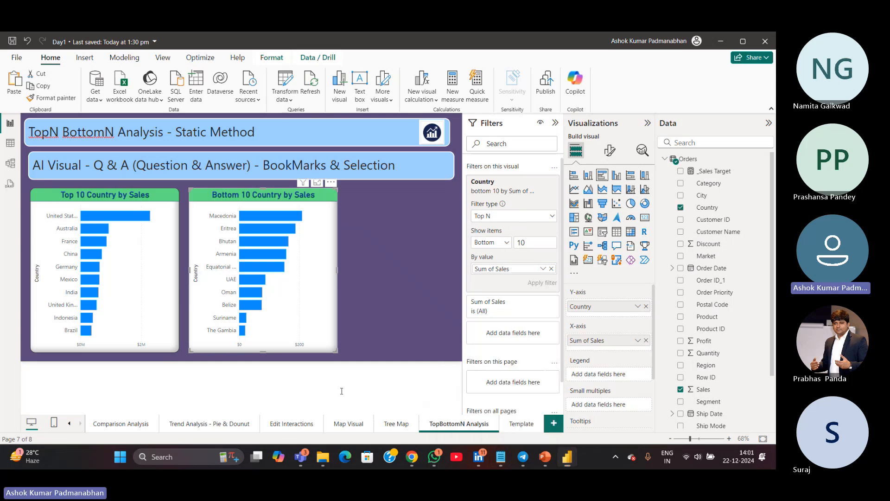
Switch to the KPIs notes file and highlight the Page Filter and Report Filter items before returning to the report
key("alt+Tab")
left_click_drag(109, 362, 237, 360)
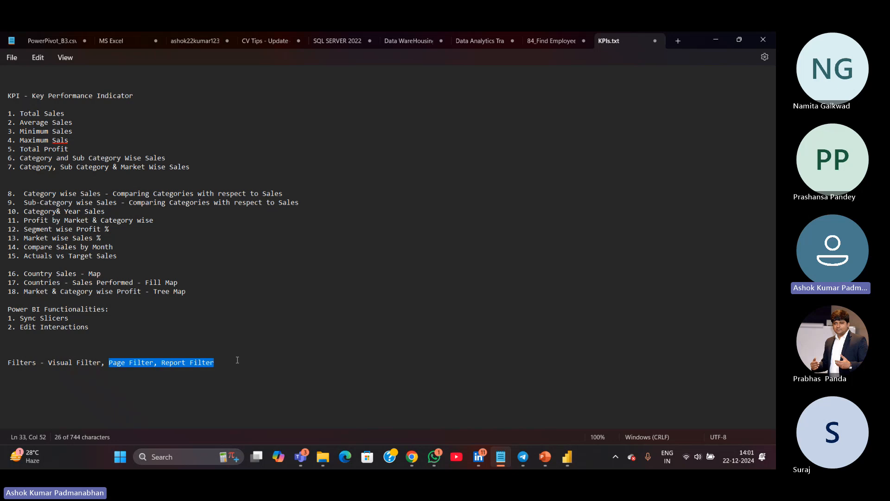
left_click(717, 41)
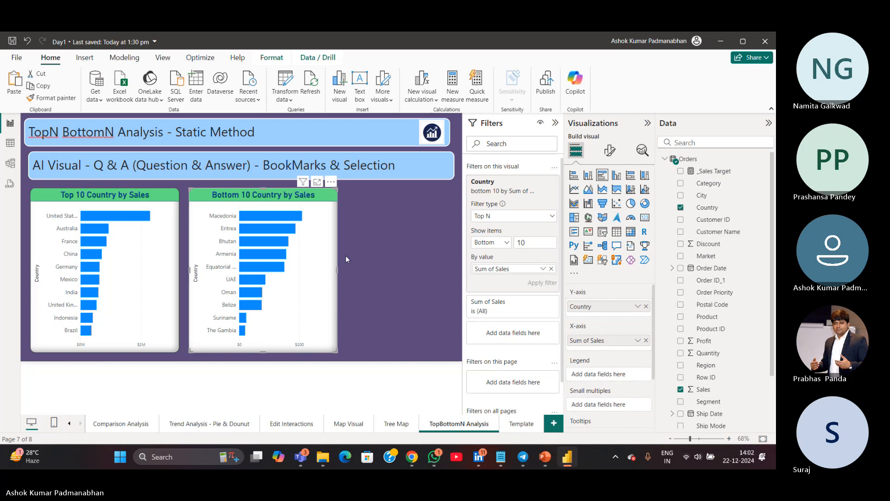
Collapse the Filters pane and insert a blank button onto the TopBottomN Analysis page
left_click(382, 260)
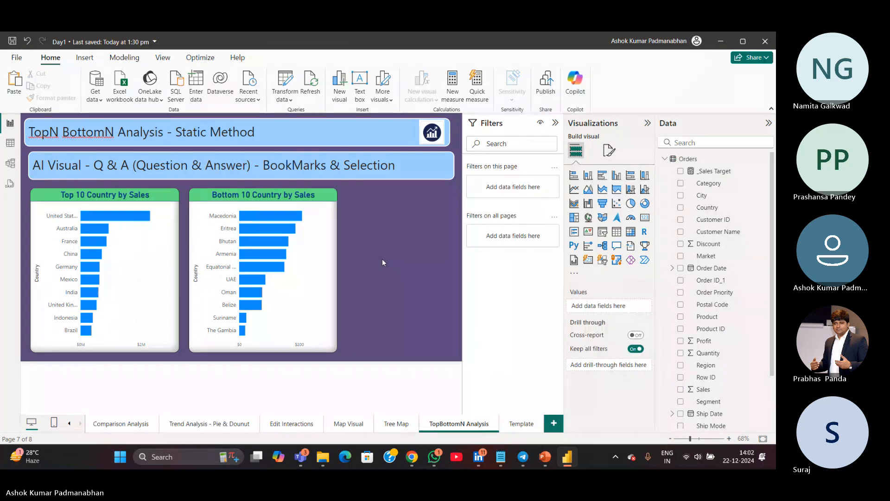
left_click_drag(369, 216, 451, 345)
left_click(554, 124)
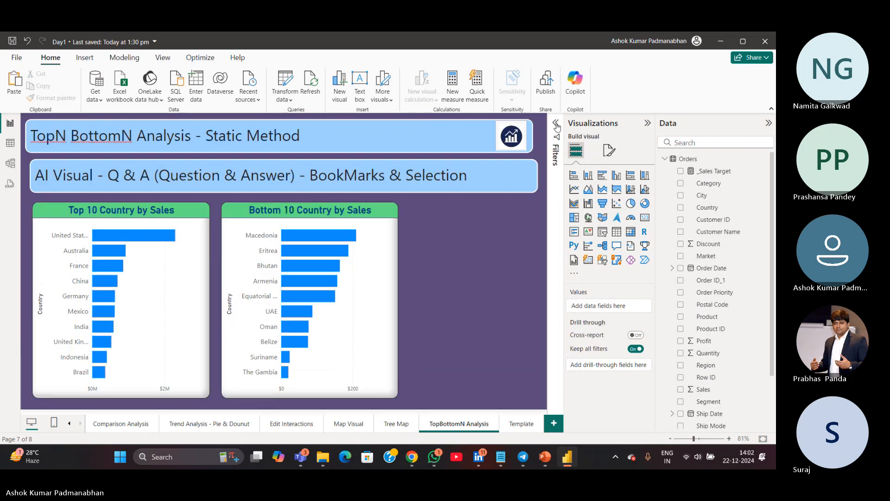
left_click(91, 61)
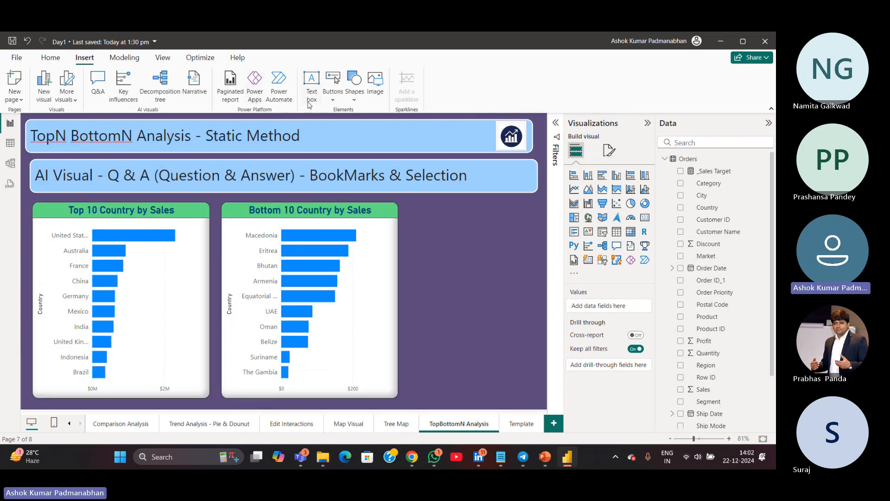
left_click(334, 103)
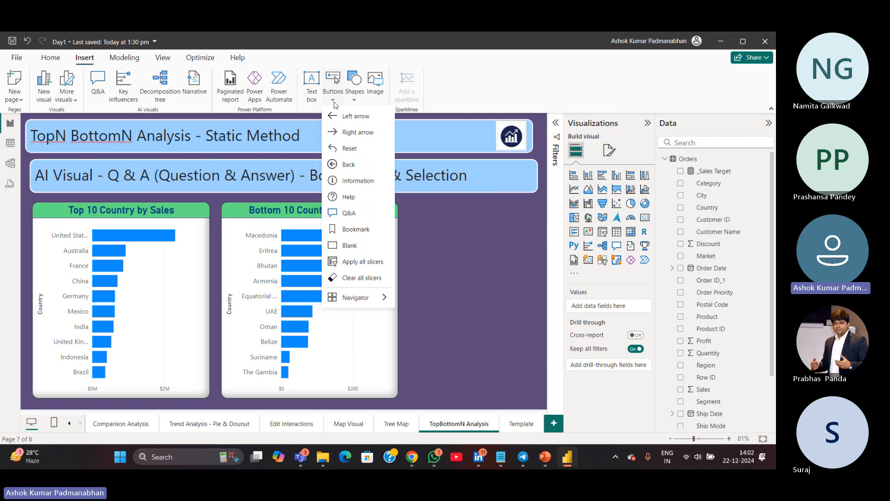
left_click(350, 249)
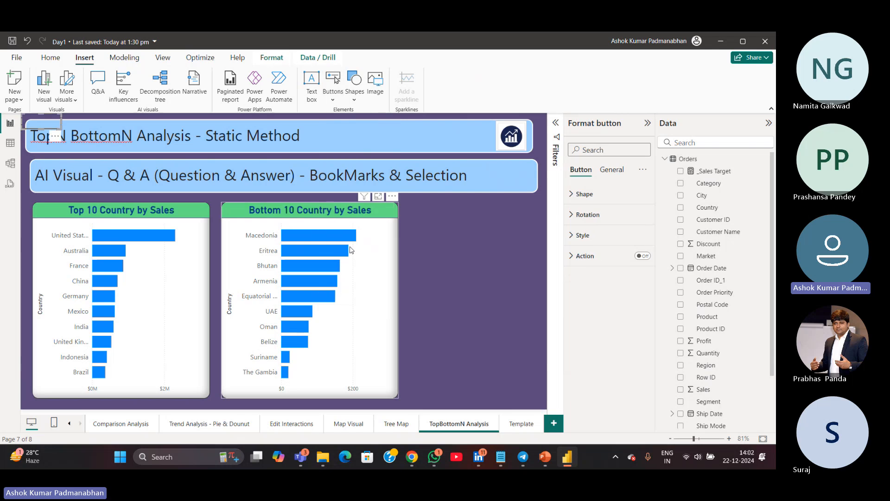
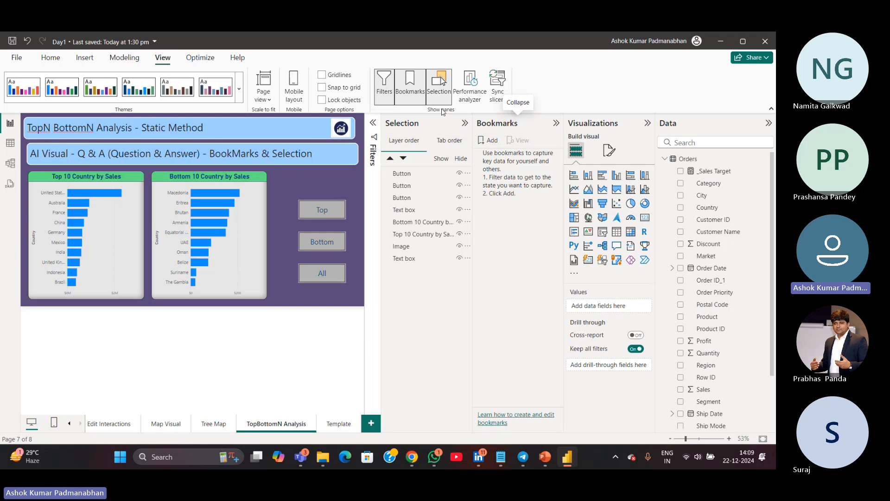
key("ctrl")
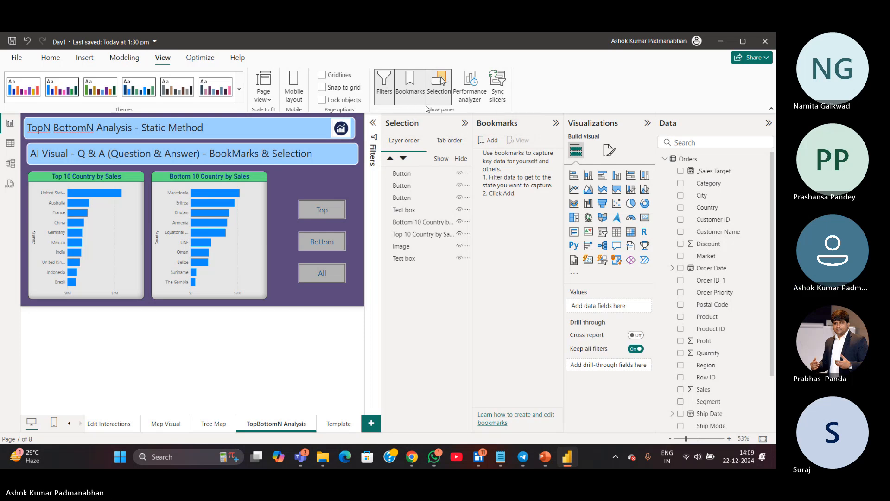
key("ctrl")
key("ctrl")
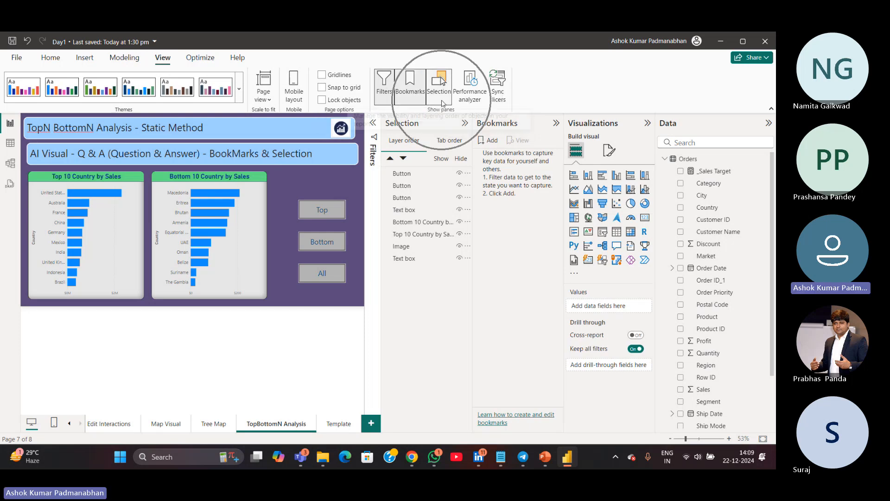
key("ctrl")
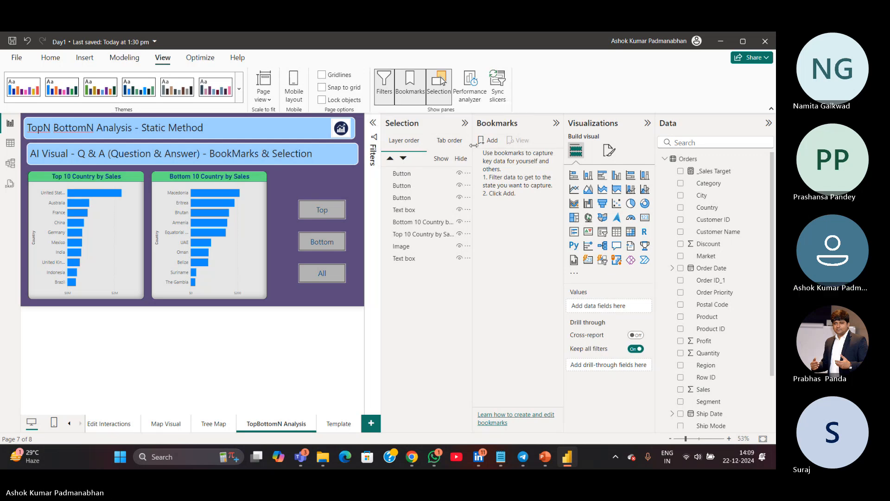
Hide the Bottom 10 Country by Sales chart so only the Top 10 chart shows on the page
left_click_drag(379, 155, 358, 154)
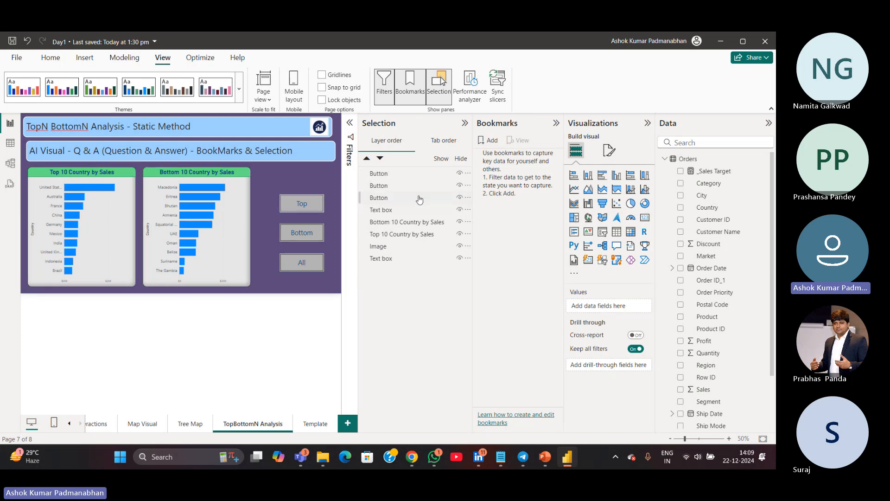
left_click(459, 222)
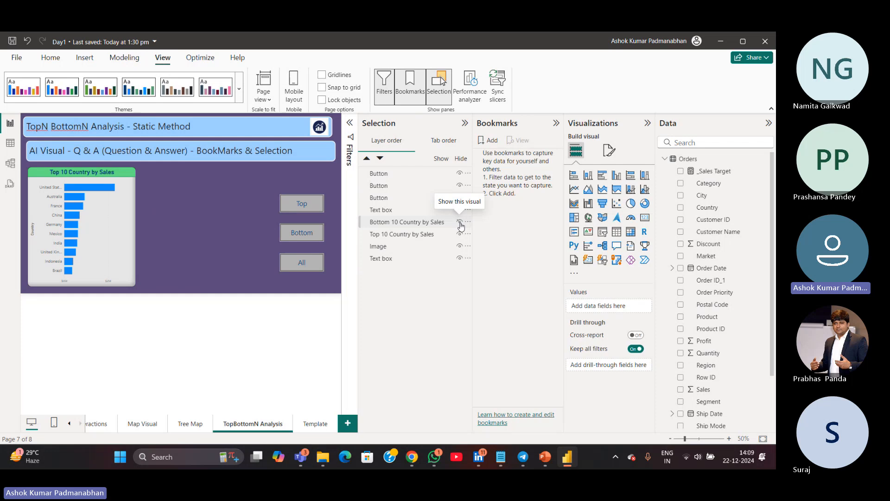
left_click(459, 222)
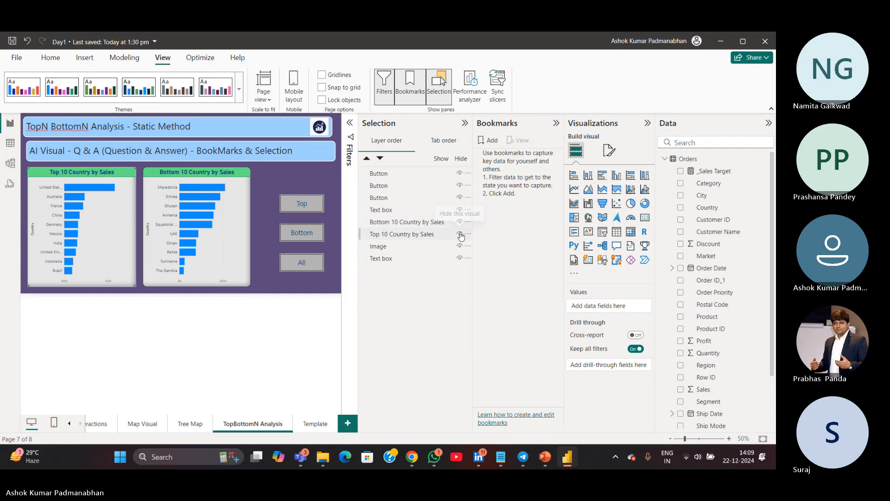
left_click(460, 234)
left_click(459, 234)
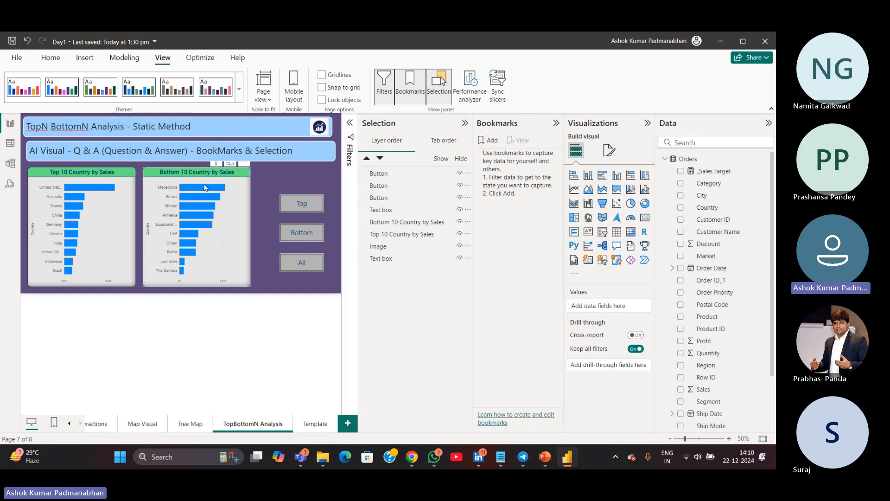
left_click(459, 223)
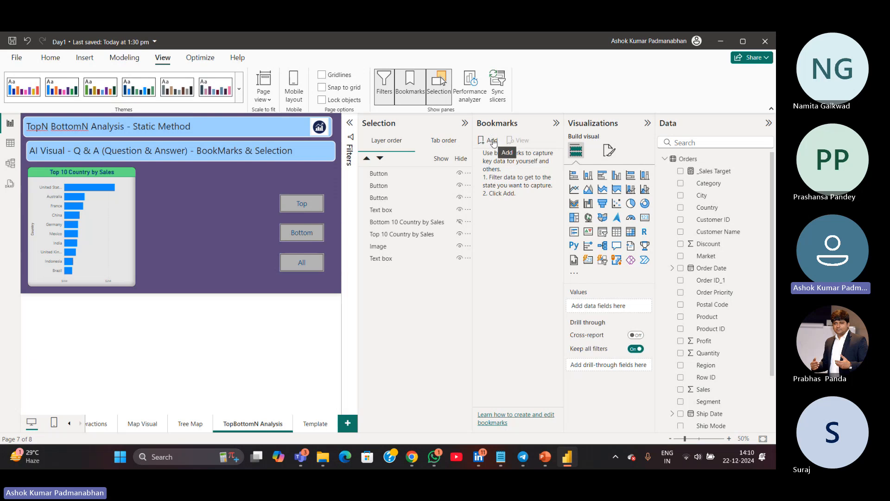
Add a bookmark of the Top 10-only view, rename it Top10, and update it
left_click(493, 142)
left_click(461, 225)
left_click(482, 146)
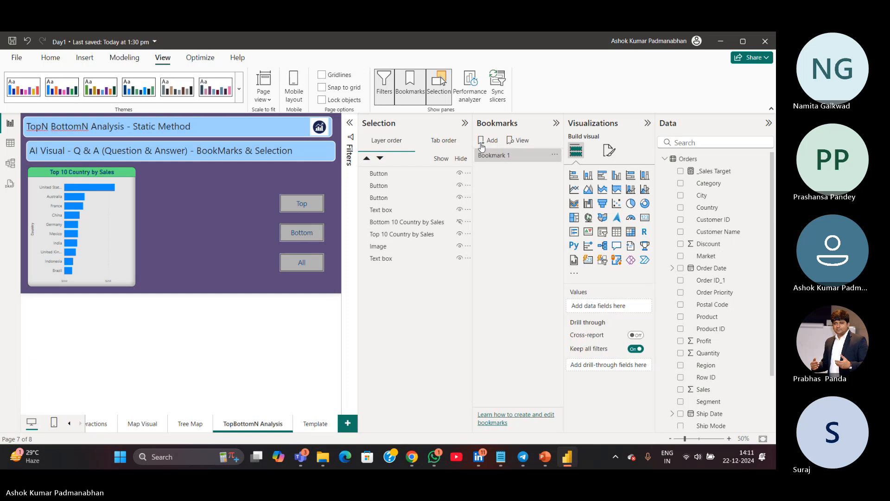
double_click(505, 157)
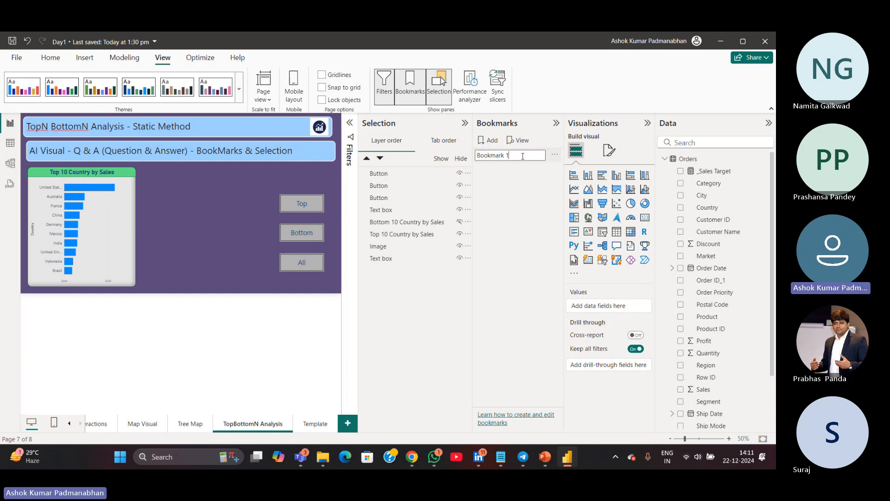
left_click_drag(523, 157, 419, 154)
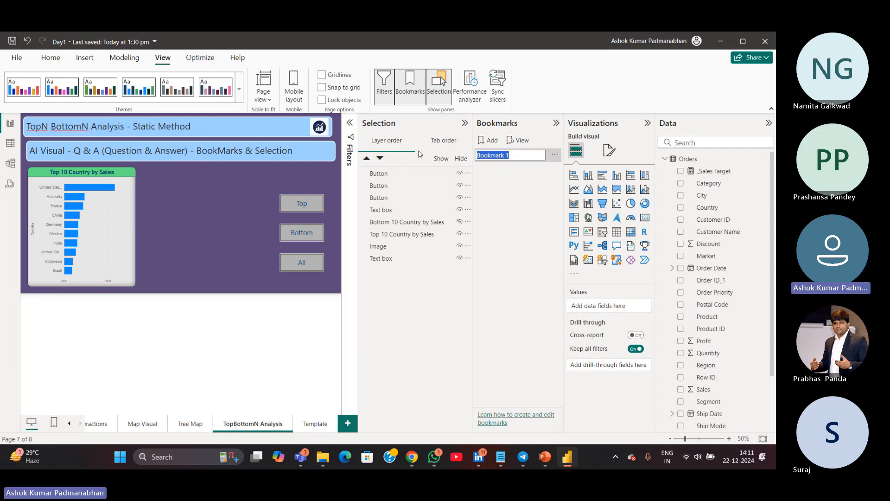
type("Top")
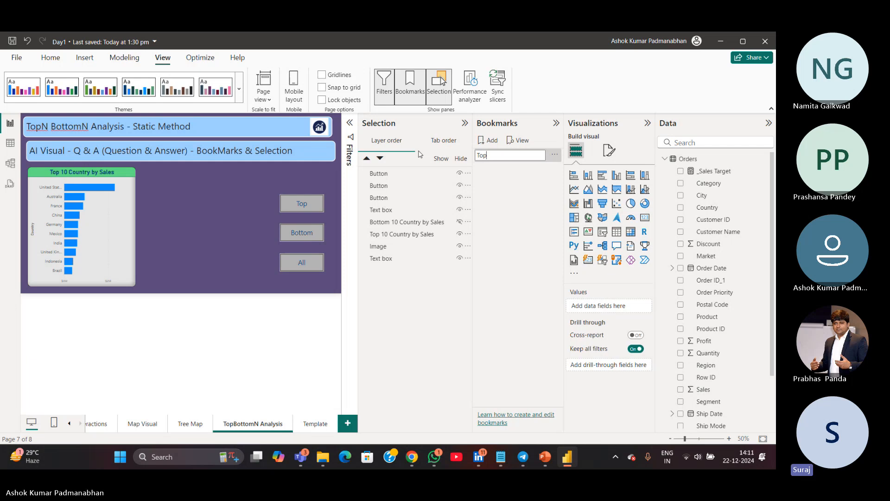
type("10")
key("Return")
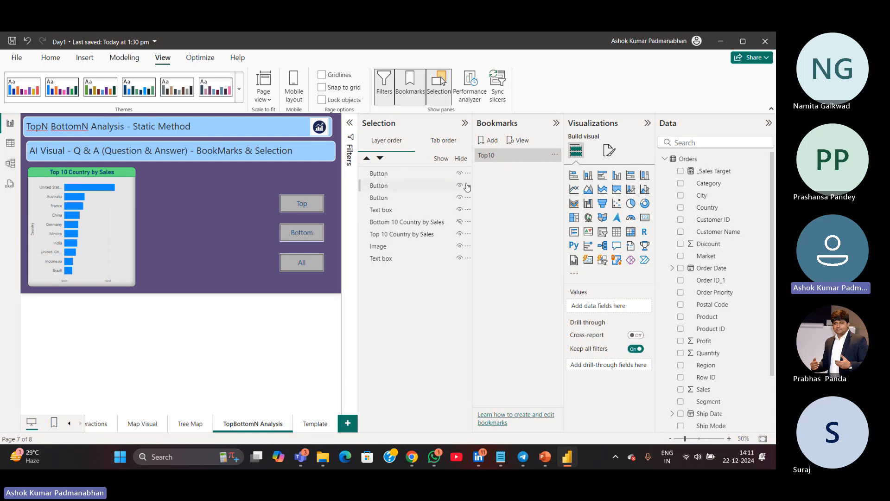
left_click(554, 156)
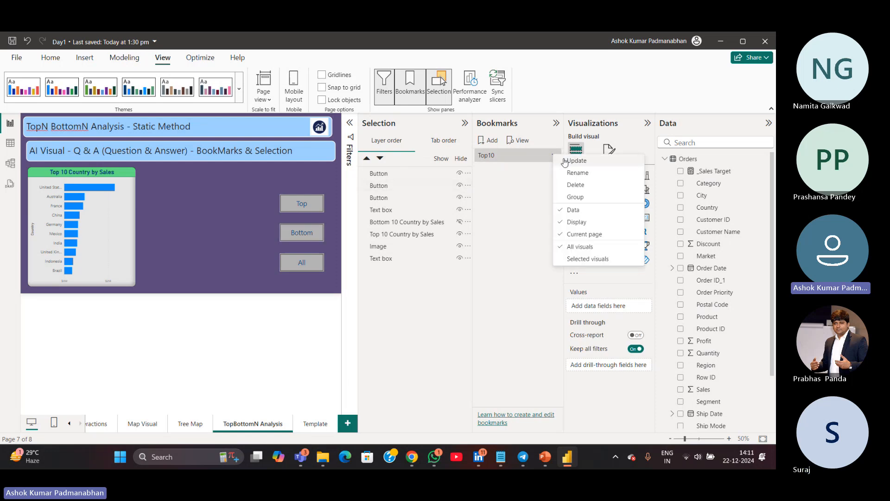
left_click(573, 161)
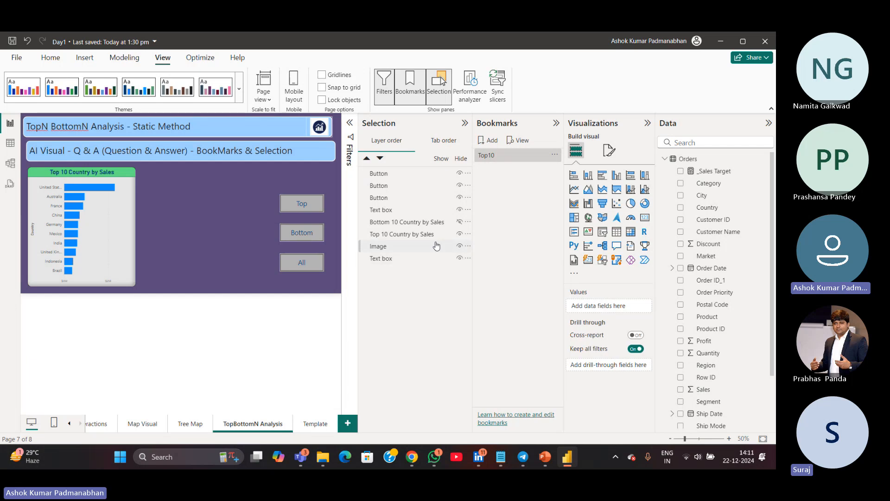
Show only the Bottom 10 chart by hiding the Top 10 chart, and save a bookmark named Bottom 10
left_click(459, 223)
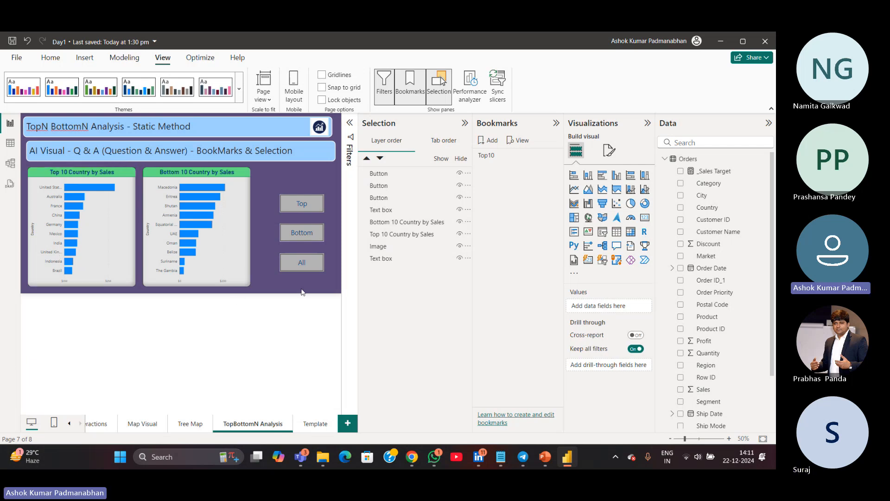
left_click(459, 234)
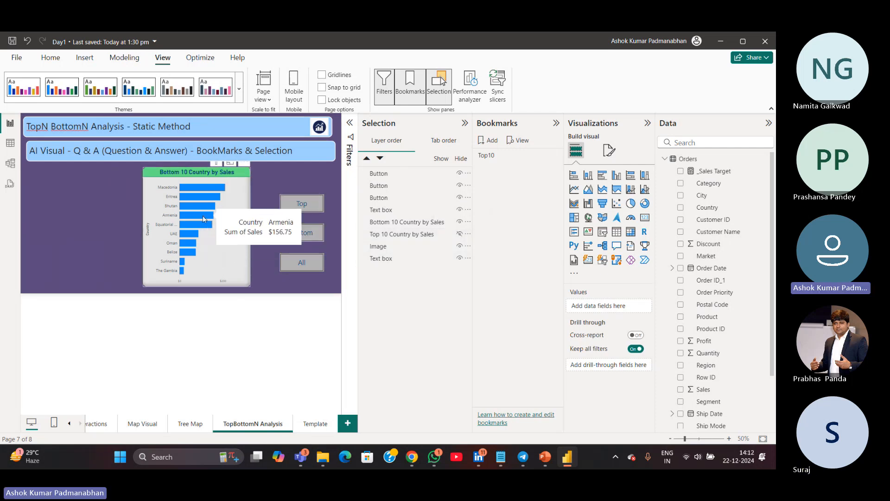
left_click(492, 140)
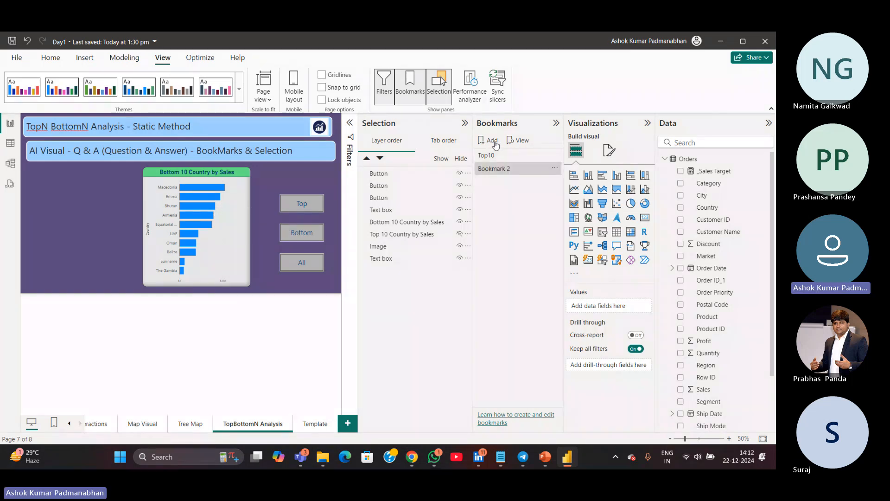
double_click(500, 169)
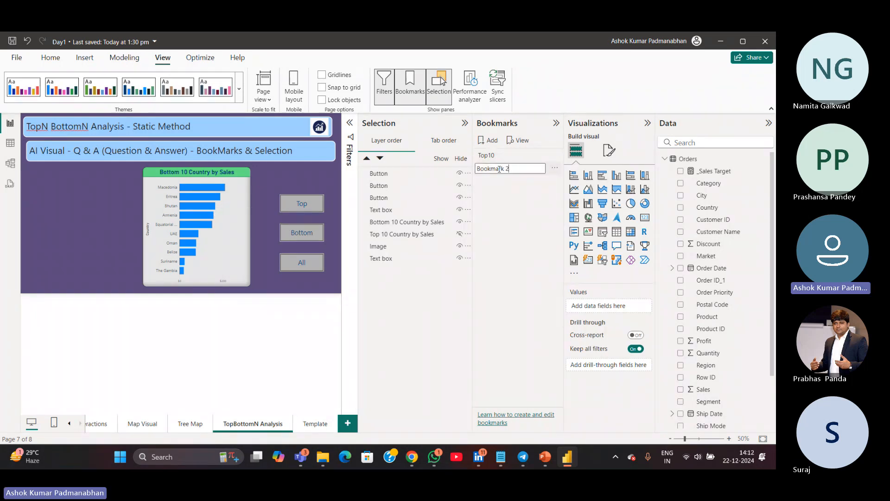
key("ctrl+a")
type("Bottom")
type("10")
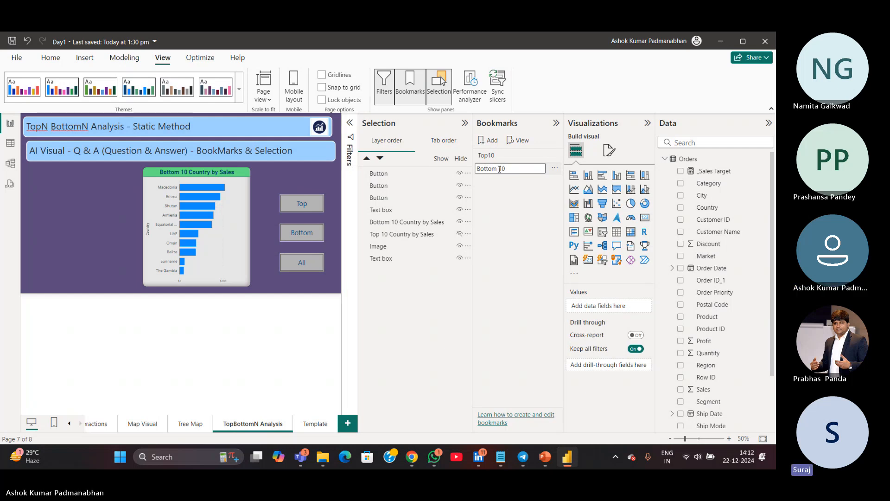
key("Return")
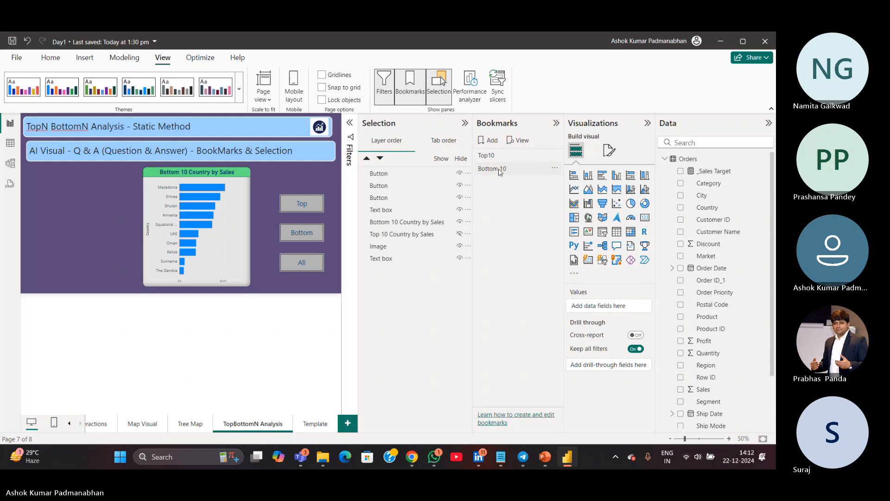
Update the Bottom 10 bookmark with the current view
left_click(554, 170)
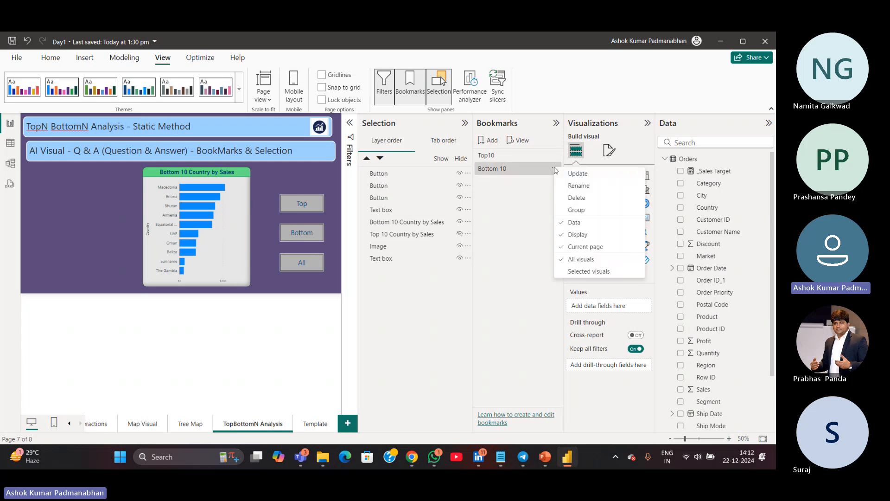
left_click(574, 174)
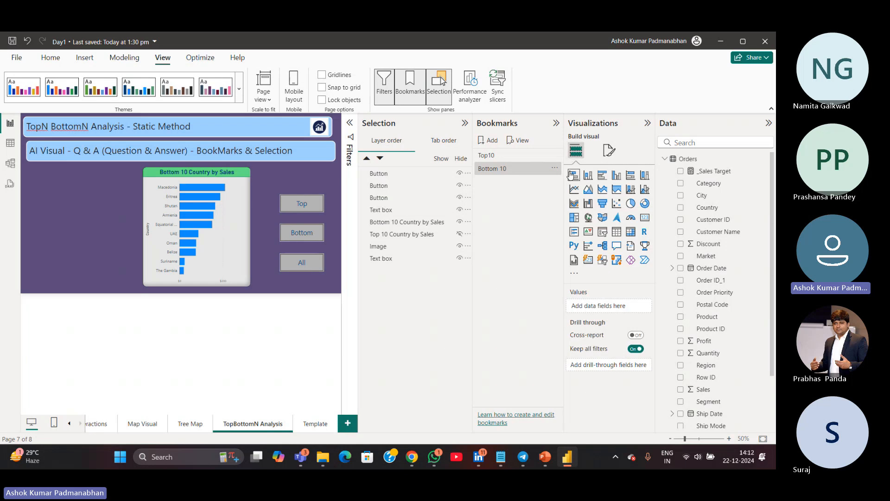
left_click(555, 170)
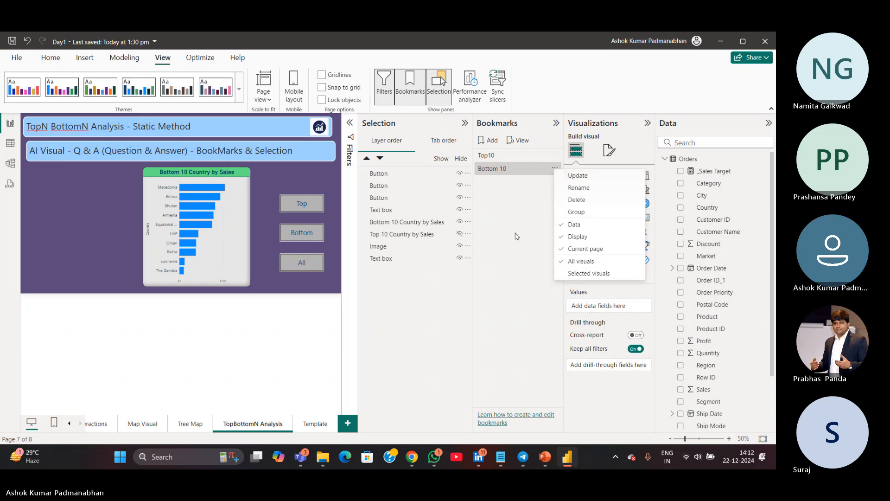
left_click(533, 227)
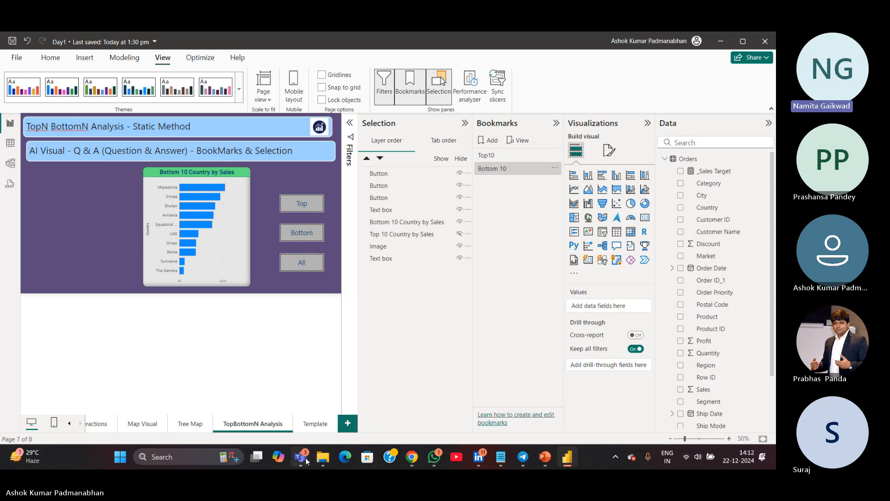
mouse_move(305, 458)
left_click(251, 424)
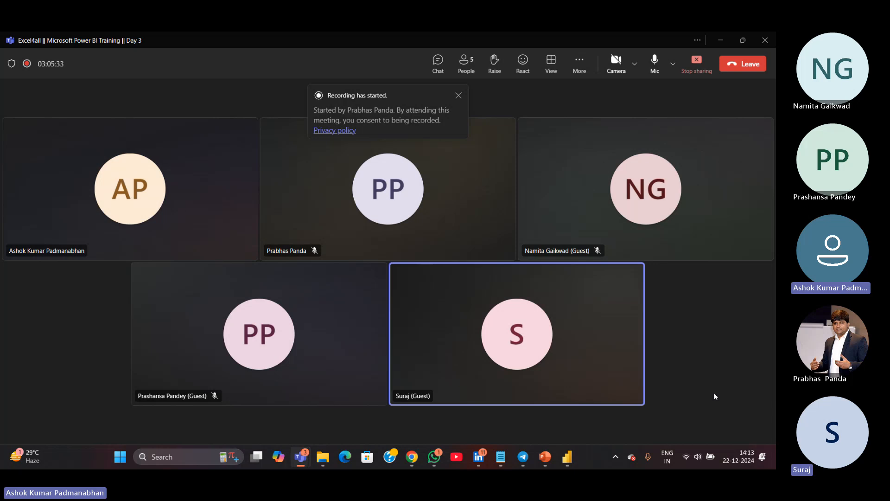
left_click(721, 40)
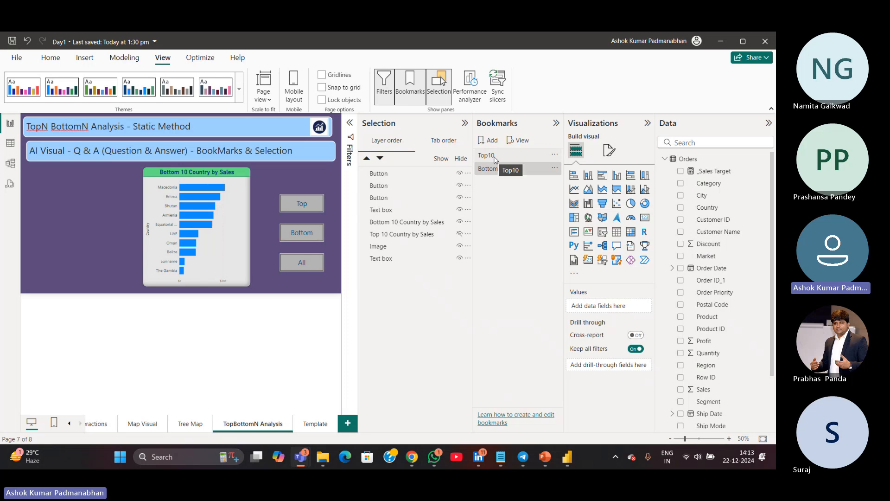
Unhide the Top 10 chart, then add and update a bookmark named Show All showing both charts
left_click(461, 236)
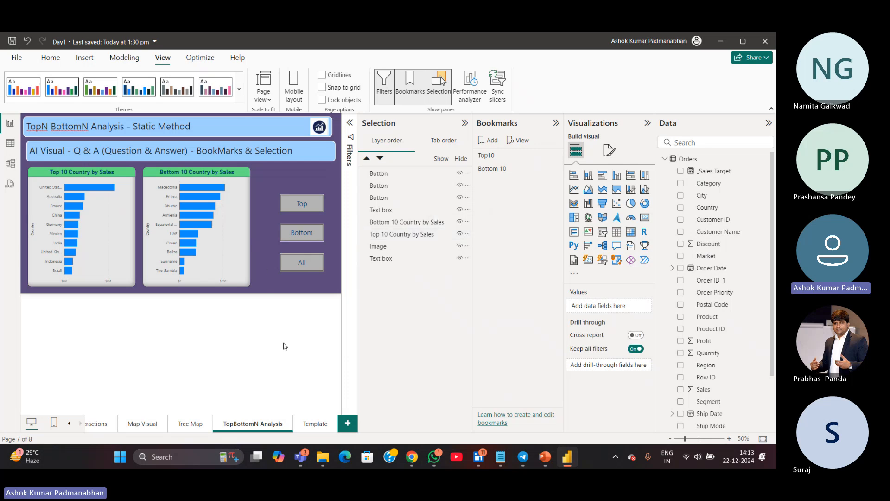
mouse_move(183, 198)
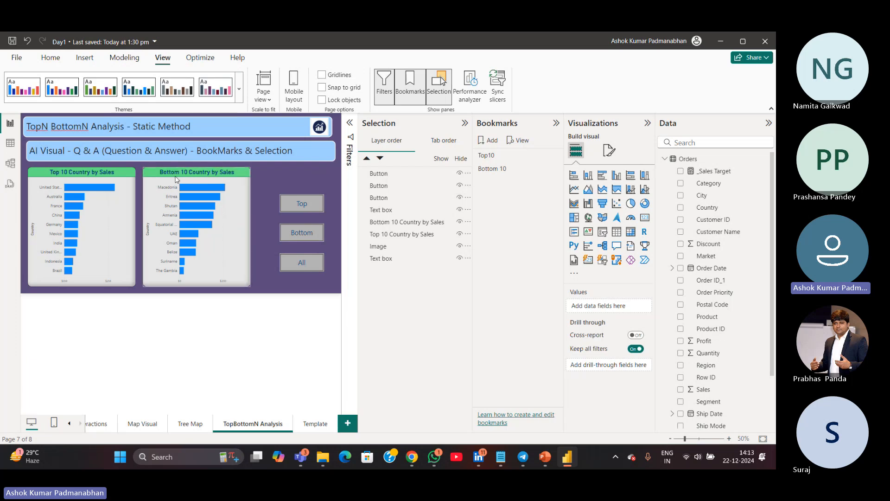
left_click(488, 140)
double_click(495, 181)
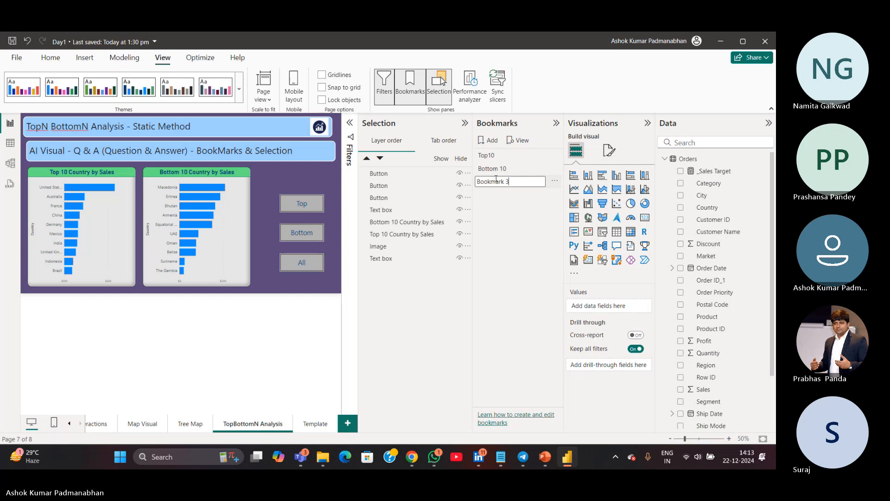
key("ctrl+a")
type("Sh")
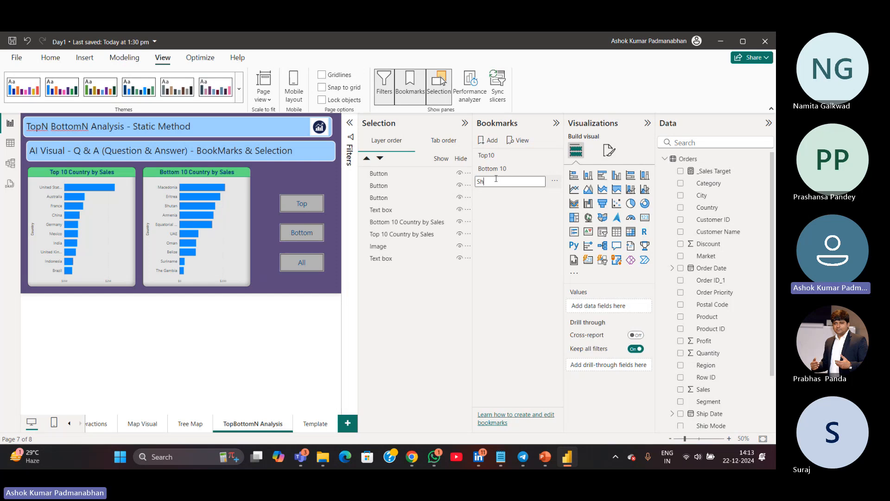
type("ow All")
key("Return")
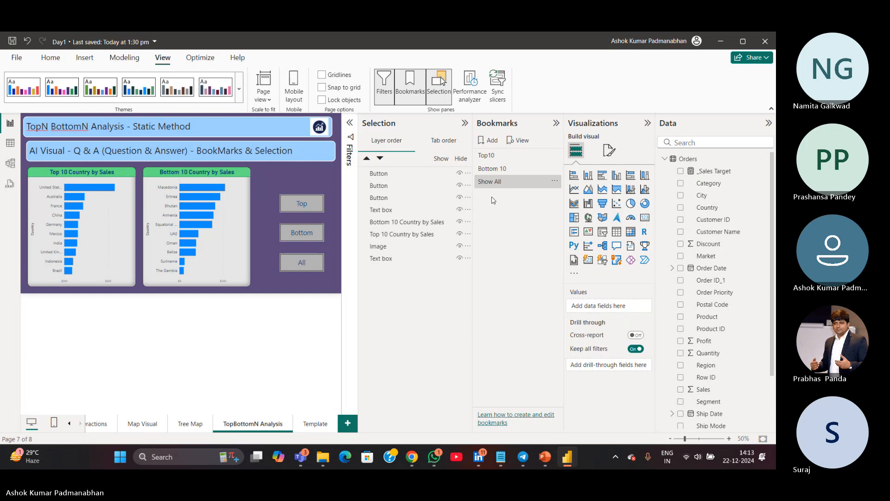
left_click(554, 181)
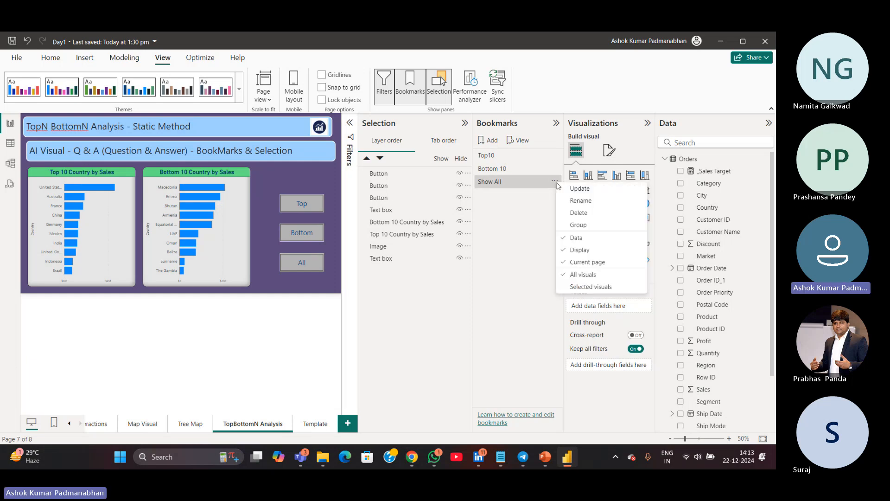
left_click(579, 190)
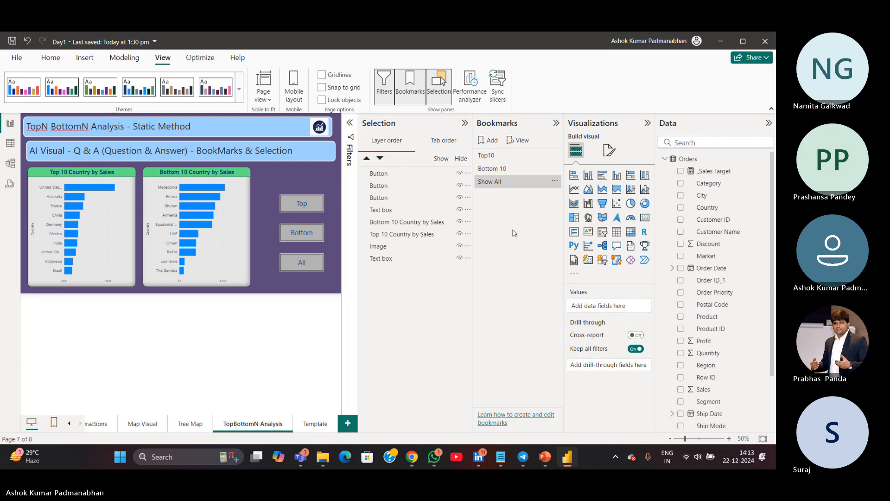
Preview the Top10, Bottom 10 and Show All bookmarks, then save the report
left_click(500, 157)
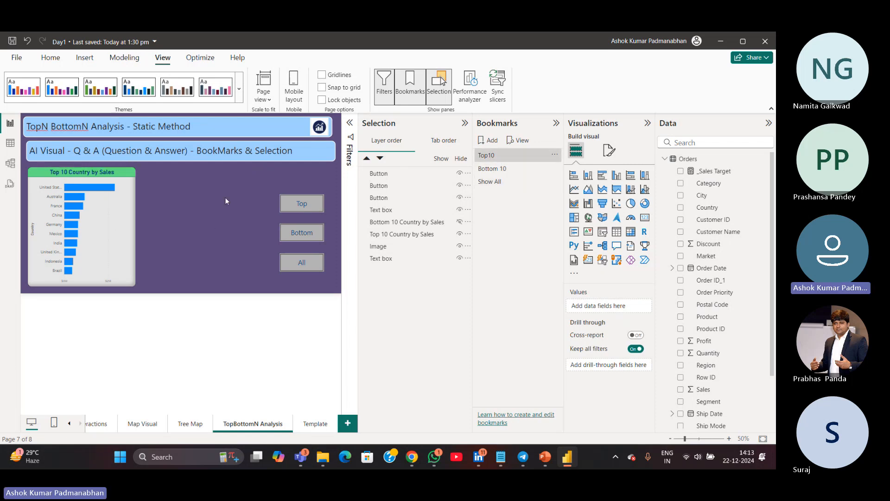
left_click(513, 169)
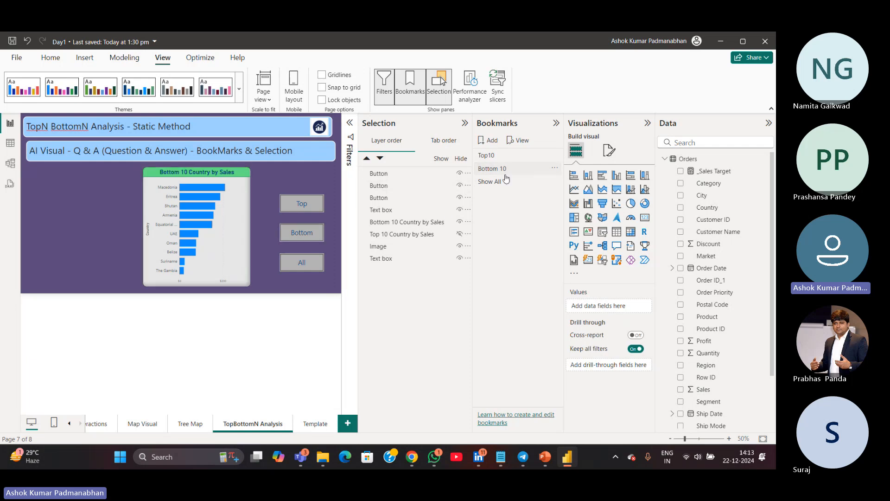
left_click(509, 183)
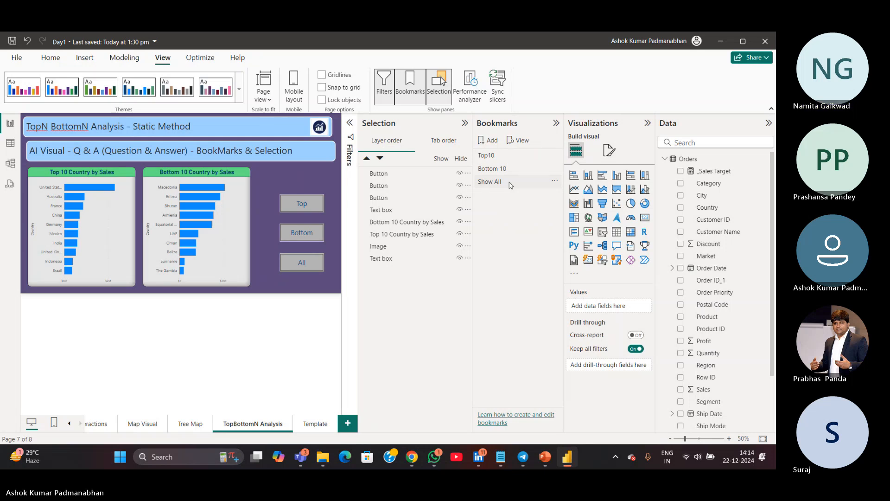
left_click(509, 182)
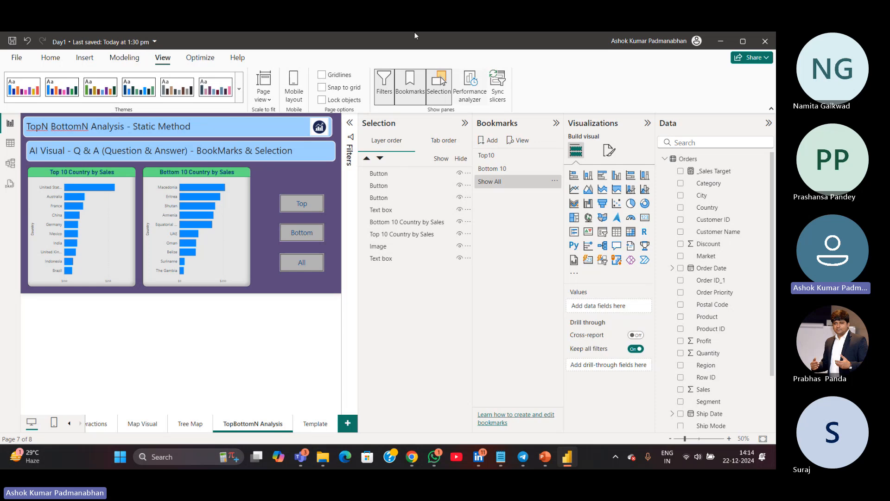
left_click(13, 40)
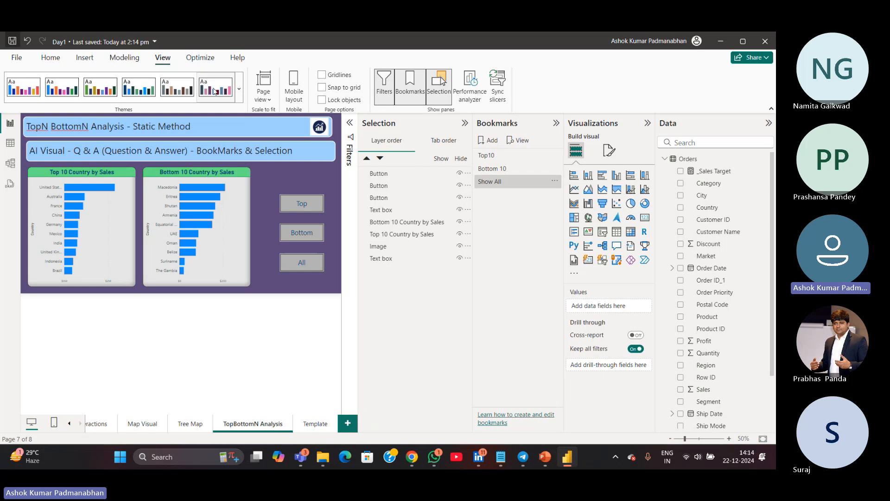
Switch between the Top10, Bottom 10 and Show All bookmarks to compare the chart views
left_click(497, 157)
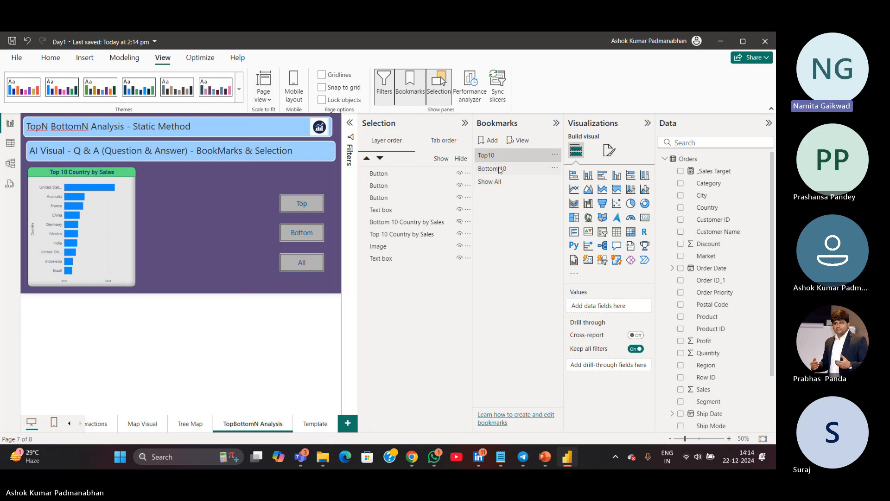
left_click(498, 169)
left_click(524, 184)
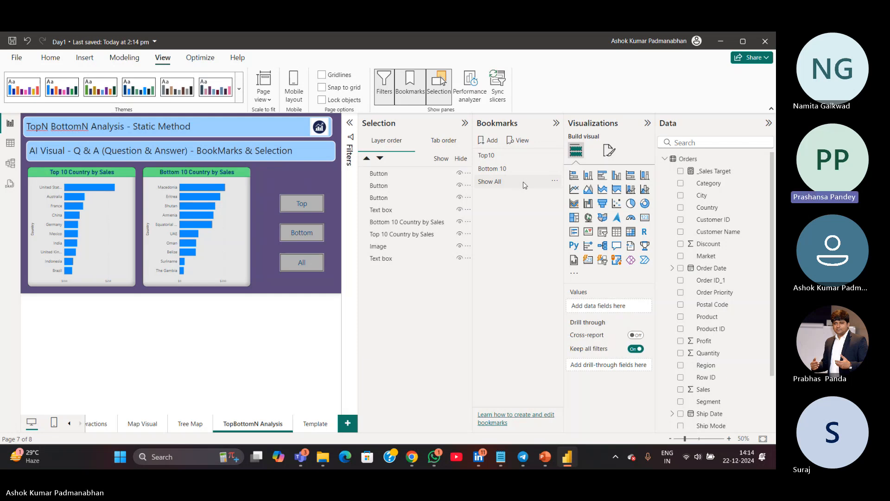
left_click(524, 185)
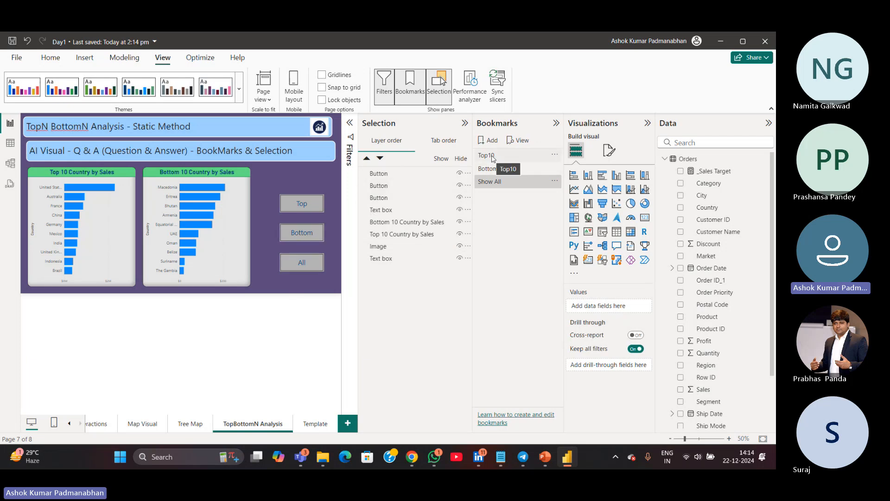
left_click(494, 159)
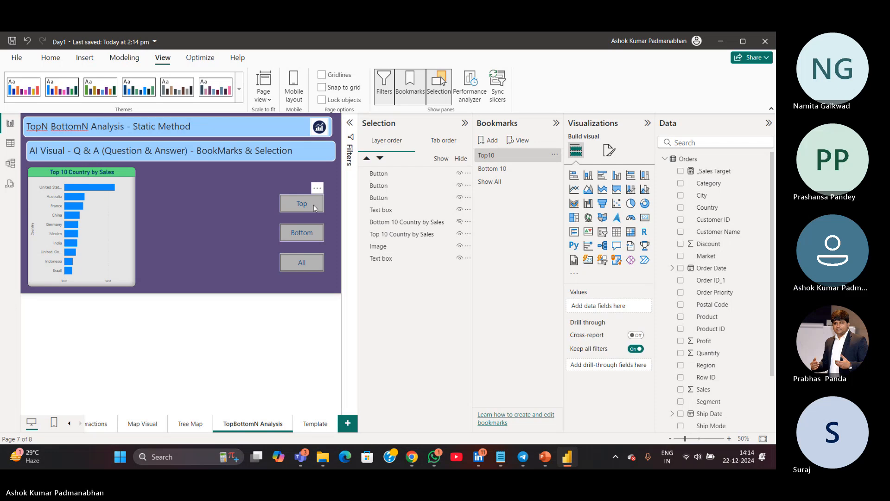
left_click(497, 182)
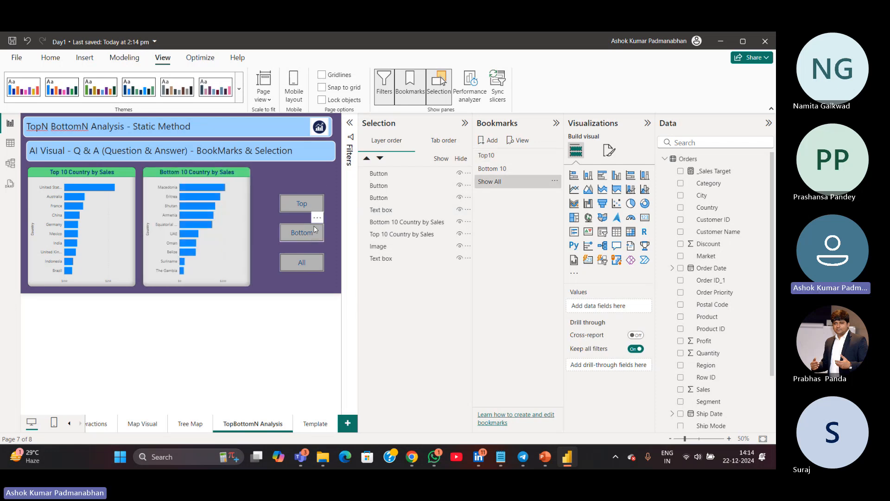
Turn on the Top button's action and set it to the Bookmark type linked to the Top10 bookmark
left_click(301, 211)
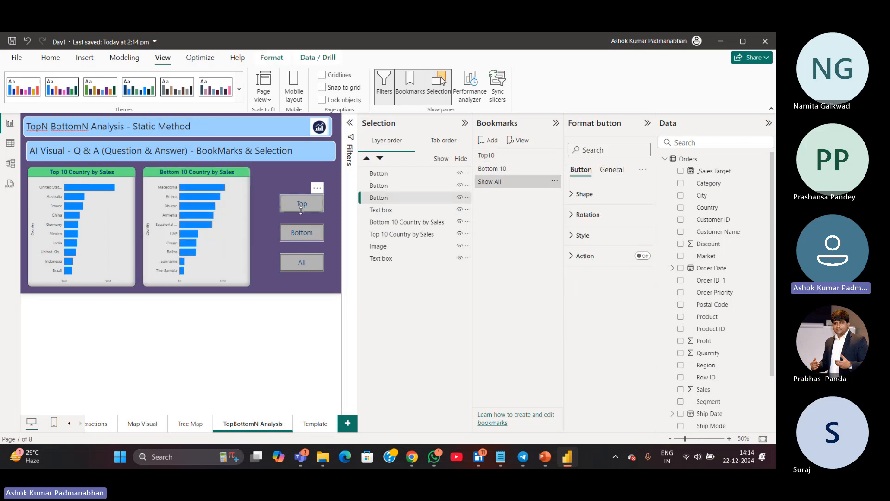
left_click(607, 129)
left_click(581, 261)
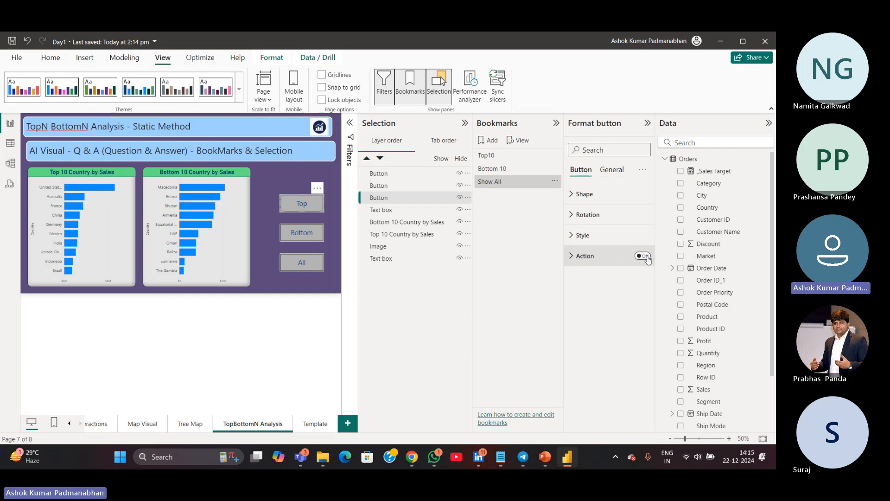
left_click(642, 256)
left_click(571, 257)
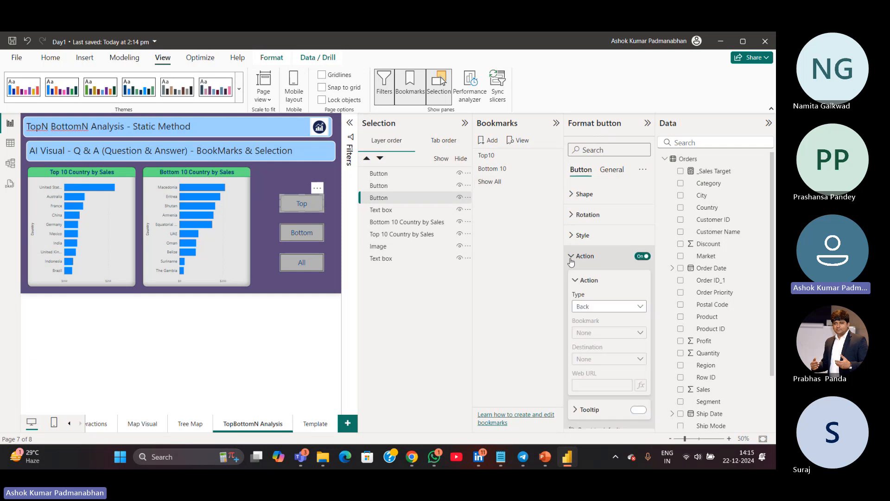
scroll(573, 262, "down", 1)
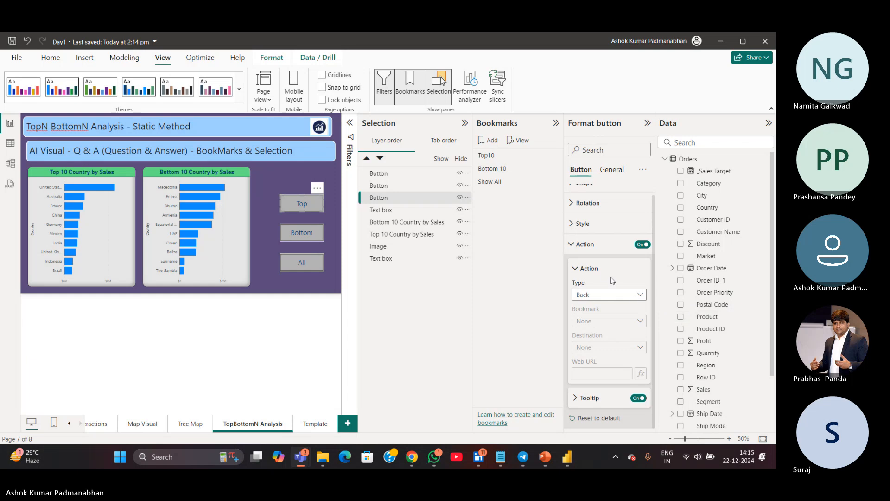
left_click(641, 296)
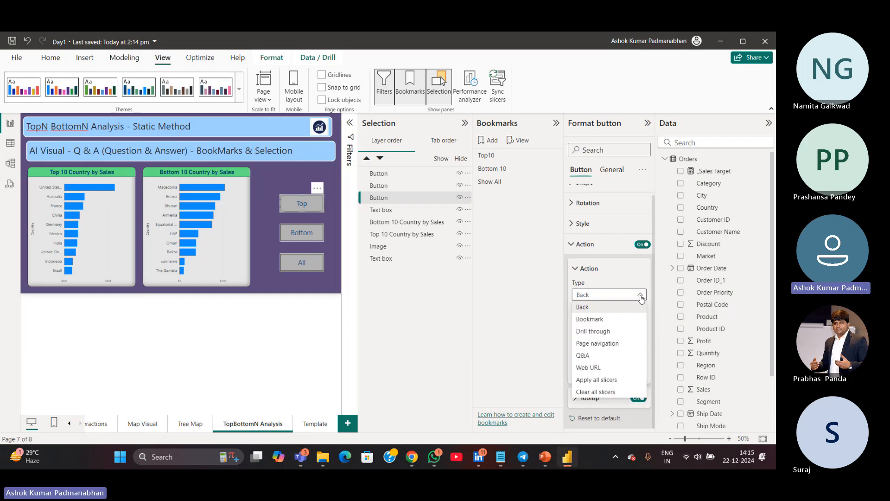
left_click(619, 320)
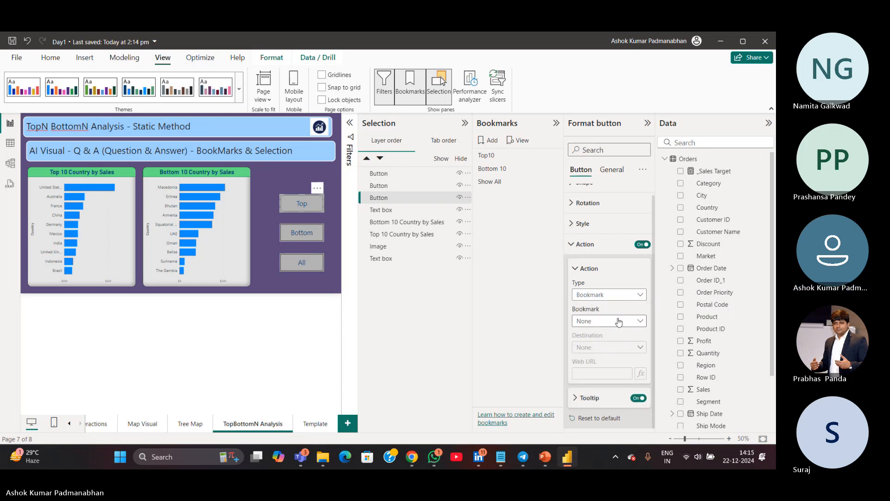
left_click(604, 324)
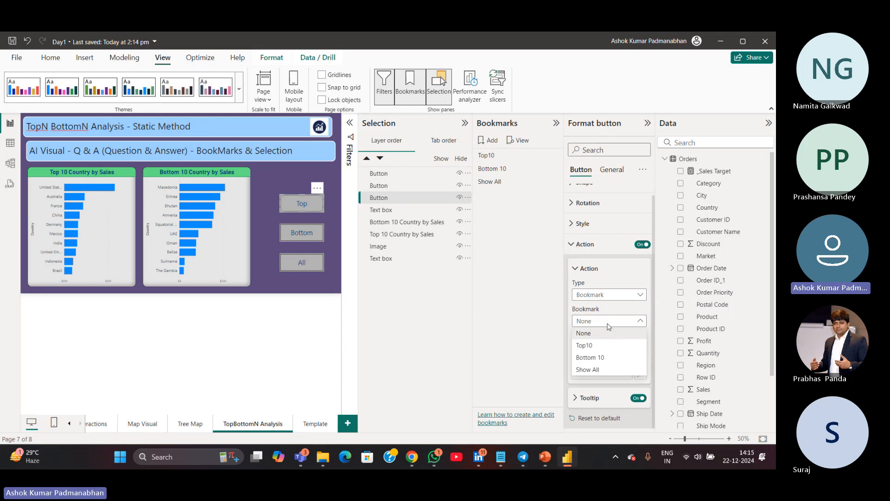
left_click(585, 345)
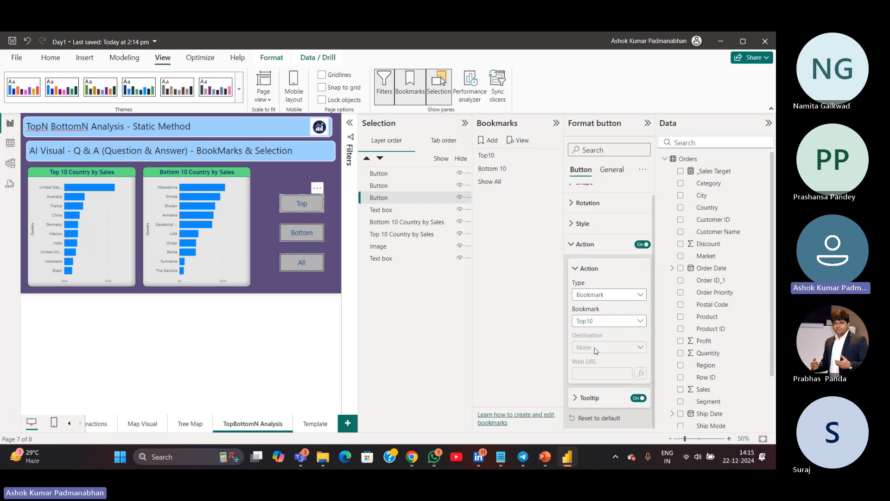
Turn on the Bottom button's action and set it to the Bookmark type linked to the Bottom 10 bookmark
left_click(312, 238)
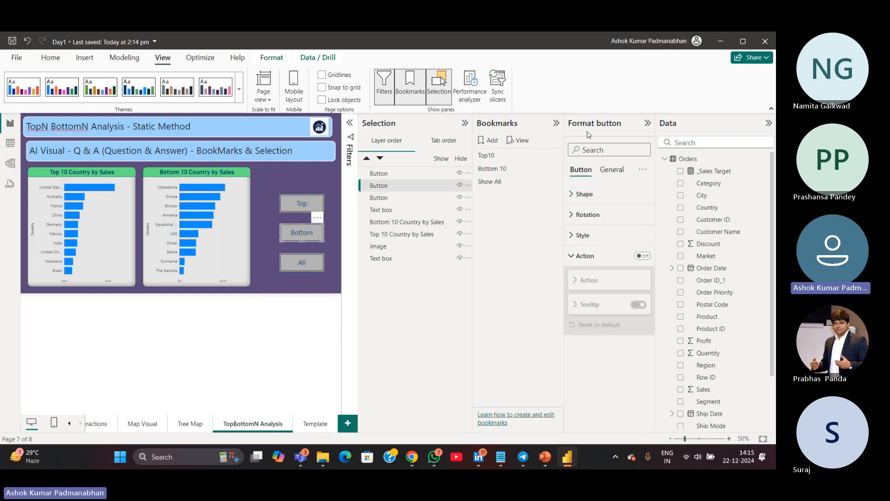
left_click(572, 260)
left_click(572, 260)
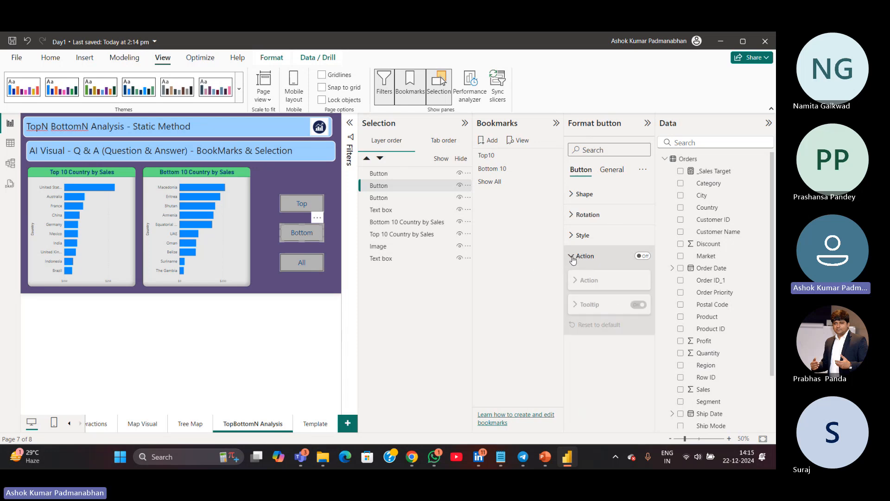
left_click(643, 256)
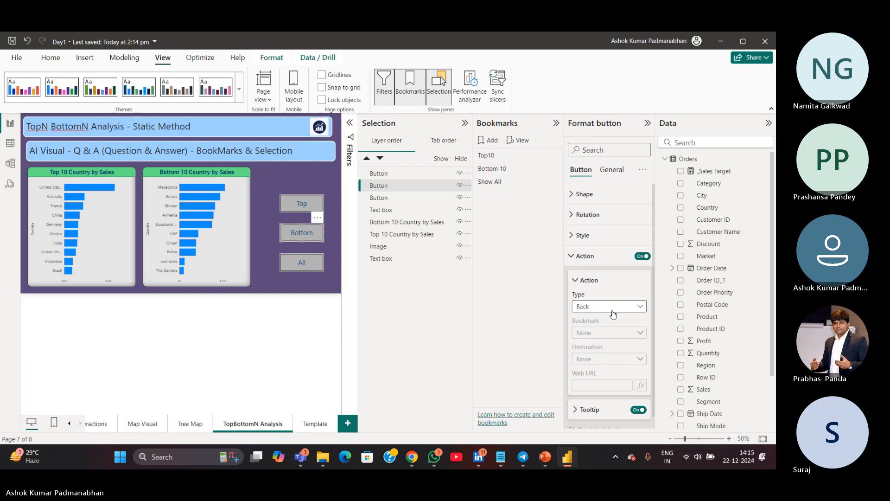
left_click(596, 308)
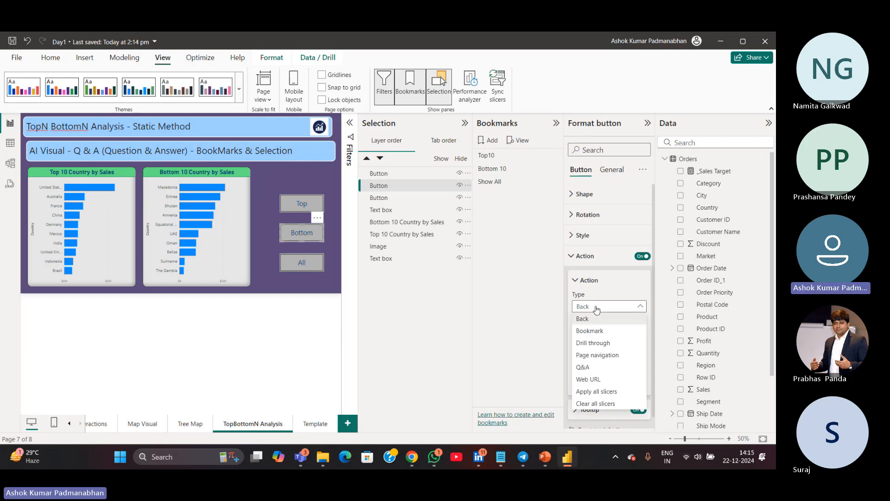
left_click(589, 331)
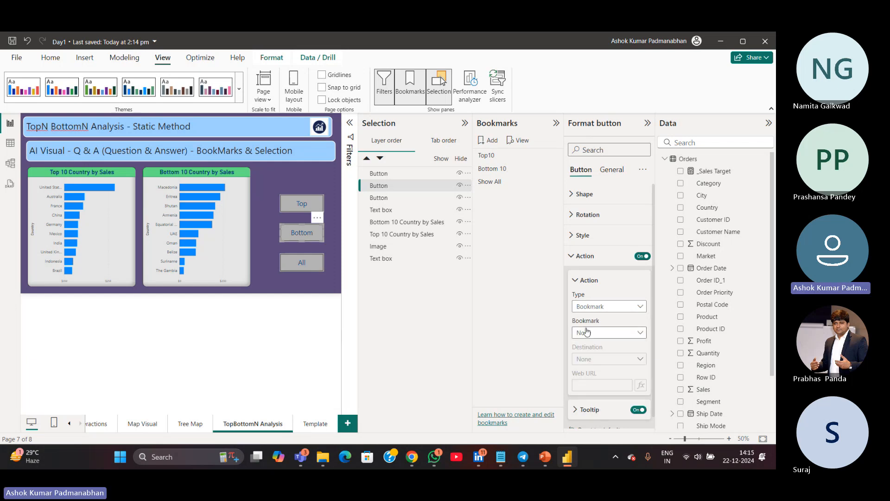
left_click(621, 333)
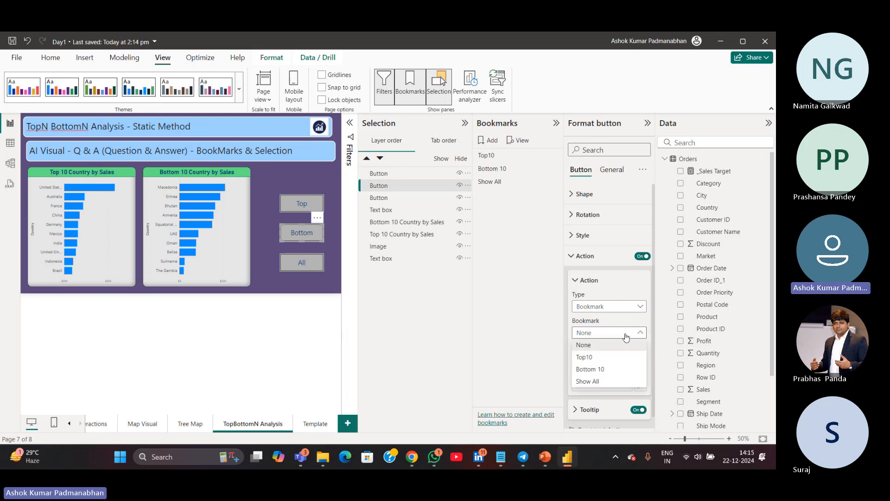
left_click(603, 370)
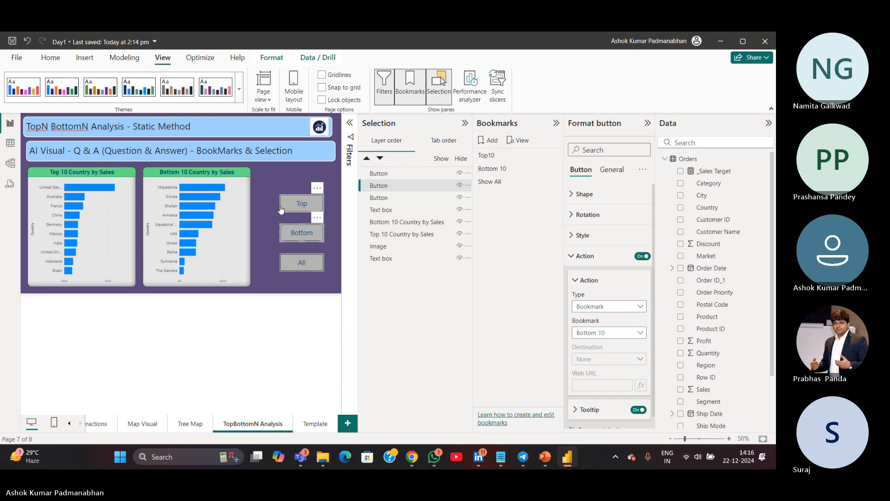
Select all three buttons and make their text bold with a white font color
left_click_drag(267, 178, 332, 321)
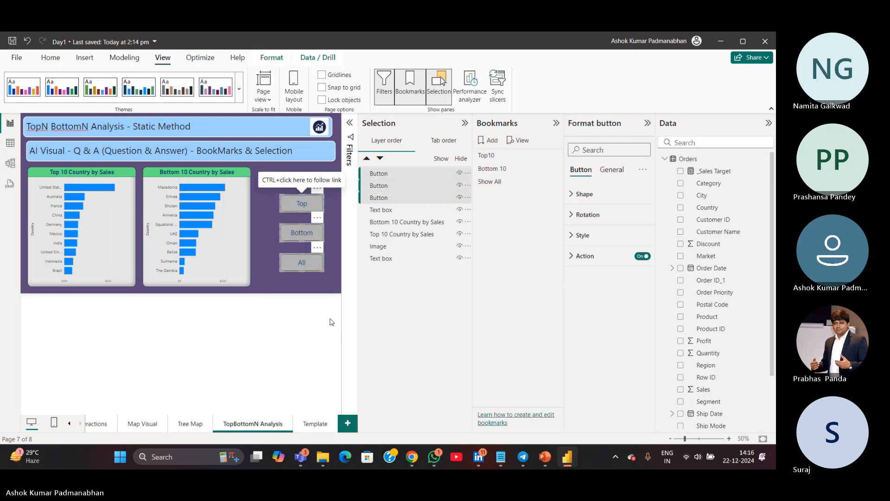
left_click(572, 235)
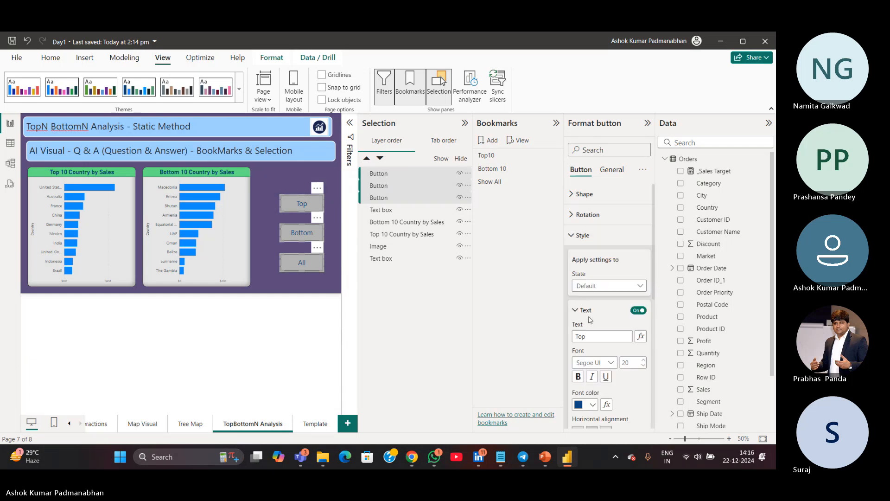
scroll(621, 329, "down", 2)
scroll(621, 329, "down", 2)
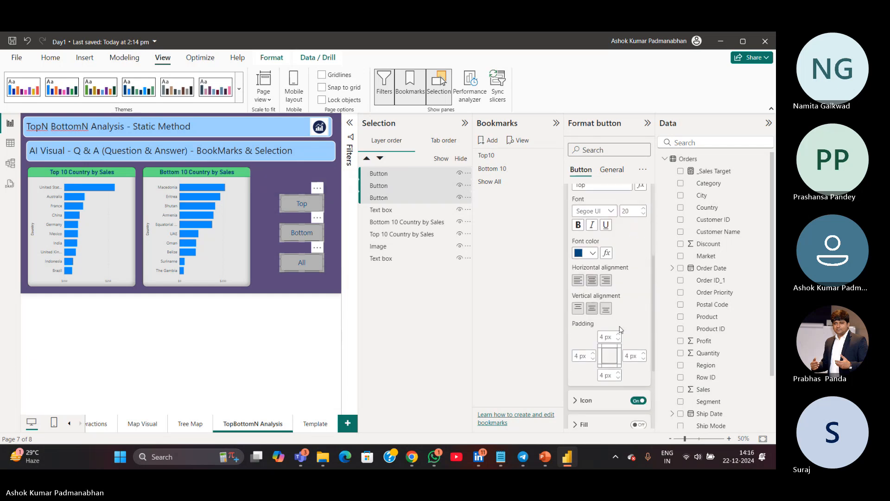
left_click(578, 225)
left_click(592, 253)
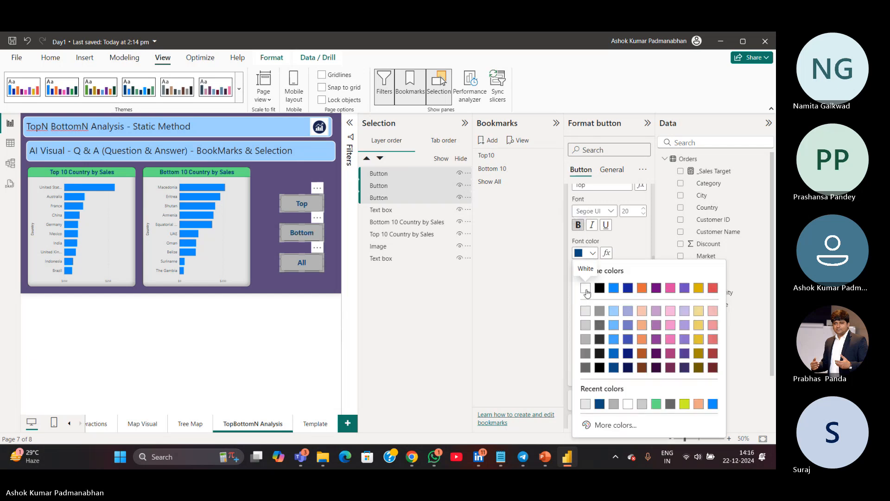
left_click(585, 288)
Test the Top and Bottom buttons to switch between the chart views
left_click(280, 278)
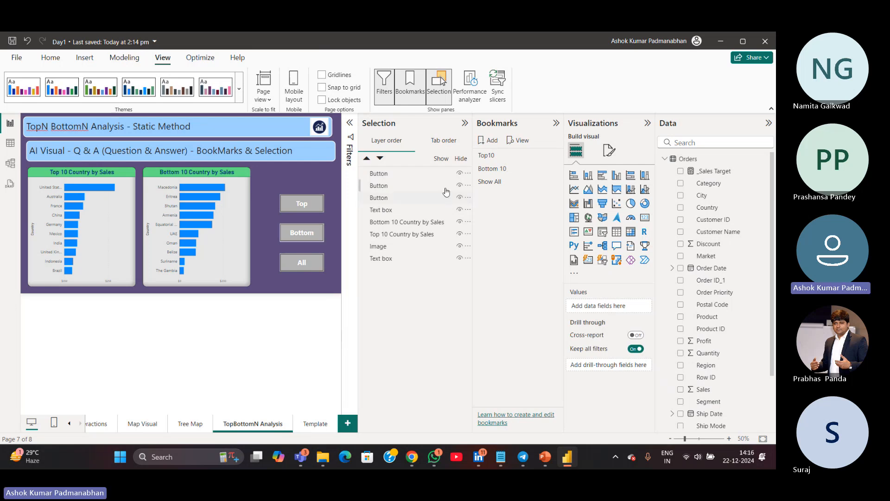
left_click(310, 207, "ctrl")
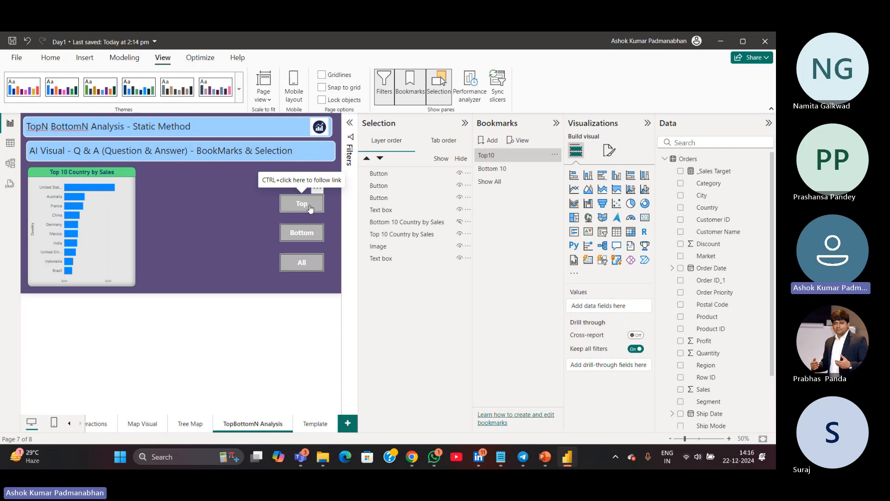
left_click(297, 236, "ctrl")
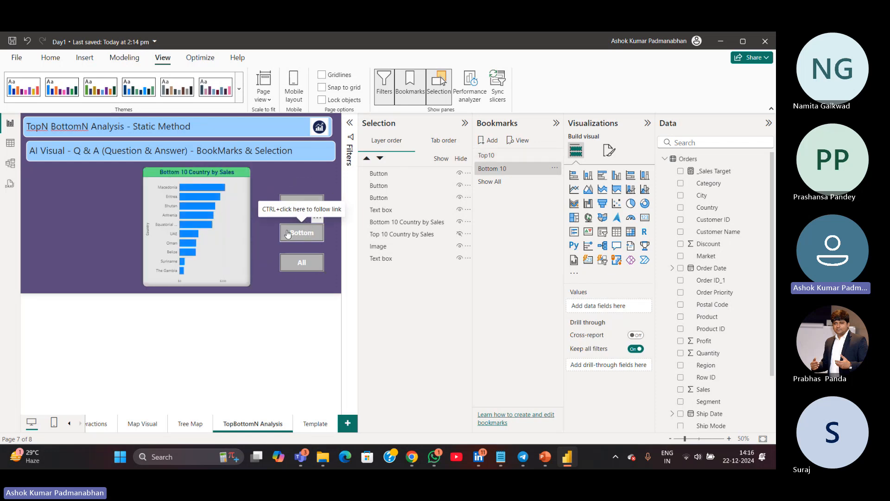
Turn on the All button's action and set it to the Bookmark type linked to the Show All bookmark
left_click(302, 262)
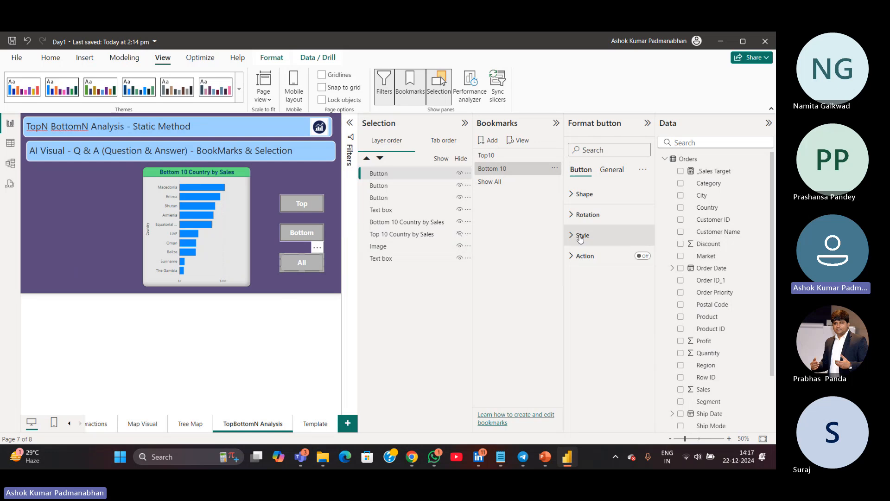
left_click(584, 255)
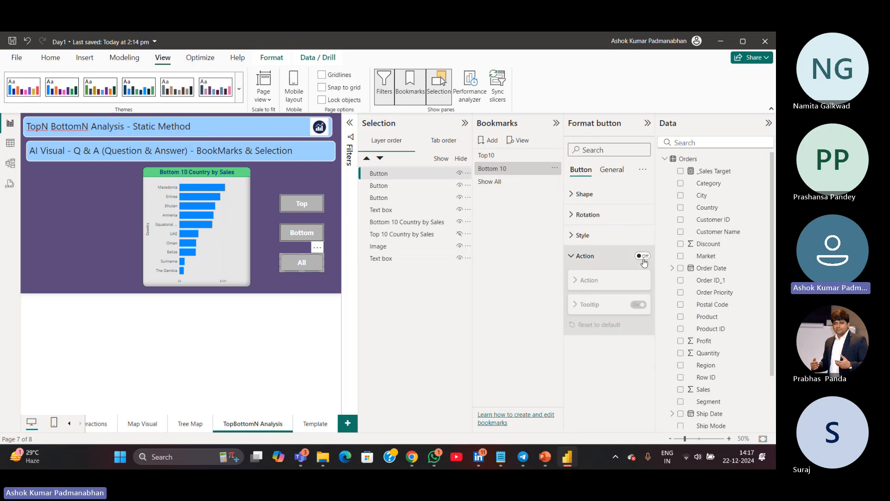
left_click(642, 256)
left_click(598, 279)
left_click(587, 306)
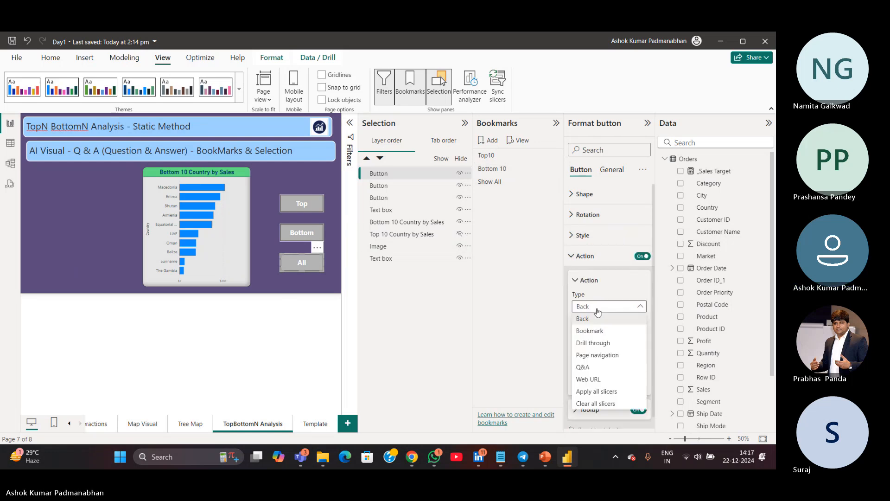
left_click(601, 328)
left_click(601, 332)
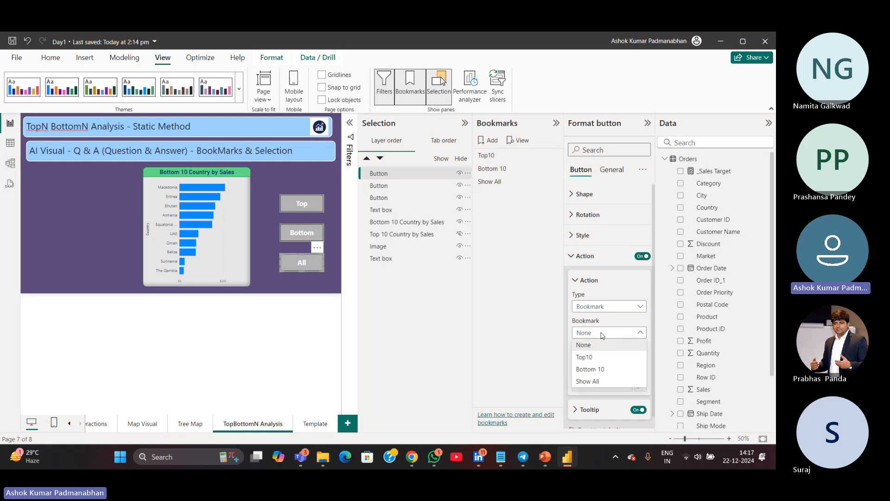
left_click(595, 382)
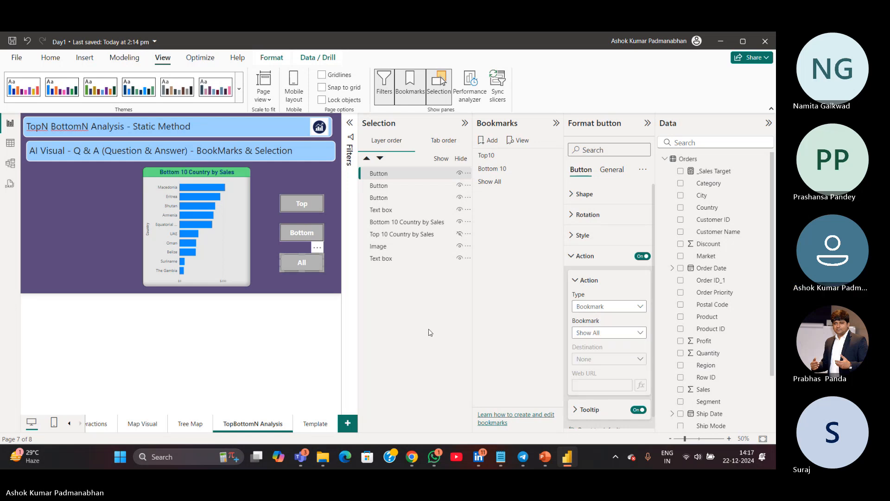
Test the All and Top buttons to switch between the chart views
left_click(310, 269, "ctrl")
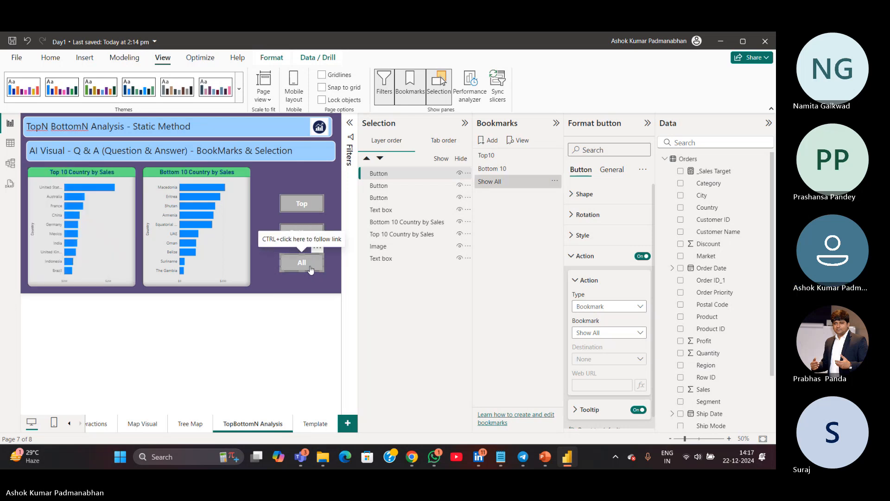
left_click(311, 207, "ctrl")
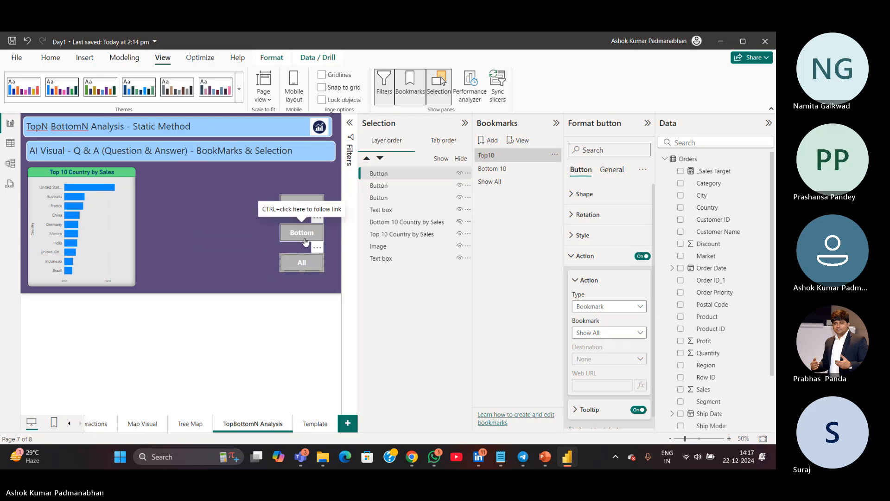
left_click(301, 261, "ctrl")
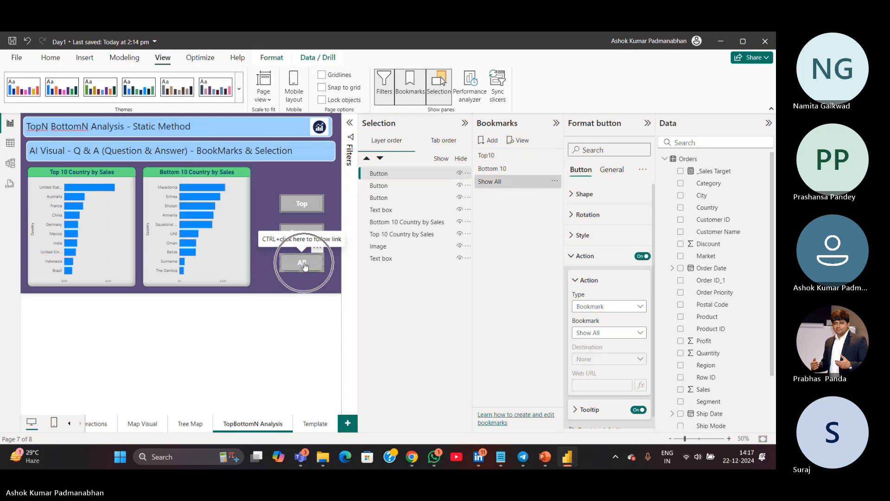
left_click(305, 319)
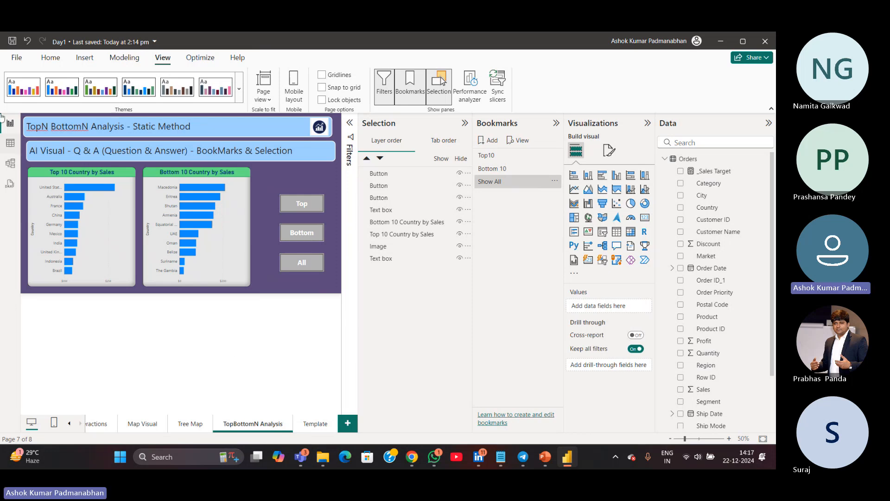
left_click(13, 43)
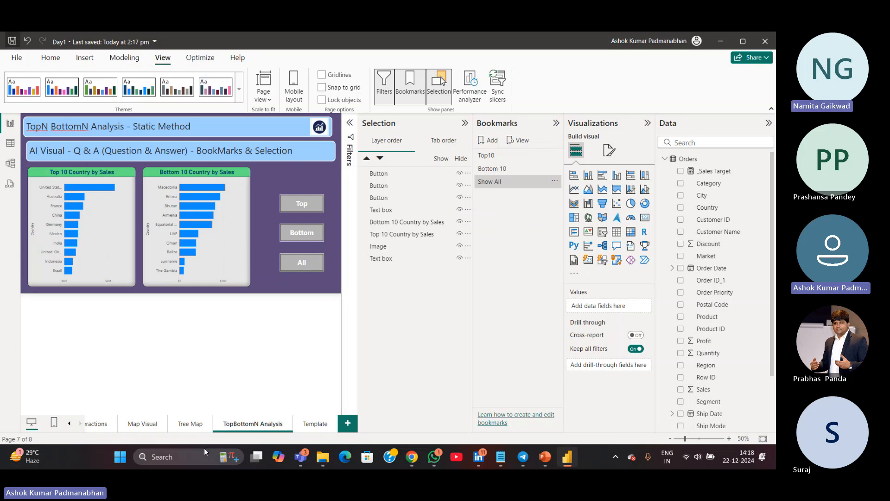
mouse_move(303, 462)
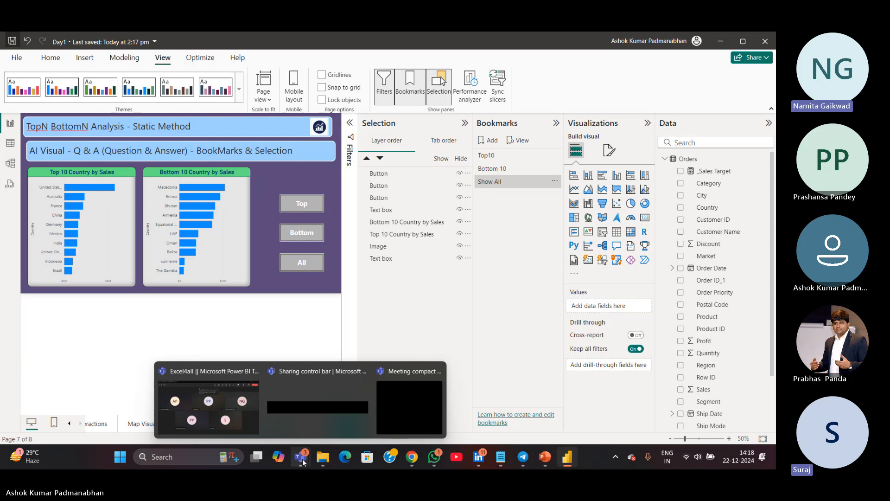
left_click(319, 211)
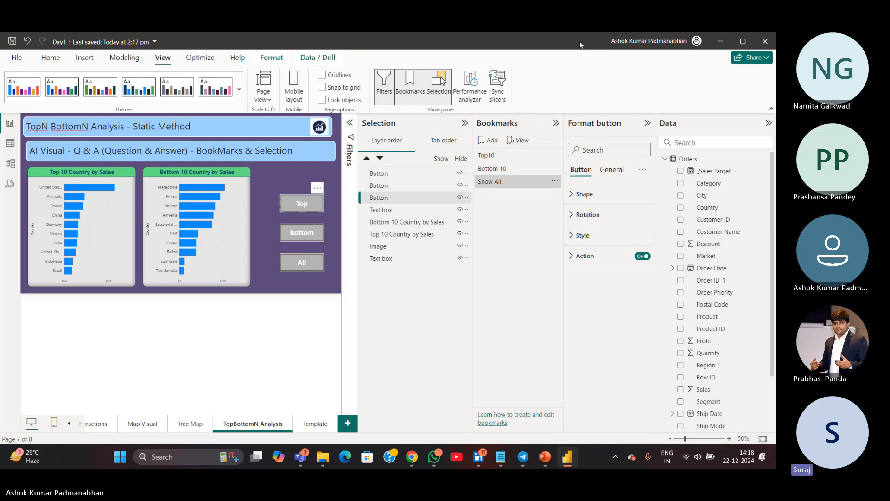
left_click(414, 101)
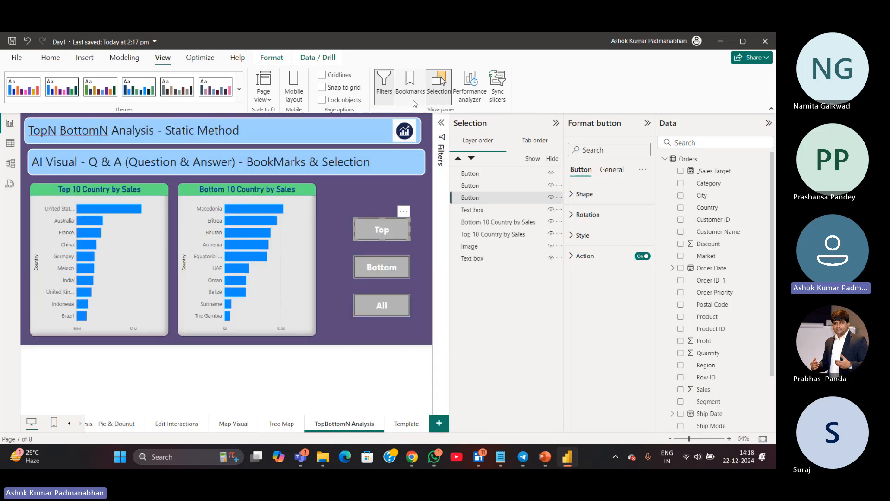
left_click(415, 103)
left_click(440, 103)
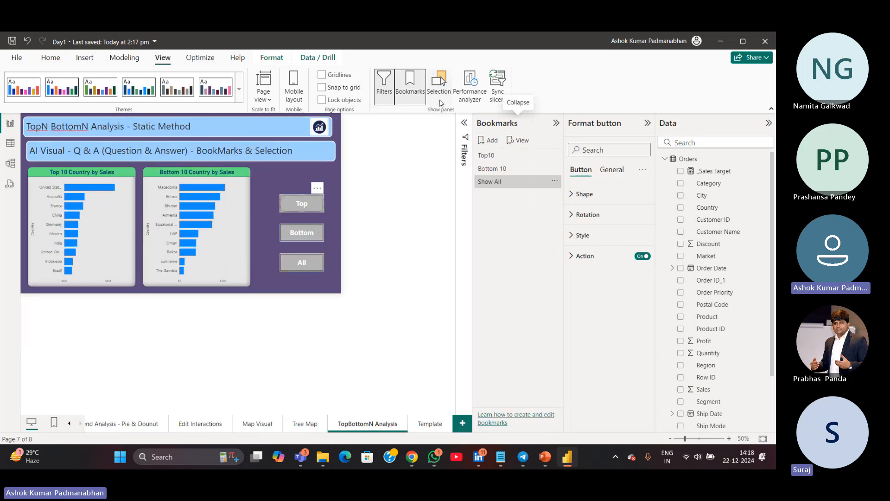
left_click(440, 99)
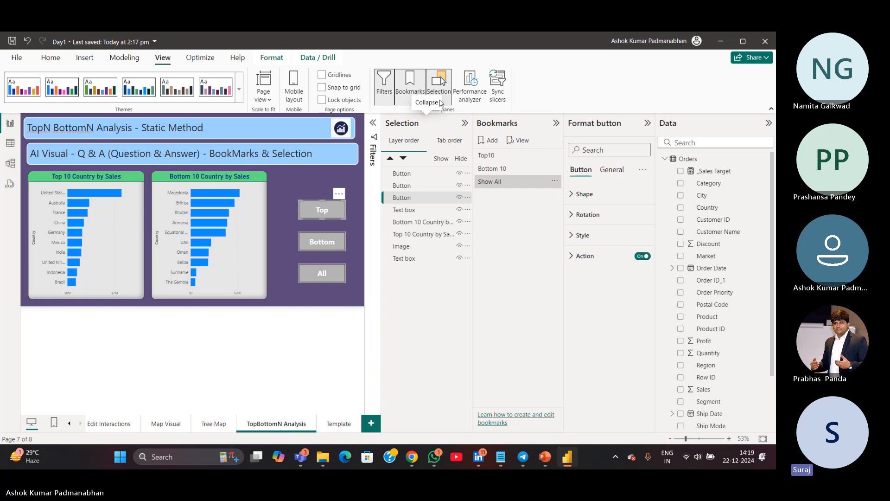
left_click(410, 81)
left_click(439, 80)
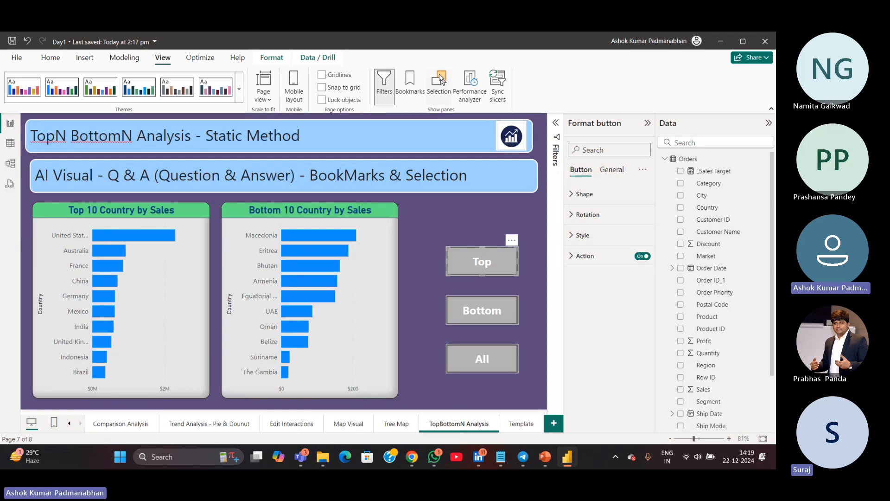
left_click(410, 81)
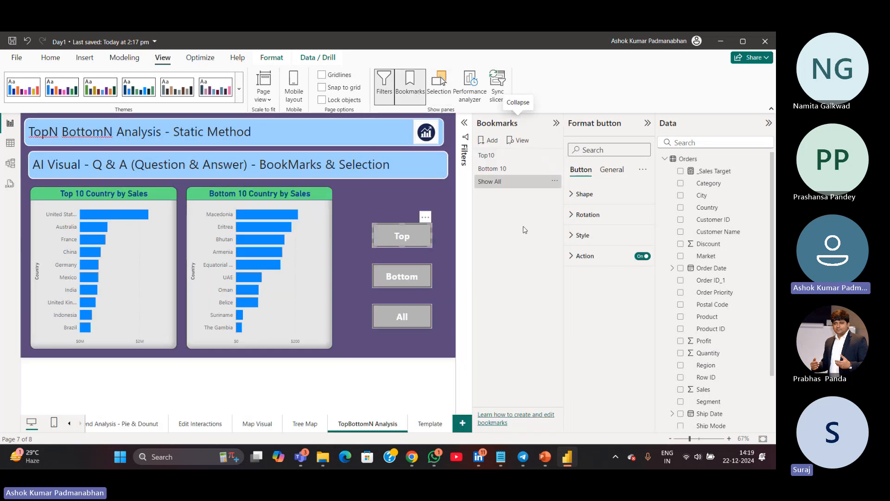
left_click(445, 90)
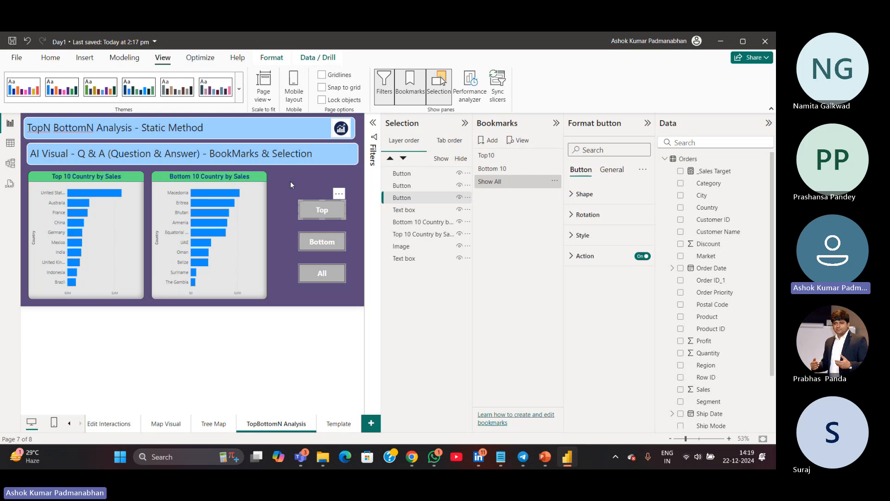
left_click_drag(290, 181, 354, 293)
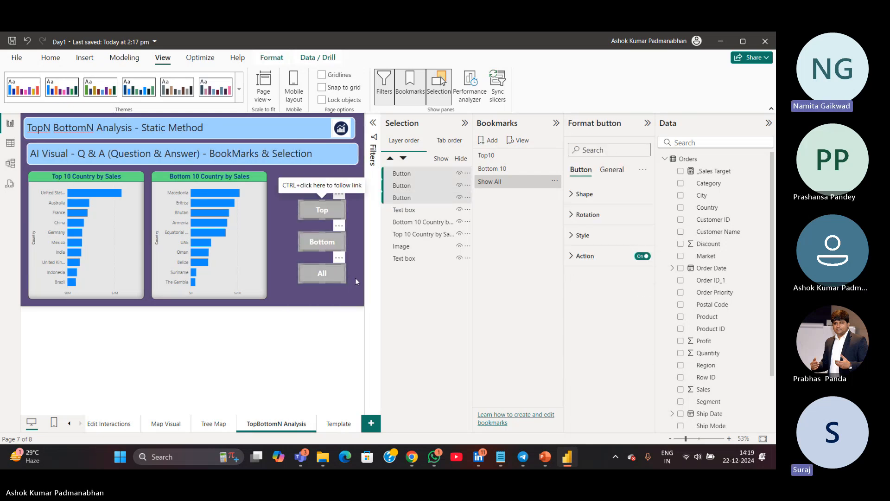
left_click(355, 277)
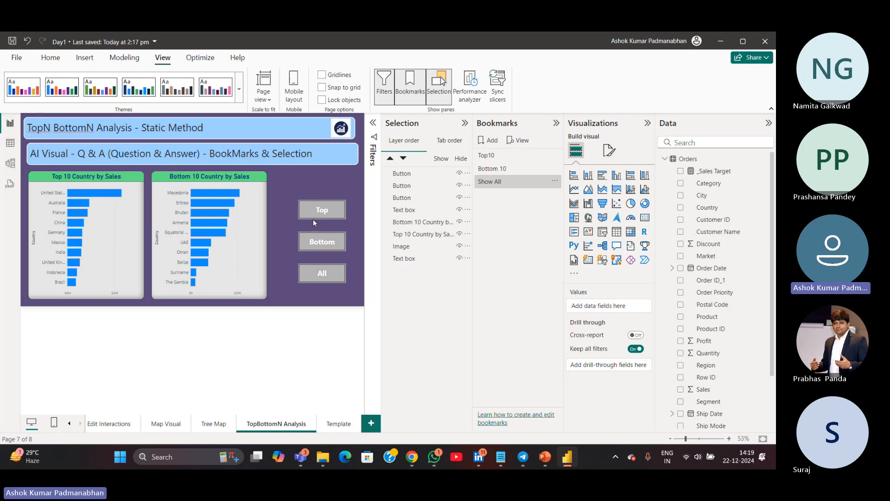
left_click(318, 272)
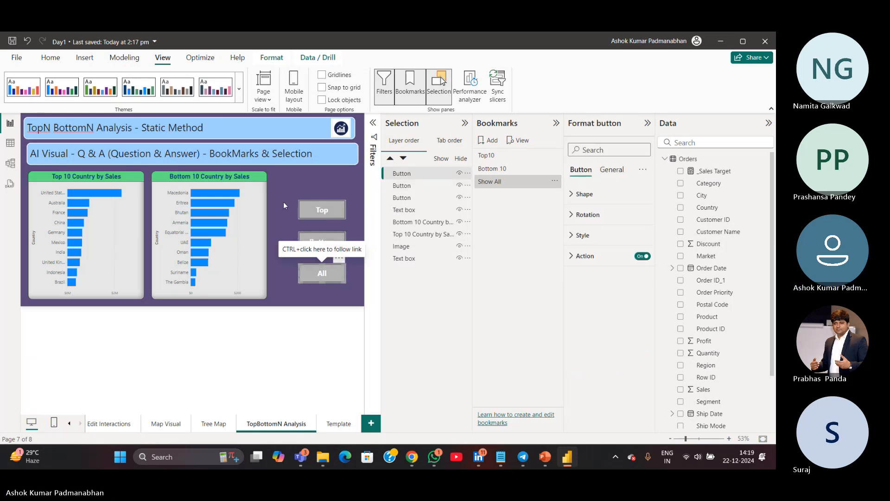
left_click_drag(279, 178, 355, 290)
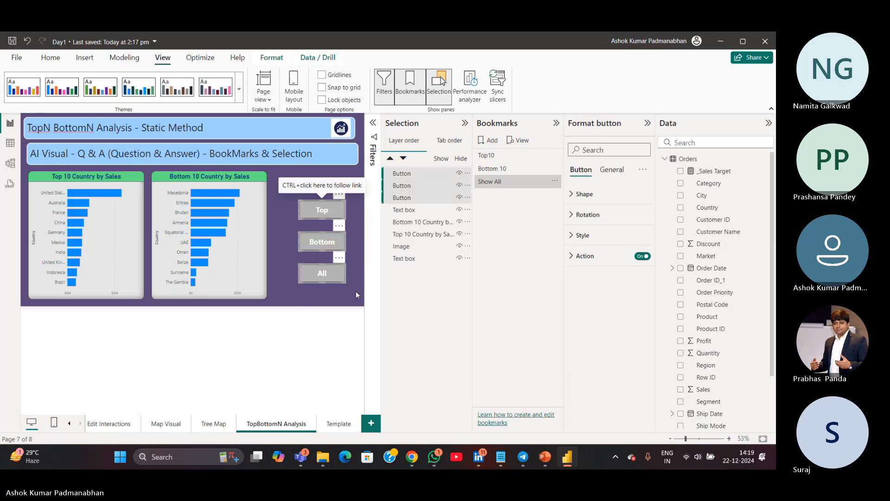
left_click(355, 291)
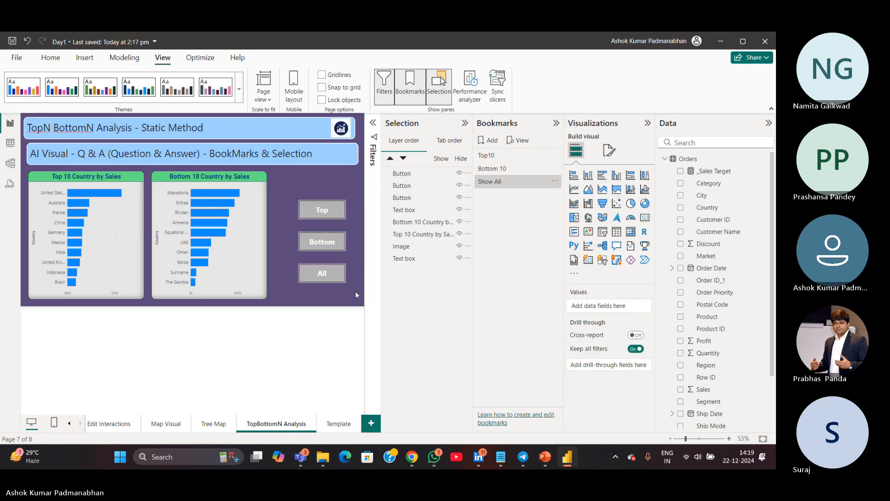
left_click(84, 57)
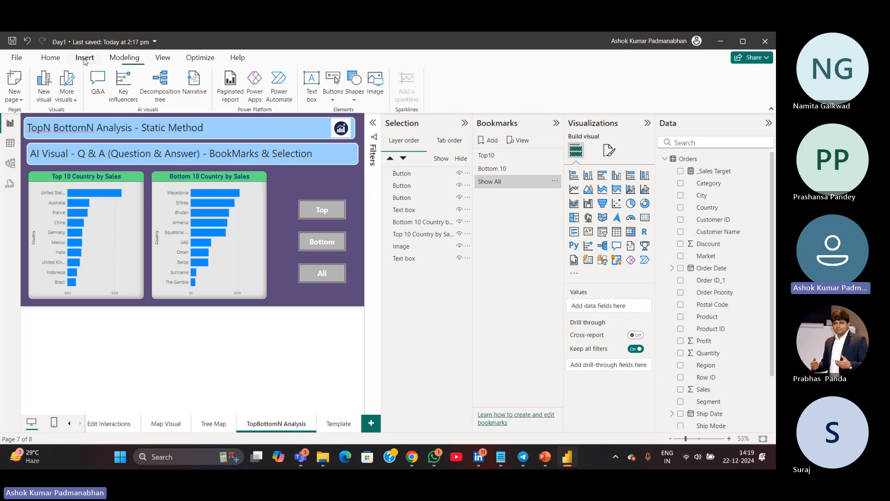
left_click(333, 90)
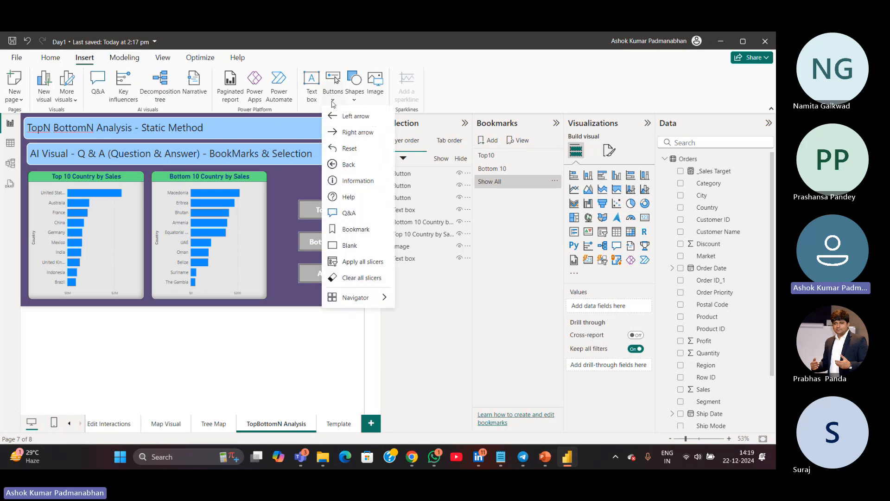
left_click(348, 246)
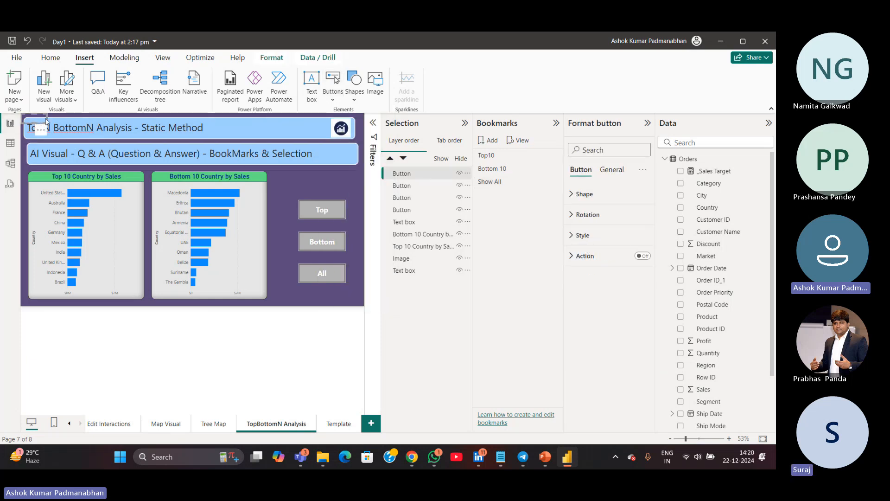
left_click_drag(42, 125, 286, 260)
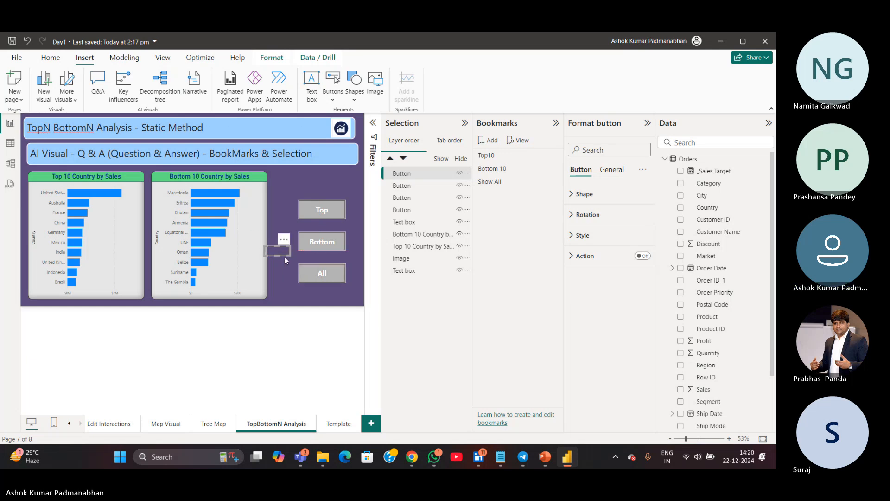
key("Delete")
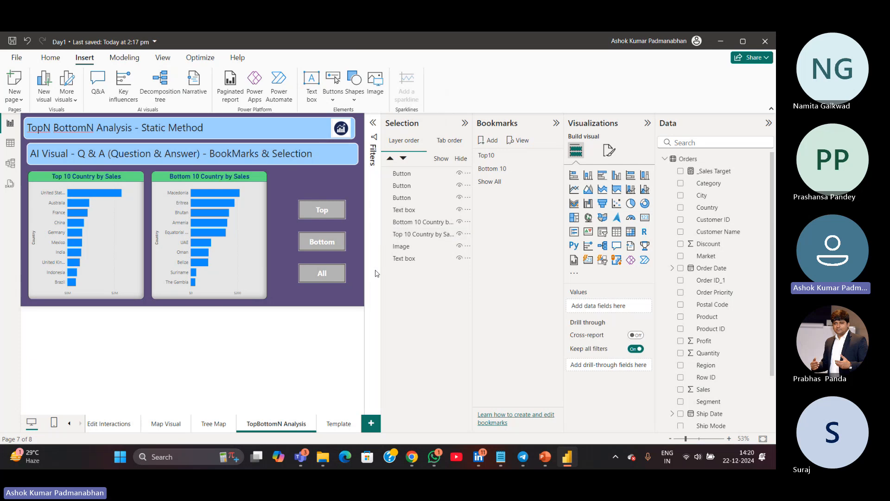
Toggle the Bottom 10 Country by Sales chart's visibility off and on in the Selection pane
left_click(460, 223)
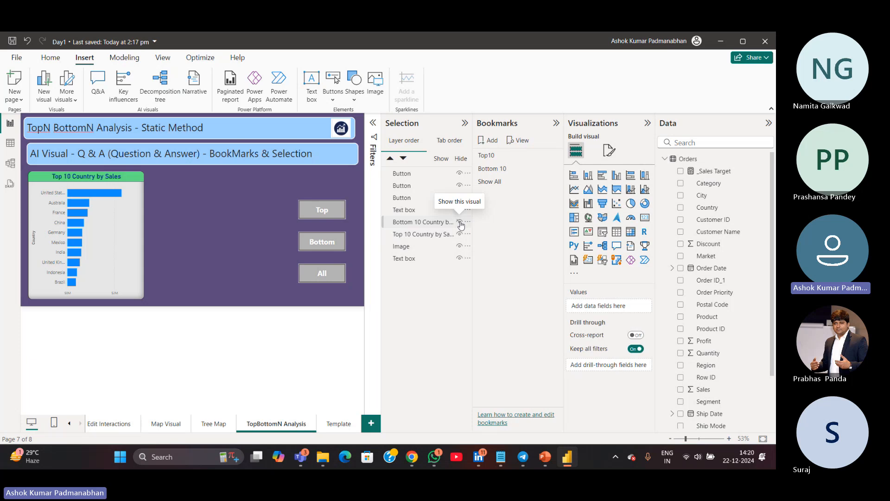
left_click(460, 222)
left_click(459, 222)
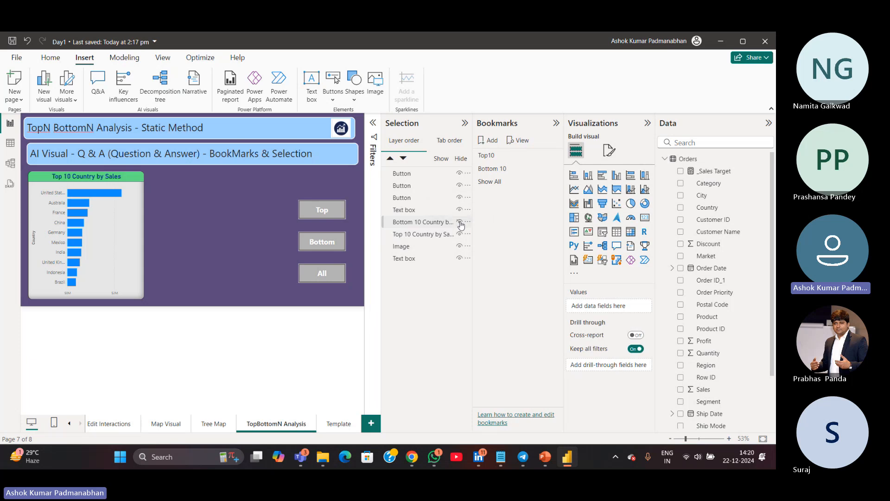
left_click(459, 222)
left_click(459, 222)
left_click(460, 223)
left_click(459, 222)
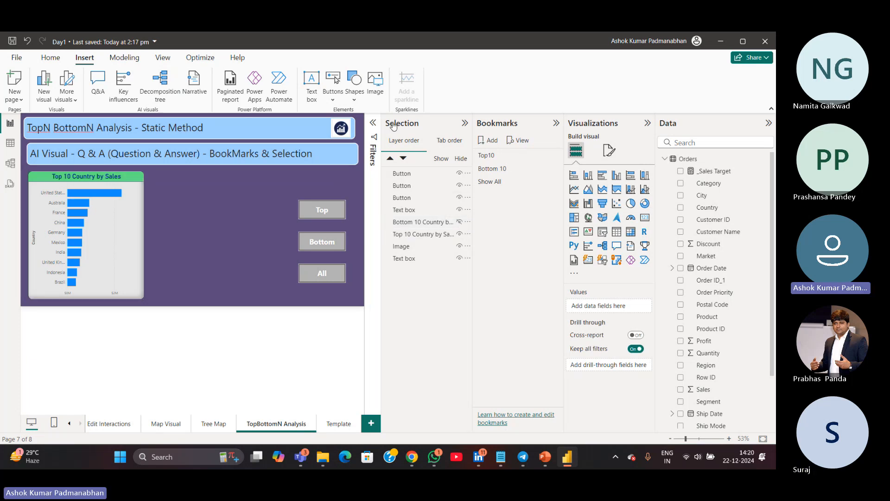
left_click(459, 222)
left_click(459, 222)
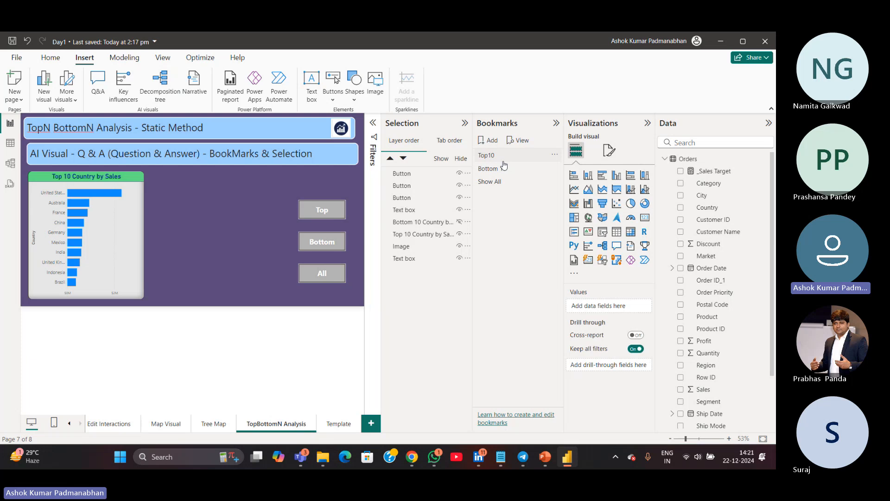
type("10")
key("Return")
left_click(459, 223)
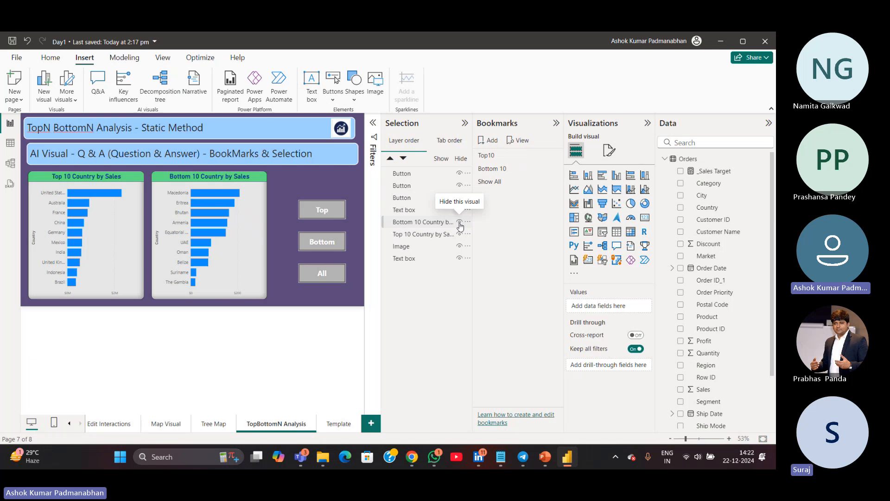
Hide the Top 10 Country by Sales chart in the Selection pane
left_click(460, 234)
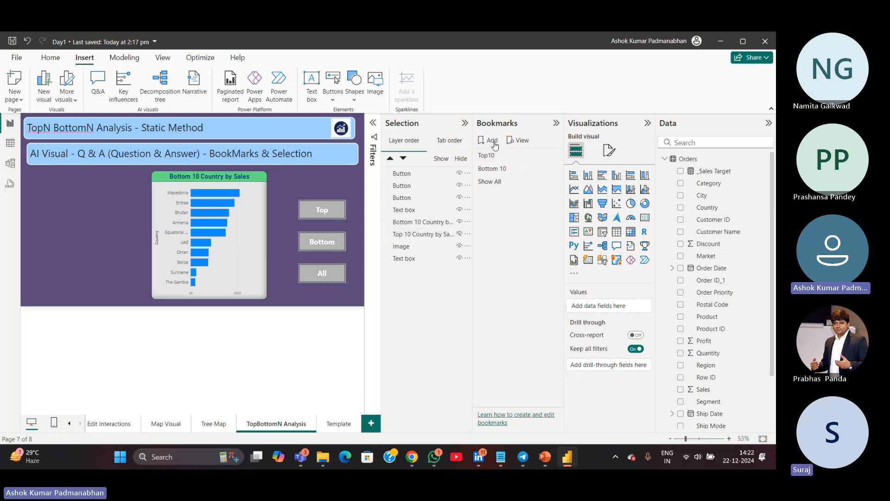
key("ctrl")
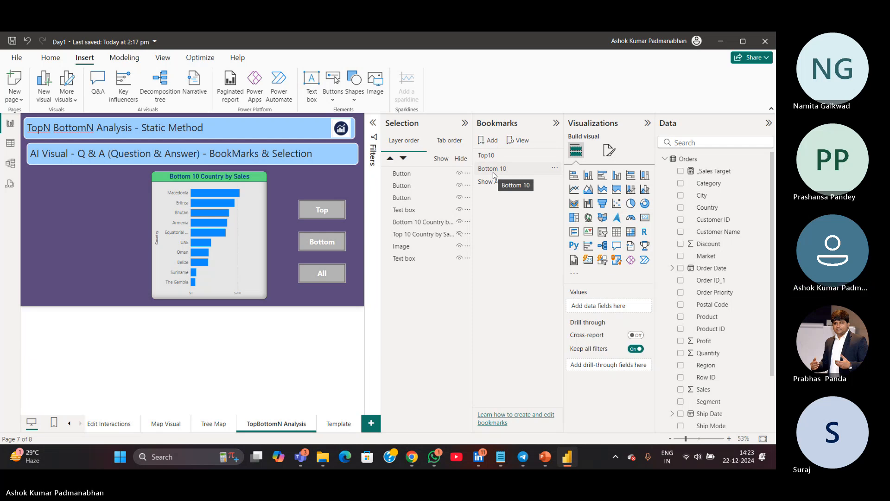
Update the Bottom 10 bookmark to capture the current chart visibility
left_click(555, 168)
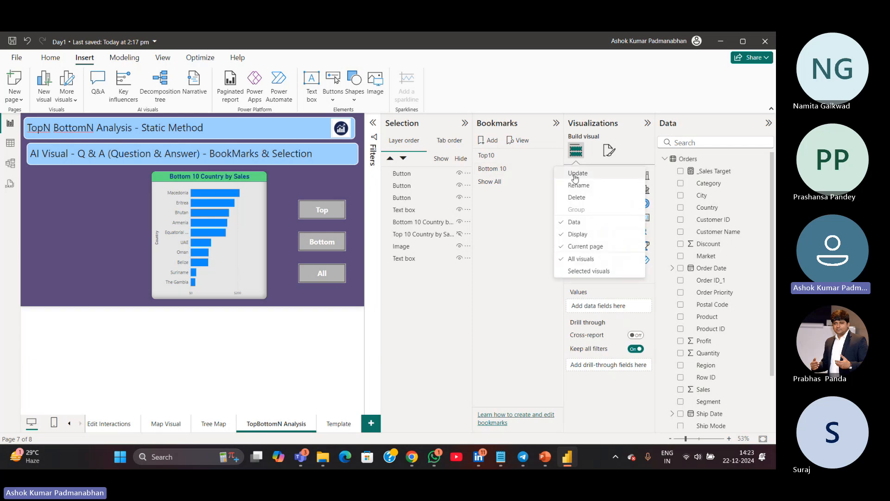
left_click(503, 202)
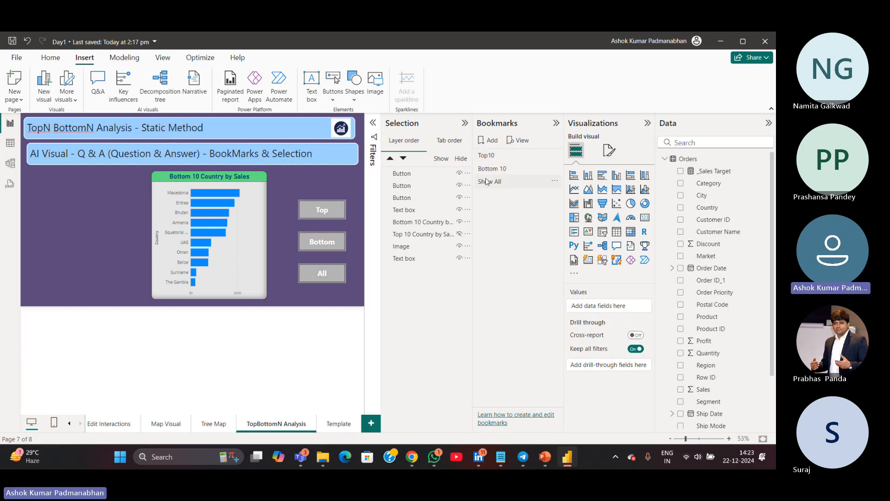
Apply the Top10, Bottom 10 and Show All bookmarks in turn to check each view
left_click(507, 160)
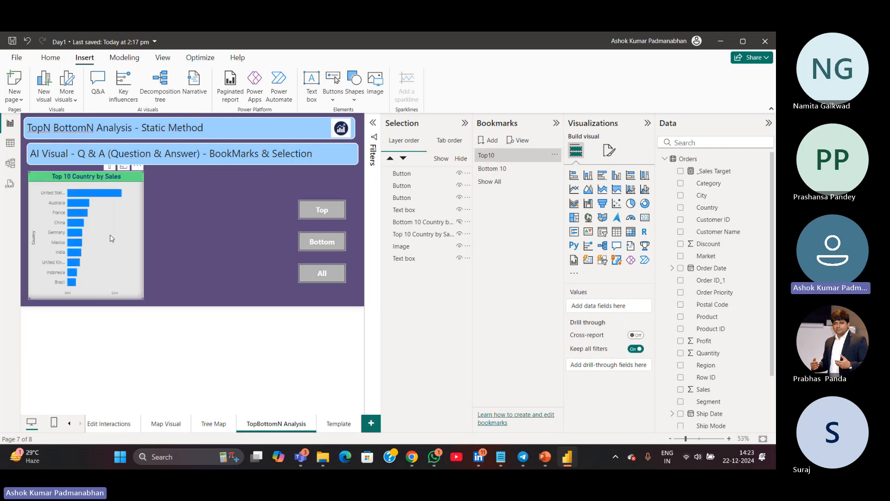
left_click(491, 171)
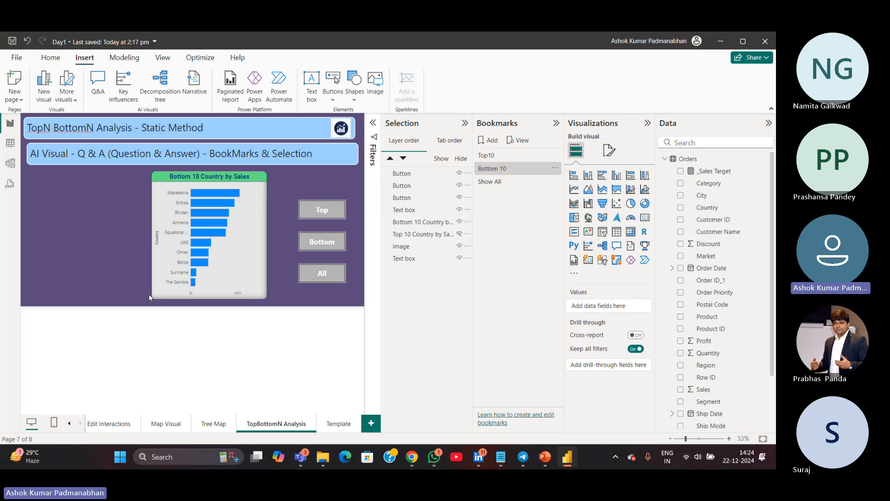
left_click(459, 237)
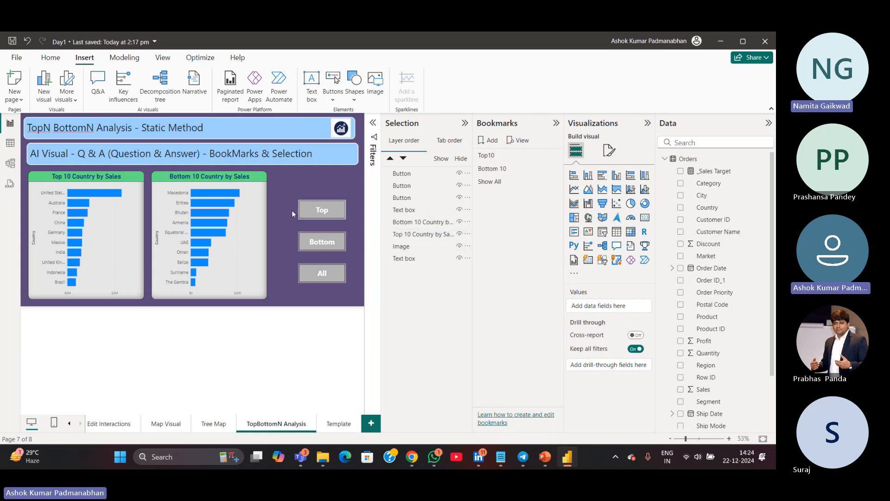
Inspect the bookmark actions assigned to the Top and Bottom buttons
left_click(304, 212)
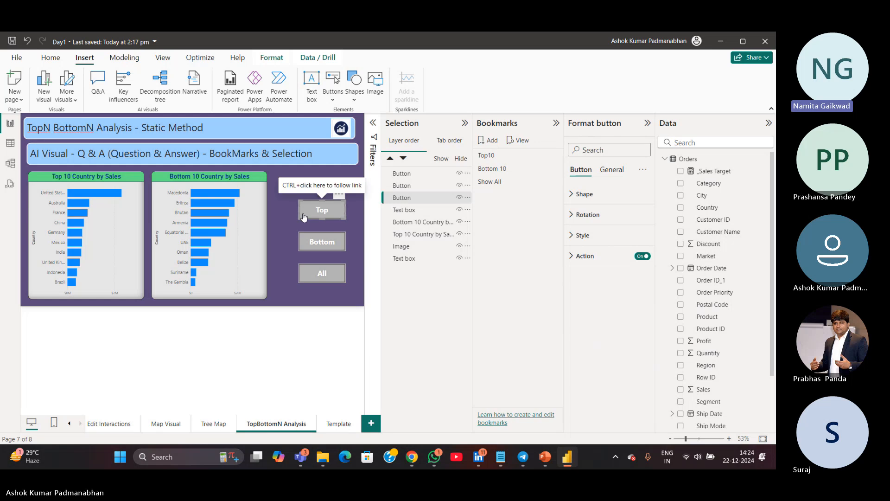
left_click(572, 258)
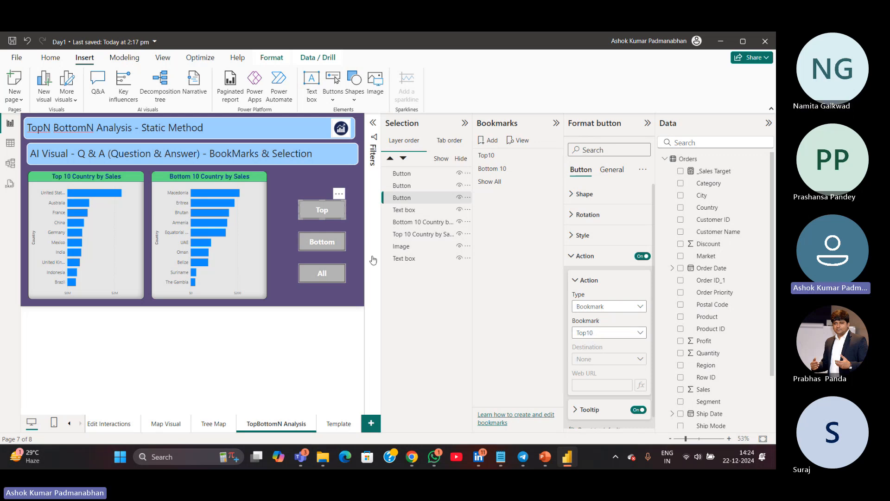
left_click(343, 254)
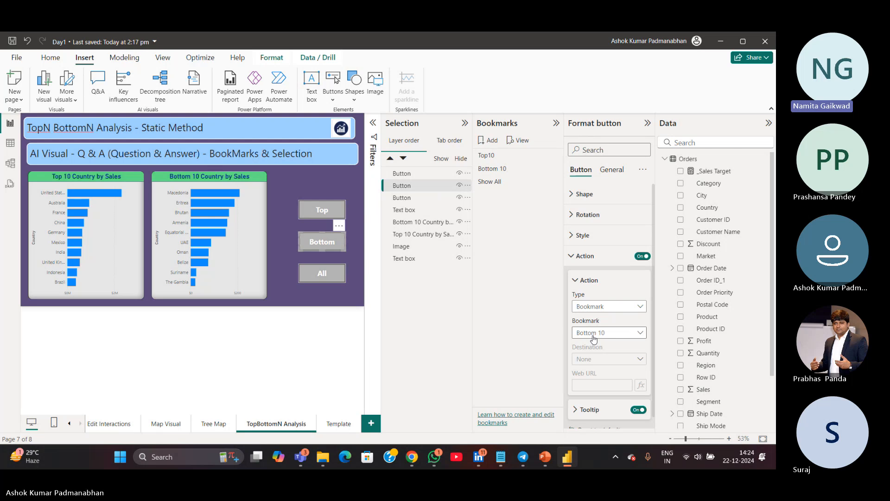
Test the Top, Bottom and All buttons to switch chart views, and save the report
left_click(315, 211, "ctrl")
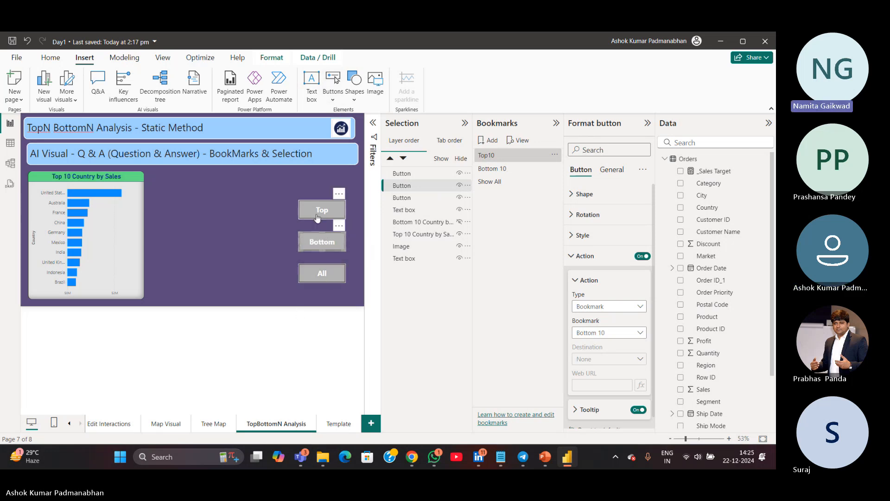
mouse_move(71, 206)
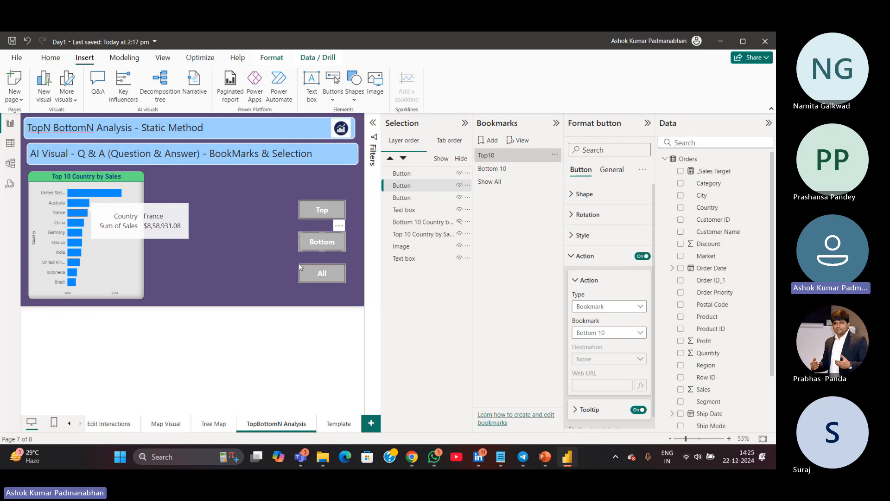
left_click(327, 244, "ctrl")
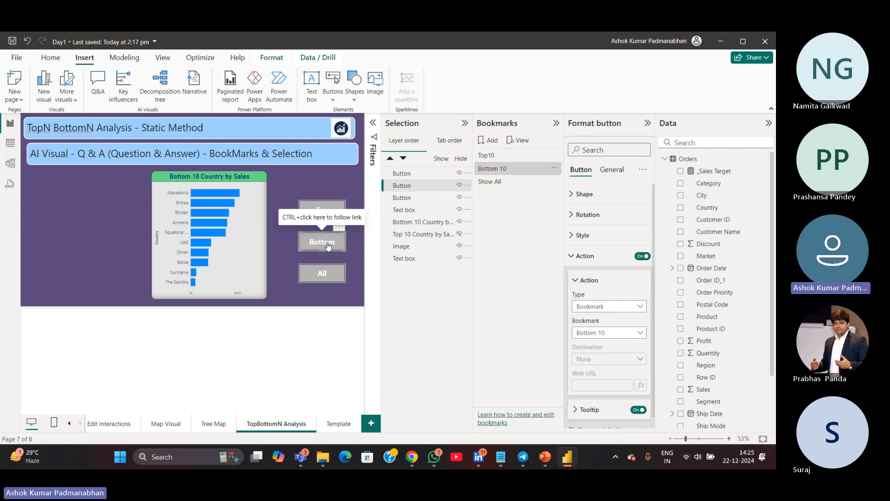
left_click(328, 276, "ctrl")
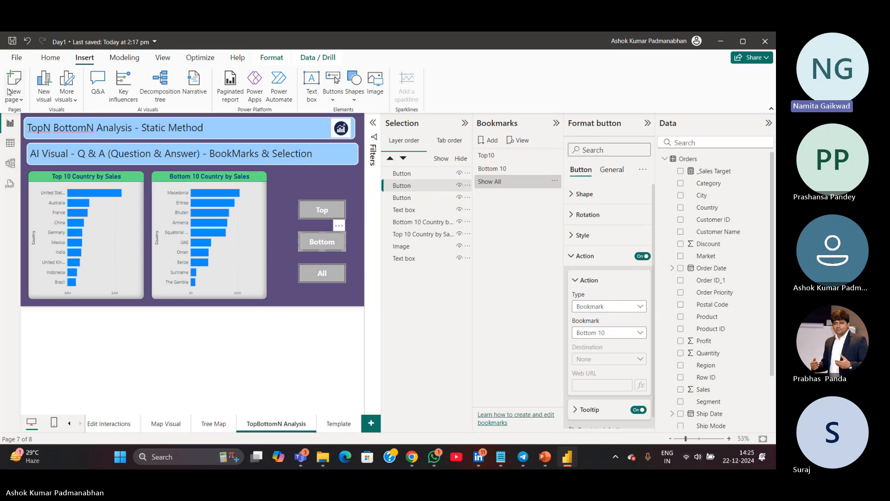
left_click(13, 41)
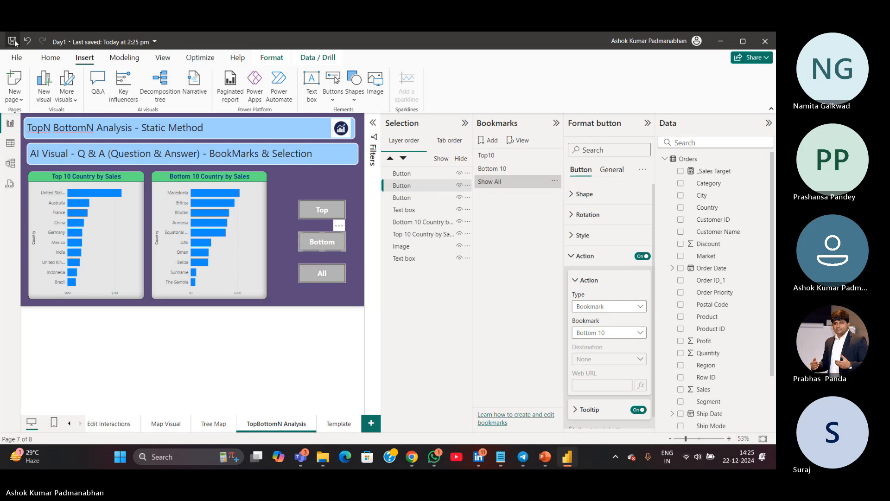
Stop screen sharing in Teams and switch to the Power BI report
mouse_move(300, 458)
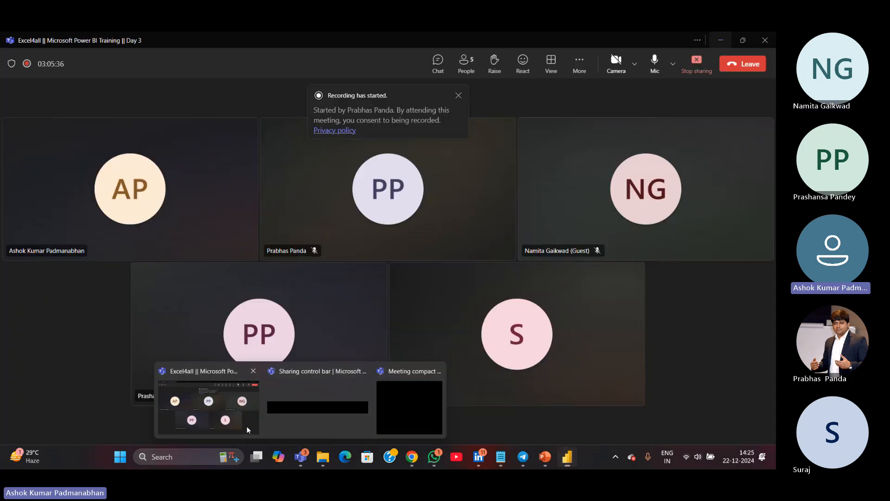
left_click(248, 427)
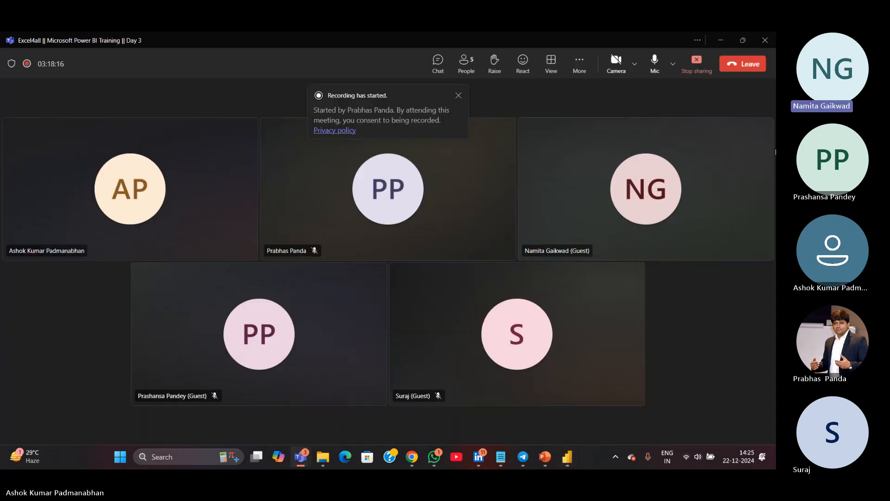
left_click(696, 67)
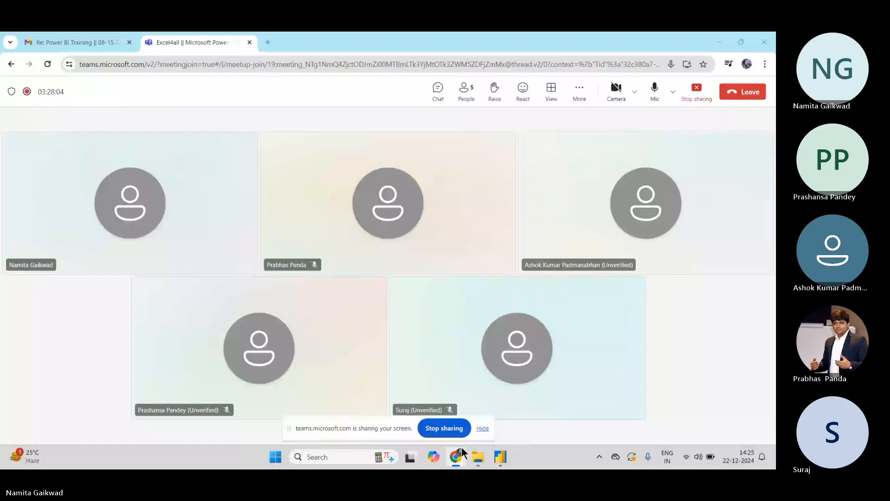
mouse_move(462, 447)
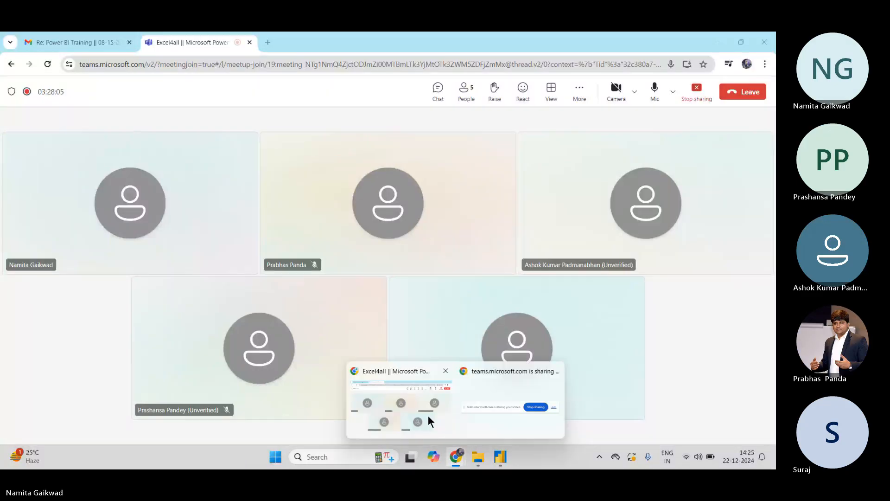
left_click(500, 454)
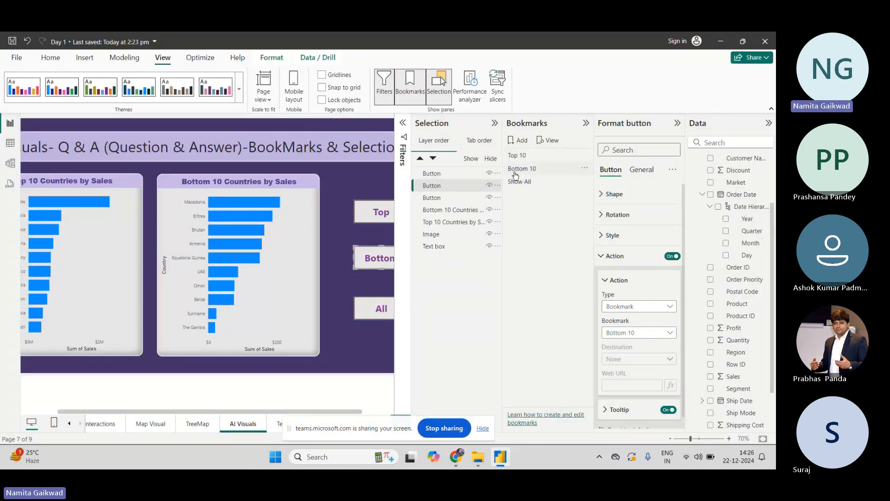
Inspect the bookmark actions of the three buttons and test the Top button
left_click(458, 175)
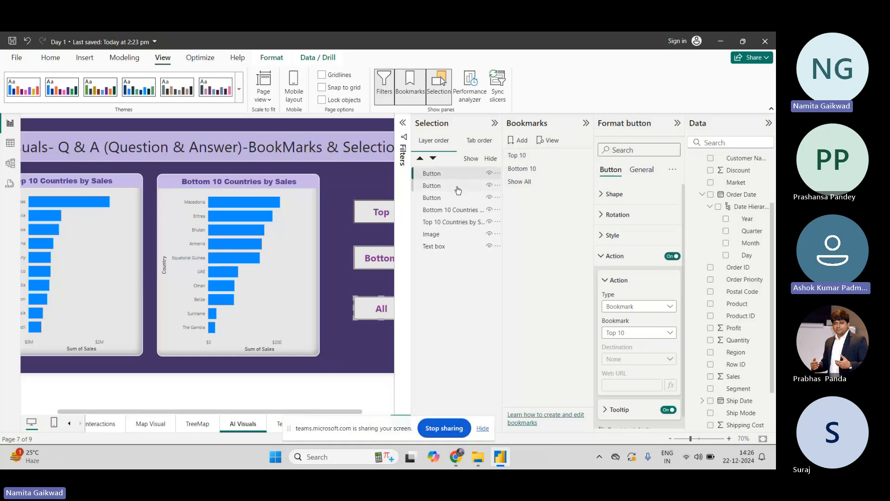
left_click(458, 188)
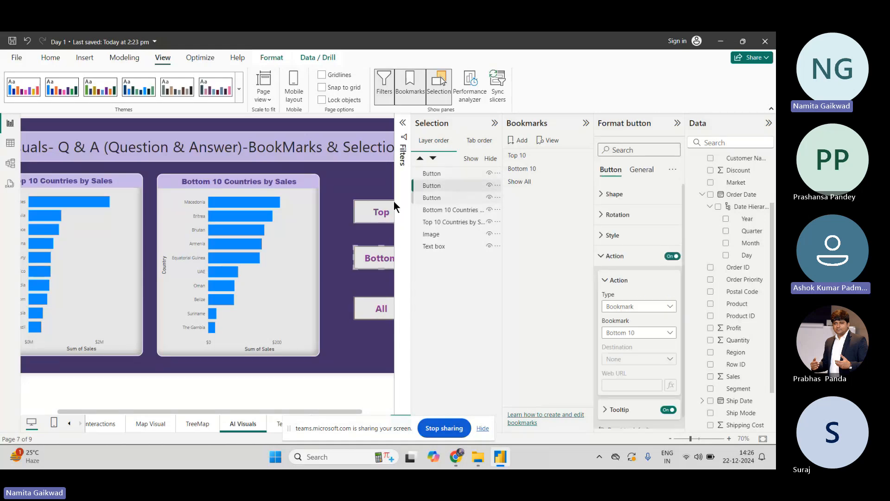
left_click(384, 211)
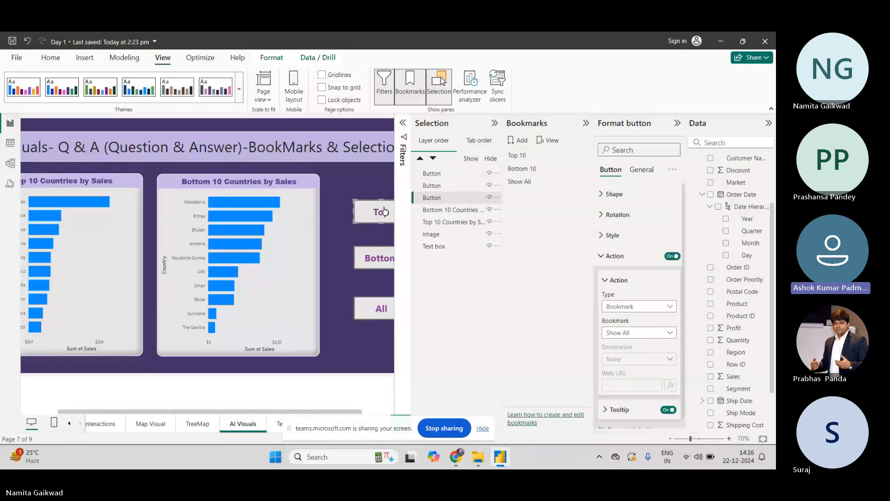
left_click(380, 190)
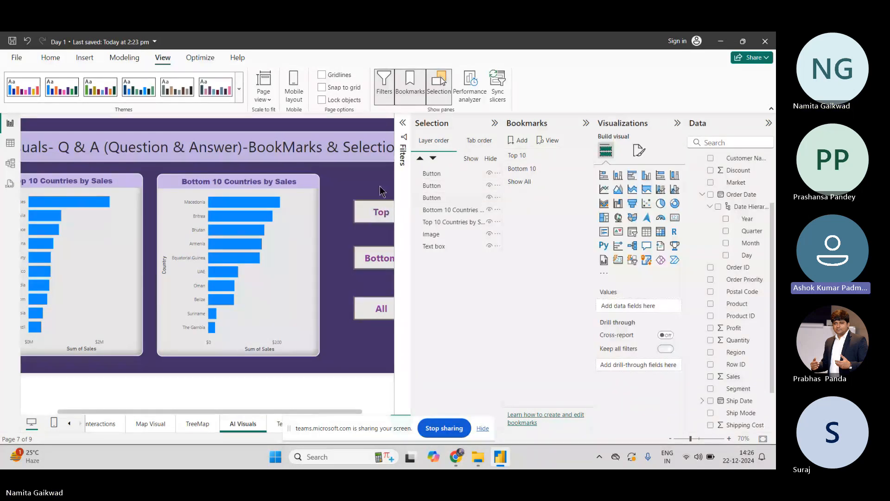
left_click(380, 213, "ctrl")
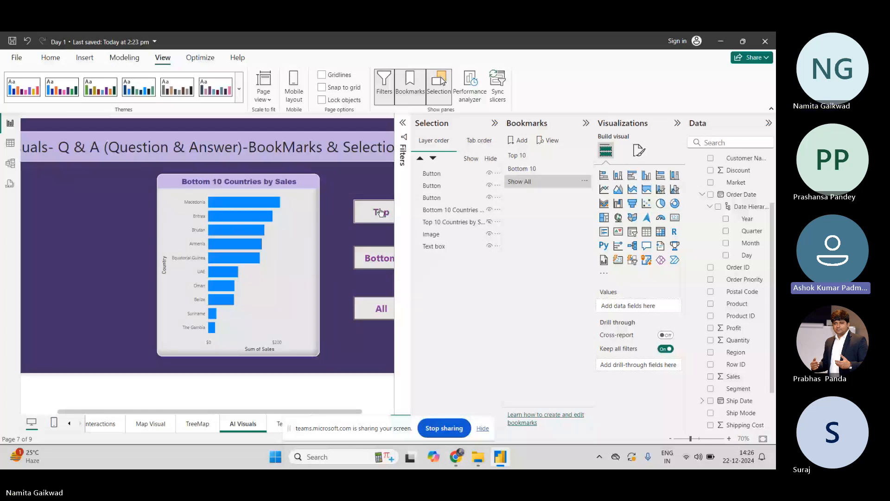
left_click(381, 212)
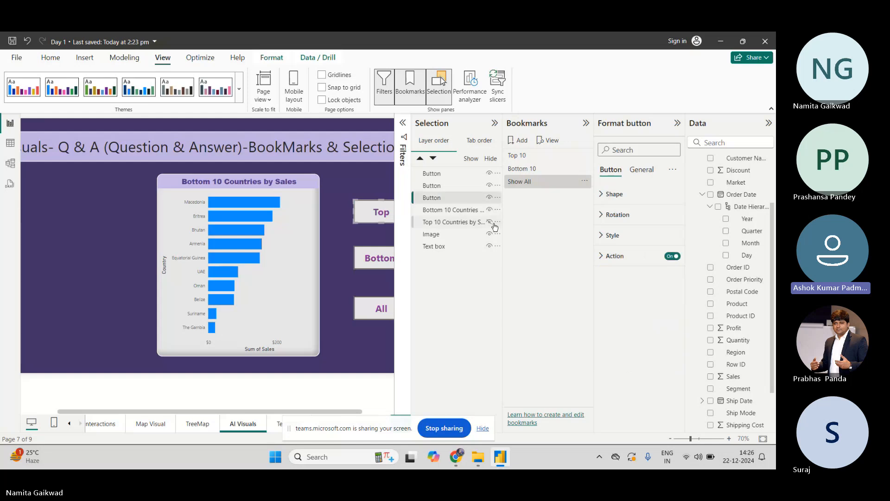
Toggle the Top 10 Countries by Sales chart's visibility and apply the Top 10 bookmark to compare views
left_click(489, 222)
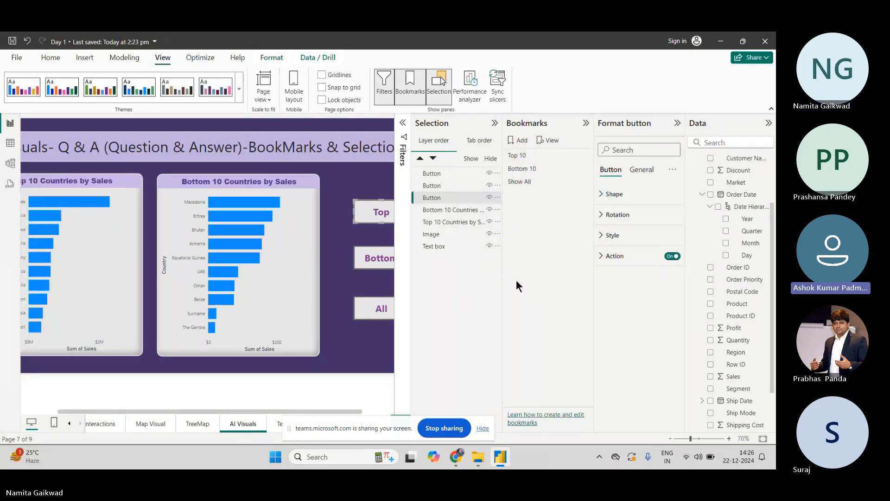
left_click(516, 156)
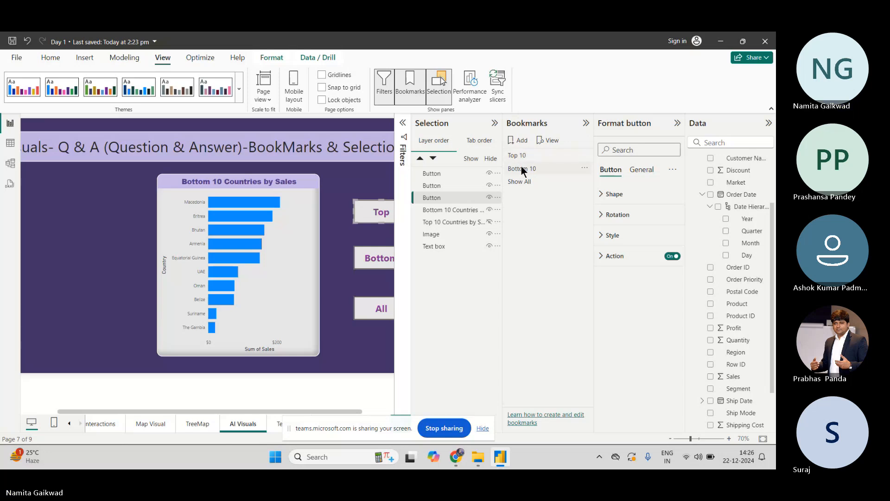
left_click(521, 157)
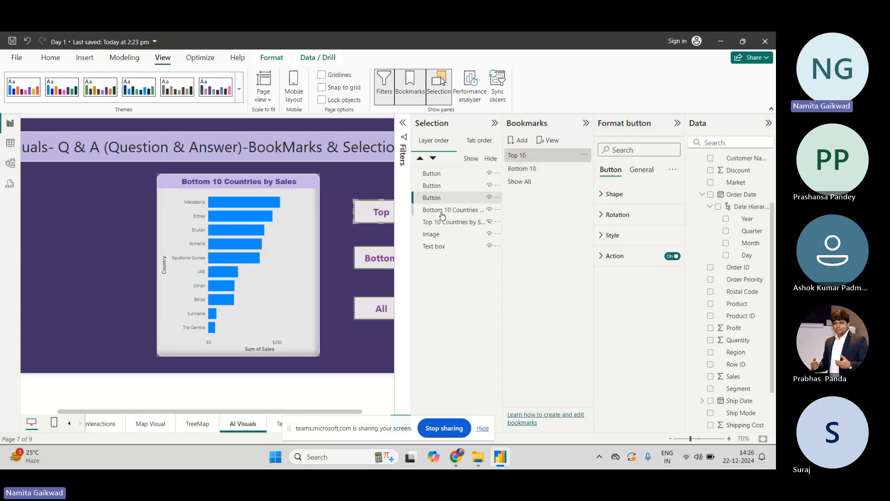
left_click(489, 222)
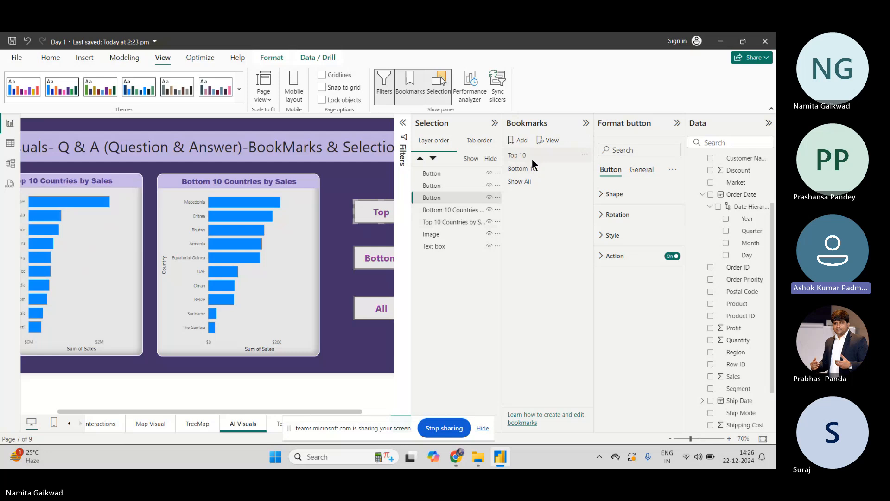
left_click(489, 222)
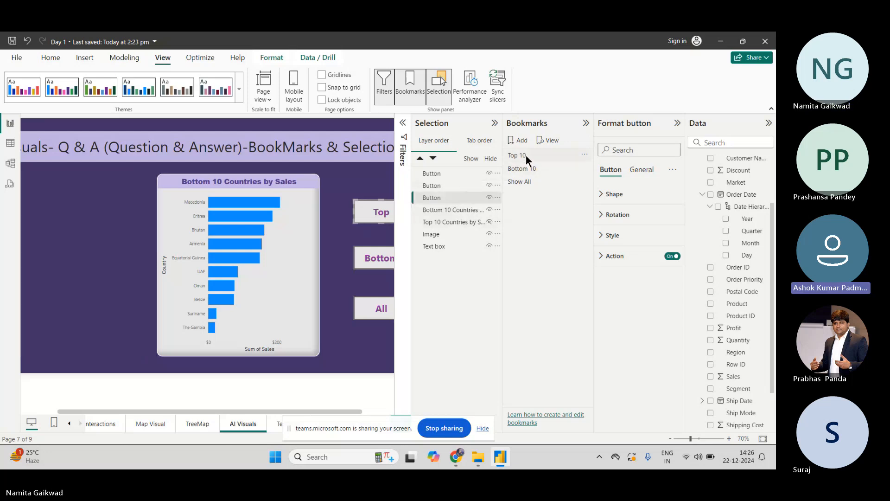
left_click(489, 222)
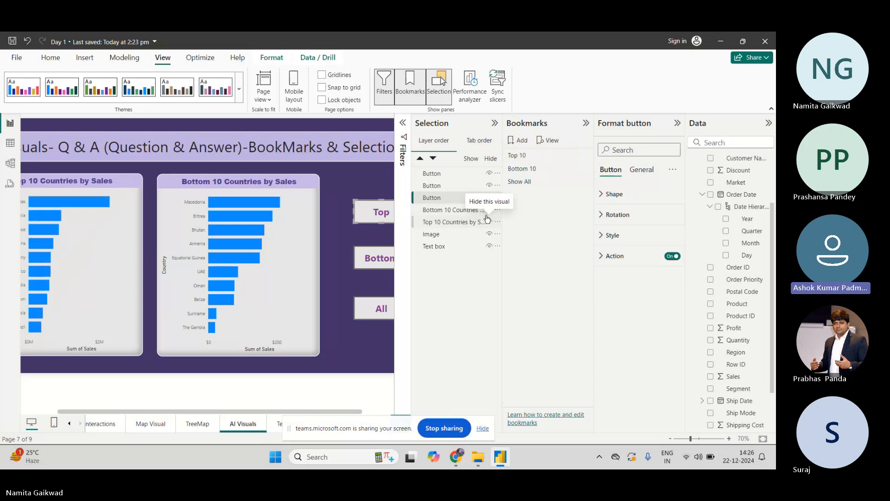
left_click(519, 155)
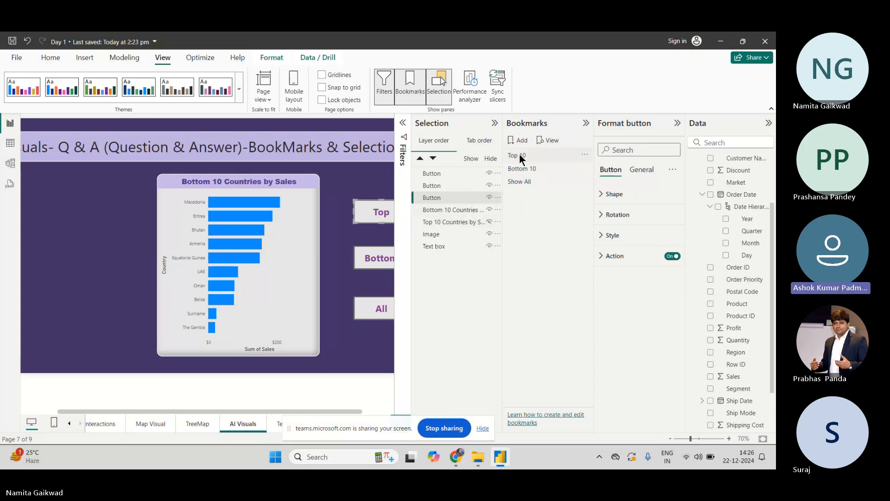
left_click(489, 221)
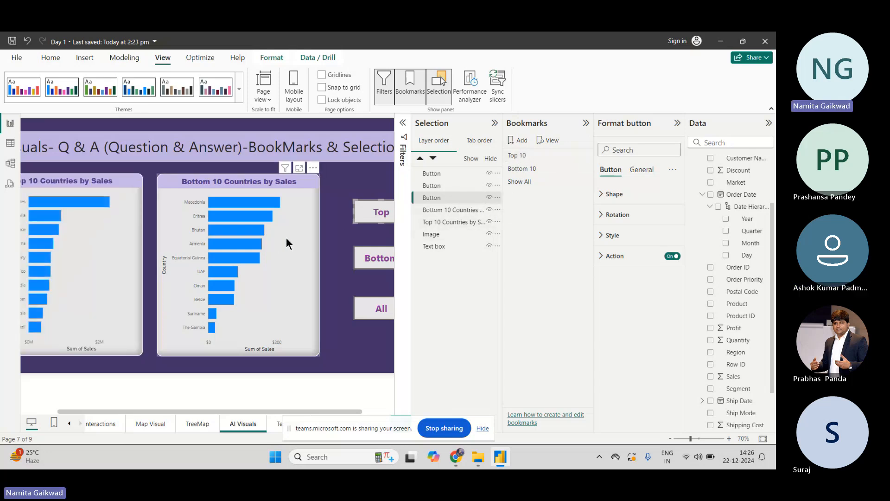
Make only the Top 10 Countries by Sales chart visible by hiding the Bottom 10 Countries chart
left_click(490, 210)
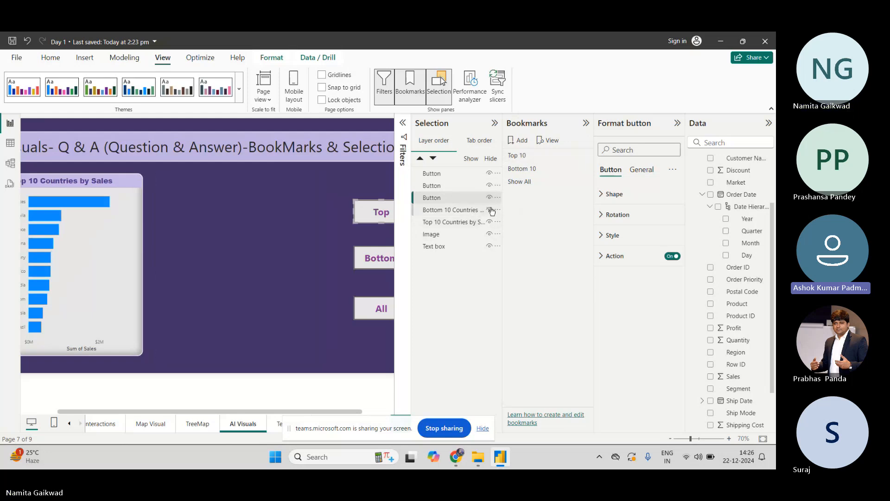
left_click(528, 154)
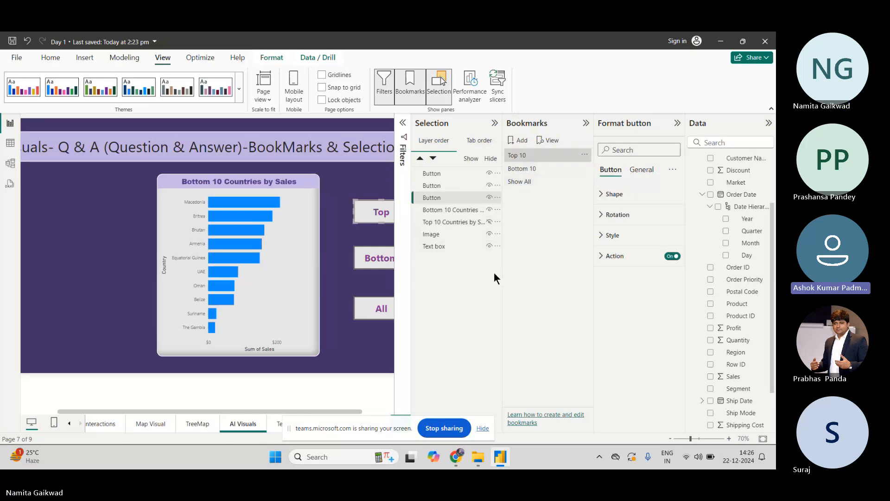
left_click(489, 222)
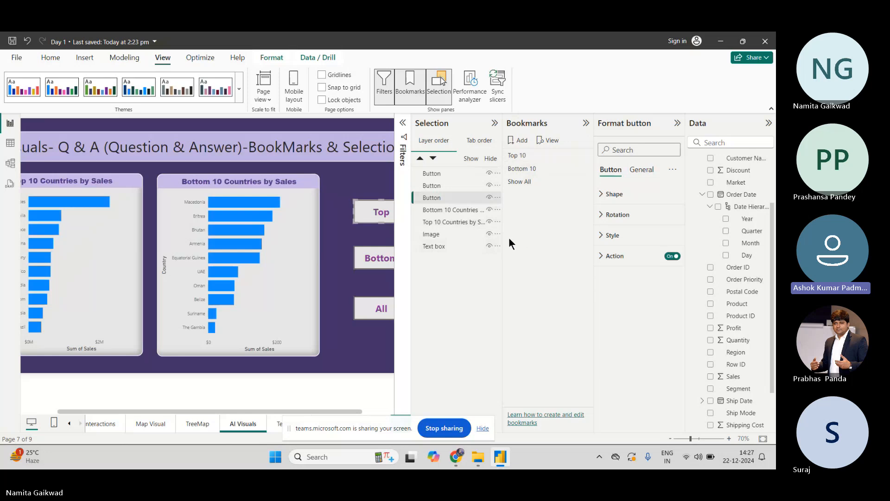
left_click(488, 210)
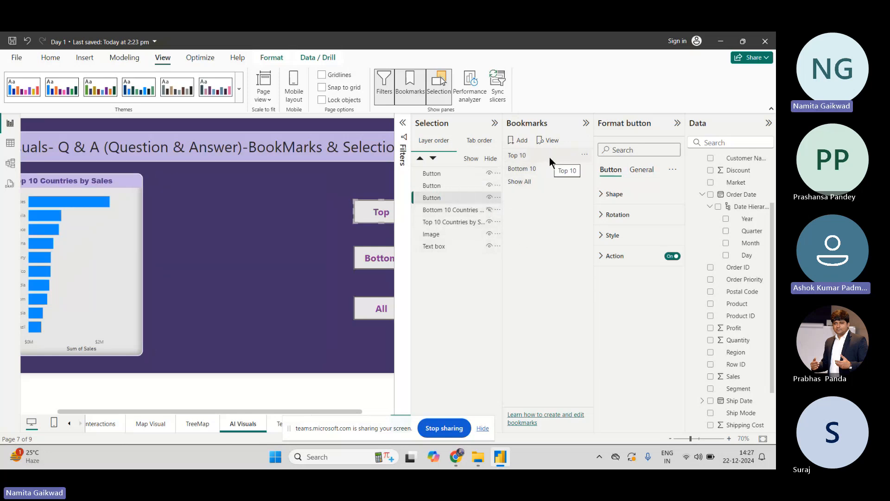
Update the Top 10 bookmark with the current view, and apply and update the Bottom 10 bookmark
left_click(584, 155)
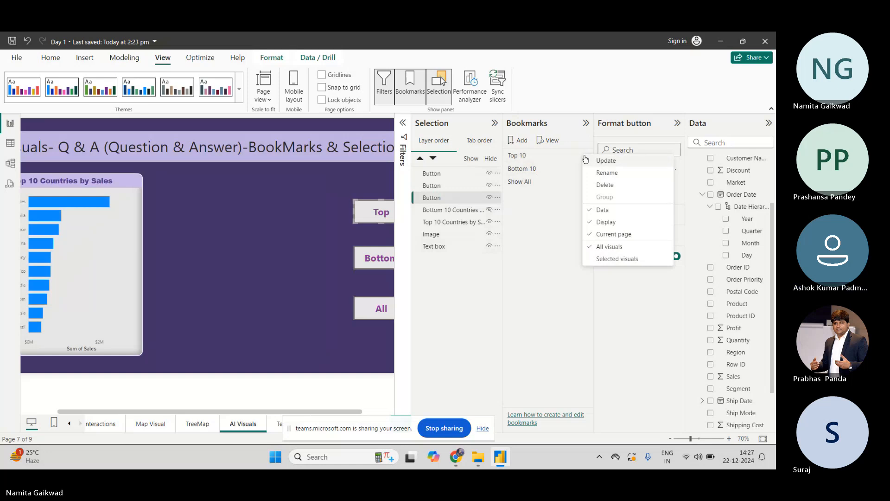
left_click(585, 160)
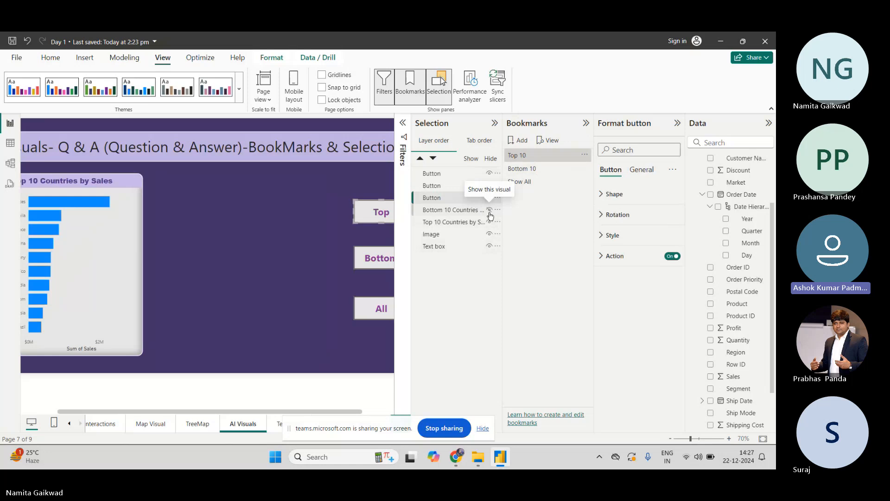
left_click(548, 172)
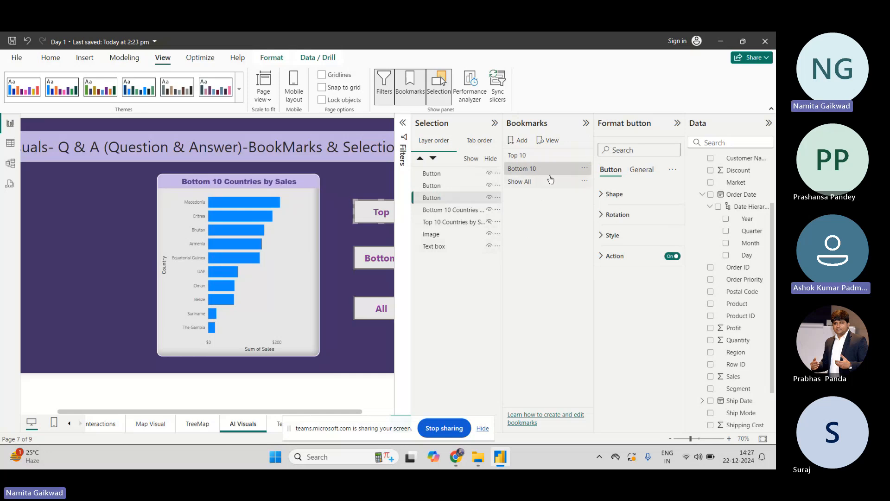
left_click(584, 168)
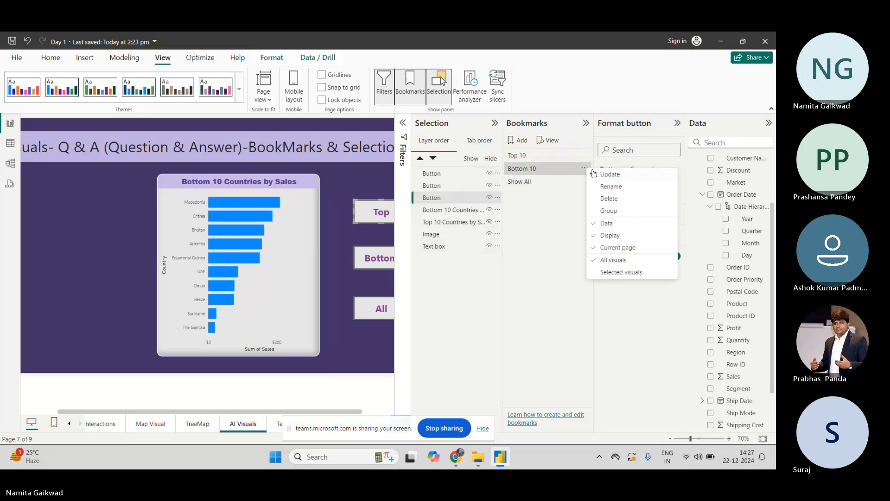
left_click(594, 174)
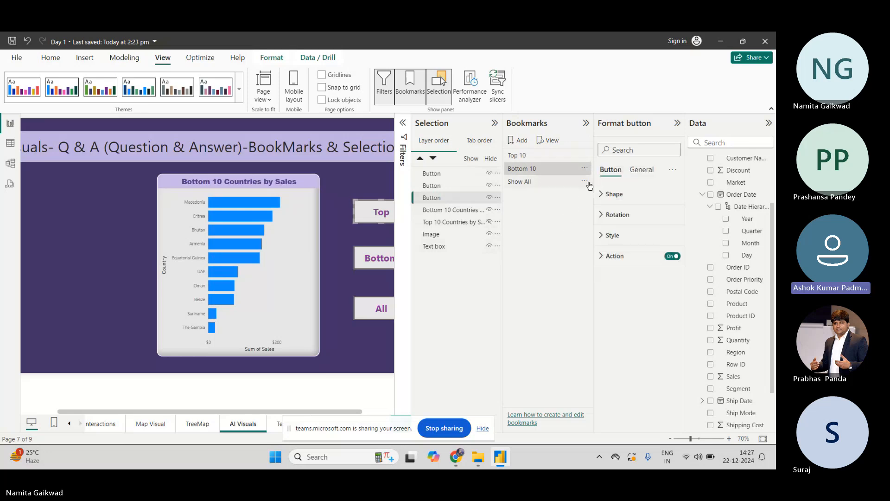
Unhide the Top 10 Countries by Sales chart and update the Show All bookmark with both charts visible
left_click(489, 221)
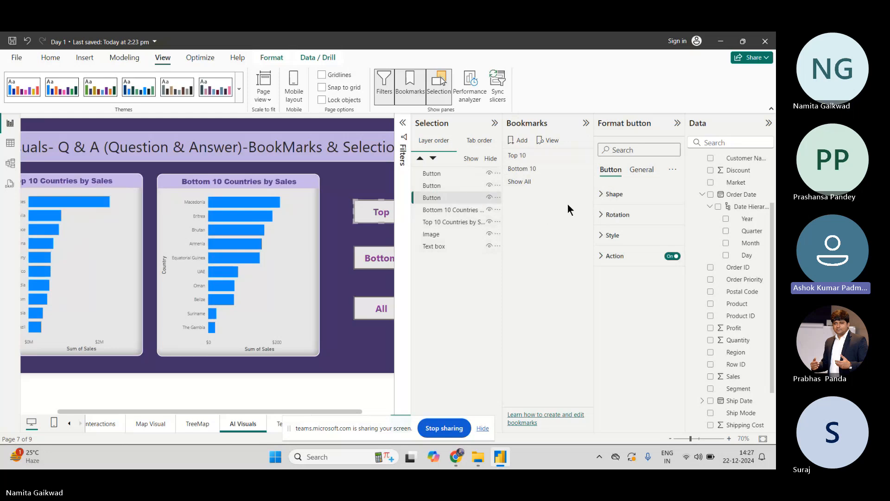
left_click(585, 181)
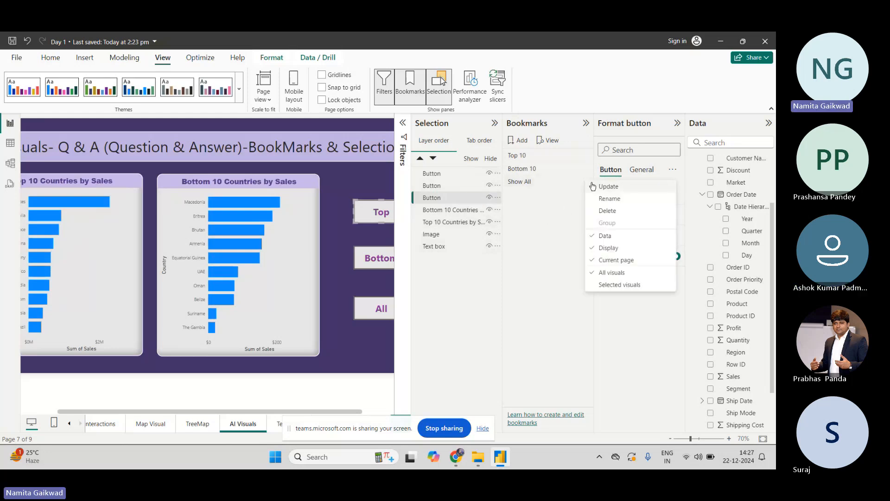
left_click(592, 184)
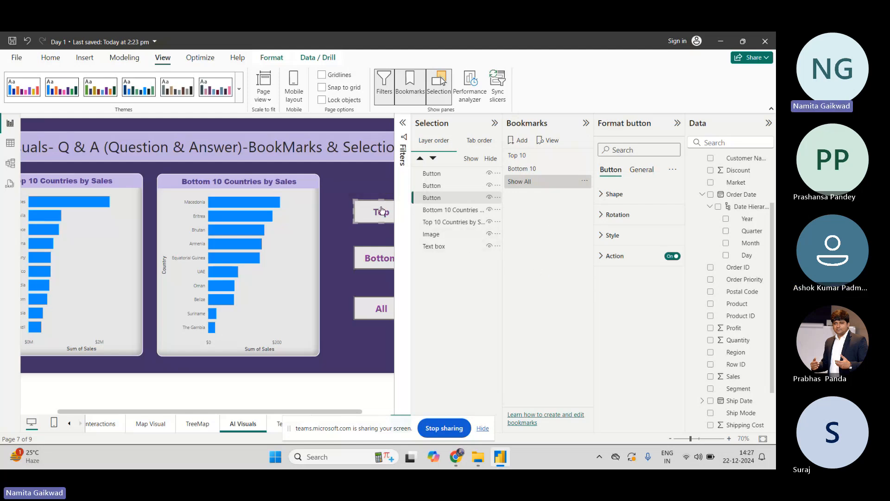
Test the Top and Bottom navigation buttons on the canvas, unhiding the Top 10 chart between tries
left_click(382, 185)
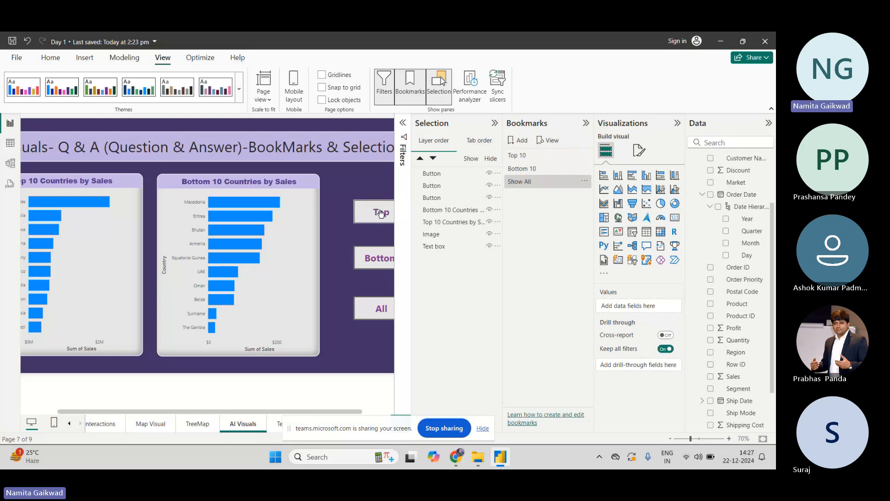
left_click(378, 264, "ctrl")
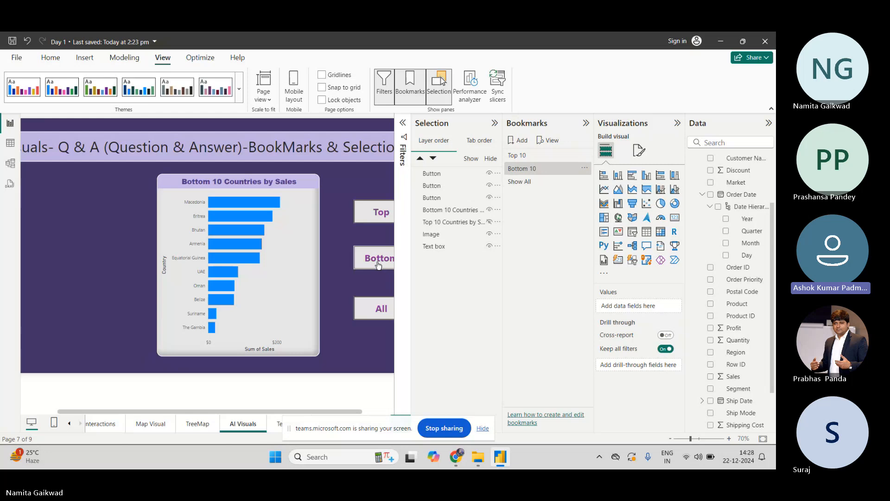
left_click(489, 224)
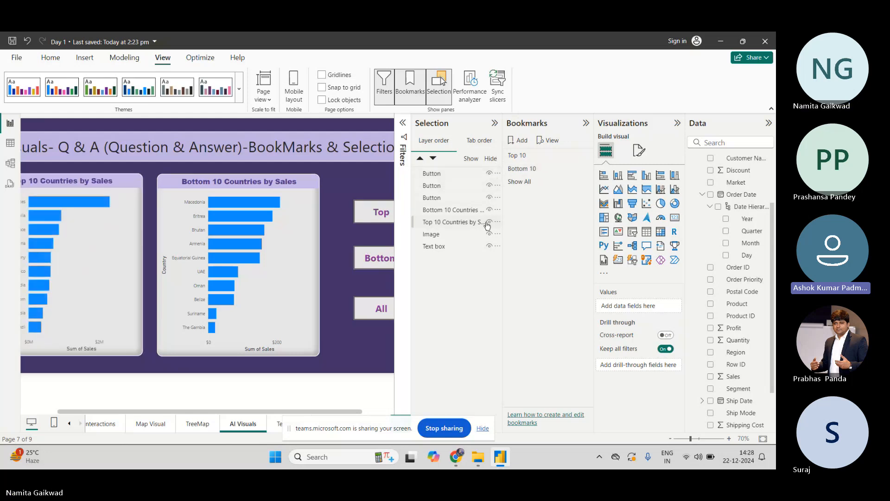
left_click(387, 253, "ctrl")
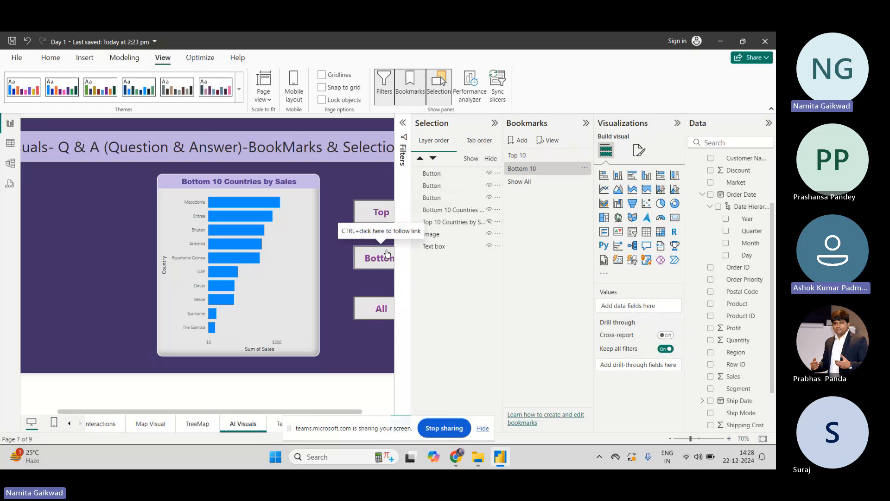
left_click(387, 253)
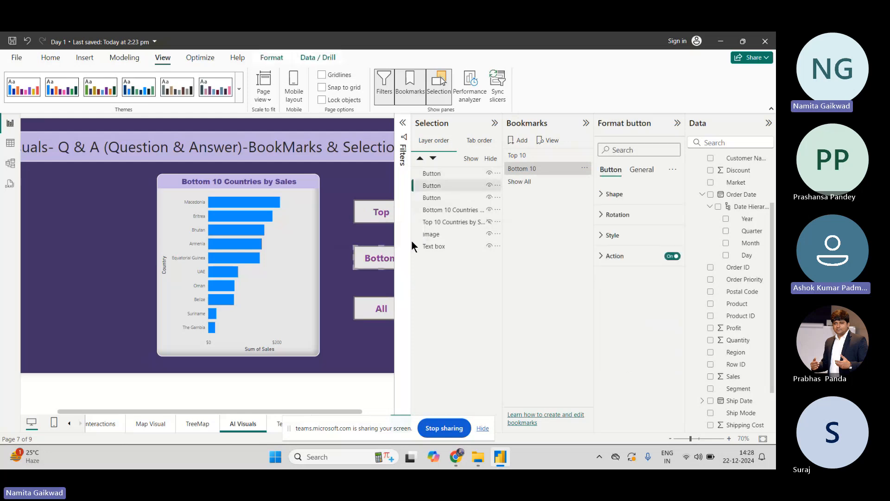
left_click(489, 222)
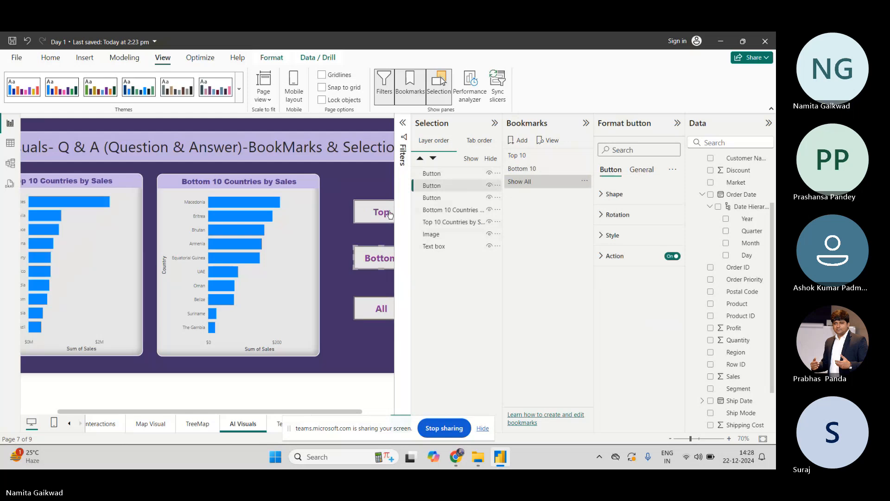
left_click(389, 181)
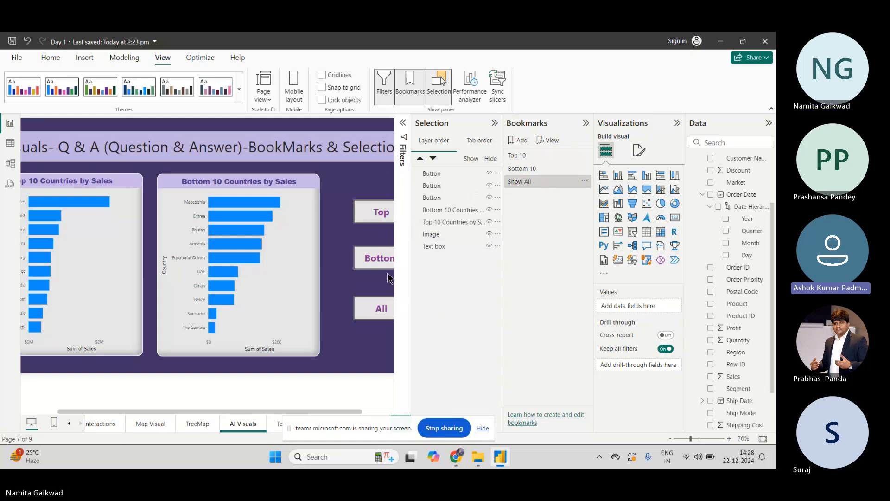
Apply the Top 10, Bottom 10 and Show All bookmarks in turn to compare each view
left_click(523, 159)
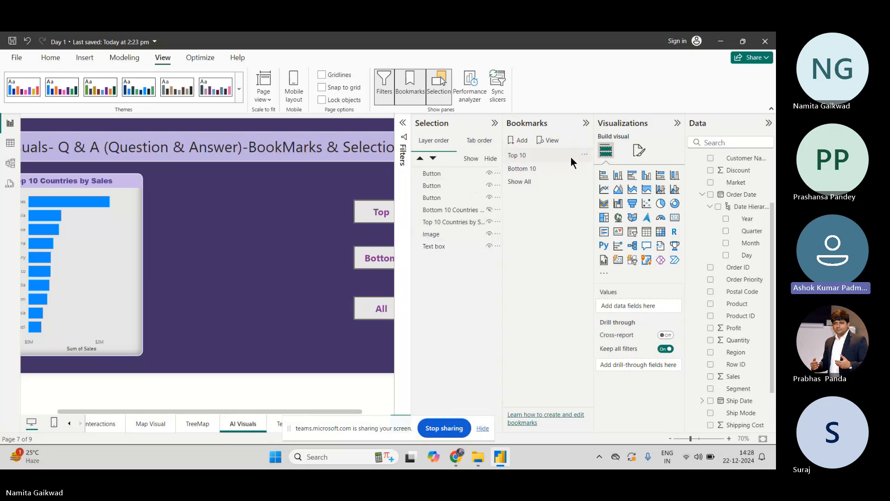
left_click(567, 170)
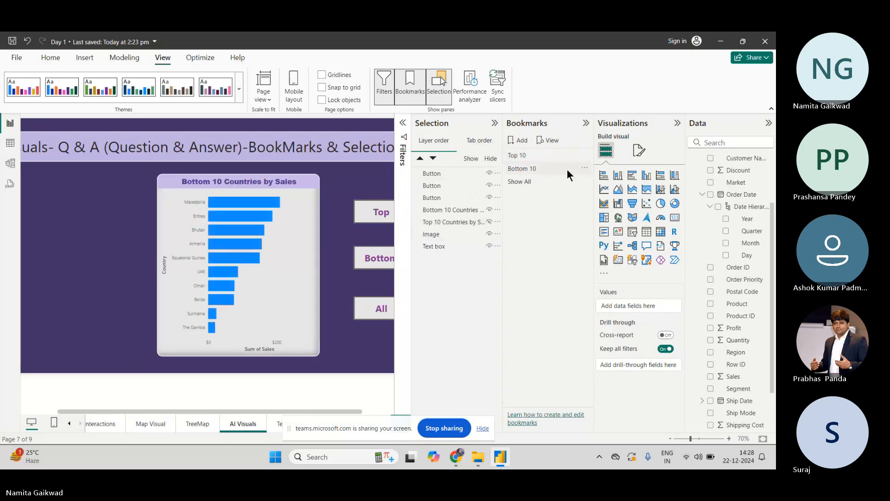
left_click(543, 187)
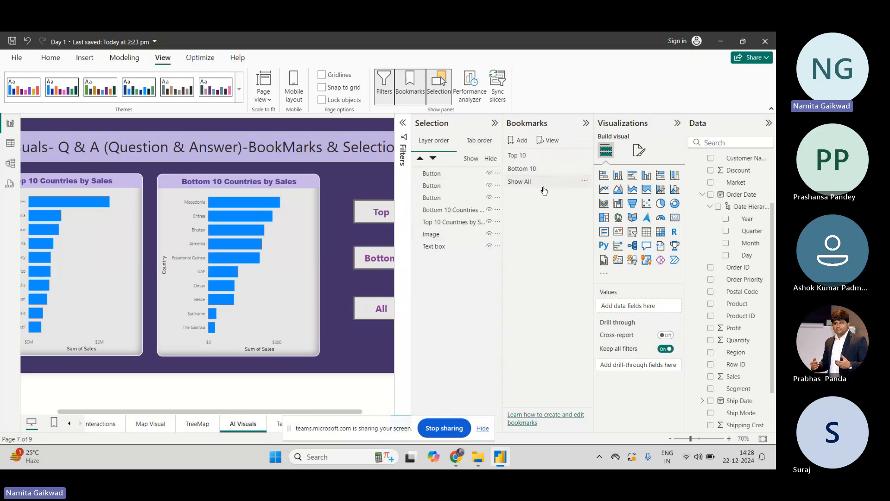
left_click(538, 155)
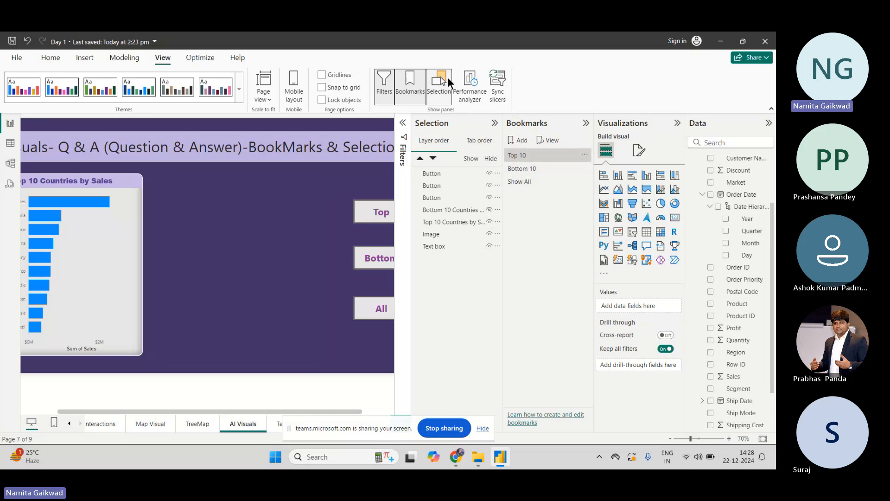
left_click(526, 159)
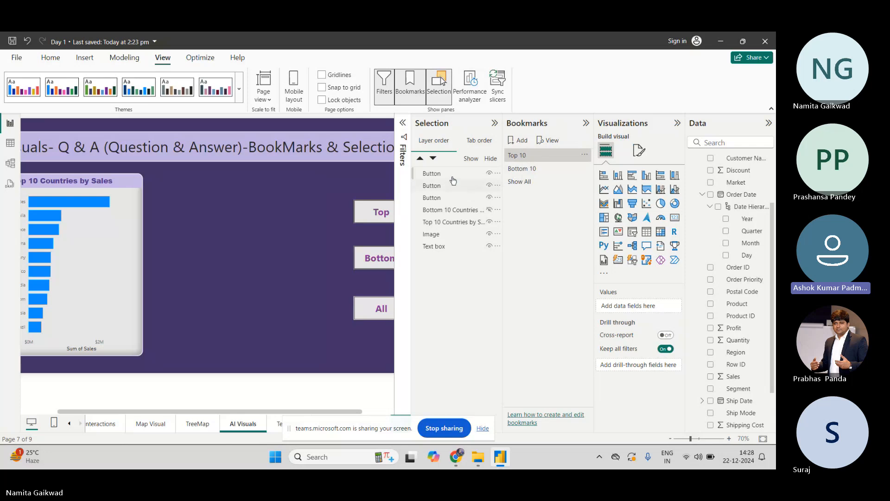
Toggle the Bottom 10 Countries chart's visibility so both country charts are shown together
left_click(451, 176)
left_click(274, 59)
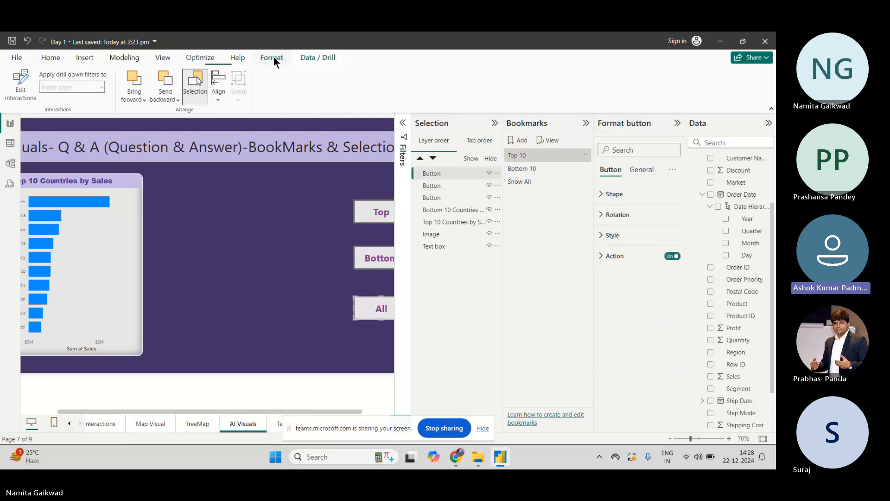
left_click(486, 212)
left_click(489, 210)
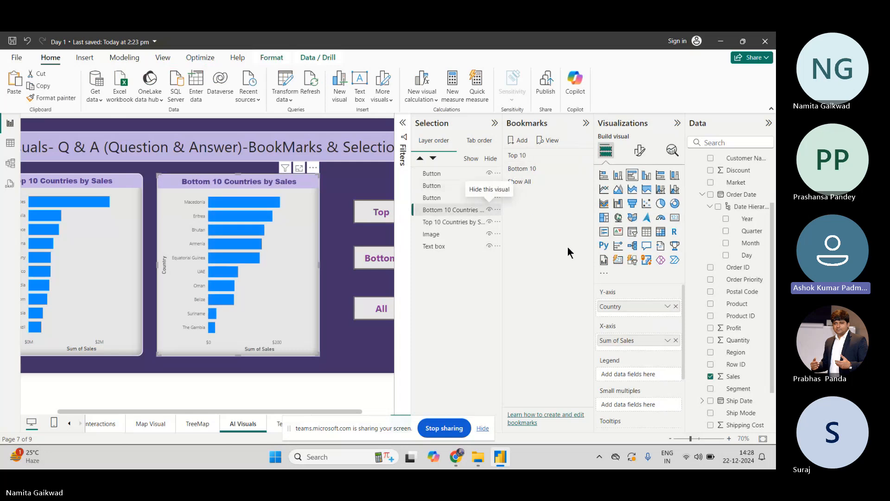
left_click(489, 210)
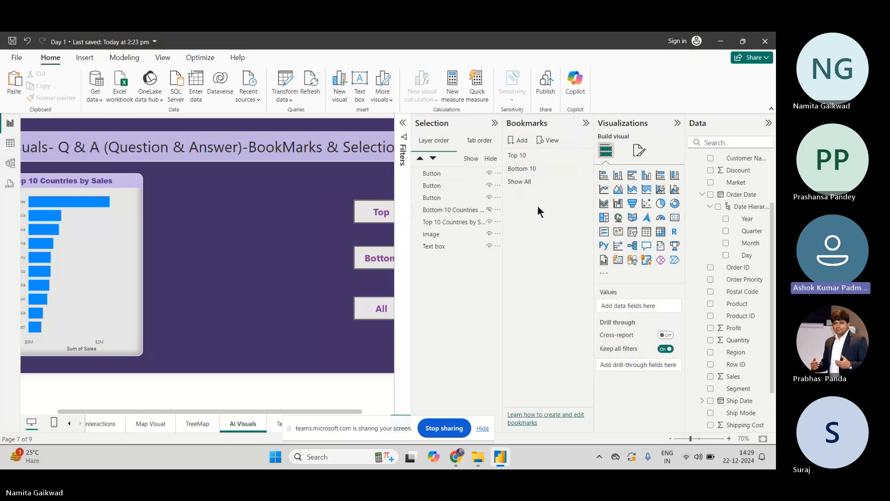
left_click(490, 212)
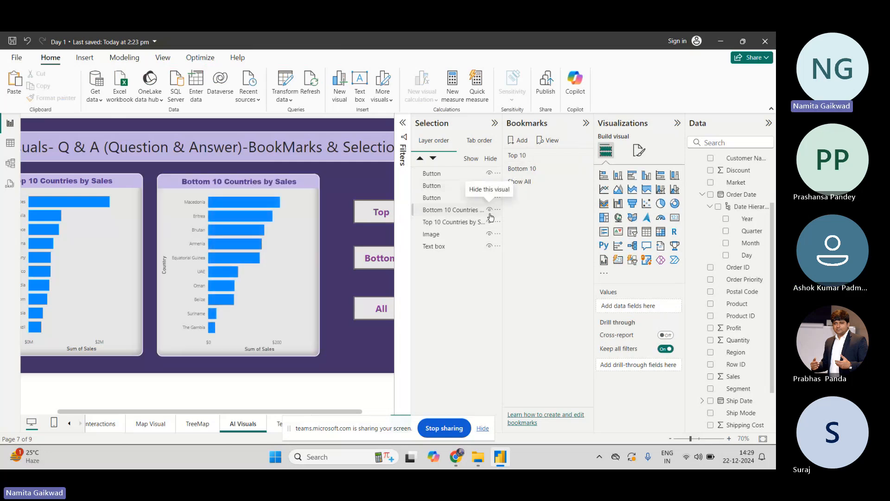
left_click(452, 177)
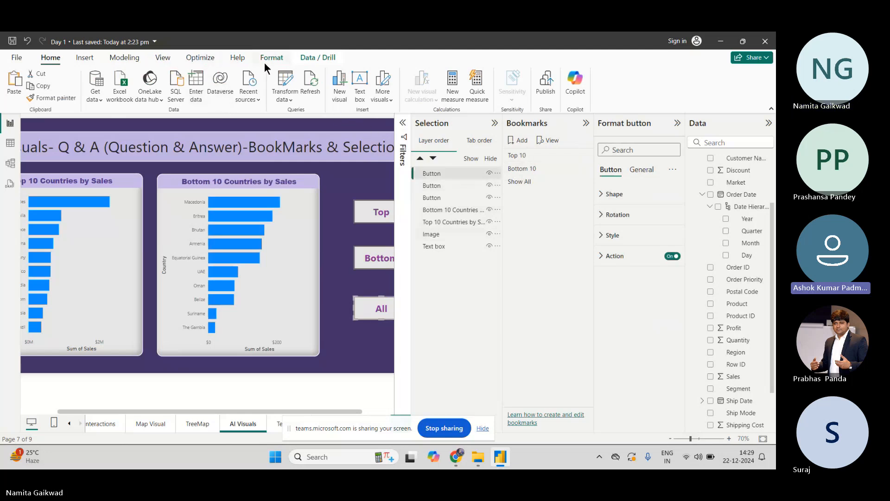
Close the Bookmarks and Selection panes to see the full report page
left_click(163, 57)
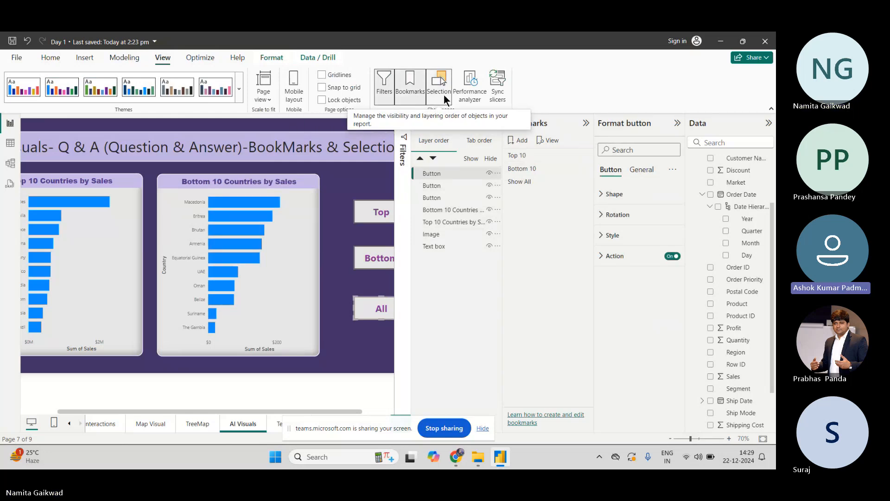
left_click(411, 89)
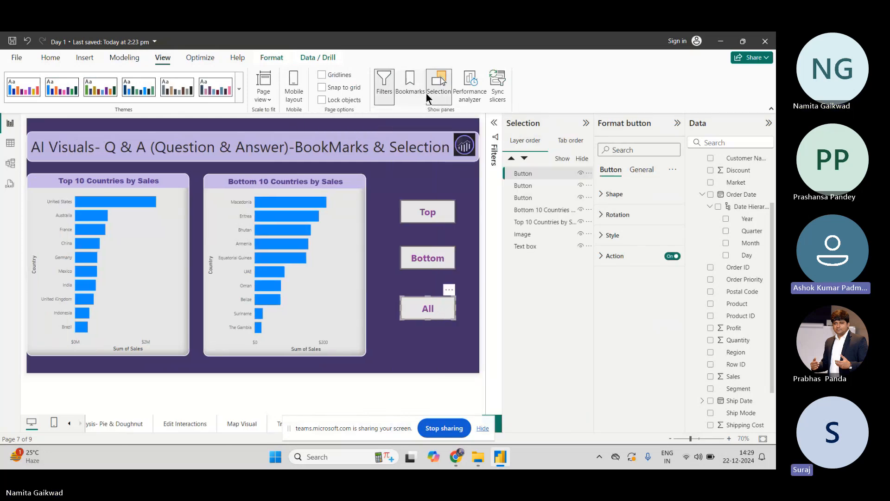
left_click(433, 92)
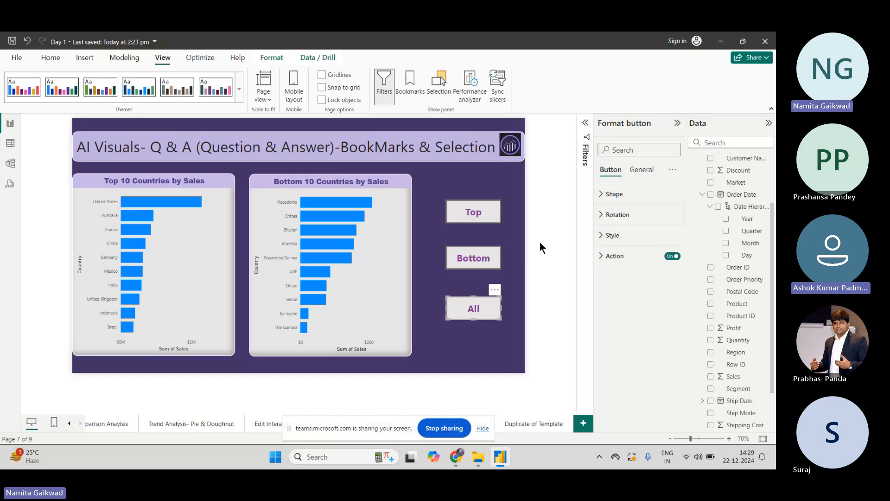
Link the Top button's bookmark action to the Top 10 bookmark
left_click(468, 204)
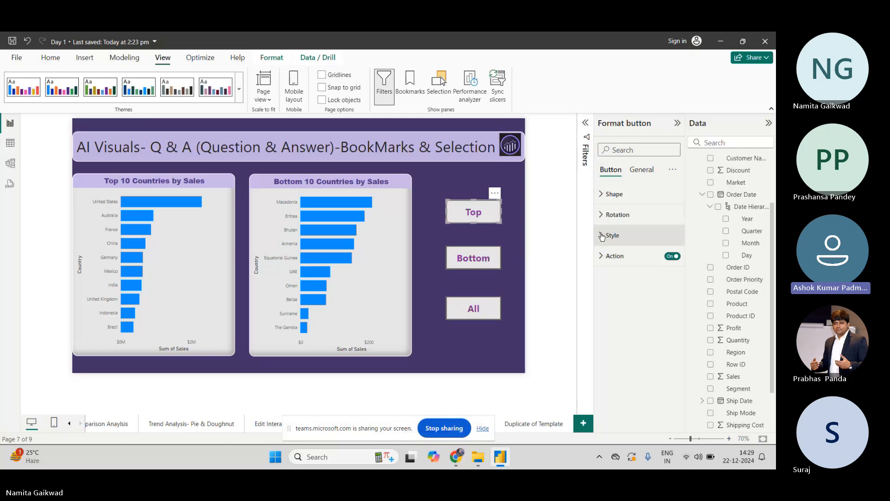
left_click(602, 254)
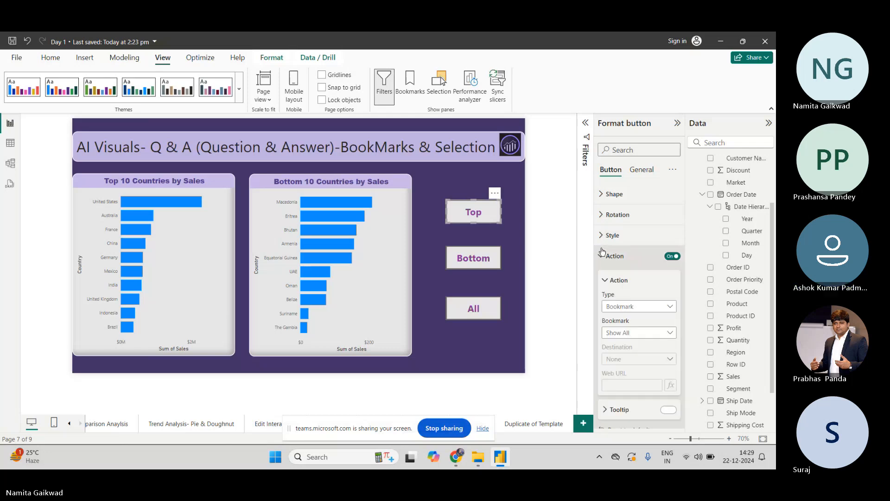
left_click(646, 333)
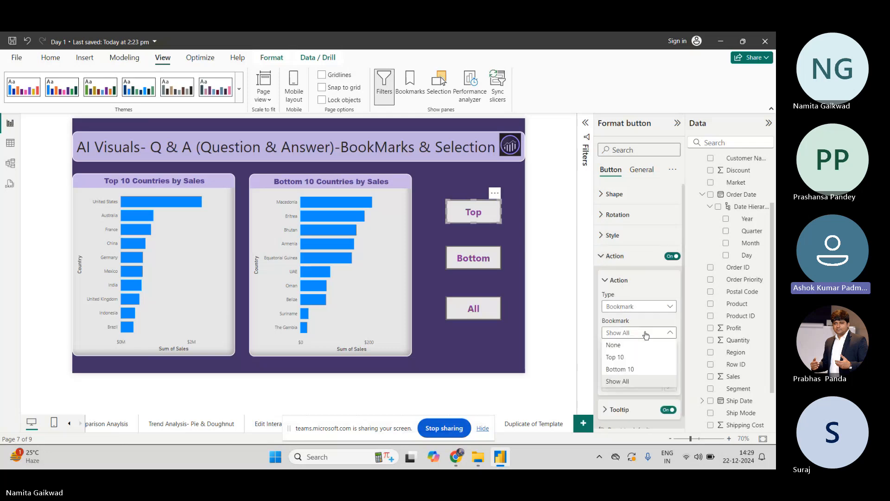
left_click(641, 355)
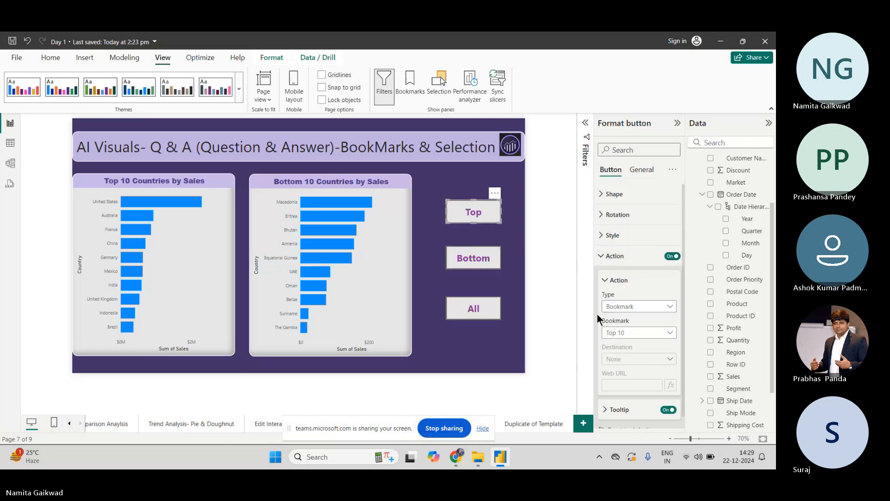
Check the Bottom button's bookmark link and start choosing the All button's action bookmark
left_click(493, 261)
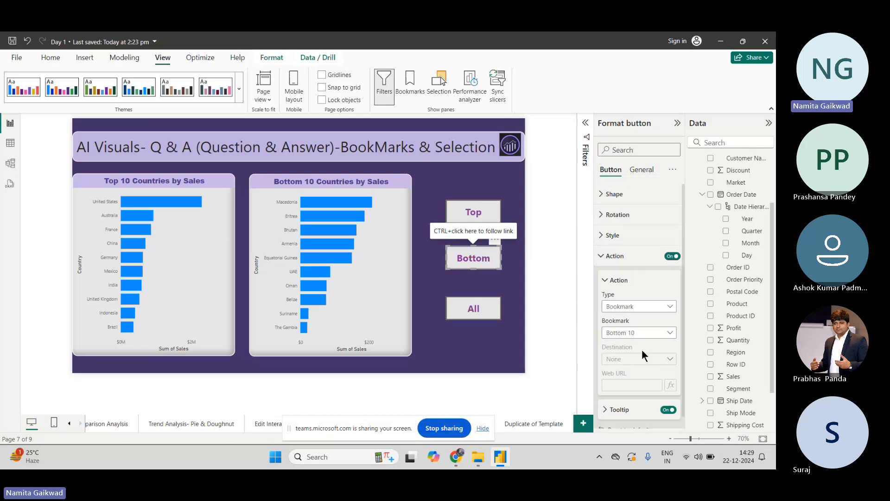
left_click(496, 310)
left_click(616, 331)
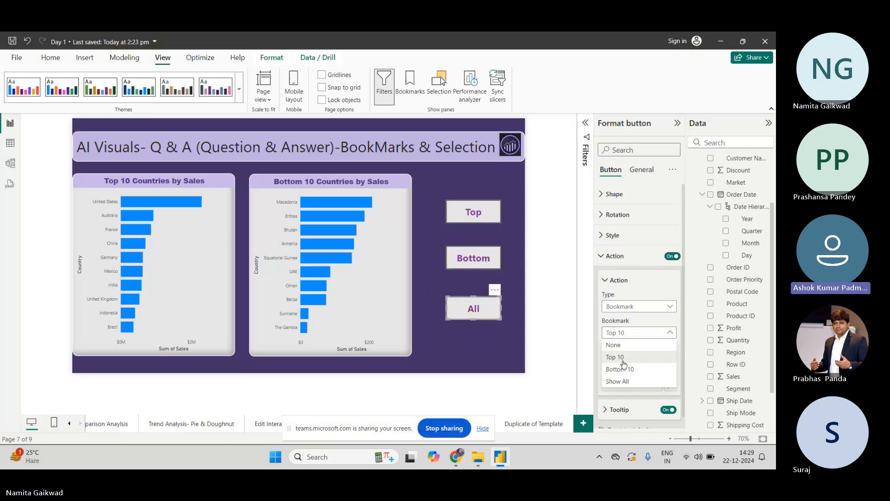
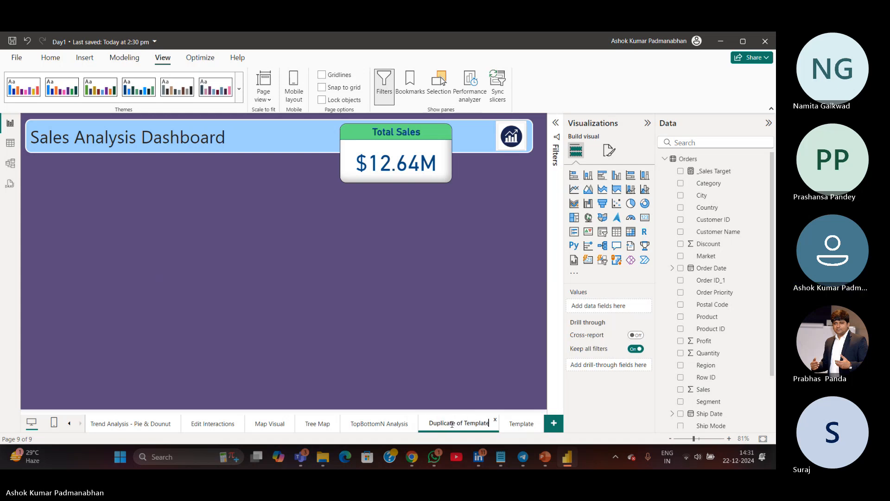
Rename the duplicated template page as Decomposition Tree
double_click(451, 425)
type("Decomposition Teree")
key("Return")
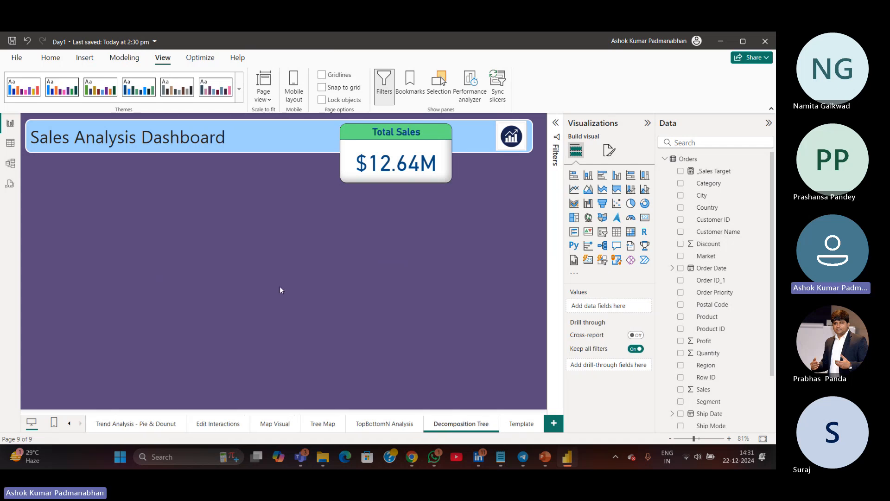
Replace the page title text with "AI Visual - DeComposition Tree"
left_click(236, 136)
left_click_drag(236, 136, 20, 135)
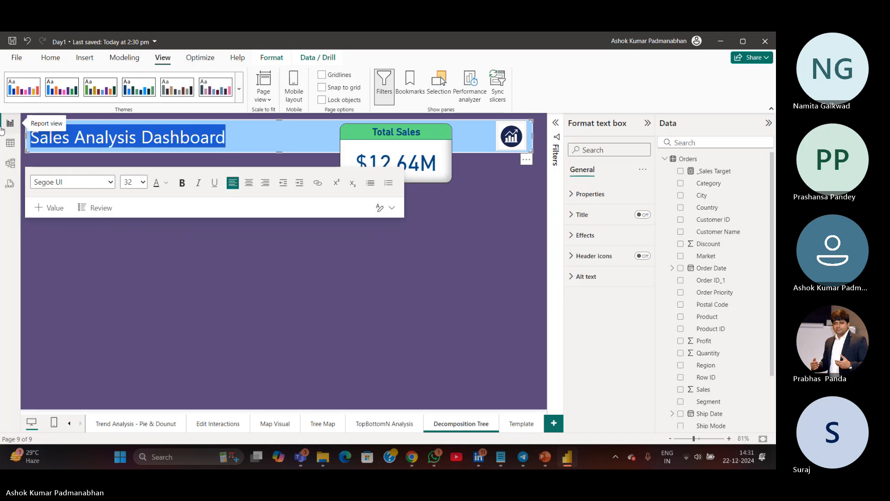
type("AI Visual -")
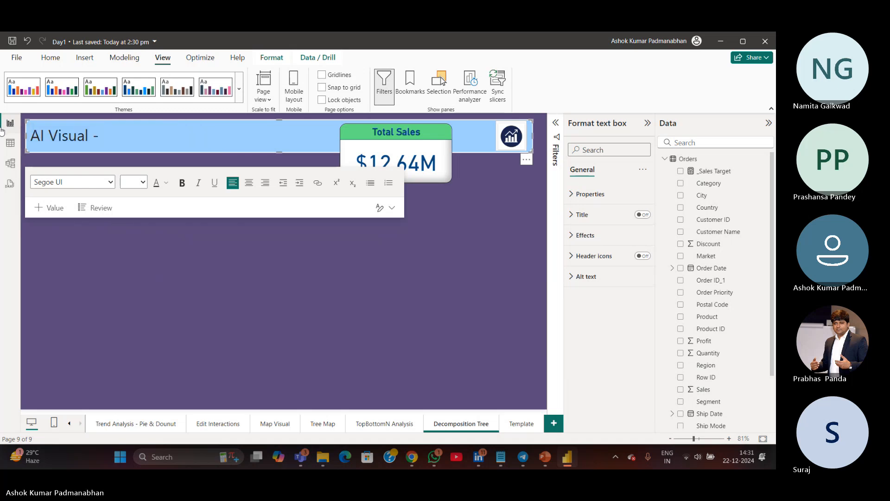
type(" DeCompositi")
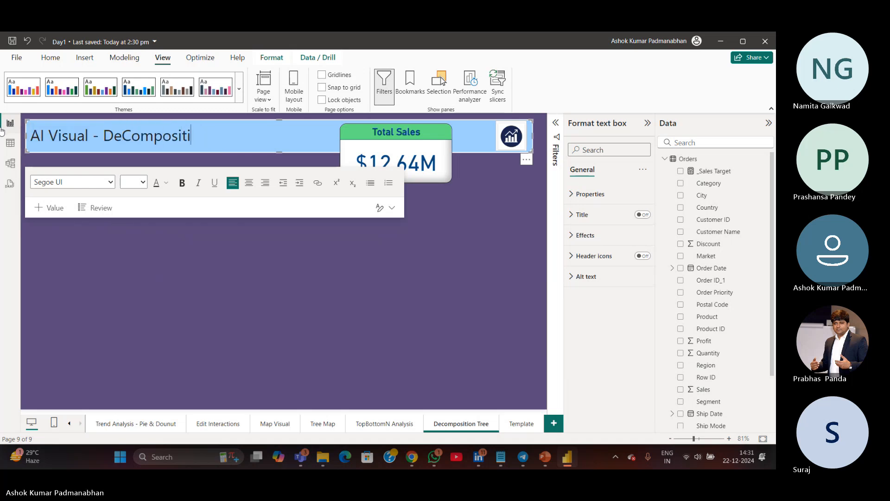
type("on Tree")
key("Return")
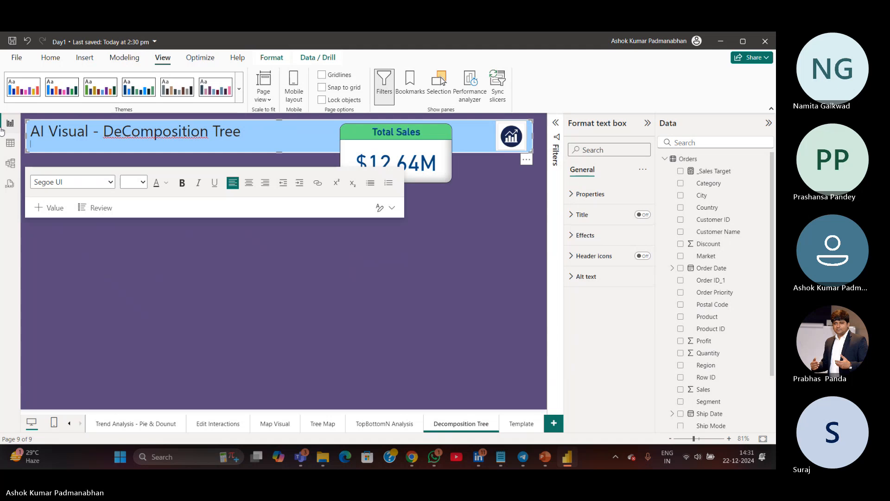
key("BackSpace")
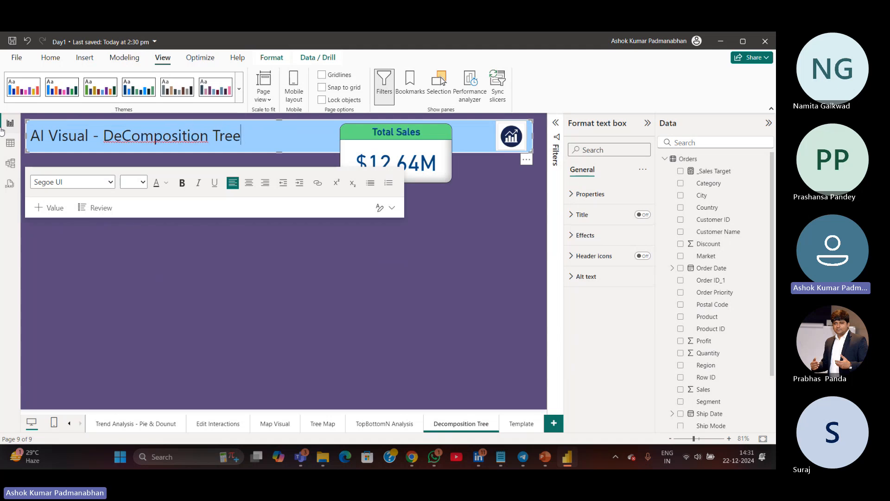
left_click(241, 265)
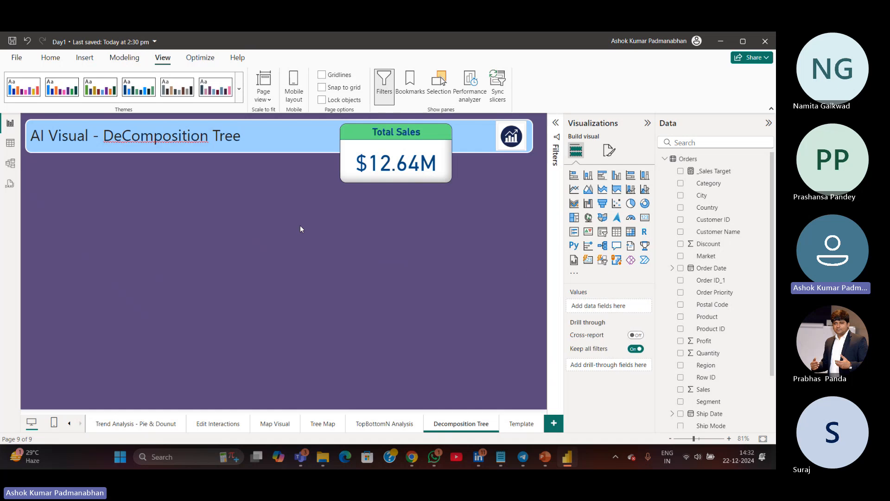
Insert a Decomposition tree visual on the page and widen and heighten it
left_click_drag(158, 200, 392, 354)
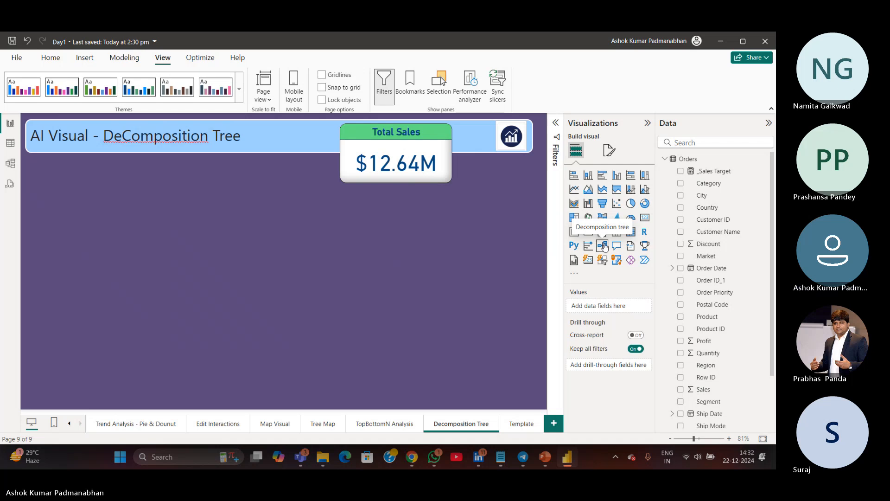
left_click(603, 246)
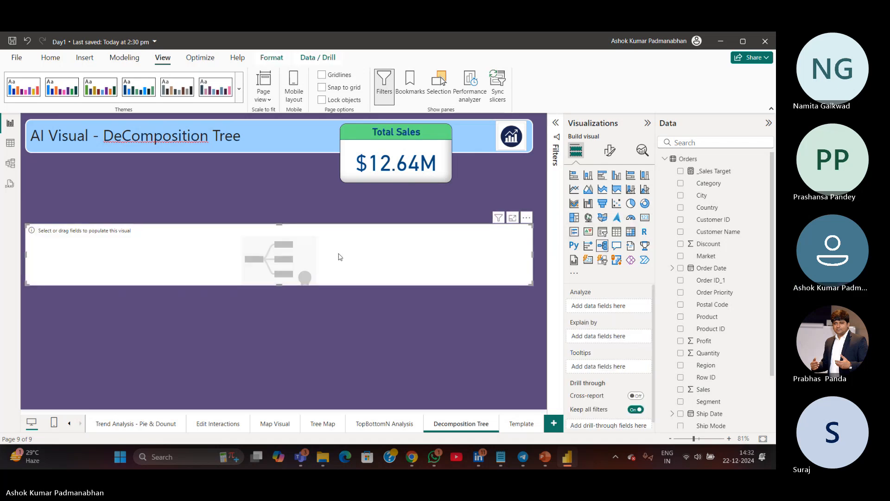
left_click_drag(279, 285, 283, 335)
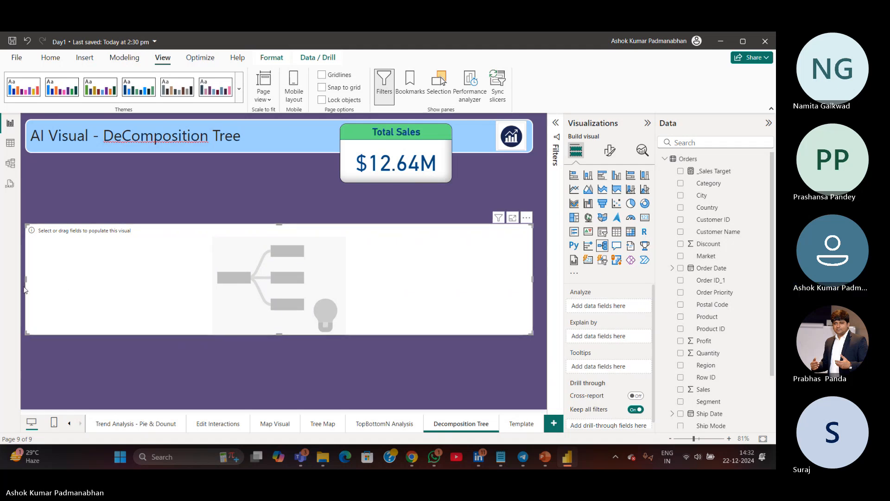
left_click_drag(26, 284, 59, 284)
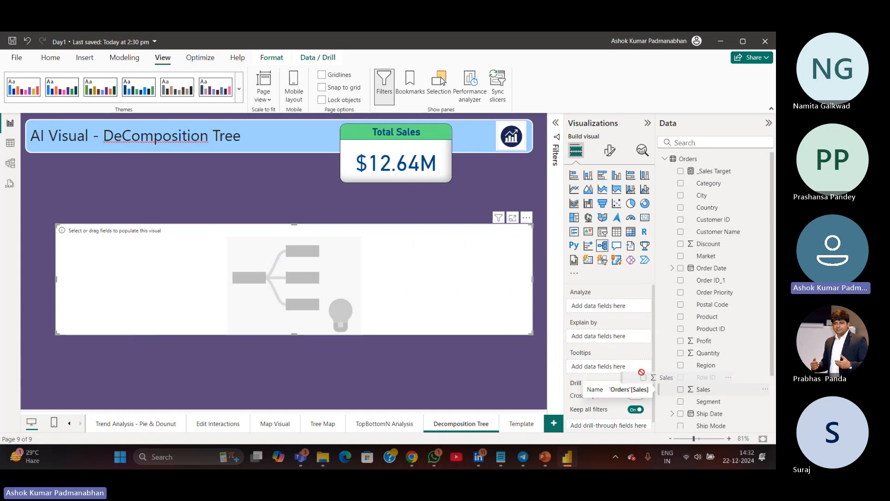
Set Sales as the field to analyze in the decomposition tree and save the report
left_click_drag(708, 395, 245, 270)
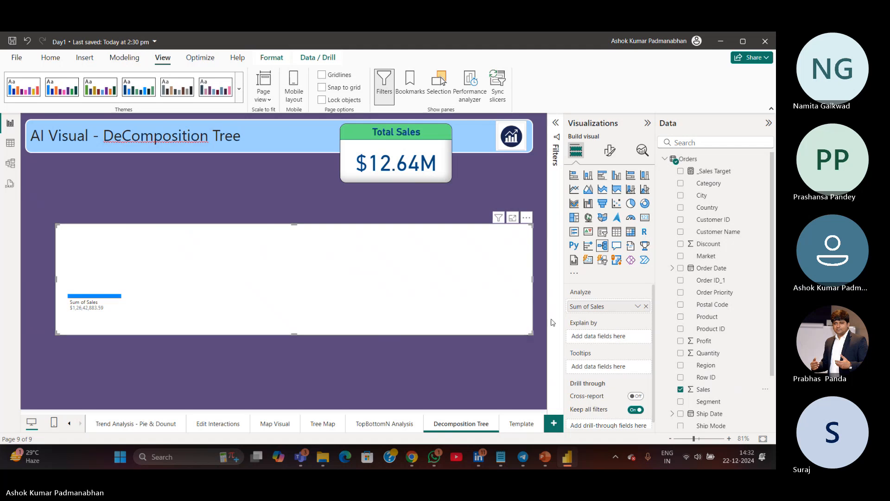
left_click(17, 43)
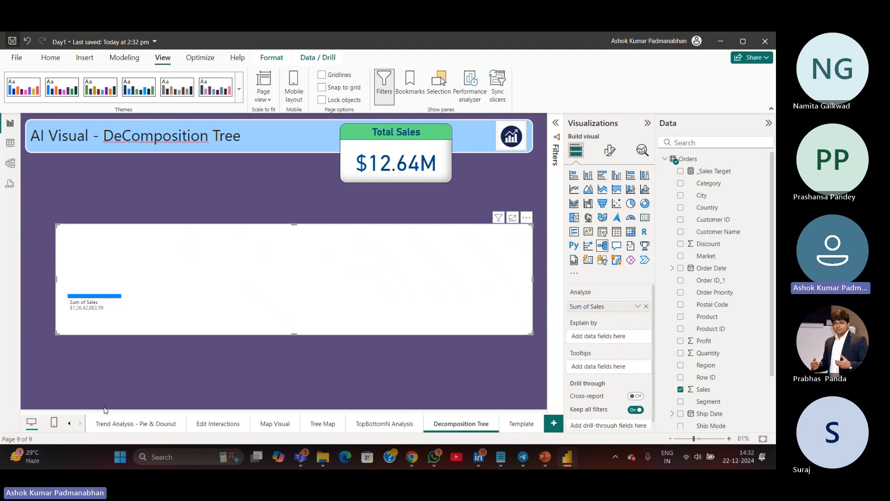
Stretch the decomposition tree taller and add Category as an Explain by field
left_click_drag(294, 223, 293, 180)
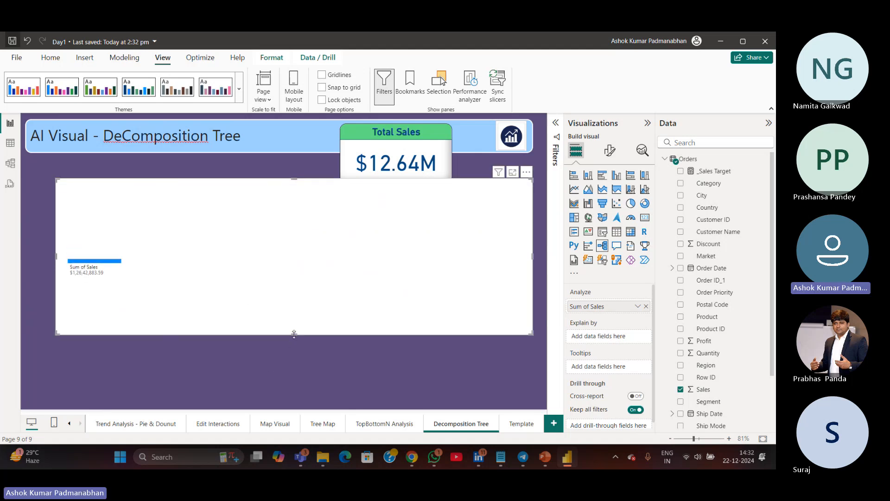
left_click_drag(293, 333, 294, 371)
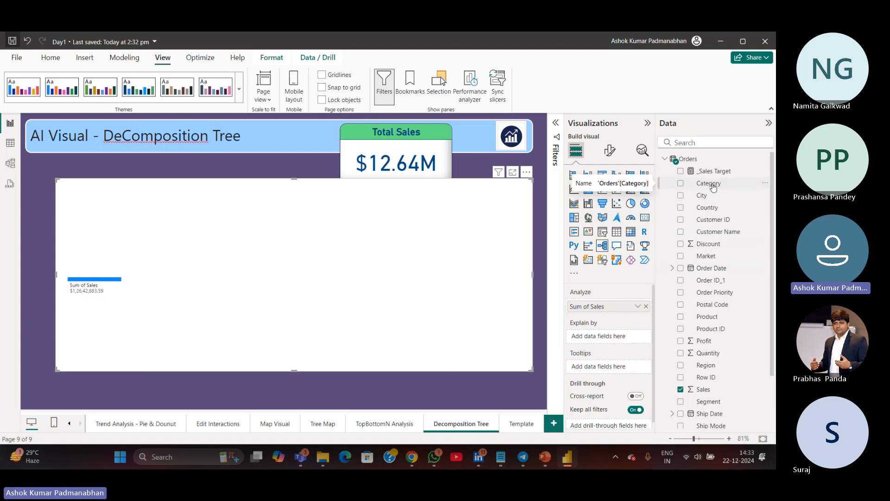
left_click_drag(712, 186, 626, 339)
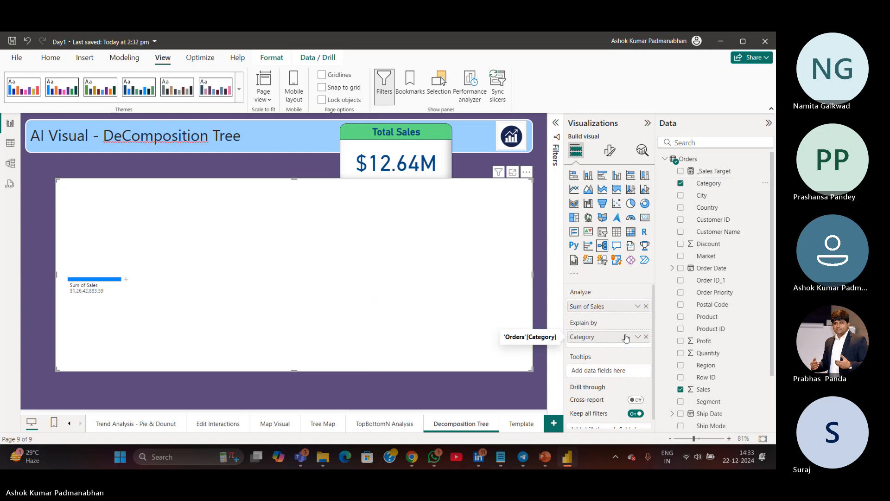
Expand the Sum of Sales node by Category
left_click(127, 281)
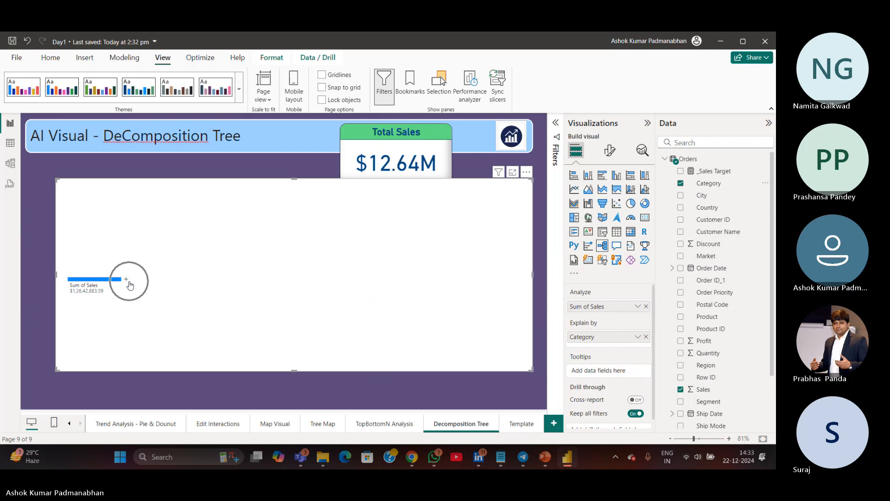
key("ctrl")
left_click(127, 281)
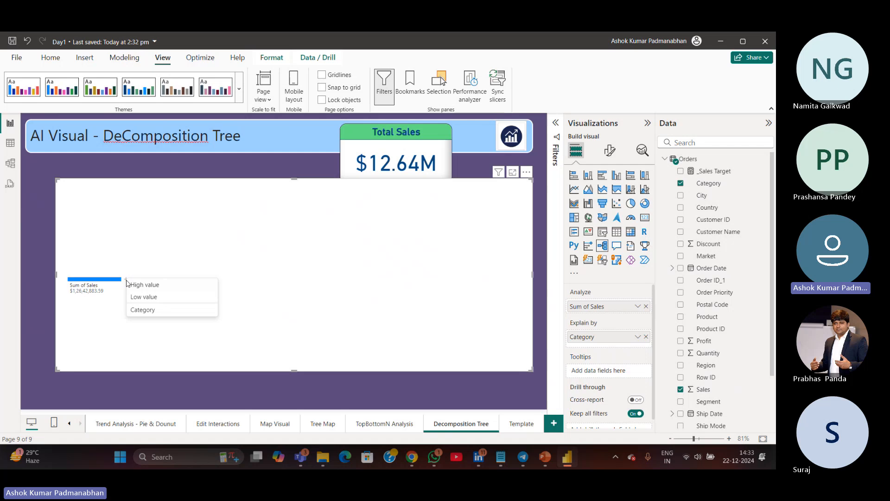
left_click(139, 316)
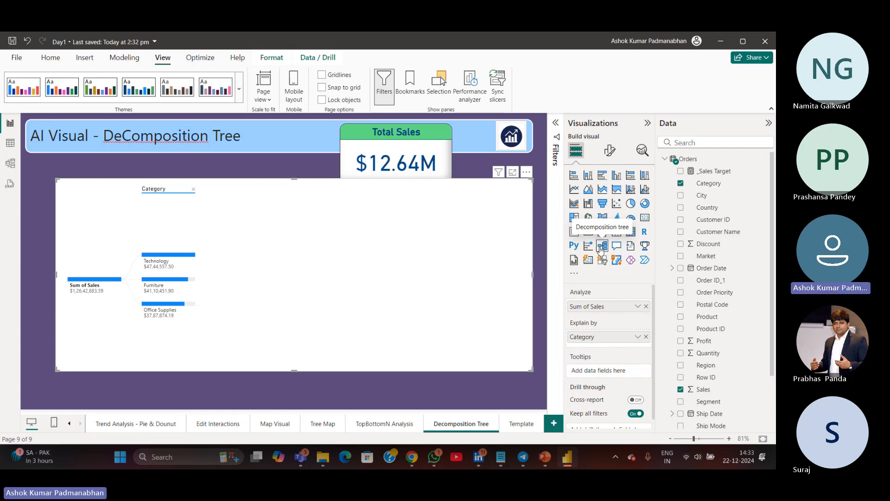
Review the TopBottomN Analysis page's country charts and return to the Decomposition Tree page
left_click(397, 424)
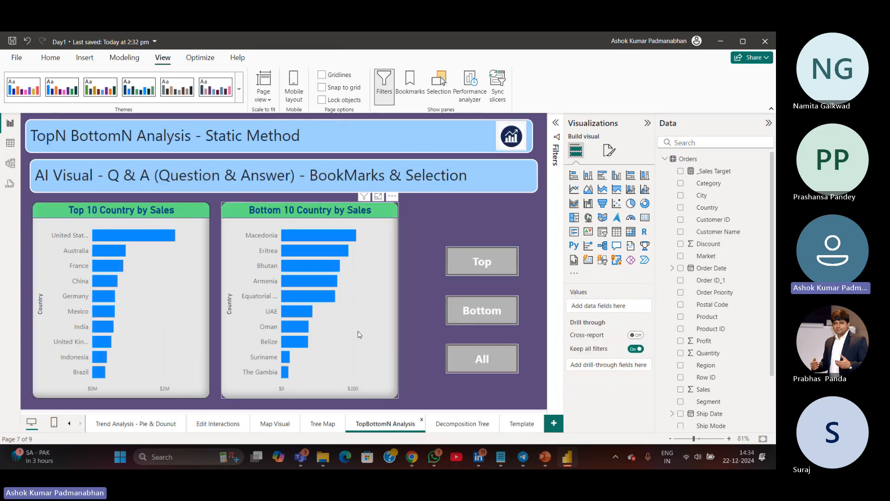
left_click(360, 334)
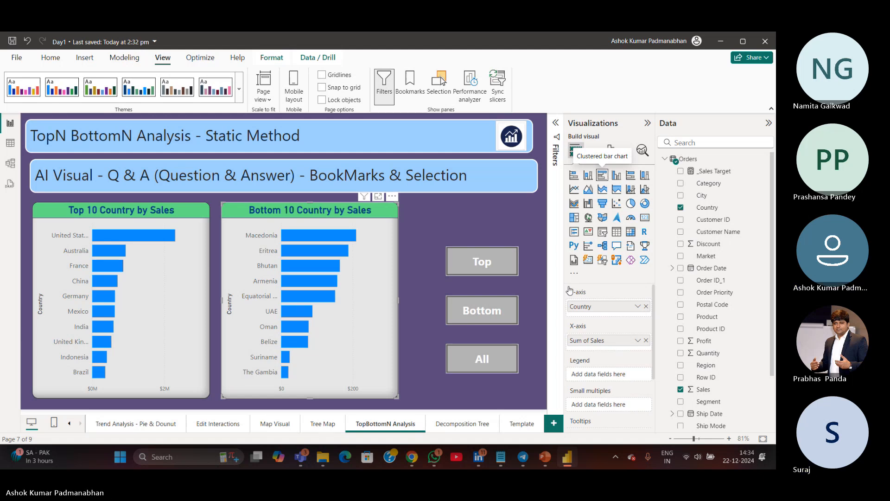
left_click(482, 425)
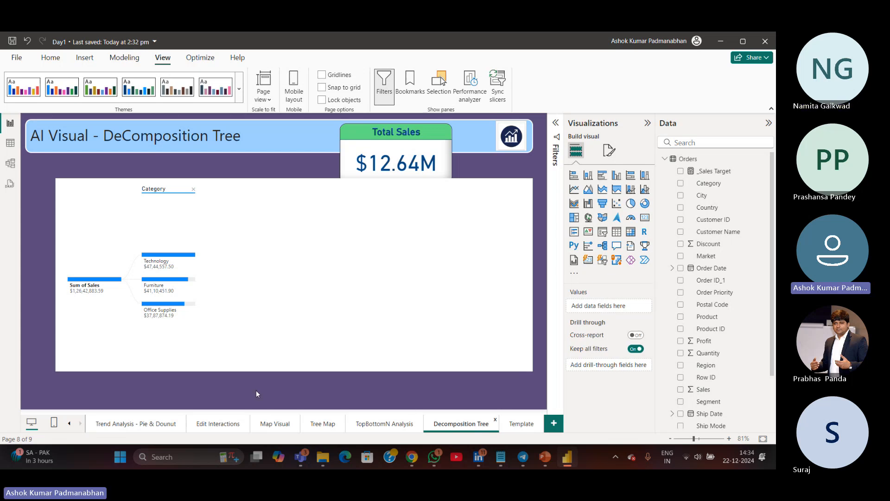
Add Sub-Category as a second Explain by field of the decomposition tree
mouse_move(172, 267)
left_click_drag(773, 355, 773, 416)
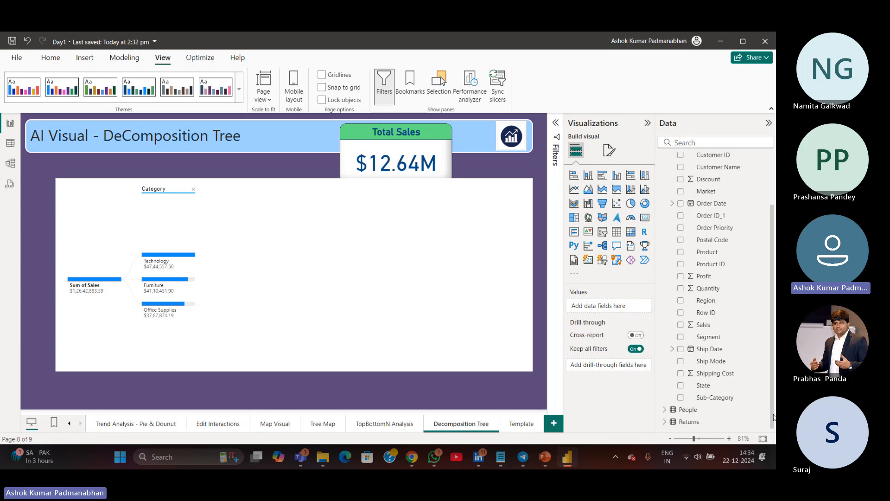
left_click(383, 338)
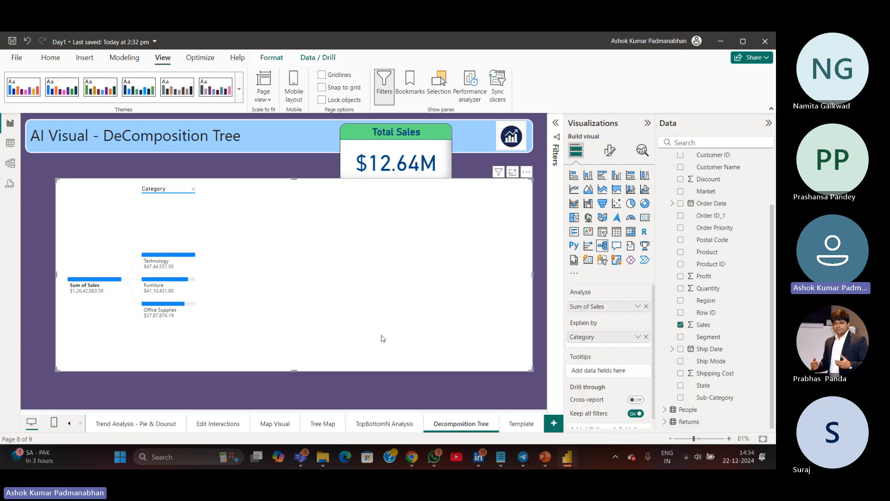
left_click_drag(723, 399, 620, 349)
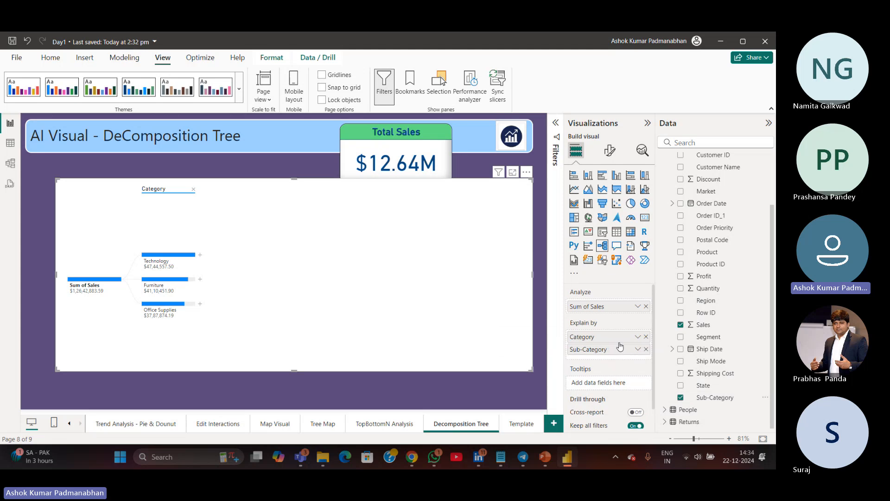
Split the Technology node by High value and view the sub-category breakdowns of the other categories
left_click(200, 256)
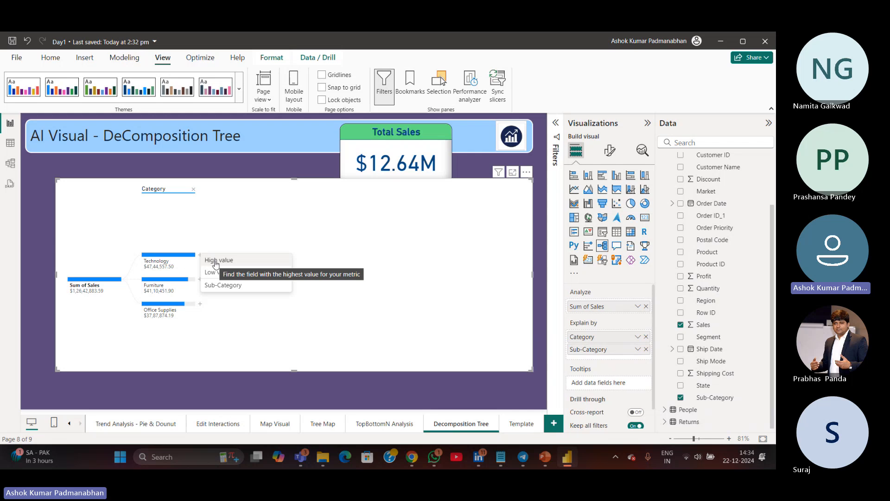
left_click(215, 261)
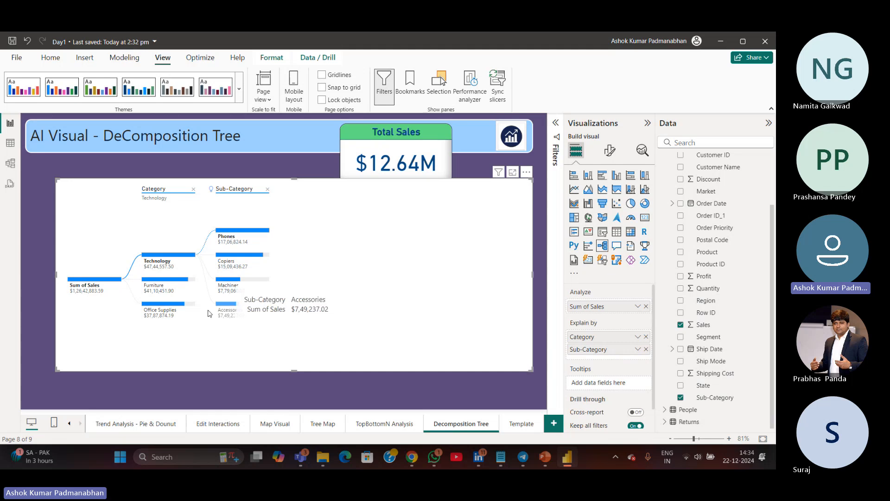
left_click(188, 292)
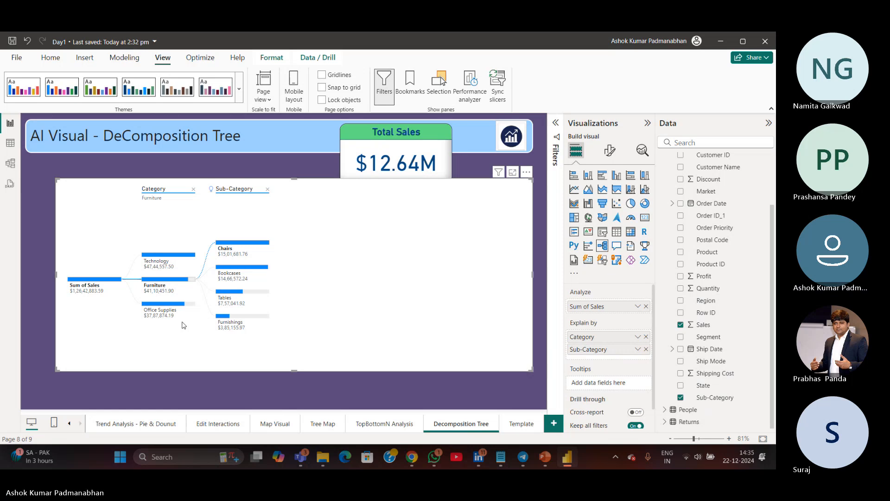
left_click(198, 316)
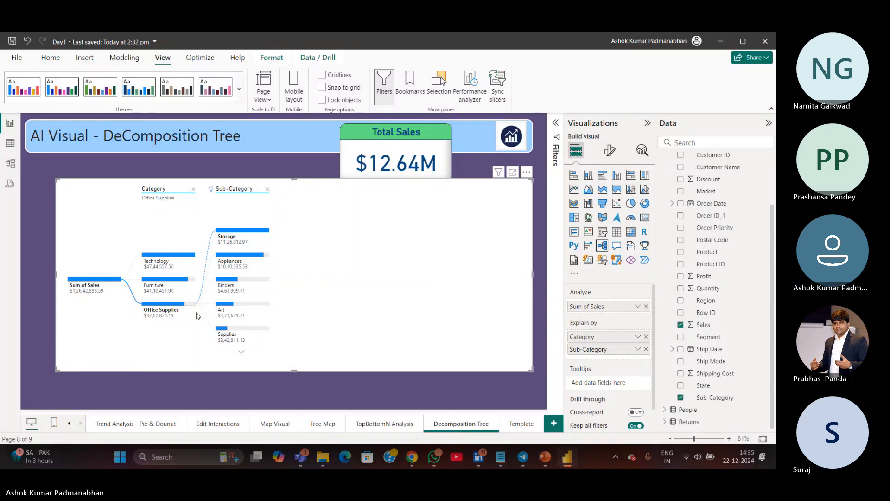
left_click(165, 268)
left_click(170, 311)
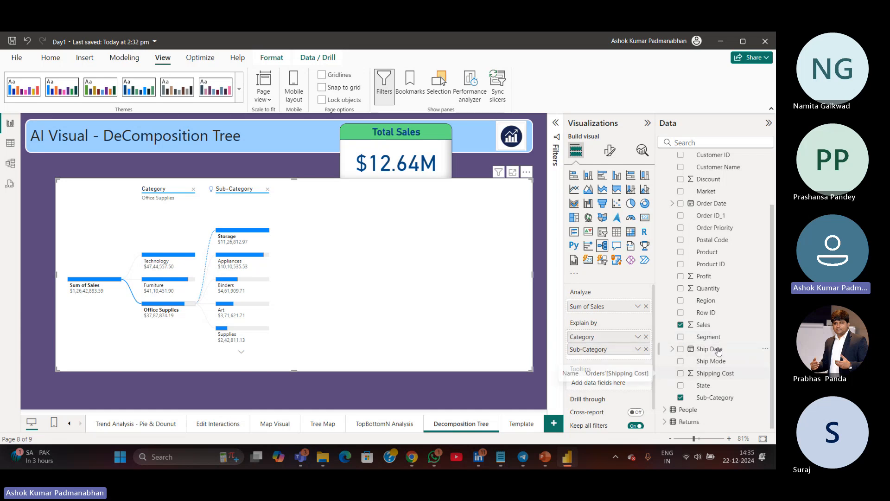
Insert Market into the Explain by fields and expand the Europe market node by Sub-Category
scroll(718, 351, "up", 3)
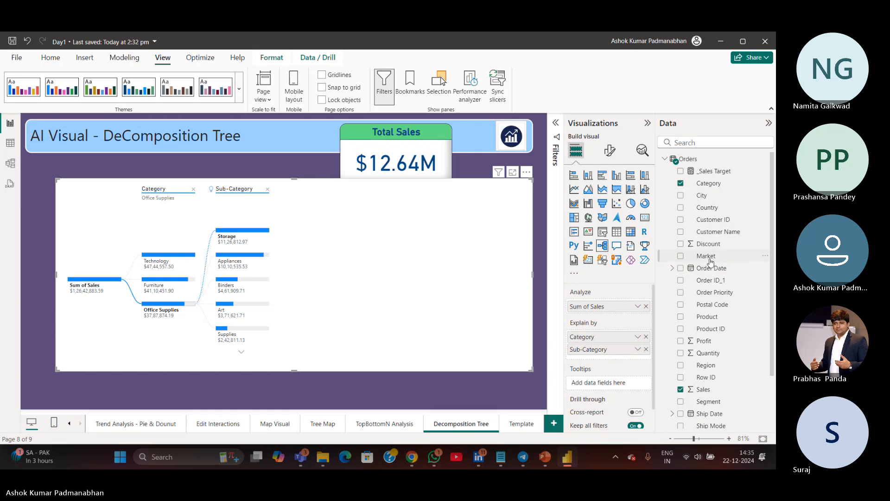
left_click_drag(711, 261, 582, 355)
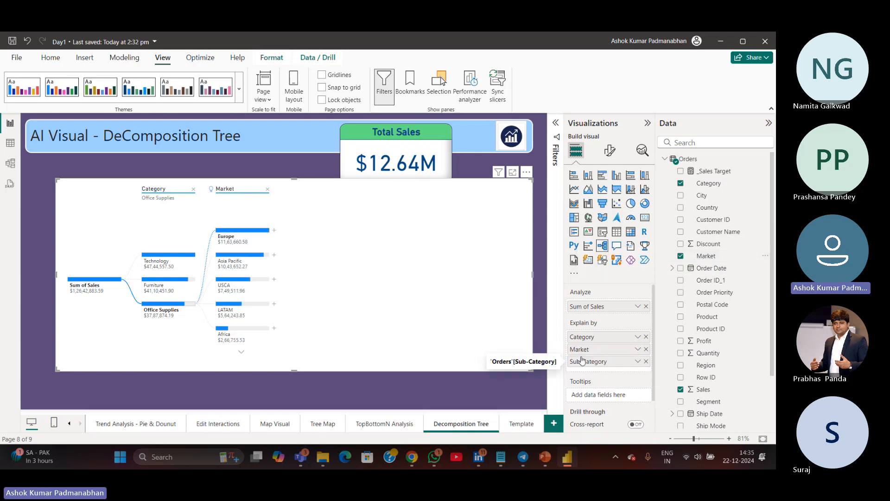
left_click(274, 232)
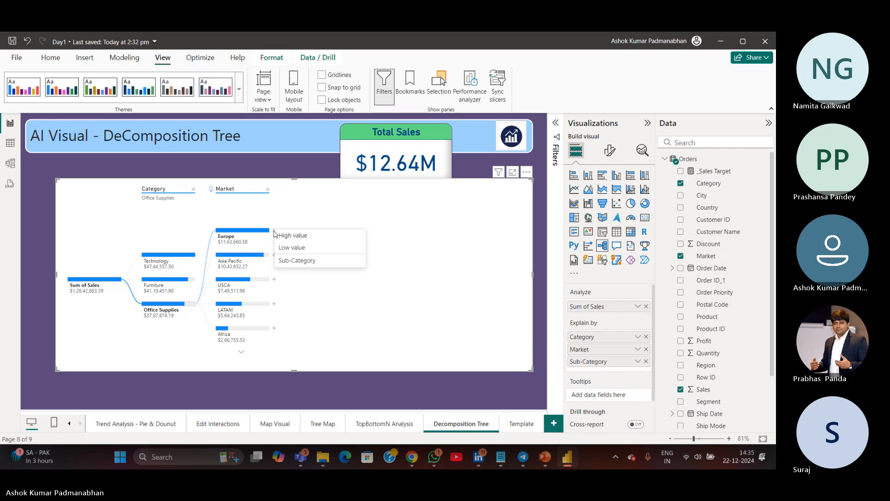
left_click(291, 248)
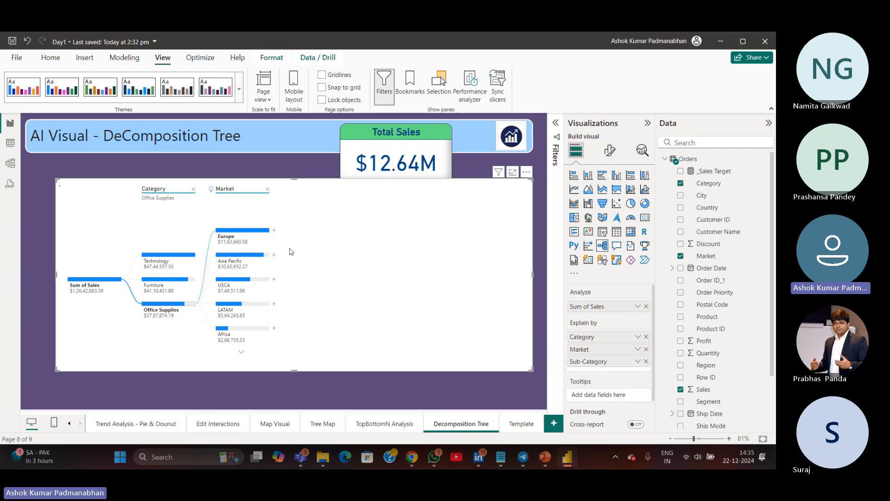
left_click(261, 264)
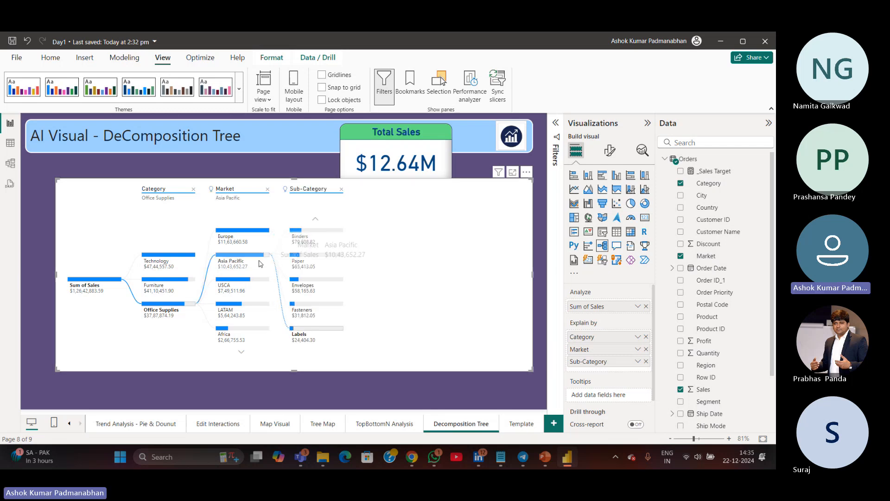
Select the USCA and Africa market nodes to view their sub-category breakdowns
left_click(261, 289)
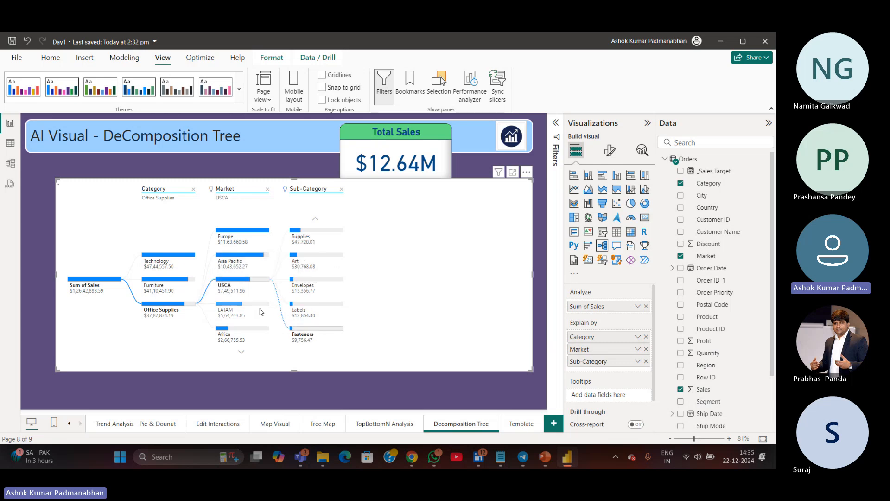
left_click(262, 342)
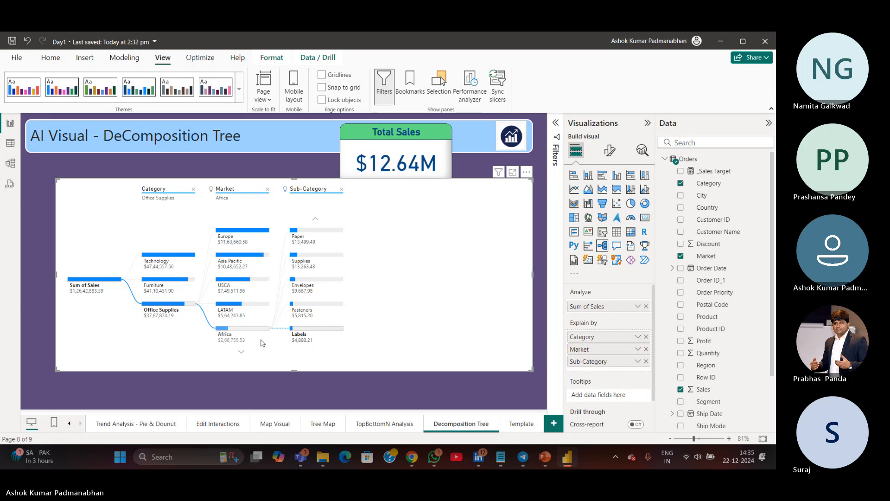
Move Market below Sub-Category in the Explain by fields and view markets for the Storage, Appliances, Art and Supplies sub-categories
left_click_drag(602, 361, 604, 369)
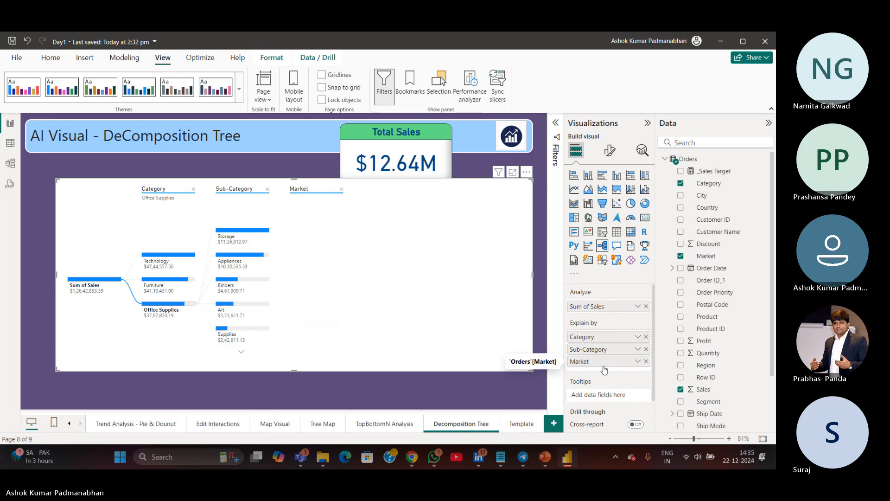
left_click(256, 232)
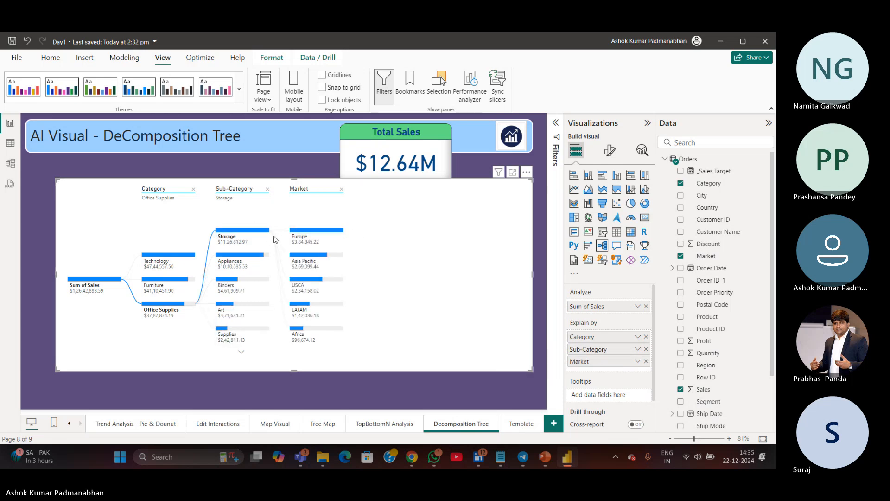
left_click(262, 268)
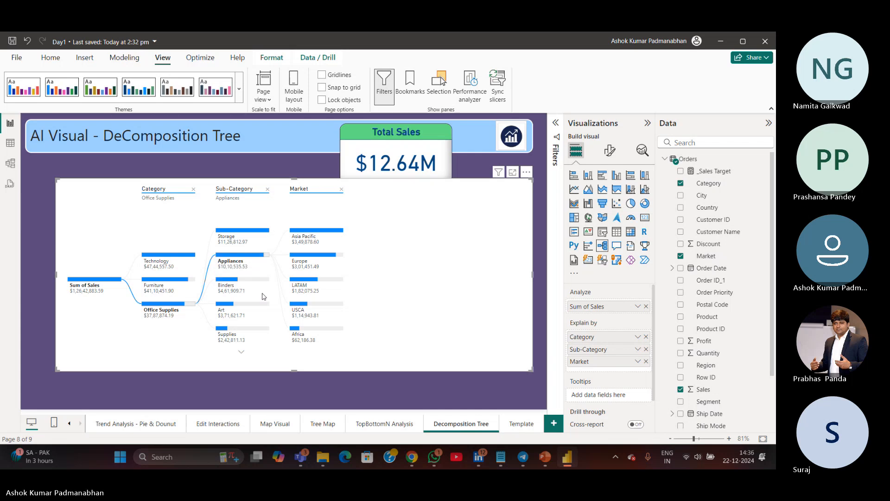
left_click(263, 309)
left_click(264, 330)
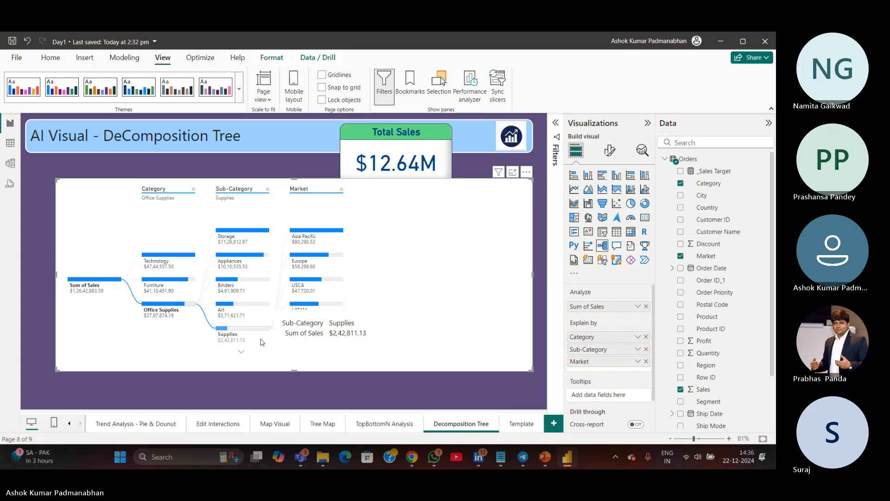
Resize the decomposition tree visual to make it narrower
left_click_drag(532, 275, 485, 286)
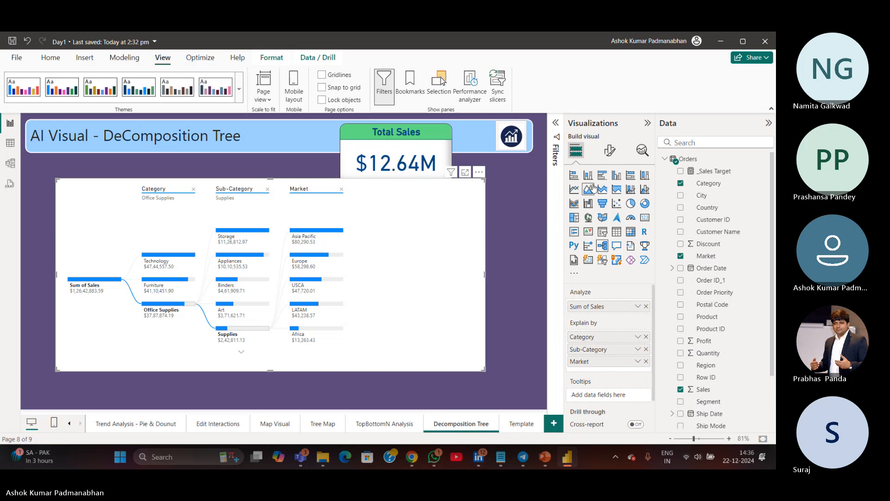
left_click(611, 152)
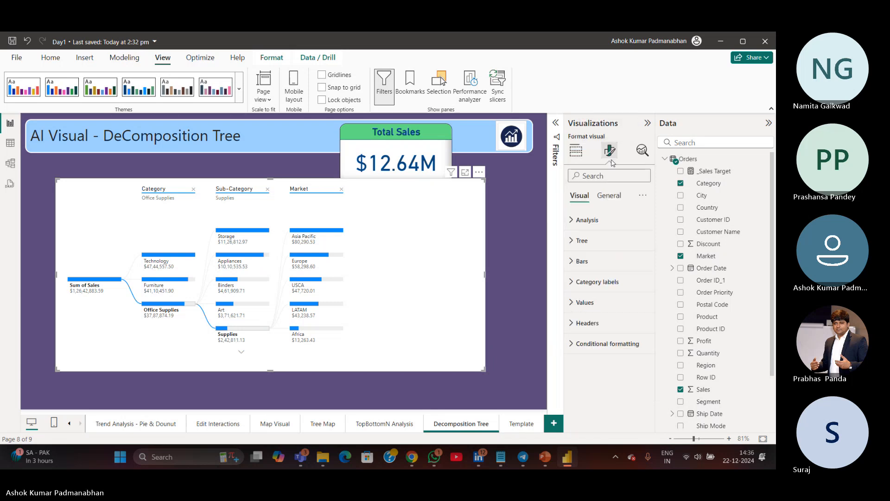
left_click(441, 153)
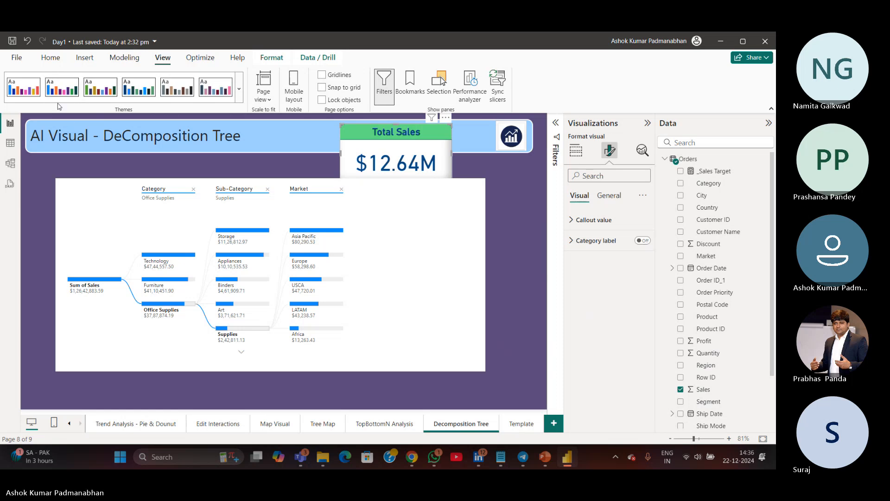
left_click(50, 57)
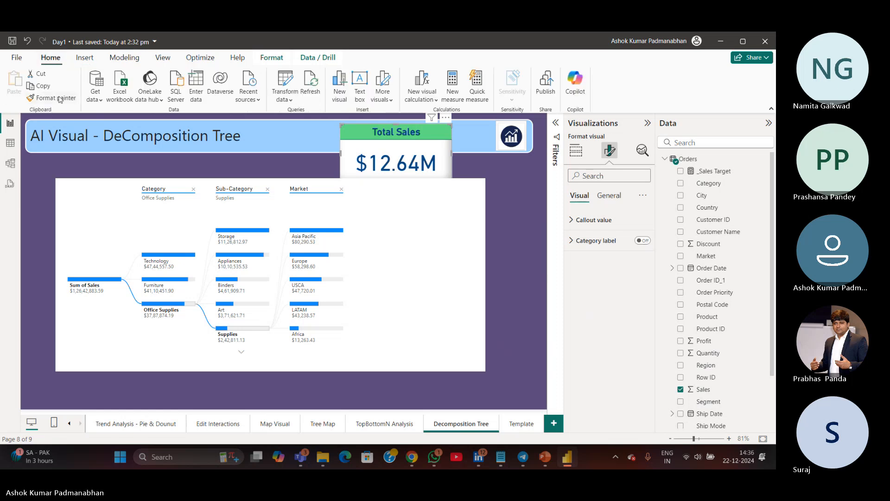
Turn on the decomposition tree's title and set its text to "Sales - Category > SubCatetory > Market"
left_click(440, 266)
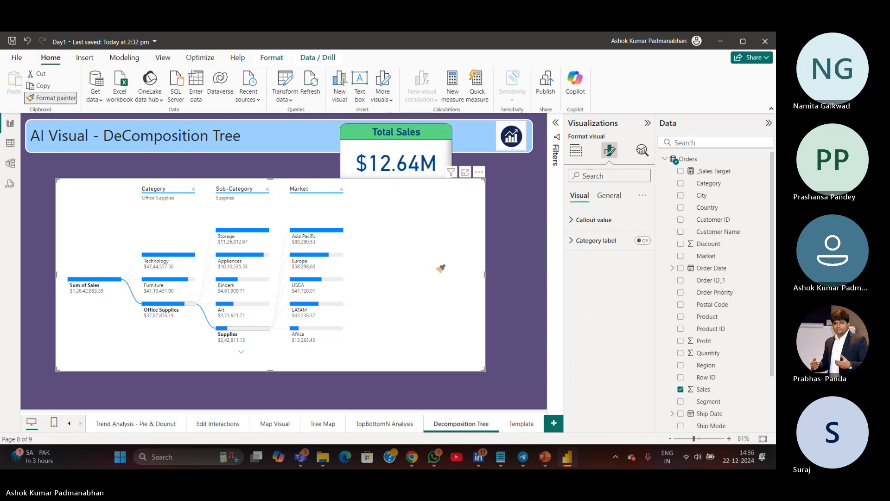
left_click(608, 195)
left_click(585, 240)
left_click(604, 291)
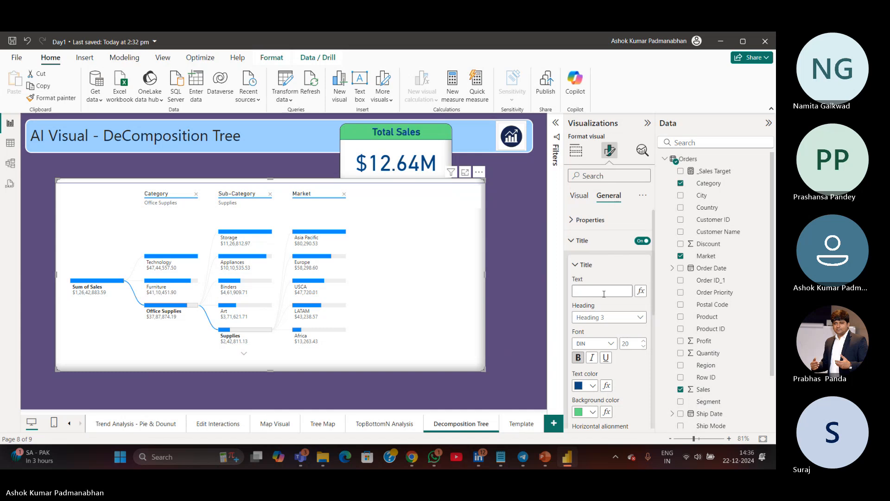
type("Sales -")
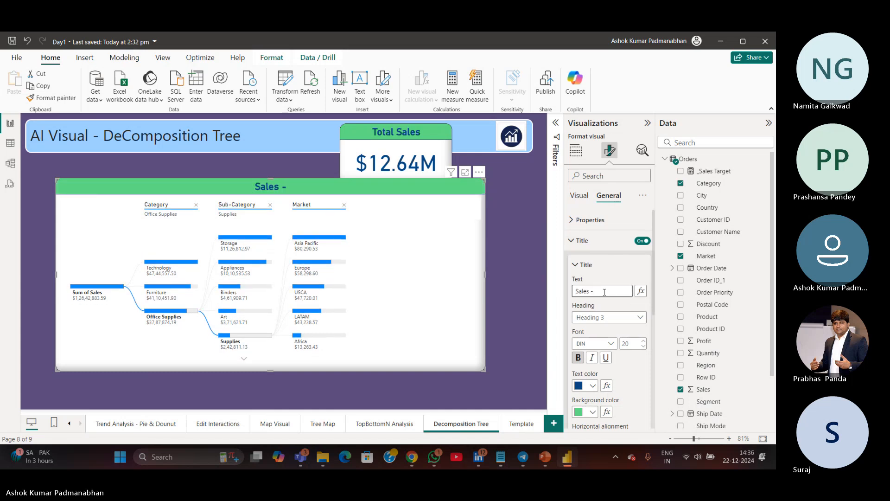
type(" category,")
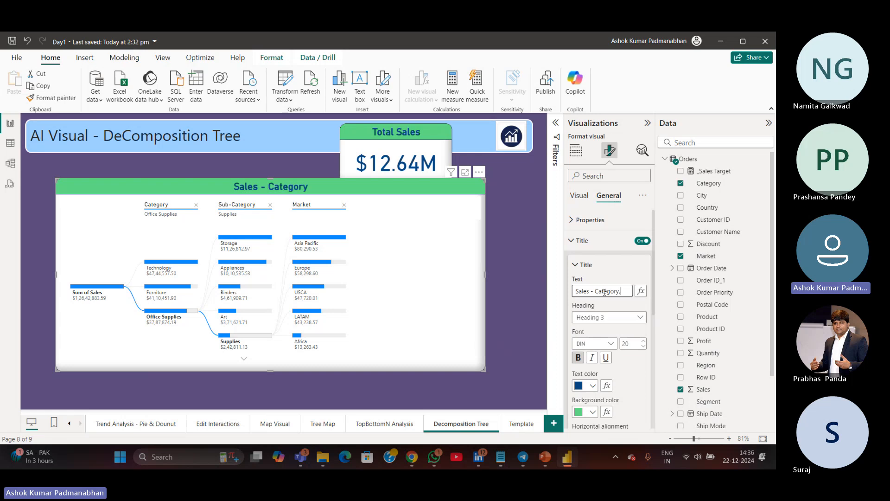
key("BackSpace")
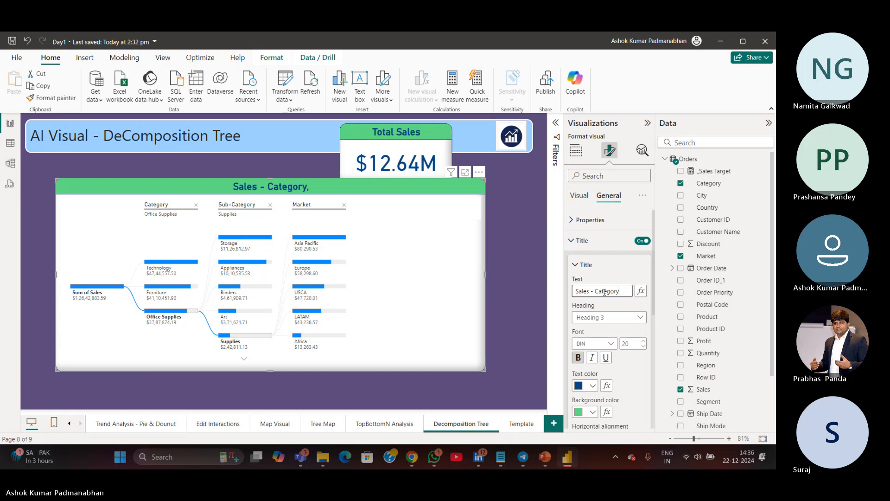
type("> S")
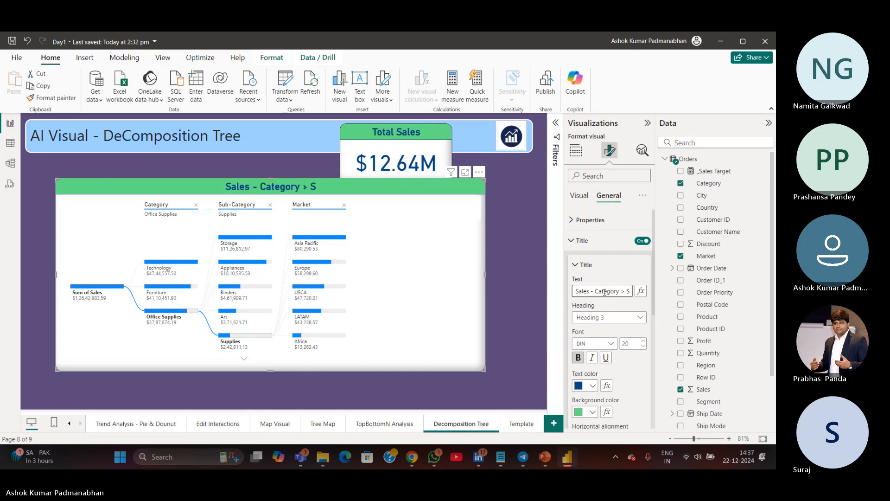
type("ubCatetory")
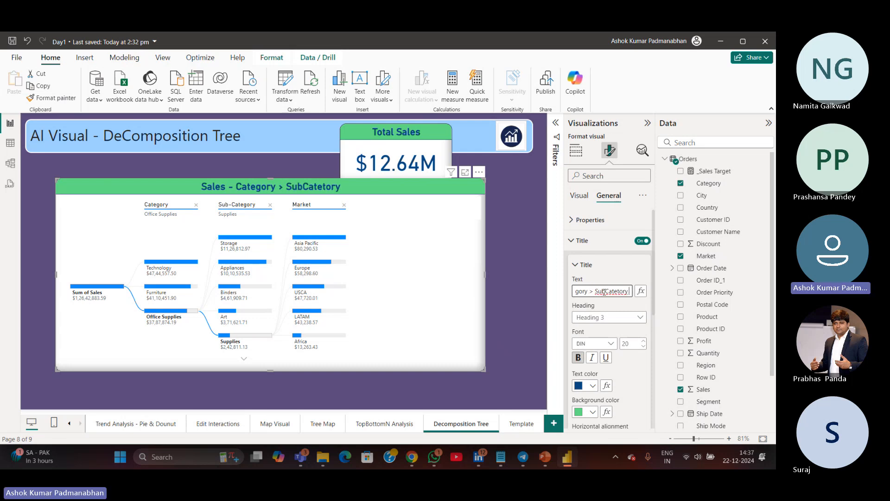
type(" >")
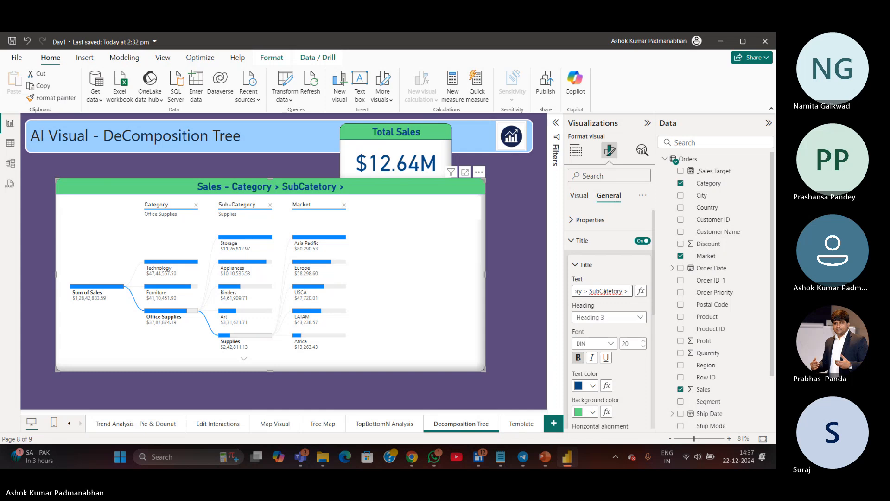
type(" Market")
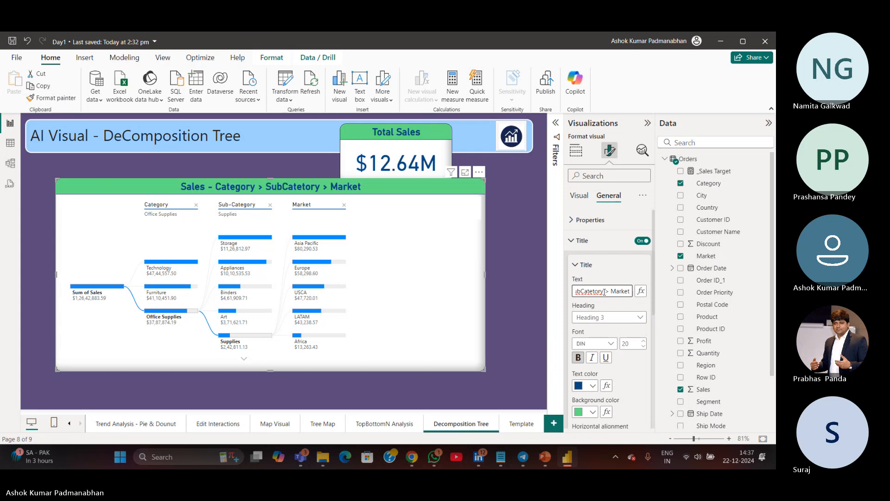
left_click(528, 255)
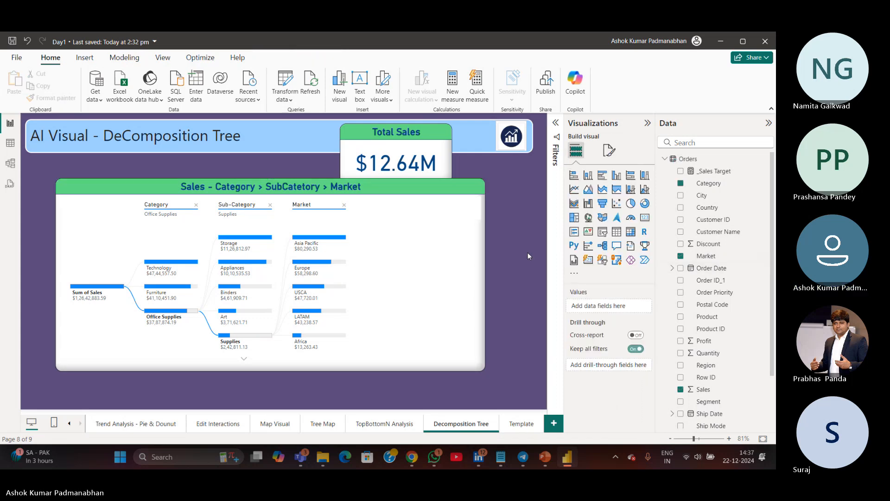
Remove the Market level, add Market back as the last Explain by field, and expand the Storage node by Market
left_click(344, 206)
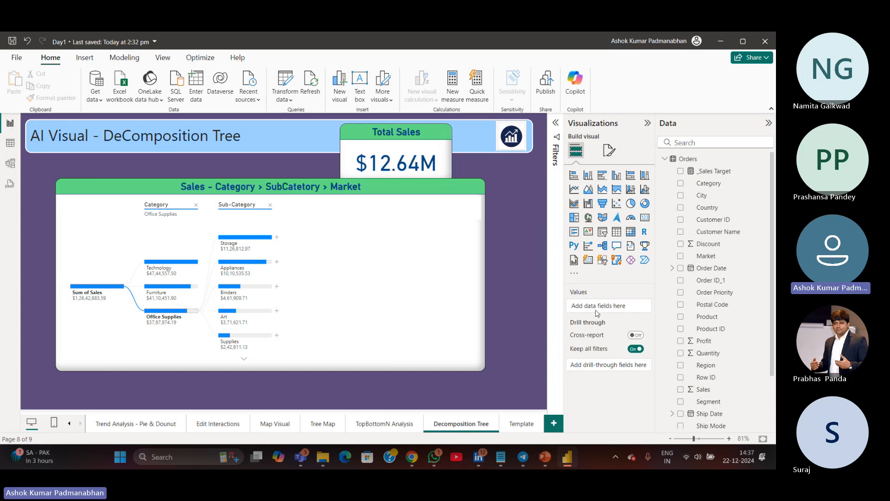
left_click_drag(706, 255, 592, 364)
left_click(646, 361)
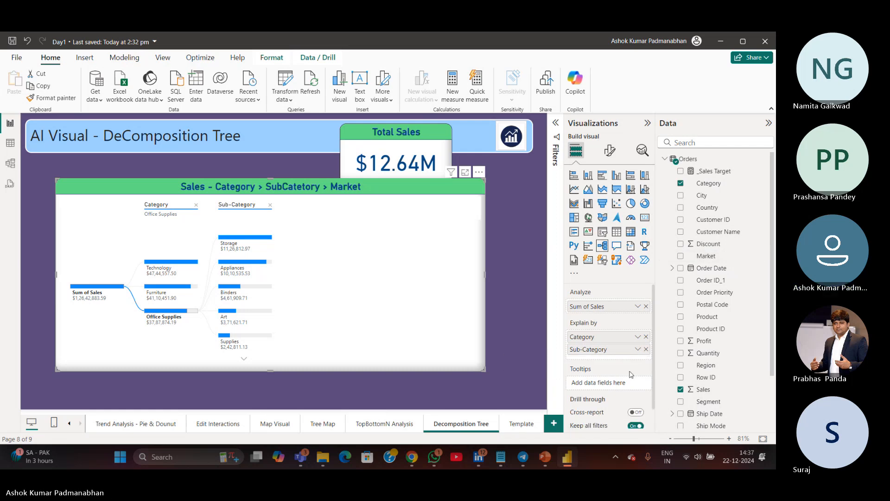
left_click_drag(705, 256, 612, 359)
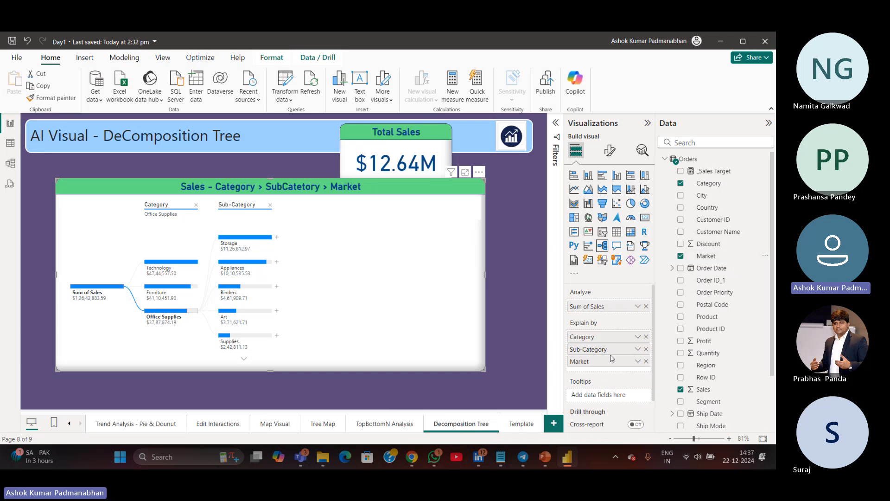
left_click(277, 237)
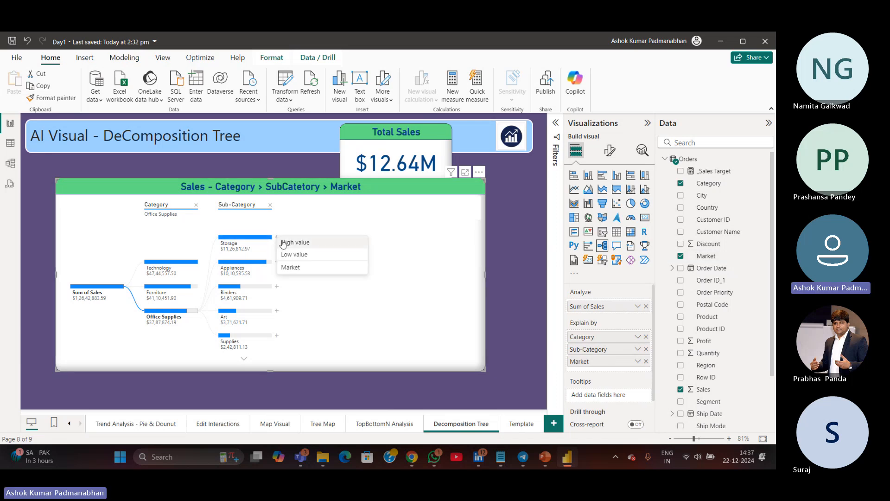
left_click(289, 267)
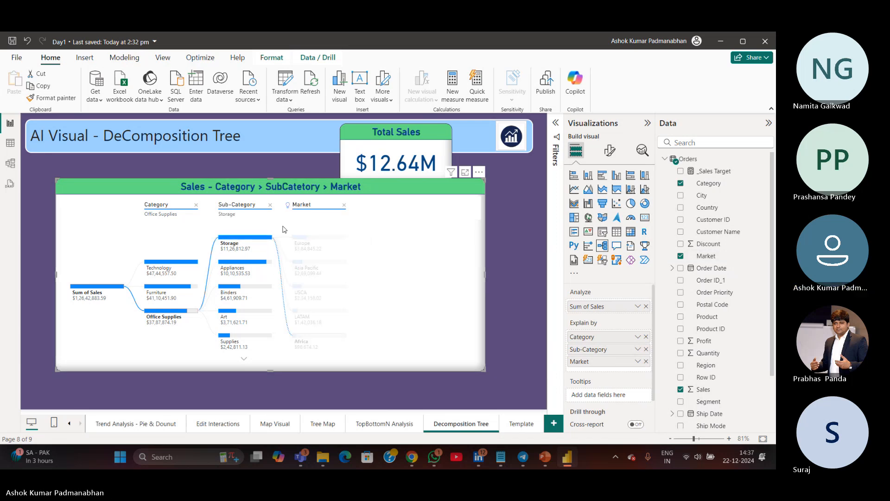
mouse_move(288, 209)
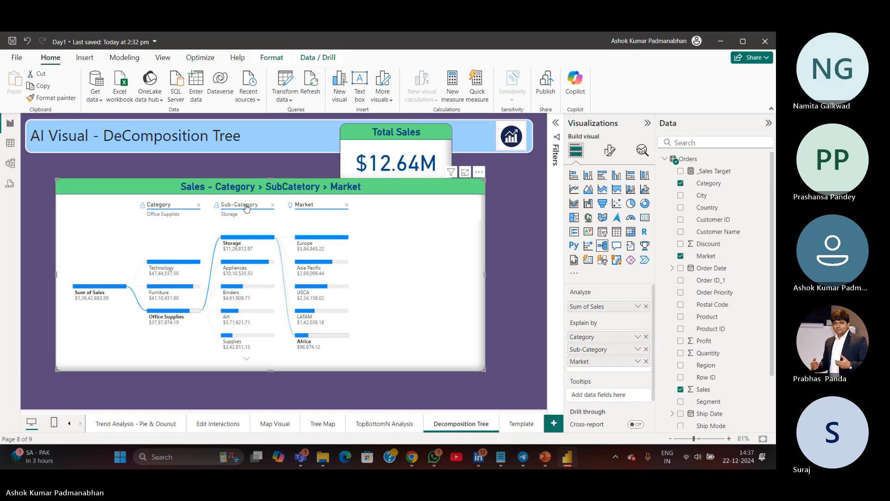
Select the Technology category and lock the Category and Sub-Category levels of the tree
left_click(181, 274)
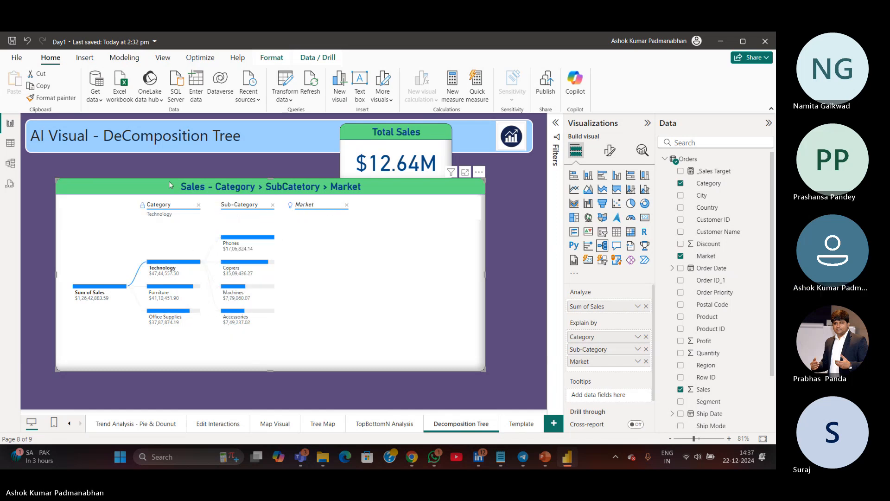
left_click(305, 206)
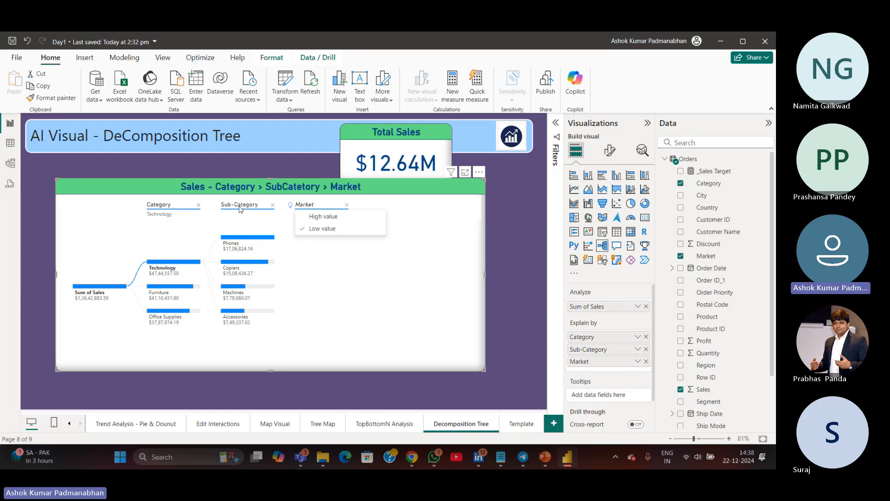
left_click(220, 208)
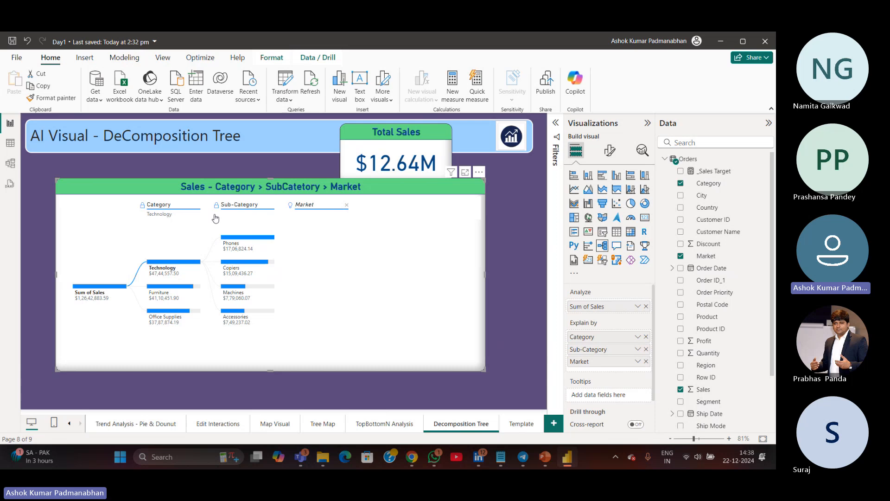
Re-add Market as an Explain by field, expand the Phones node by Market, and select the Machines node
left_click(346, 205)
left_click(647, 362)
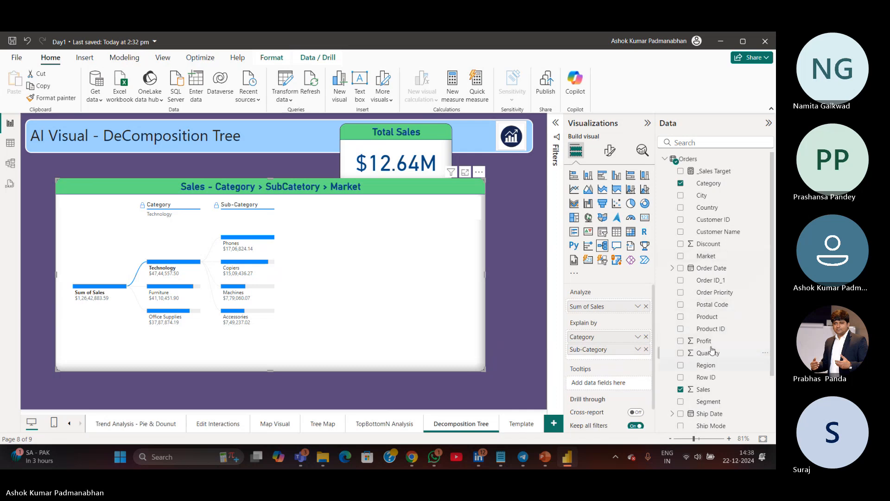
left_click_drag(706, 256, 597, 358)
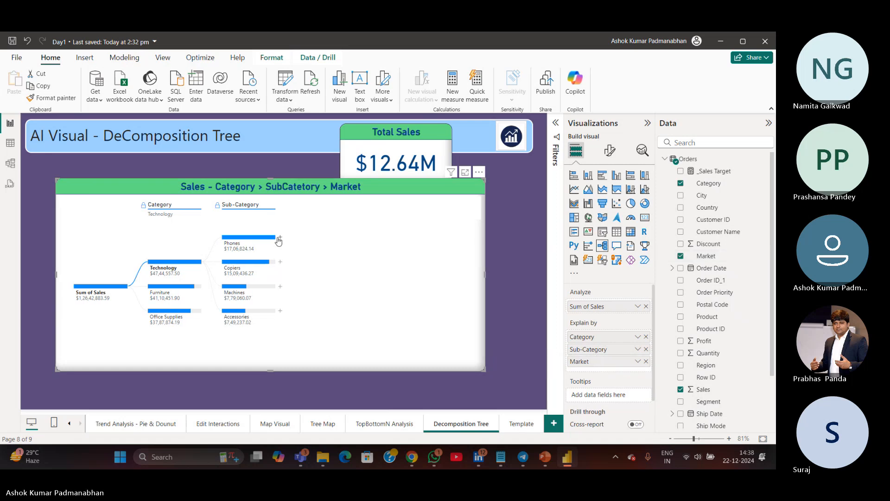
left_click(280, 239)
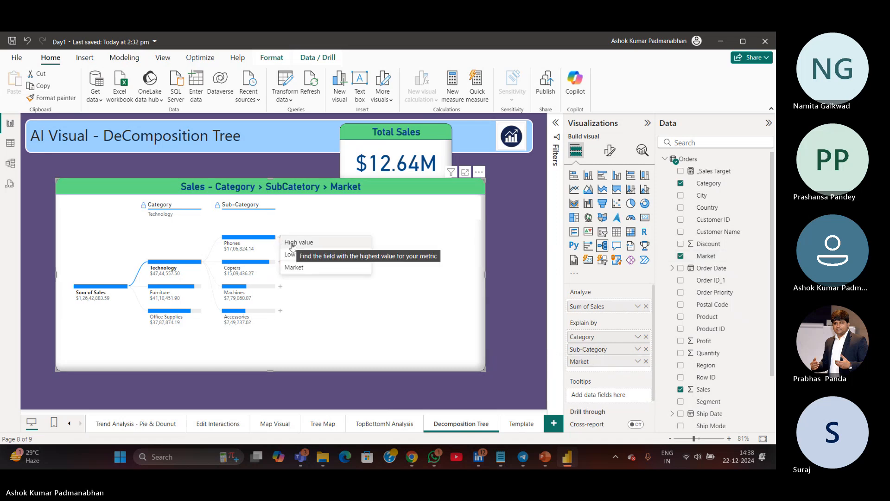
left_click(291, 268)
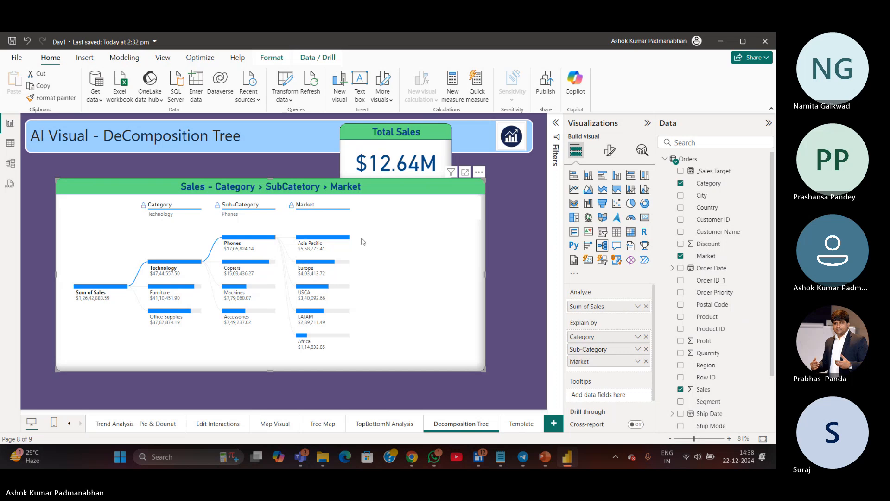
left_click(236, 293)
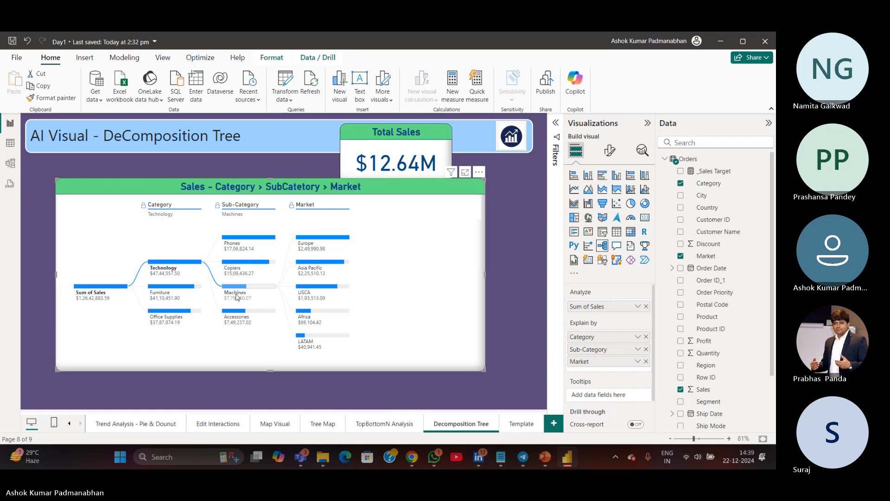
mouse_move(240, 299)
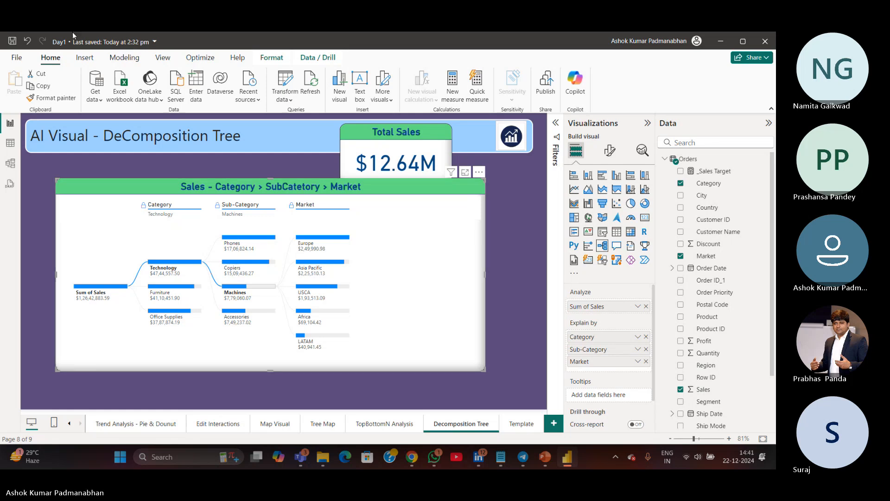
Save the report and delete the Total Sales card from the page
left_click(13, 41)
left_click(437, 150)
key("Delete")
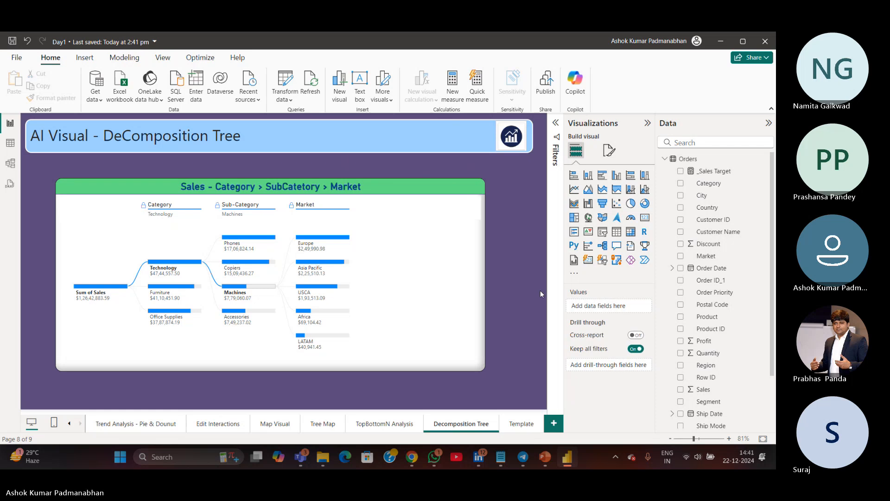